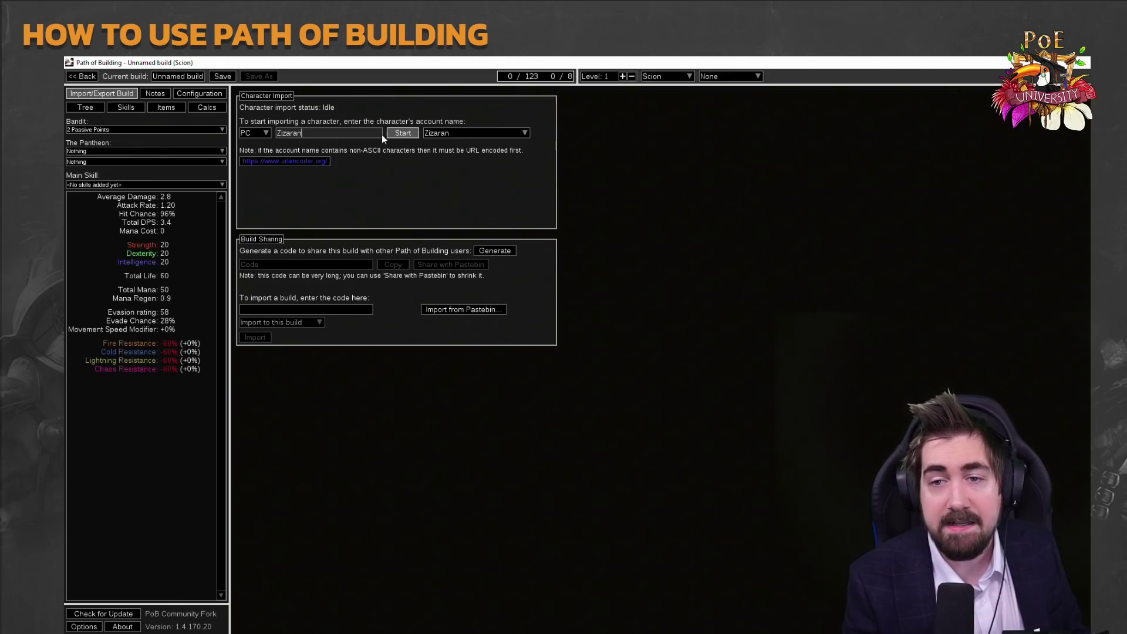
# Retrieve the character list for the account Zizaran, and replace it with the list for the PC account raizqt.
pyautogui.click(405, 134)
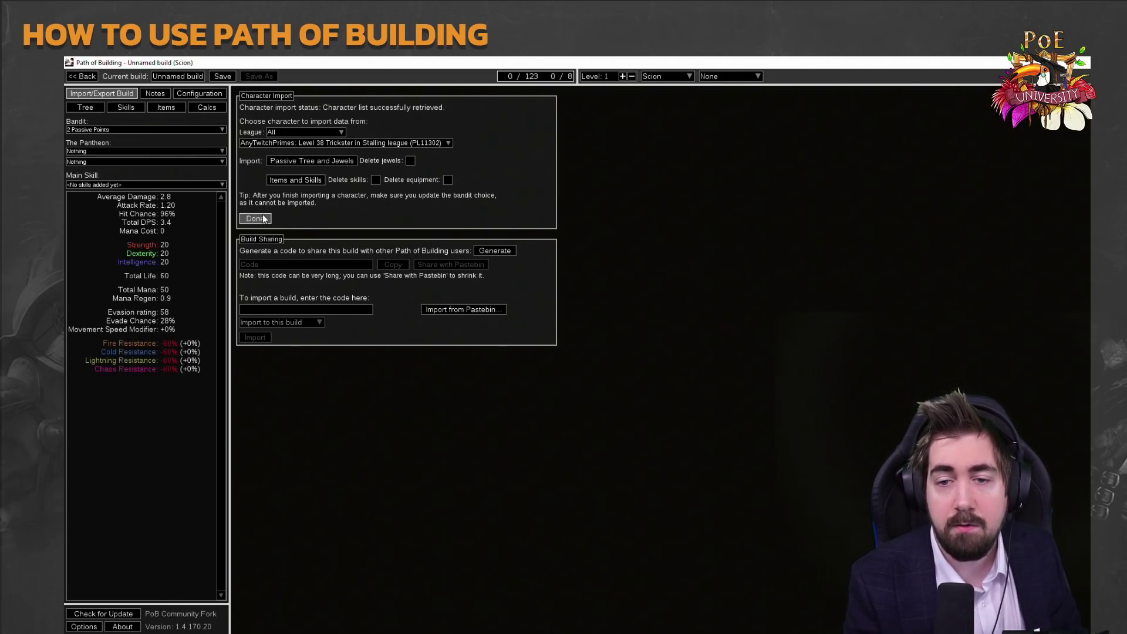
pyautogui.click(255, 219)
pyautogui.doubleClick(324, 136)
pyautogui.write('raiz')
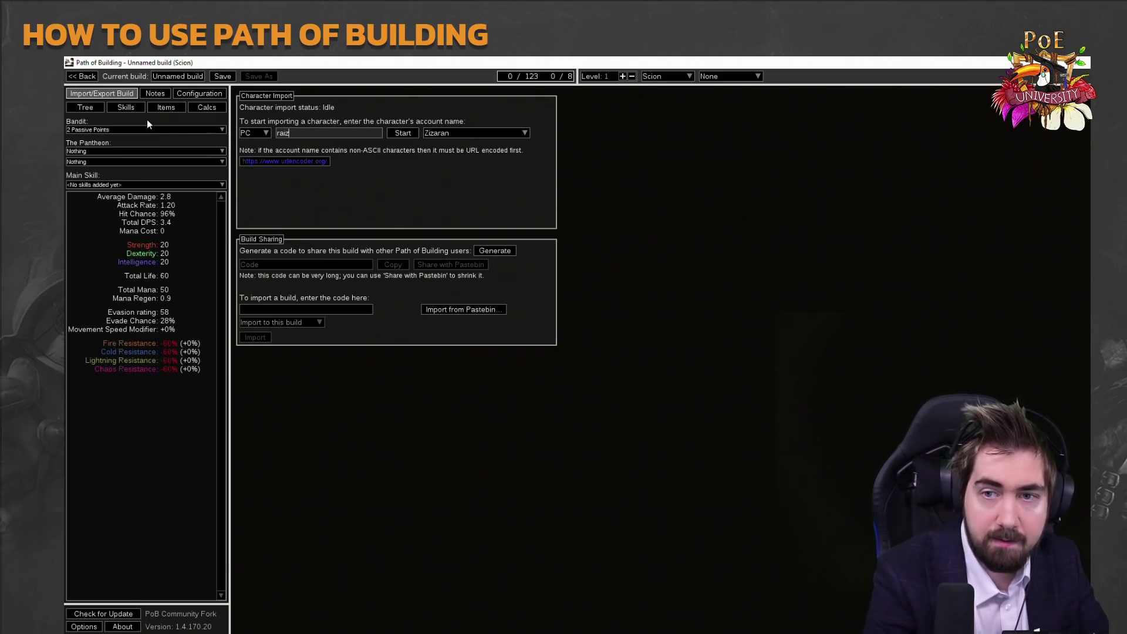
pyautogui.write('qt')
pyautogui.click(392, 134)
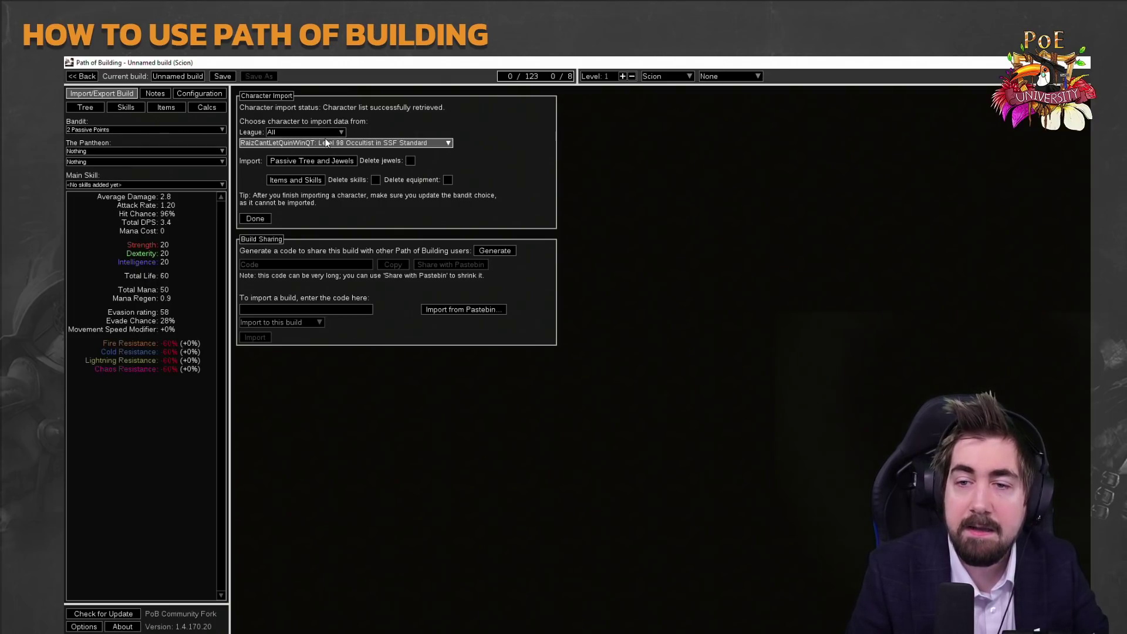
# Filter the retrieved characters to the SSF Heist HC league and look through the available characters.
pyautogui.click(327, 135)
pyautogui.click(328, 135)
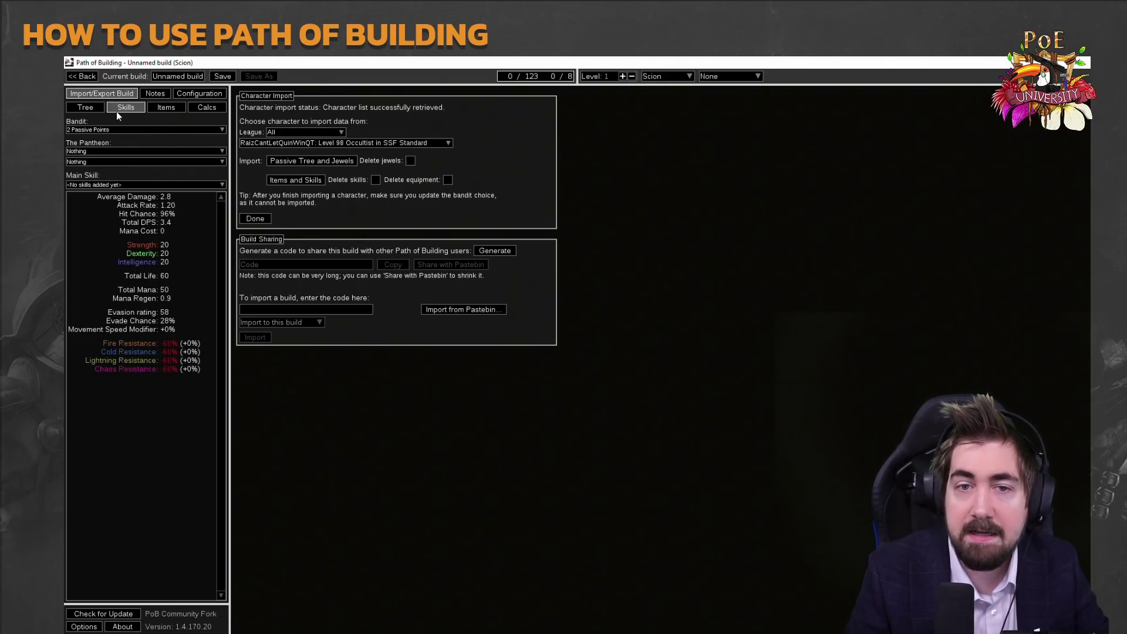
pyautogui.click(316, 131)
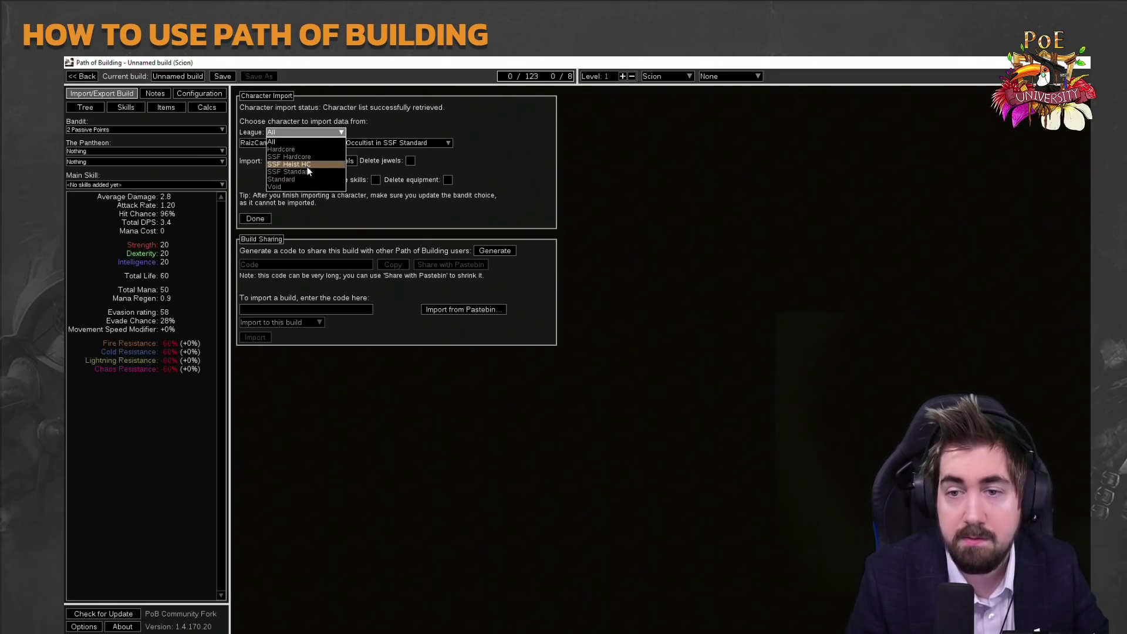
pyautogui.click(316, 165)
pyautogui.click(315, 132)
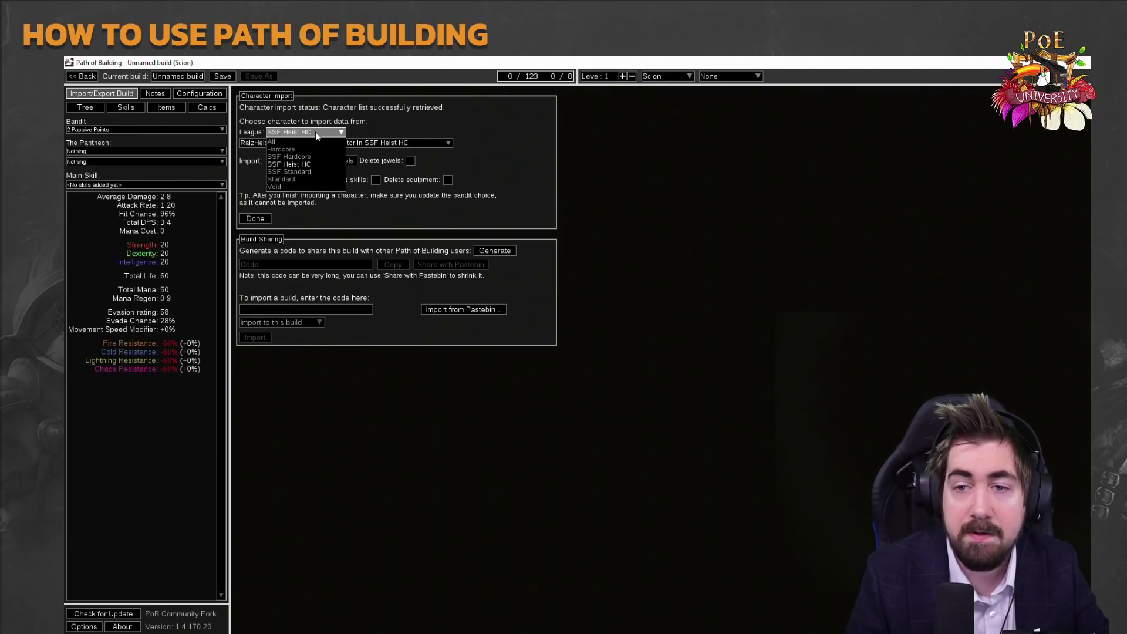
pyautogui.click(315, 131)
pyautogui.click(321, 143)
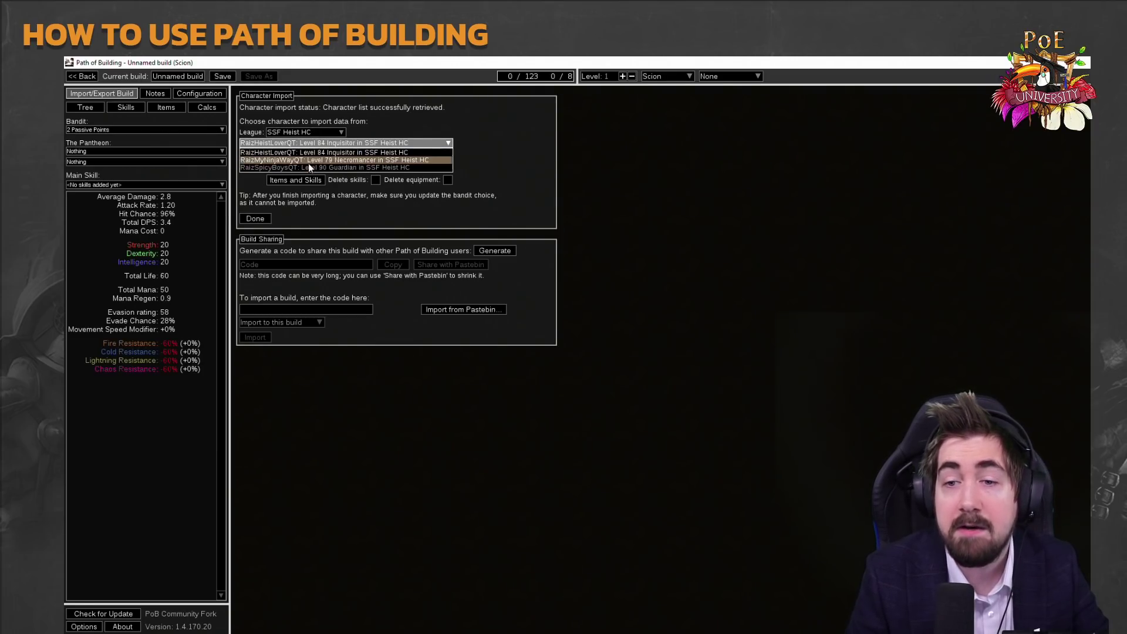
pyautogui.click(306, 144)
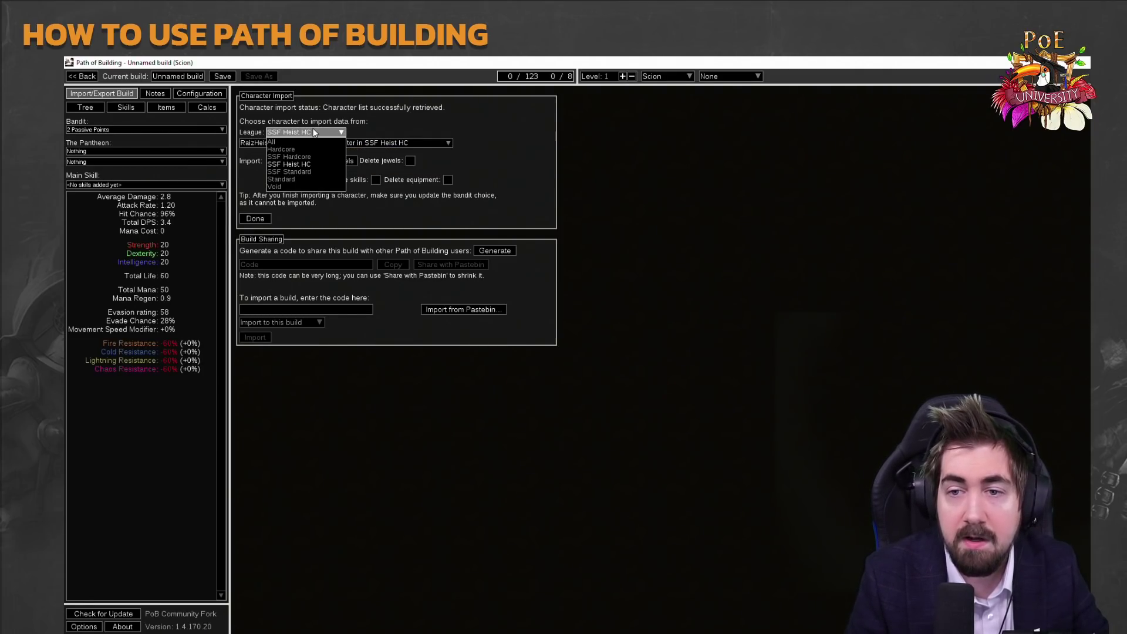
# Reset the league filter to All and look through the account's full character list.
pyautogui.click(307, 133)
pyautogui.click(307, 142)
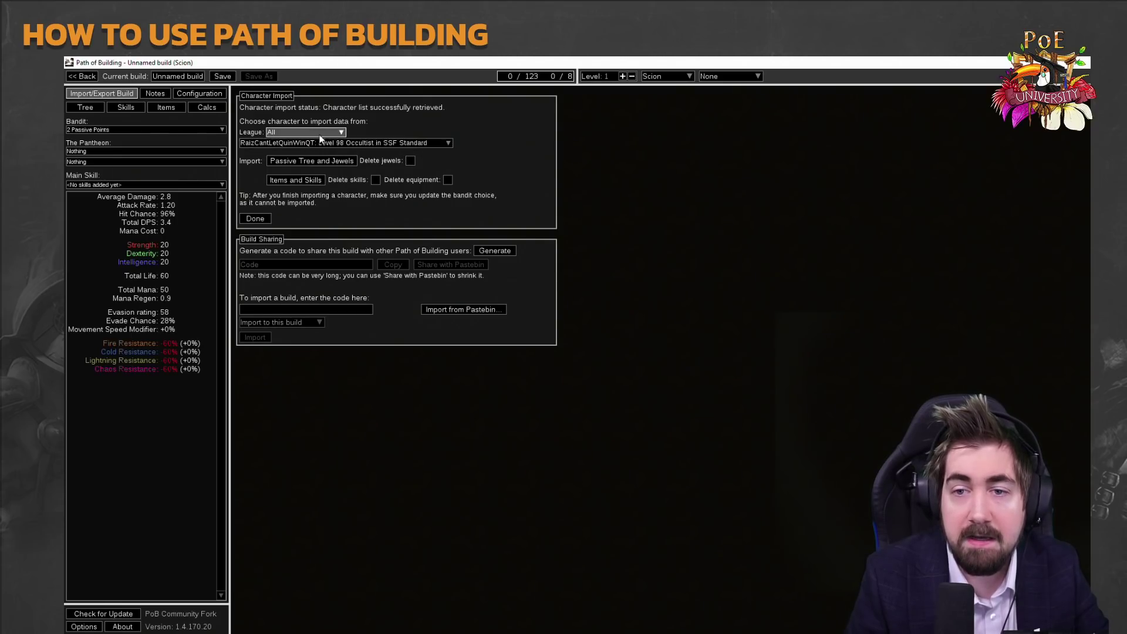
pyautogui.click(446, 143)
pyautogui.scroll(-1, 449, 188)
pyautogui.moveTo(449, 188); pyautogui.dragTo(446, 139)
pyautogui.click(440, 142)
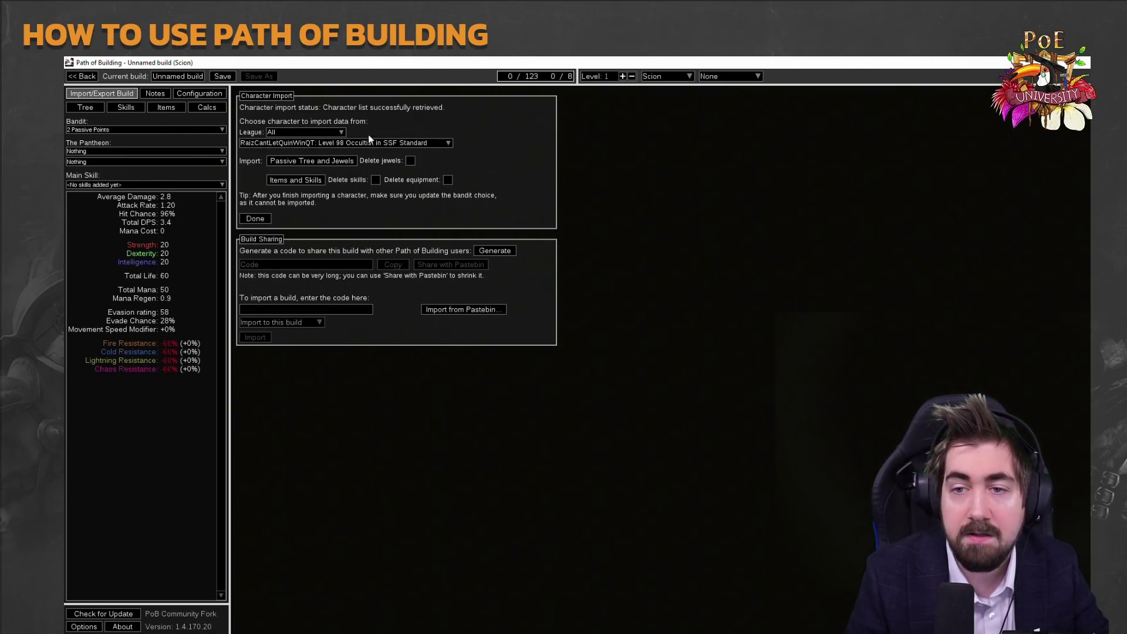
# Retrieve the character list for the account Zizaran and look through its characters.
pyautogui.click(256, 218)
pyautogui.write('Zizaran')
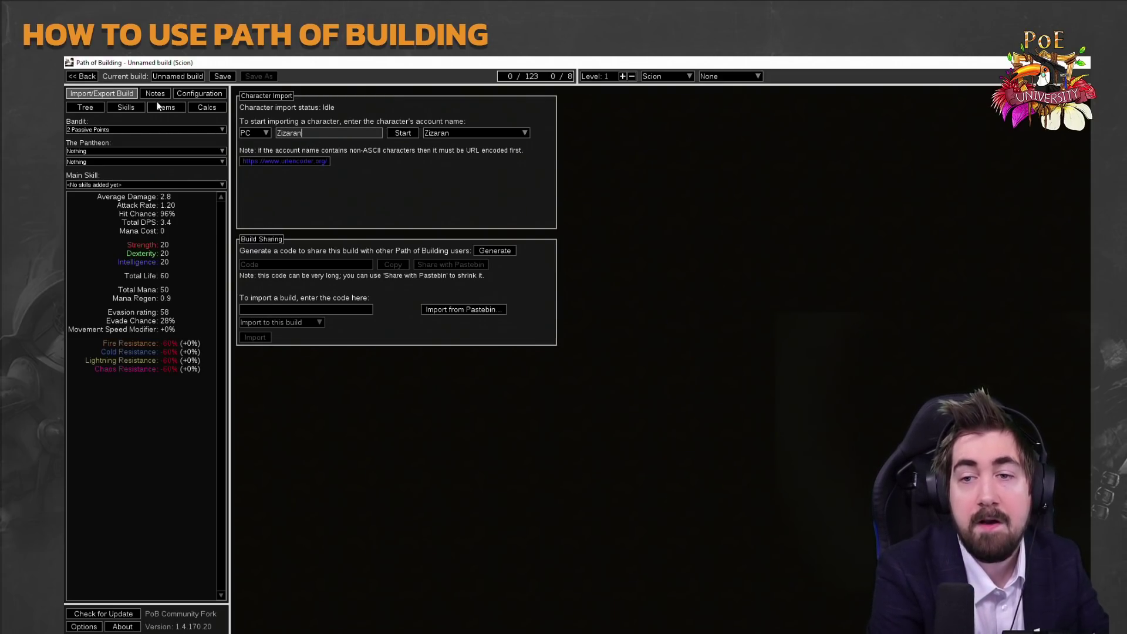
pyautogui.click(403, 133)
pyautogui.click(446, 142)
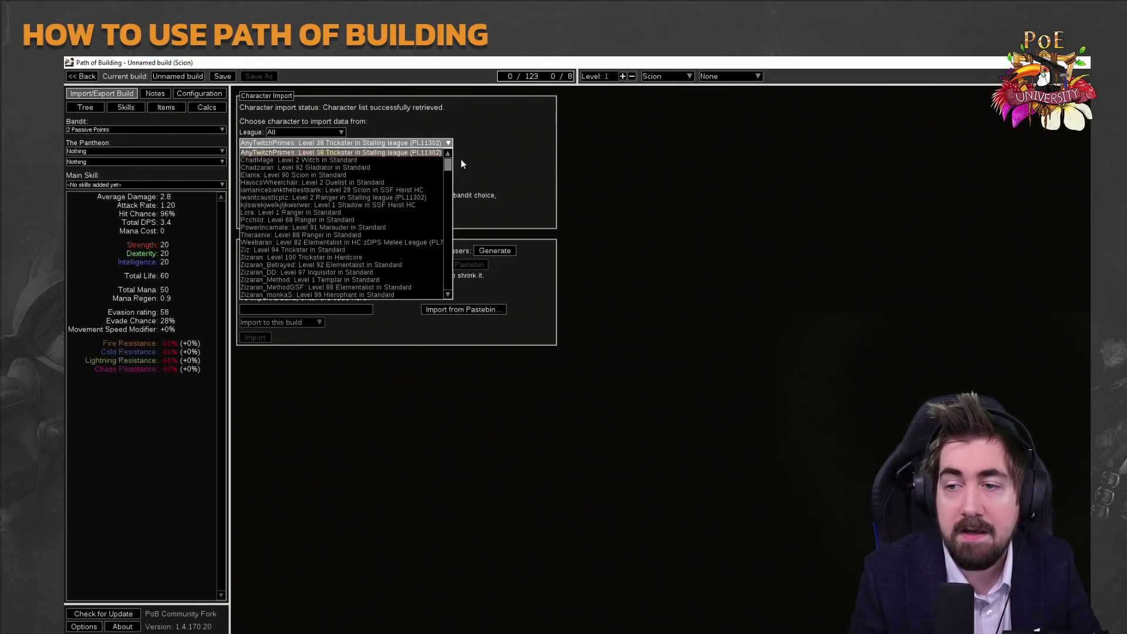
pyautogui.moveTo(448, 165)
pyautogui.mouseDown()
pyautogui.moveTo(450, 296)
pyautogui.moveTo(459, 149)
pyautogui.mouseUp()
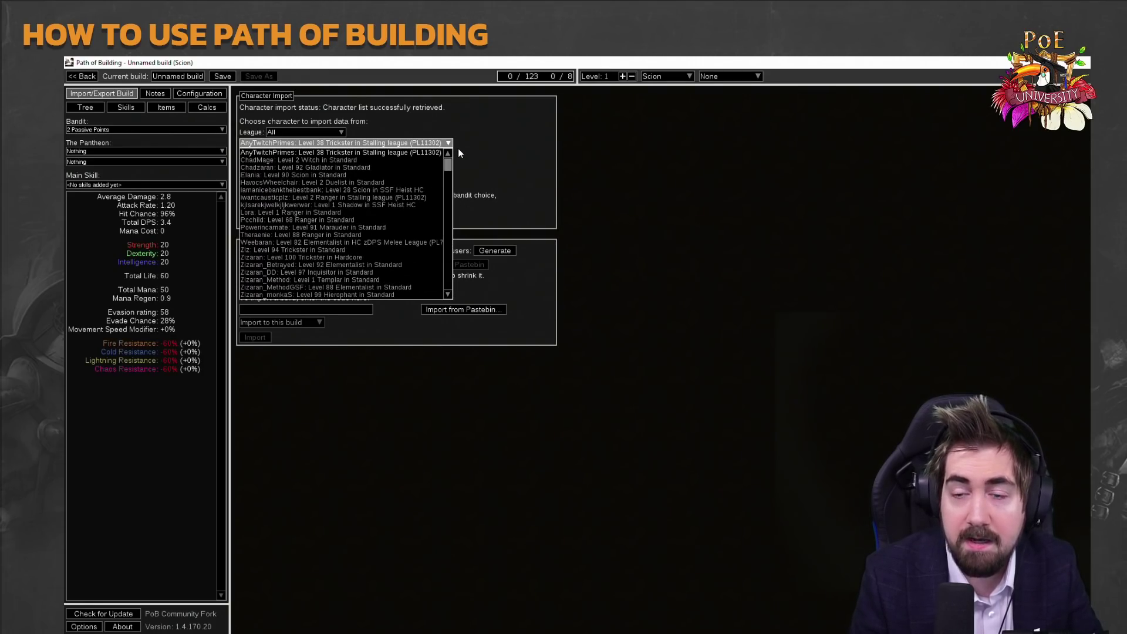
pyautogui.click(520, 132)
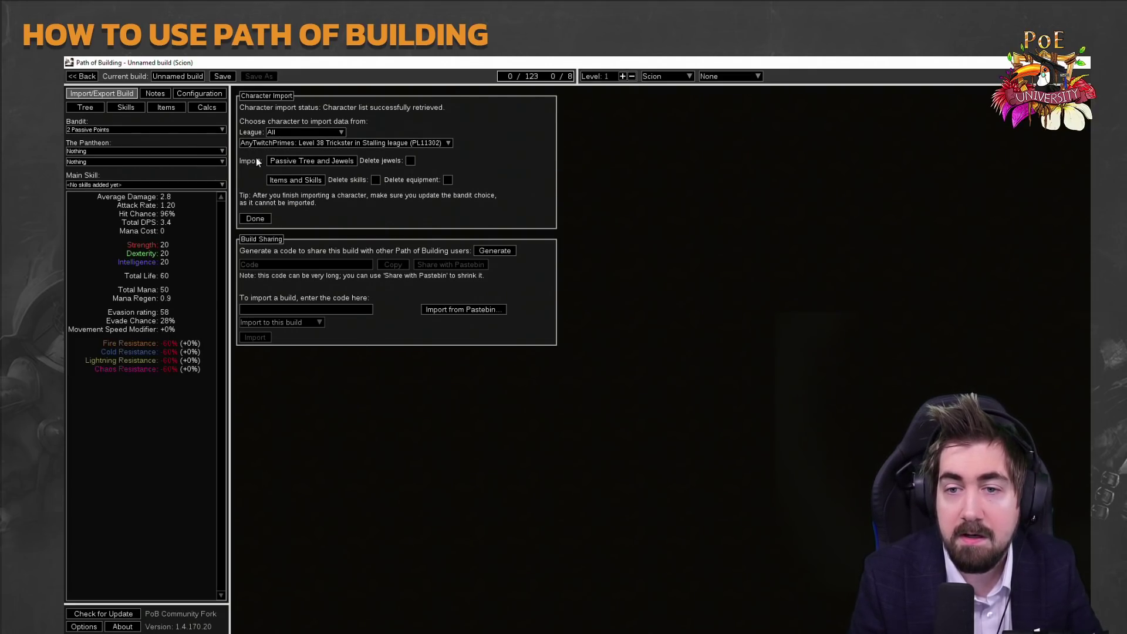
# Leave the current character list and retrieve the one for the account Steelmage.
pyautogui.click(255, 218)
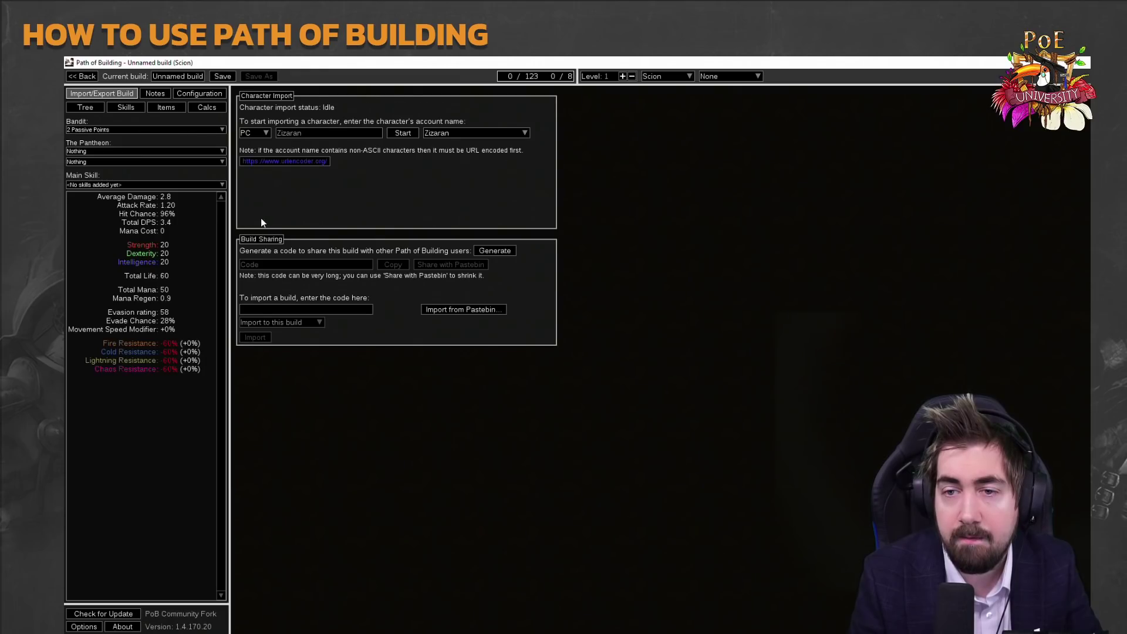
pyautogui.write('Steelmage')
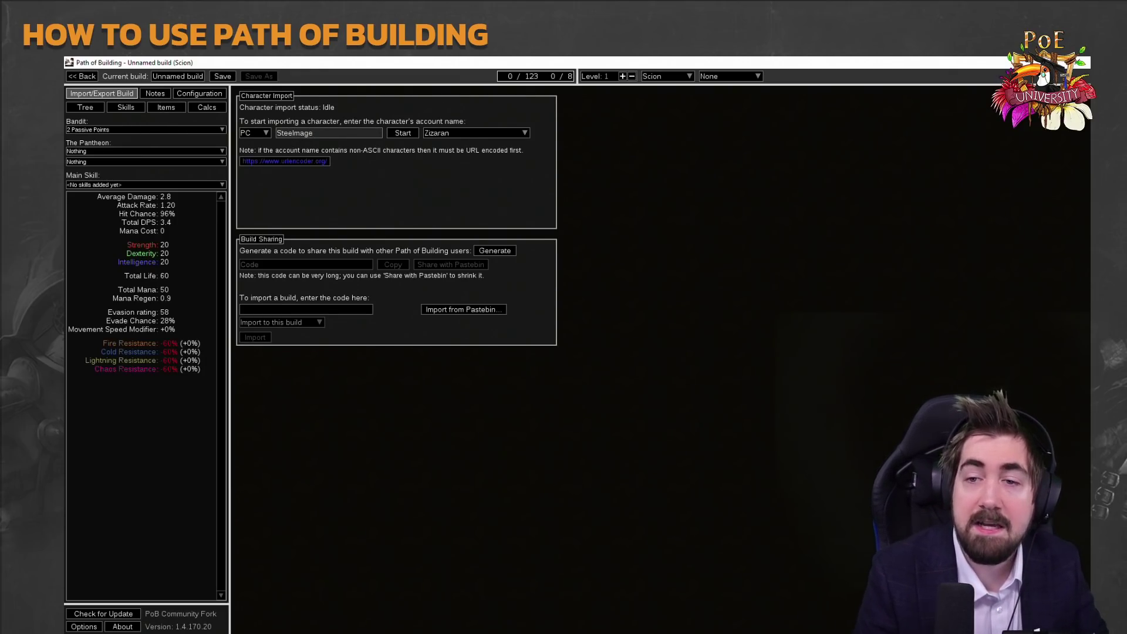
pyautogui.click(403, 133)
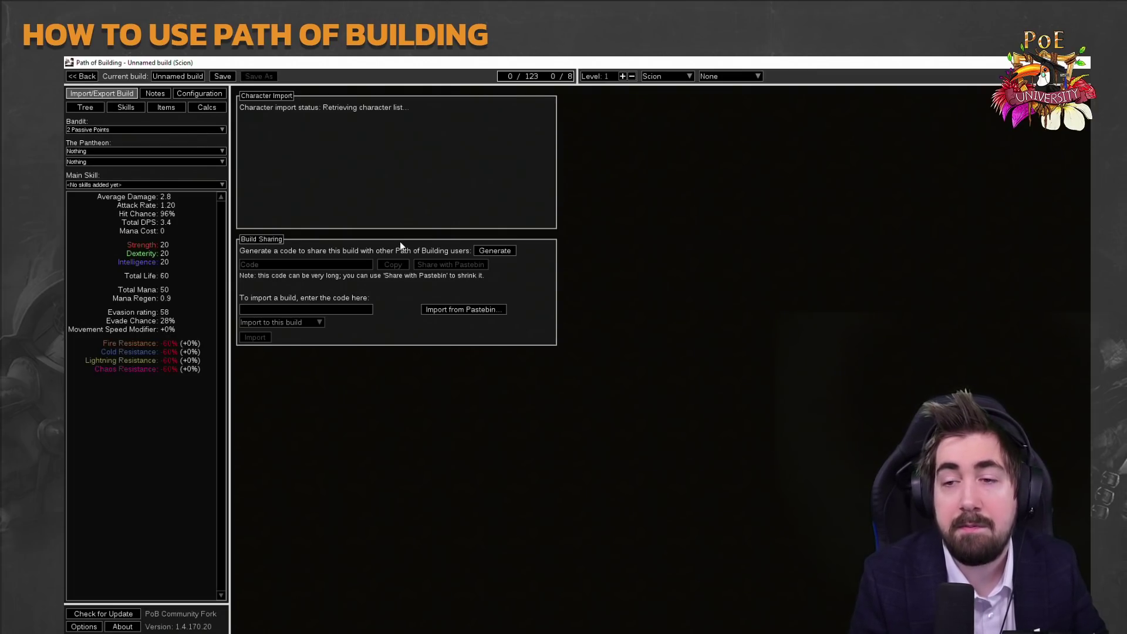
# Filter the characters to the Hardcore Heist league and select SteelBOGGED, the level 100 Guardian.
pyautogui.click(329, 133)
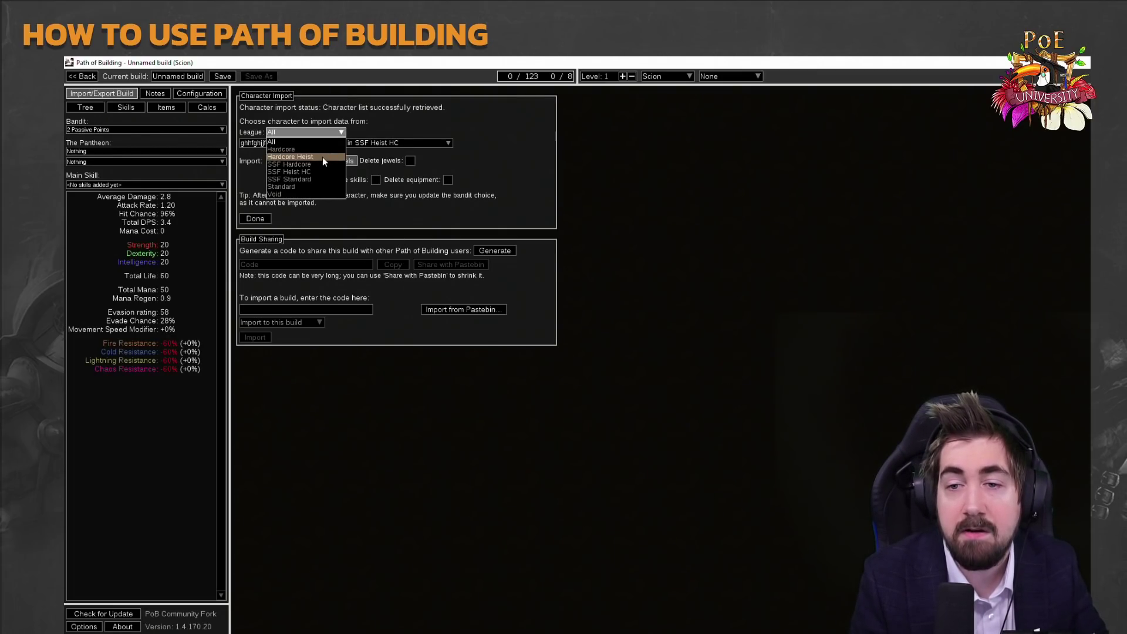
pyautogui.click(322, 156)
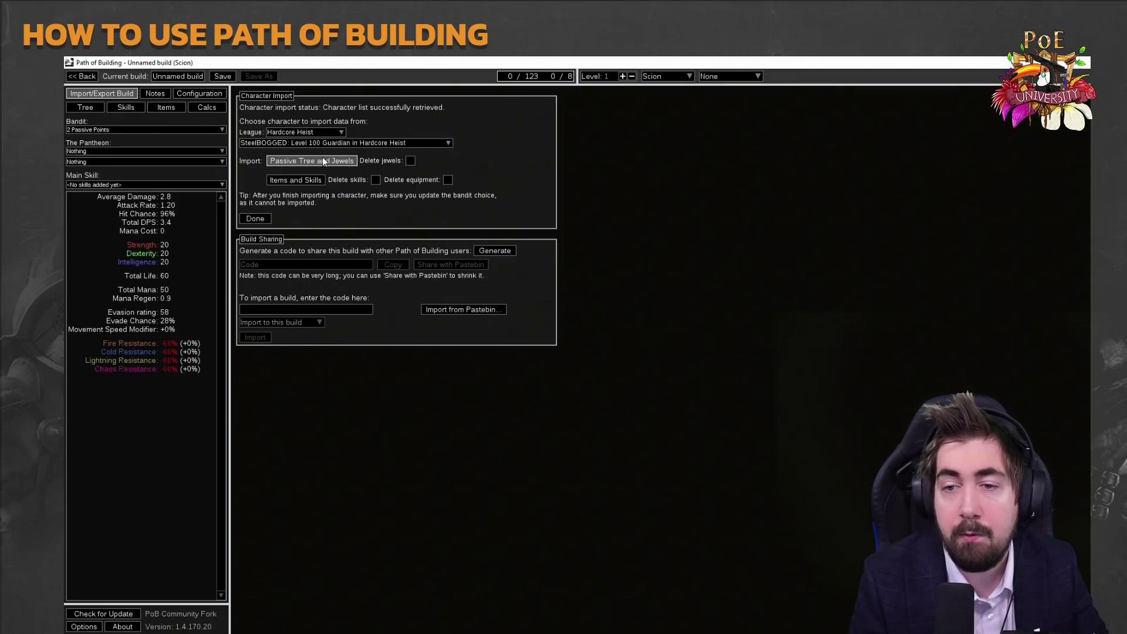
pyautogui.click(321, 142)
pyautogui.click(317, 154)
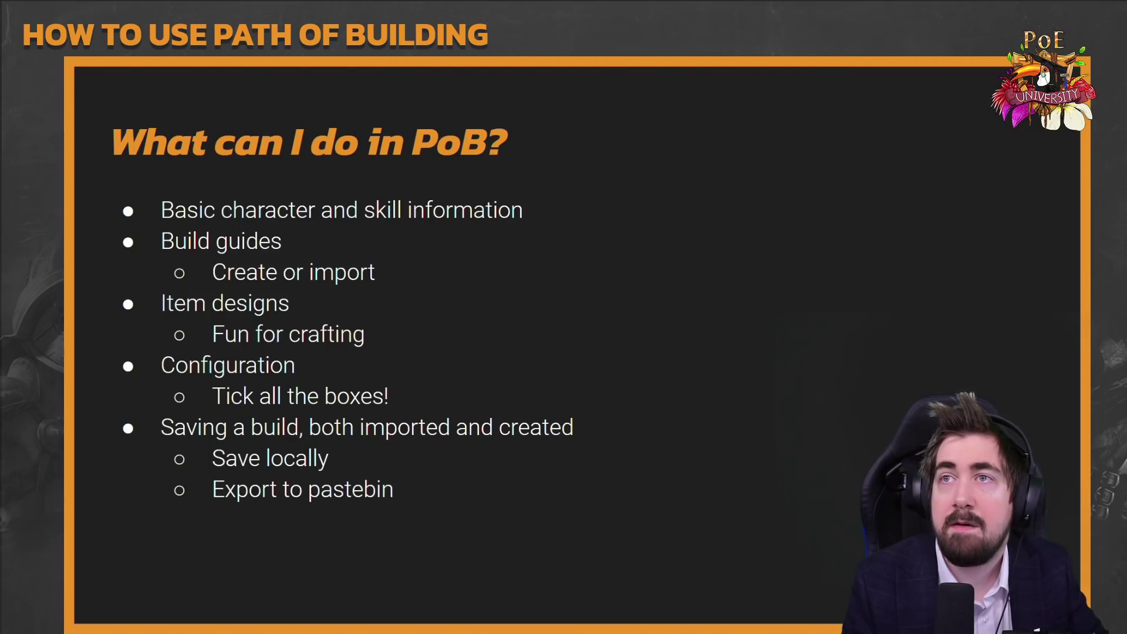
# Switch to the browser and copy the POB FORK Pastebin link from the Crackling Lance Hierophant video's description.
pyautogui.hotkey('alt', 'Tab')
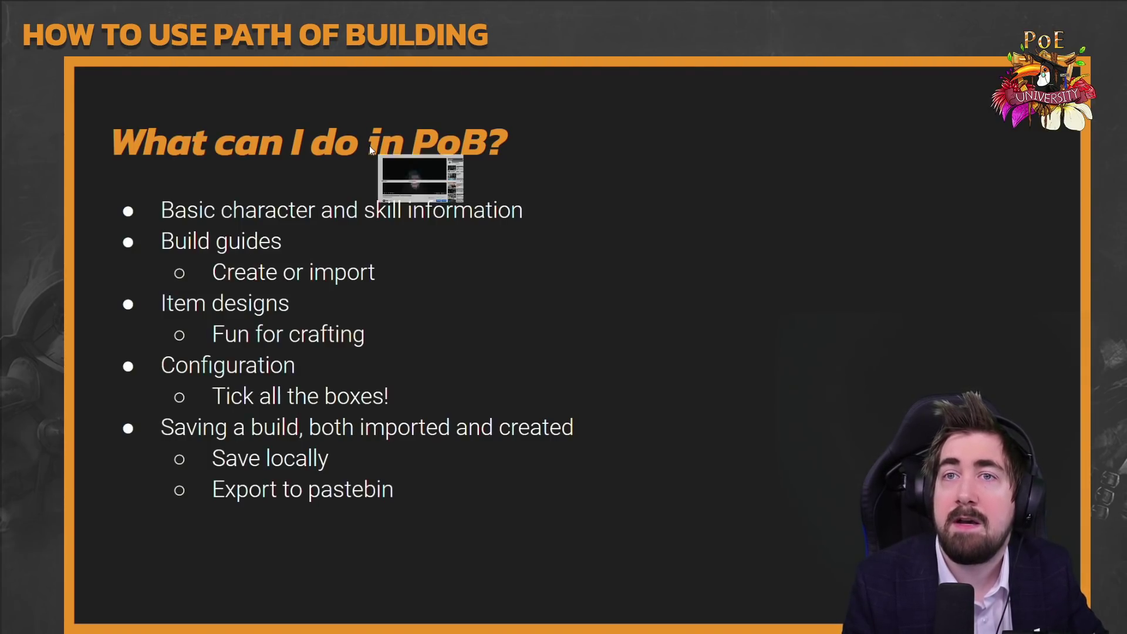
pyautogui.scroll(1, 266, 325)
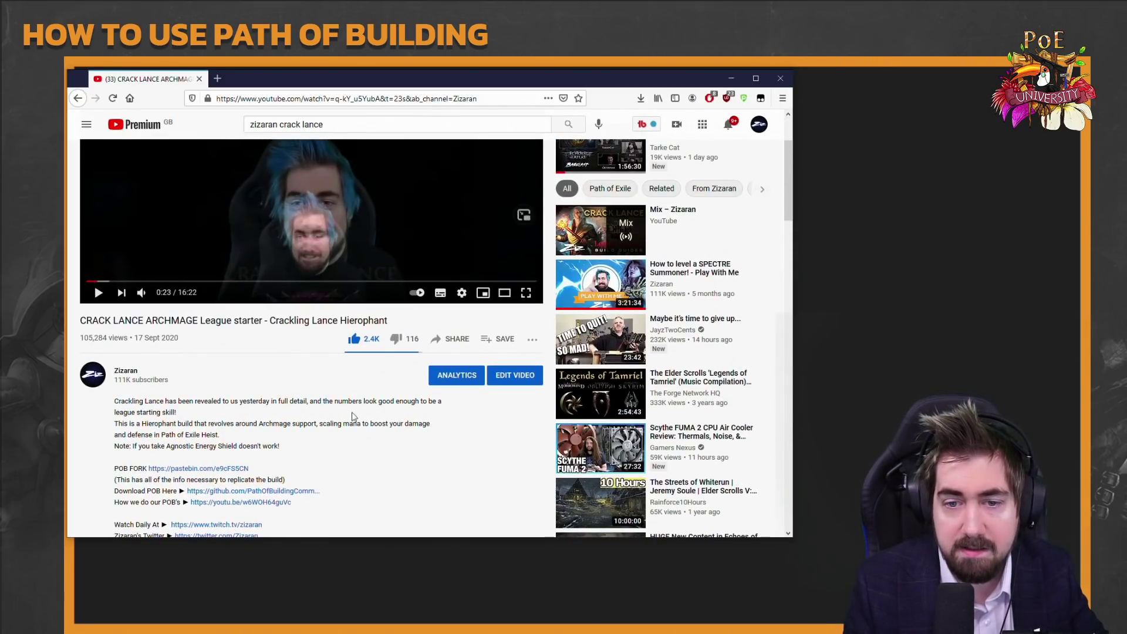
pyautogui.scroll(-1, 250, 437)
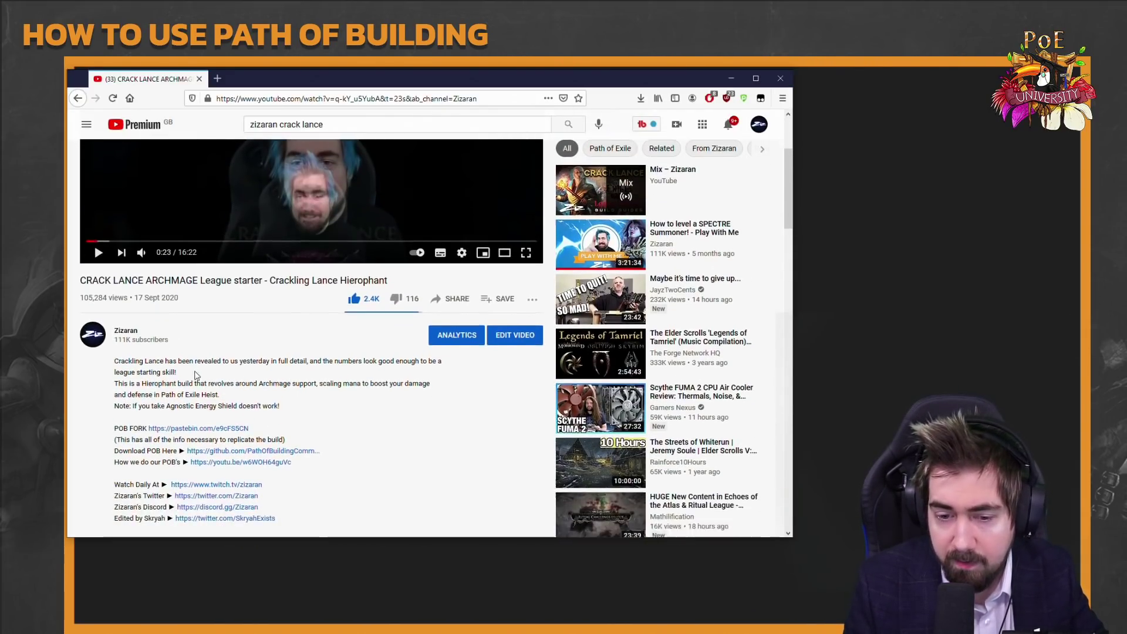
pyautogui.moveTo(258, 414); pyautogui.dragTo(148, 415)
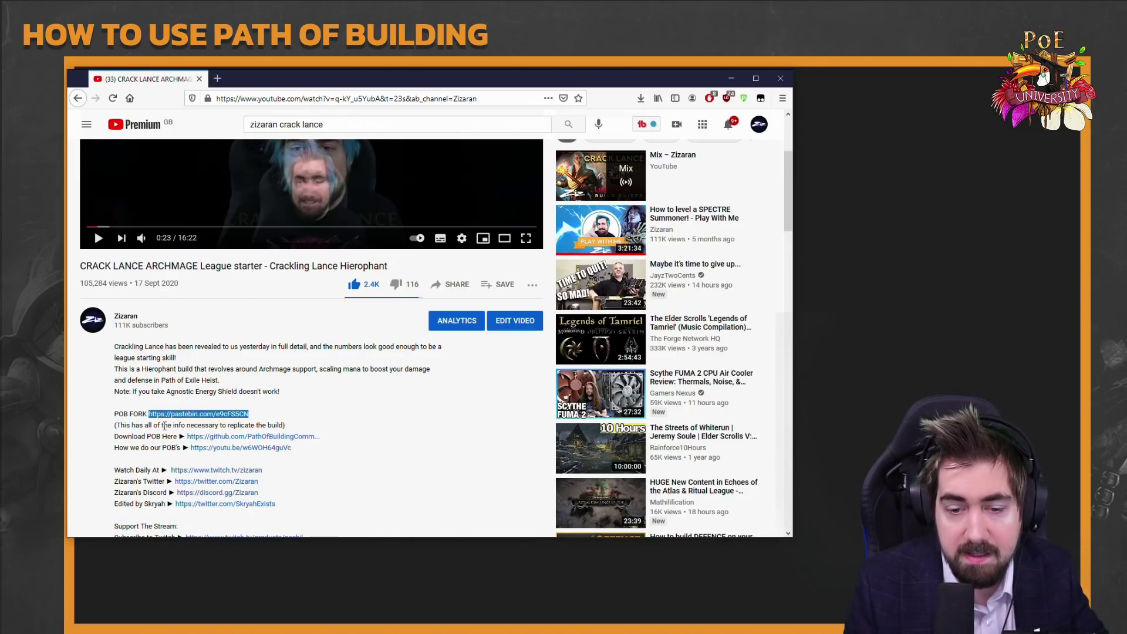
pyautogui.click(147, 439)
pyautogui.scroll(-3, 148, 439)
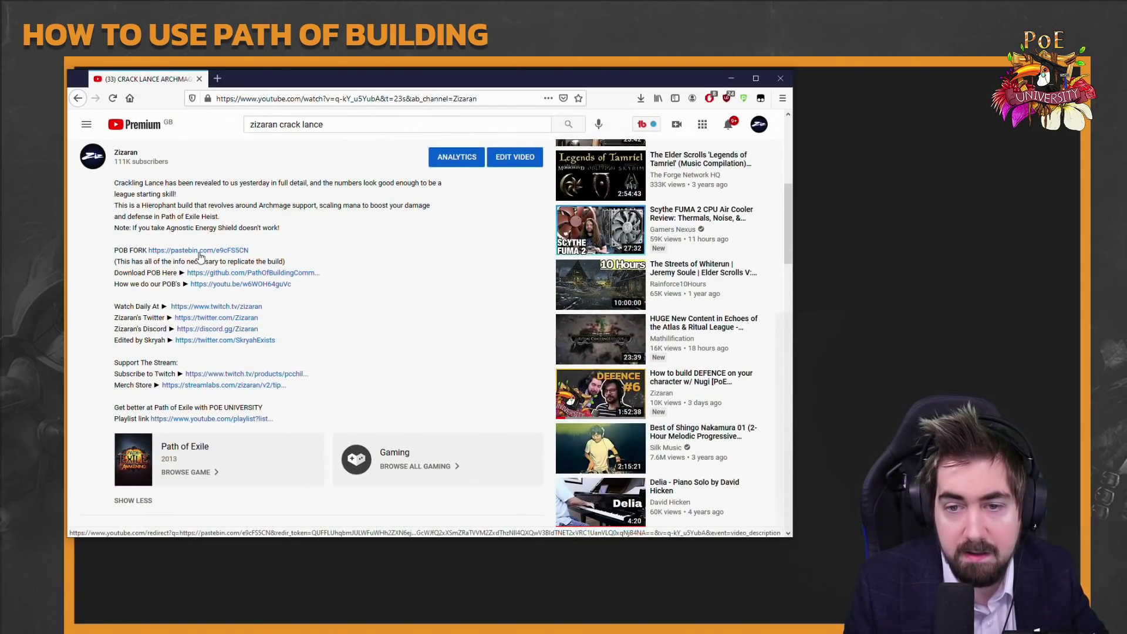
pyautogui.moveTo(249, 250); pyautogui.dragTo(149, 252)
pyautogui.hotkey('ctrl', 'c')
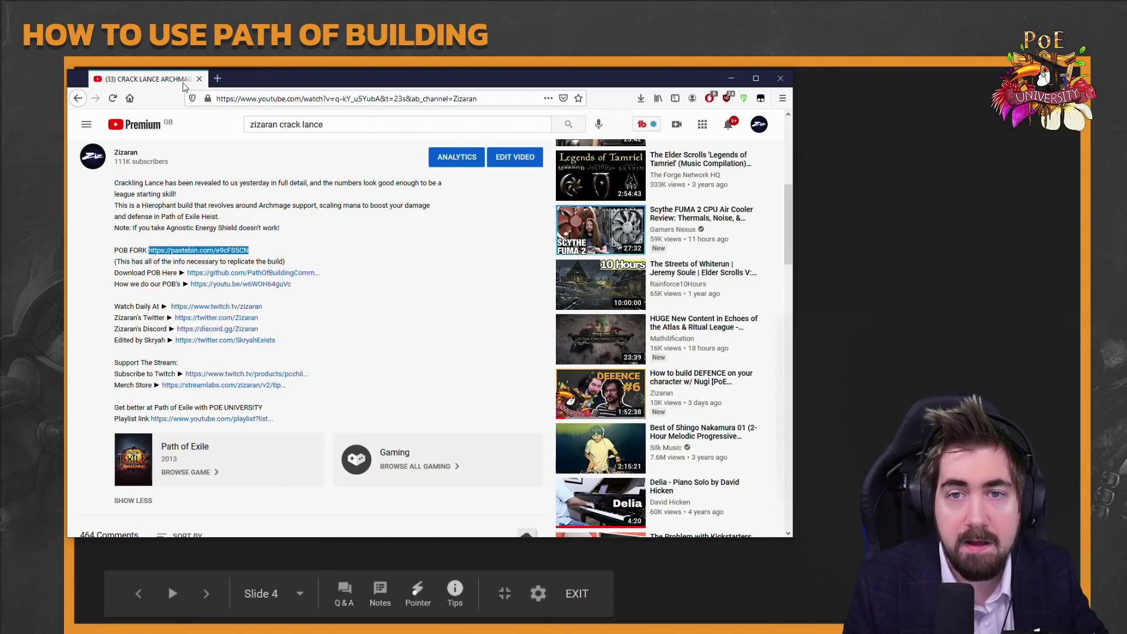
pyautogui.moveTo(113, 251); pyautogui.dragTo(127, 248)
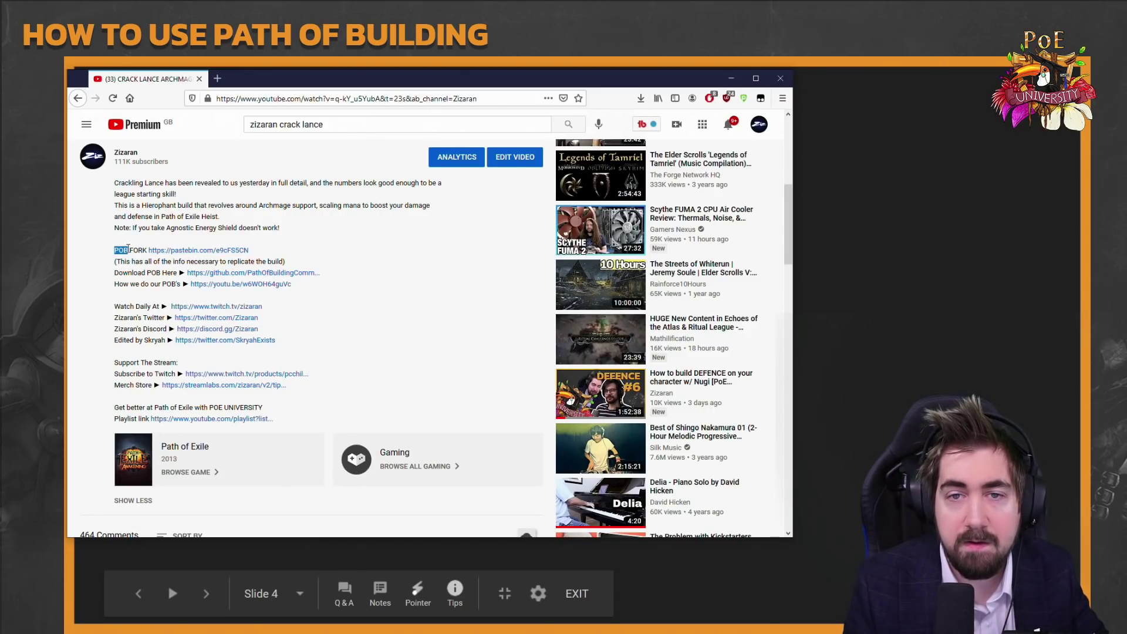
# Switch to Path of Building and import the build from the copied Pastebin link as a new build.
pyautogui.hotkey('alt', 'Tab')
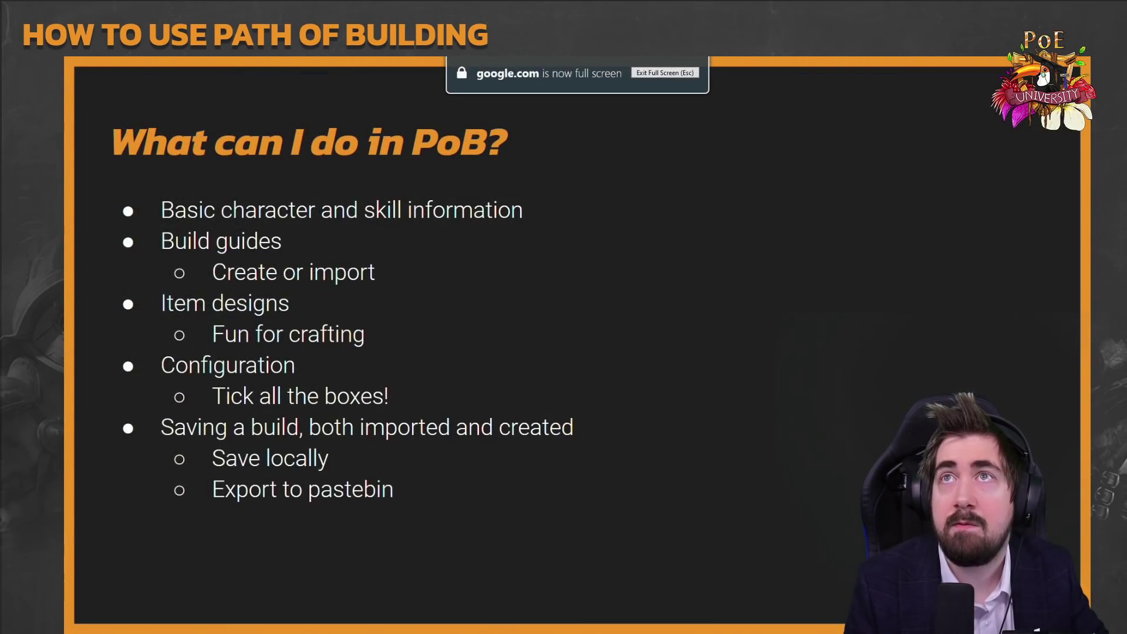
pyautogui.hotkey('alt', 'Tab')
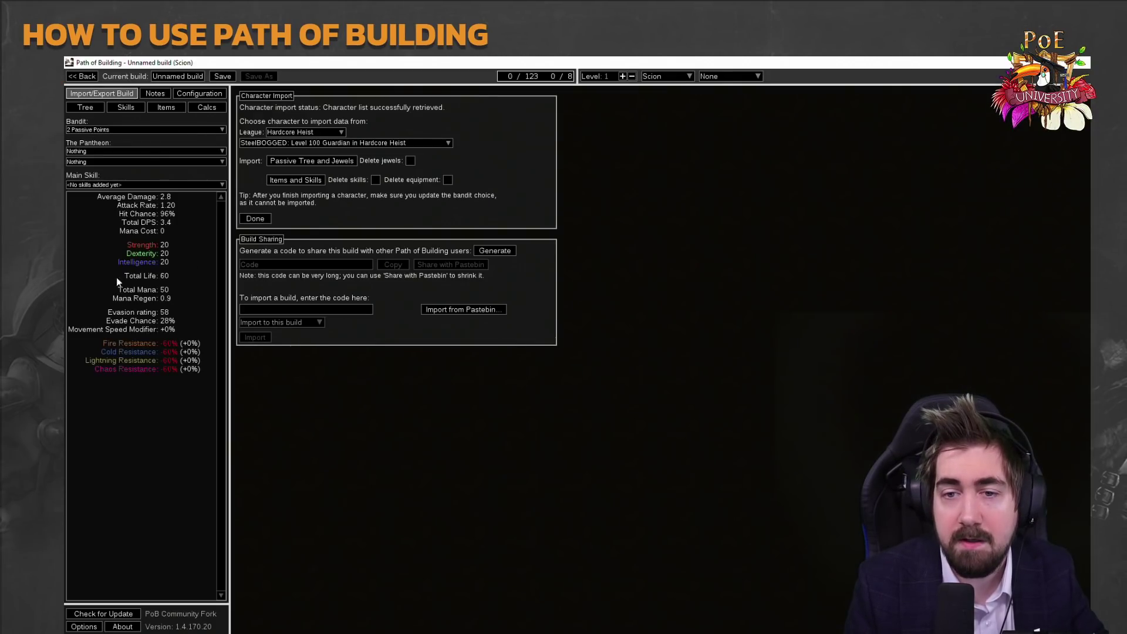
pyautogui.click(456, 309)
pyautogui.hotkey('ctrl', 'v')
pyautogui.click(552, 372)
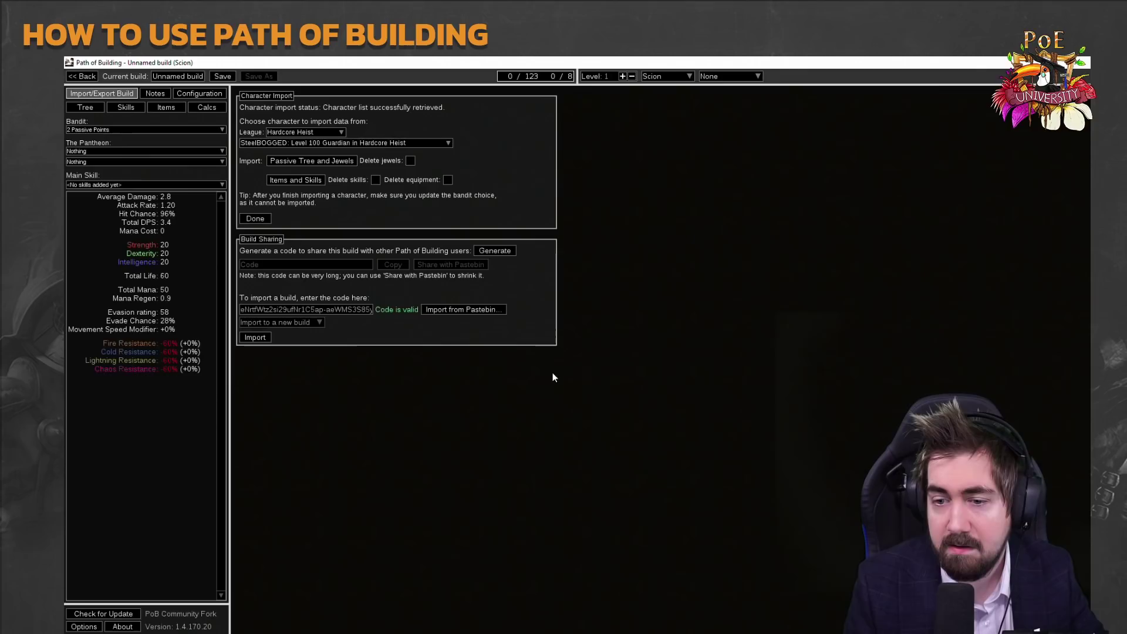
pyautogui.click(252, 338)
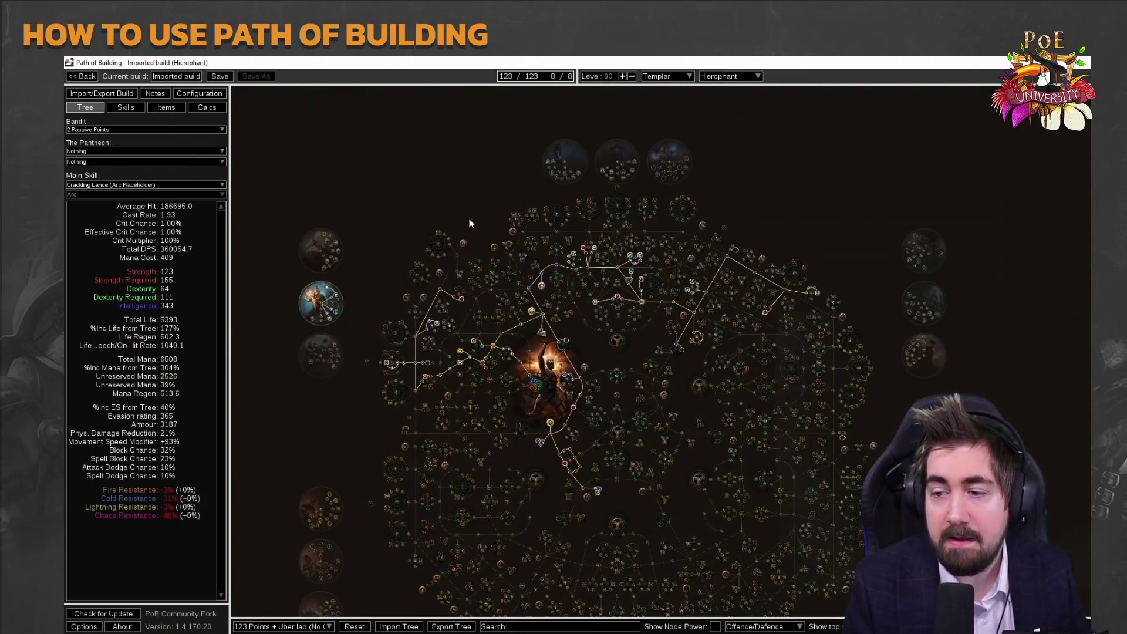
# Look over the imported build's passive tree, items, notes and skill socket groups.
pyautogui.moveTo(669, 399); pyautogui.dragTo(517, 369)
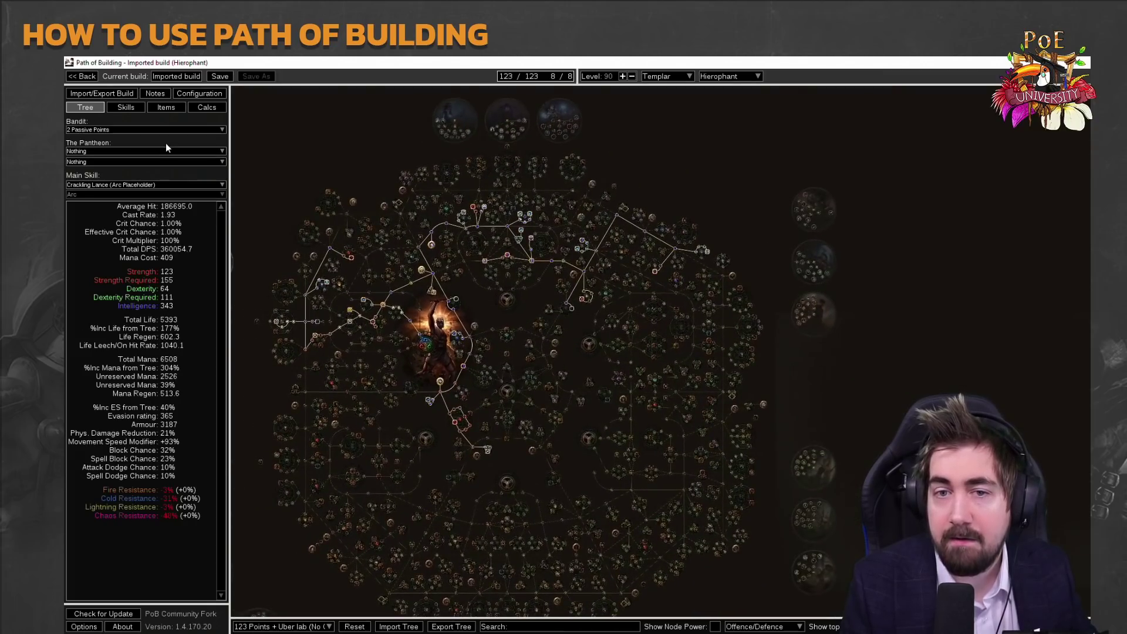
pyautogui.click(165, 110)
pyautogui.click(156, 95)
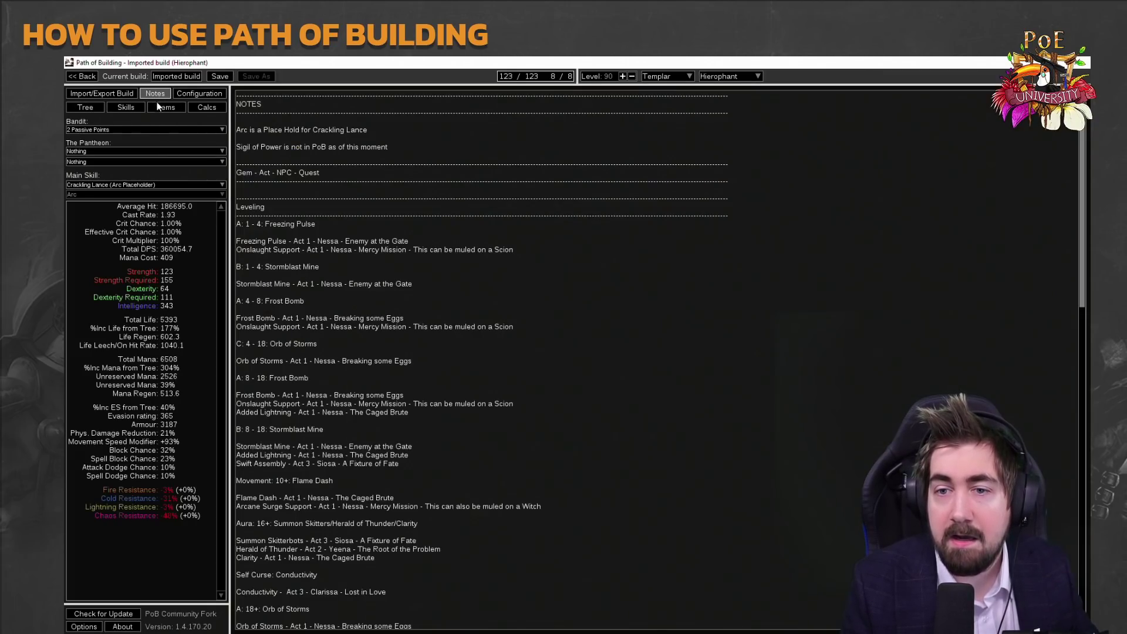
pyautogui.click(91, 108)
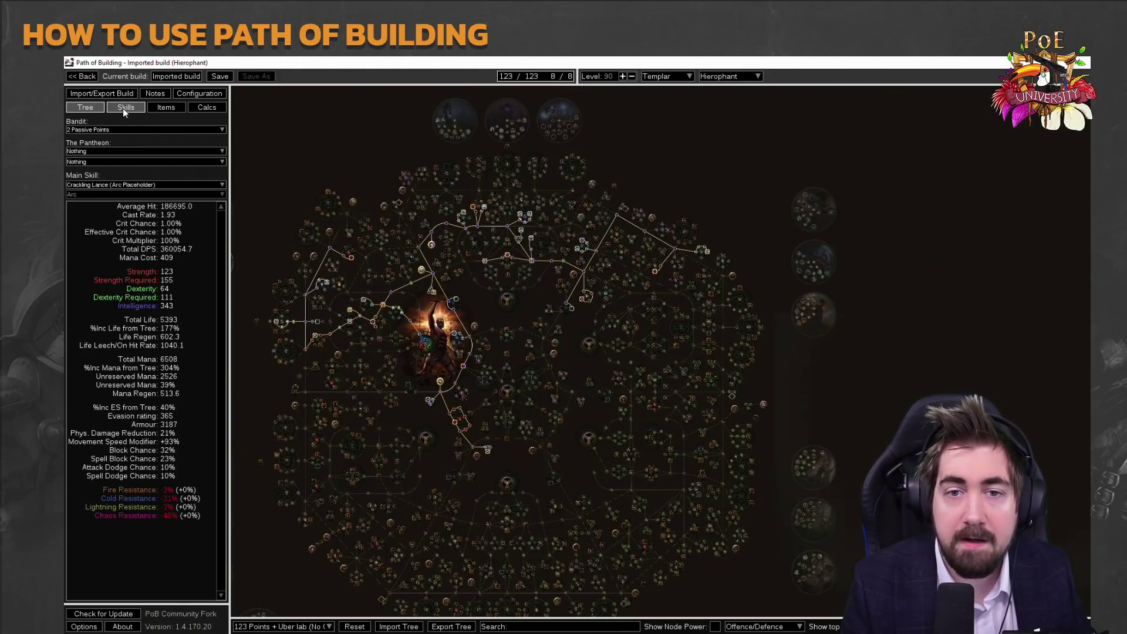
pyautogui.click(123, 109)
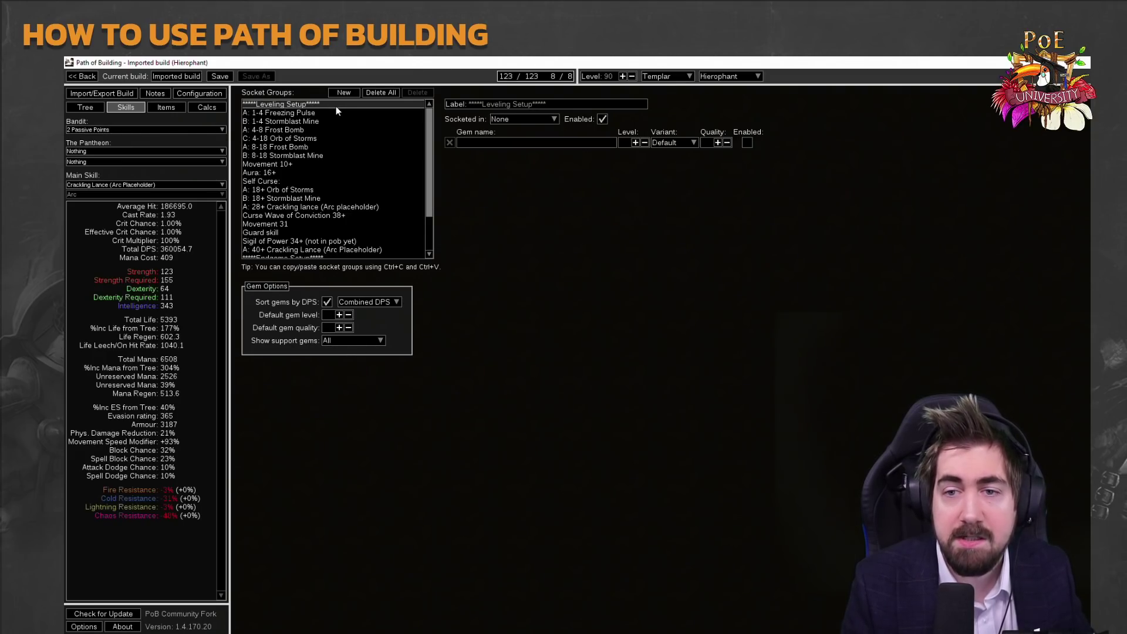
# Inspect the gems in the 1-4 Freezing Pulse, 4-8 Frost Bomb and 18+ Orb of Storms leveling socket groups.
pyautogui.click(282, 113)
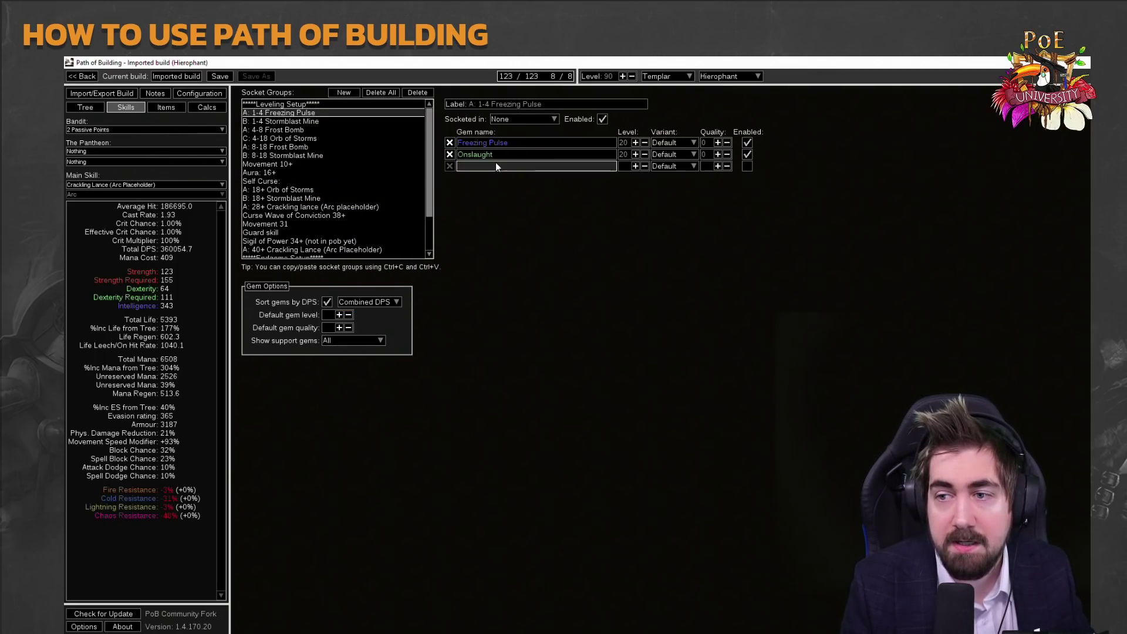
pyautogui.click(273, 128)
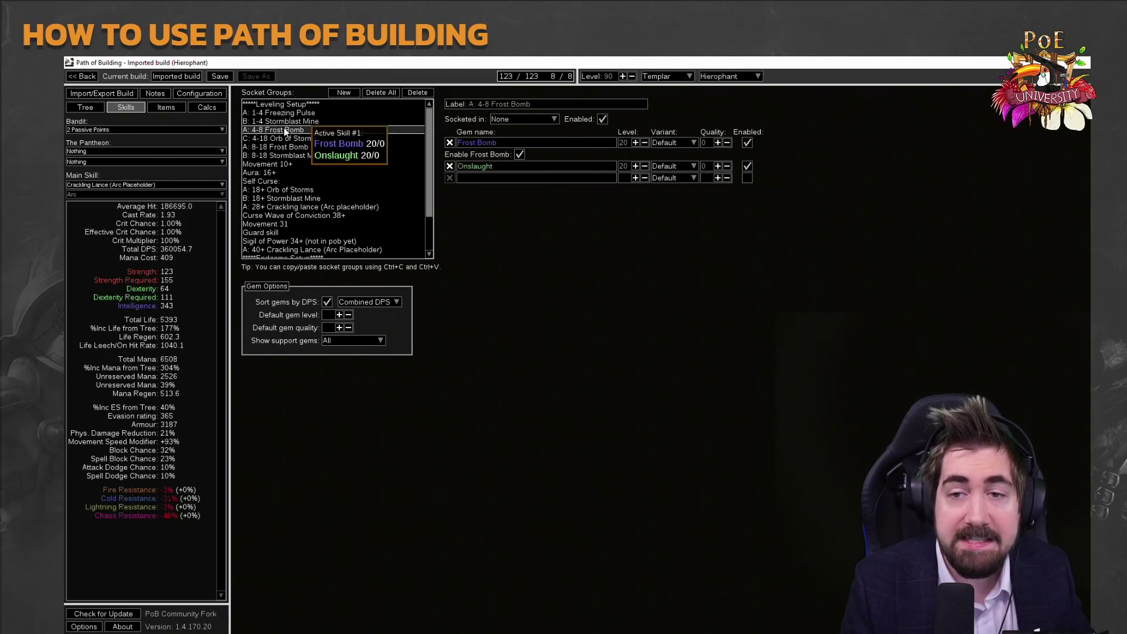
pyautogui.click(299, 190)
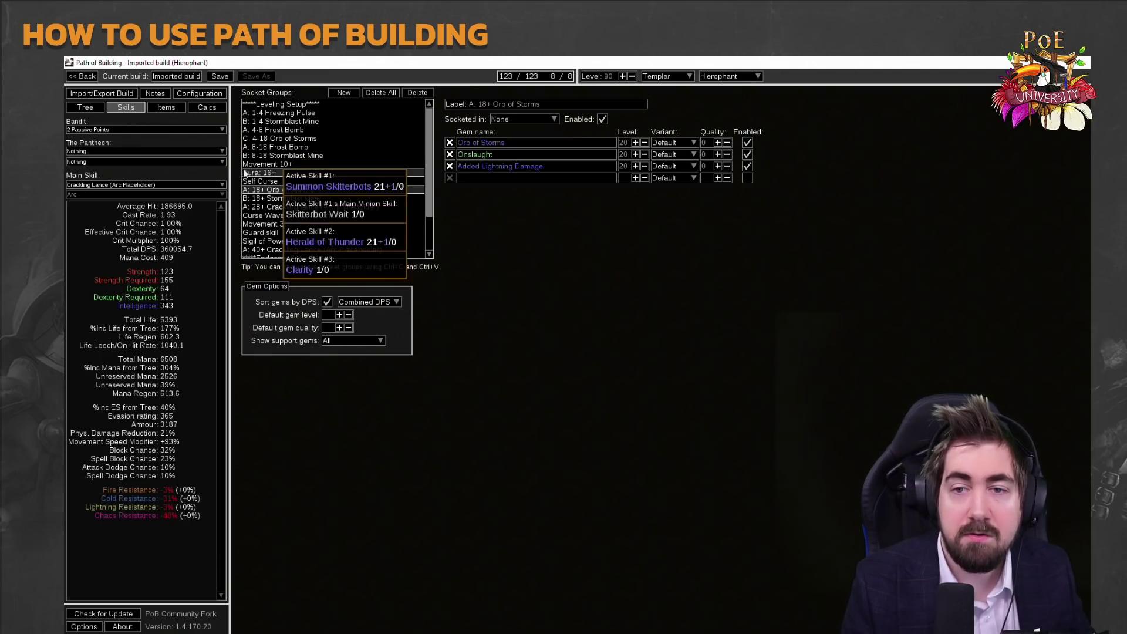
# Compare the build's Life Early Game Setup item set with the Life endgame Game Setup, leaving the endgame set active.
pyautogui.click(161, 109)
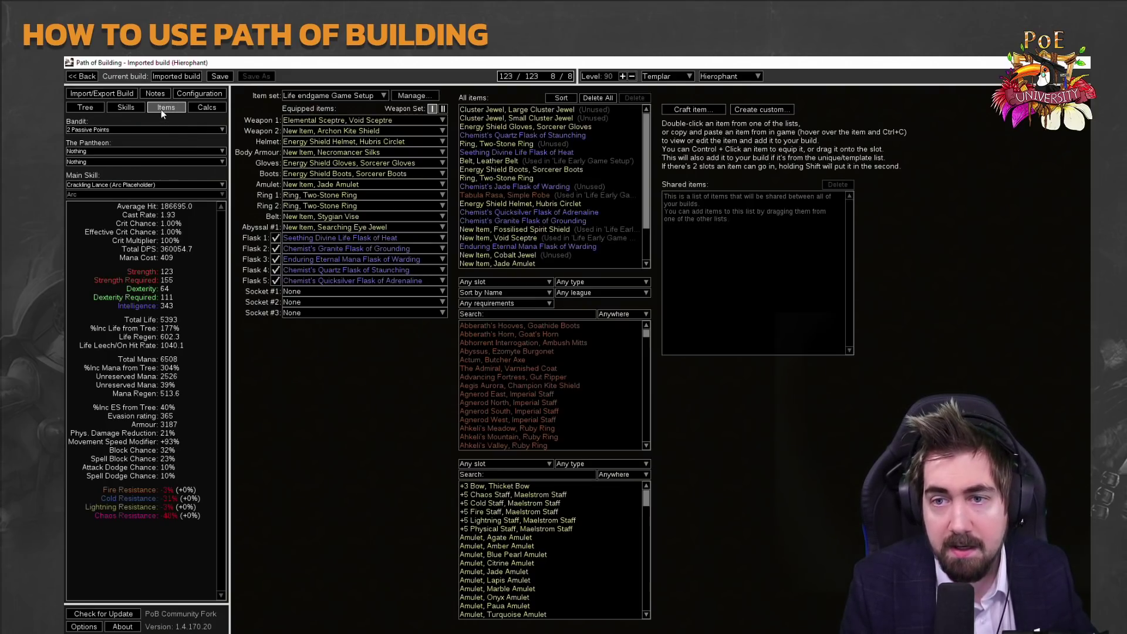
pyautogui.click(359, 94)
pyautogui.click(356, 105)
pyautogui.click(332, 95)
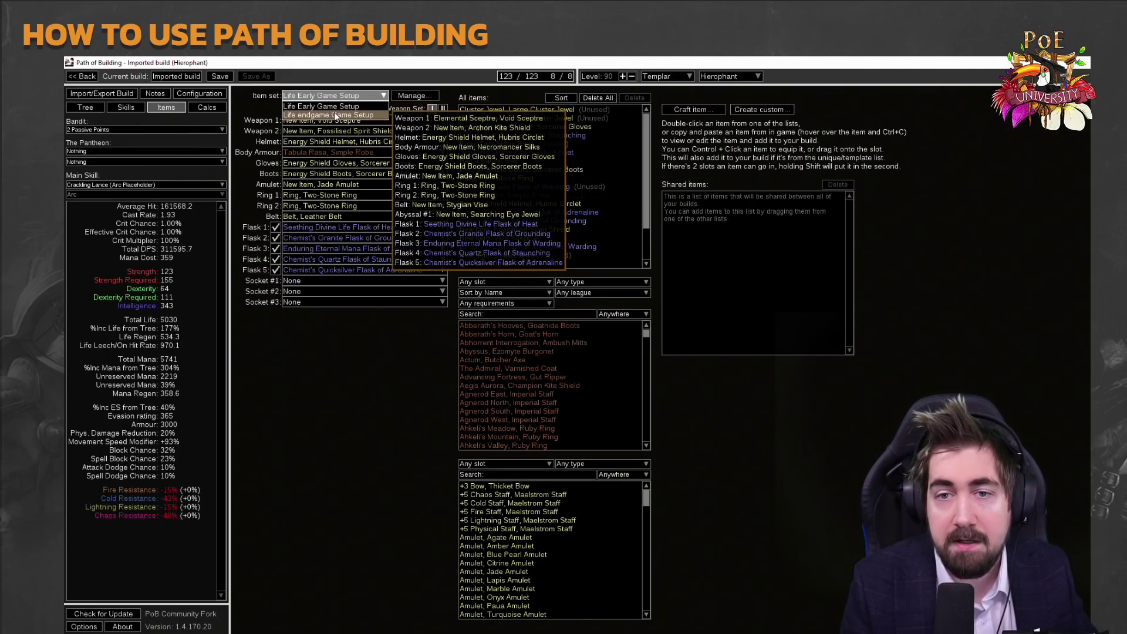
pyautogui.click(334, 115)
# Read through the build's notes on where to get each leveling and endgame gem.
pyautogui.click(156, 95)
pyautogui.scroll(-10, 389, 136)
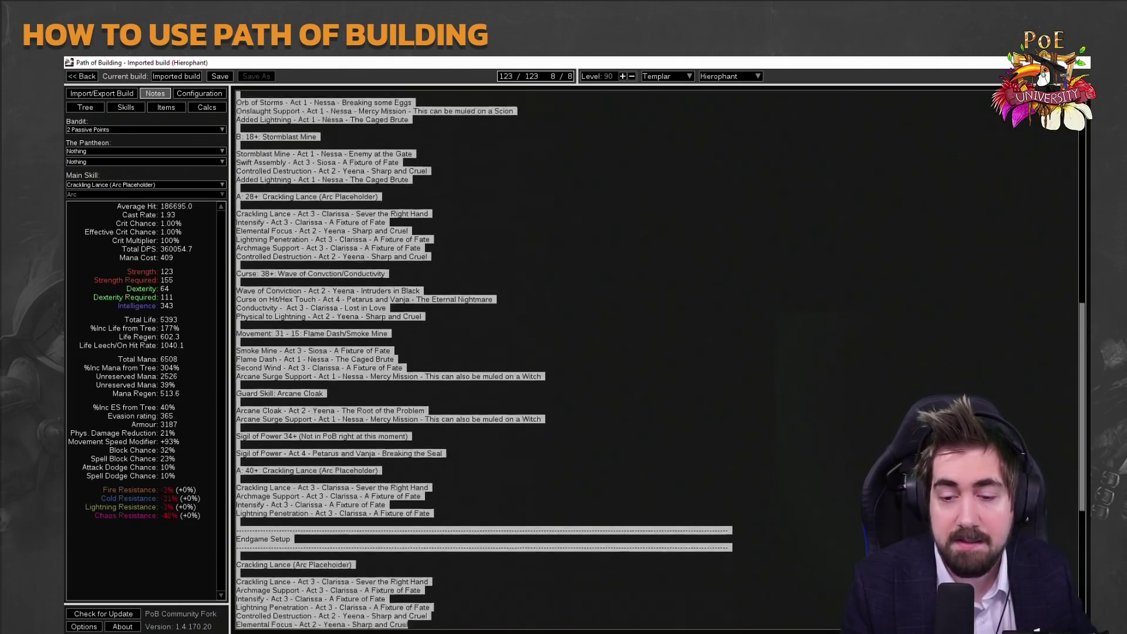
pyautogui.scroll(-5, 429, 383)
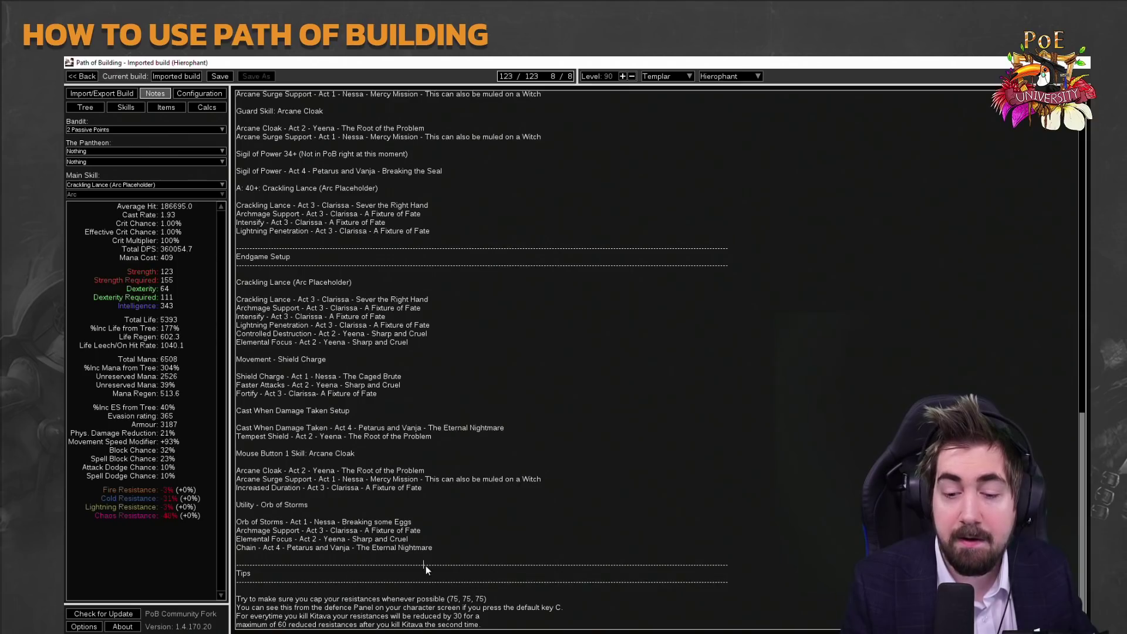
pyautogui.moveTo(425, 565); pyautogui.dragTo(205, 83)
pyautogui.click(375, 236)
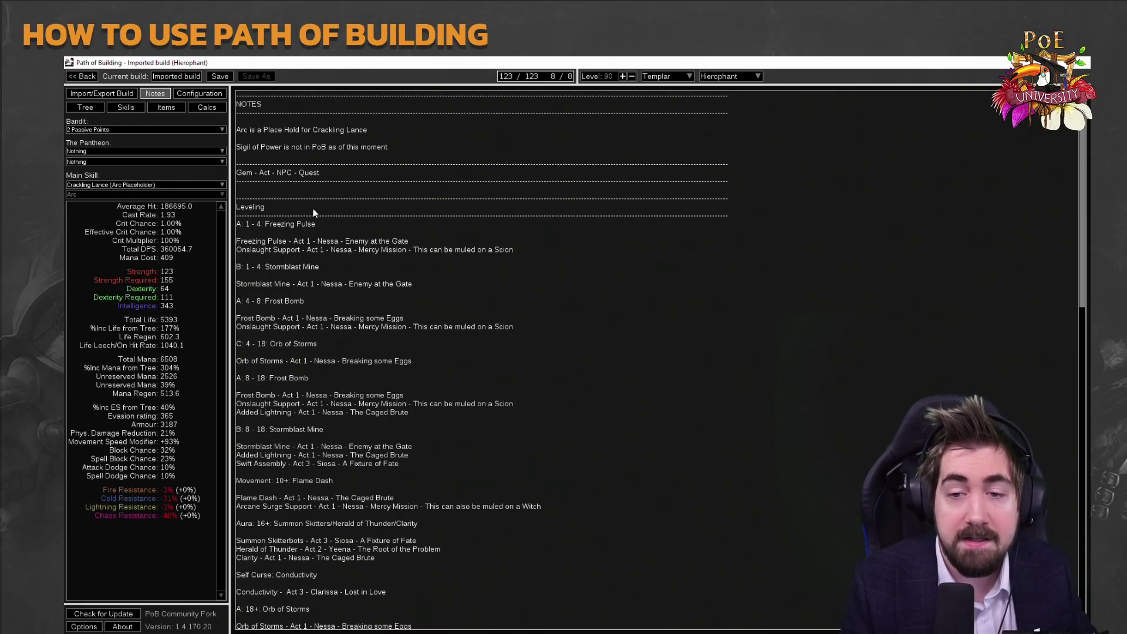
pyautogui.moveTo(238, 121); pyautogui.dragTo(406, 301)
pyautogui.click(406, 301)
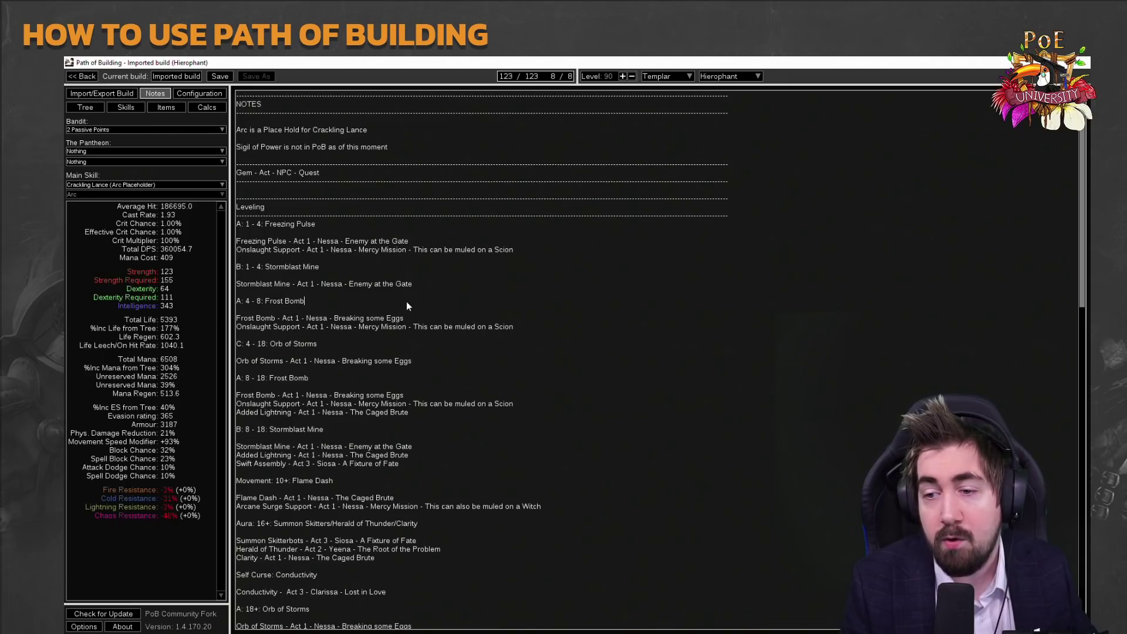
# Step through the 19, 29 and 43 Points passive trees to examine the leveling progression.
pyautogui.click(92, 108)
pyautogui.click(282, 624)
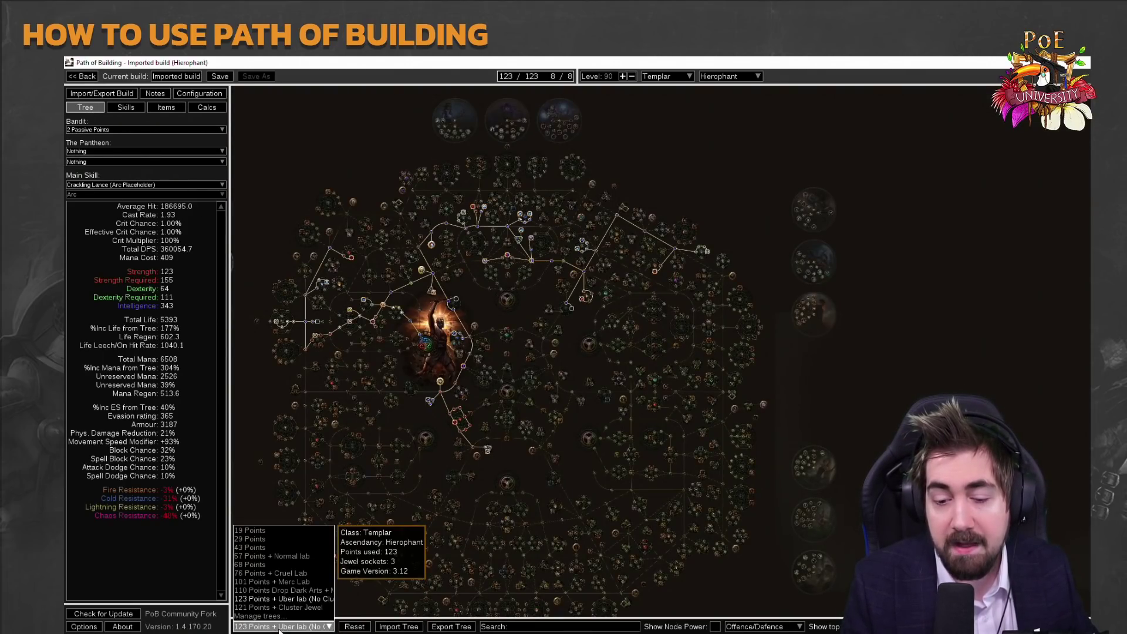
pyautogui.click(286, 530)
pyautogui.click(281, 627)
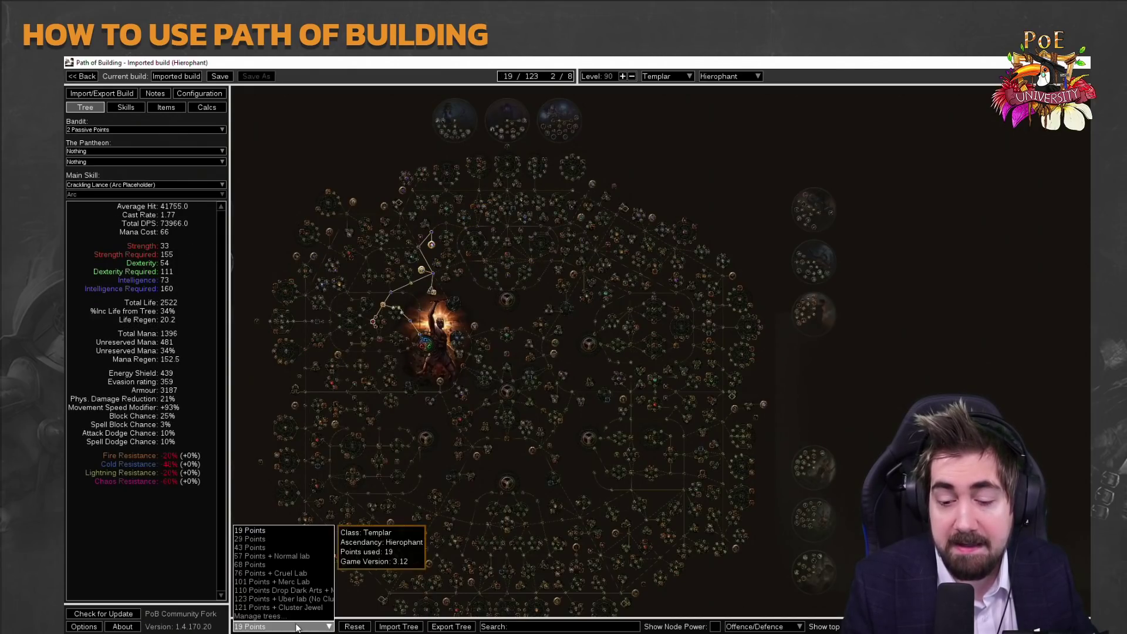
pyautogui.click(285, 542)
pyautogui.scroll(2, 393, 332)
pyautogui.scroll(2, 394, 347)
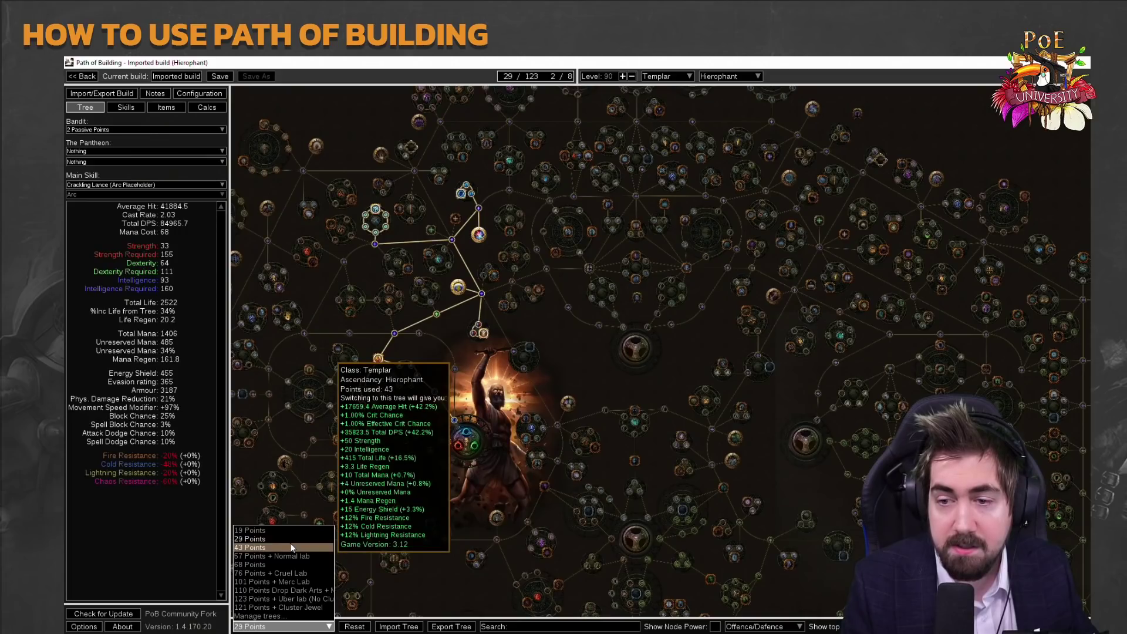
pyautogui.click(290, 546)
pyautogui.moveTo(418, 436); pyautogui.dragTo(522, 388)
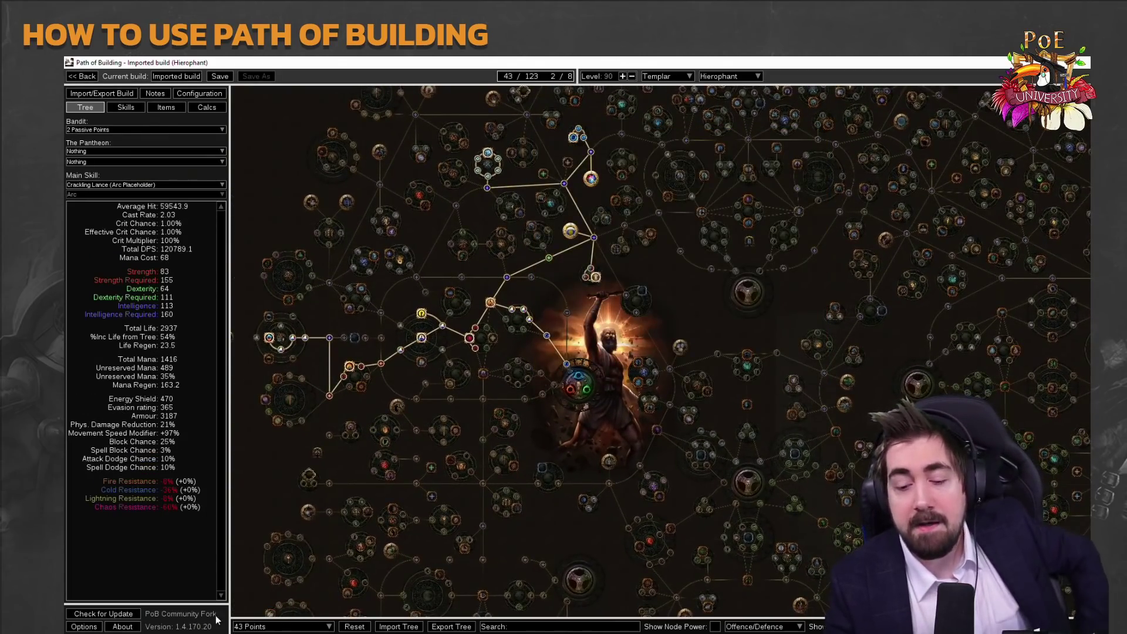
# Switch the passive tree to the 121 Points + Cluster Jewel version and examine its allocated nodes.
pyautogui.click(243, 627)
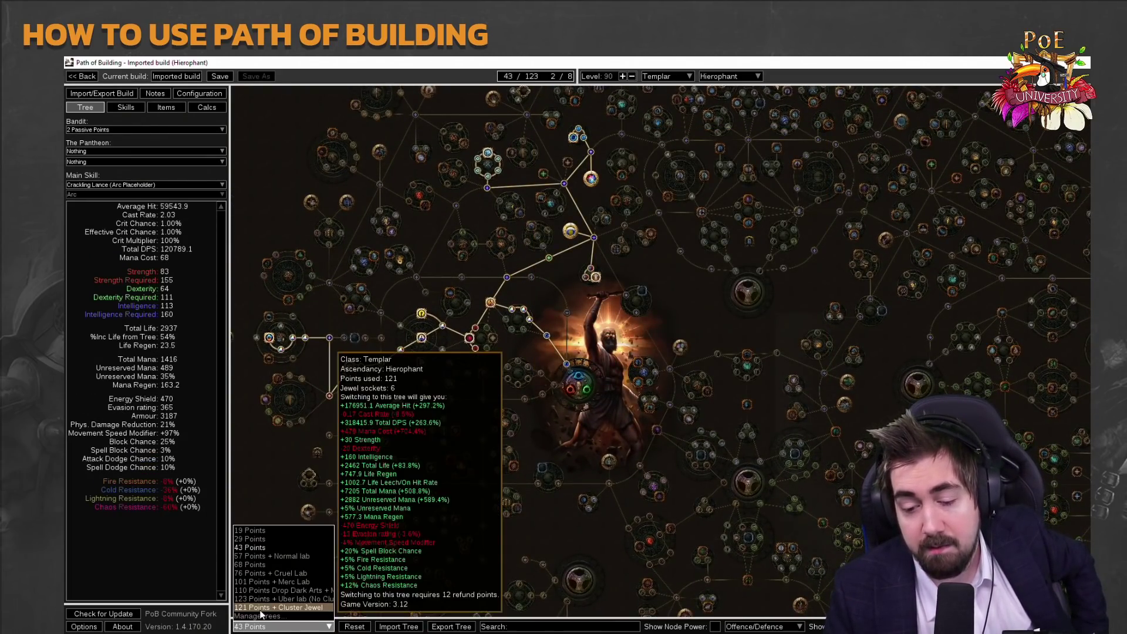
pyautogui.click(264, 607)
pyautogui.scroll(-3, 379, 484)
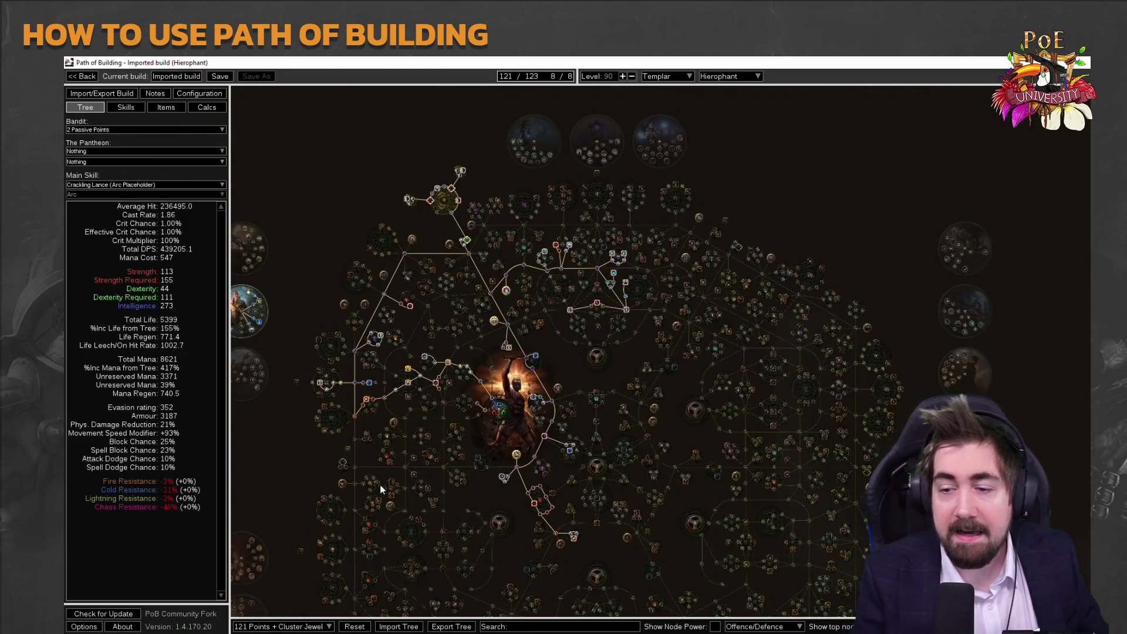
pyautogui.scroll(5, 379, 484)
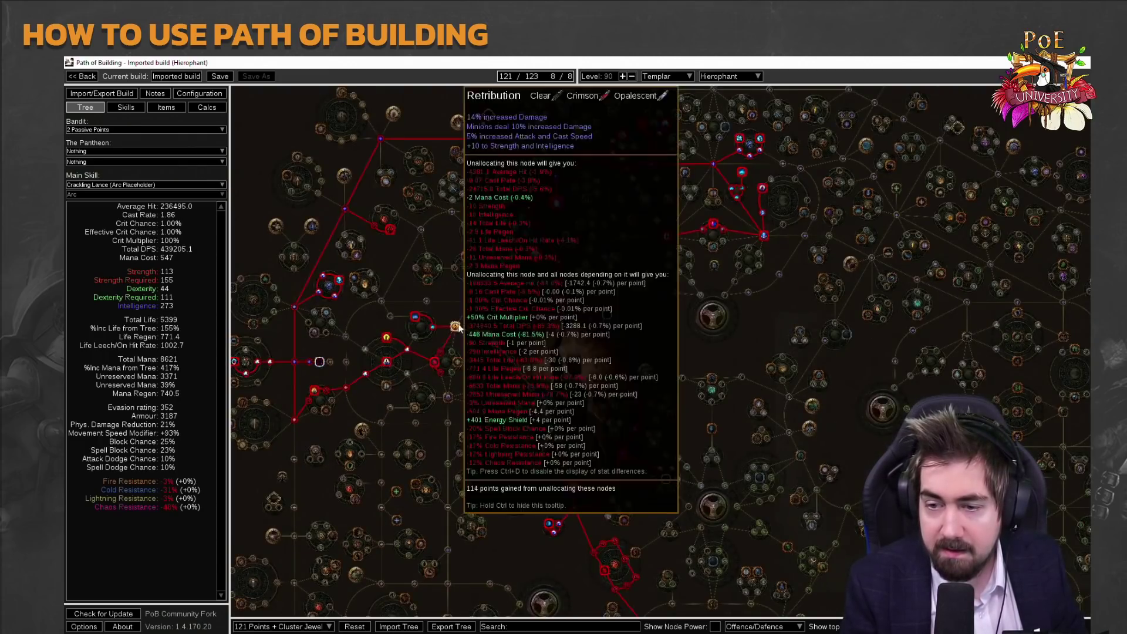
pyautogui.moveTo(691, 274); pyautogui.dragTo(638, 347)
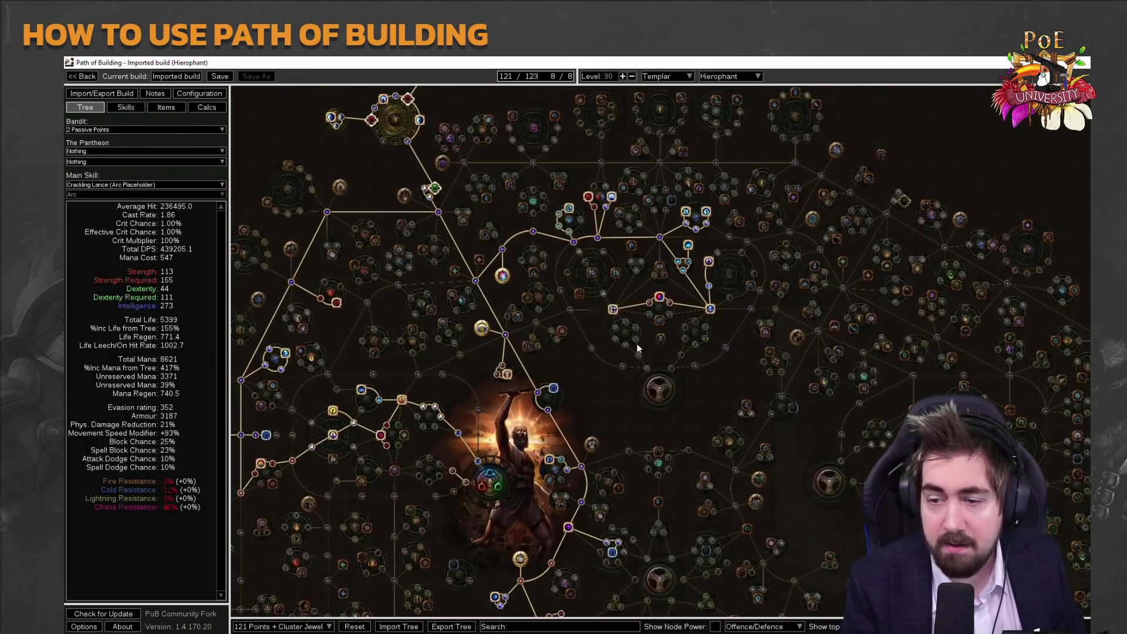
pyautogui.moveTo(445, 470); pyautogui.dragTo(484, 344)
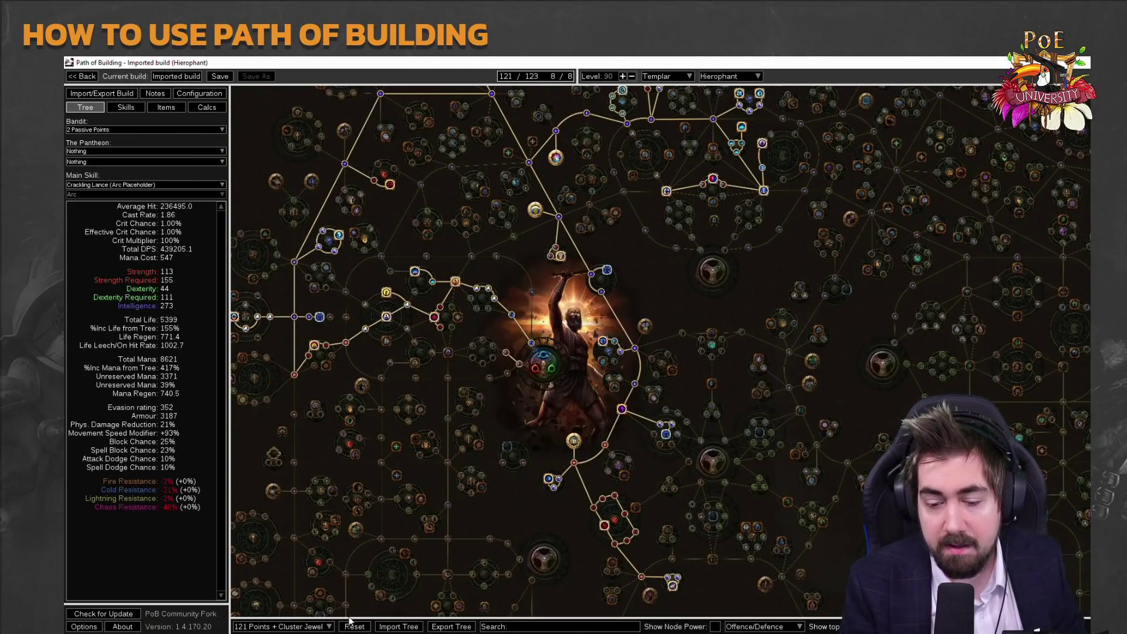
pyautogui.click(319, 627)
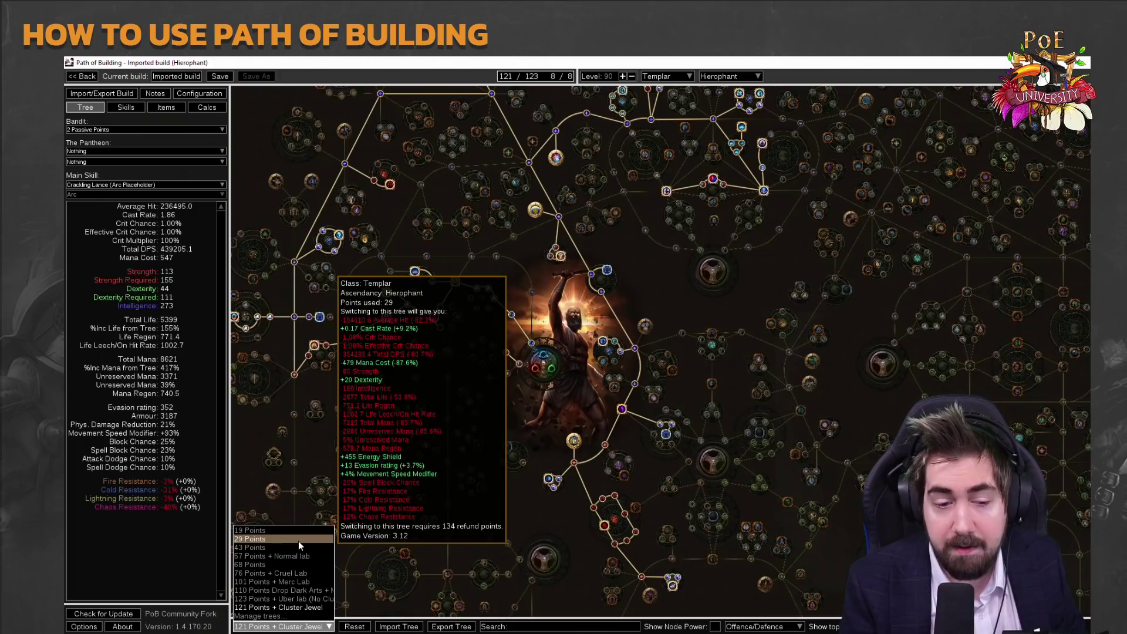
pyautogui.click(288, 607)
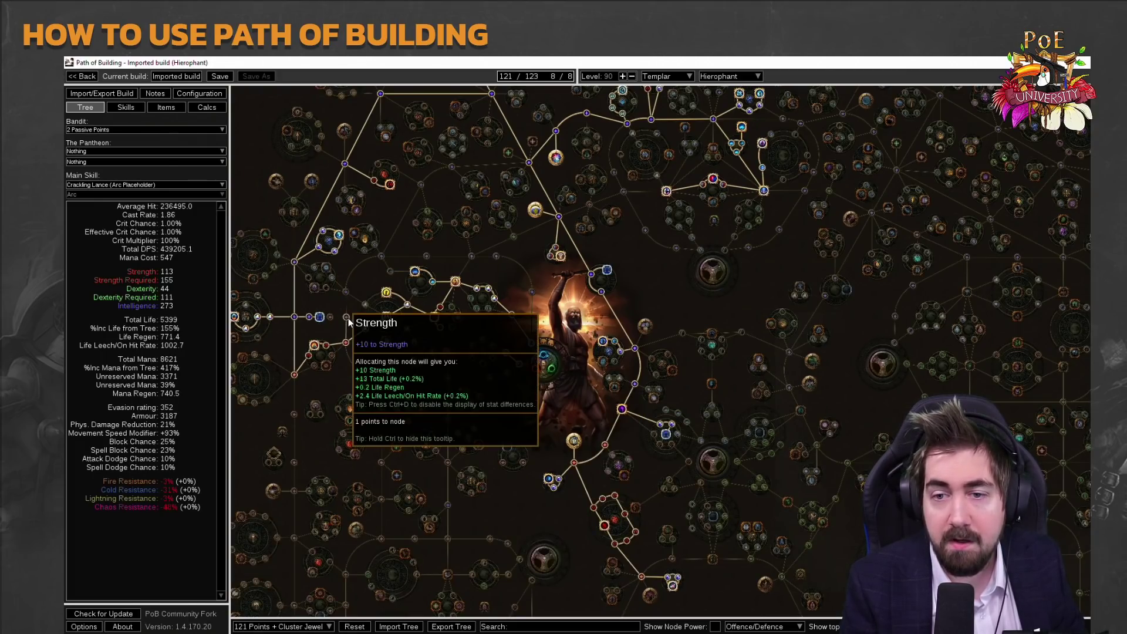
pyautogui.moveTo(295, 205); pyautogui.dragTo(367, 264)
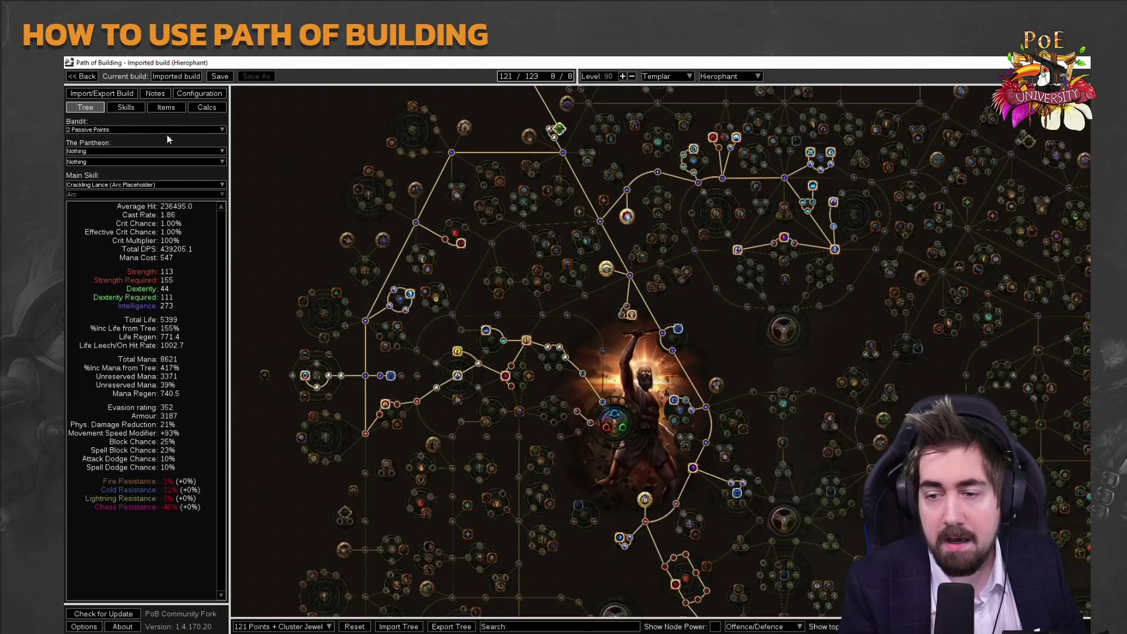
pyautogui.click(109, 94)
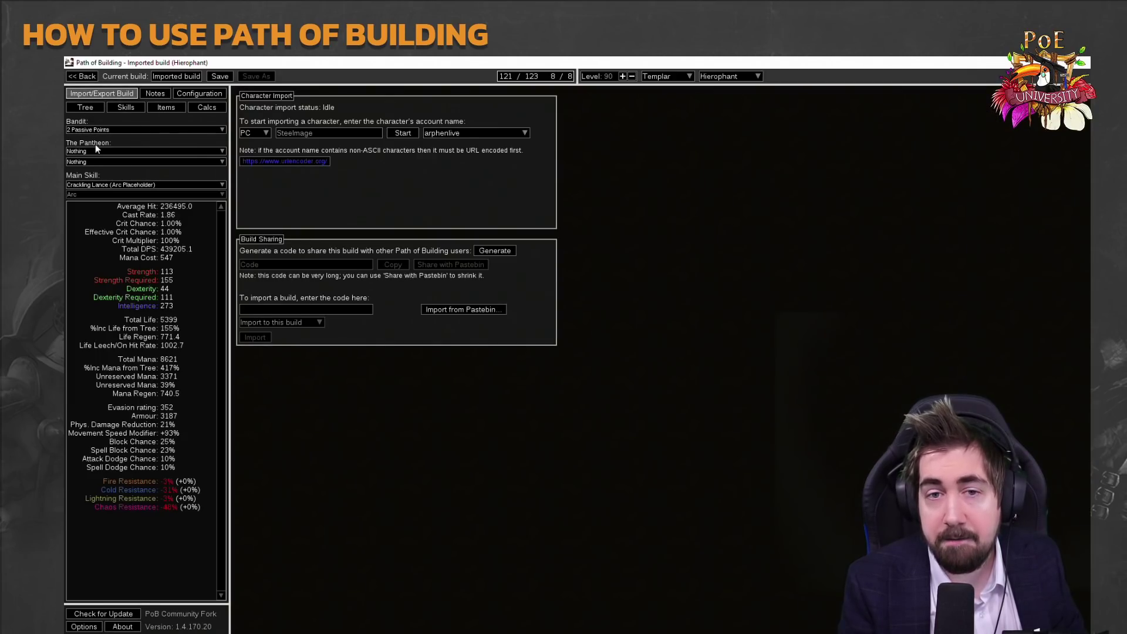
pyautogui.click(85, 108)
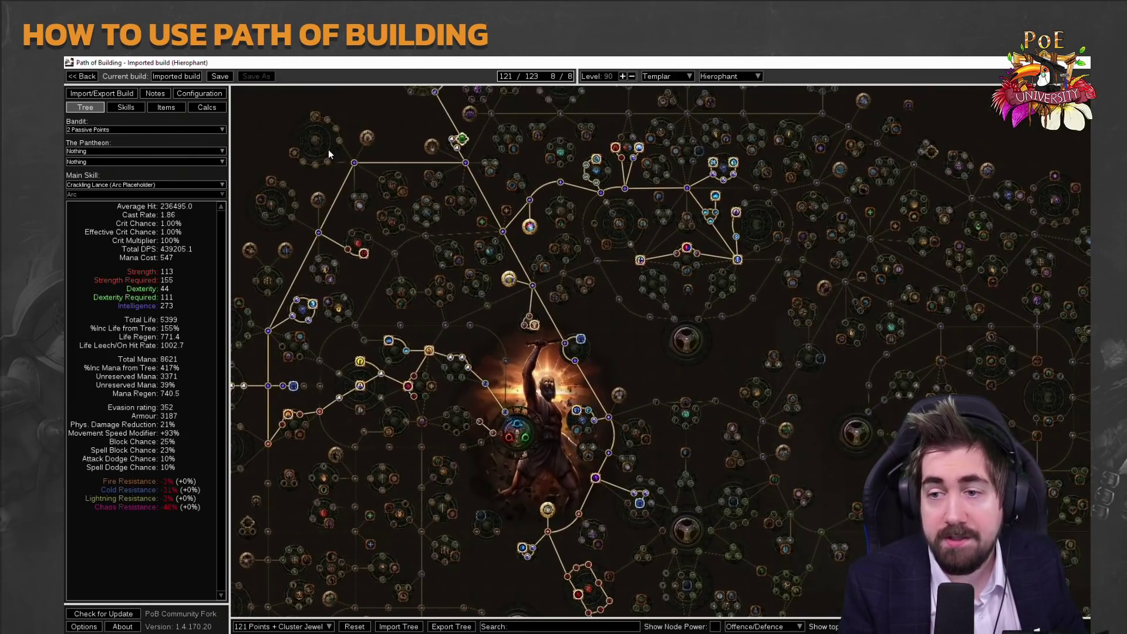
pyautogui.moveTo(329, 149); pyautogui.dragTo(354, 328)
pyautogui.moveTo(420, 297); pyautogui.dragTo(399, 284)
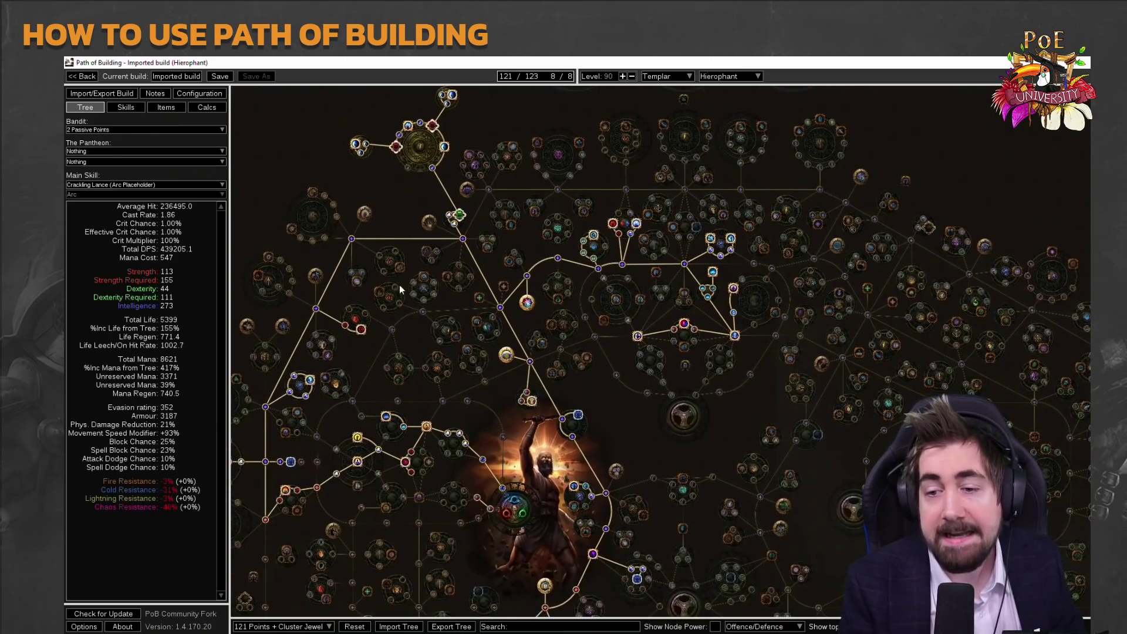
# Generate a share code for the current build, convert it to a Pastebin link and copy the link.
pyautogui.click(86, 94)
pyautogui.click(496, 251)
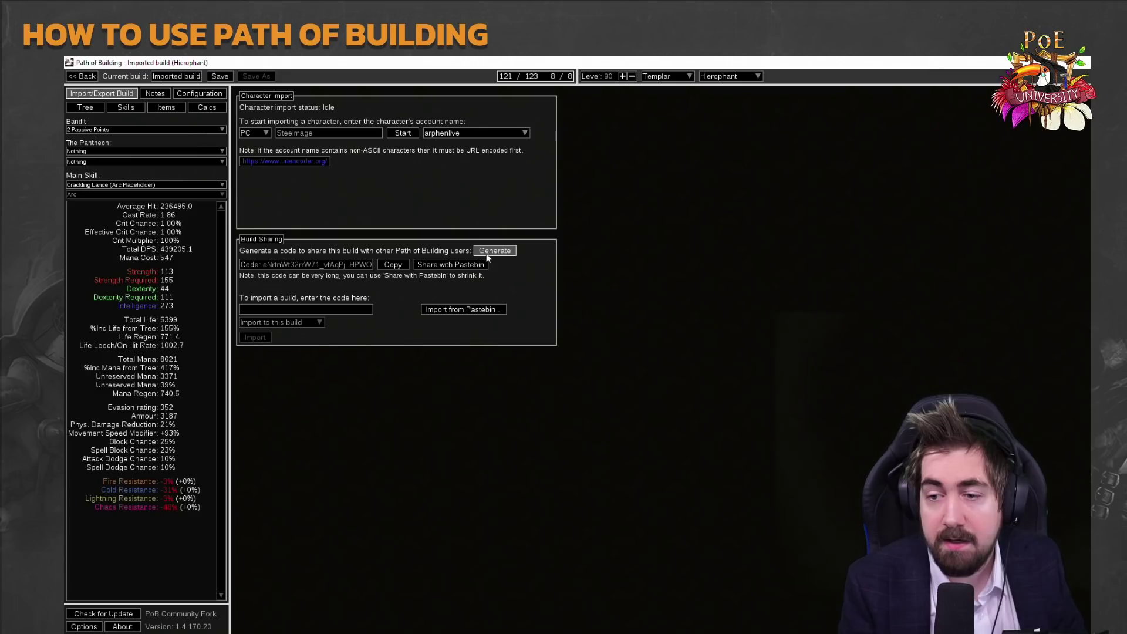
pyautogui.click(464, 262)
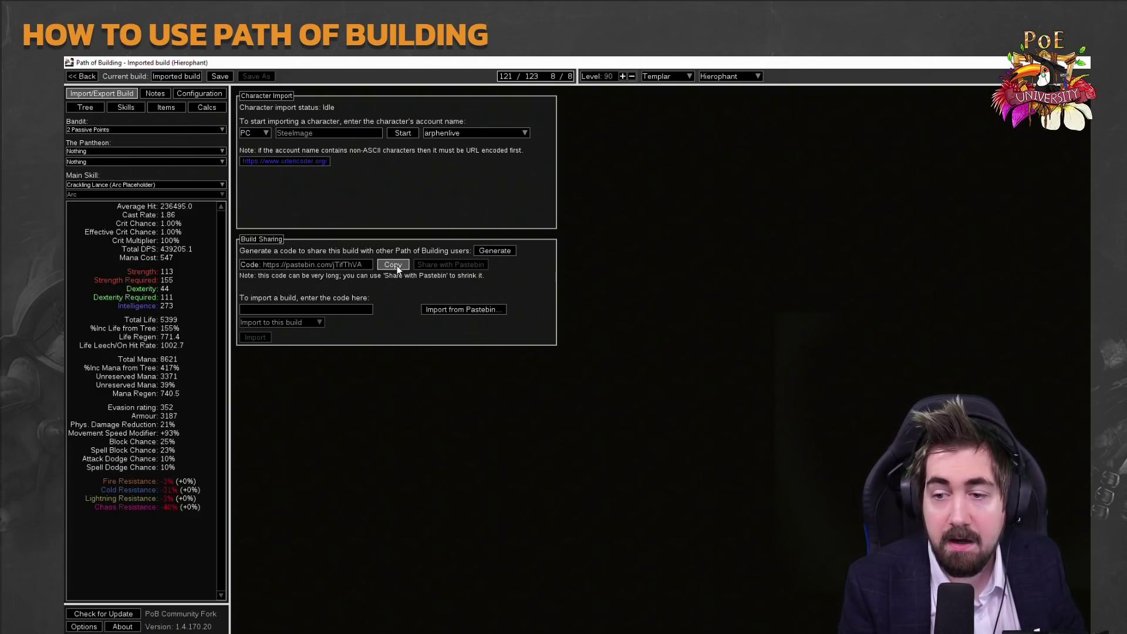
pyautogui.moveTo(265, 267); pyautogui.dragTo(338, 274)
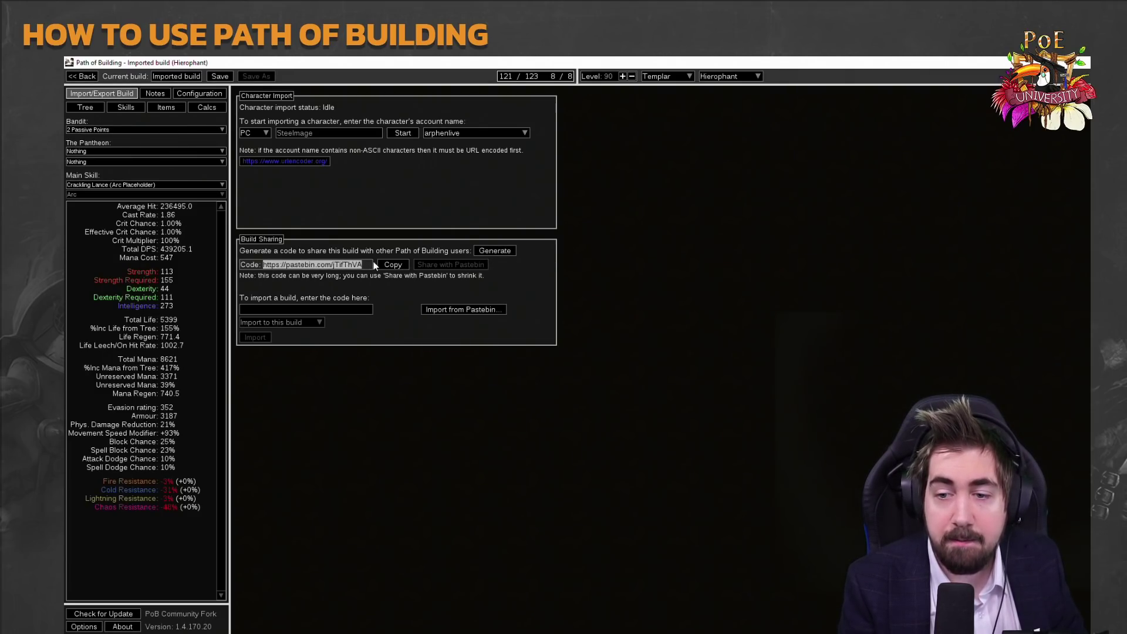
pyautogui.click(283, 267)
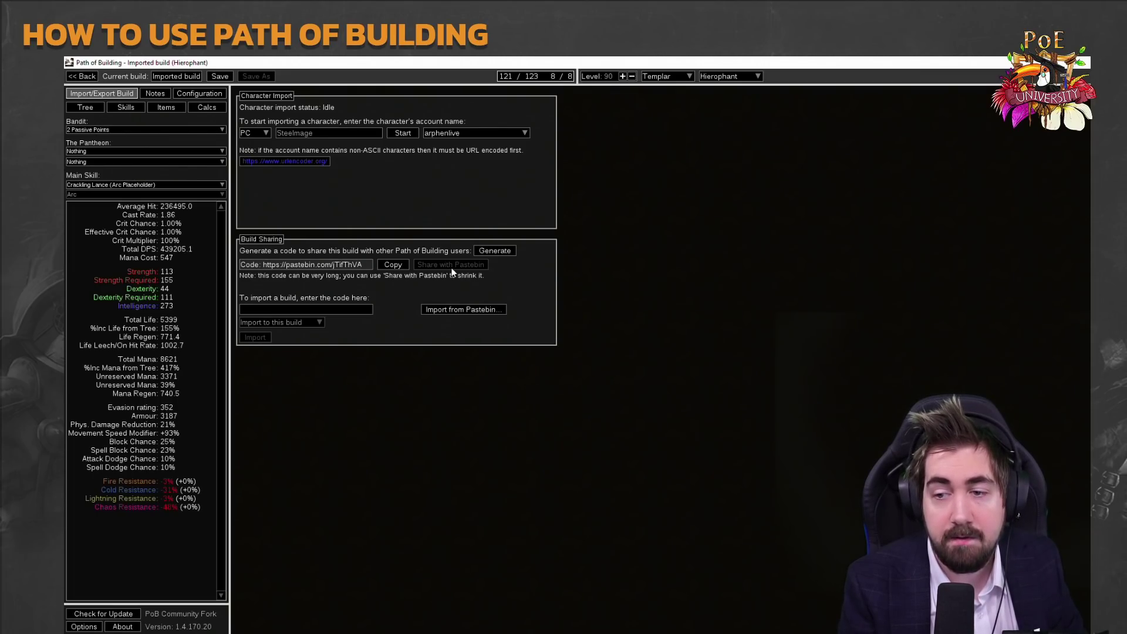
pyautogui.hotkey('ctrl', 'a')
pyautogui.click(402, 265)
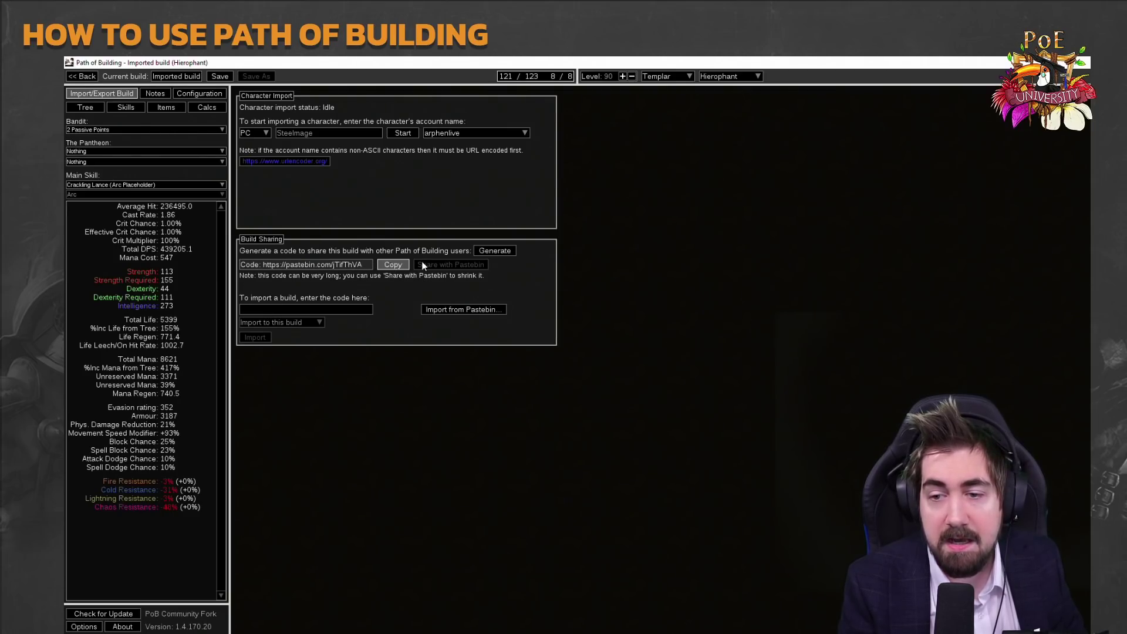
# Generate the build's full share code, paste it into a blank Notepad document to view its length, and discard the document.
pyautogui.click(486, 251)
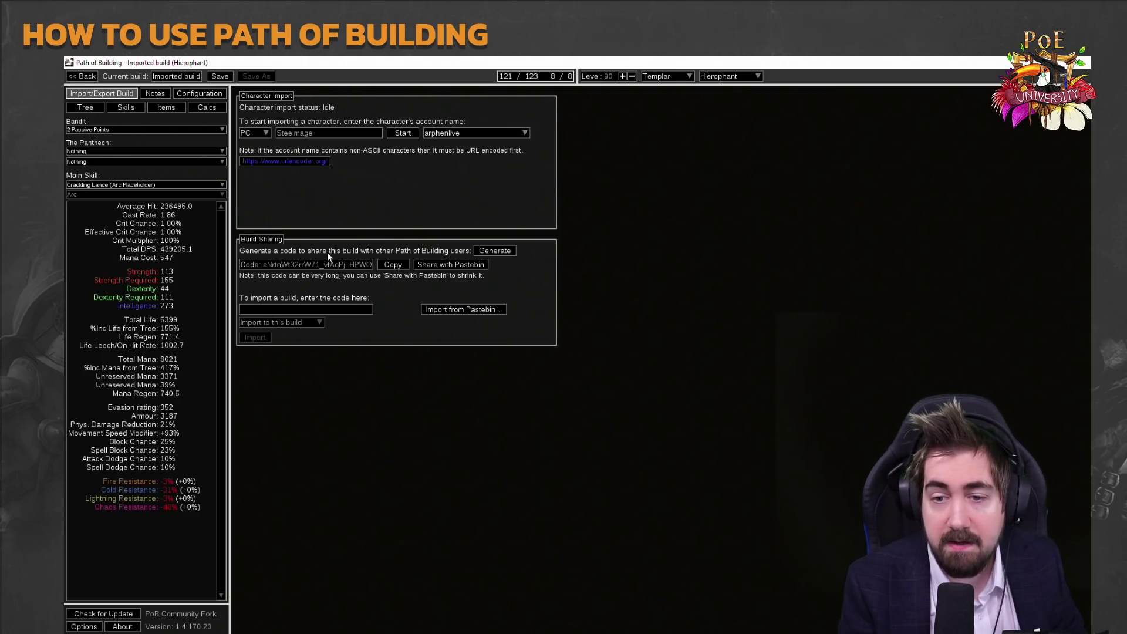
pyautogui.click(390, 265)
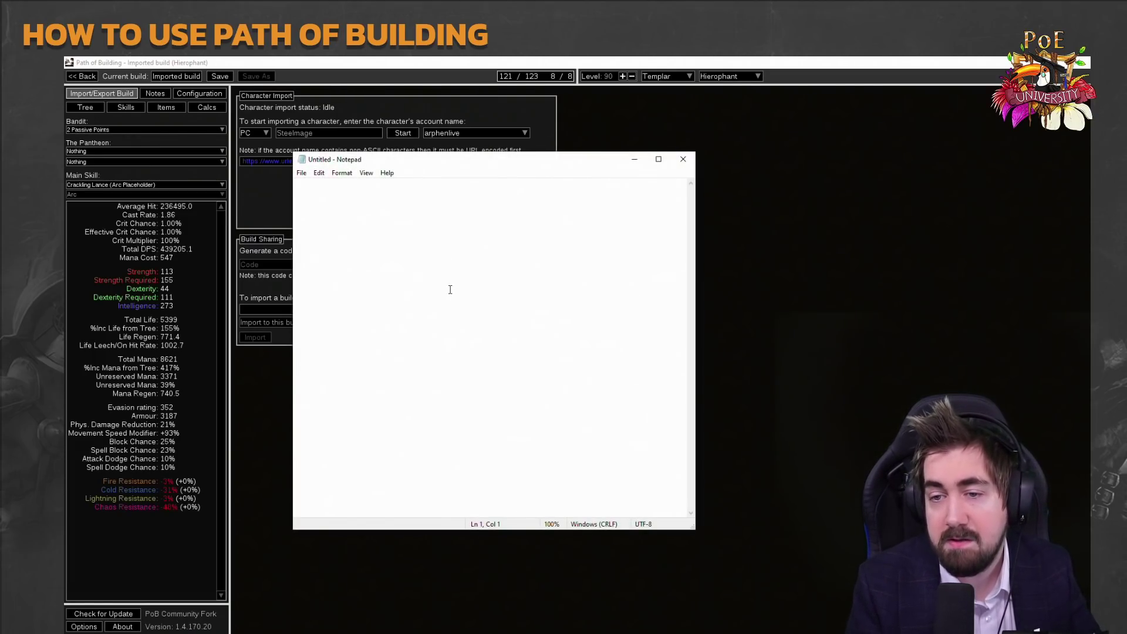
pyautogui.hotkey('ctrl', 'v')
pyautogui.moveTo(693, 476); pyautogui.dragTo(698, 546)
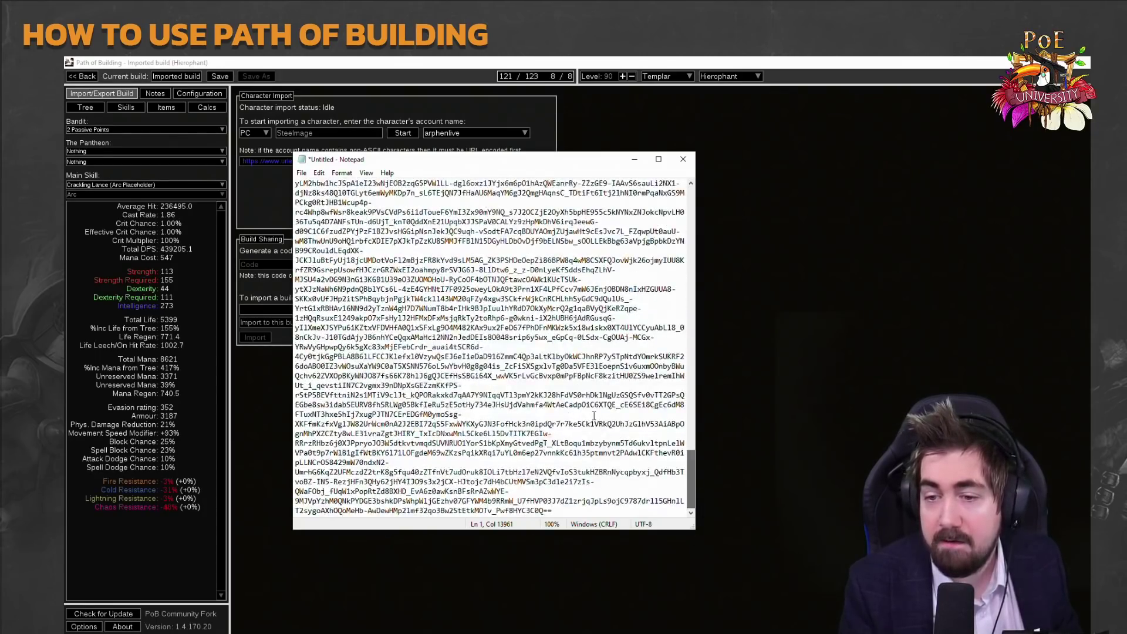
pyautogui.moveTo(594, 415); pyautogui.dragTo(446, 184)
pyautogui.moveTo(539, 299); pyautogui.dragTo(547, 299)
pyautogui.click(686, 160)
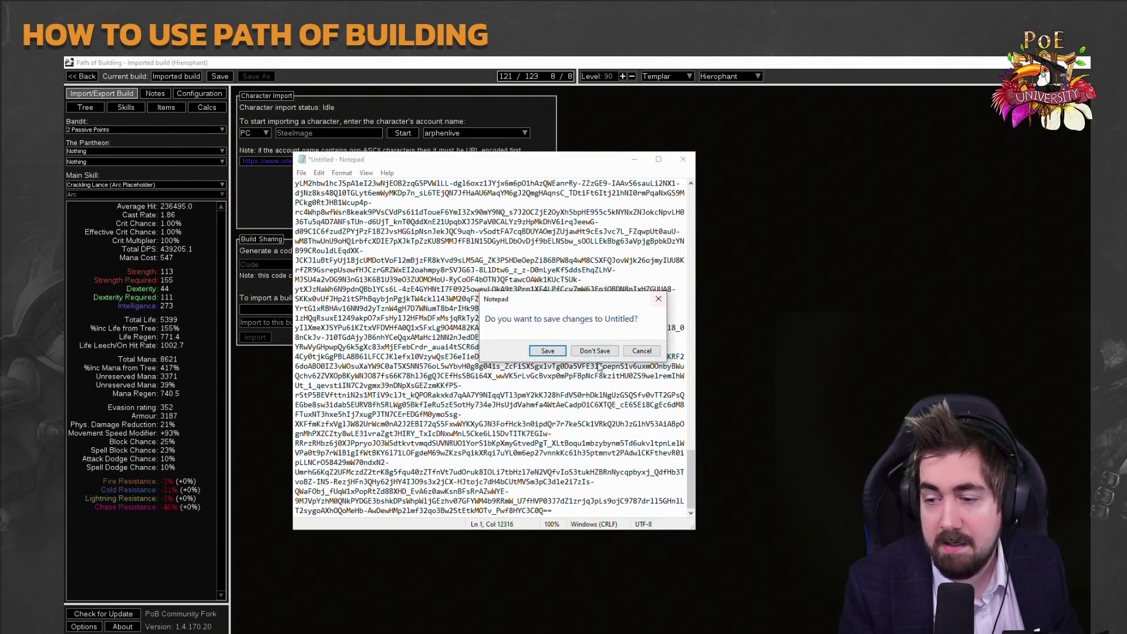
pyautogui.click(597, 349)
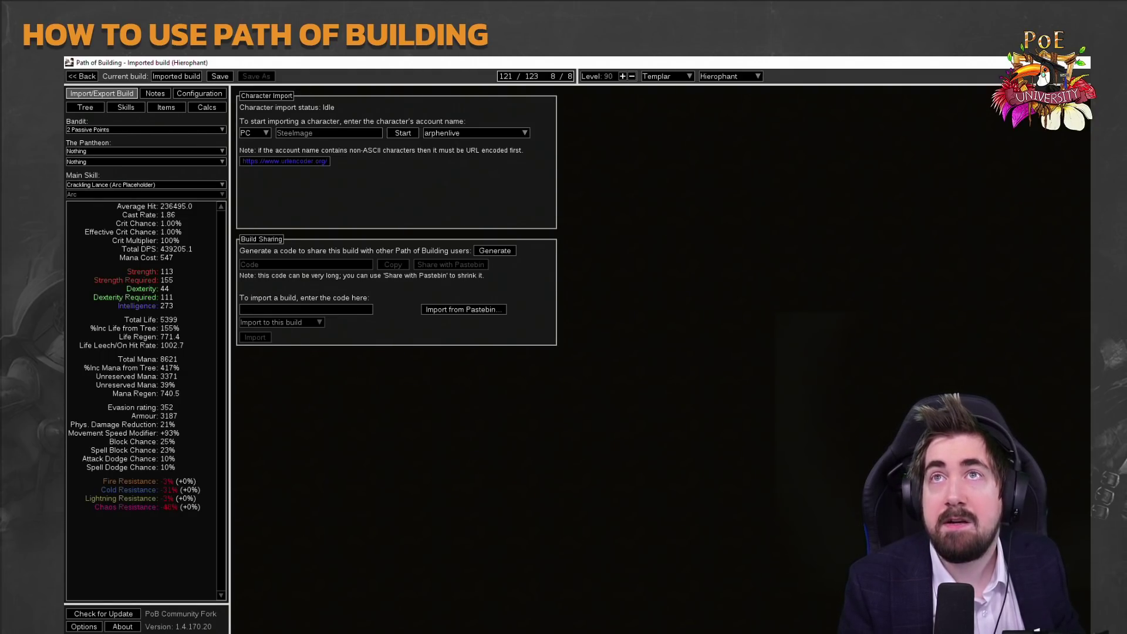
# Open the build's items and load the Agate Amulet from the rare item templates to preview it.
pyautogui.click(155, 108)
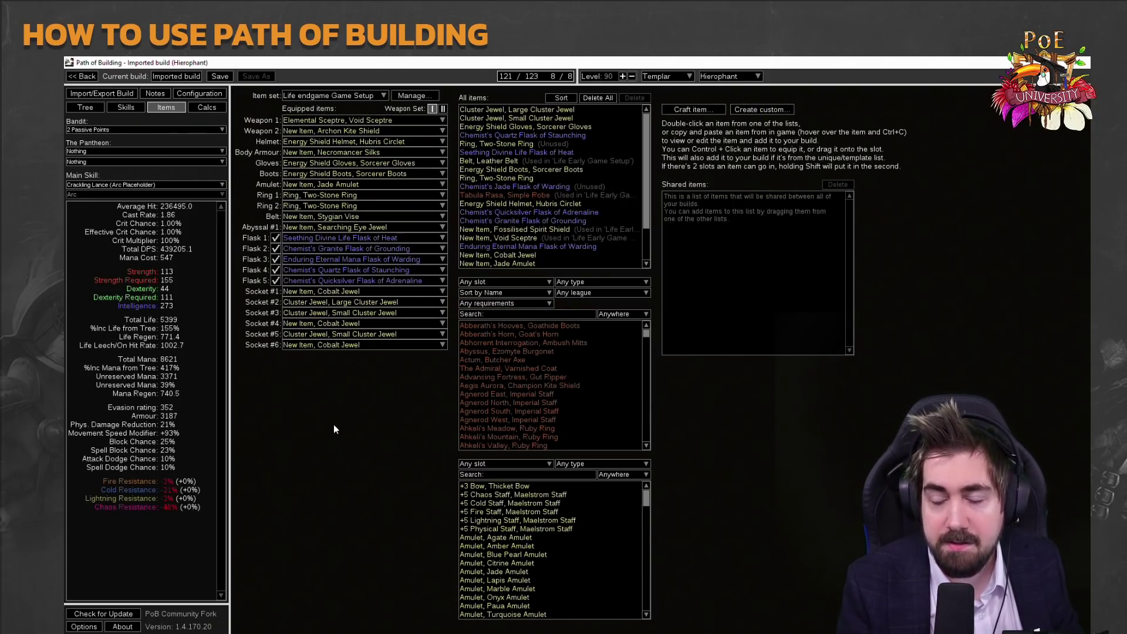
pyautogui.click(712, 112)
pyautogui.click(584, 378)
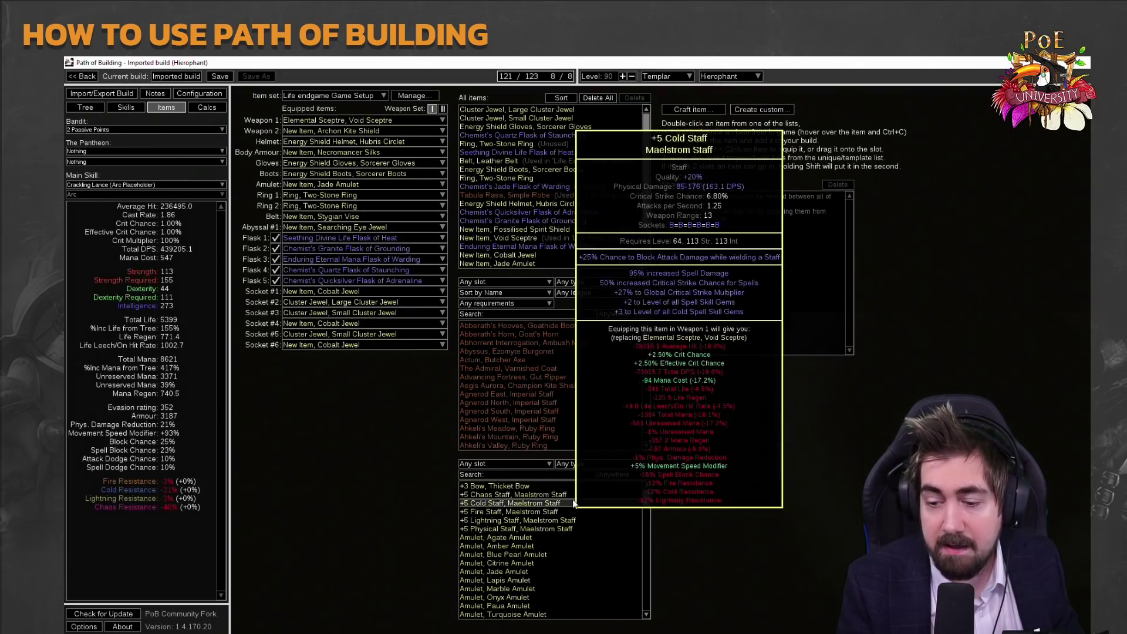
pyautogui.scroll(-1, 561, 529)
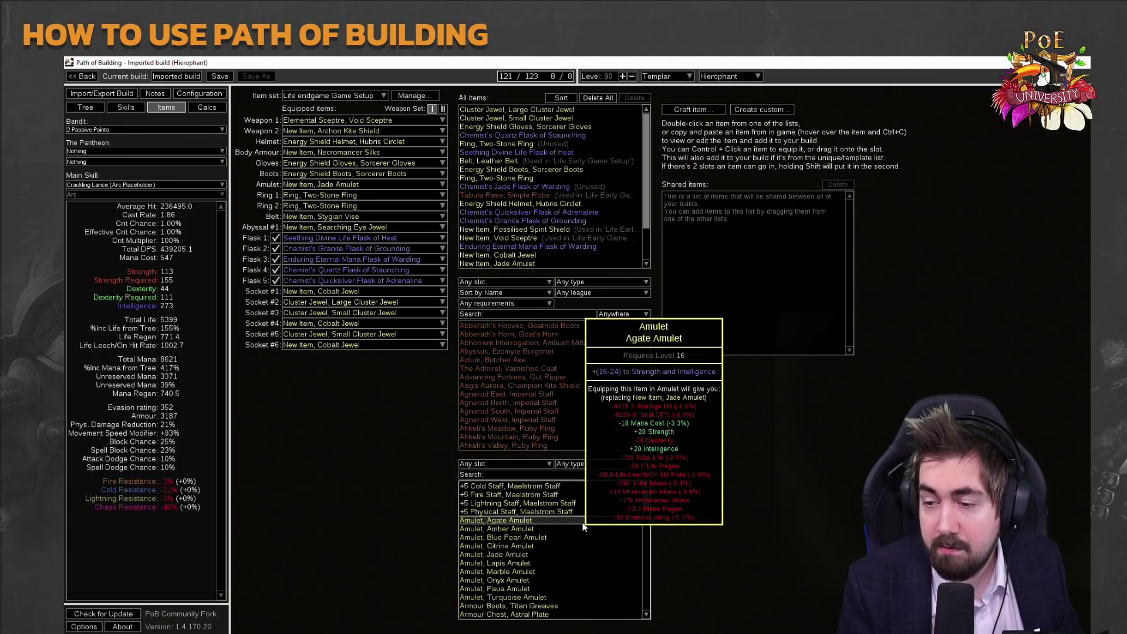
pyautogui.doubleClick(583, 523)
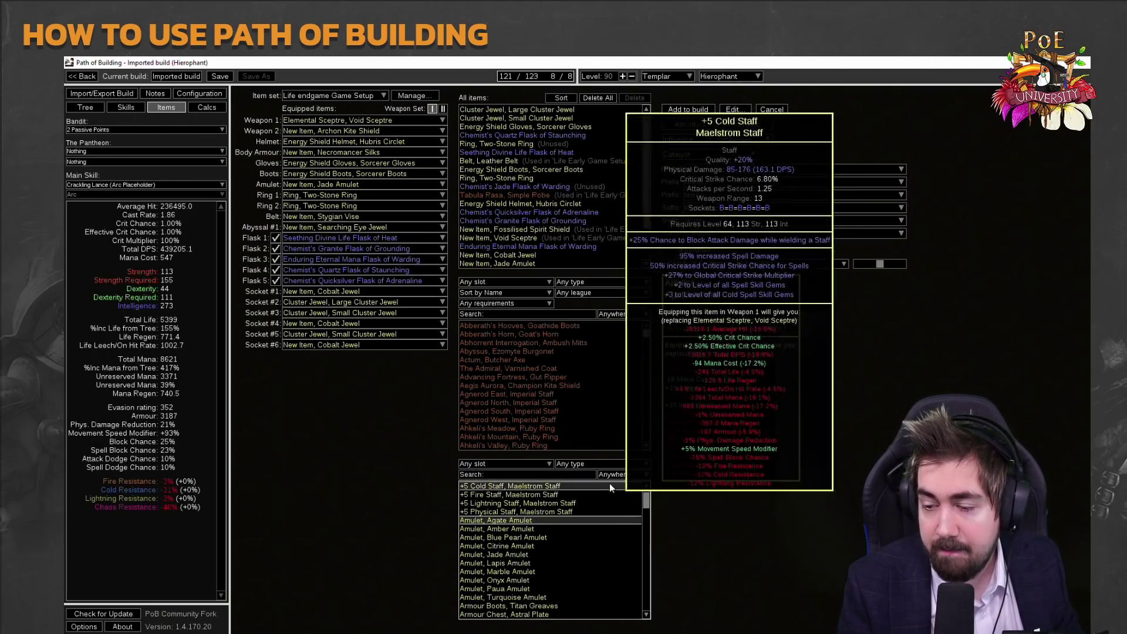
# Search the rare templates for "titani", load the Titanium Spirit Shield to preview its modifiers, and discard it.
pyautogui.click(599, 464)
pyautogui.click(538, 474)
pyautogui.write('tita')
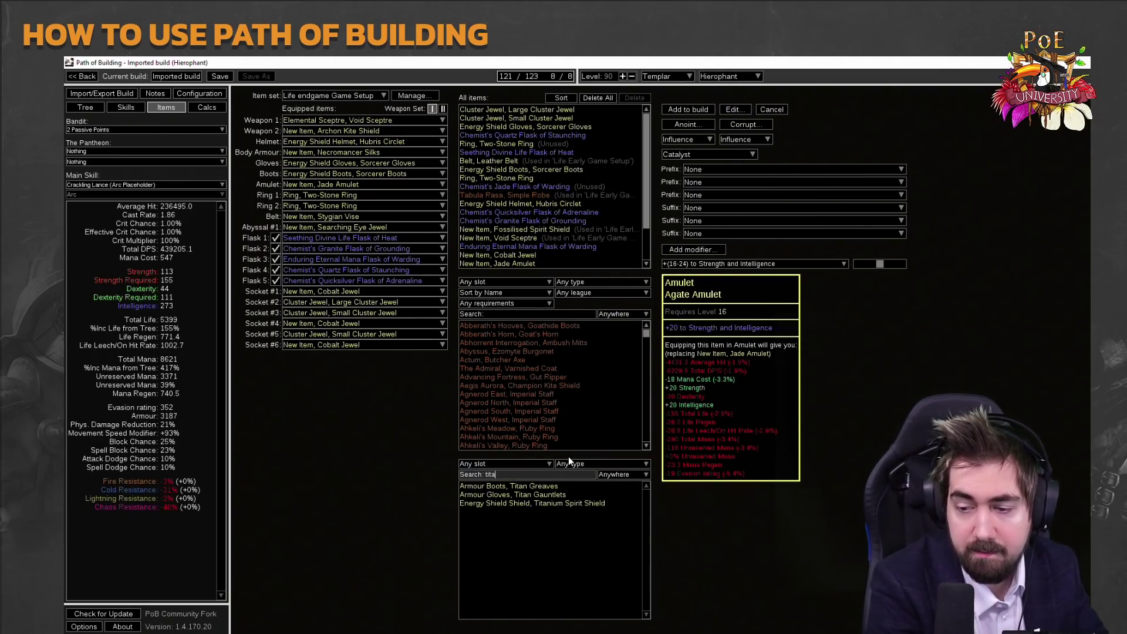
pyautogui.write('ni')
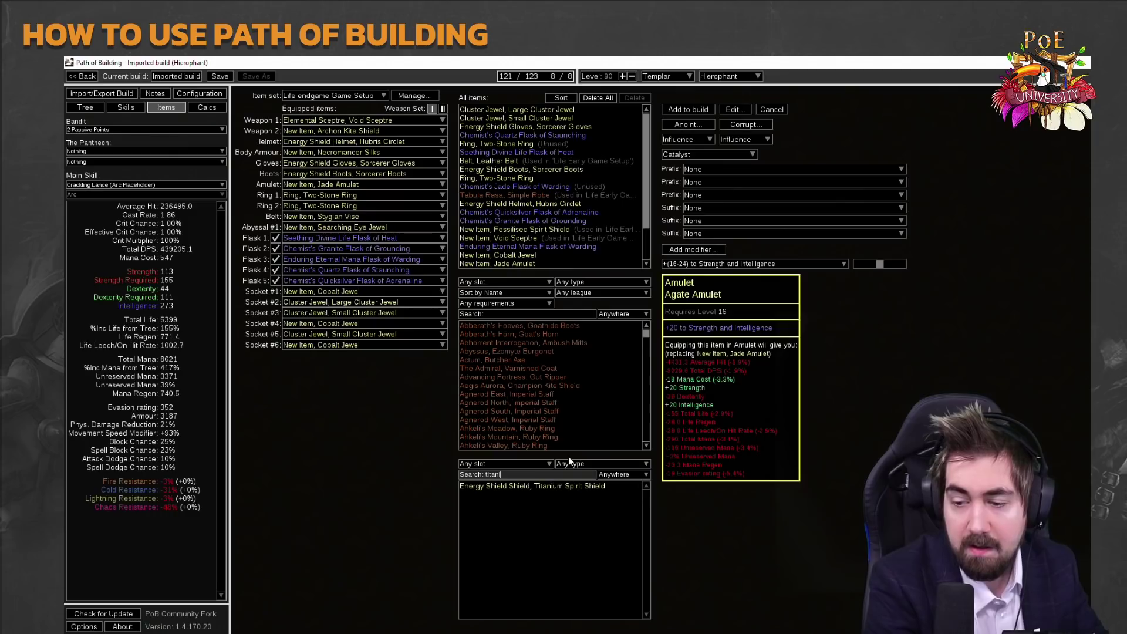
pyautogui.doubleClick(549, 489)
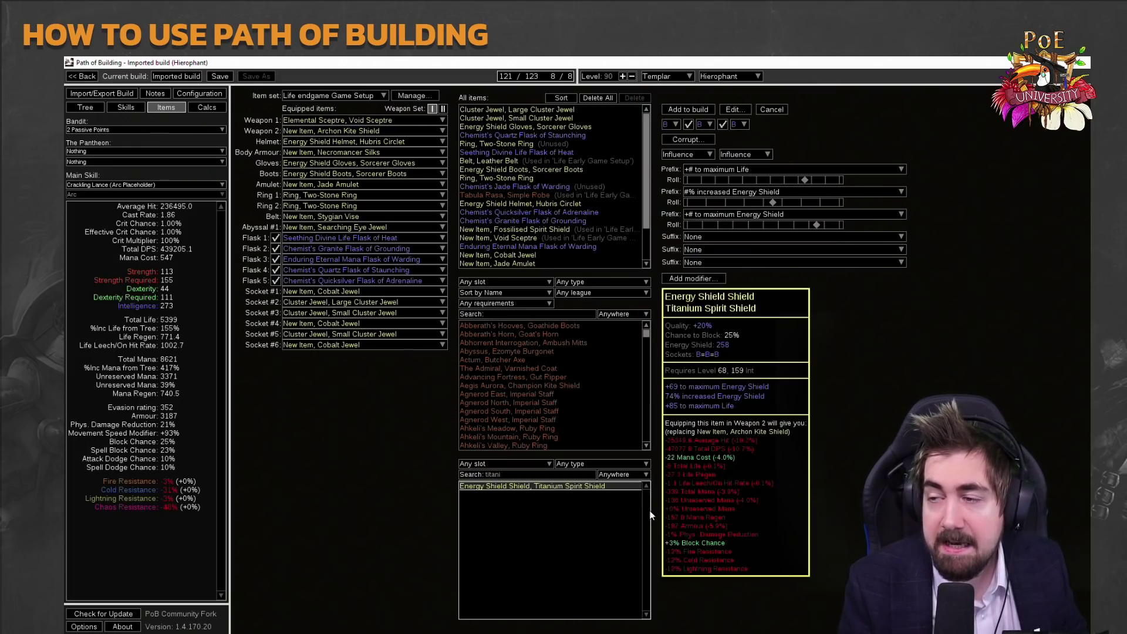
pyautogui.click(772, 110)
# Craft a new Rare item of type Shield: Energy Shield with the Harmonic Spirit Shield base.
pyautogui.click(681, 109)
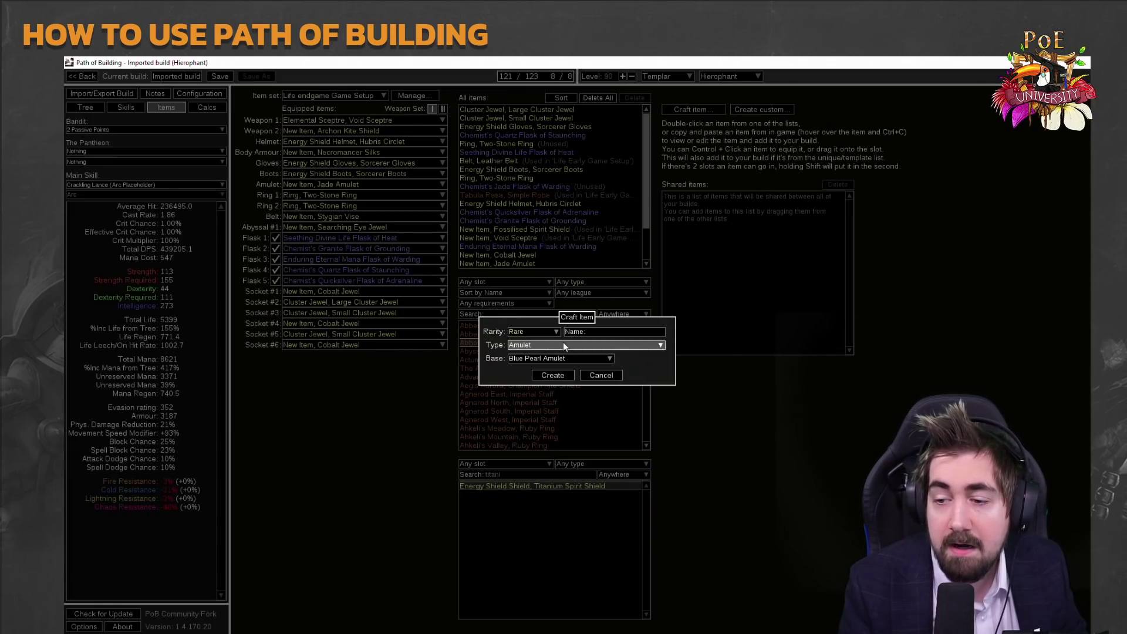
pyautogui.click(564, 345)
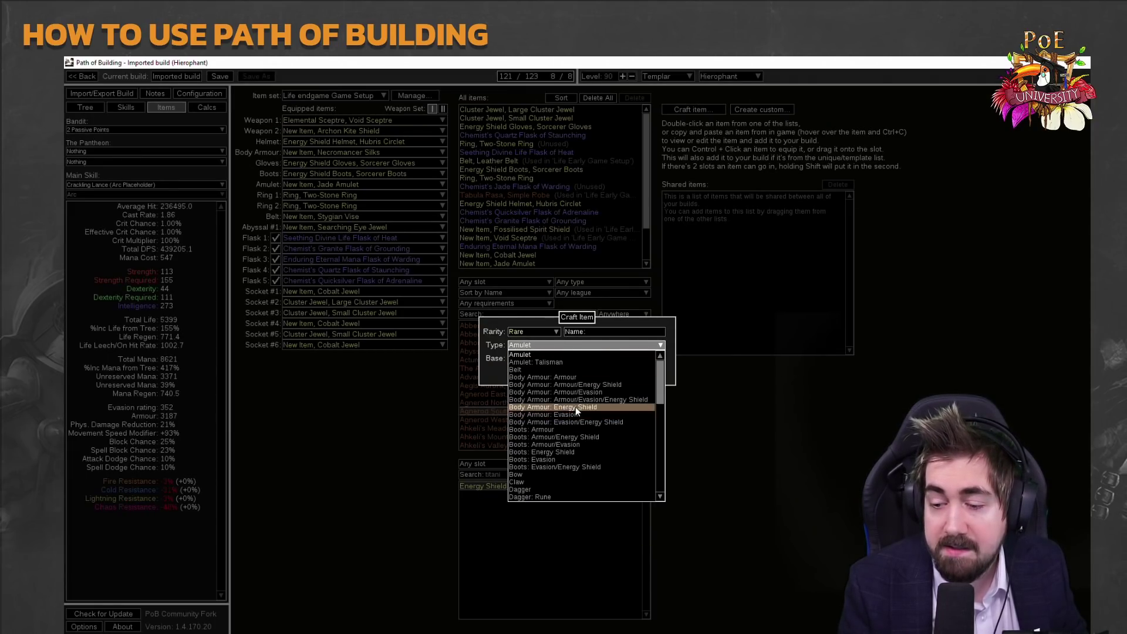
pyautogui.scroll(-5, 579, 401)
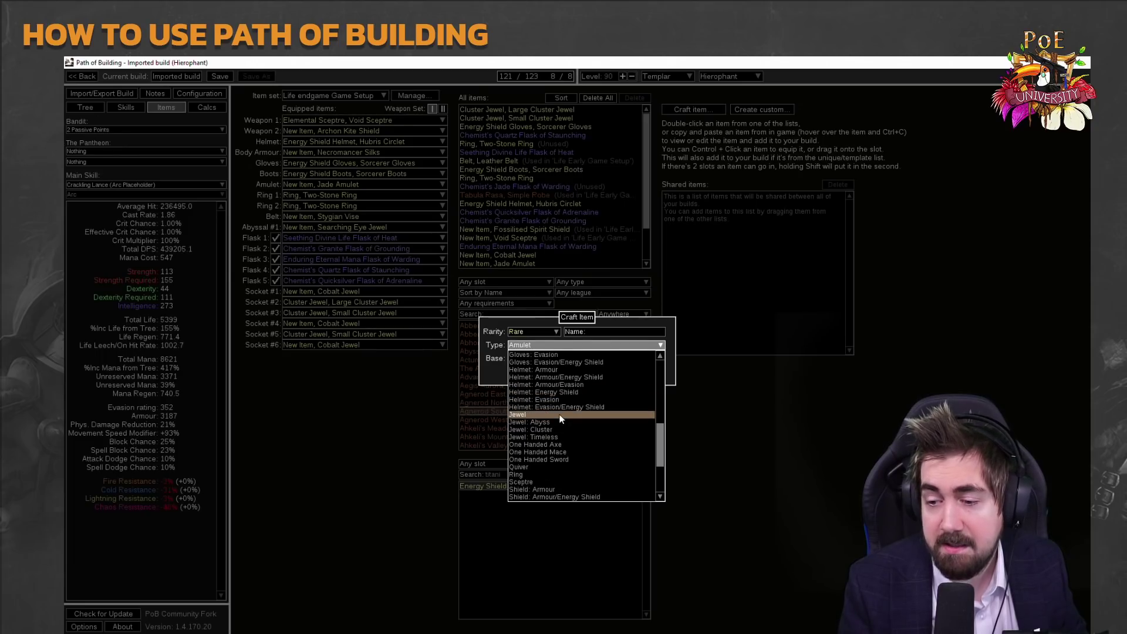
pyautogui.scroll(-4, 562, 425)
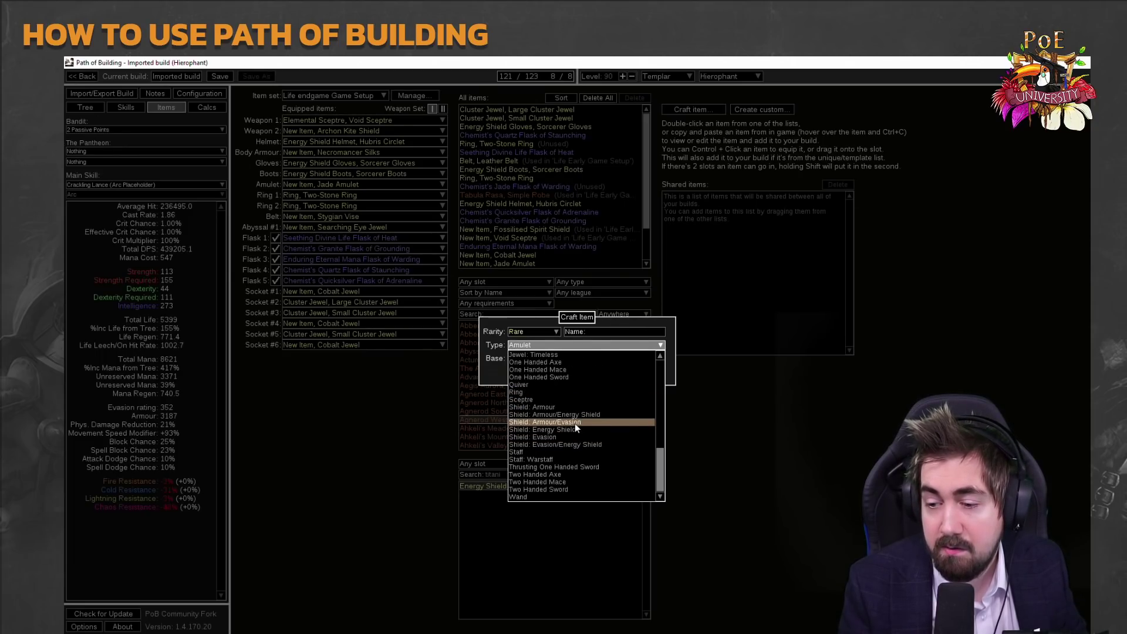
pyautogui.click(576, 428)
pyautogui.click(574, 358)
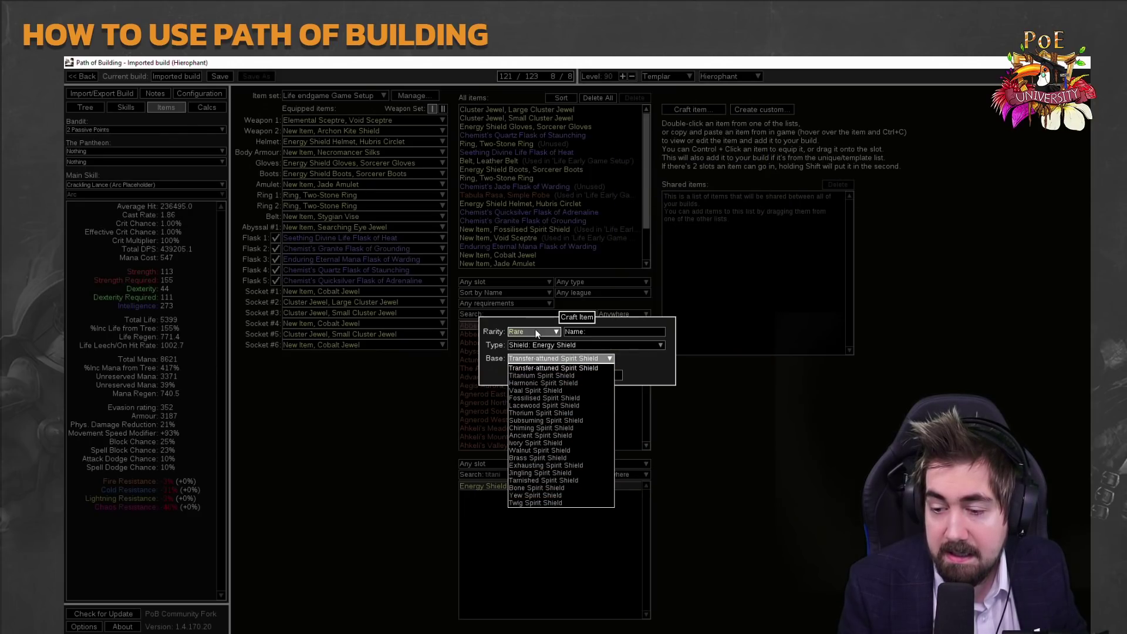
pyautogui.click(557, 384)
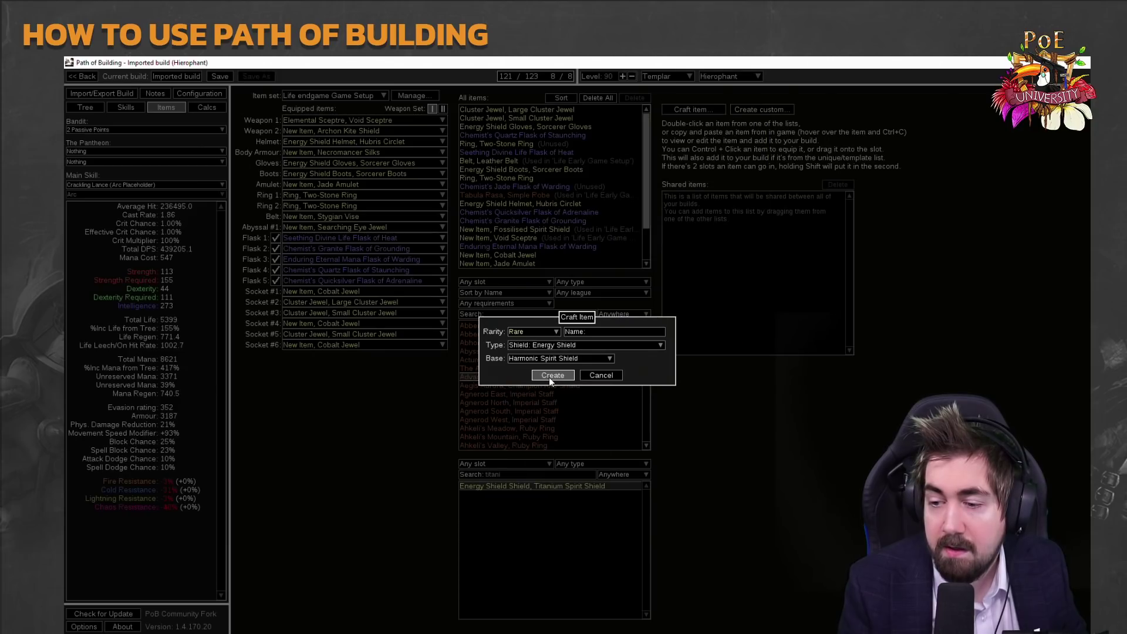
pyautogui.click(548, 377)
# Examine the prefix and suffix modifiers available for the crafted Harmonic Spirit Shield.
pyautogui.click(755, 170)
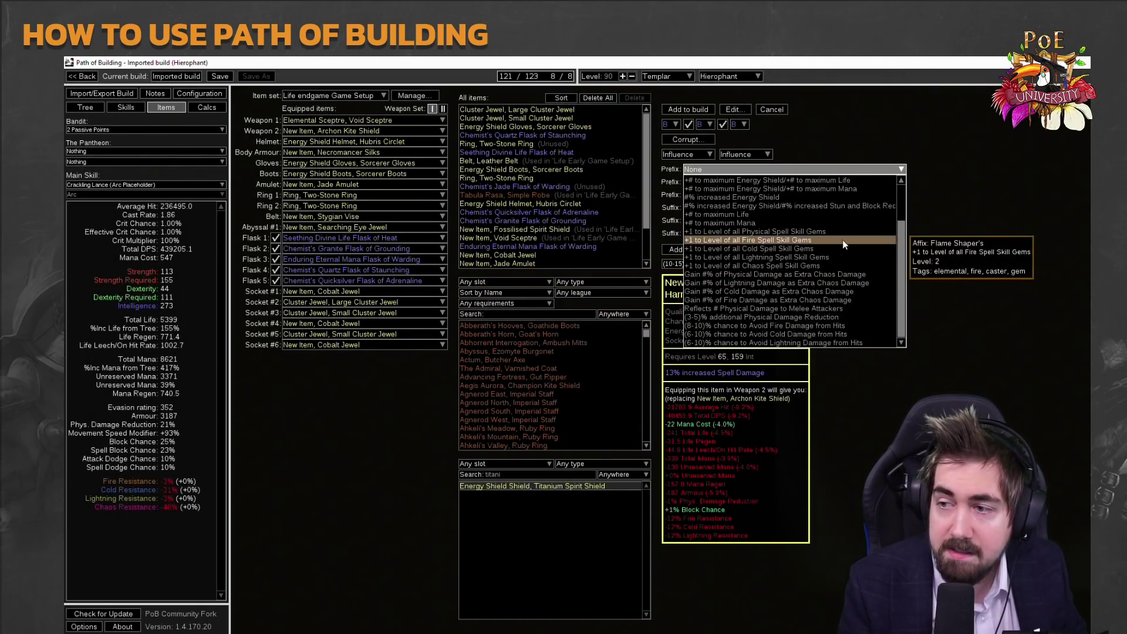
pyautogui.click(778, 170)
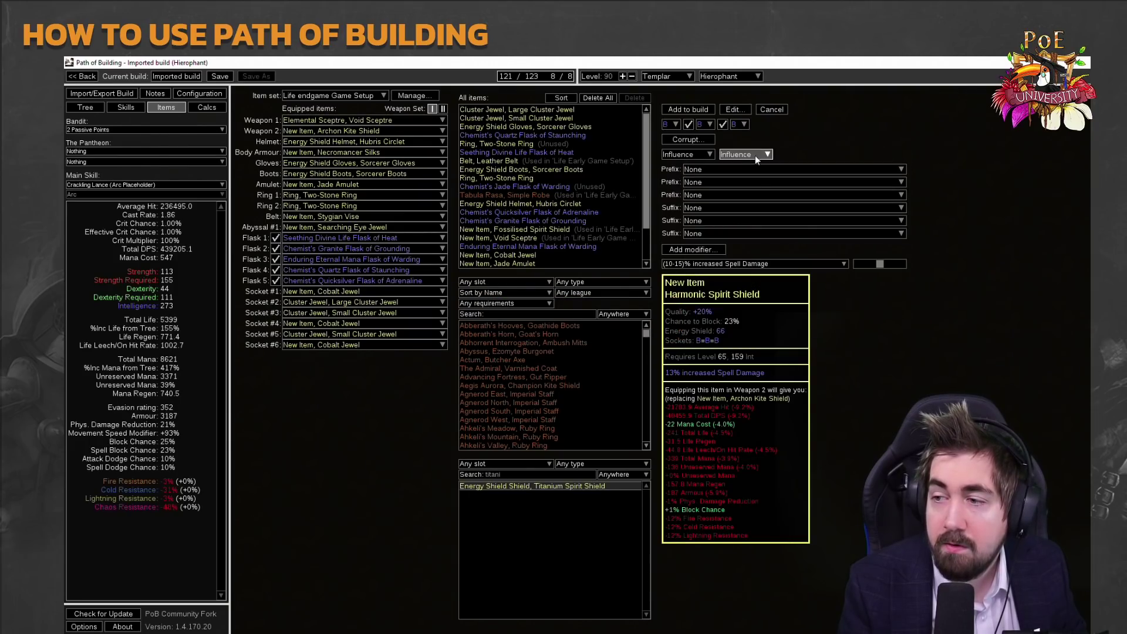
pyautogui.click(717, 209)
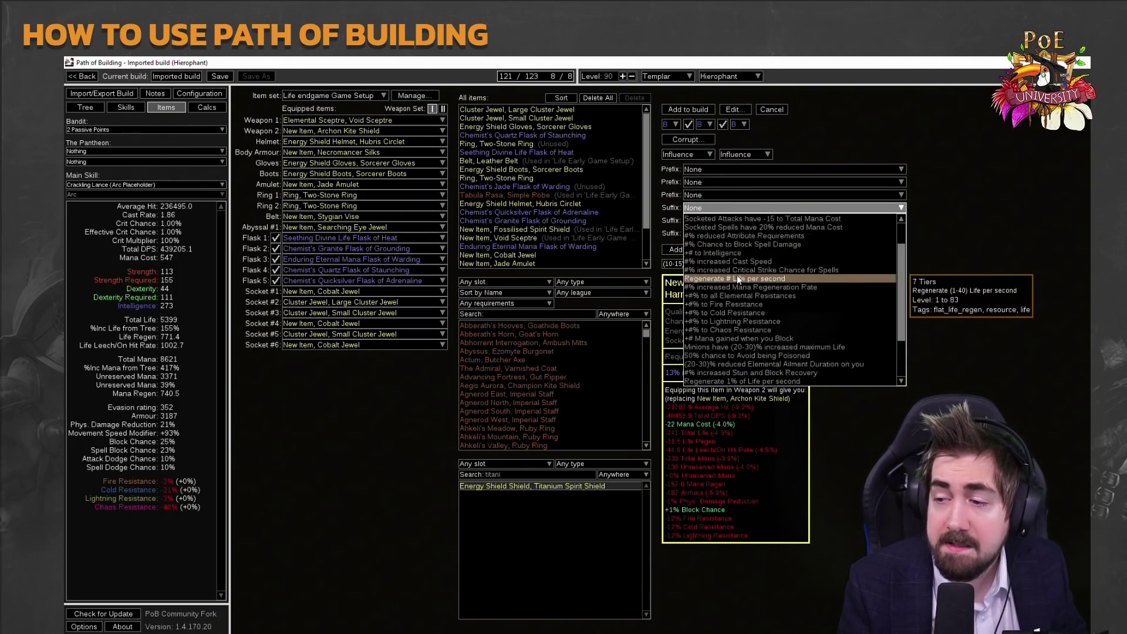
pyautogui.click(765, 191)
# Give the shield Shaper influence and the suffix "Recover (3-5)% of your maximum Mana when you Block".
pyautogui.click(702, 155)
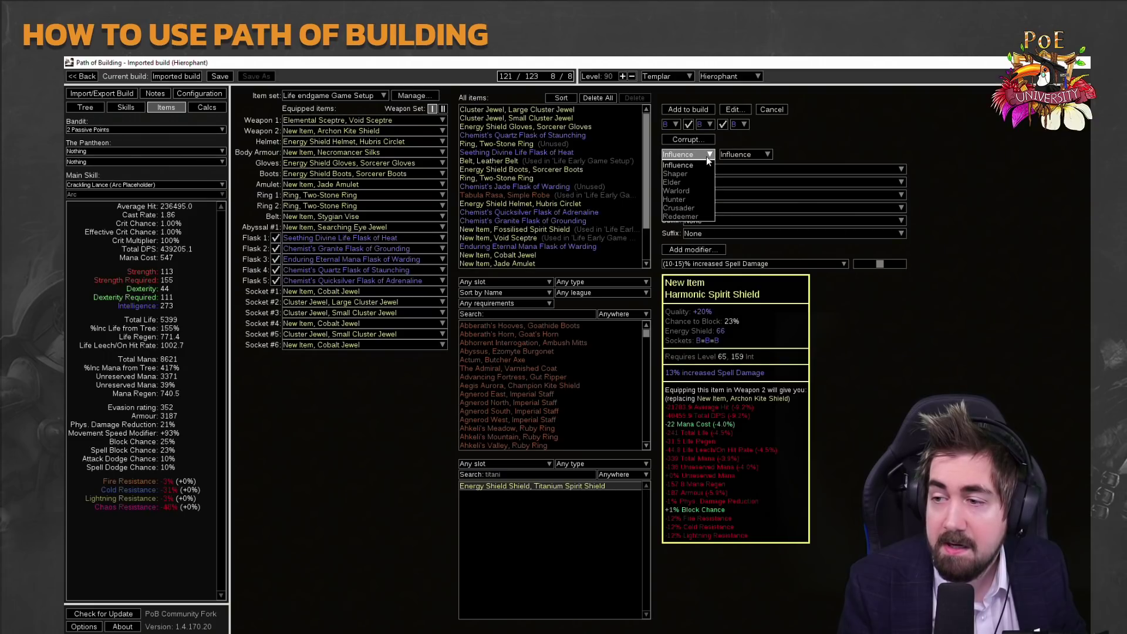
pyautogui.click(695, 174)
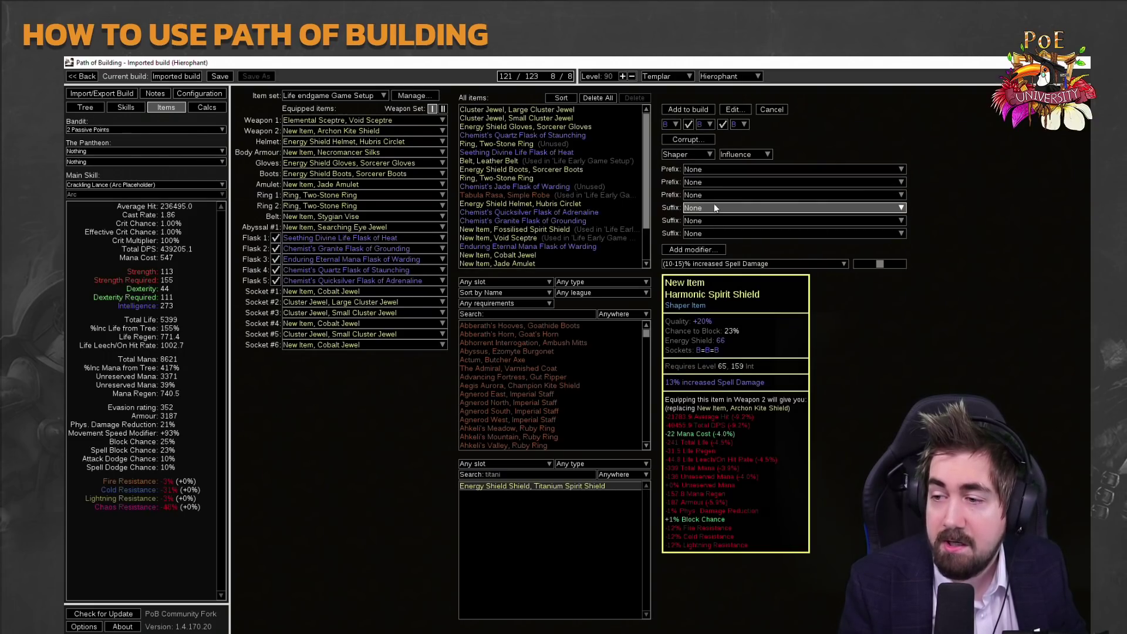
pyautogui.click(717, 209)
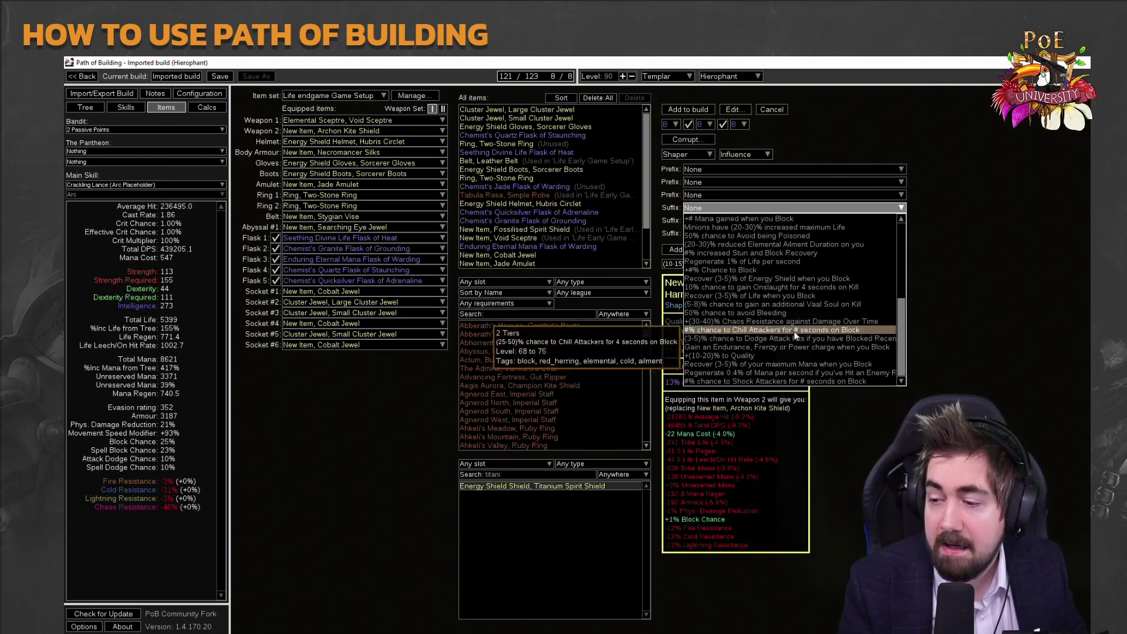
pyautogui.click(804, 364)
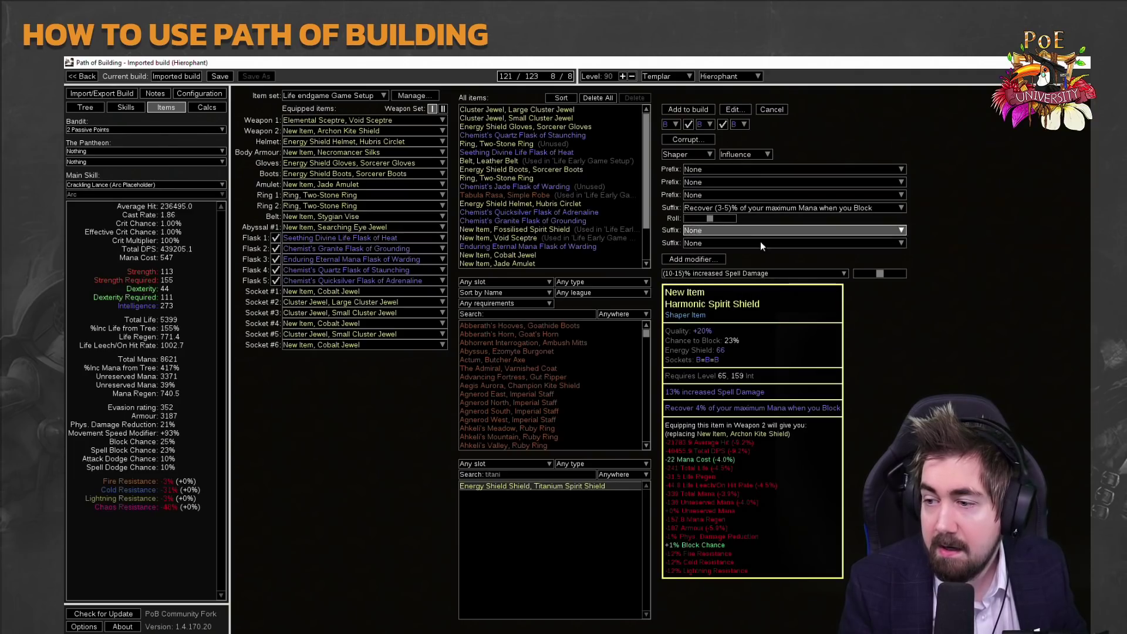
# Start adding a modifier to the shield and look through the Crafting Bench modifiers.
pyautogui.click(712, 263)
pyautogui.click(502, 340)
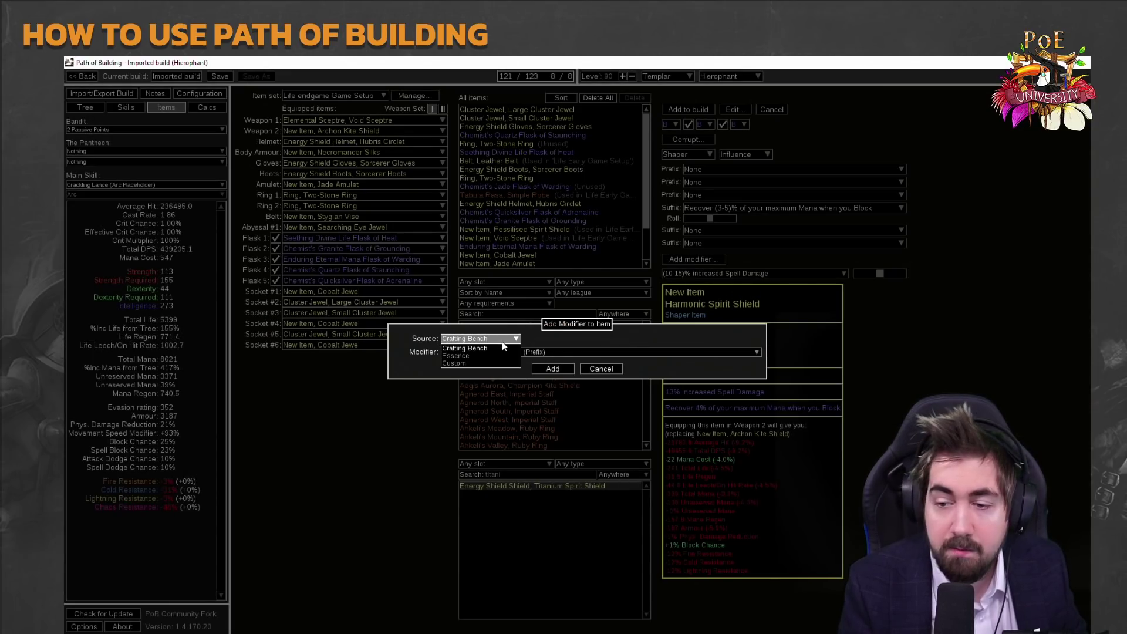
pyautogui.click(502, 340)
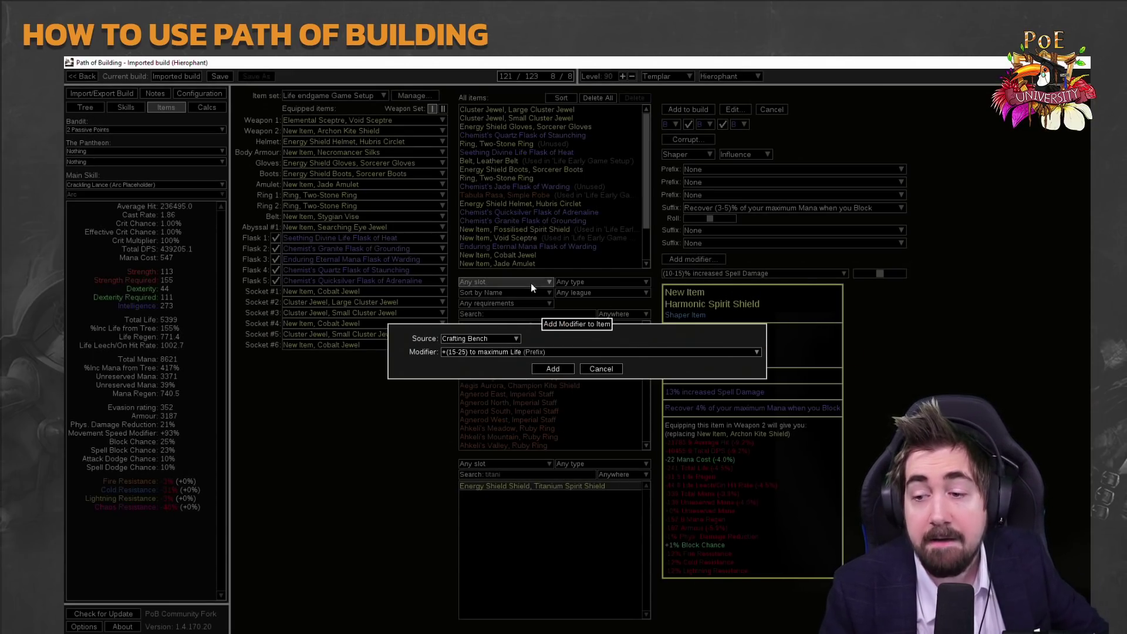
pyautogui.click(501, 352)
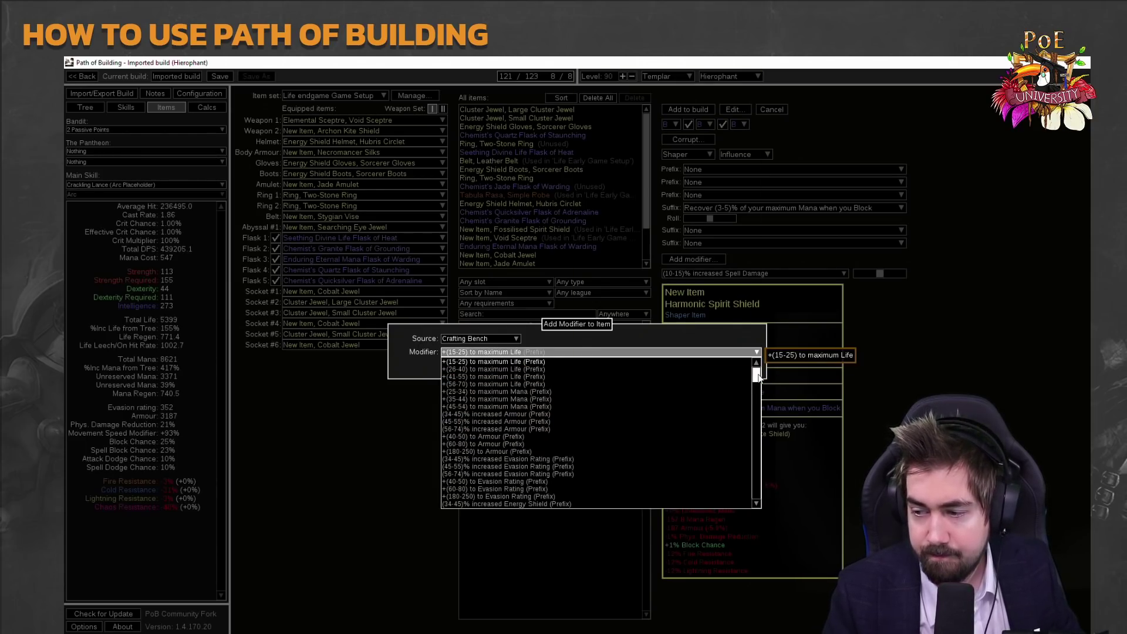
pyautogui.moveTo(756, 374); pyautogui.dragTo(753, 508)
pyautogui.click(507, 340)
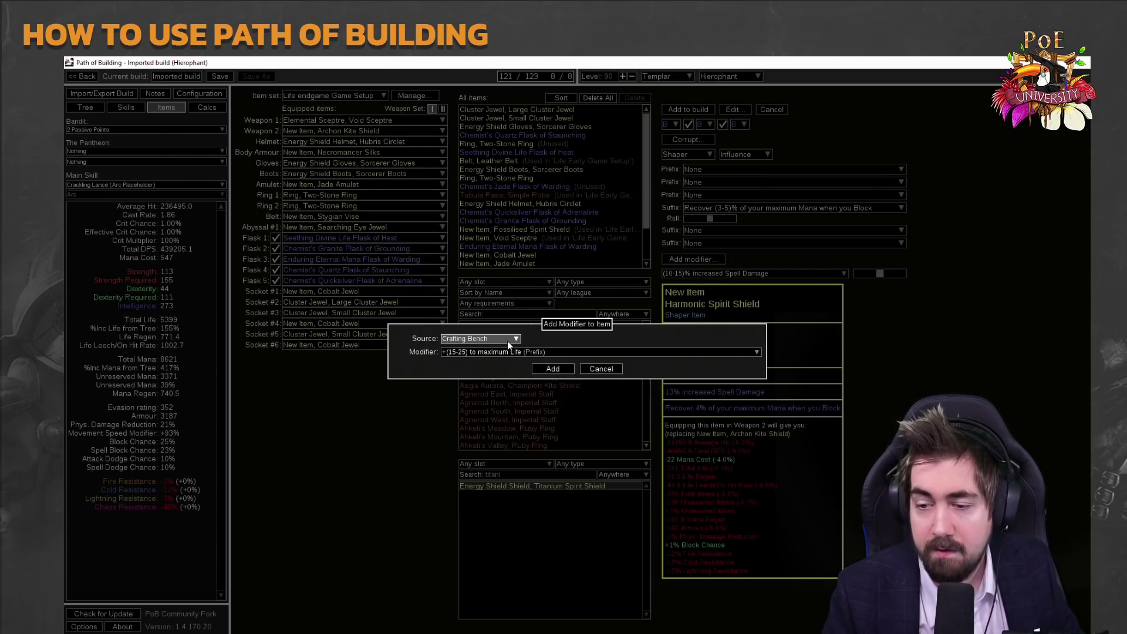
# Check the Essence and Custom modifier sources for the shield, and cancel without adding a modifier.
pyautogui.click(507, 340)
pyautogui.click(501, 347)
pyautogui.click(497, 355)
pyautogui.click(497, 355)
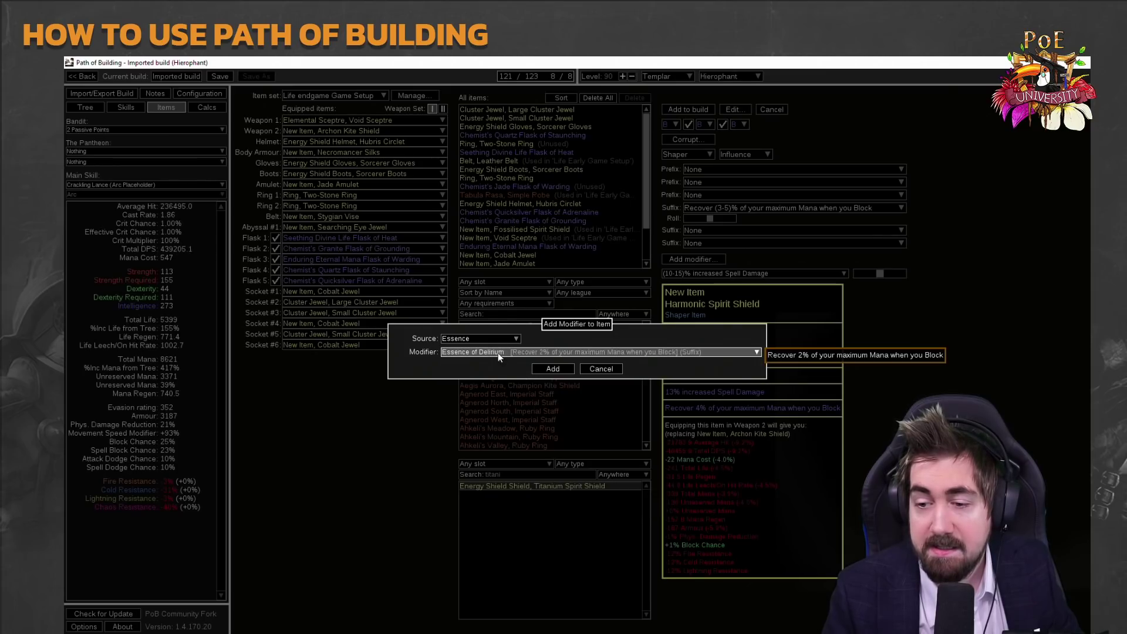
pyautogui.click(498, 339)
pyautogui.click(488, 360)
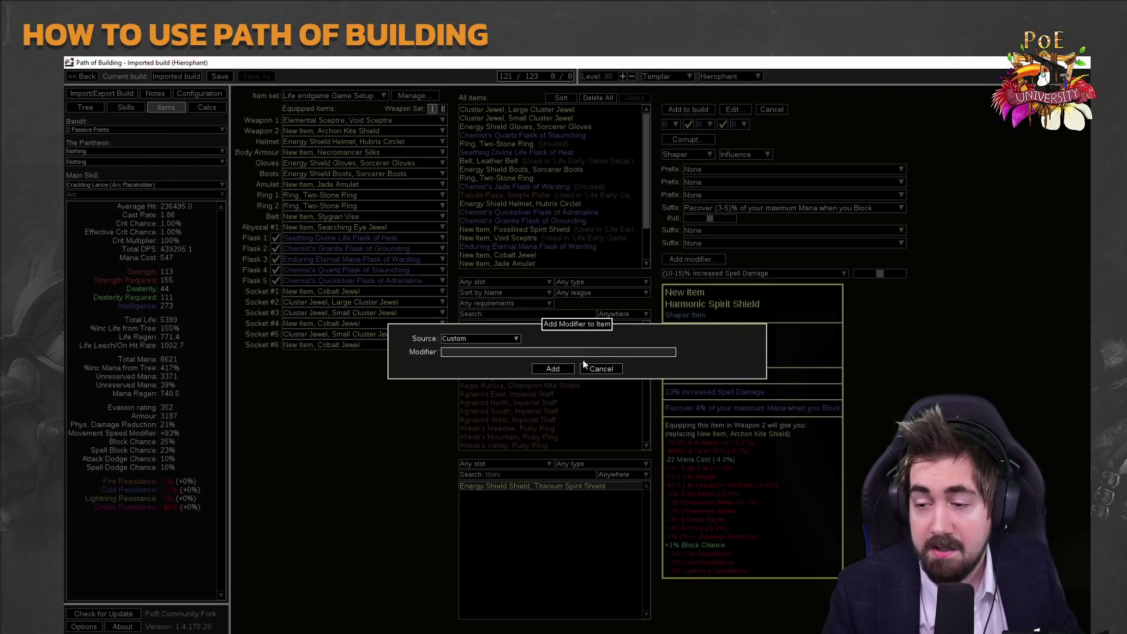
pyautogui.click(601, 369)
# Add the line "Hey I am not a stat" to the end of the shield's item text and save it.
pyautogui.click(738, 110)
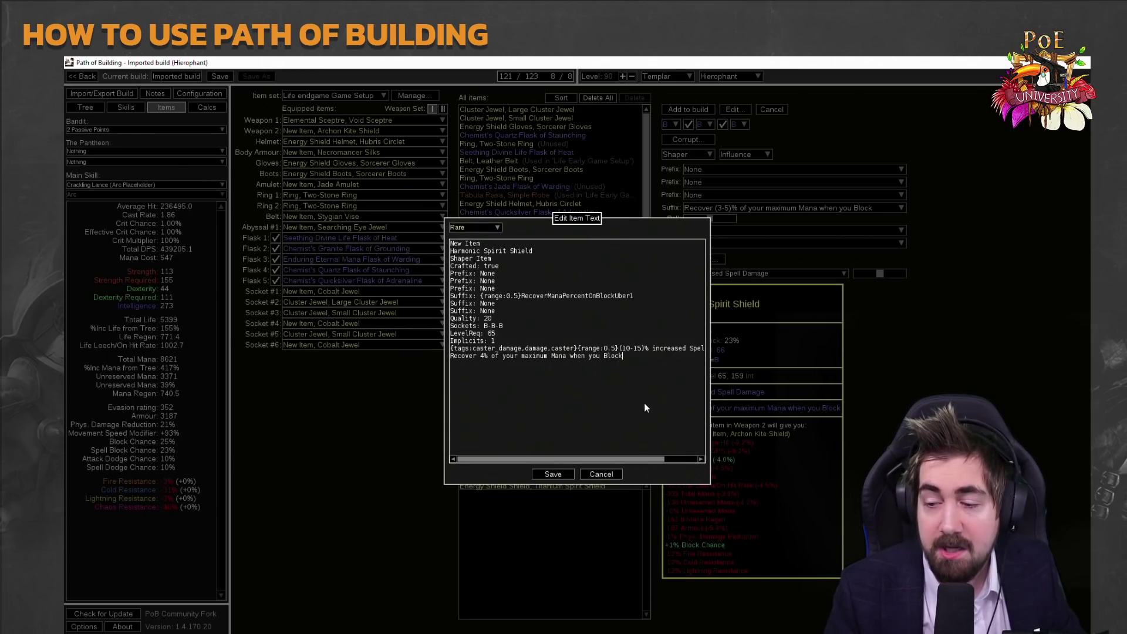
pyautogui.press('Return')
pyautogui.write('Hey I am ')
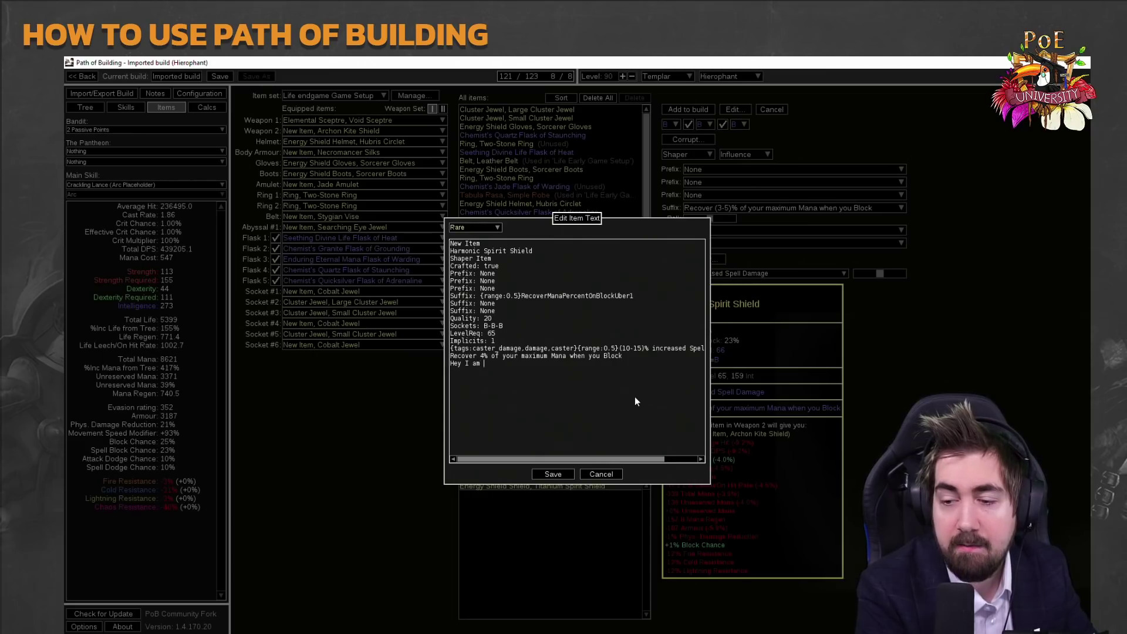
pyautogui.write('not a stat')
pyautogui.click(554, 473)
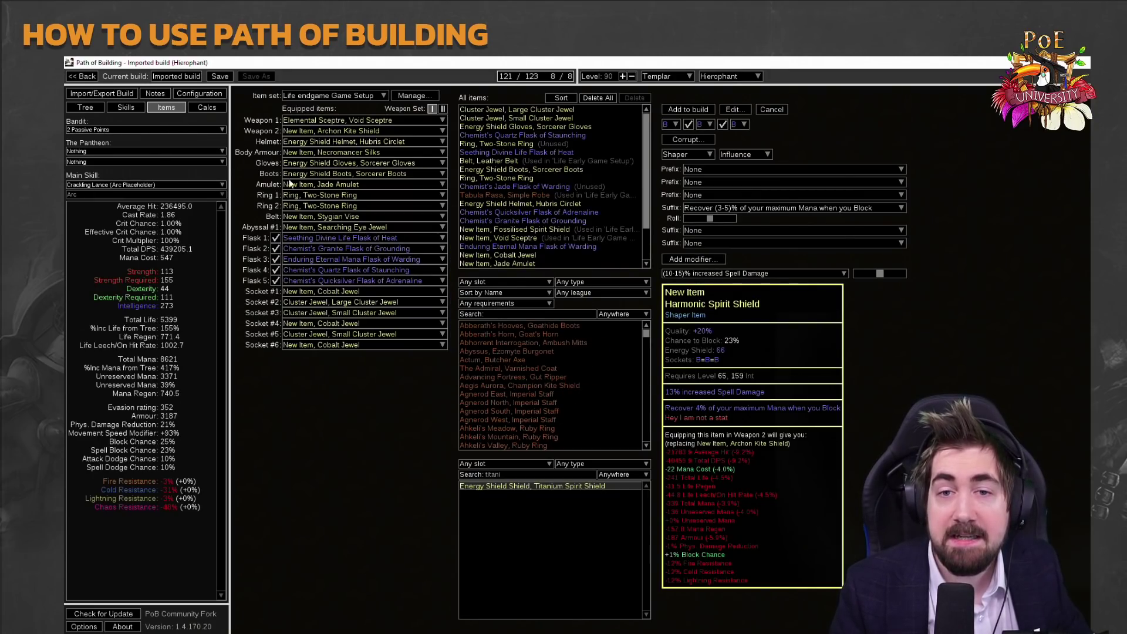
# Replace the shield text's last line with "Recover 17% of your maximum Mana when you Block" and save it.
pyautogui.click(738, 110)
pyautogui.moveTo(565, 362); pyautogui.dragTo(431, 360)
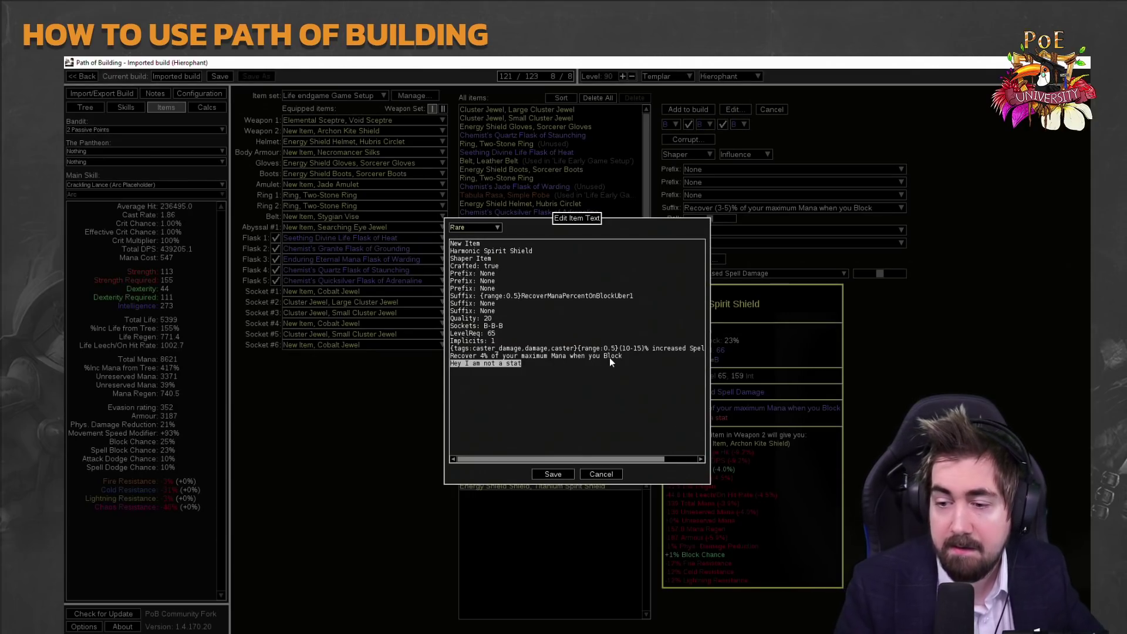
pyautogui.write('Recover 17%')
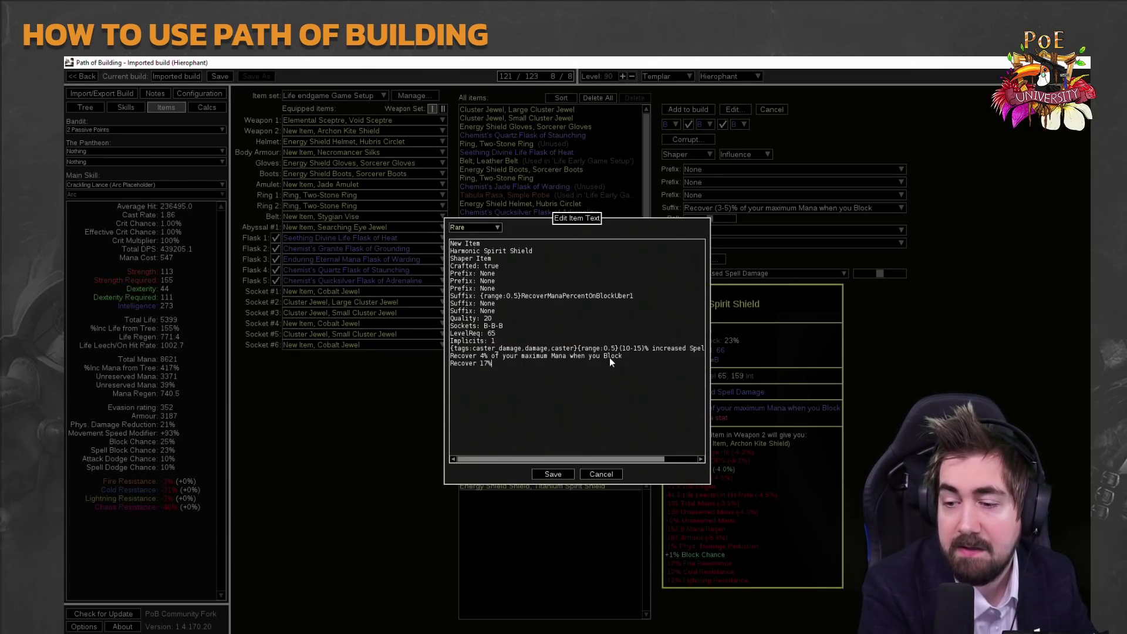
pyautogui.write(' of your maximum')
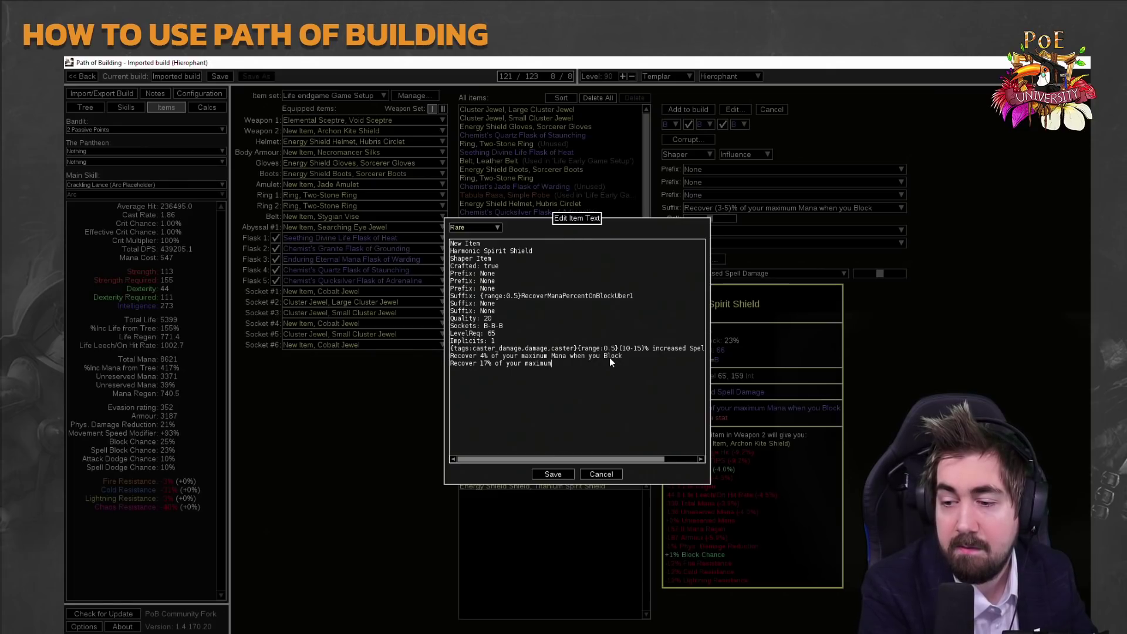
pyautogui.write(' Mana when you Block')
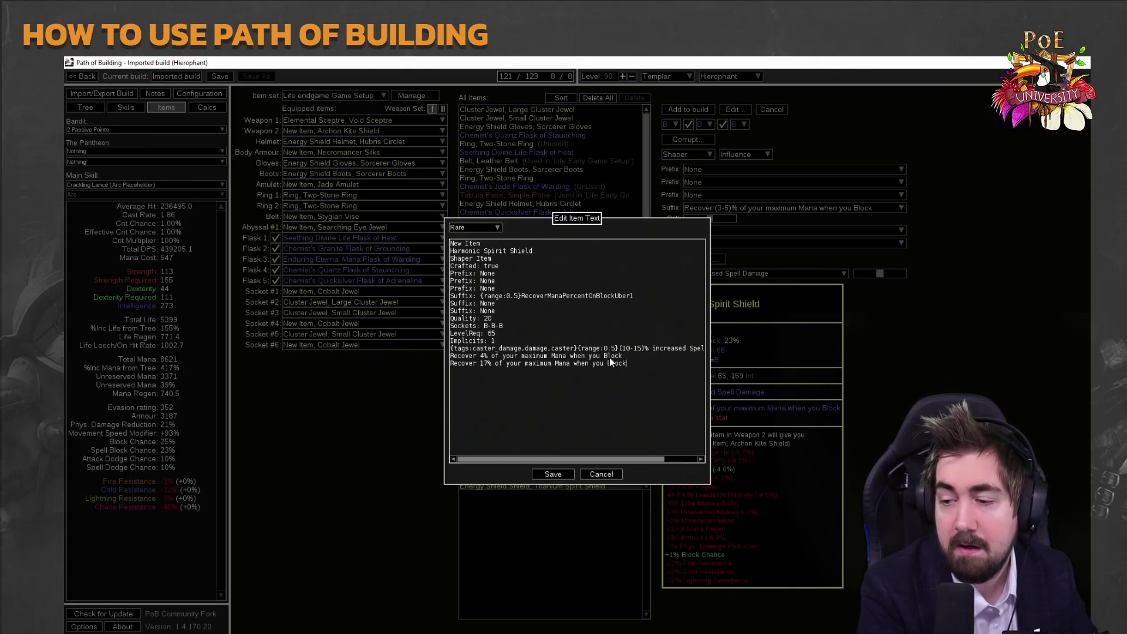
pyautogui.click(549, 474)
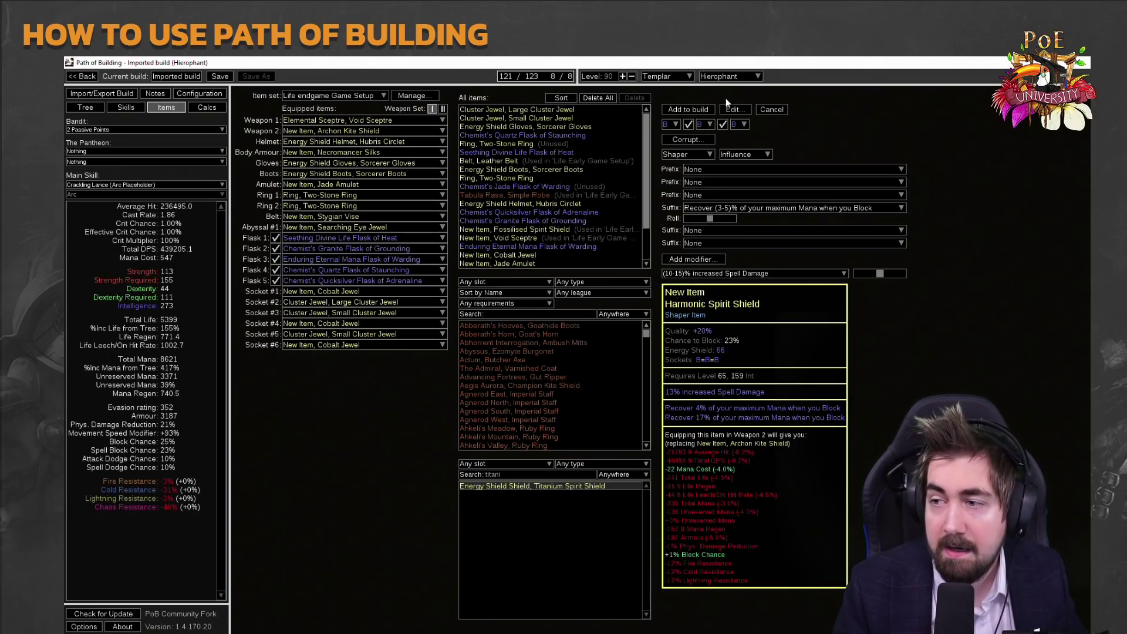
pyautogui.moveTo(364, 142)
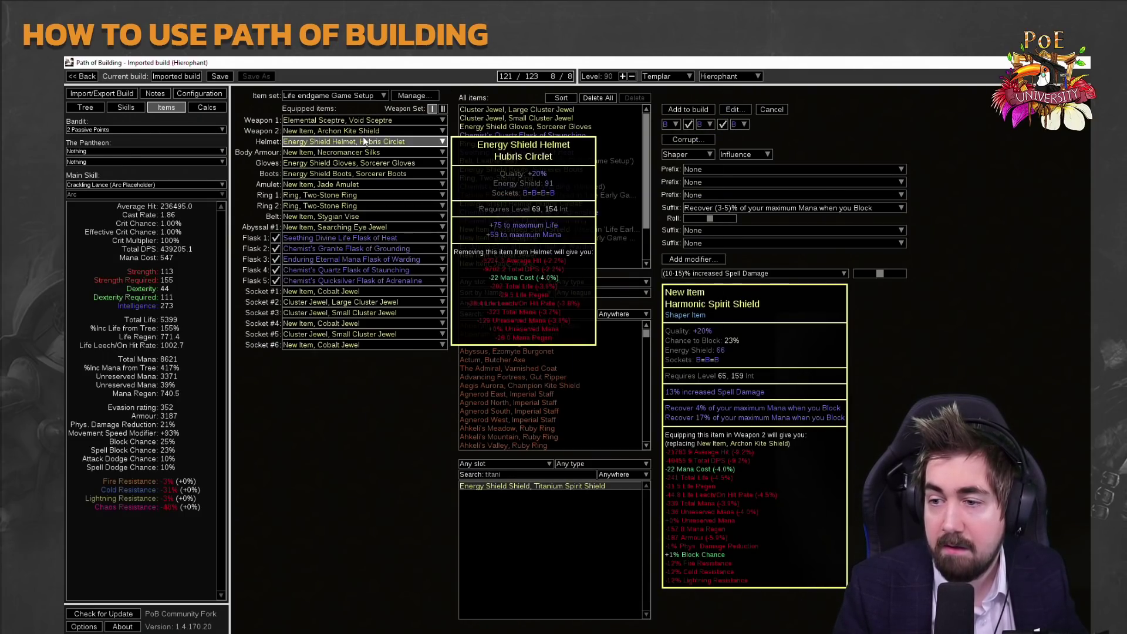
pyautogui.click(739, 110)
pyautogui.moveTo(649, 371); pyautogui.dragTo(410, 369)
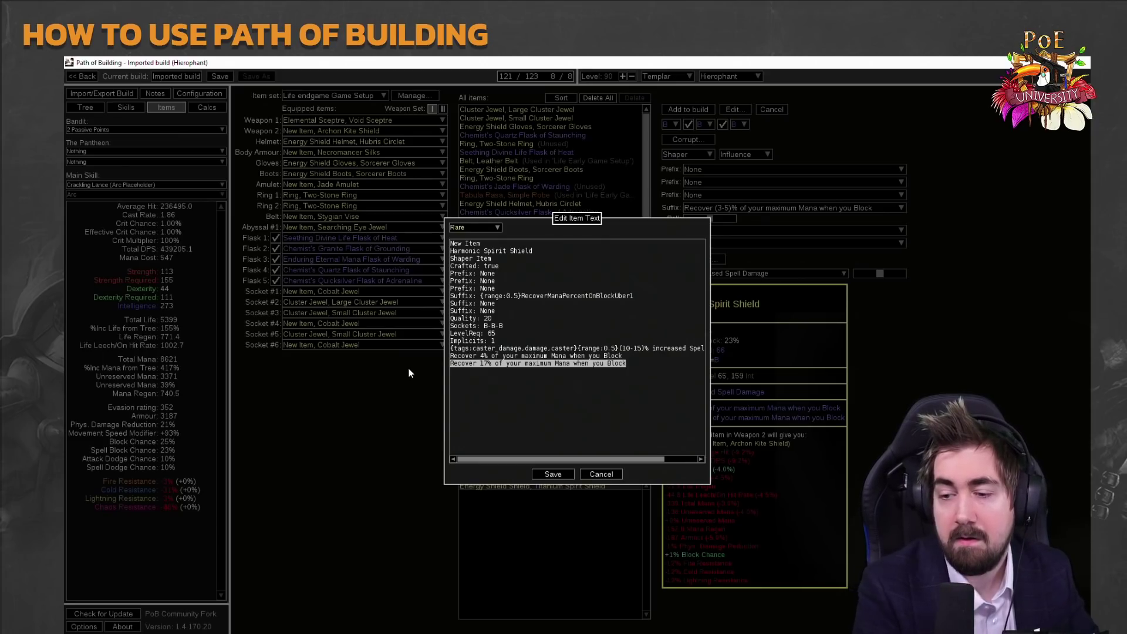
pyautogui.write('150')
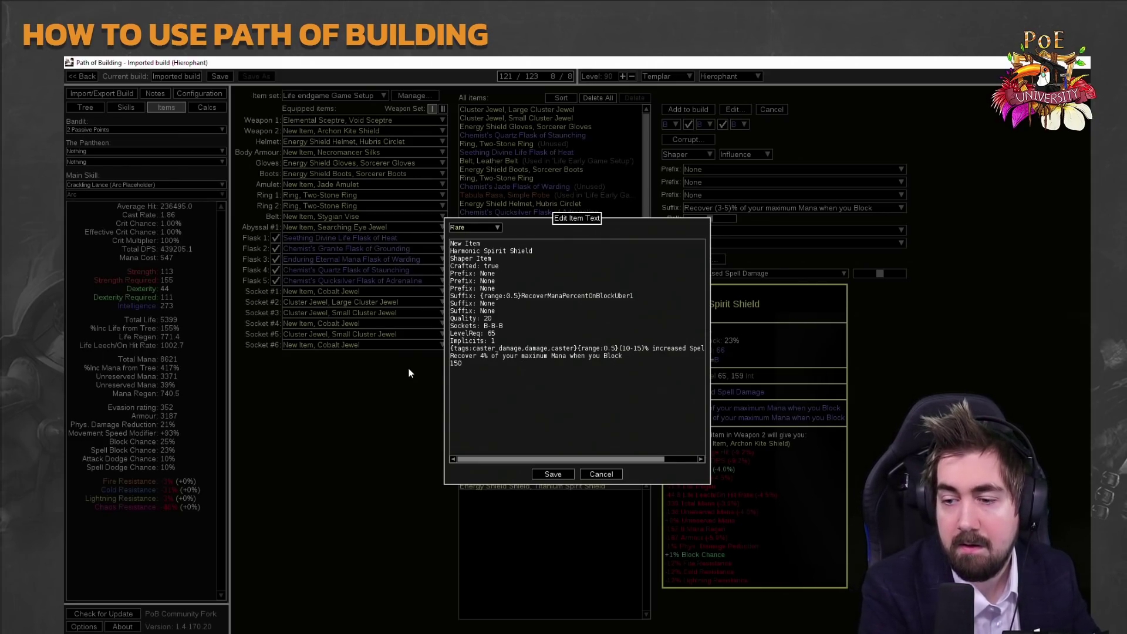
pyautogui.press('Escape')
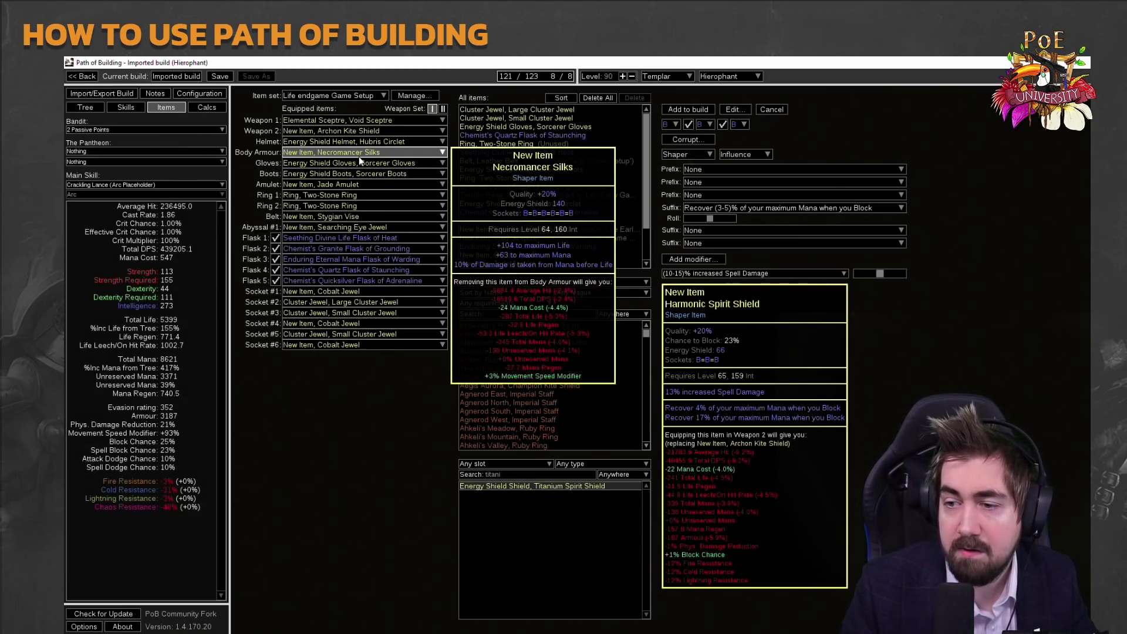
# Add the line "+1000 to Maximum Life" to the end of the shield's item text and save it.
pyautogui.click(737, 109)
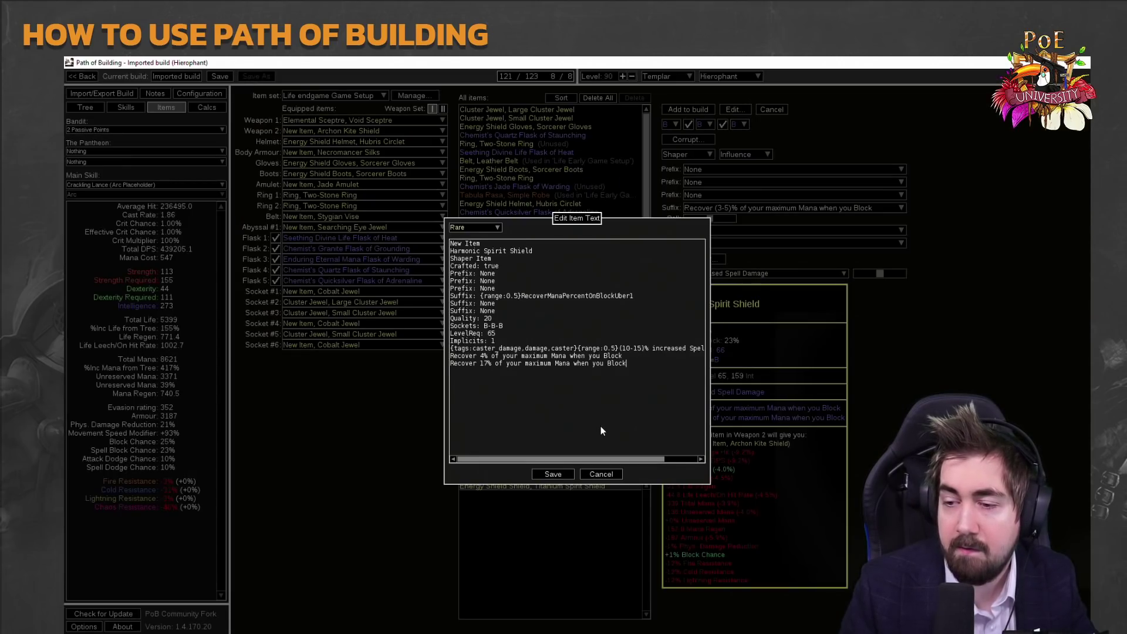
pyautogui.press('Return')
pyautogui.write('+1000 to ')
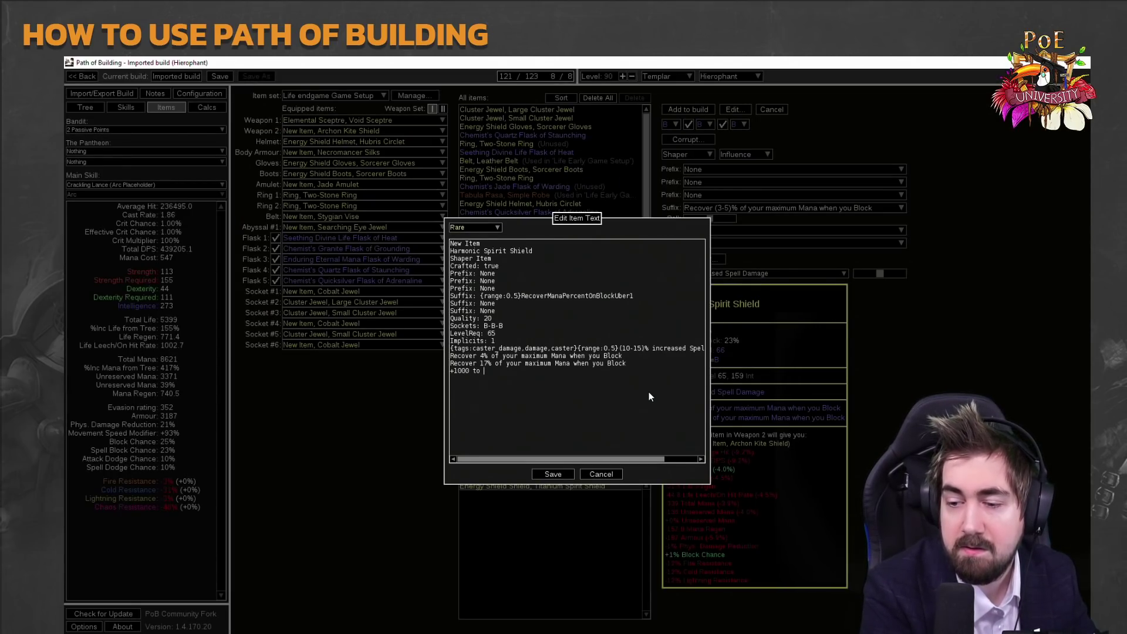
pyautogui.write('Maximum Life')
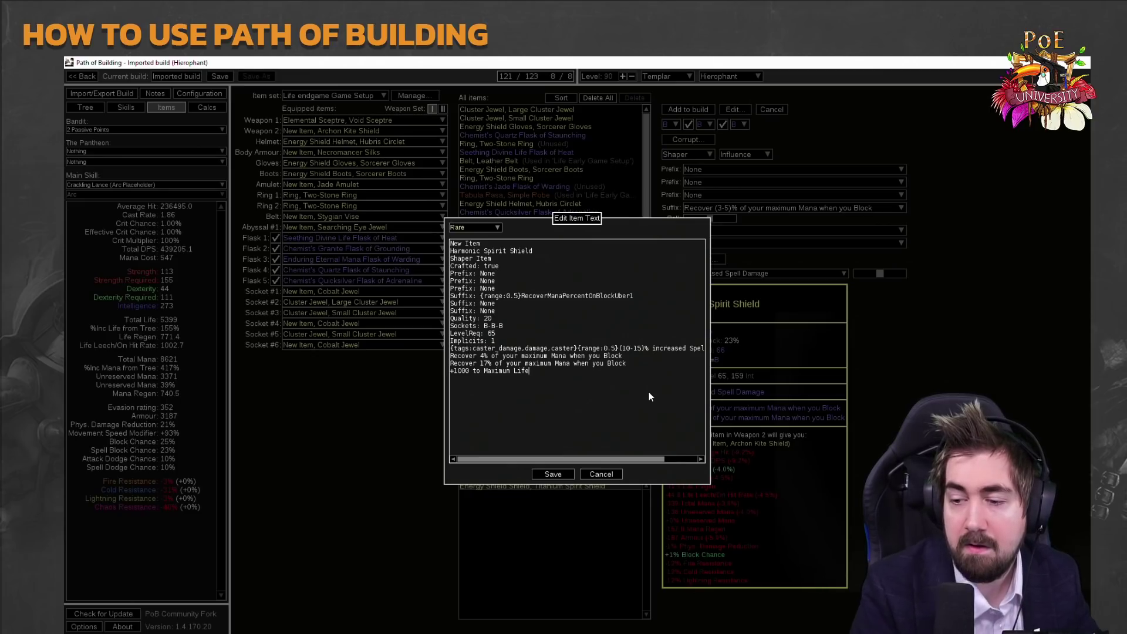
pyautogui.click(561, 476)
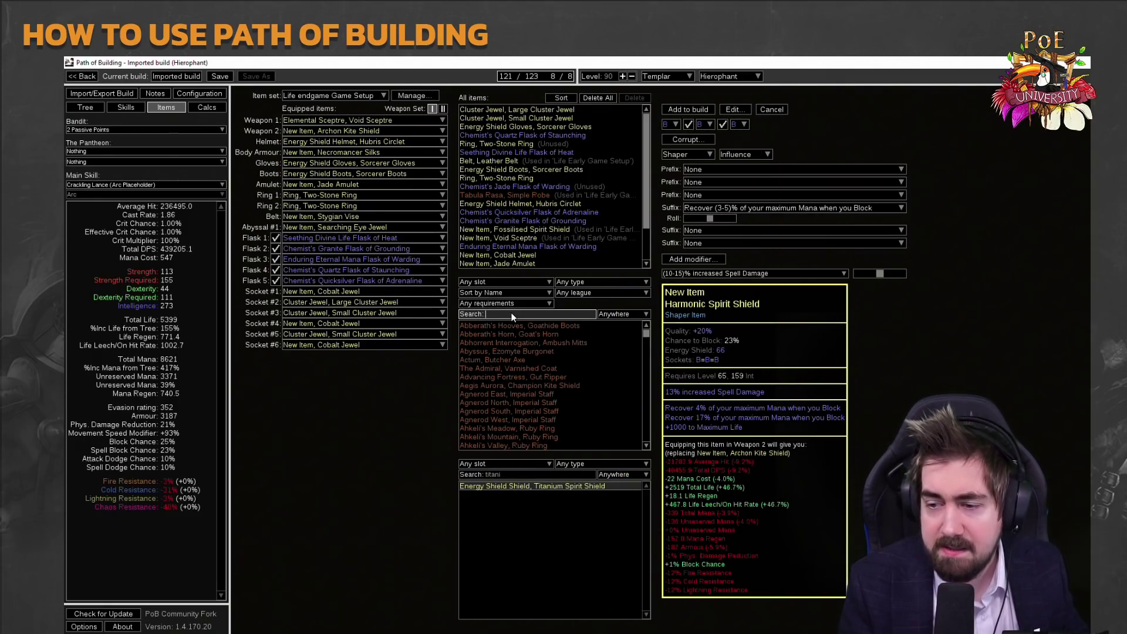
# Search the unique items for "voidfo" and open the Voidforge Infernal Sword for viewing.
pyautogui.click(496, 314)
pyautogui.write('void')
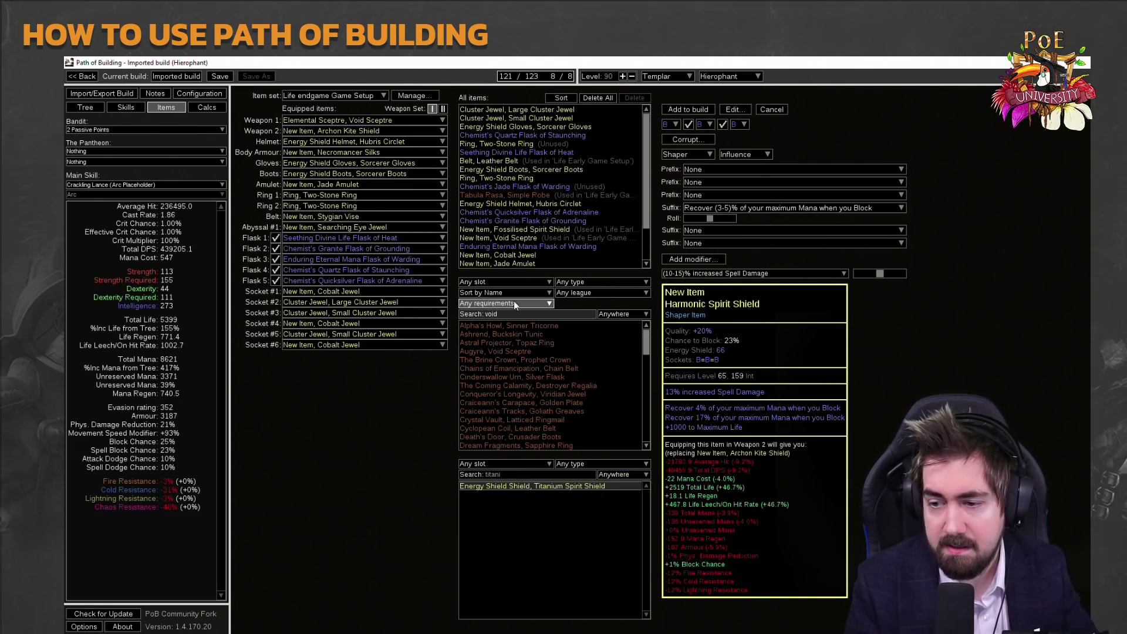
pyautogui.write('fo')
pyautogui.doubleClick(581, 327)
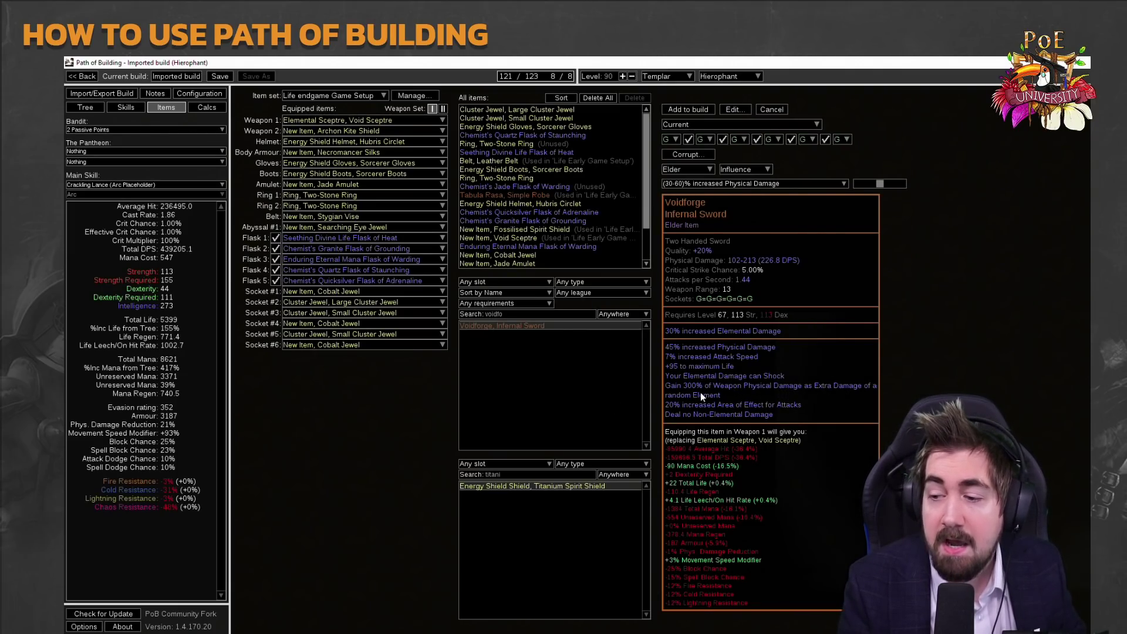
# Add the line "gain 100% of Weapon Physical Damage as Extra Fire Damage" to Voidforge's item text, save it, and close the sword without adding it.
pyautogui.click(733, 110)
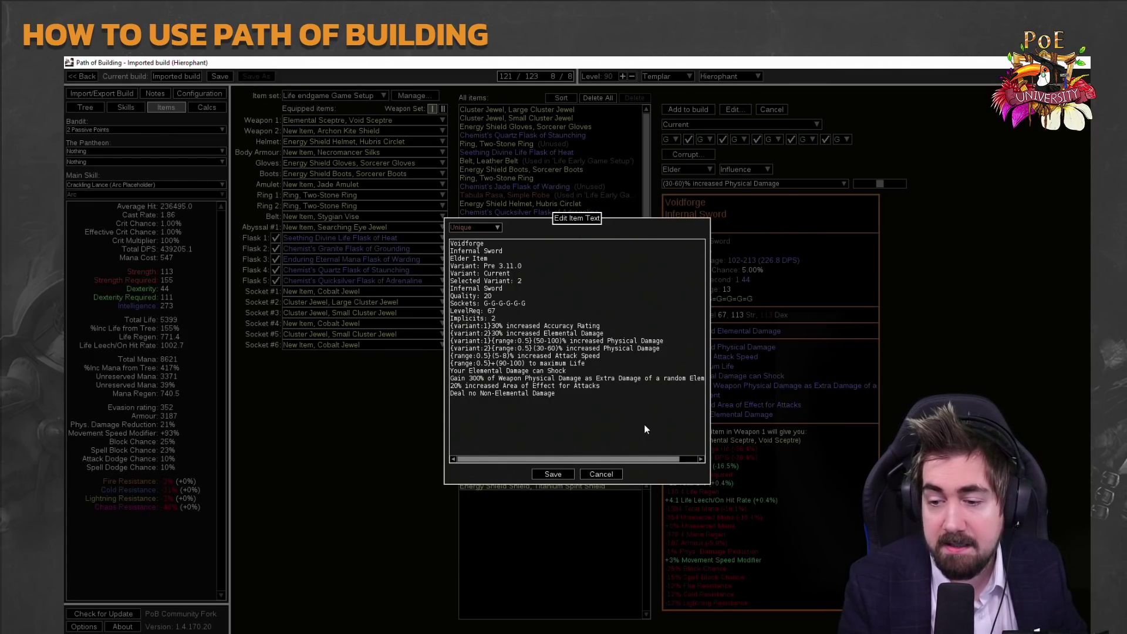
pyautogui.press('Return')
pyautogui.write('gai')
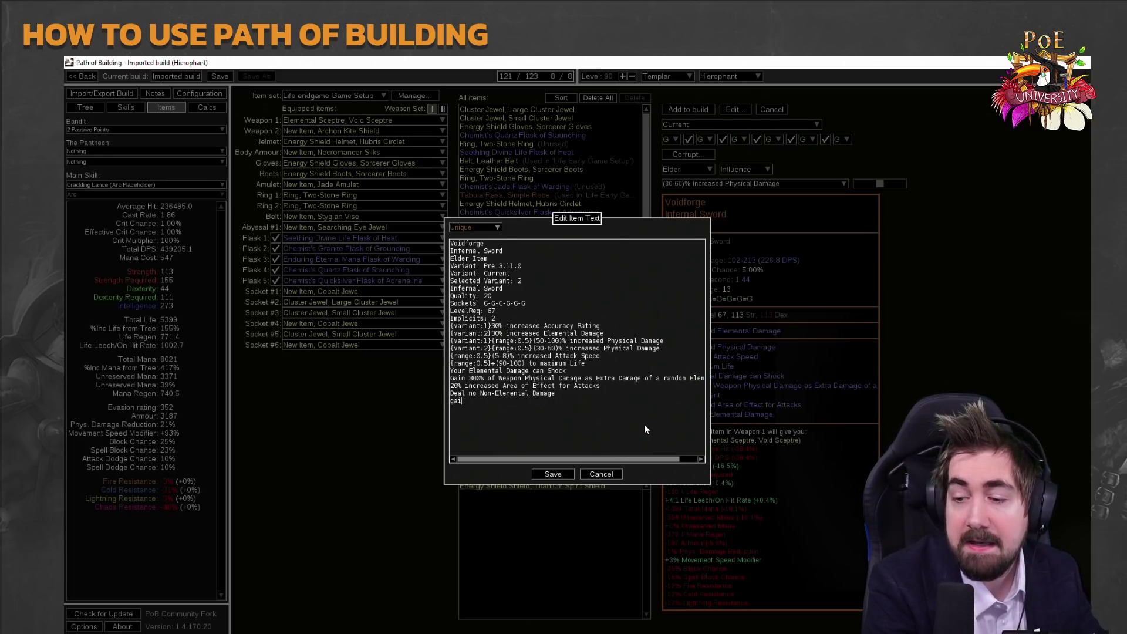
pyautogui.write('n 100% of Weapo')
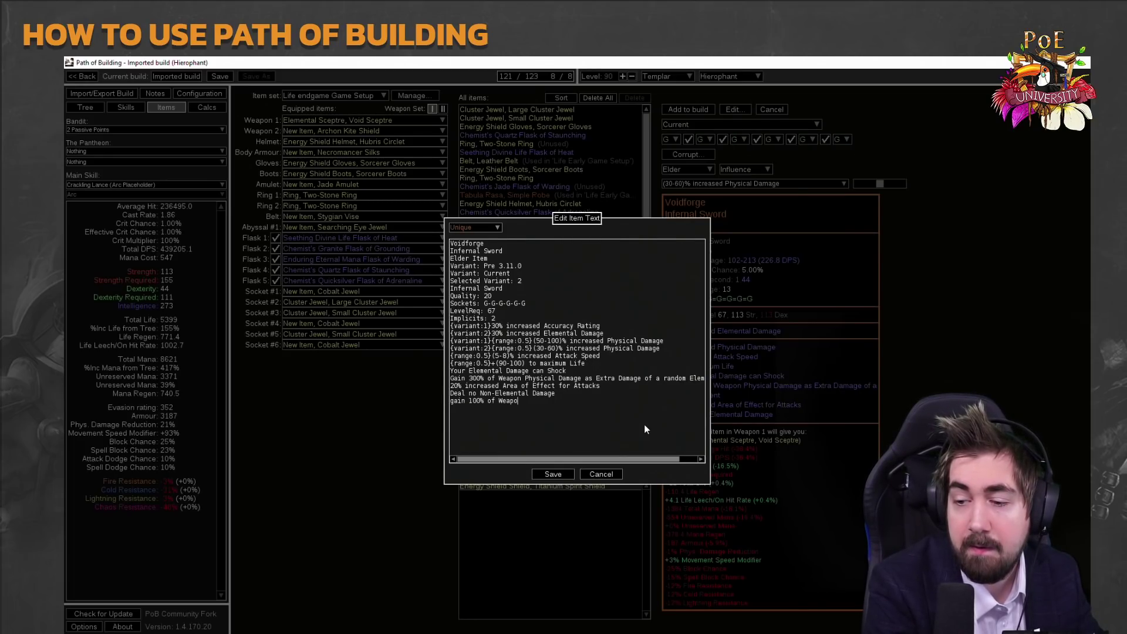
pyautogui.write('n Physical Damage as')
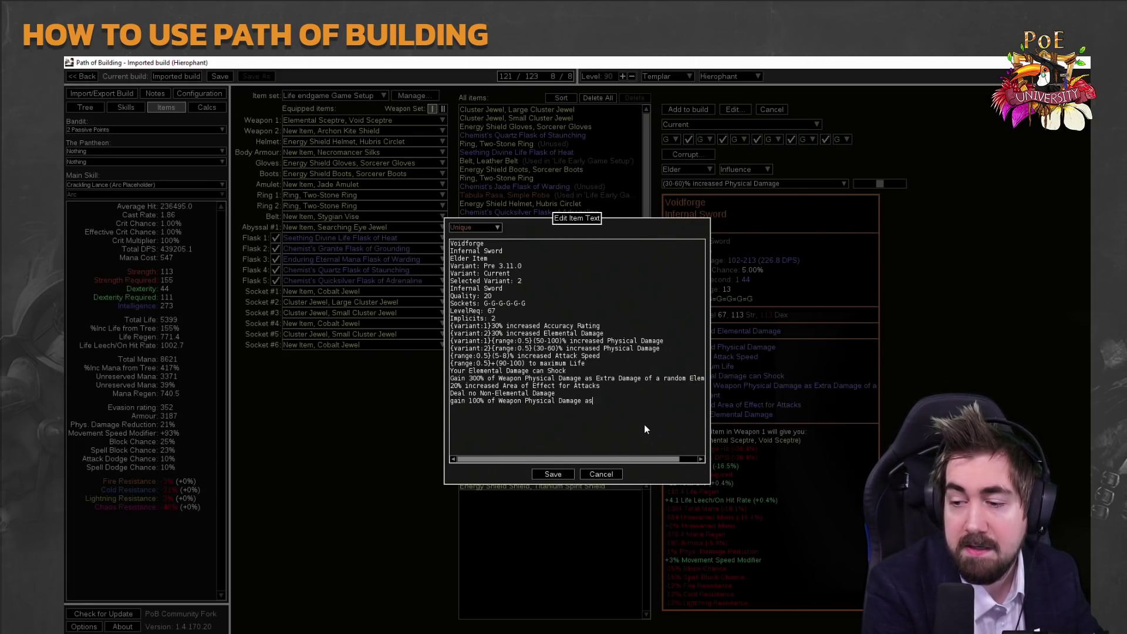
pyautogui.write(' Extra Fire ')
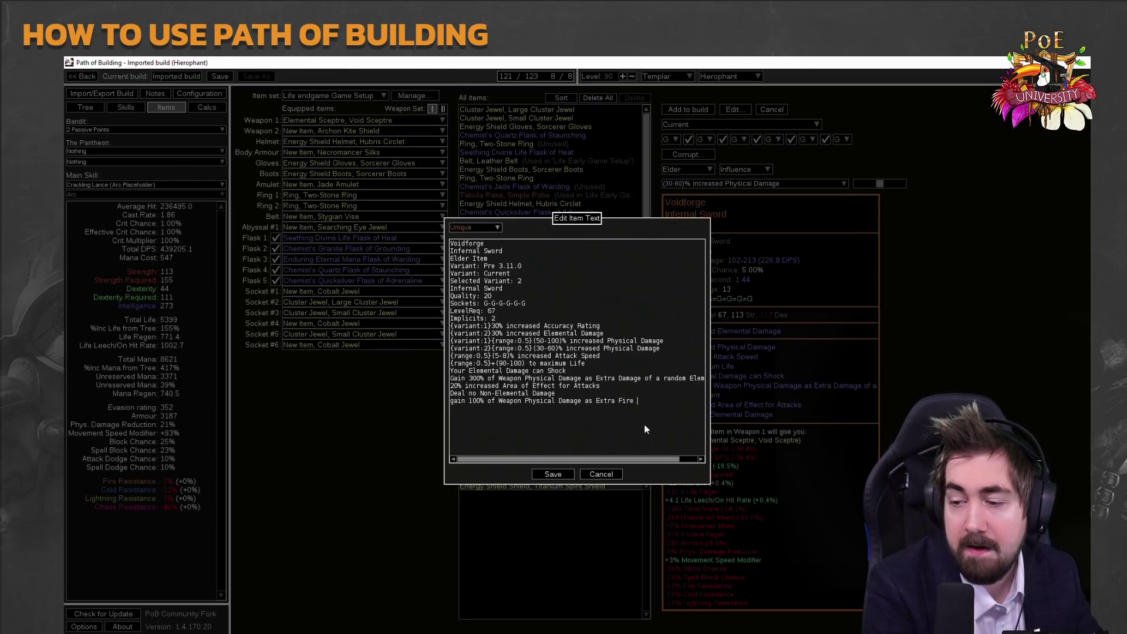
pyautogui.write('Damage')
pyautogui.click(554, 473)
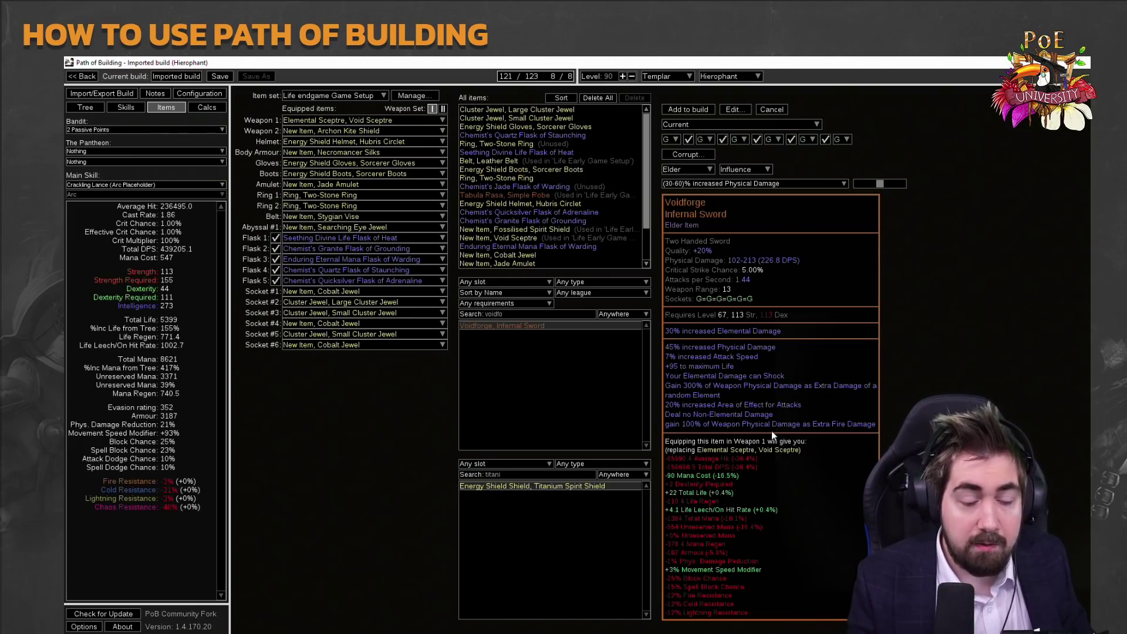
pyautogui.moveTo(340, 342)
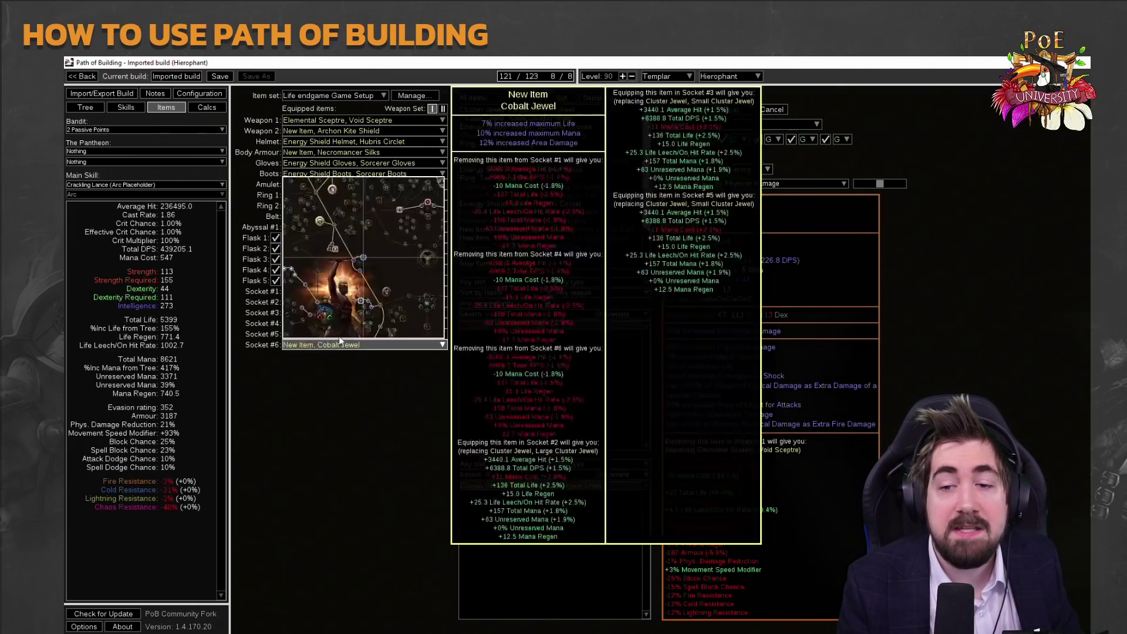
pyautogui.moveTo(311, 261)
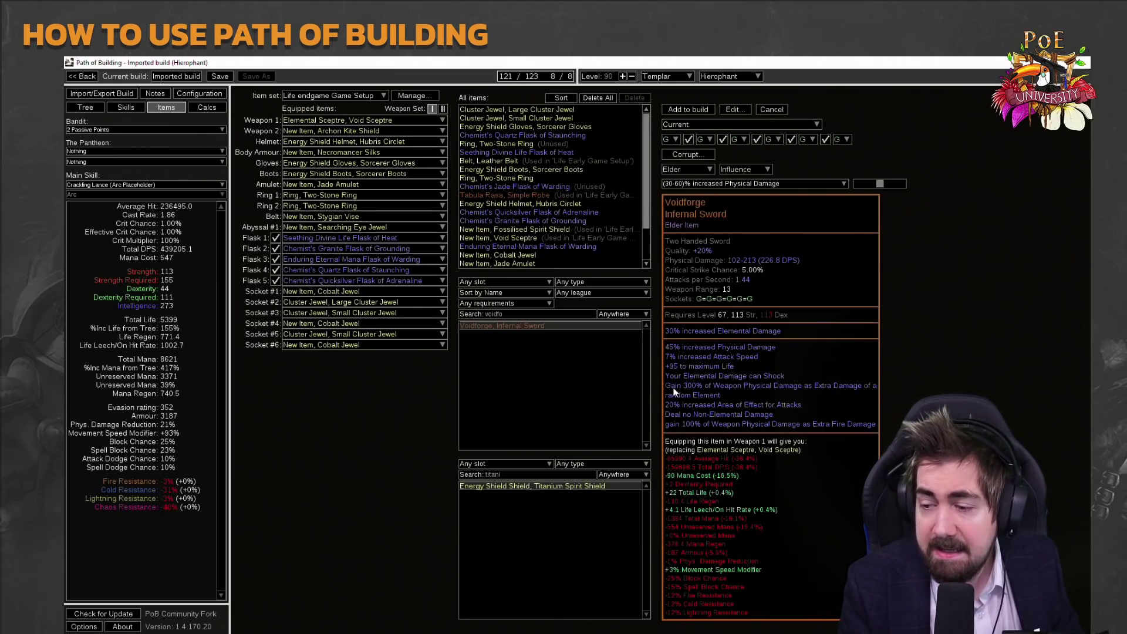
pyautogui.click(783, 108)
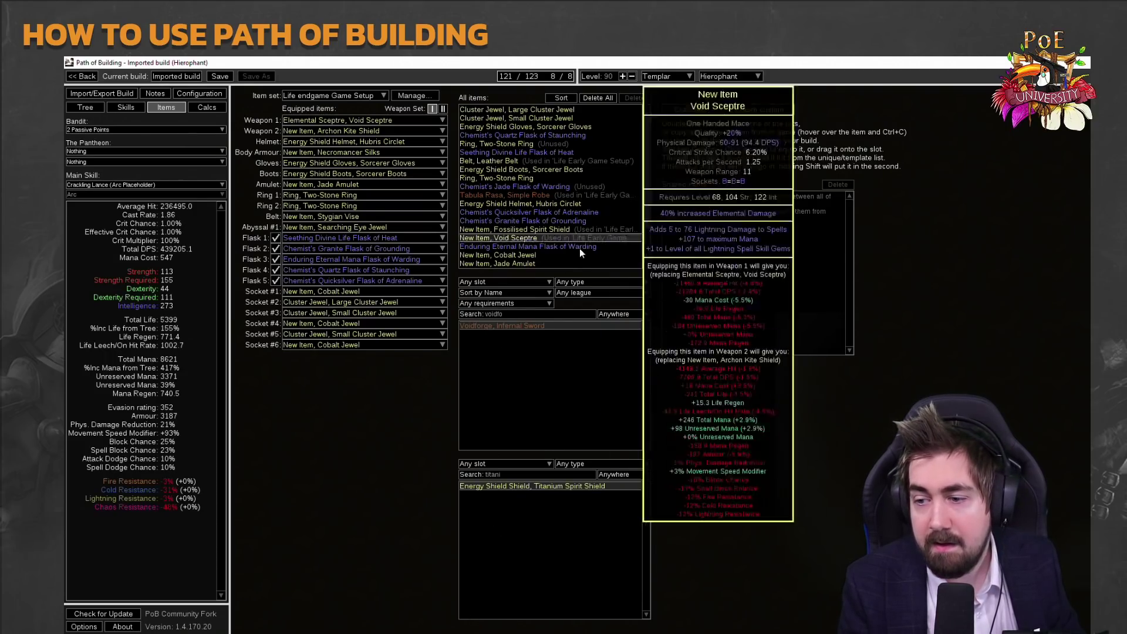
# Search the unique items for "mala" and open the Malachai's Artifice Unset Ring for viewing.
pyautogui.doubleClick(558, 311)
pyautogui.write('malahc')
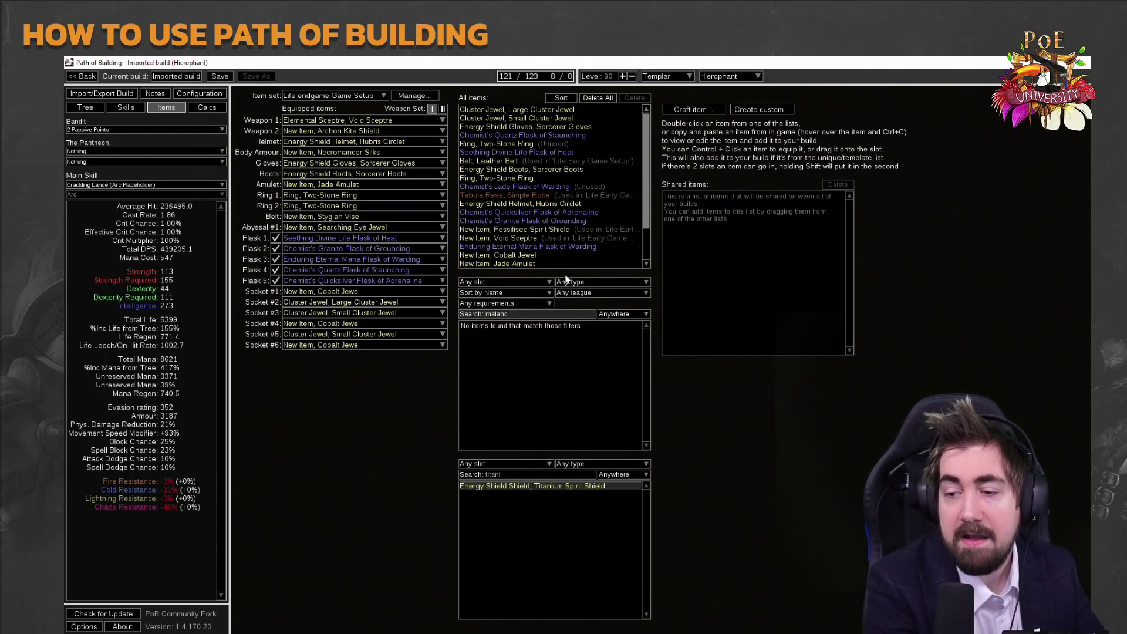
pyautogui.write('a')
pyautogui.press('BackSpace')
pyautogui.press('BackSpace')
pyautogui.press('BackSpace')
pyautogui.moveTo(534, 325)
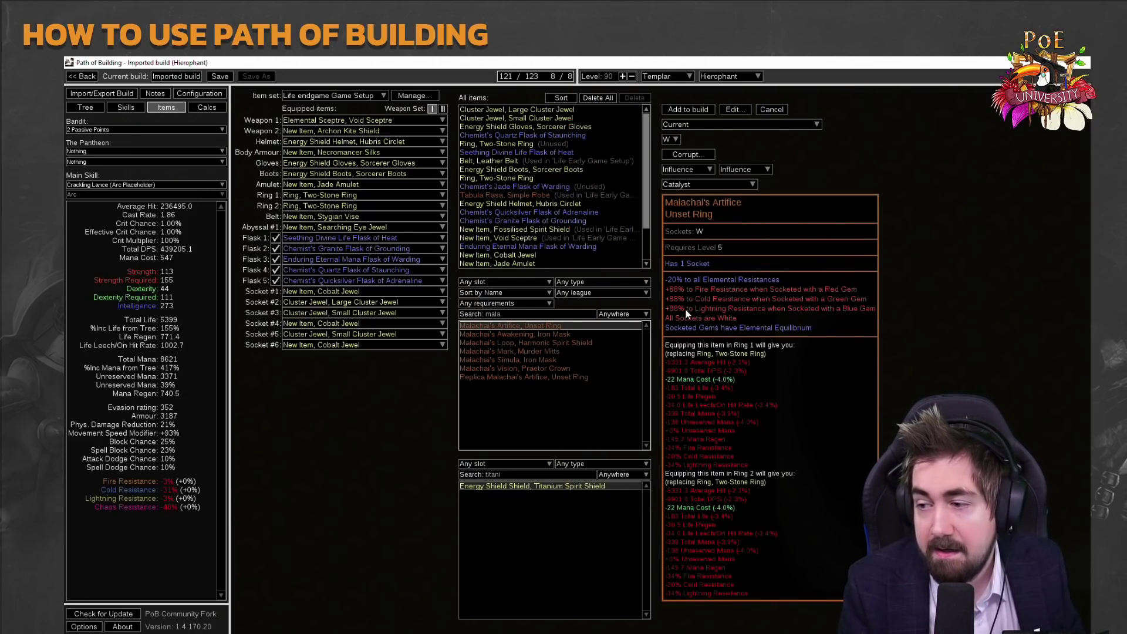
# Add the line "+100 Fire Resistance" to the ring's item text, save it, and close the ring without adding it to the build.
pyautogui.click(733, 109)
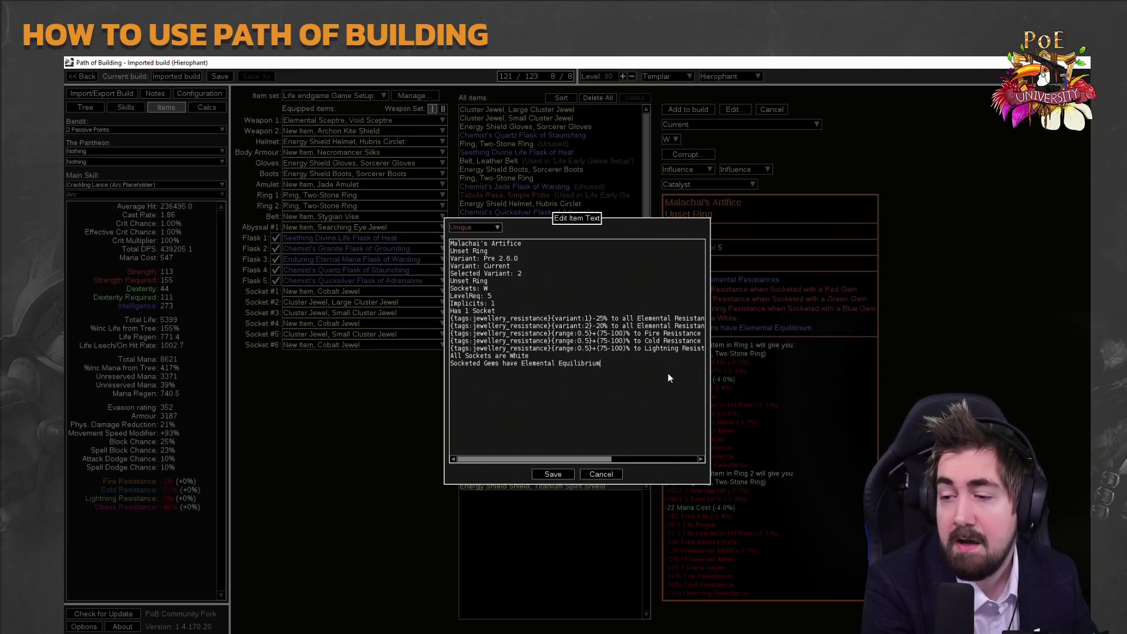
pyautogui.write('+100 Fire Resistance')
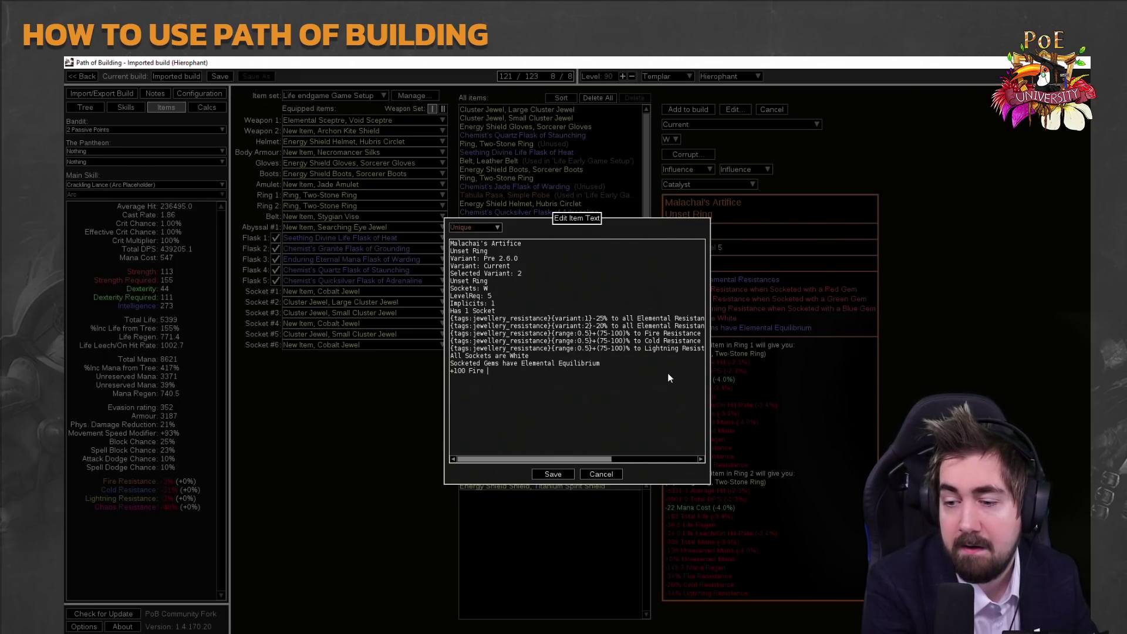
pyautogui.click(554, 476)
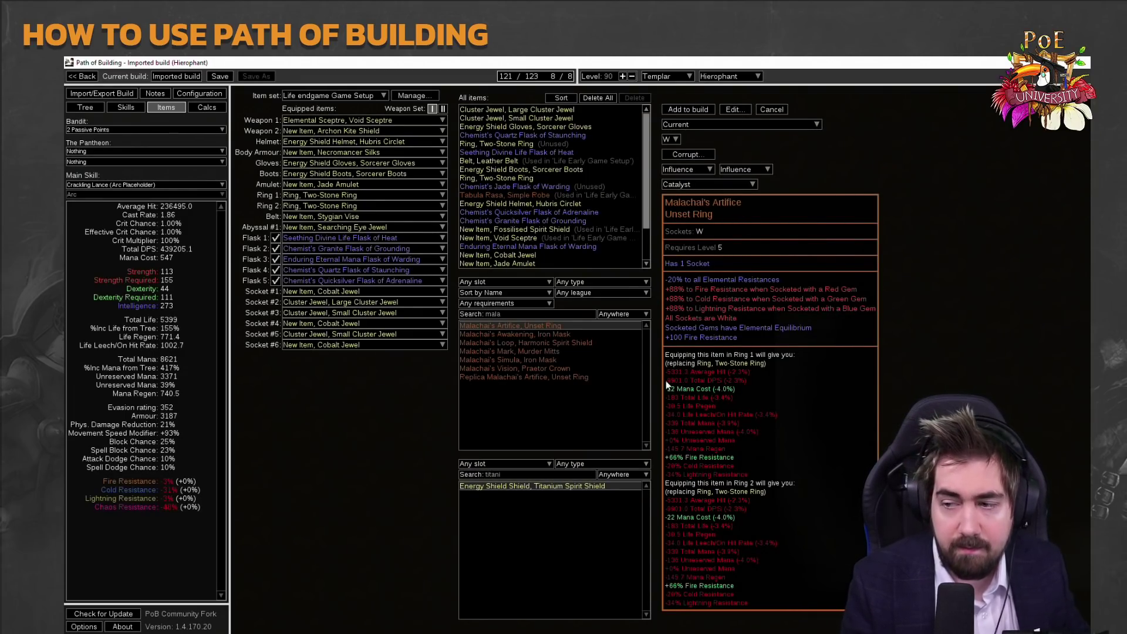
pyautogui.moveTo(549, 347)
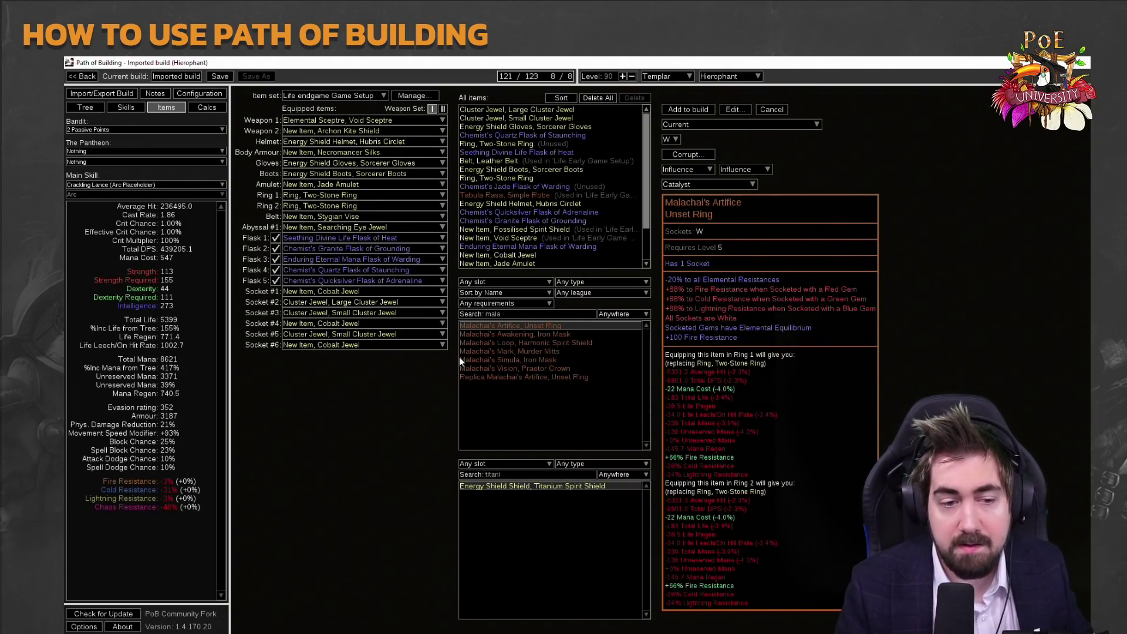
pyautogui.click(773, 111)
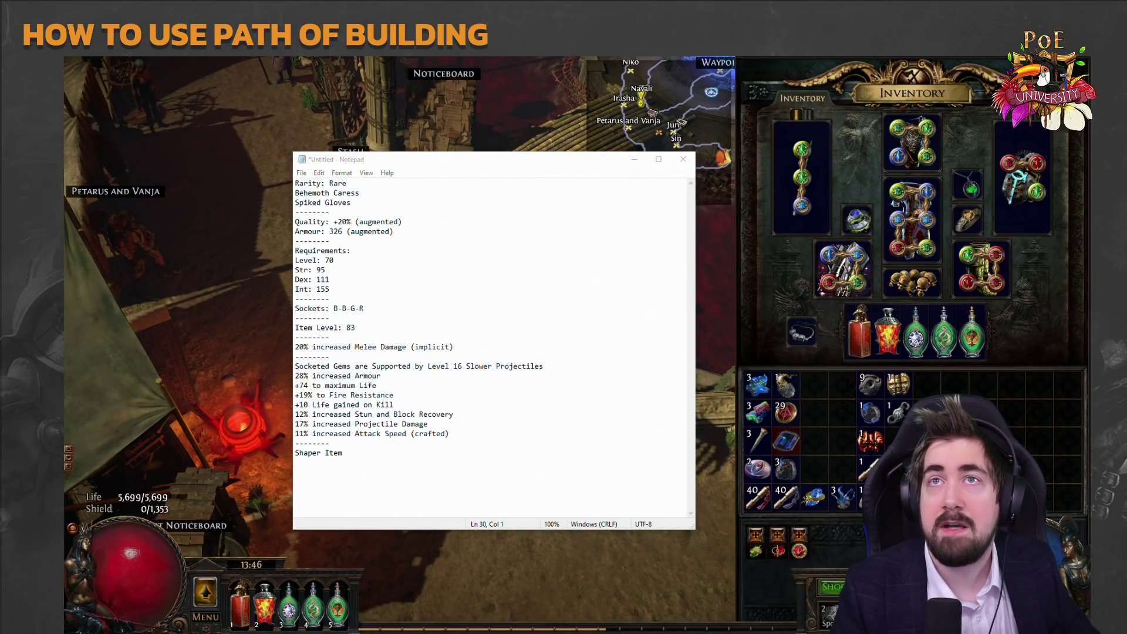
# Switch to the Twitch stream chat, post the Behemoth Caress gloves' item text, and send the message "is this item good streamer???".
pyautogui.hotkey('alt', 'Tab')
pyautogui.click(353, 464)
pyautogui.write('Rarity: Rare Behemoth Caress Spiked Gloves -------- Quality: +20% (augmented) Armour: 326 (augmented) -------- Requirements: Level: 70 Str: 95 Dex: 111 Int: 155 -------- Sockets: B-B-G-R -------- Item Level: 83 -------- 20% increased Melee Damage (implicit) -------- Socketed Gems are Supported by Level 16 Slower Projectiles 28% increased Armour +74 to maximum Life +19% to Fire Resistance +10 Life gained on Kill 12% increased Stun and Block Recovery 17% increased Projectile Damage 11% increased')
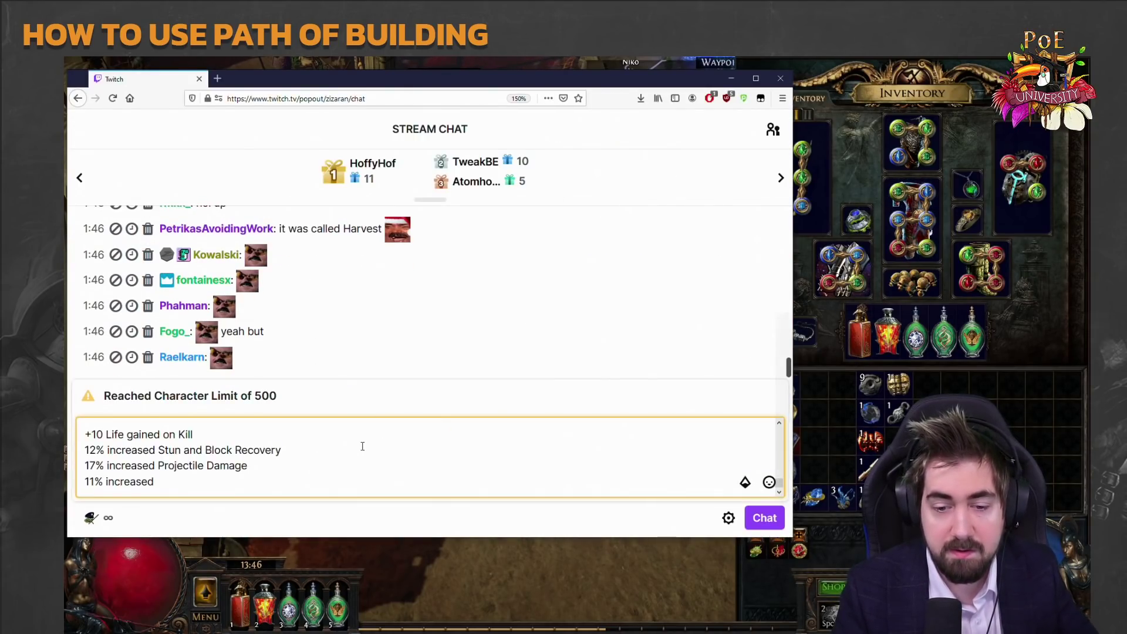
pyautogui.press('Return')
pyautogui.write('is this')
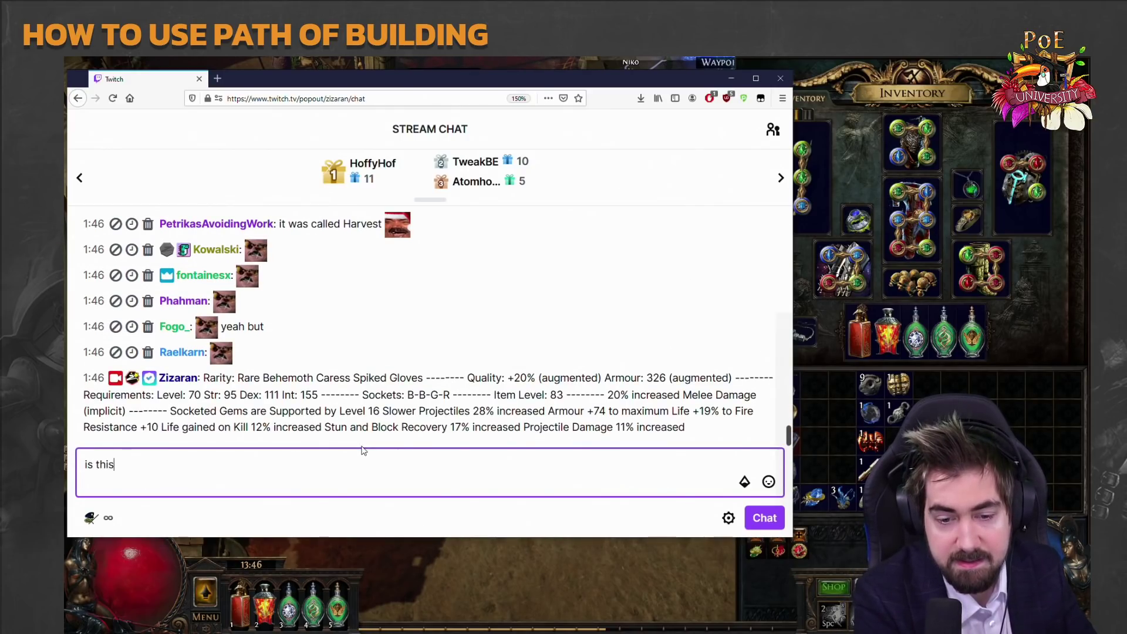
pyautogui.write(' item good streamer???')
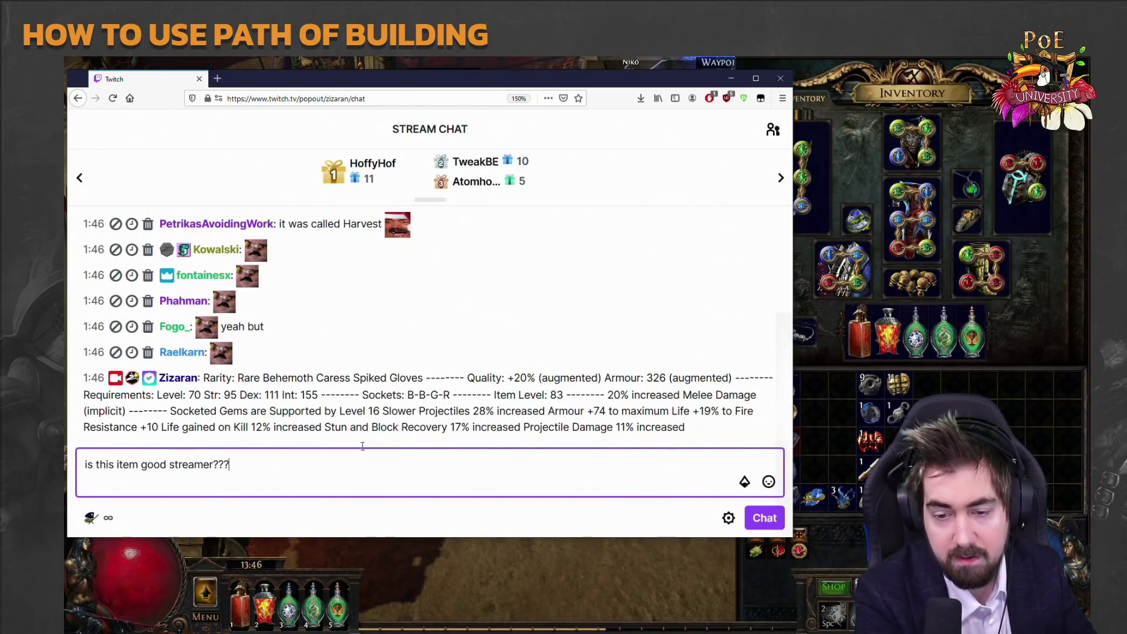
pyautogui.press('Return')
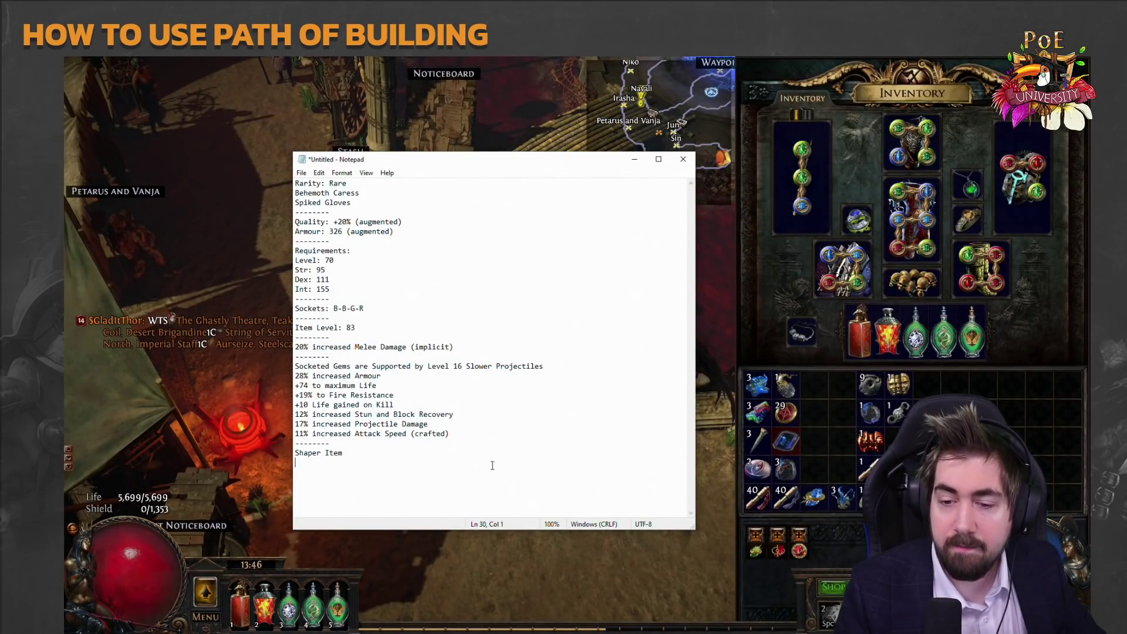
# Copy the entire Behemoth Caress gloves item text from Notepad and close the note without saving.
pyautogui.moveTo(492, 466); pyautogui.dragTo(213, 114)
pyautogui.click(490, 434)
pyautogui.moveTo(501, 492); pyautogui.dragTo(250, 156)
pyautogui.click(504, 424)
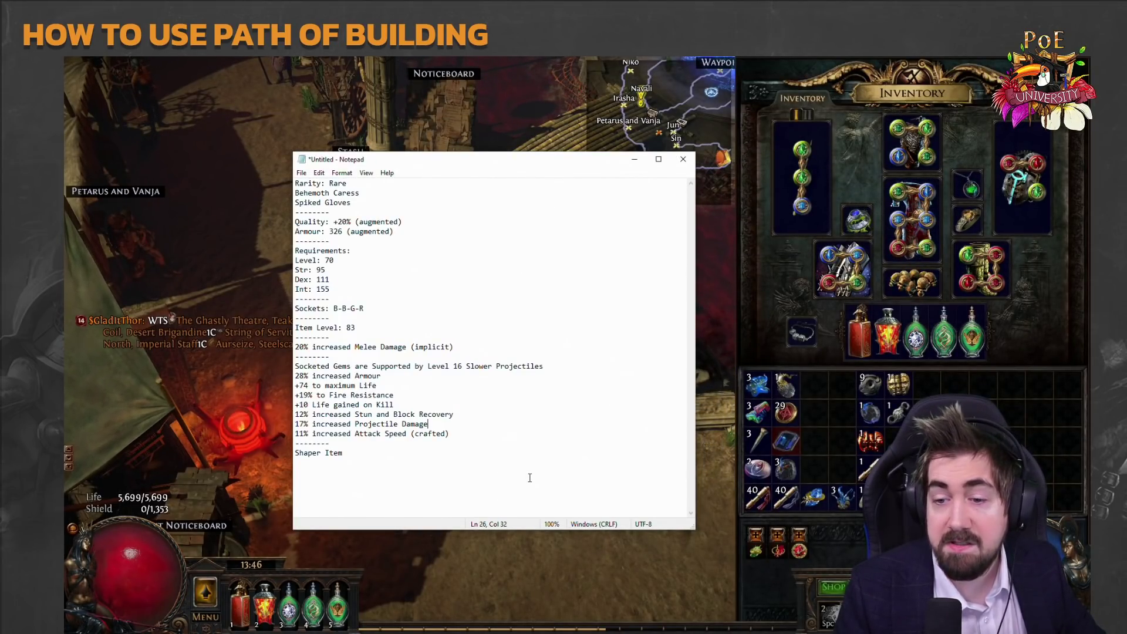
pyautogui.hotkey('ctrl', 'a')
pyautogui.hotkey('ctrl', 'c')
pyautogui.click(498, 443)
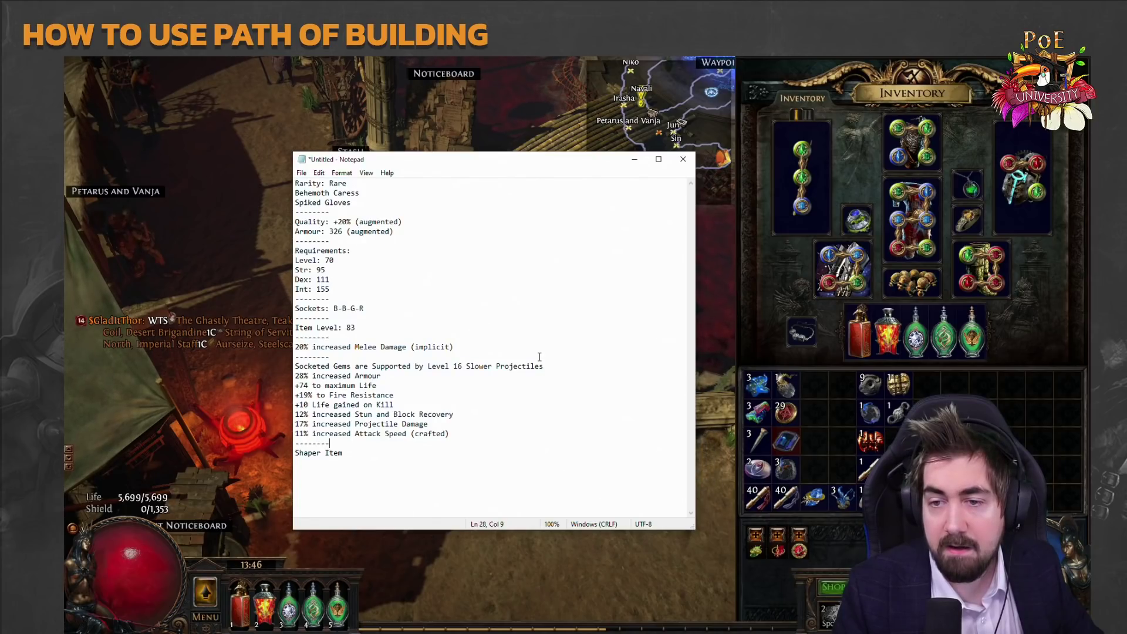
pyautogui.click(683, 159)
pyautogui.click(593, 347)
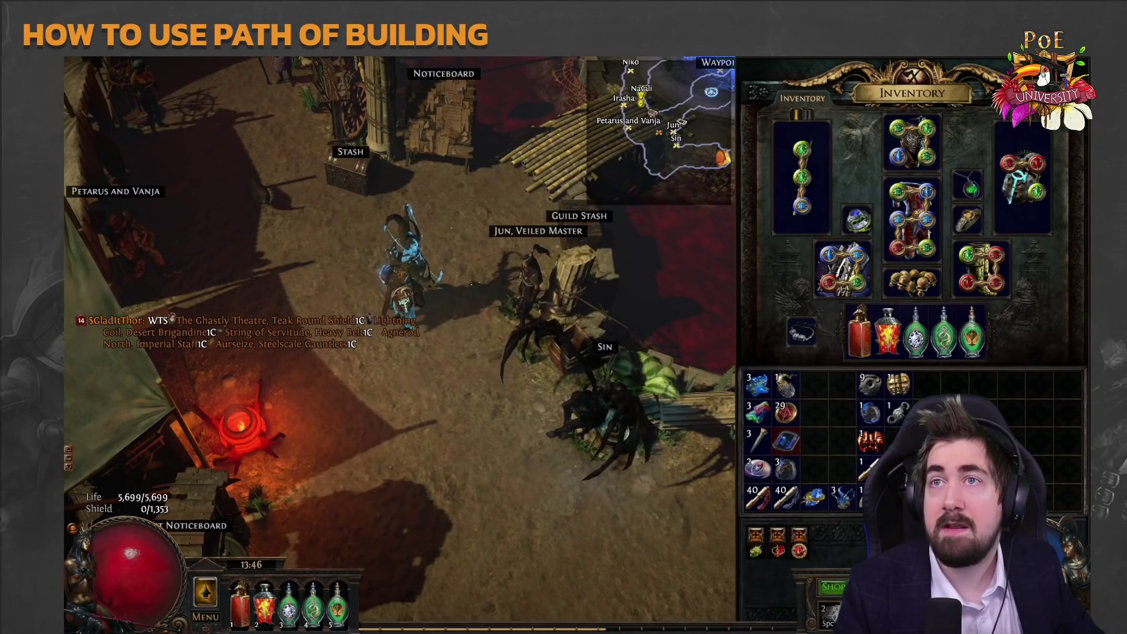
# Switch to Path of Building, paste the copied Behemoth Caress gloves as an item, and close them without adding them to the build.
pyautogui.hotkey('alt', 'Tab')
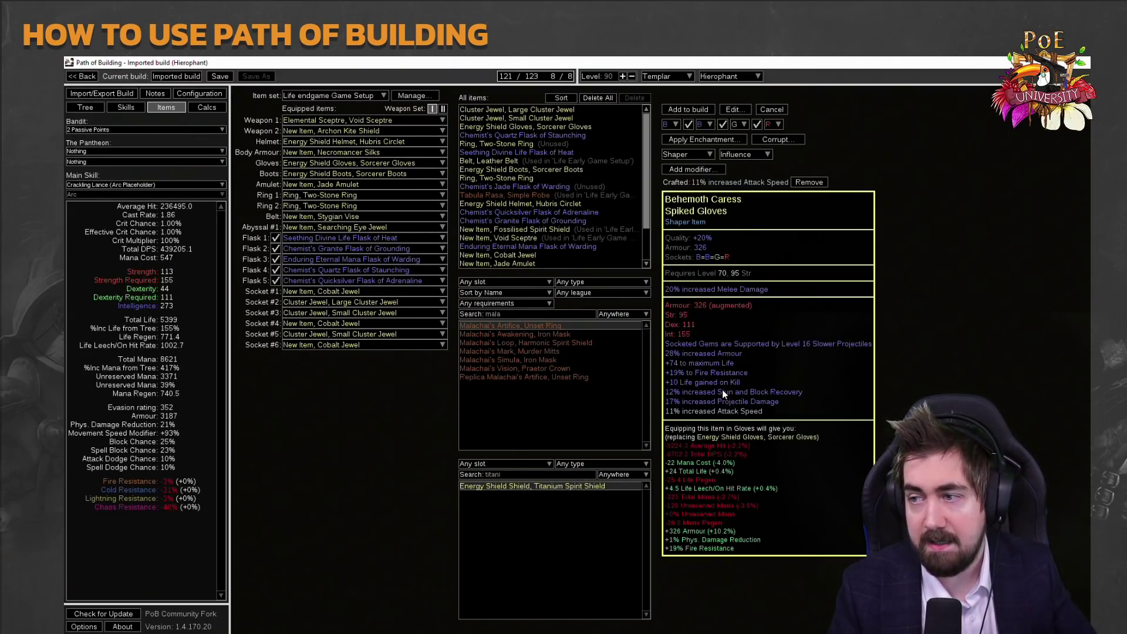
pyautogui.hotkey('ctrl', 'v')
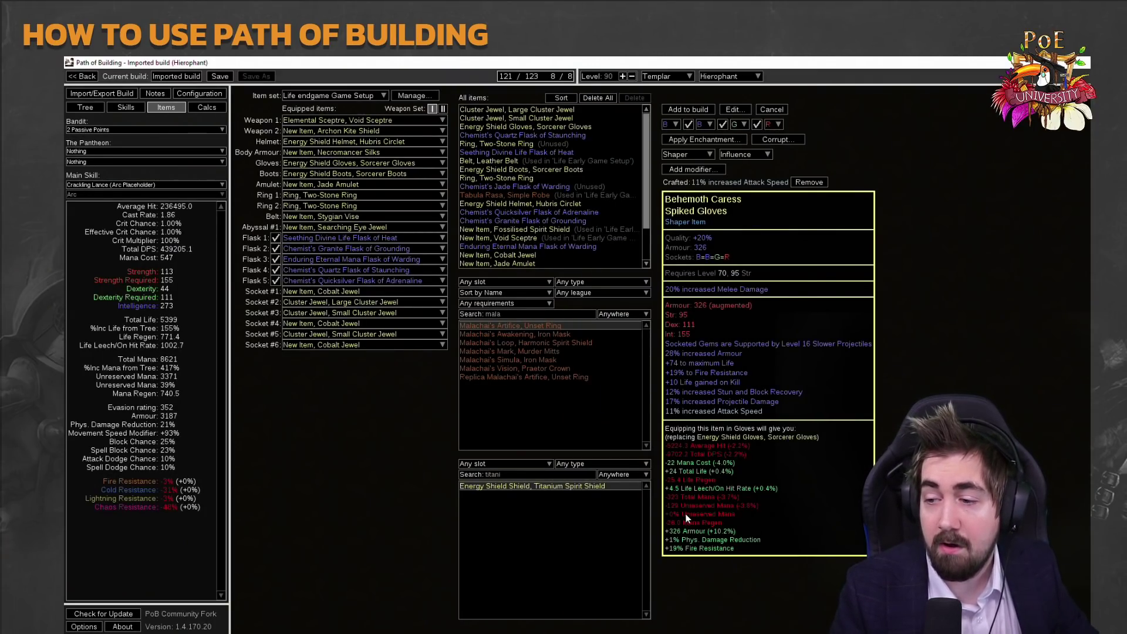
pyautogui.click(773, 110)
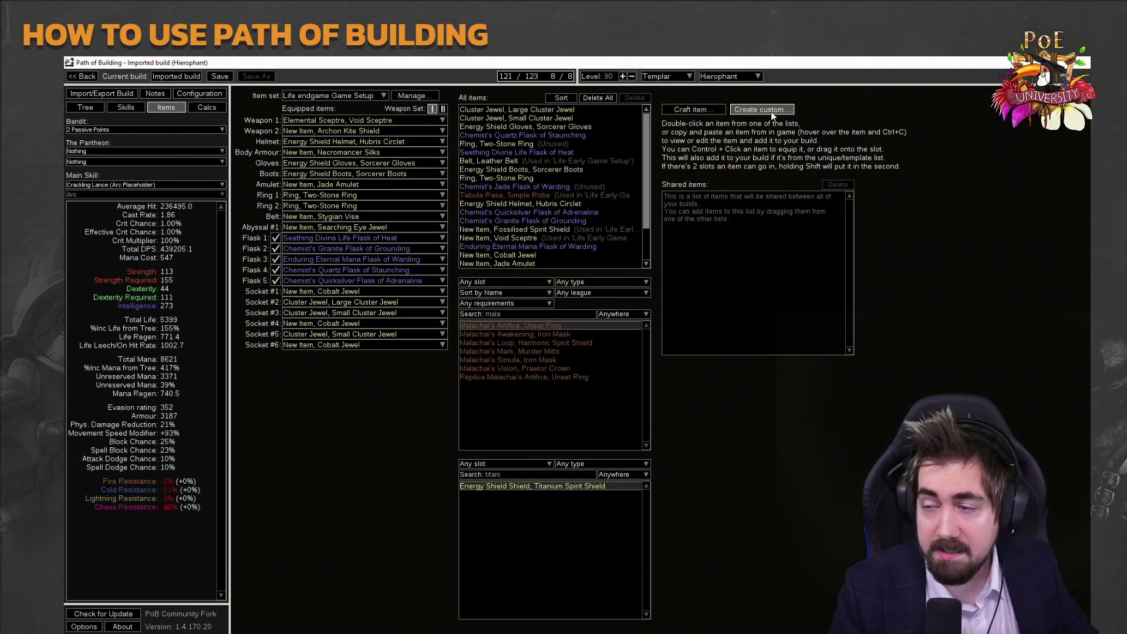
# Paste the copied Behemoth Caress gloves text into a new custom item and close the dialog without creating it.
pyautogui.click(770, 110)
pyautogui.hotkey('ctrl', 'v')
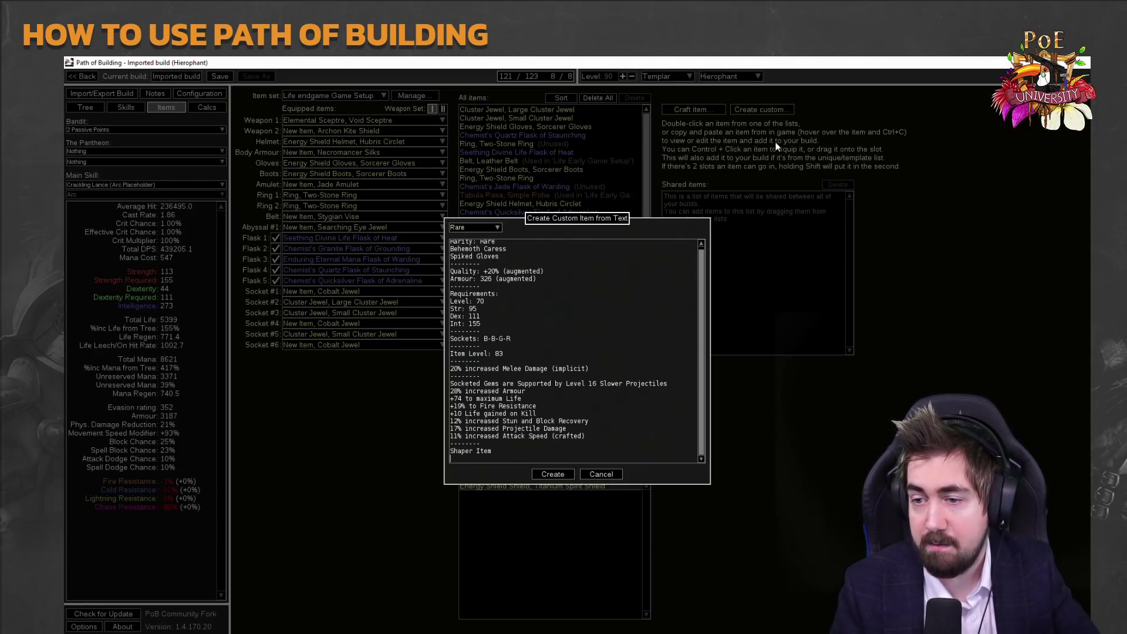
pyautogui.click(587, 474)
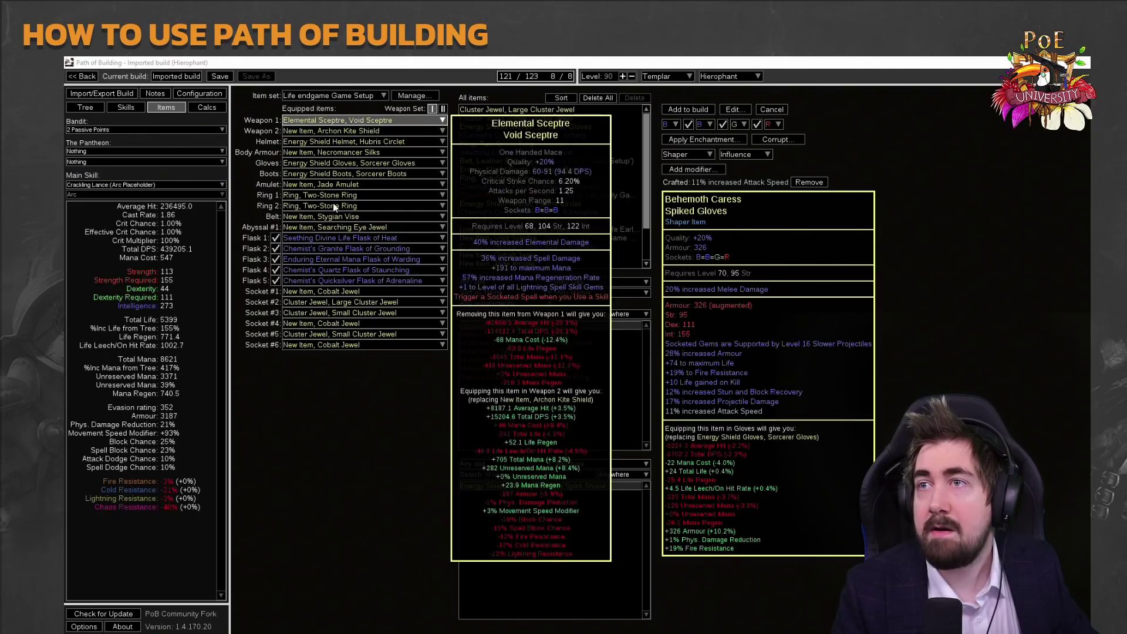
# Switch to the Path of Exile trade site and copy the Replica Paradoxica Vaal Rapier from the search results.
pyautogui.hotkey('alt', 'Tab')
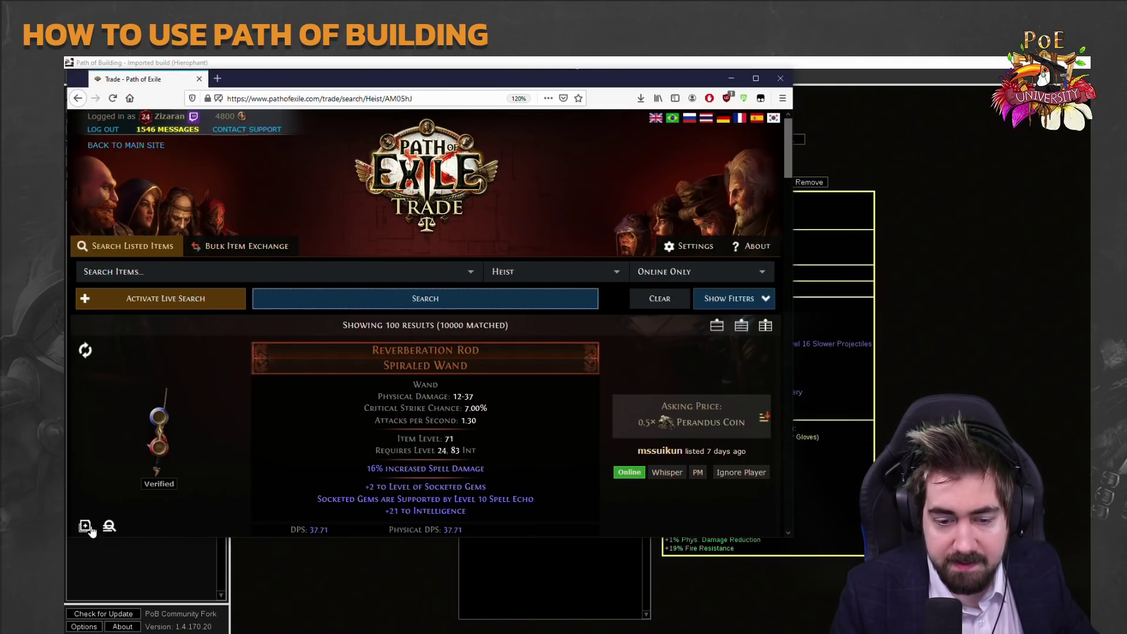
pyautogui.scroll(-2, 89, 526)
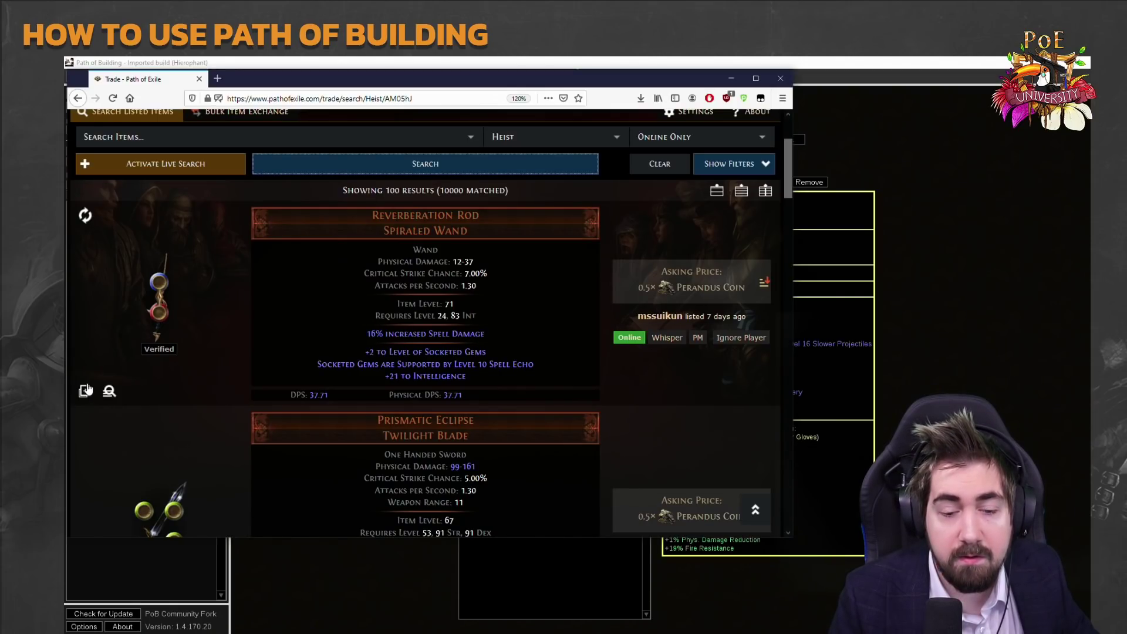
pyautogui.scroll(-4, 86, 393)
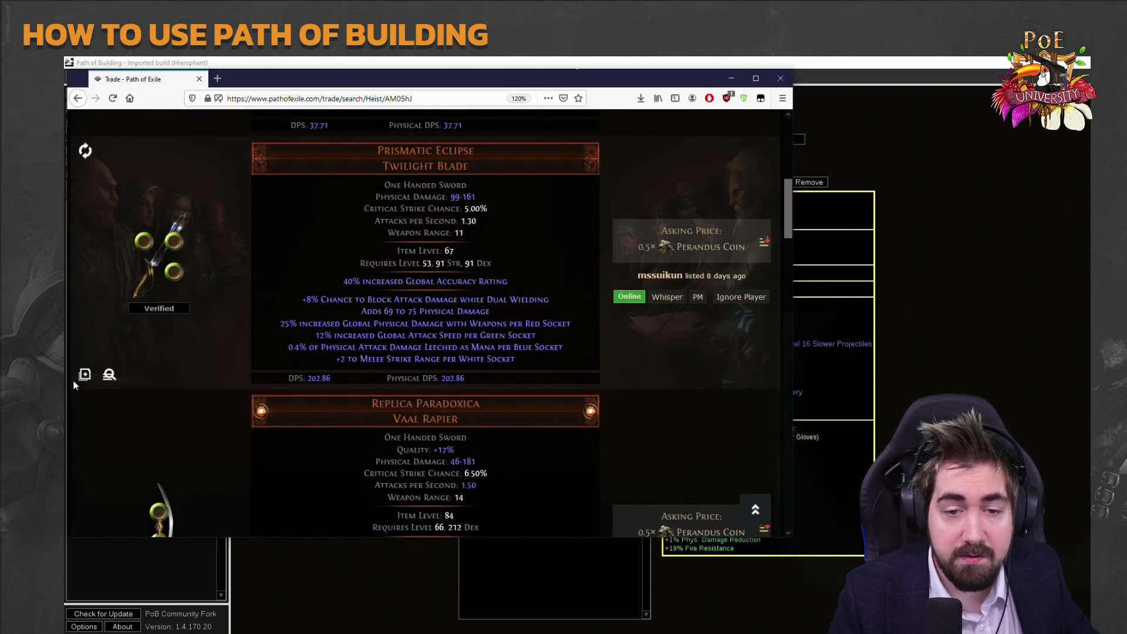
pyautogui.scroll(-4, 196, 276)
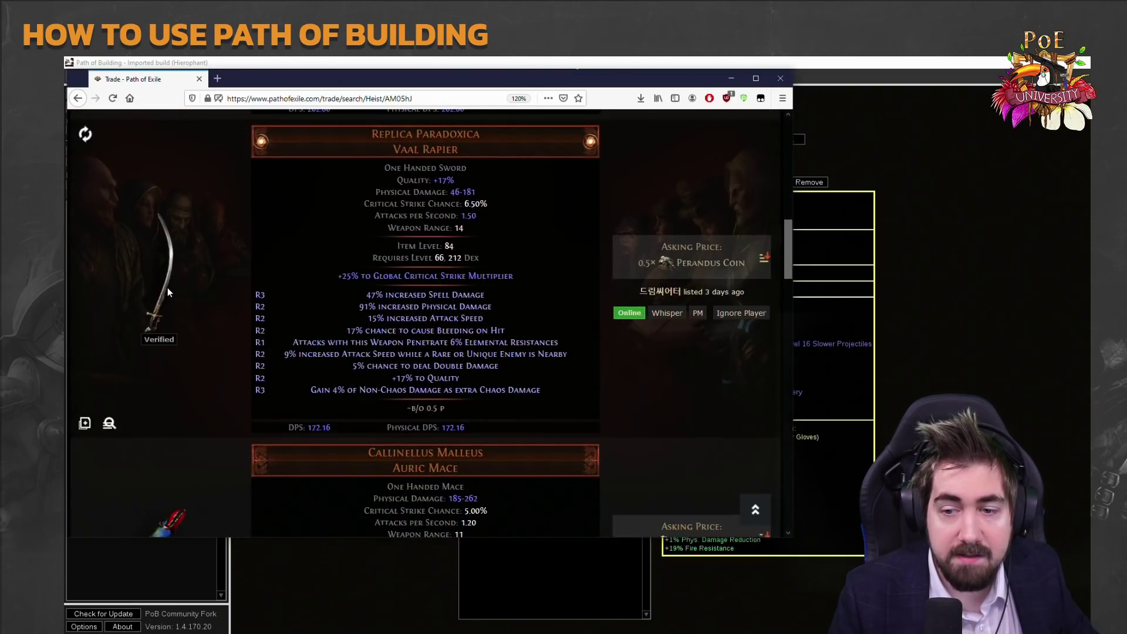
pyautogui.click(85, 422)
# Switch back to Path of Building, paste the copied Replica Paradoxica, and close it without adding it to the build.
pyautogui.hotkey('alt', 'Tab')
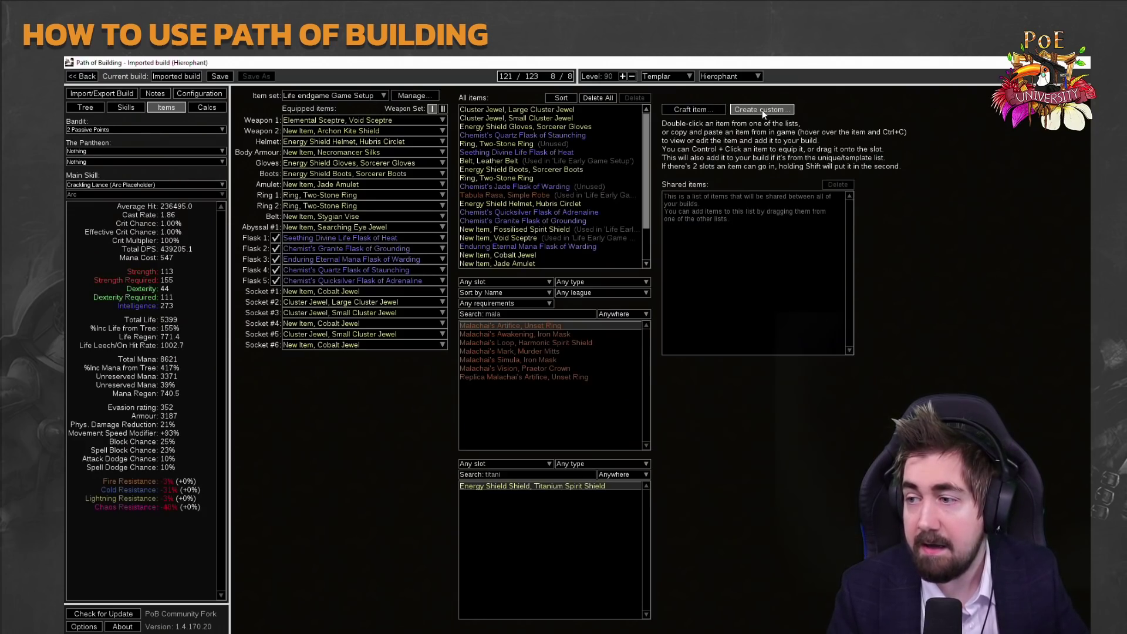
pyautogui.hotkey('ctrl', 'v')
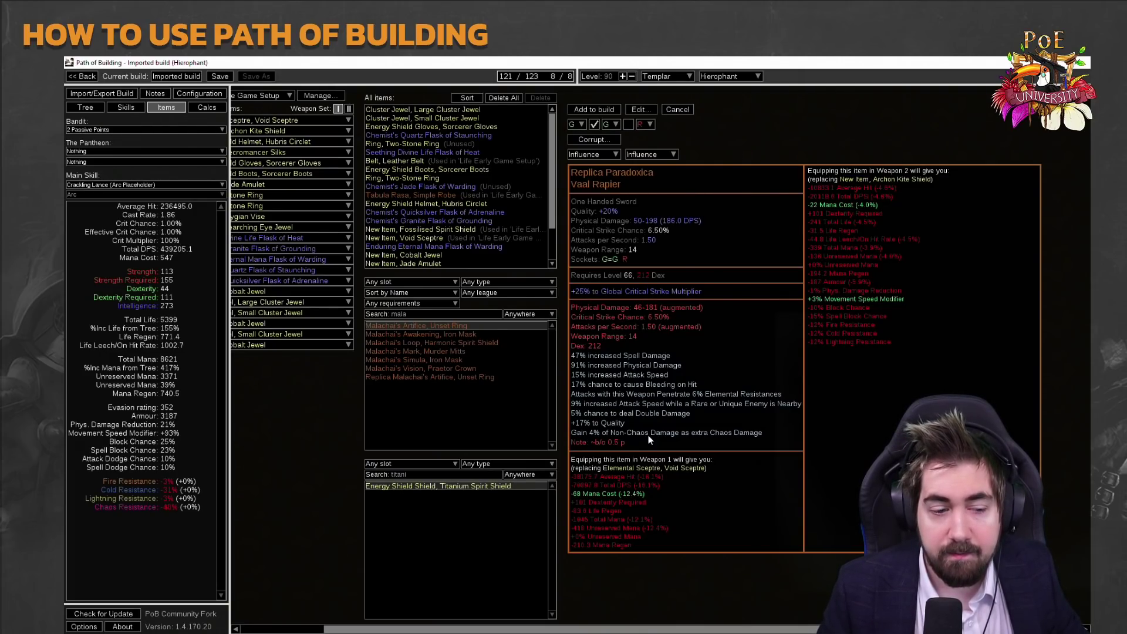
pyautogui.click(677, 110)
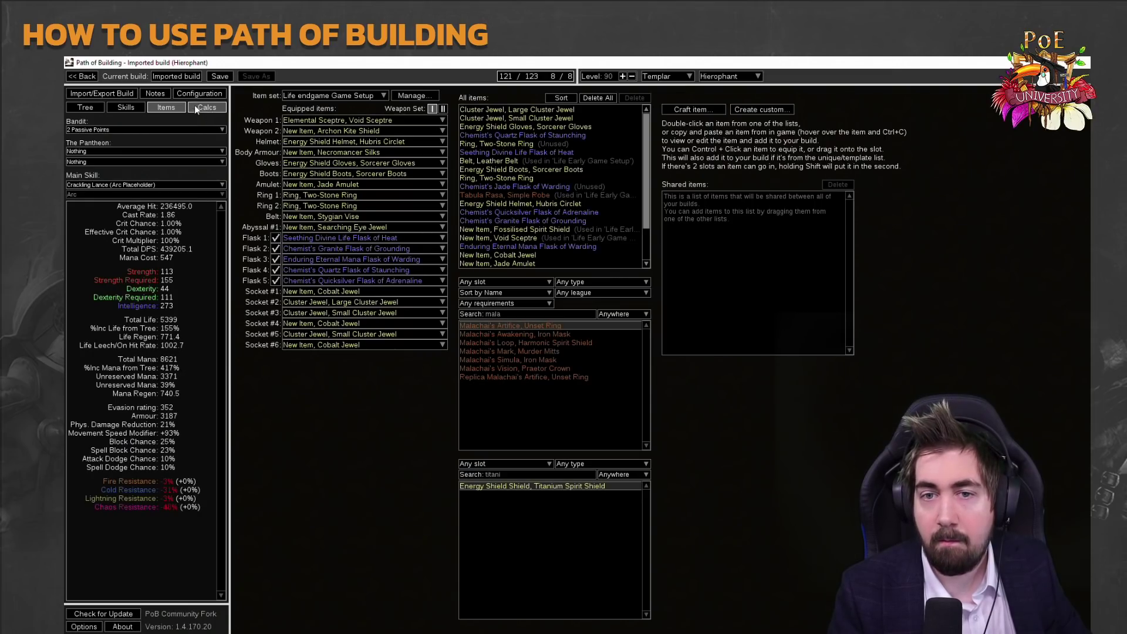
# Look through the skills and configuration, and examine the passive tree and the build's main skill selection.
pyautogui.click(139, 111)
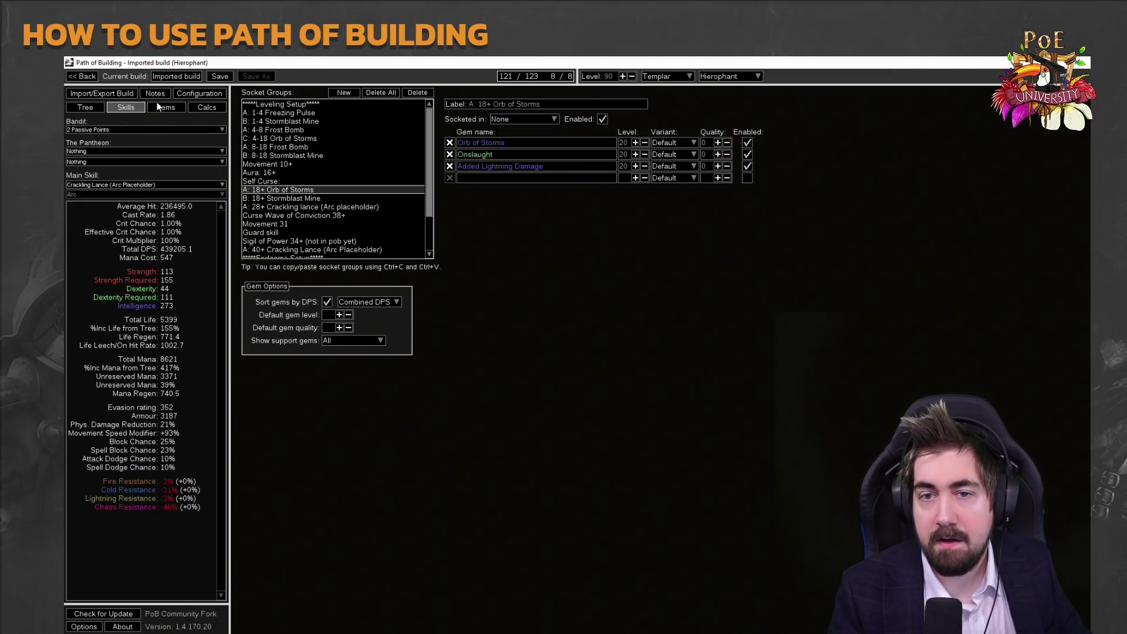
pyautogui.click(186, 97)
pyautogui.click(126, 107)
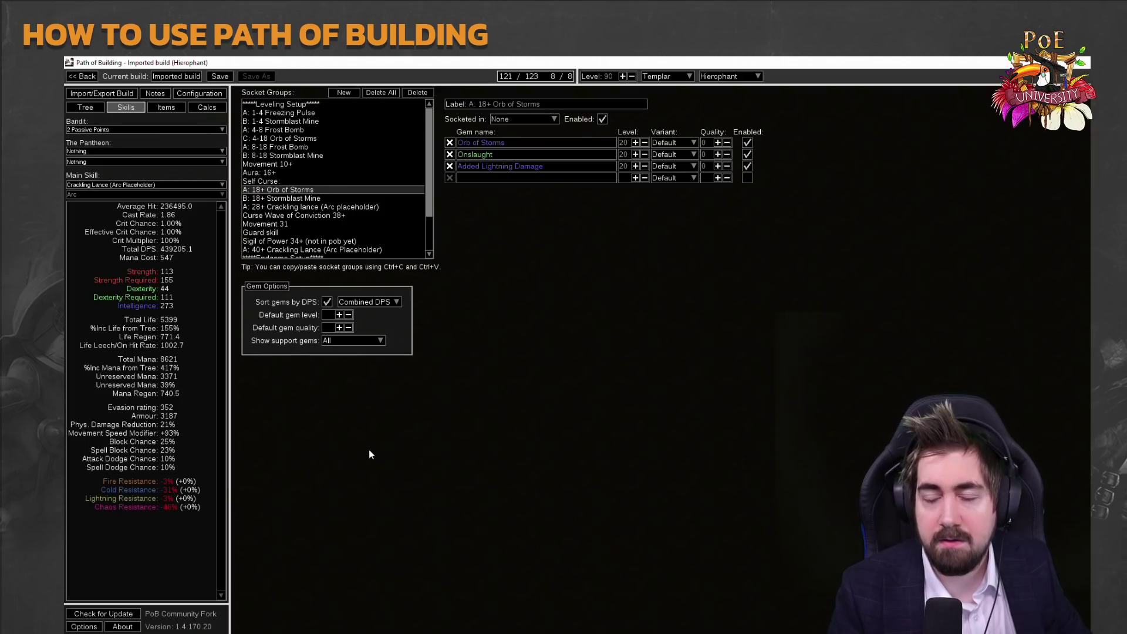
pyautogui.click(88, 108)
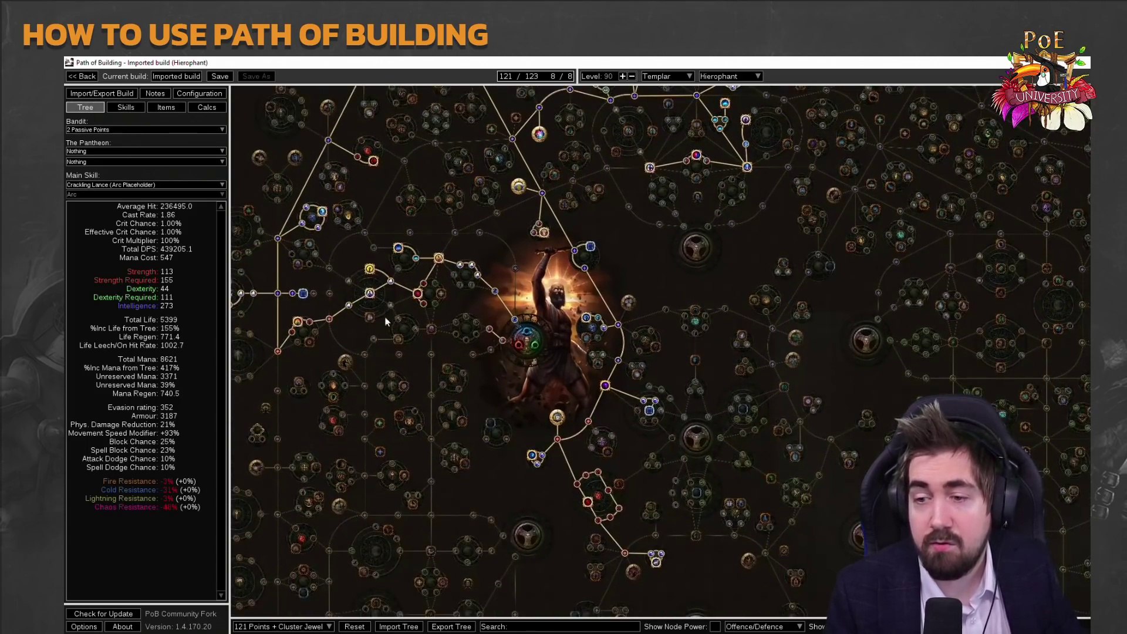
pyautogui.moveTo(130, 183)
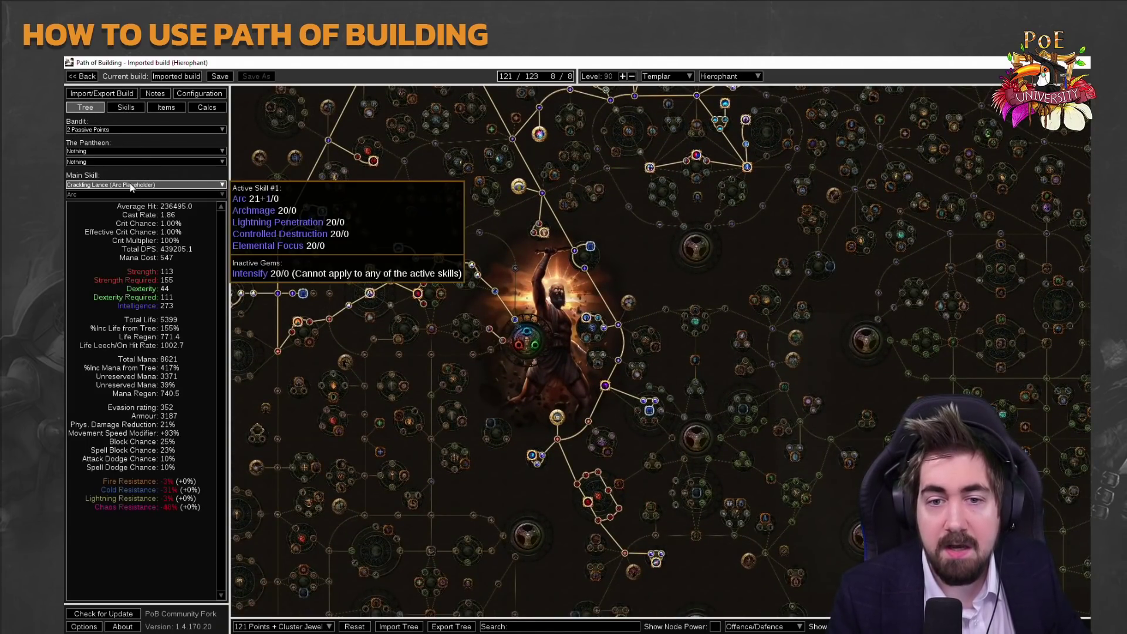
pyautogui.moveTo(504, 235); pyautogui.dragTo(517, 412)
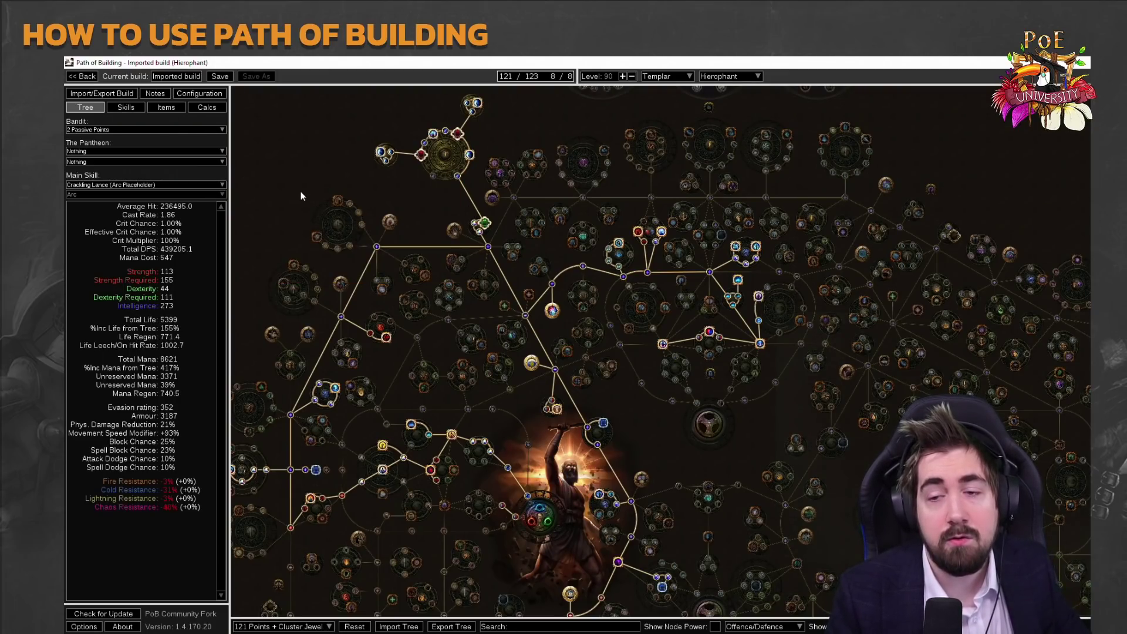
pyautogui.scroll(-5, 301, 195)
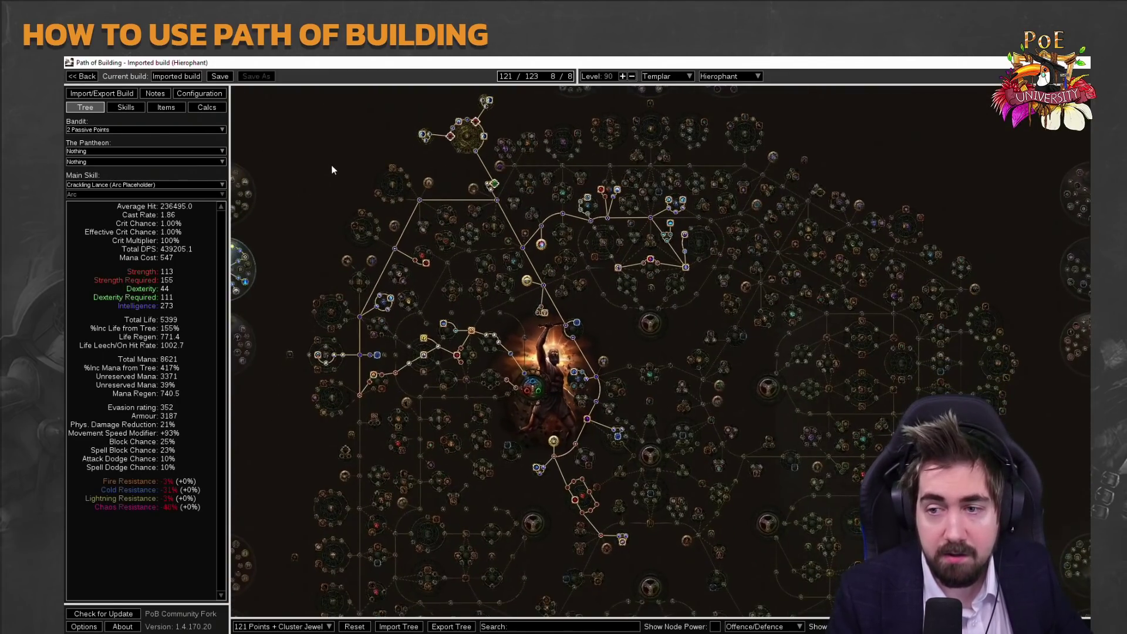
pyautogui.moveTo(332, 170); pyautogui.dragTo(369, 162)
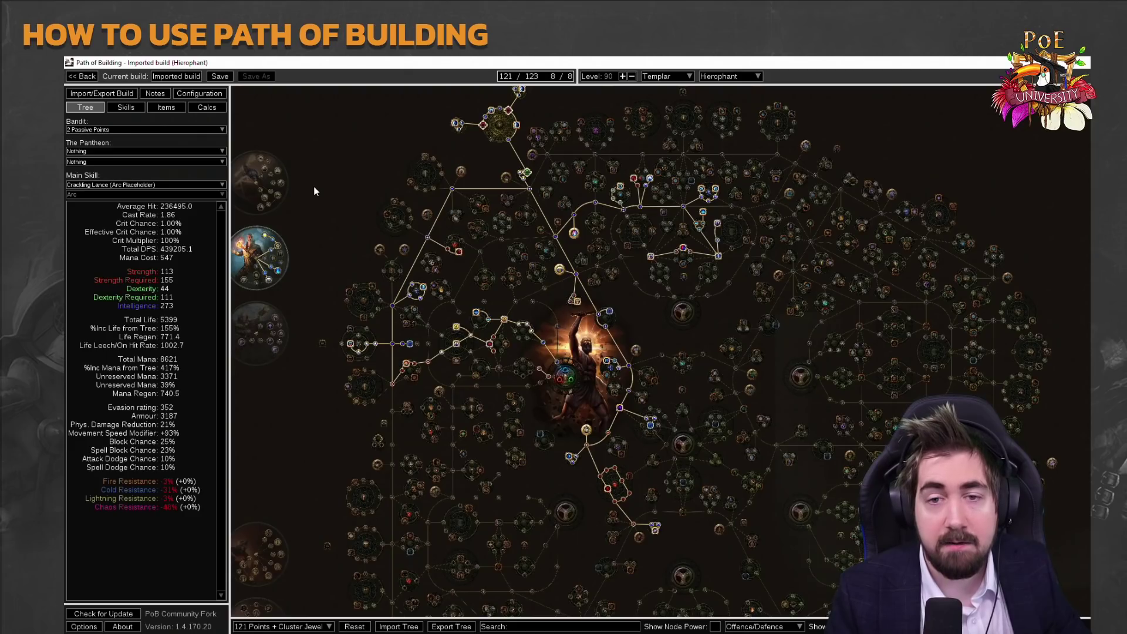
pyautogui.click(195, 187)
pyautogui.click(195, 187)
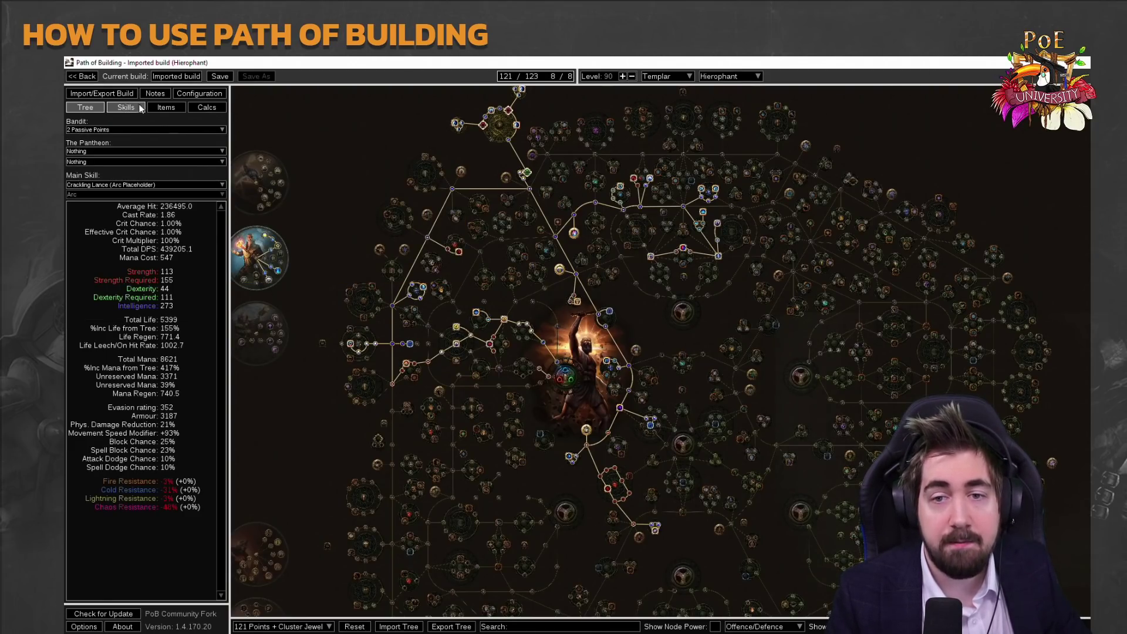
# Examine the gems of the endgame Crackling Lance (Arc Placeholder) socket group and return to the passive tree's main skill.
pyautogui.click(140, 108)
pyautogui.scroll(-2, 378, 238)
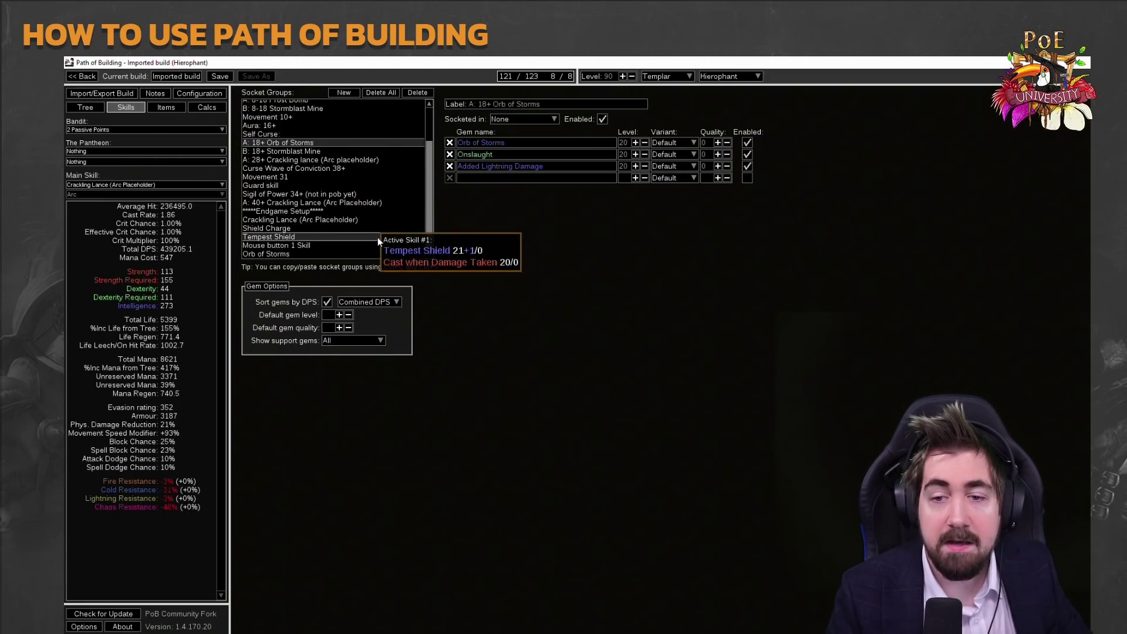
pyautogui.click(374, 220)
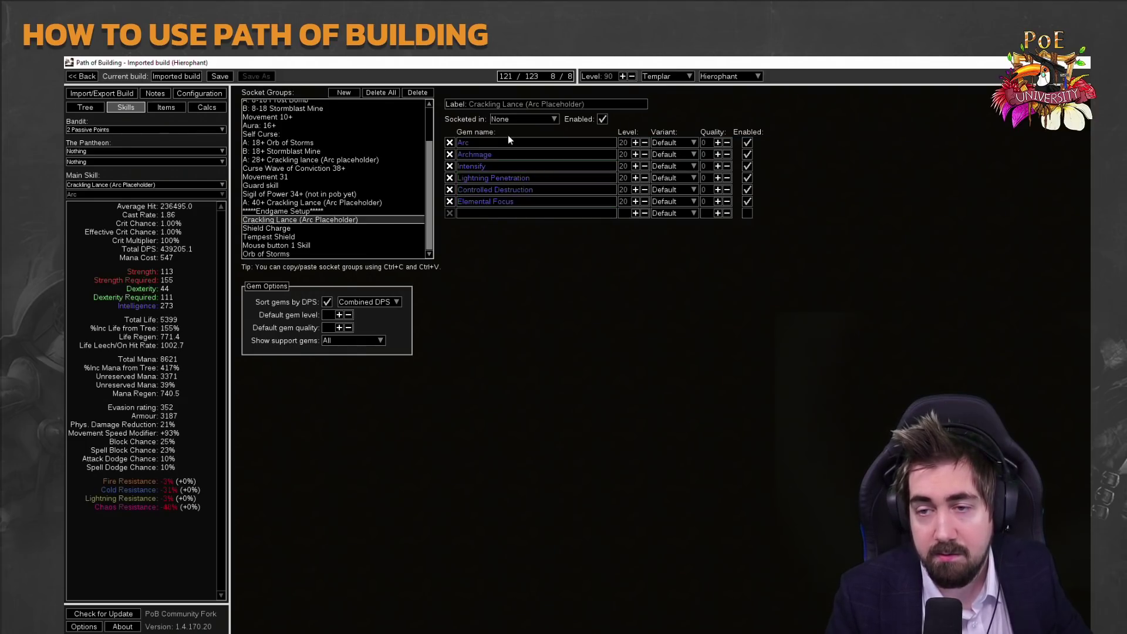
pyautogui.click(101, 110)
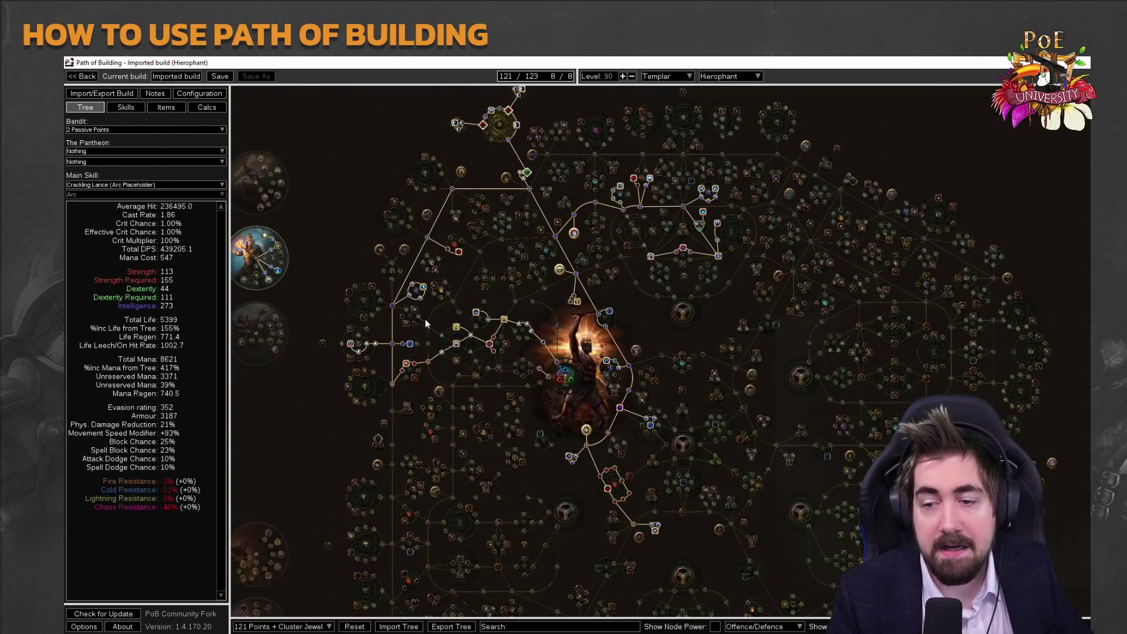
pyautogui.moveTo(155, 188)
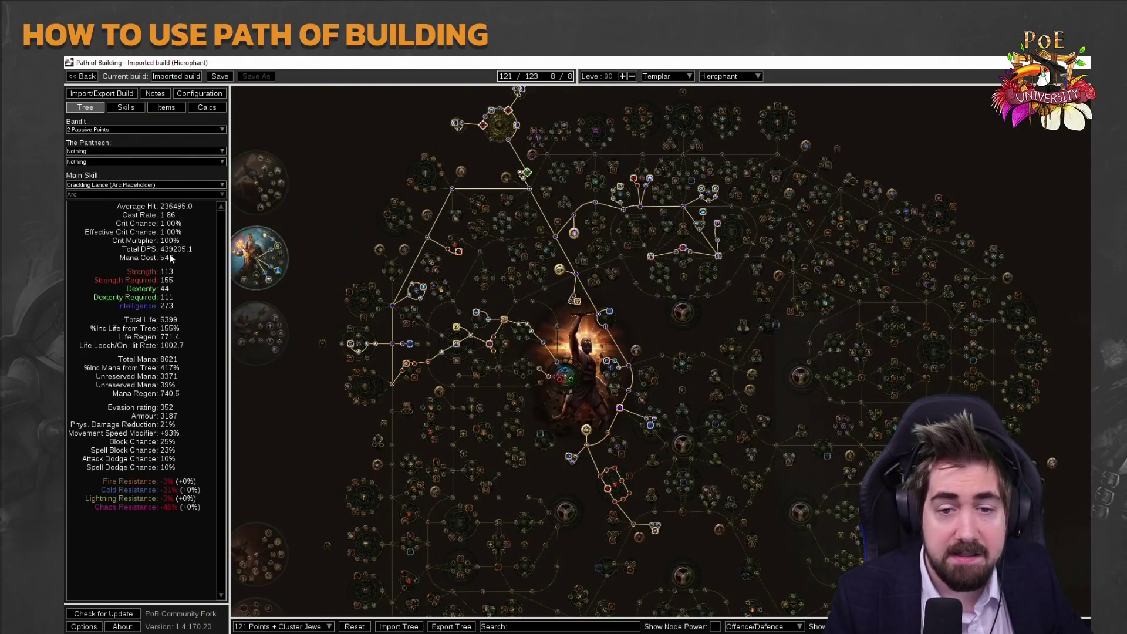
# Enable node power on the passive tree with the Offence/Defence measure.
pyautogui.scroll(-3, 349, 327)
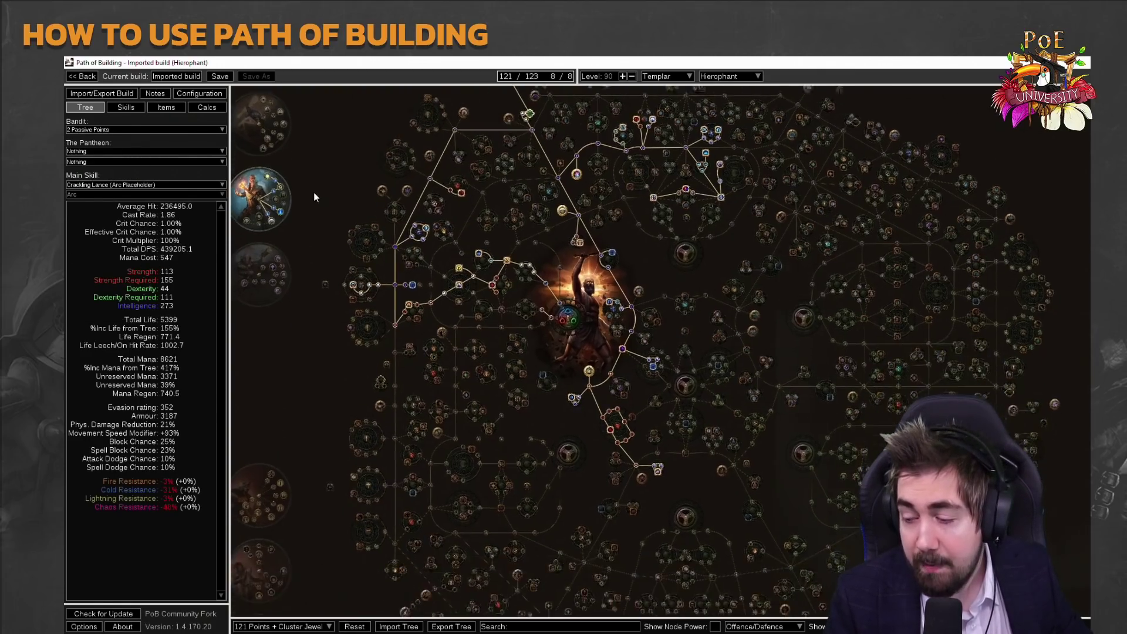
pyautogui.scroll(3, 376, 220)
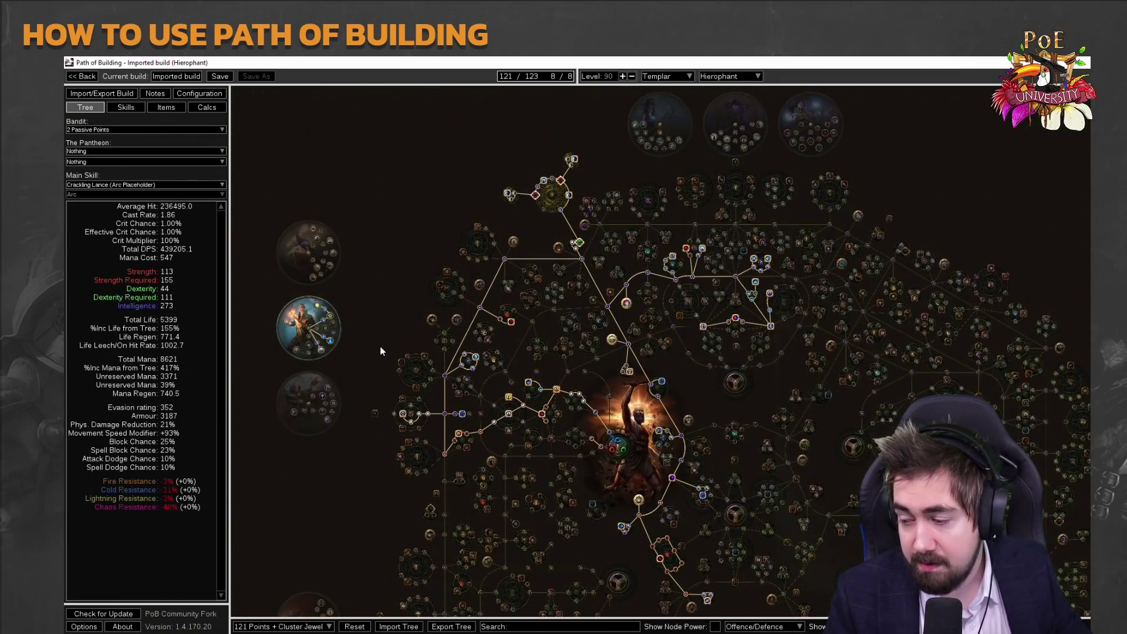
pyautogui.moveTo(410, 406); pyautogui.dragTo(346, 279)
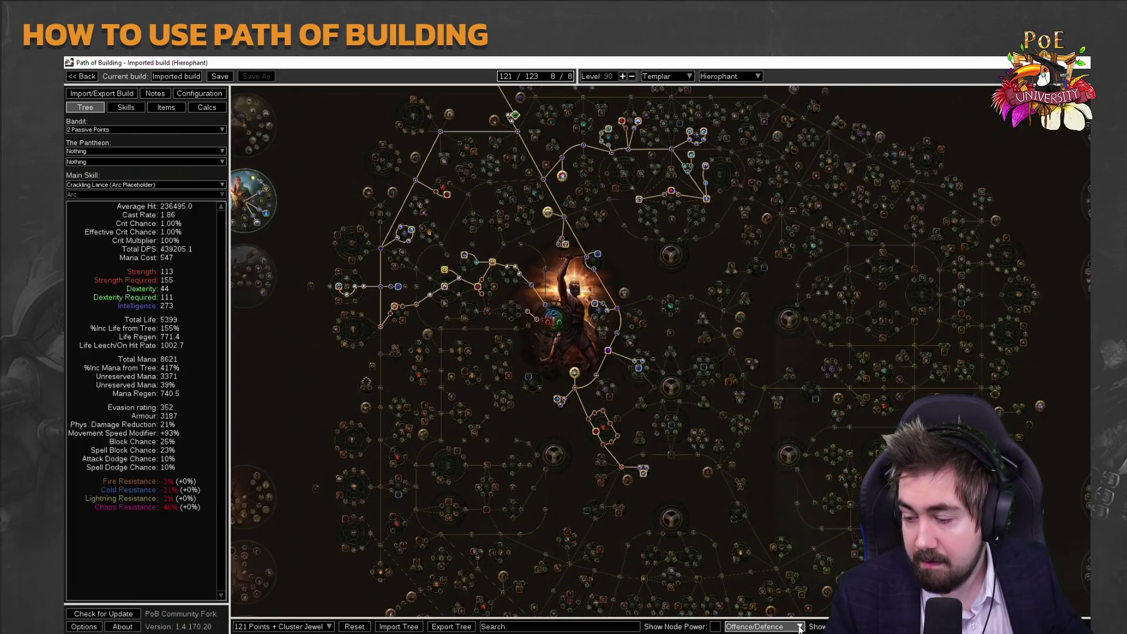
pyautogui.click(715, 626)
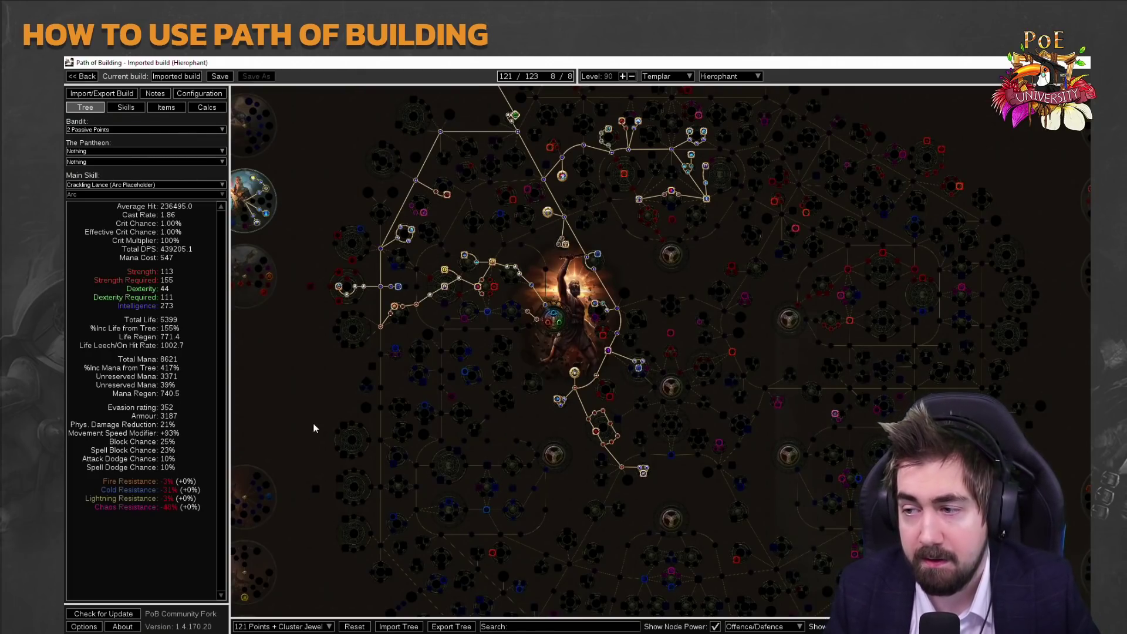
# Try the node power per point option, and limit the highlighting to the strongest node for the selected stat.
pyautogui.moveTo(582, 472); pyautogui.dragTo(634, 468)
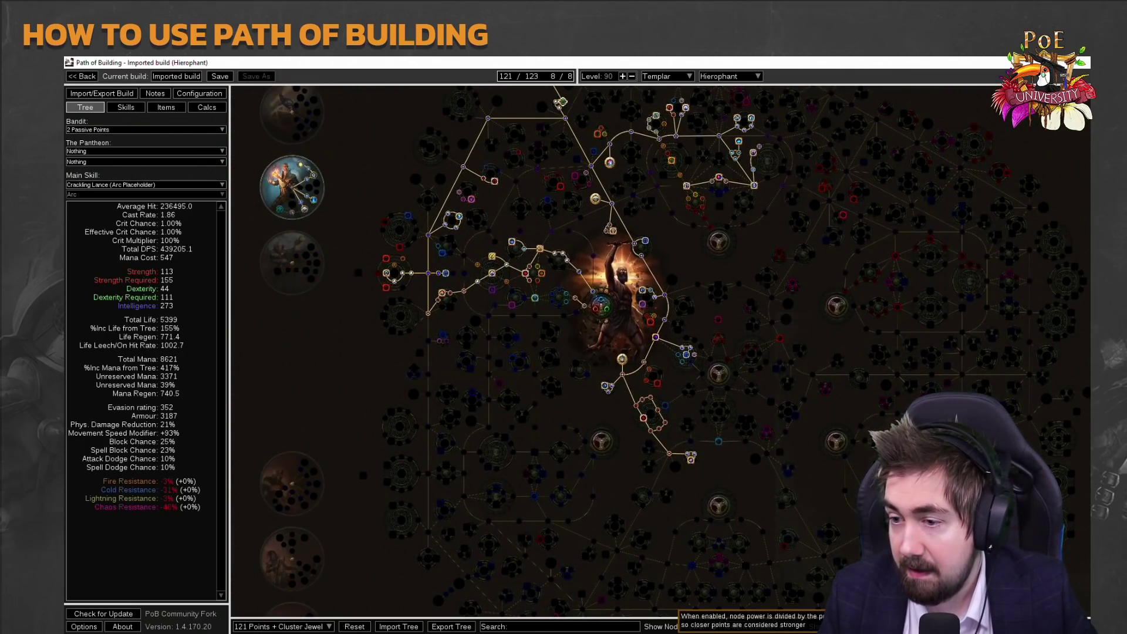
pyautogui.moveTo(629, 372); pyautogui.dragTo(582, 449)
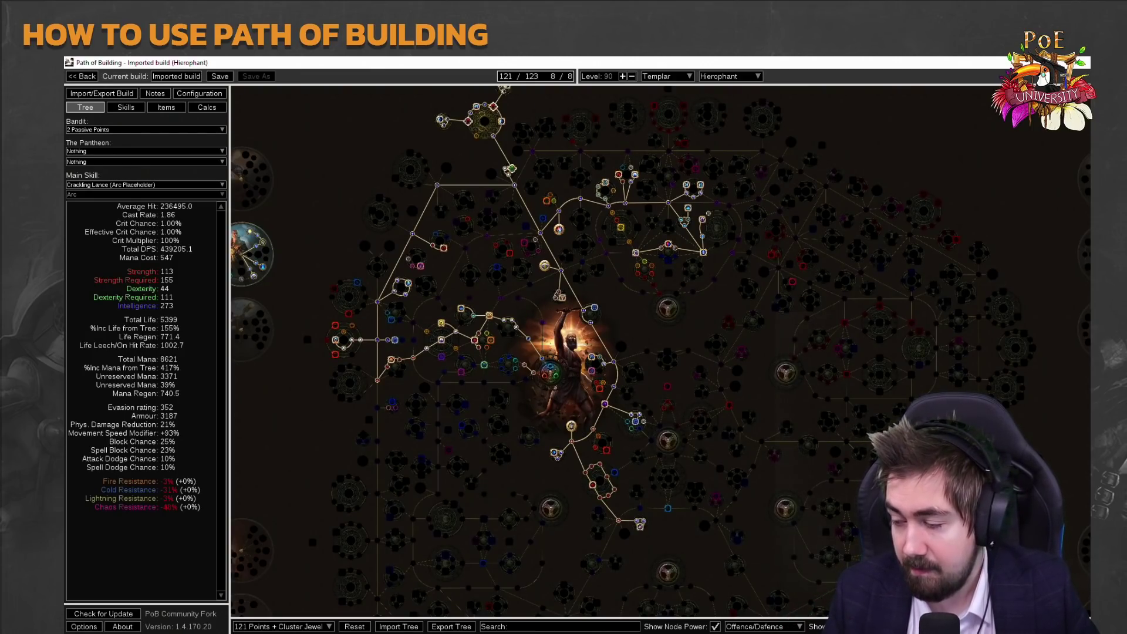
pyautogui.click(940, 626)
pyautogui.click(871, 627)
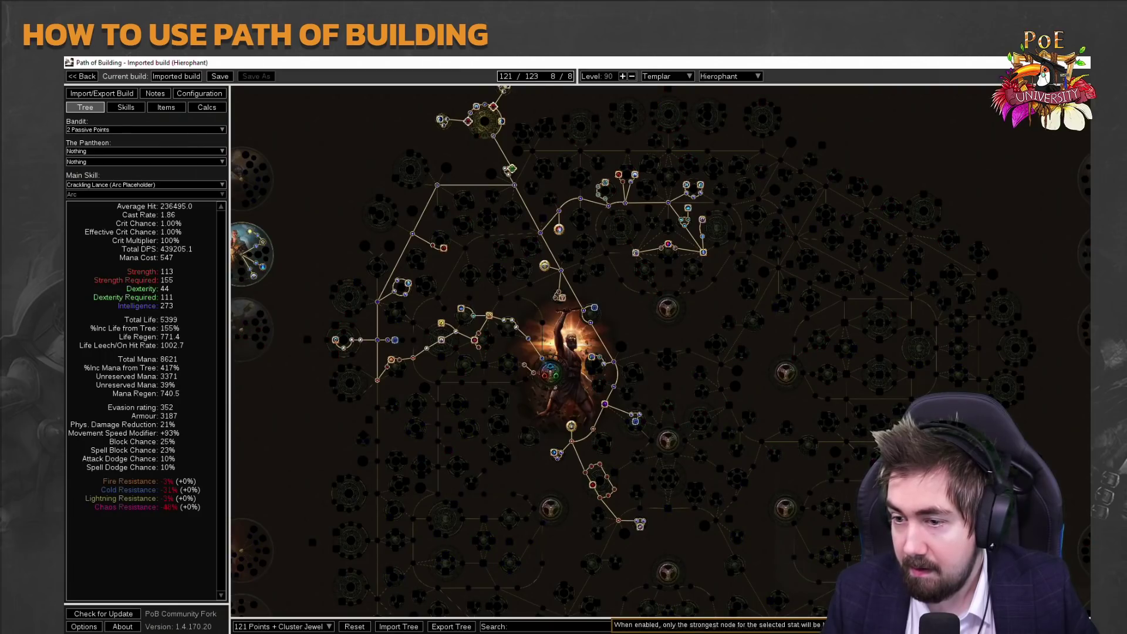
# Locate the red-highlighted strongest node at the lower end of the passive tree and examine its details.
pyautogui.moveTo(742, 461); pyautogui.dragTo(698, 288)
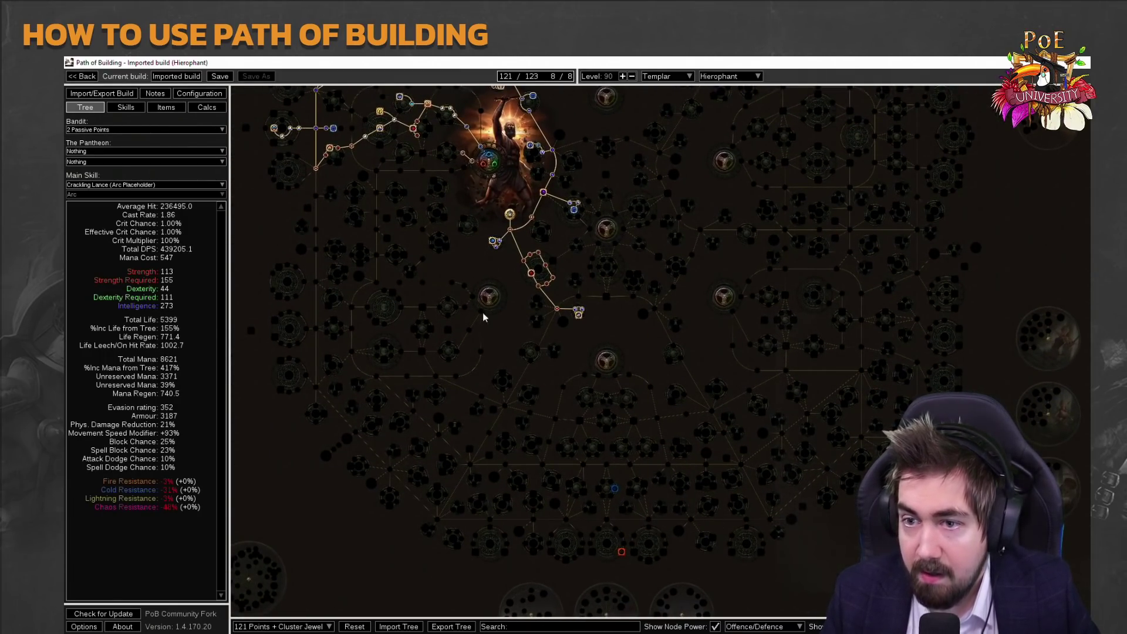
pyautogui.moveTo(483, 312); pyautogui.dragTo(477, 397)
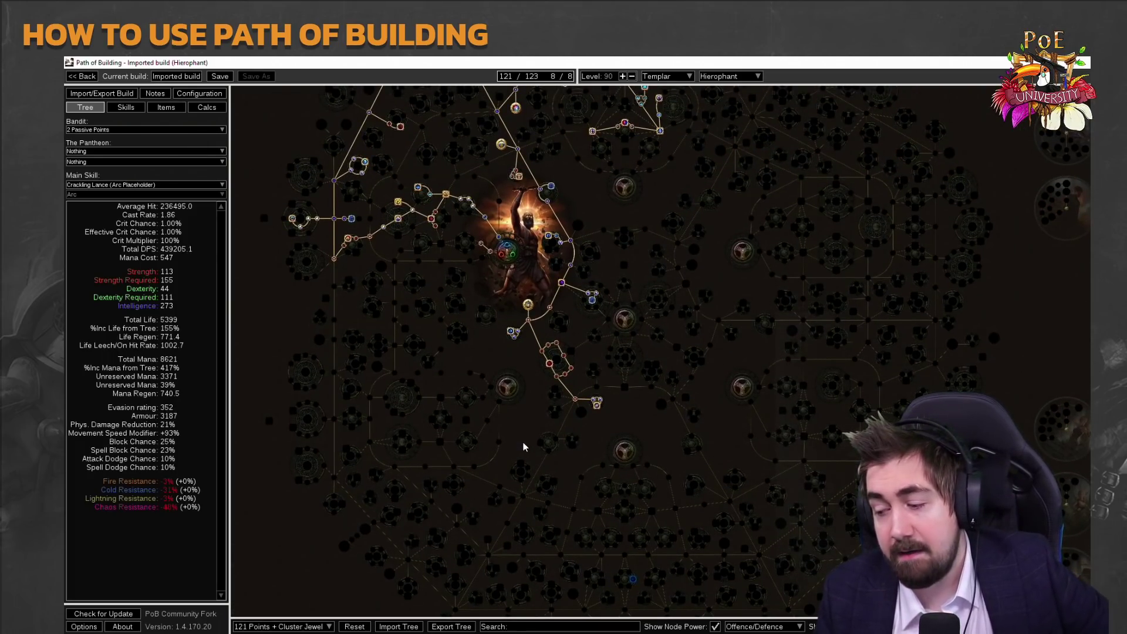
pyautogui.moveTo(529, 415); pyautogui.dragTo(474, 211)
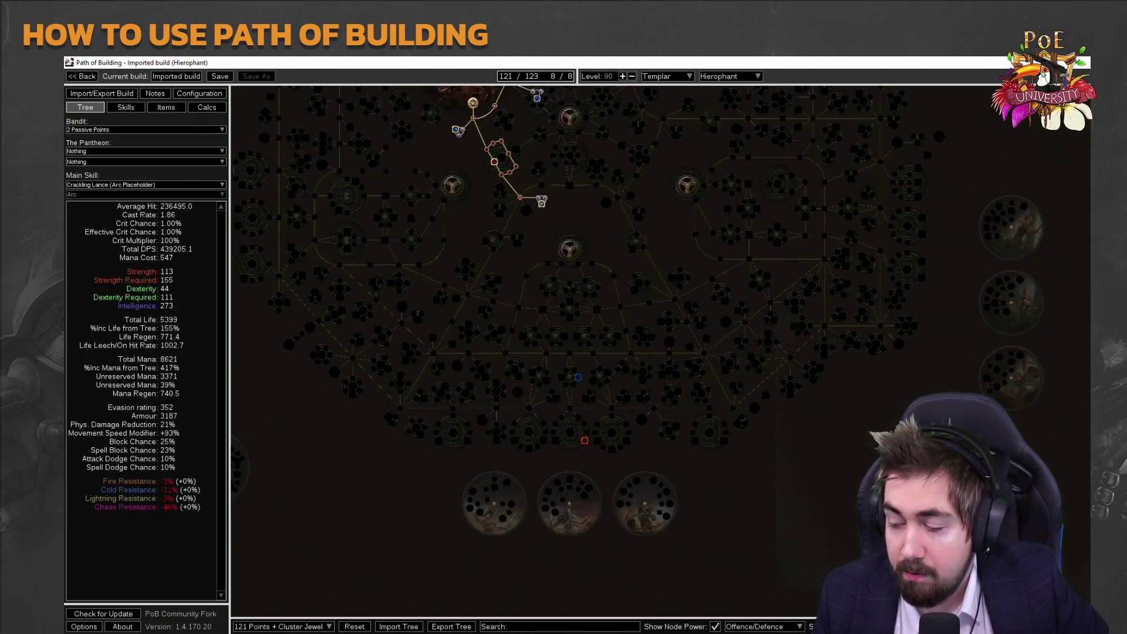
pyautogui.scroll(5, 582, 465)
pyautogui.moveTo(583, 455)
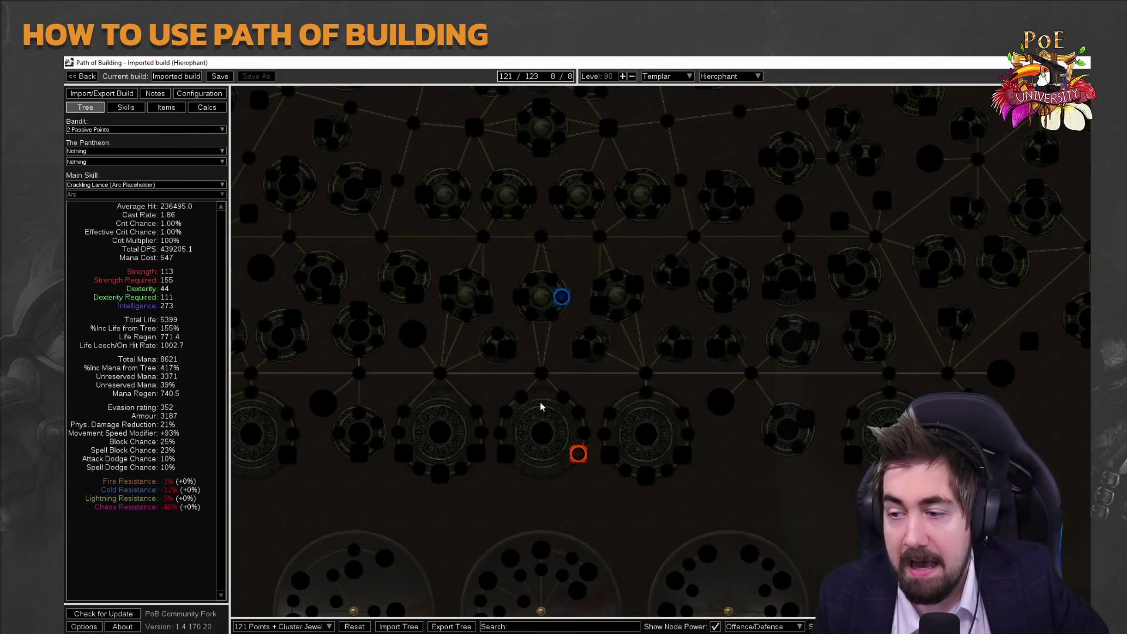
# Enable the use of Frenzy Charges in the build configuration and recheck the highlighted nodes on the passive tree.
pyautogui.click(199, 94)
pyautogui.click(364, 236)
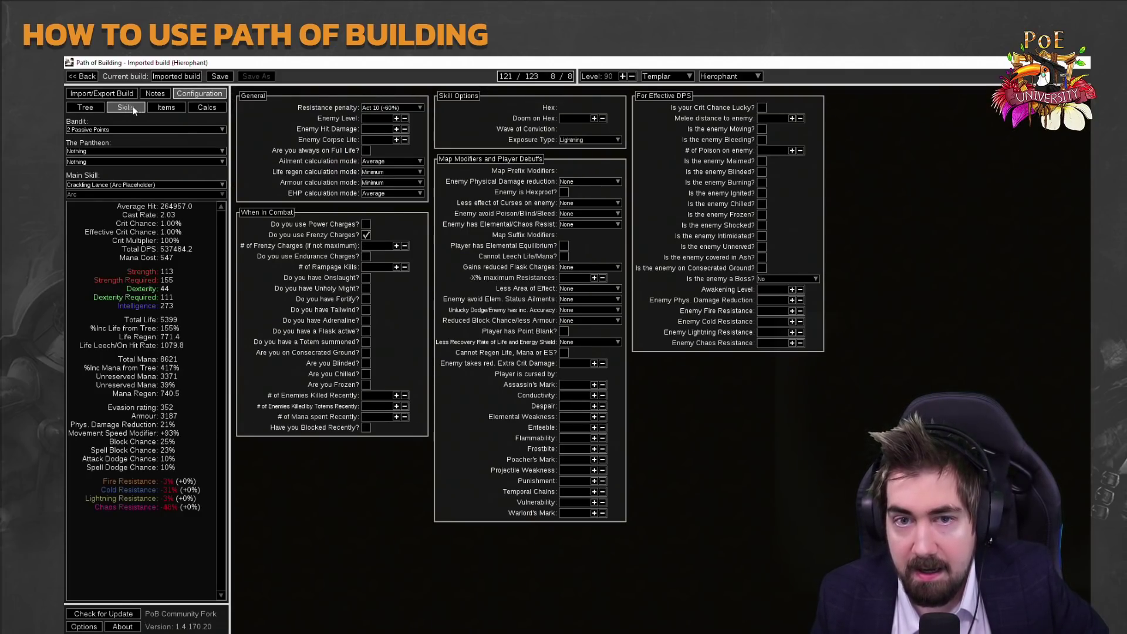
pyautogui.click(103, 110)
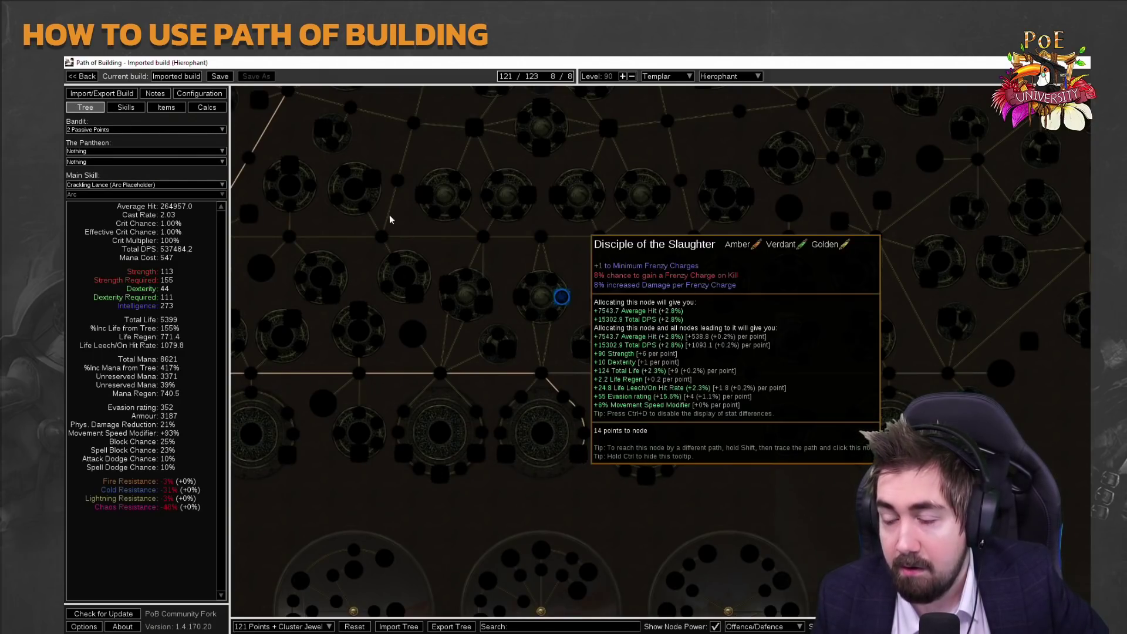
pyautogui.scroll(-2, 423, 181)
pyautogui.moveTo(466, 257); pyautogui.dragTo(504, 356)
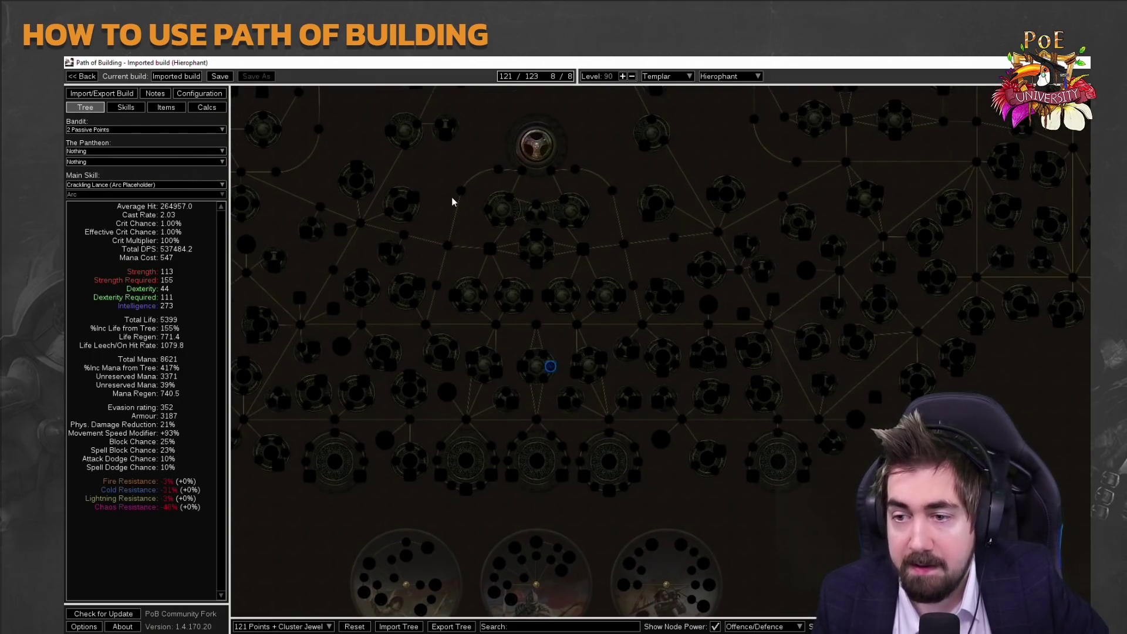
# Recheck the Frenzy Charges setting in the build configuration, and examine the Disciple of the Slaughter node at the lower end of the passive tree.
pyautogui.scroll(-3, 452, 197)
pyautogui.moveTo(456, 168); pyautogui.dragTo(538, 416)
pyautogui.moveTo(549, 229); pyautogui.dragTo(570, 426)
pyautogui.click(217, 94)
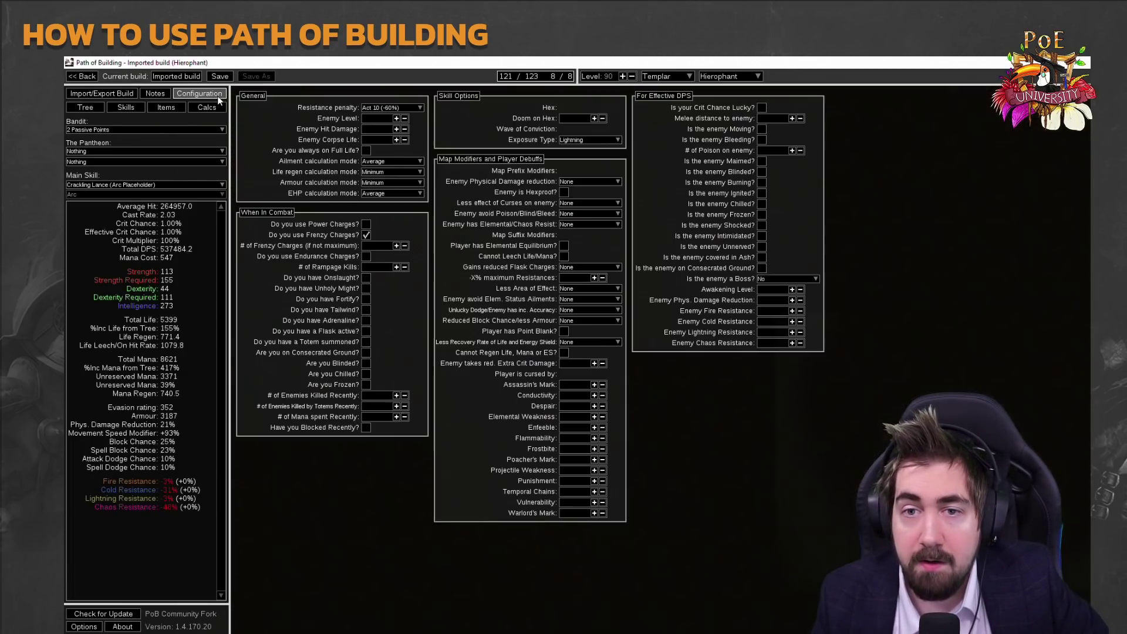
pyautogui.click(85, 106)
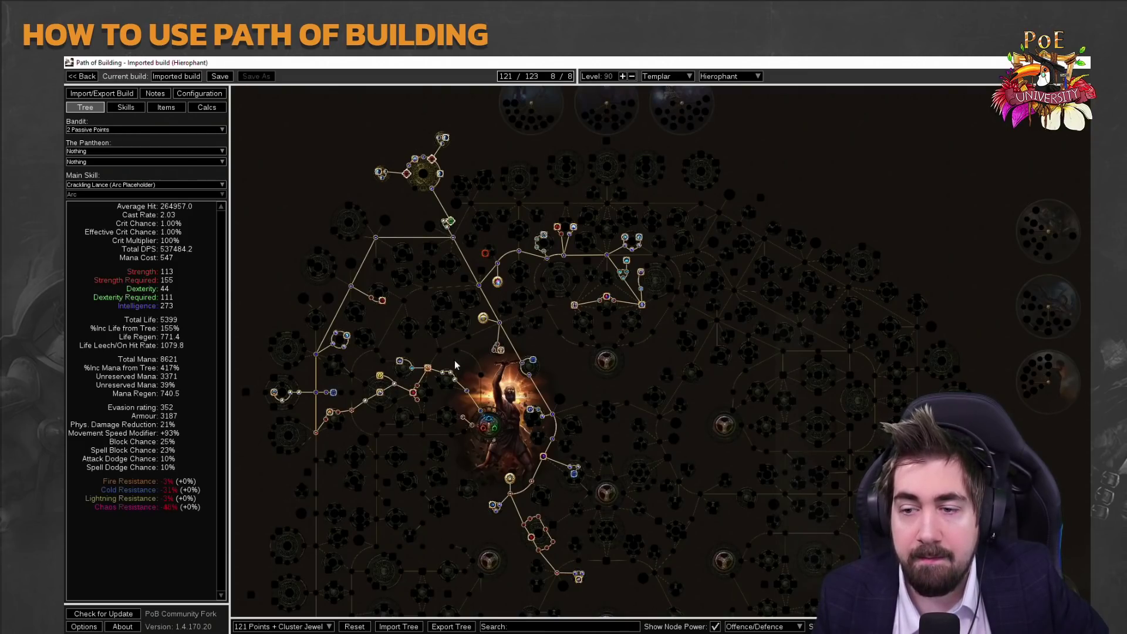
pyautogui.moveTo(455, 365); pyautogui.dragTo(415, 151)
pyautogui.moveTo(536, 378); pyautogui.dragTo(528, 299)
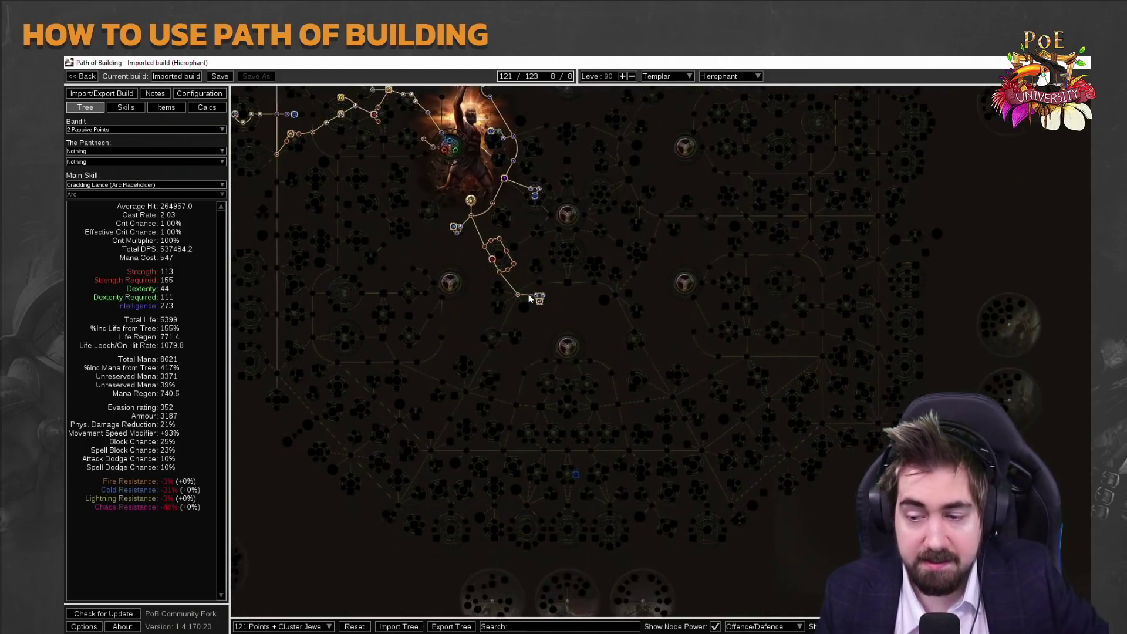
pyautogui.scroll(3, 534, 411)
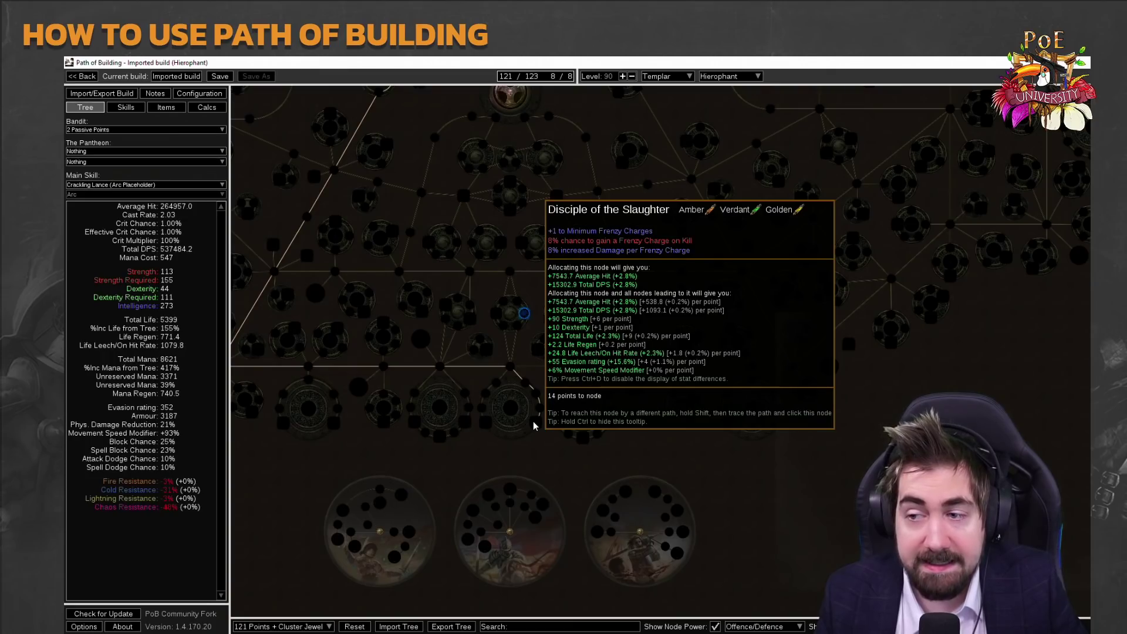
# Examine the red-highlighted Mental Rapidity node on the upper passive tree, with a look back at the build configuration in between.
pyautogui.scroll(-4, 400, 185)
pyautogui.scroll(5, 382, 179)
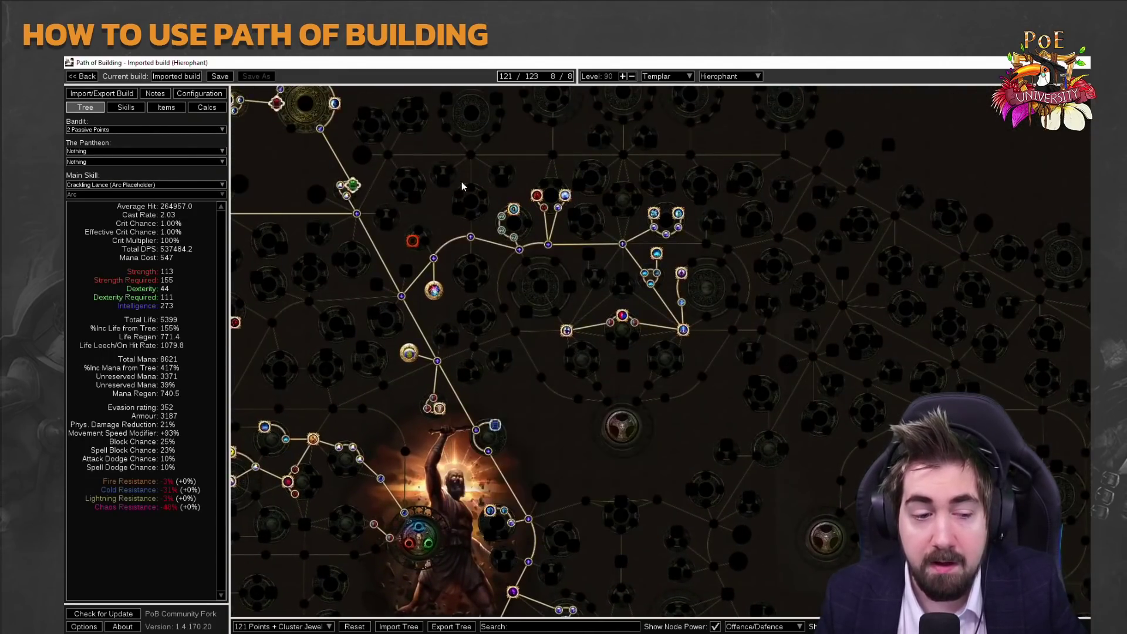
pyautogui.moveTo(461, 186); pyautogui.dragTo(471, 341)
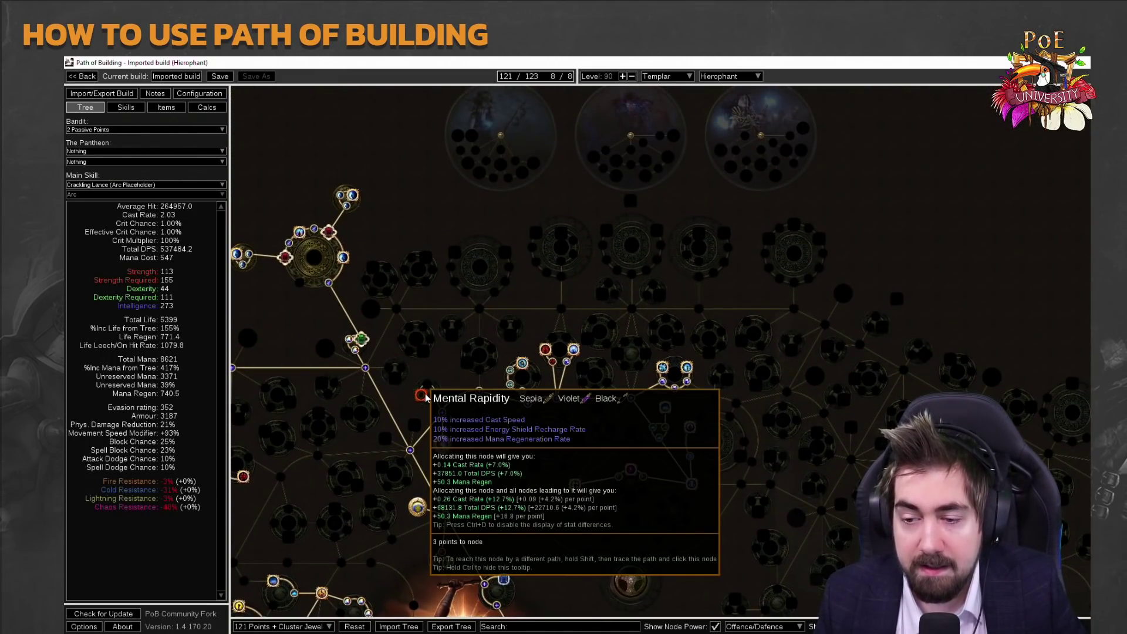
pyautogui.click(199, 93)
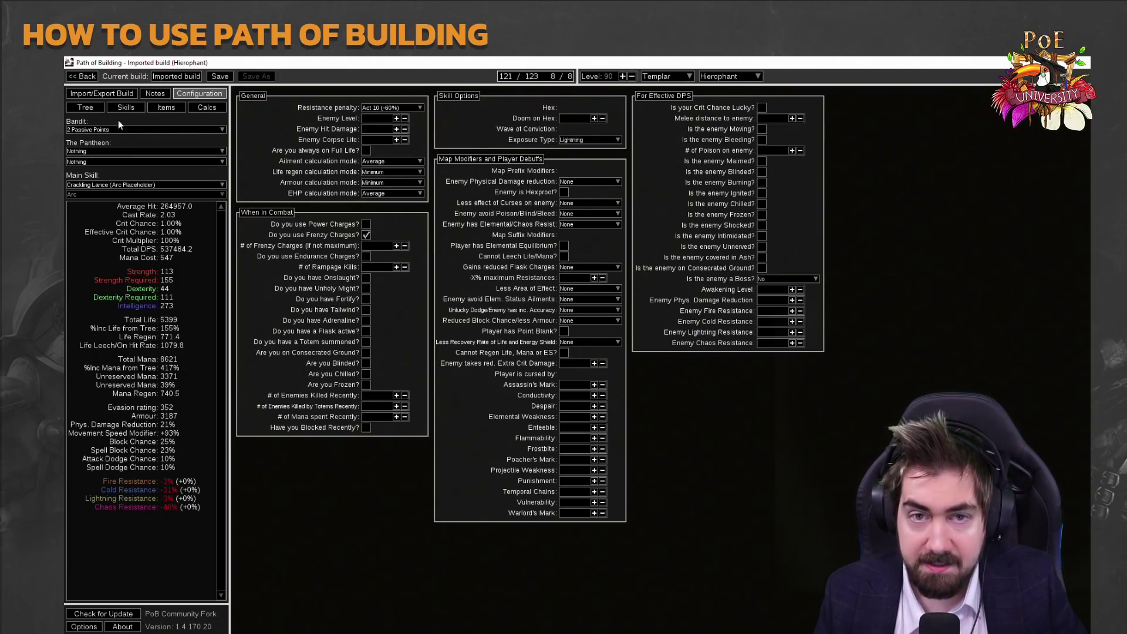
pyautogui.click(85, 107)
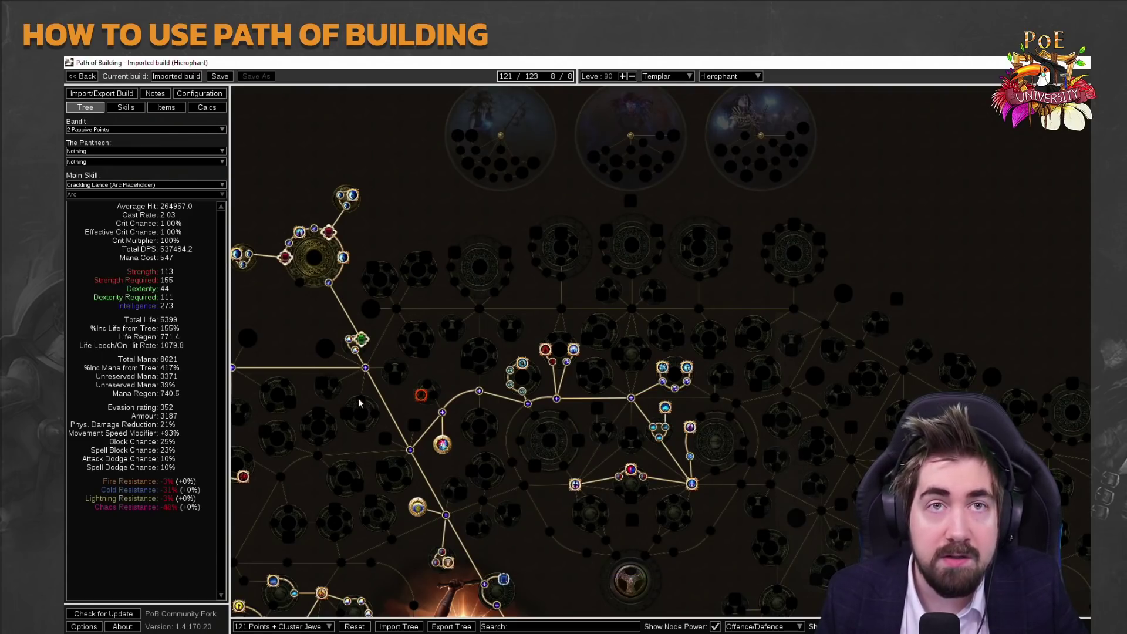
pyautogui.moveTo(300, 477); pyautogui.dragTo(380, 365)
pyautogui.moveTo(501, 287)
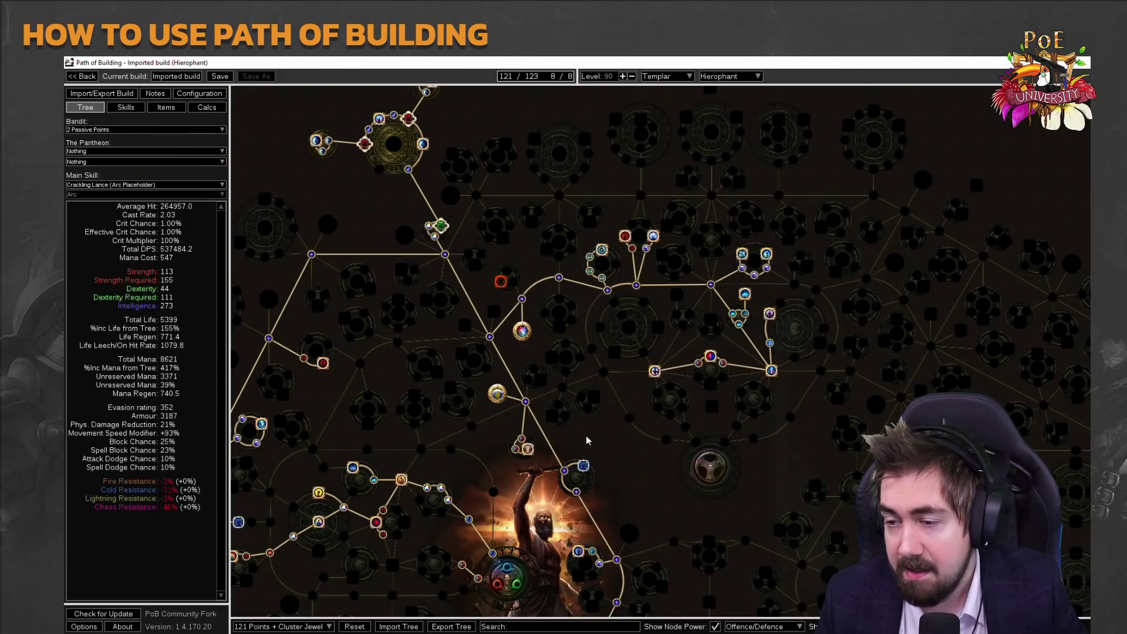
# Survey the Offence/Defence highlighting of all nodes across the passive tree, including the lower section.
pyautogui.moveTo(586, 435); pyautogui.dragTo(582, 321)
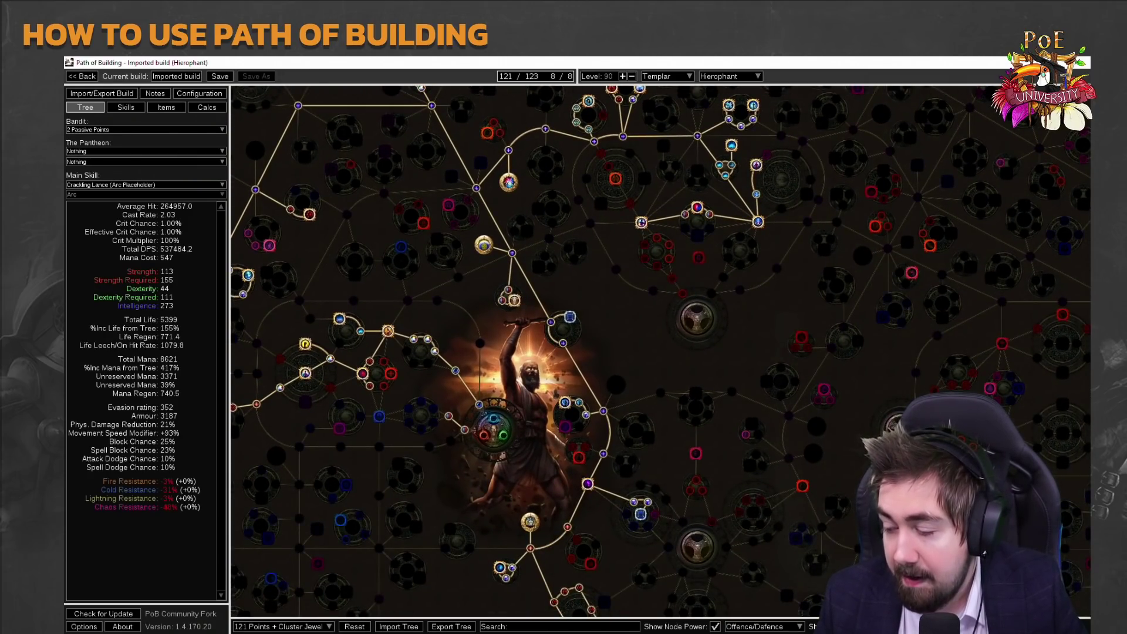
pyautogui.scroll(-6, 697, 464)
pyautogui.moveTo(698, 463); pyautogui.dragTo(527, 311)
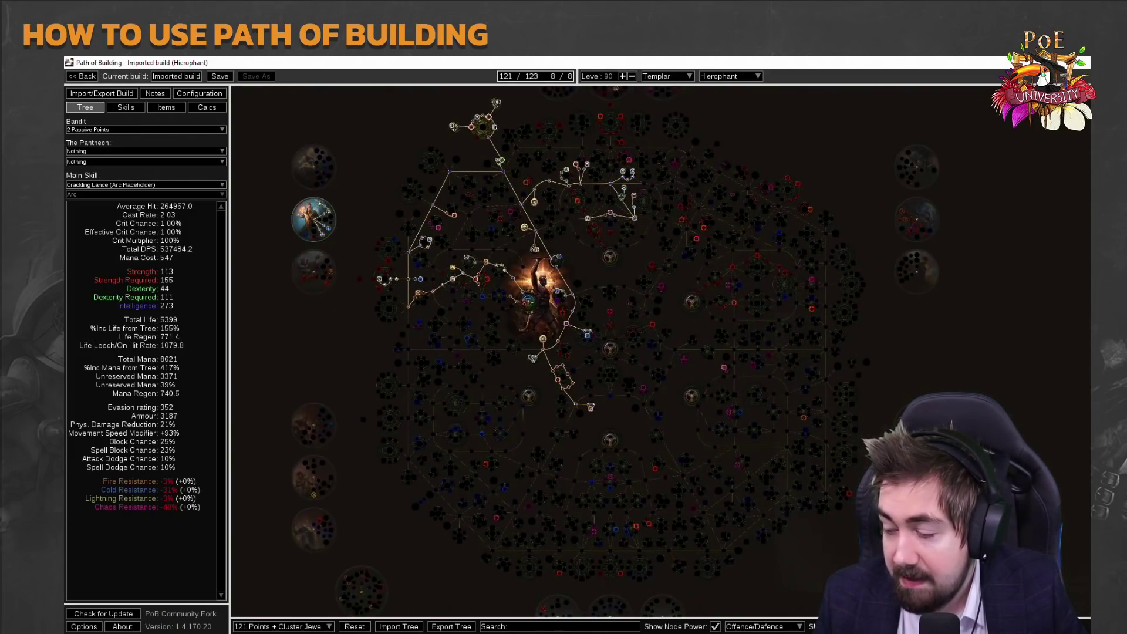
pyautogui.moveTo(569, 358); pyautogui.dragTo(509, 259)
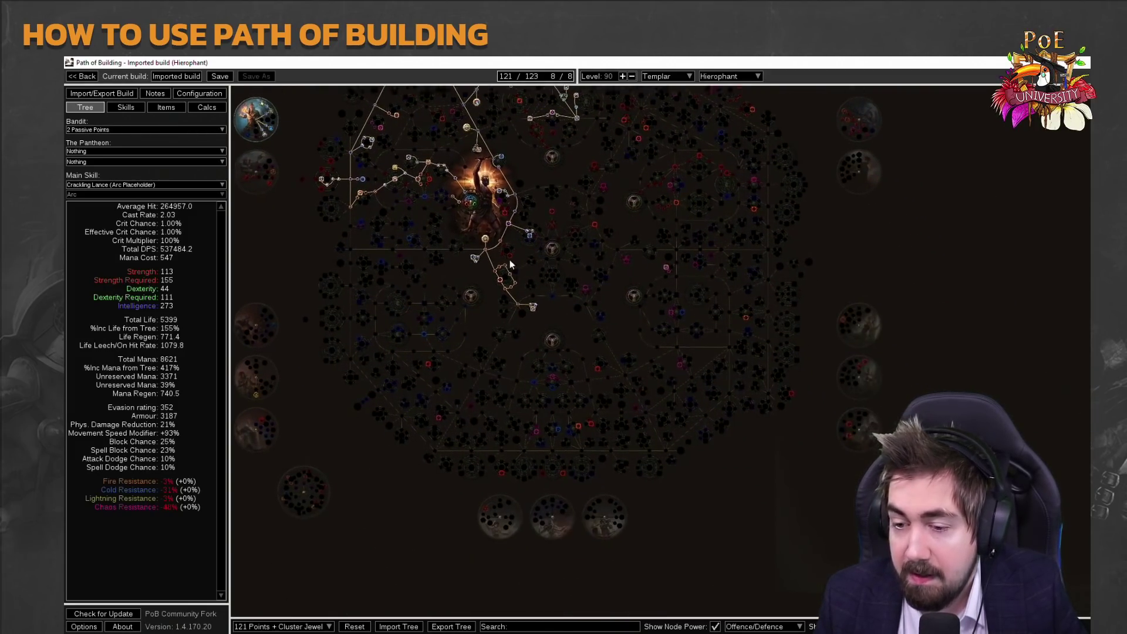
pyautogui.scroll(6, 510, 260)
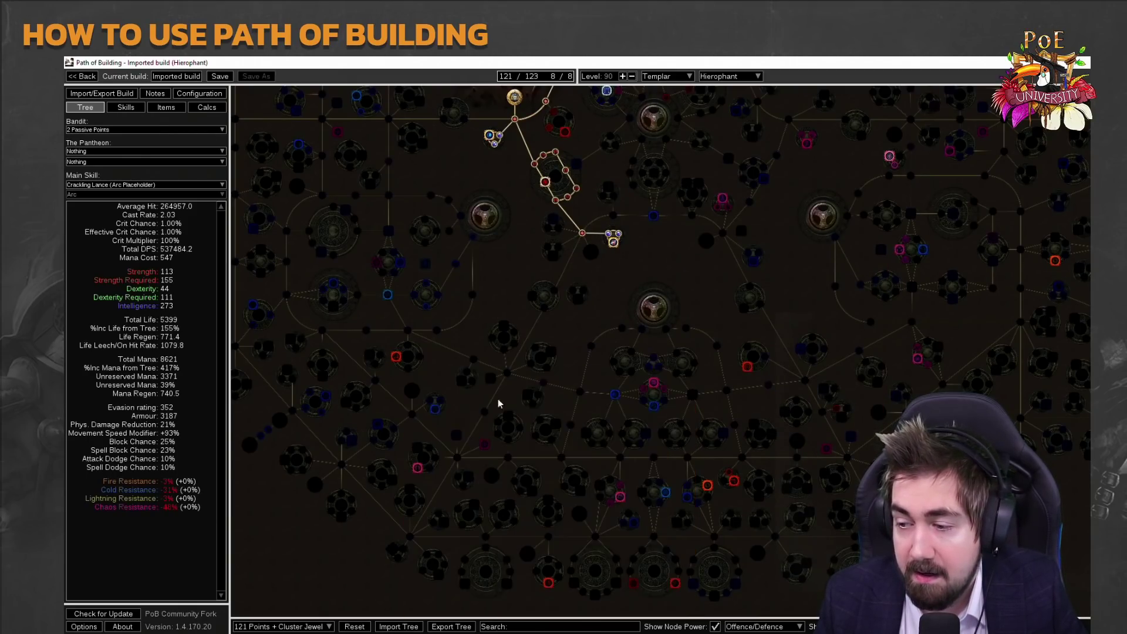
pyautogui.moveTo(397, 357)
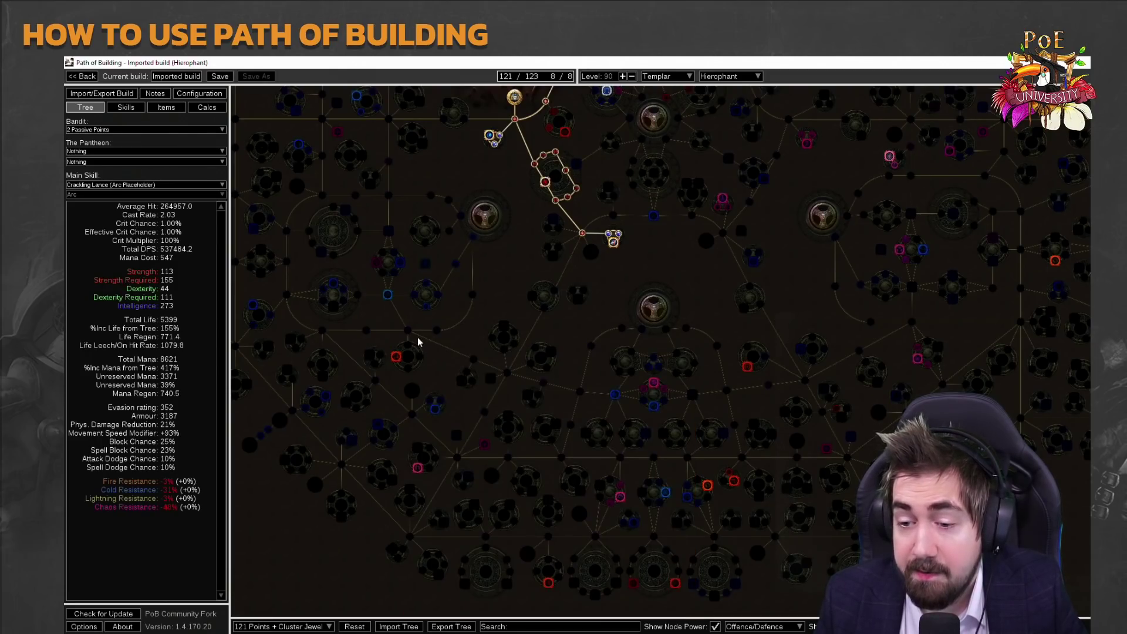
# Compare the details of highlighted nodes around the tree, including Redemption, Mental Rapidity and a distant Damage Over Time node.
pyautogui.moveTo(455, 309); pyautogui.dragTo(444, 497)
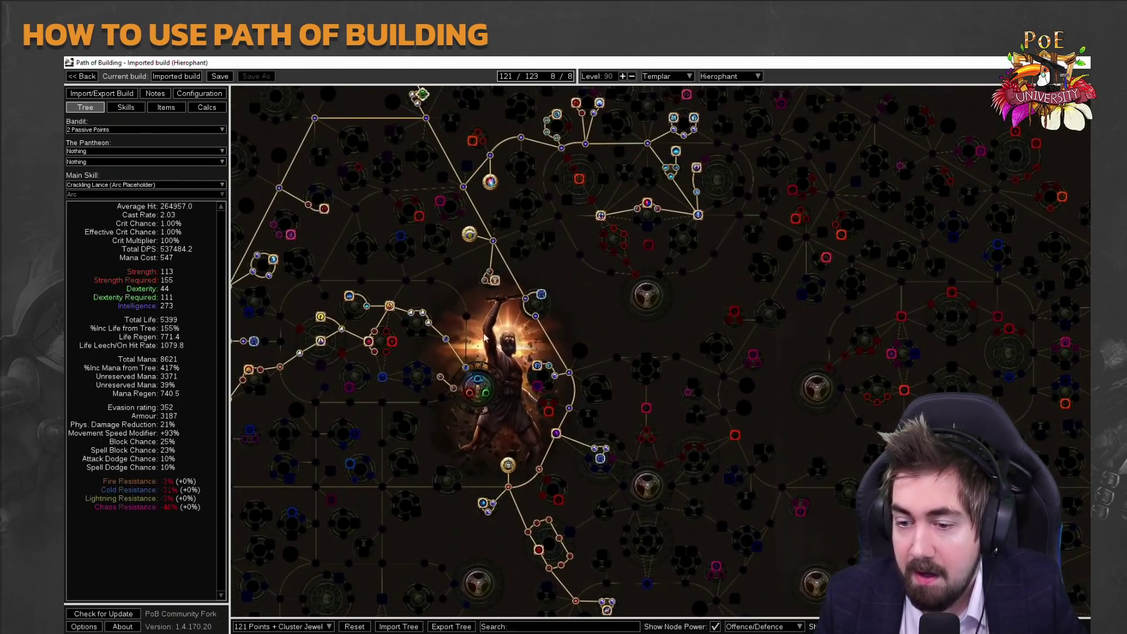
pyautogui.moveTo(429, 255); pyautogui.dragTo(564, 437)
pyautogui.moveTo(319, 426)
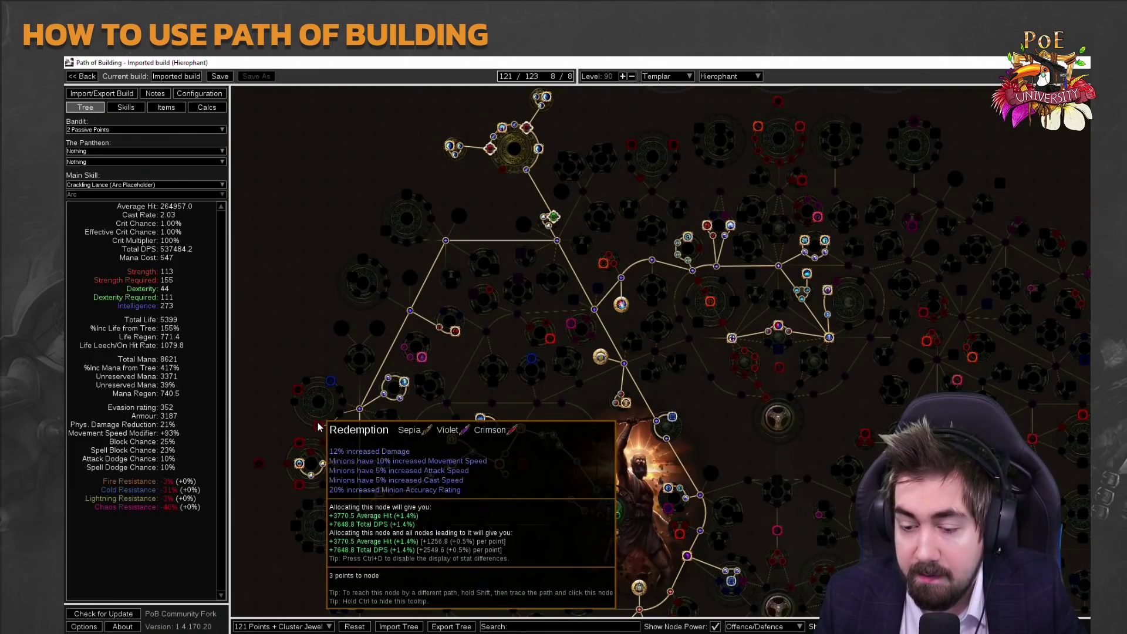
pyautogui.moveTo(619, 377); pyautogui.dragTo(482, 430)
pyautogui.moveTo(473, 318)
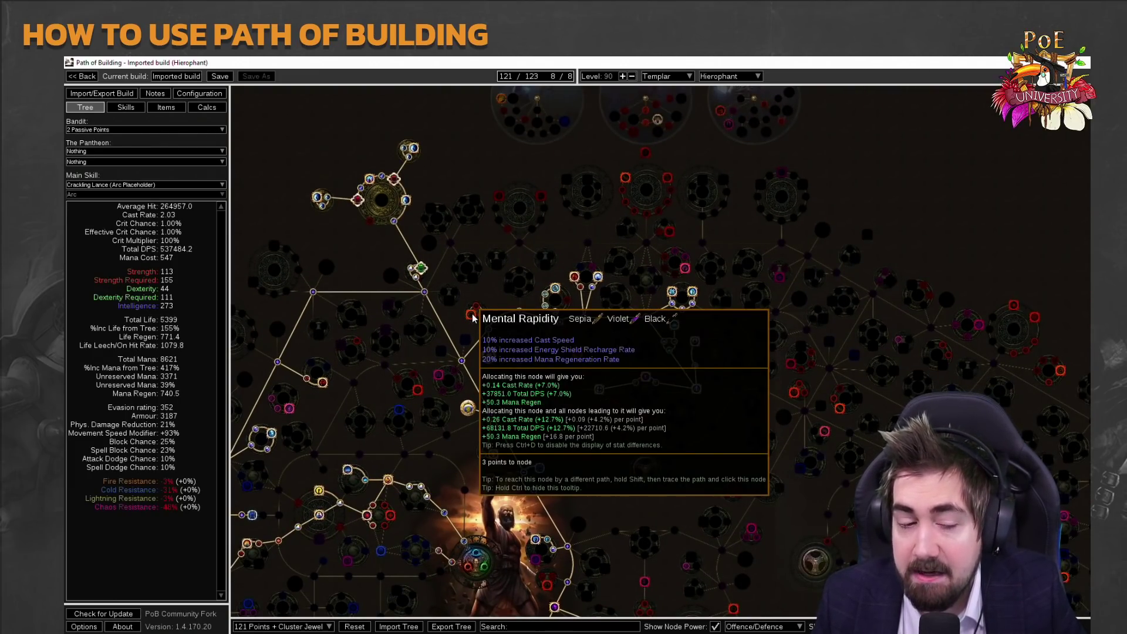
pyautogui.moveTo(607, 435); pyautogui.dragTo(444, 347)
pyautogui.moveTo(417, 270)
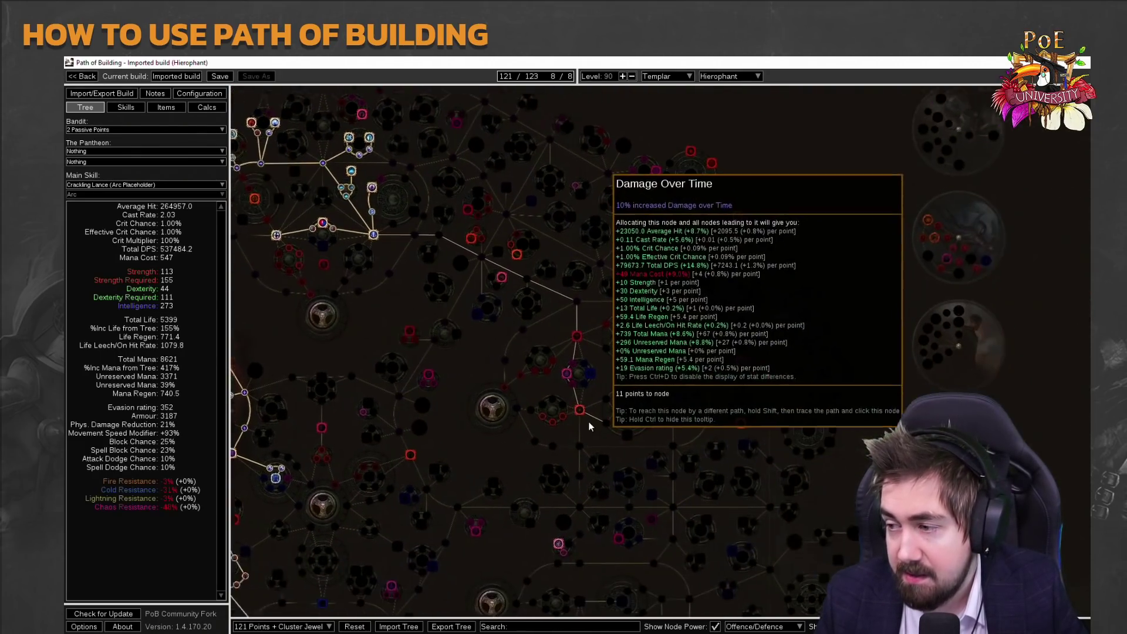
pyautogui.moveTo(915, 288); pyautogui.dragTo(711, 221)
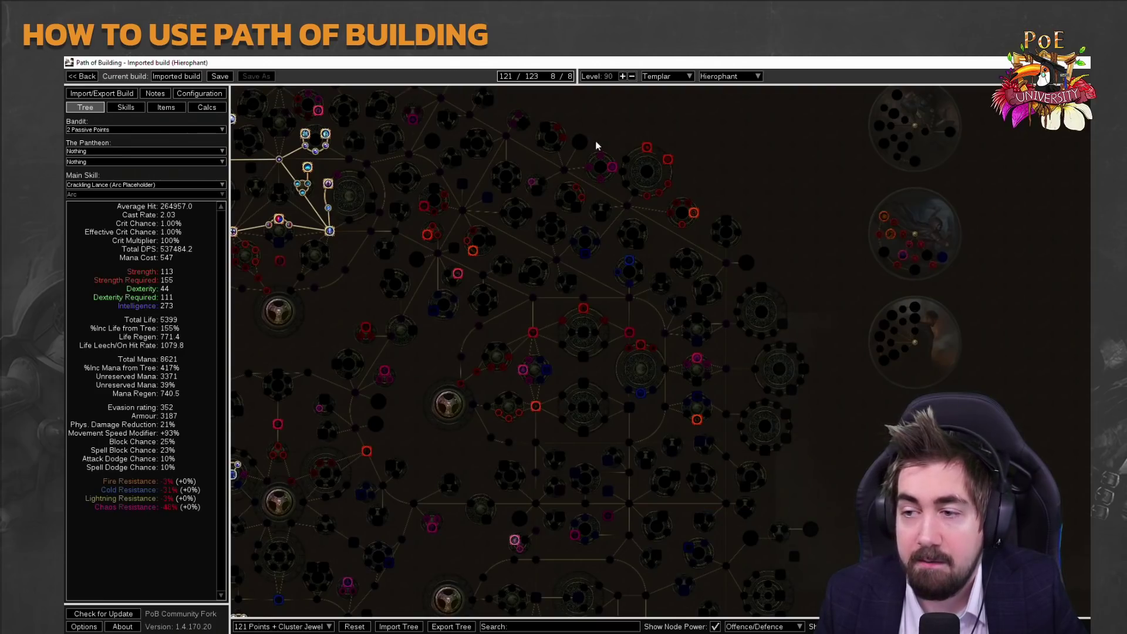
pyautogui.moveTo(428, 238)
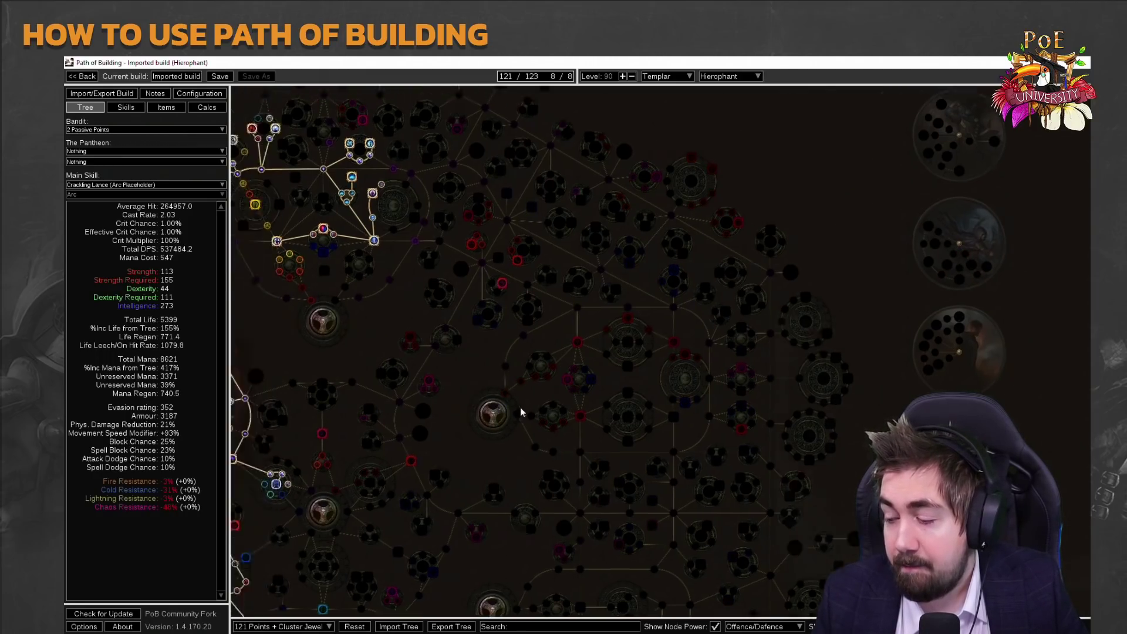
# Examine the per-point node power highlighting across the tree, comparing nodes near the build's path with the distant Fervour node.
pyautogui.moveTo(520, 407); pyautogui.dragTo(629, 366)
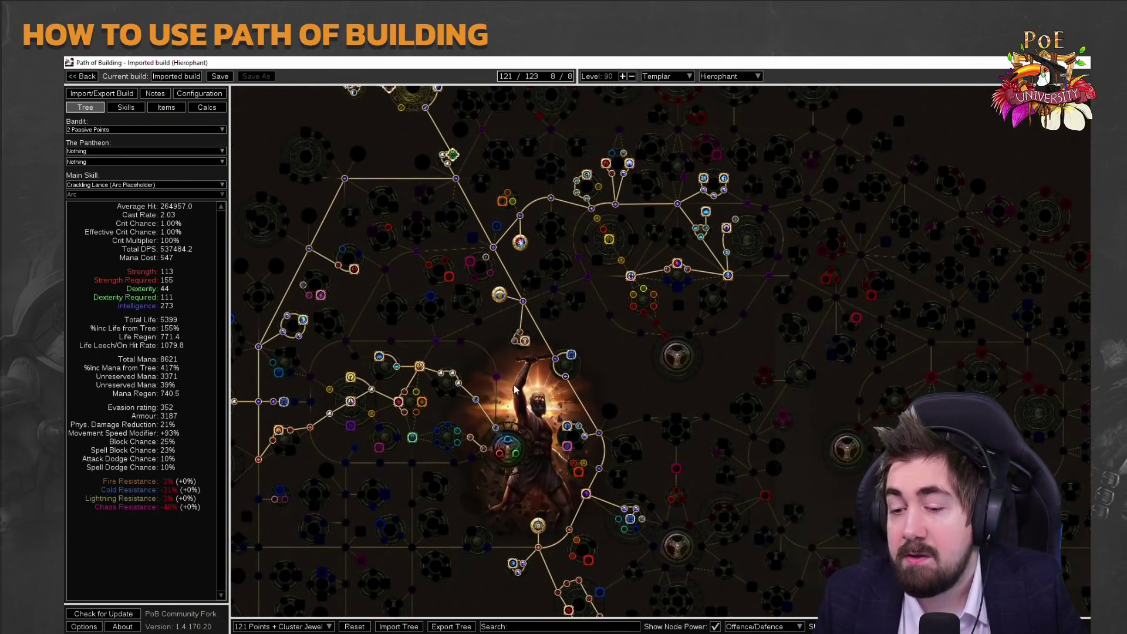
pyautogui.moveTo(425, 502); pyautogui.dragTo(536, 354)
pyautogui.scroll(-5, 536, 353)
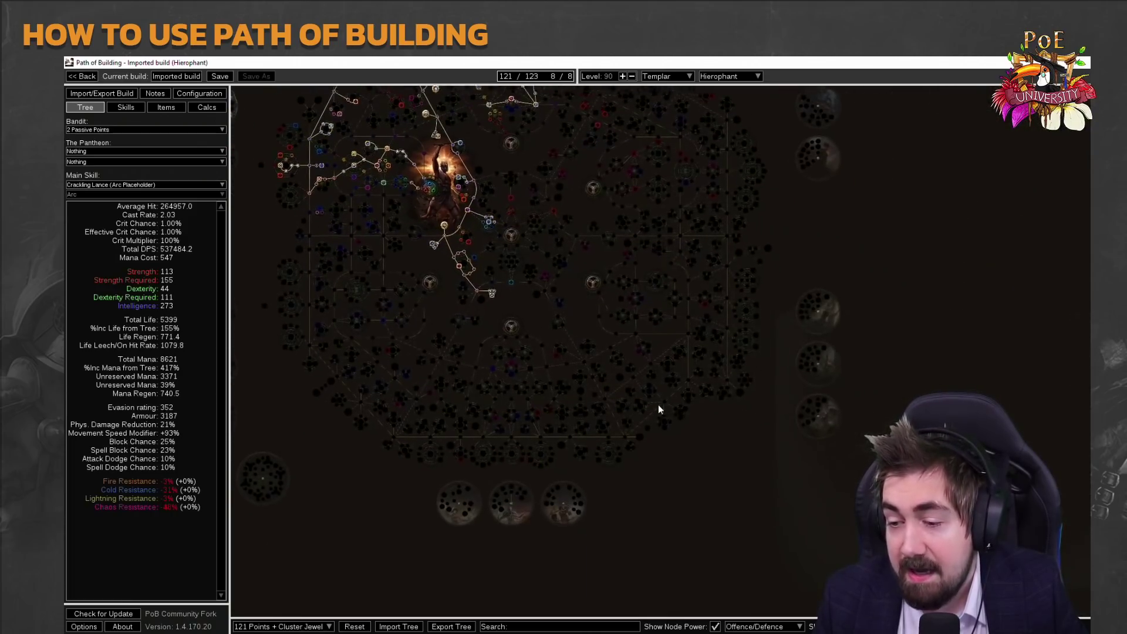
pyautogui.scroll(5, 689, 287)
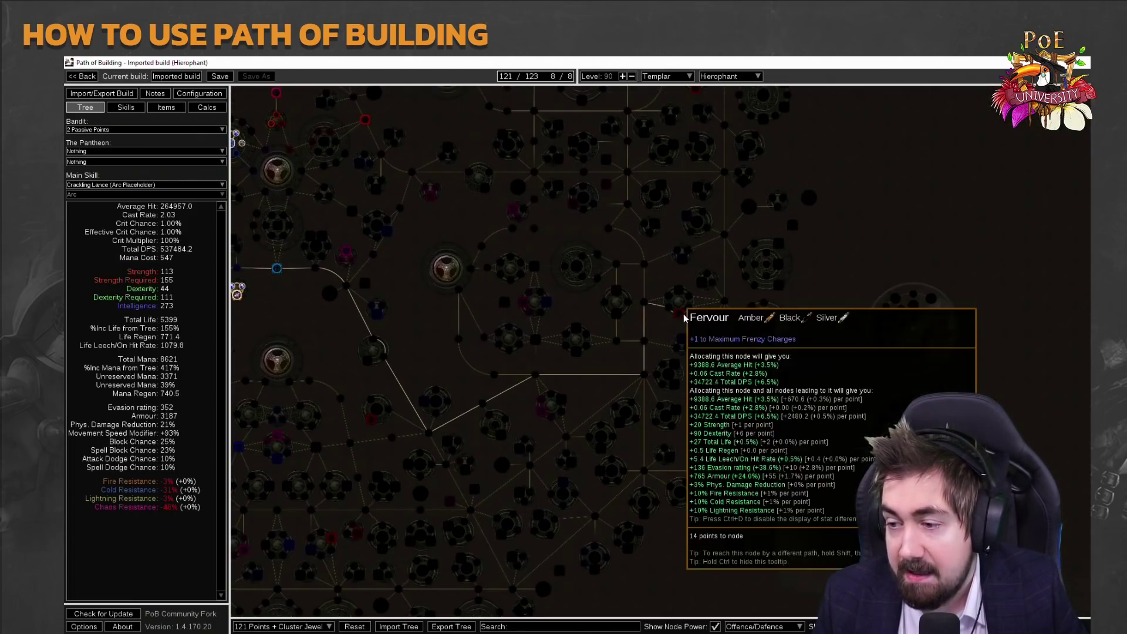
pyautogui.scroll(-3, 533, 319)
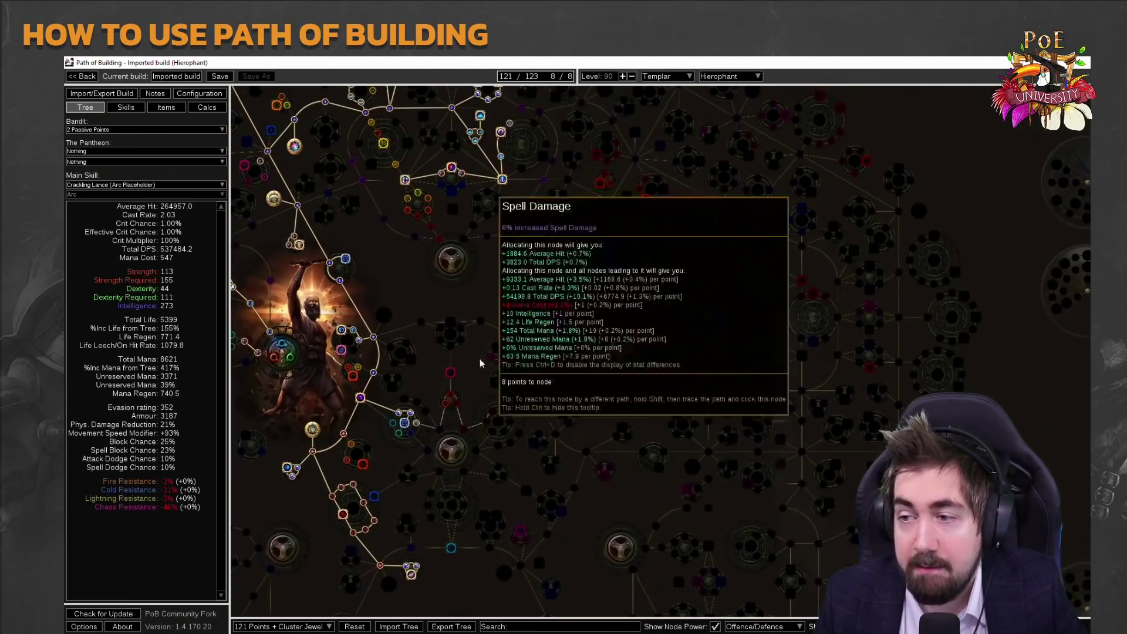
# Inspect the per-point highlighted nodes close to the allocated path, including the Lightning Damage node and the clusters on the western side.
pyautogui.moveTo(481, 358); pyautogui.dragTo(657, 403)
pyautogui.scroll(2, 474, 212)
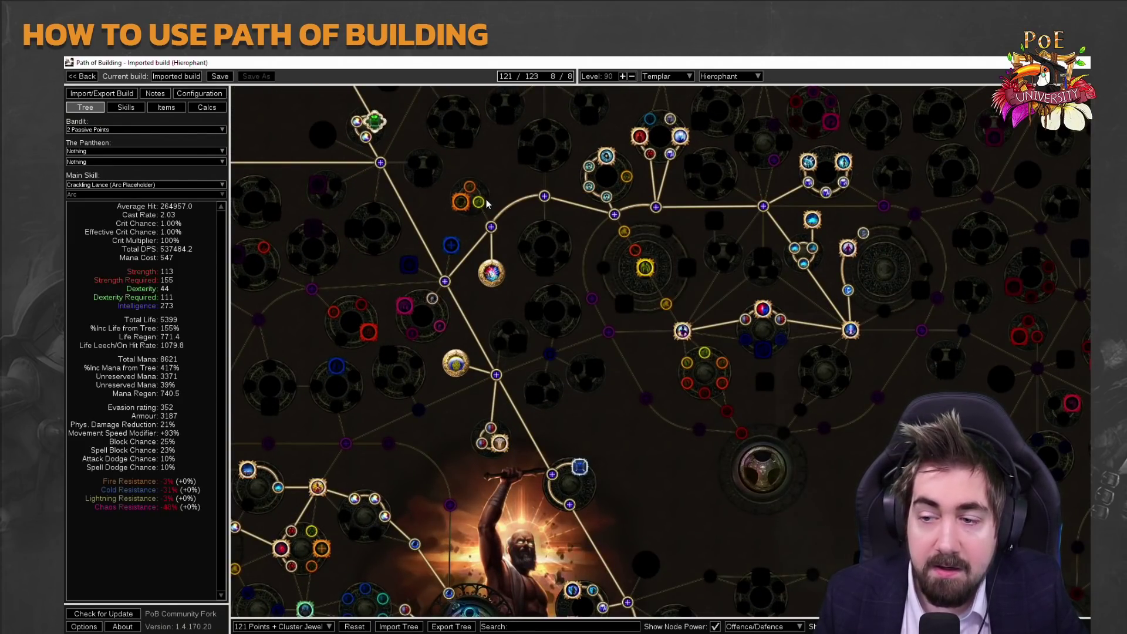
pyautogui.moveTo(473, 193)
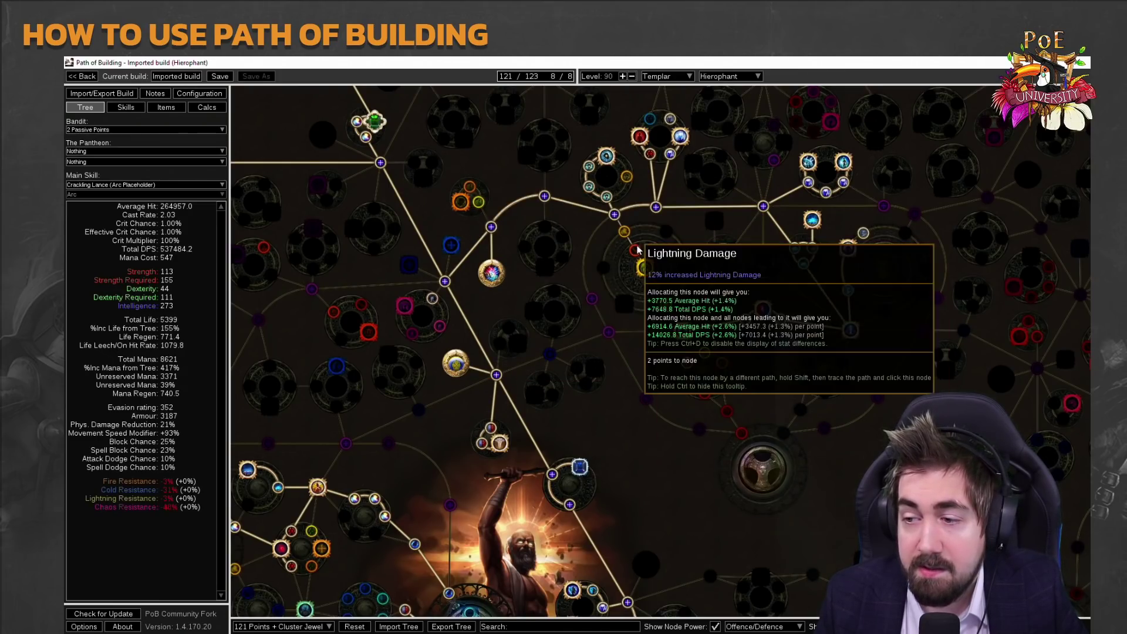
pyautogui.scroll(-2, 540, 308)
pyautogui.moveTo(517, 335); pyautogui.dragTo(631, 238)
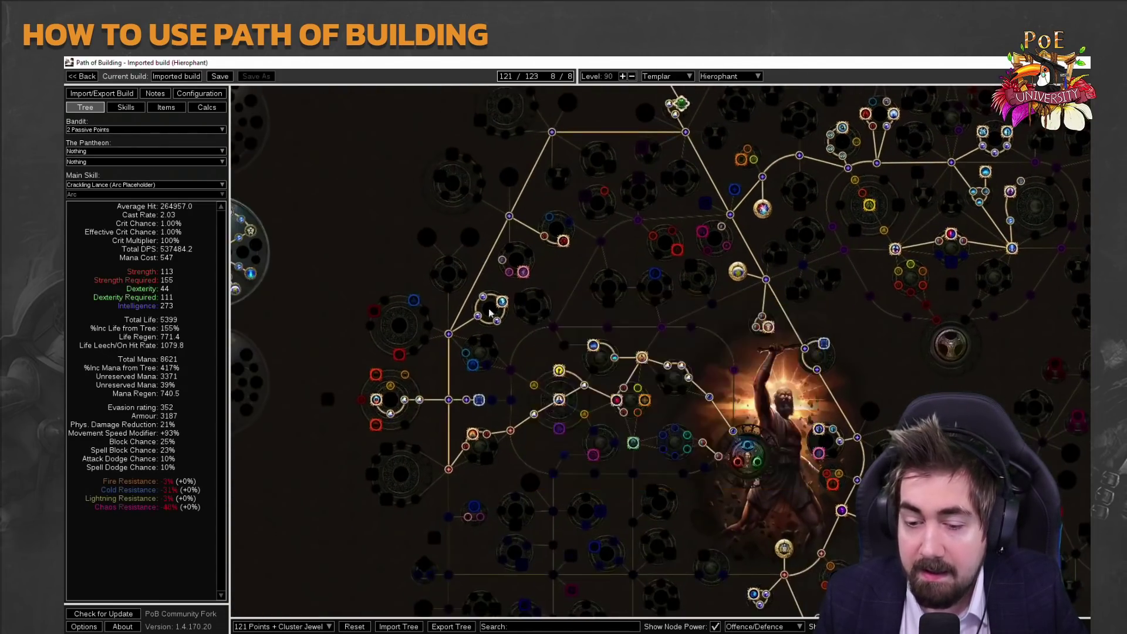
pyautogui.moveTo(379, 376)
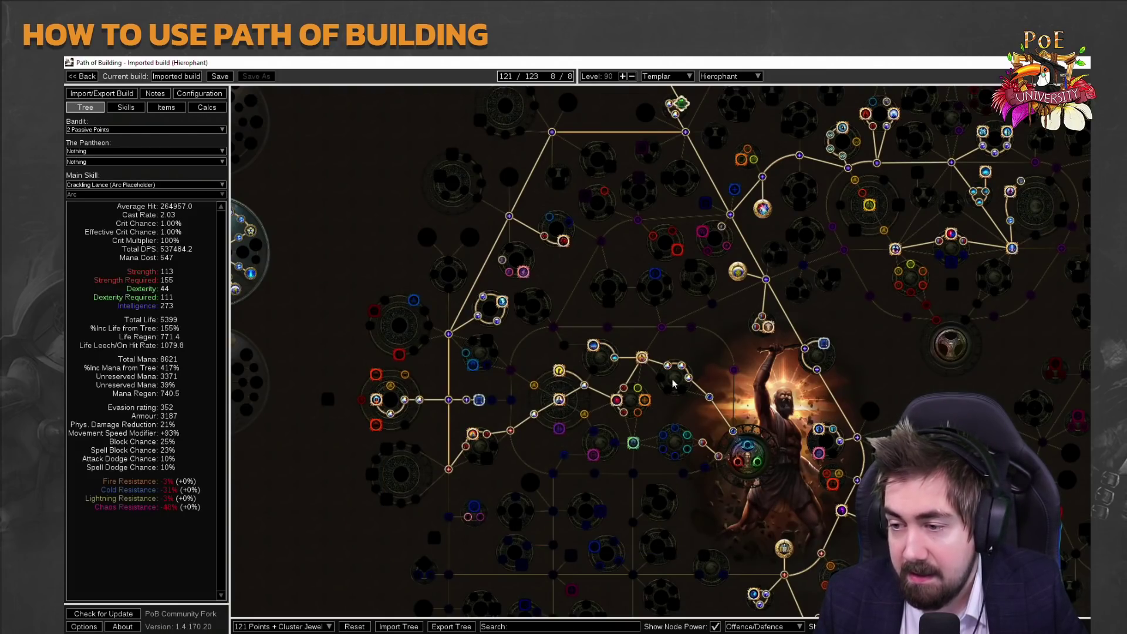
pyautogui.scroll(-5, 573, 307)
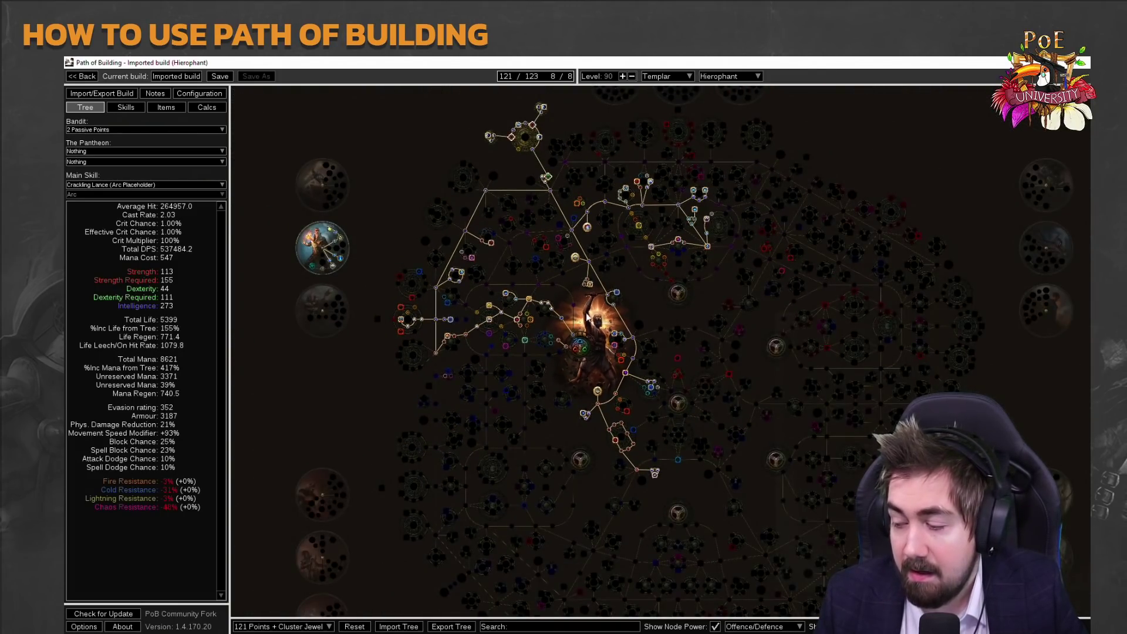
# Try to view the node power report for the Offence/Defence measure, switching node power off and on again between attempts.
pyautogui.click(813, 627)
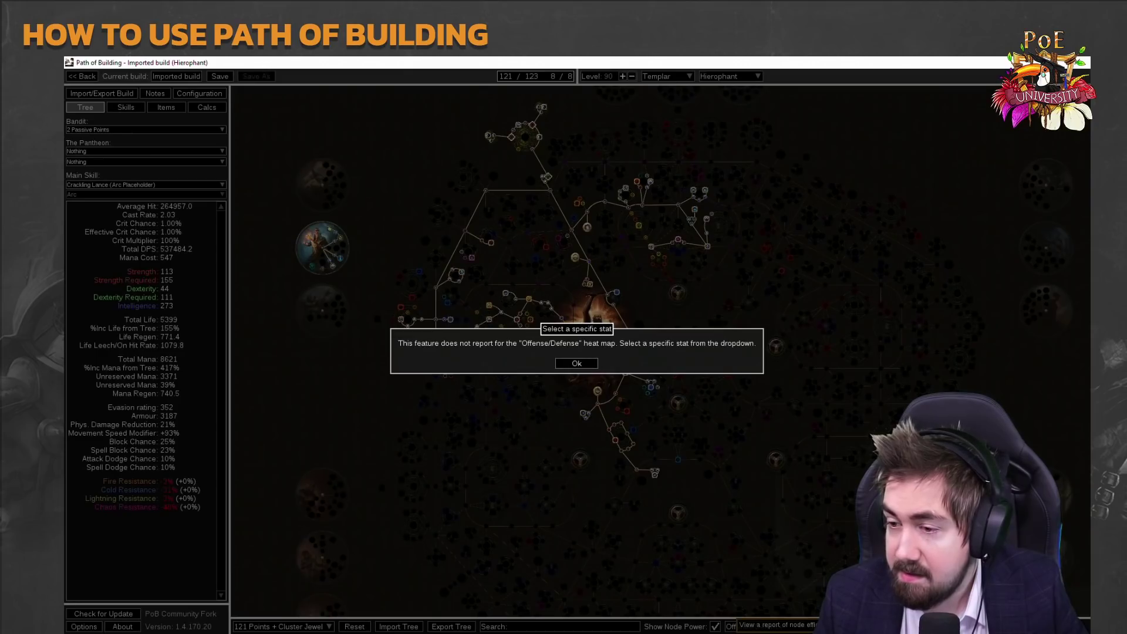
pyautogui.click(576, 363)
pyautogui.moveTo(584, 364); pyautogui.dragTo(411, 394)
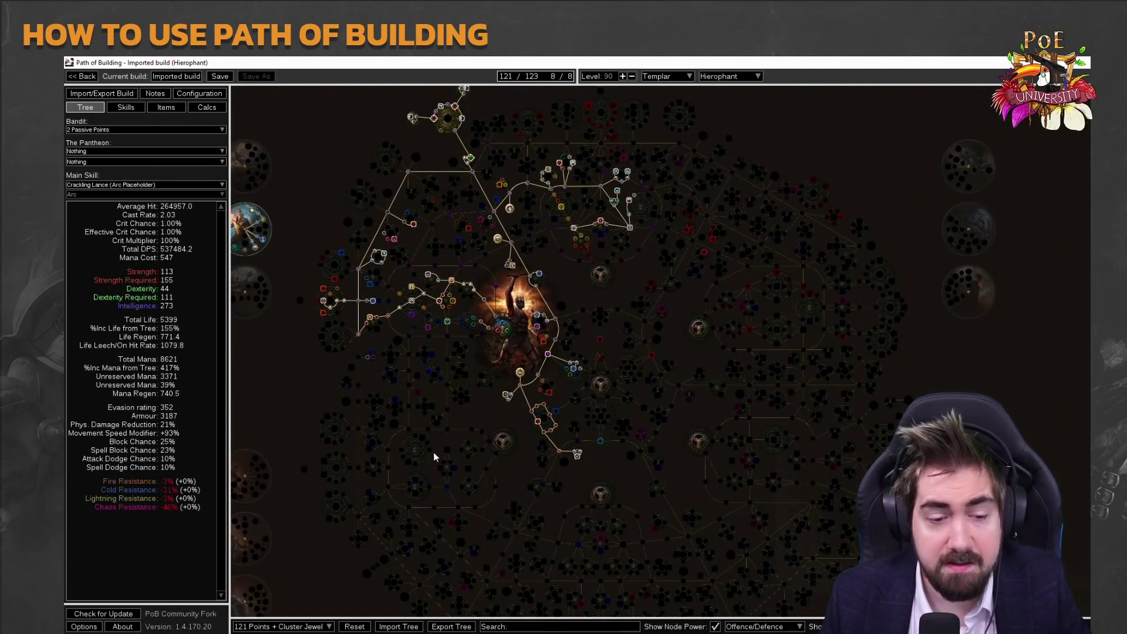
pyautogui.click(716, 627)
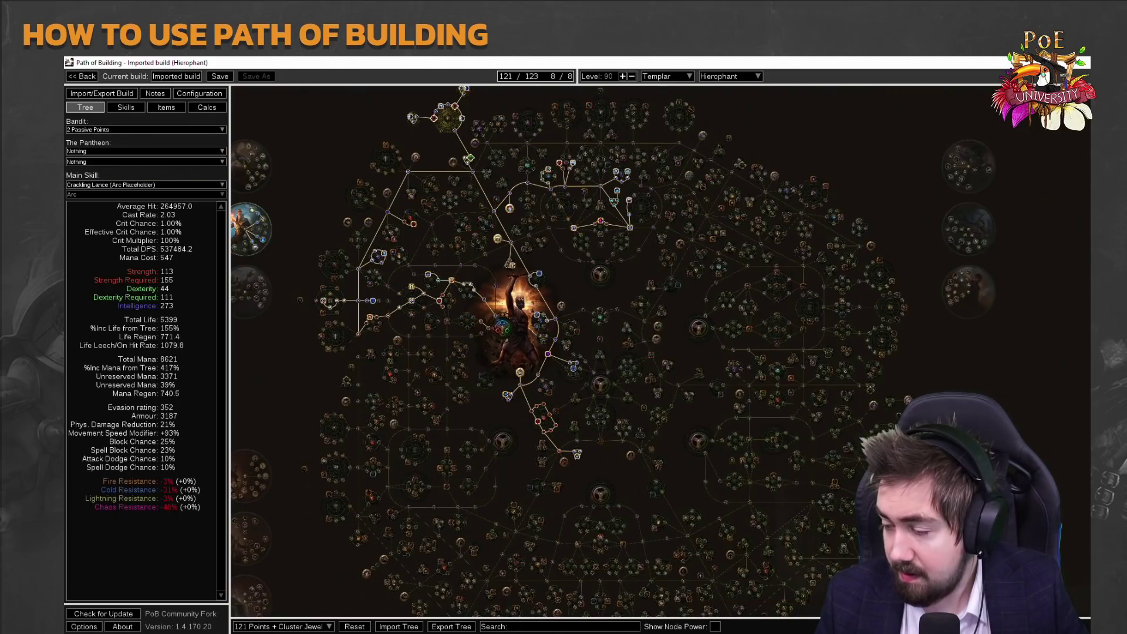
pyautogui.click(715, 627)
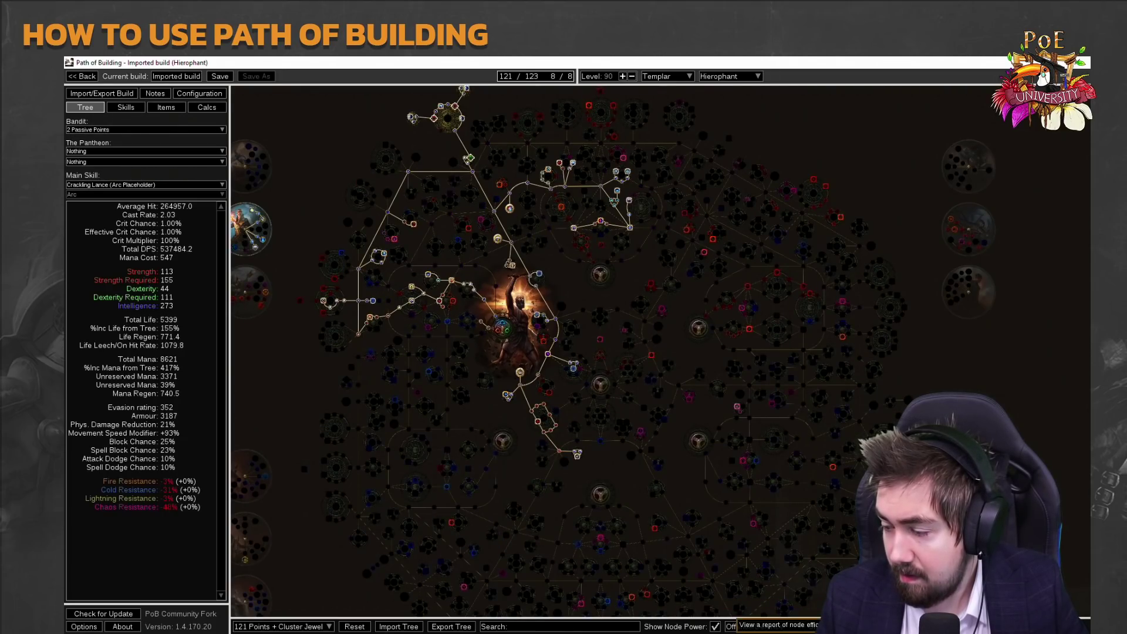
pyautogui.click(816, 626)
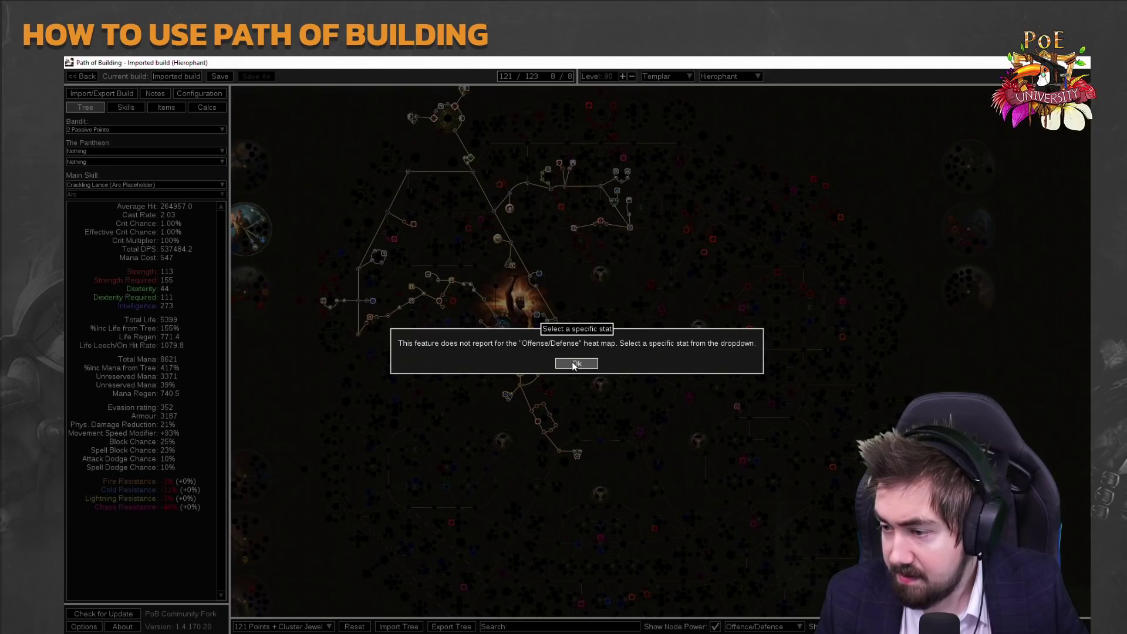
pyautogui.click(576, 363)
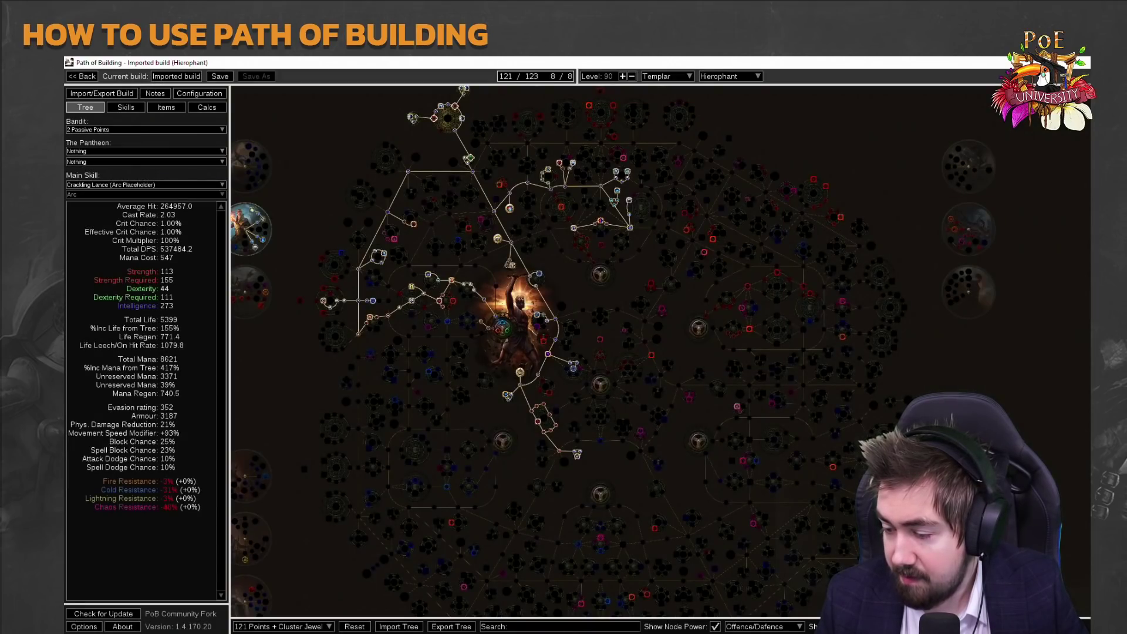
# Set the node power measure to Total DPS and review its power report with cluster notables included.
pyautogui.click(778, 627)
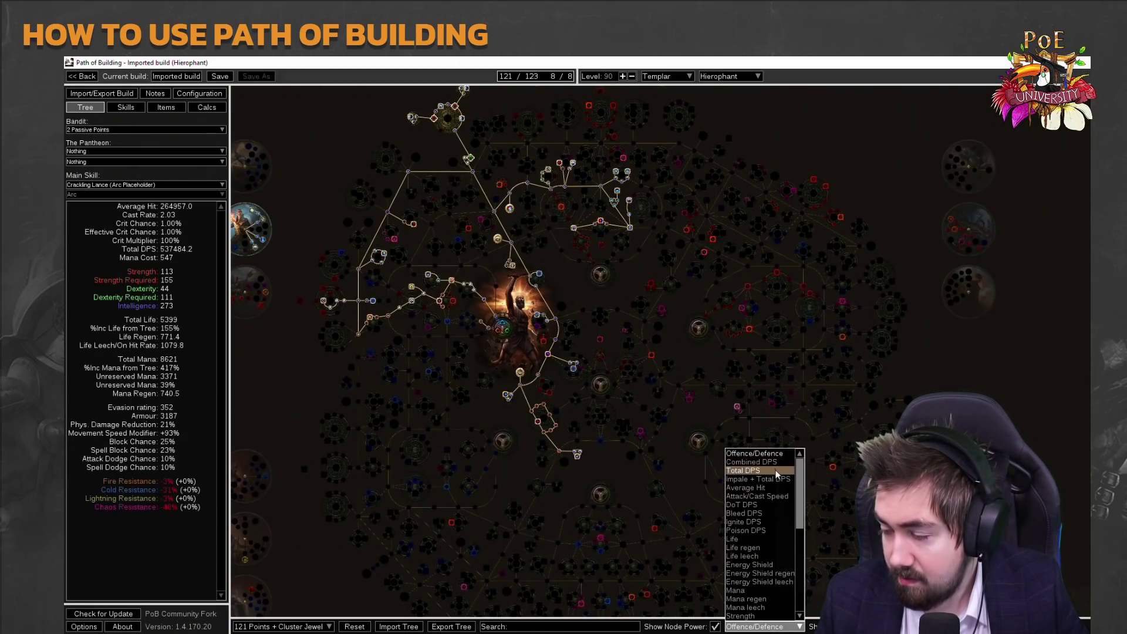
pyautogui.click(743, 470)
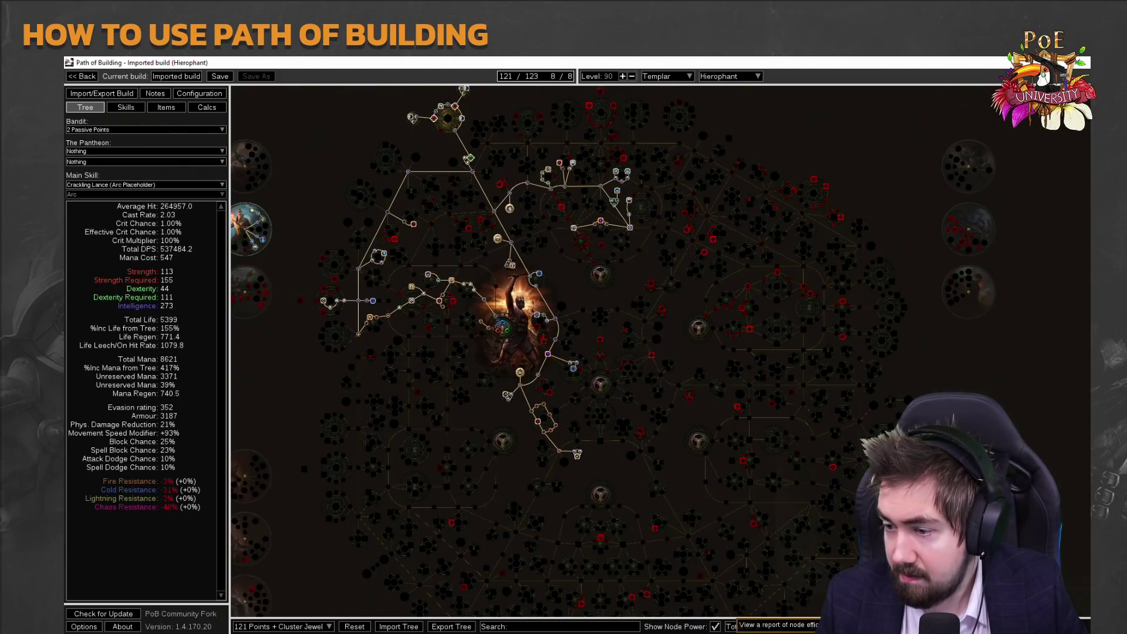
pyautogui.click(731, 627)
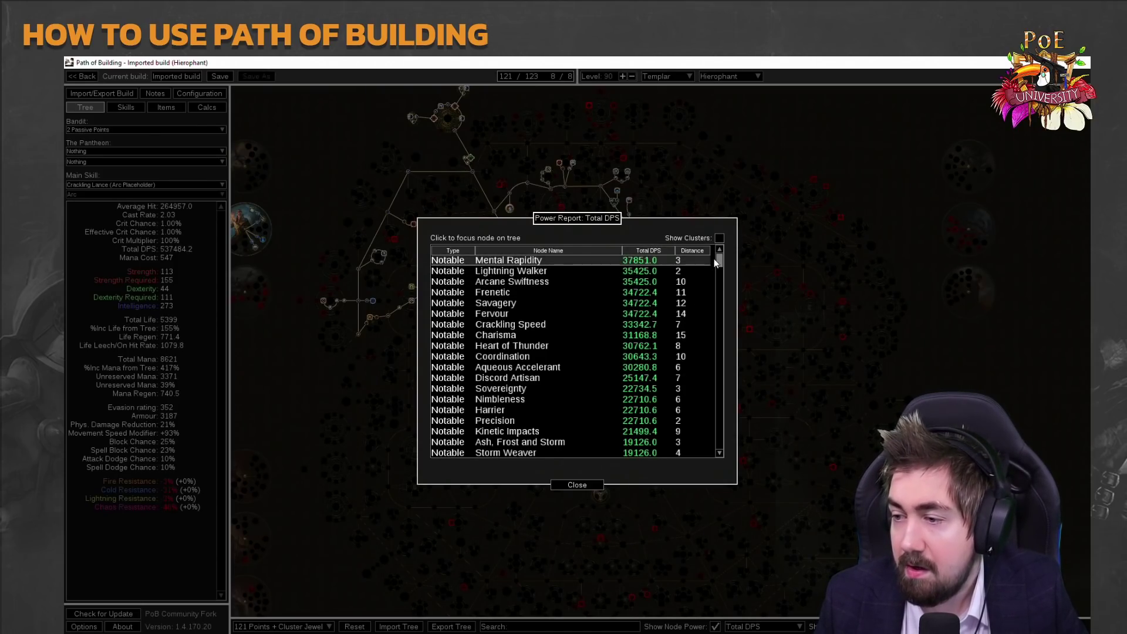
pyautogui.click(719, 238)
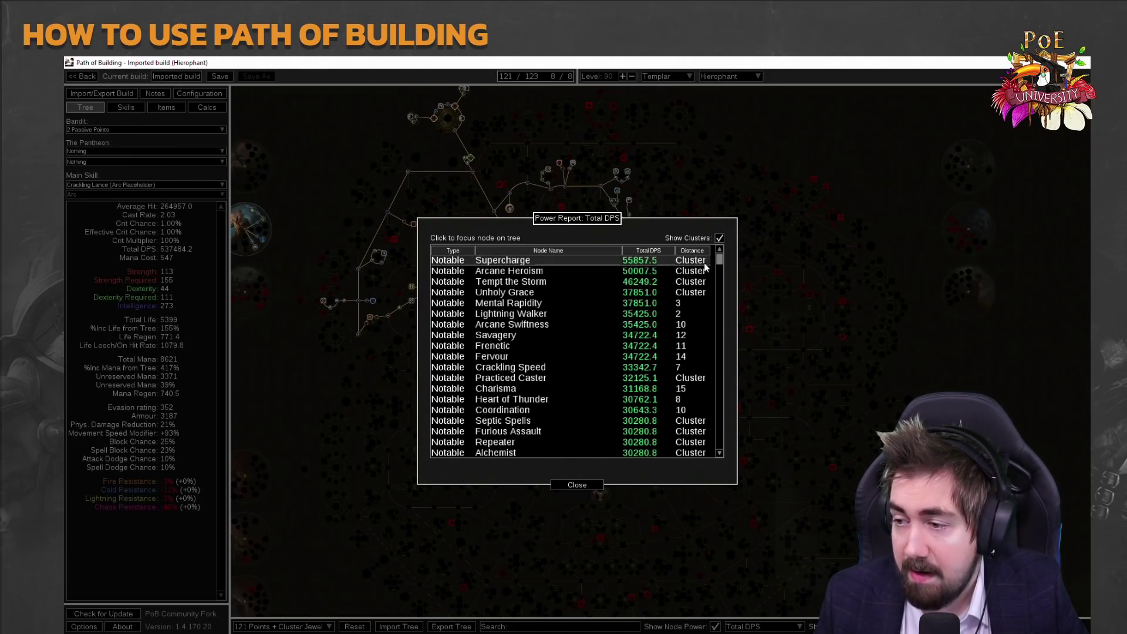
pyautogui.moveTo(718, 260)
pyautogui.mouseDown()
pyautogui.moveTo(716, 329)
pyautogui.moveTo(719, 253)
pyautogui.mouseUp()
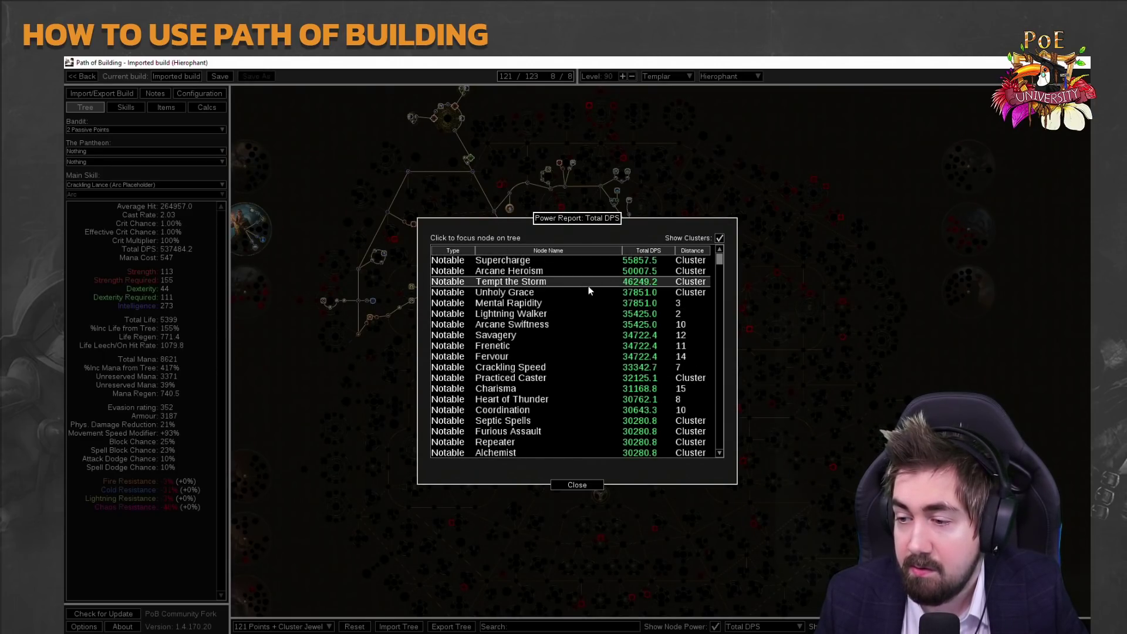
pyautogui.click(595, 484)
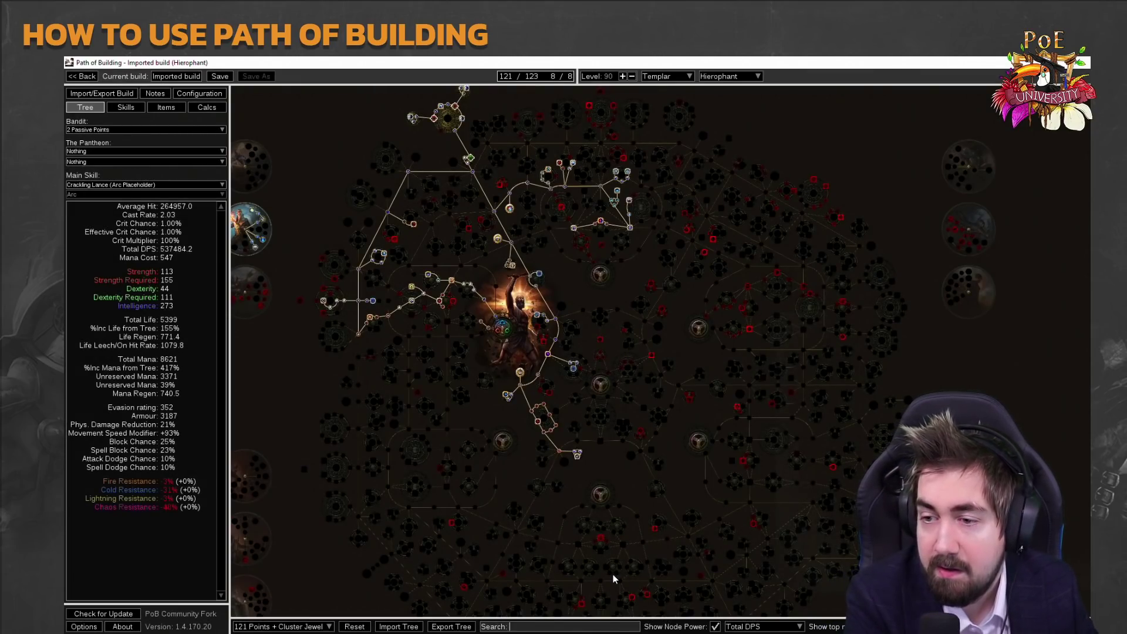
# Search the passive tree for "unholy grace".
pyautogui.write('unholy grtace')
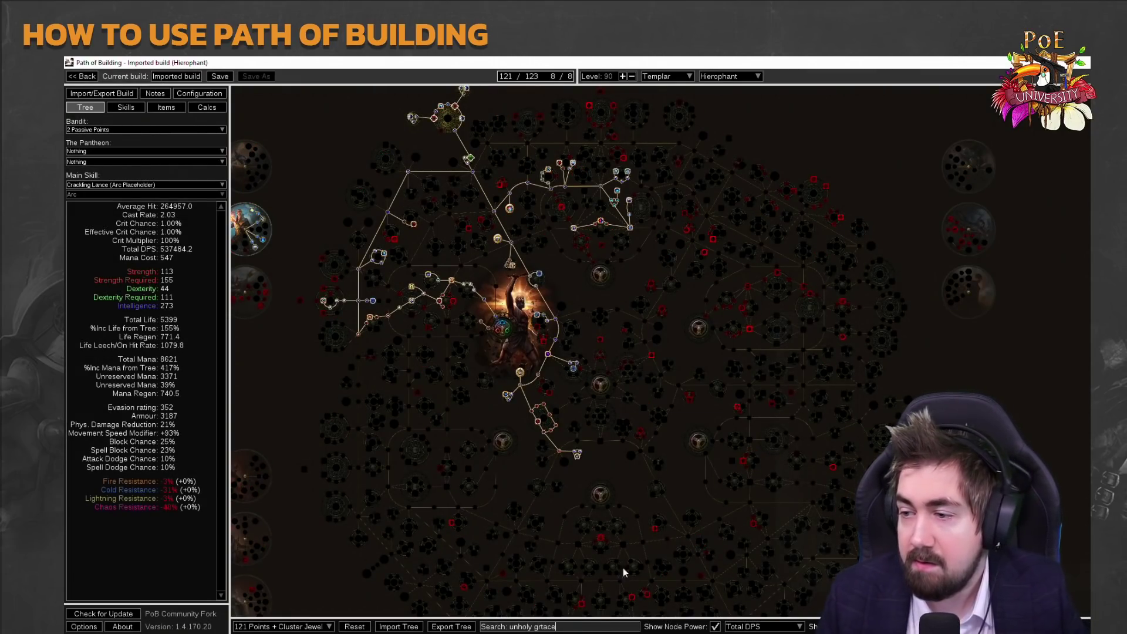
pyautogui.press('BackSpace')
pyautogui.press('BackSpace')
pyautogui.press('BackSpace')
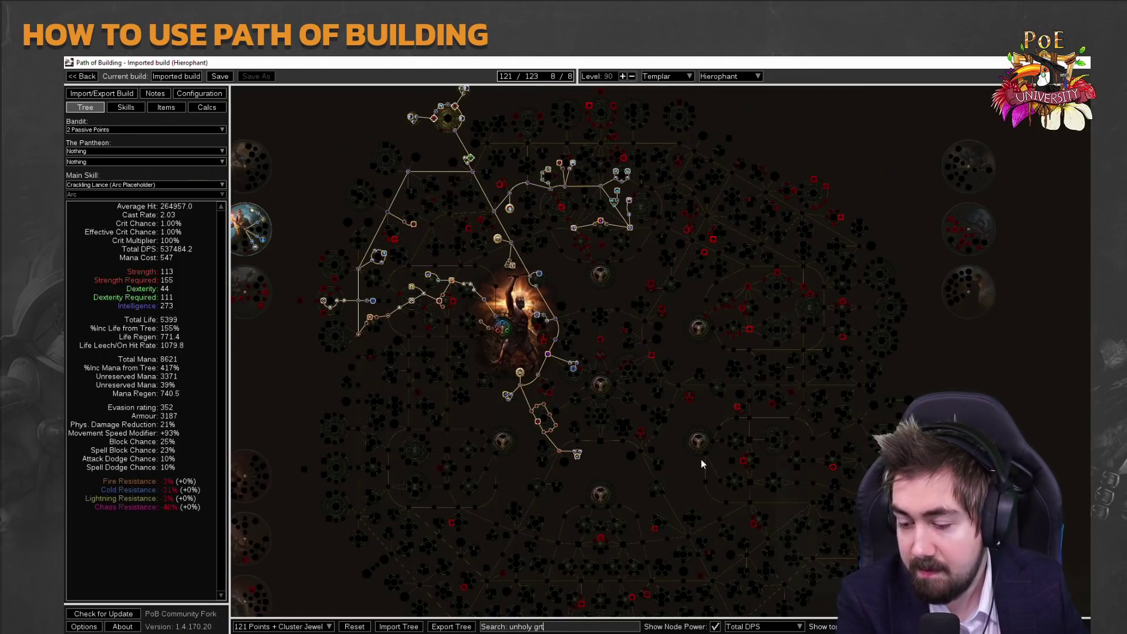
pyautogui.press('BackSpace')
pyautogui.write('ace')
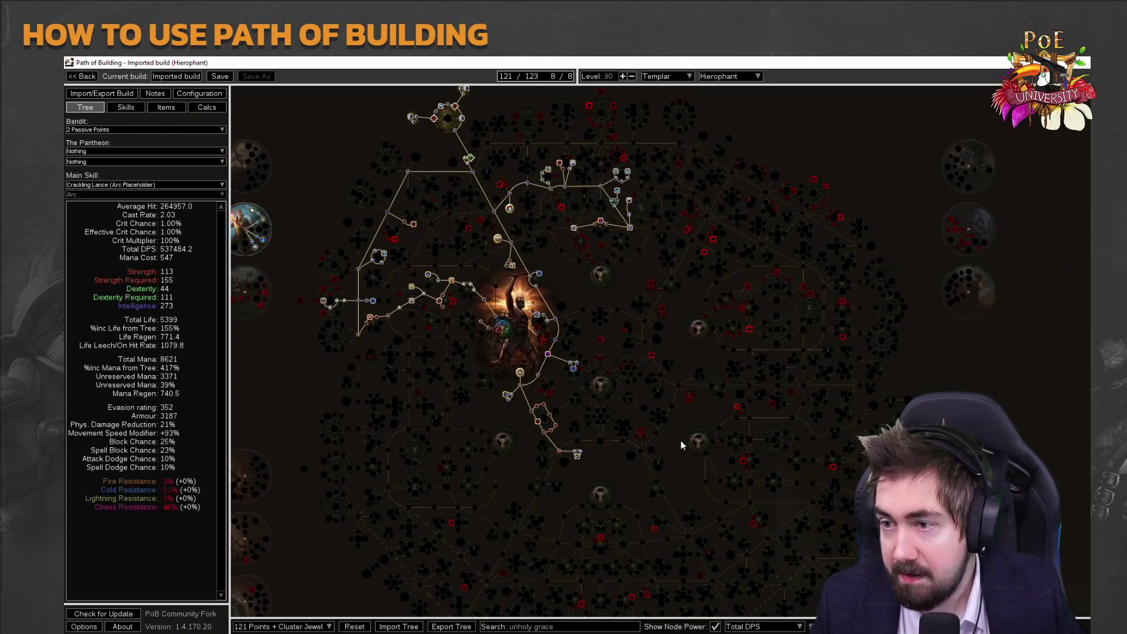
pyautogui.moveTo(633, 498); pyautogui.dragTo(705, 517)
# Recheck the Total DPS power report, search the tree for "mental rapidity" and inspect the area around the matching node.
pyautogui.click(812, 626)
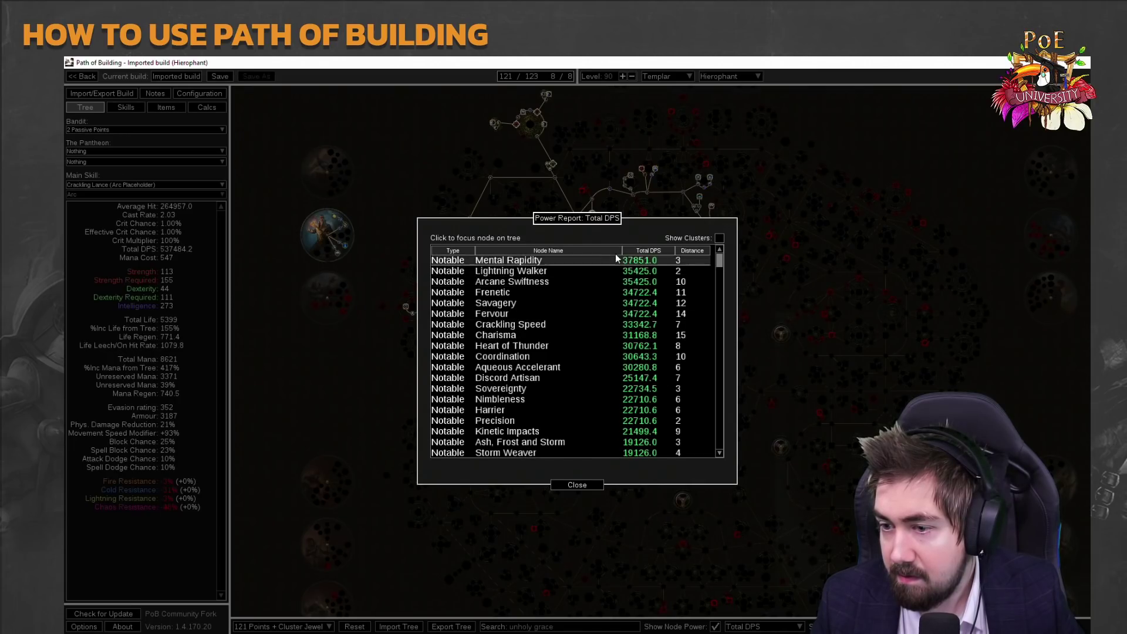
pyautogui.click(577, 484)
pyautogui.moveTo(584, 195)
pyautogui.hotkey('ctrl', 'f')
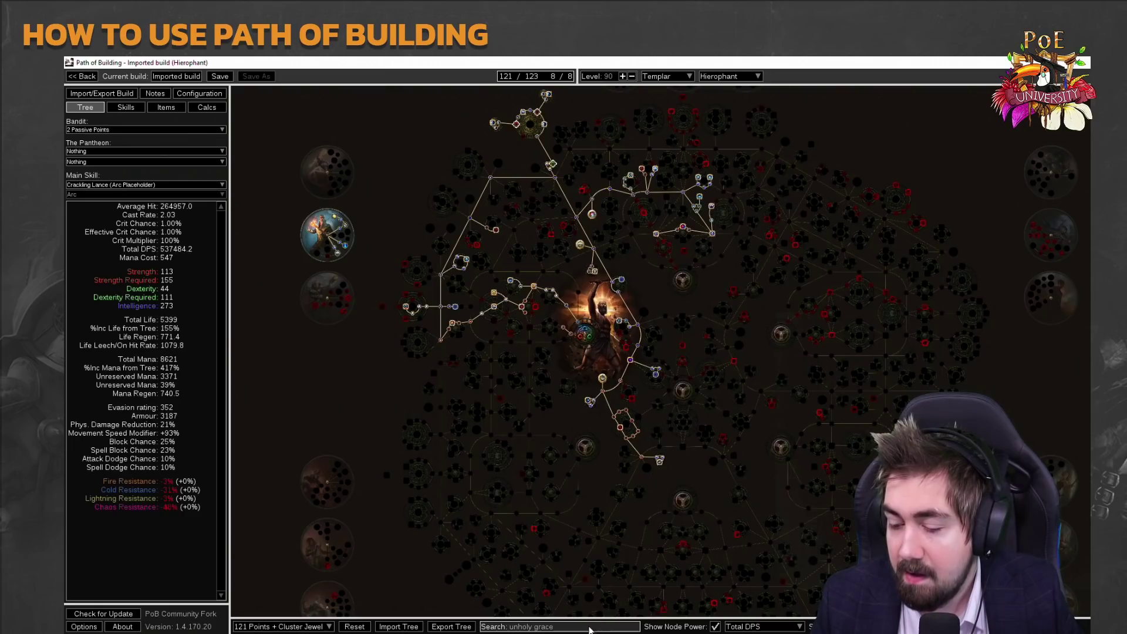
pyautogui.write('metna')
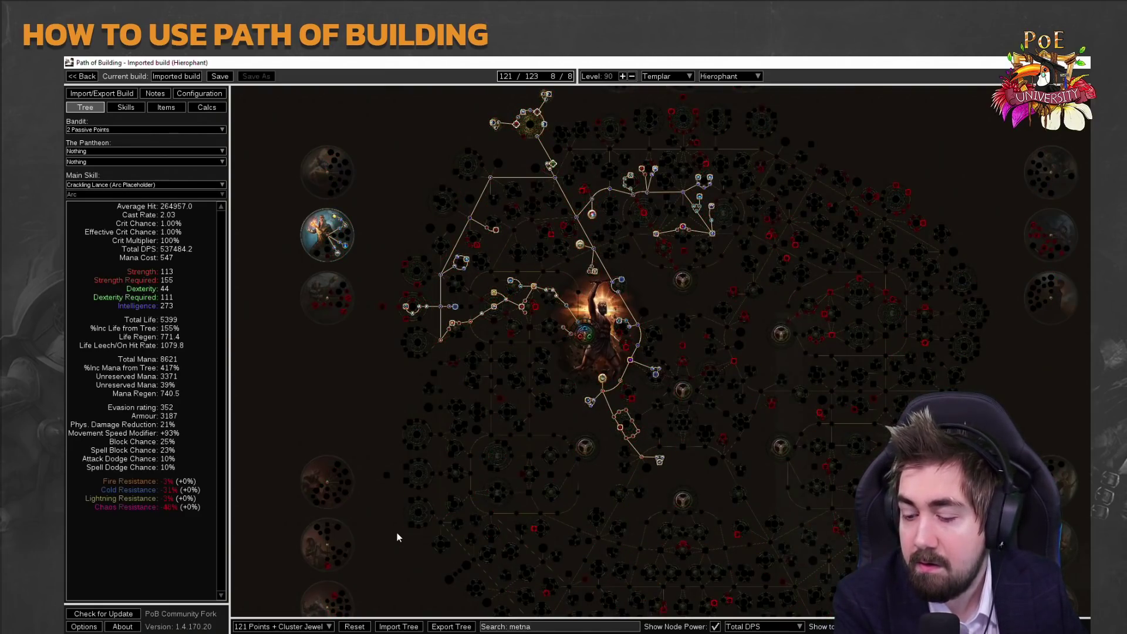
pyautogui.press('BackSpace')
pyautogui.press('BackSpace')
pyautogui.press('BackSpace')
pyautogui.write('ntal rap')
pyautogui.write('idity')
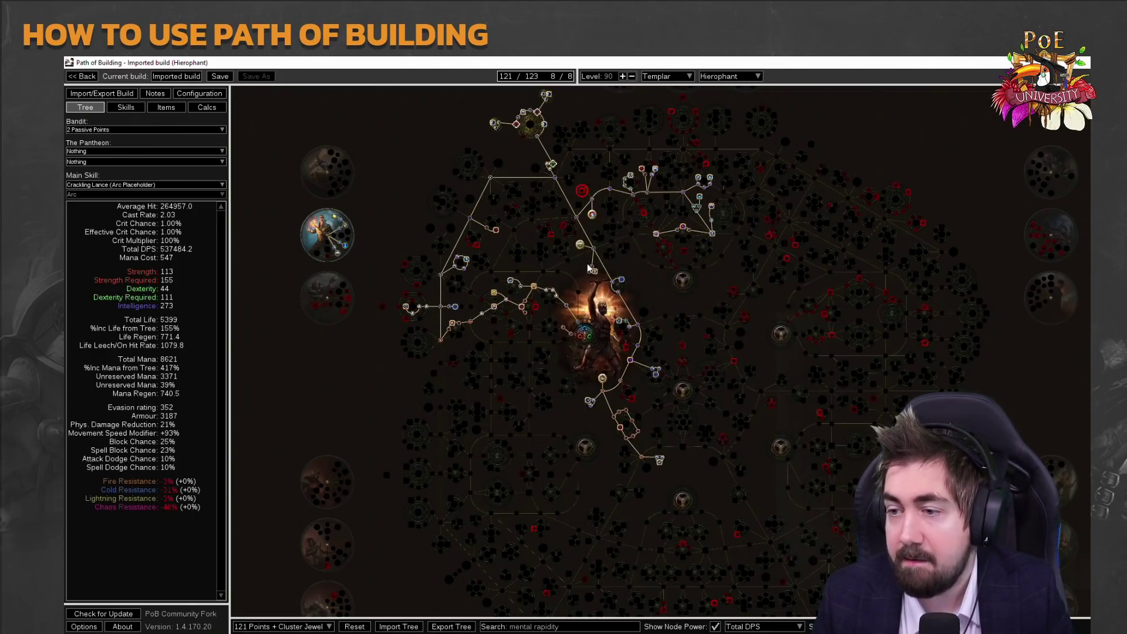
pyautogui.scroll(5, 588, 268)
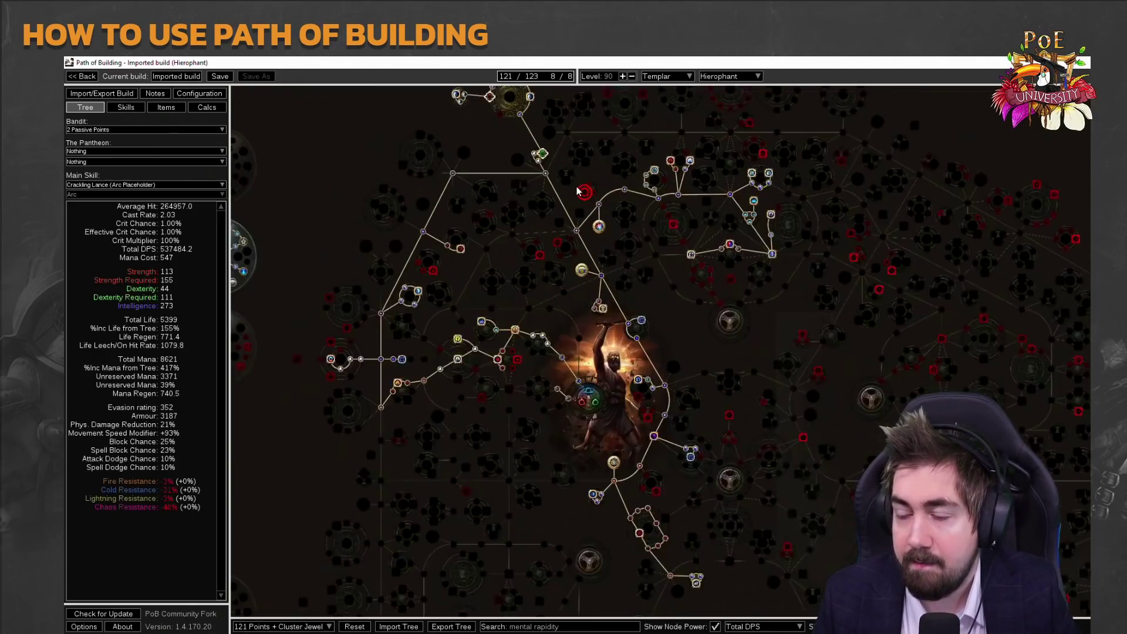
pyautogui.moveTo(600, 159); pyautogui.dragTo(553, 93)
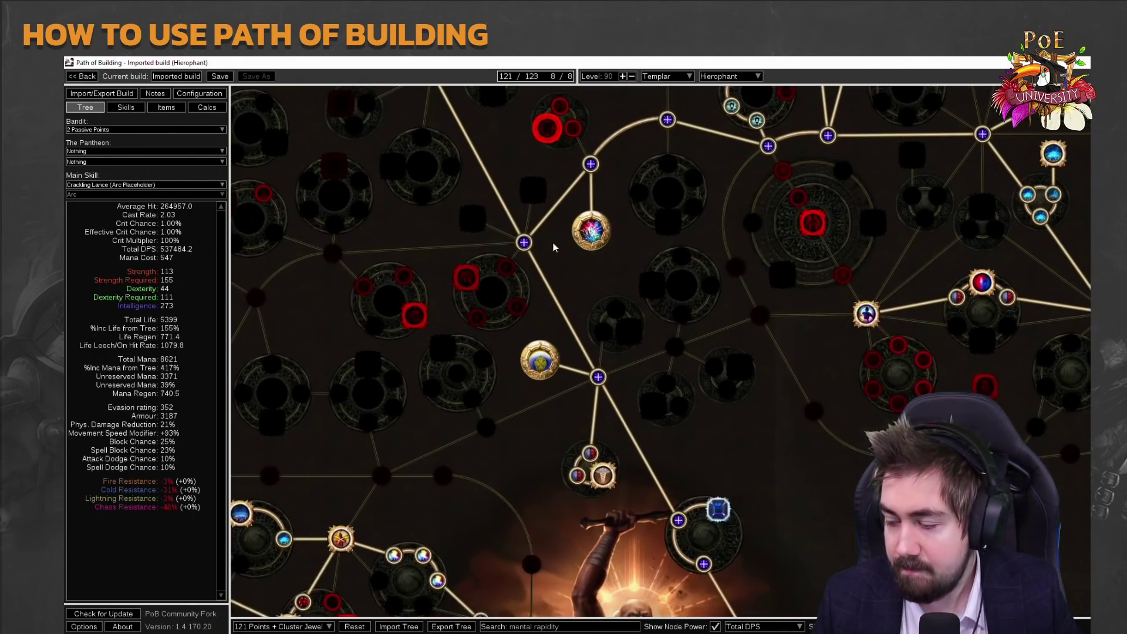
# Turn off the node power display on the passive tree.
pyautogui.click(765, 626)
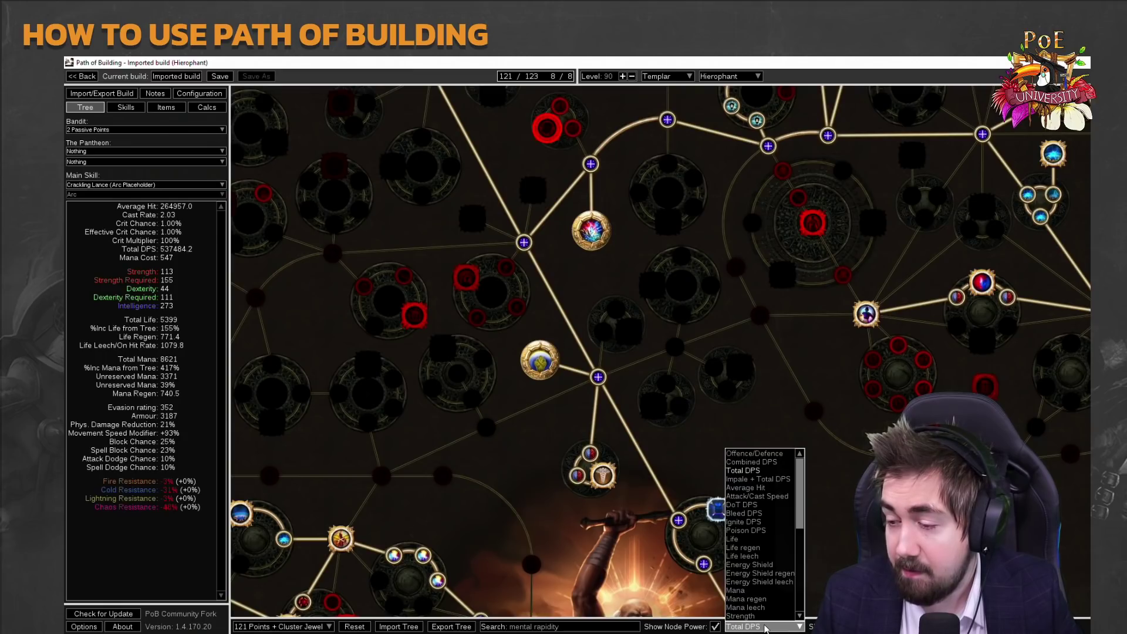
pyautogui.click(715, 626)
pyautogui.scroll(-5, 591, 382)
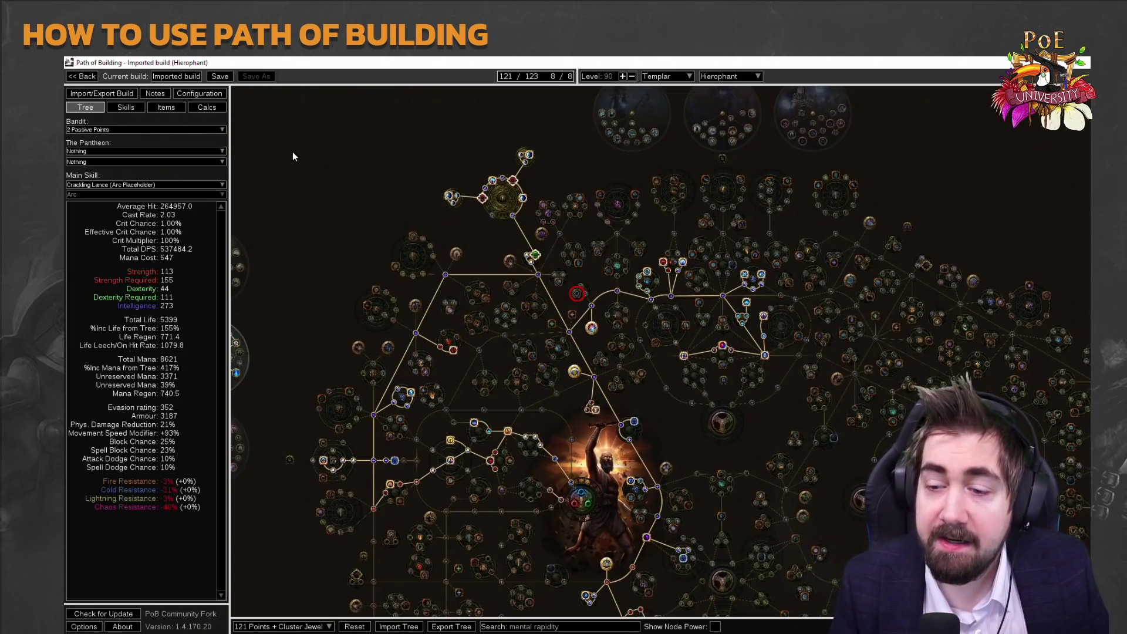
pyautogui.moveTo(378, 260)
pyautogui.mouseDown()
pyautogui.moveTo(424, 248)
pyautogui.moveTo(381, 247)
pyautogui.mouseUp()
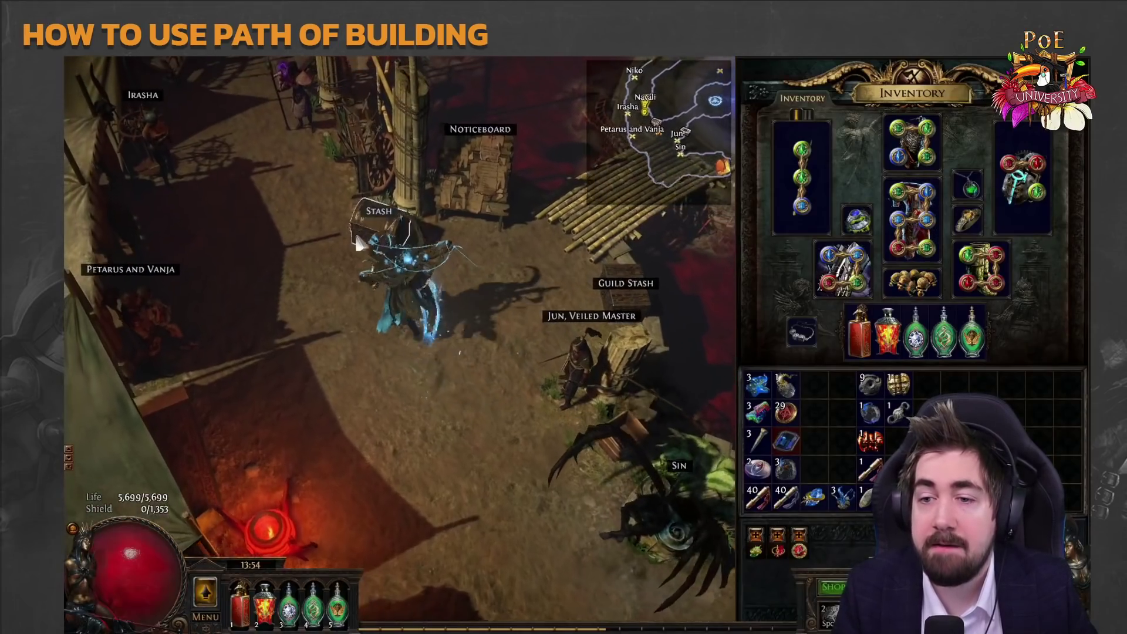
pyautogui.click(385, 274)
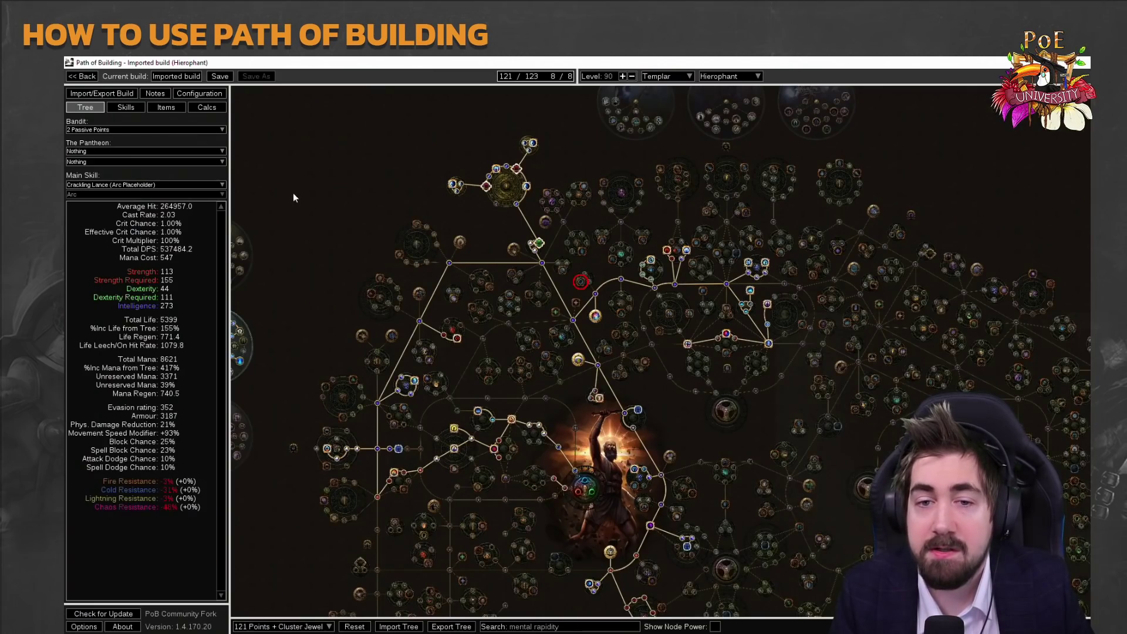
# Compare the two Void Sceptres in the Weapon 1 slot by equipping the New Item version and restoring the Elemental Sceptre.
pyautogui.click(170, 108)
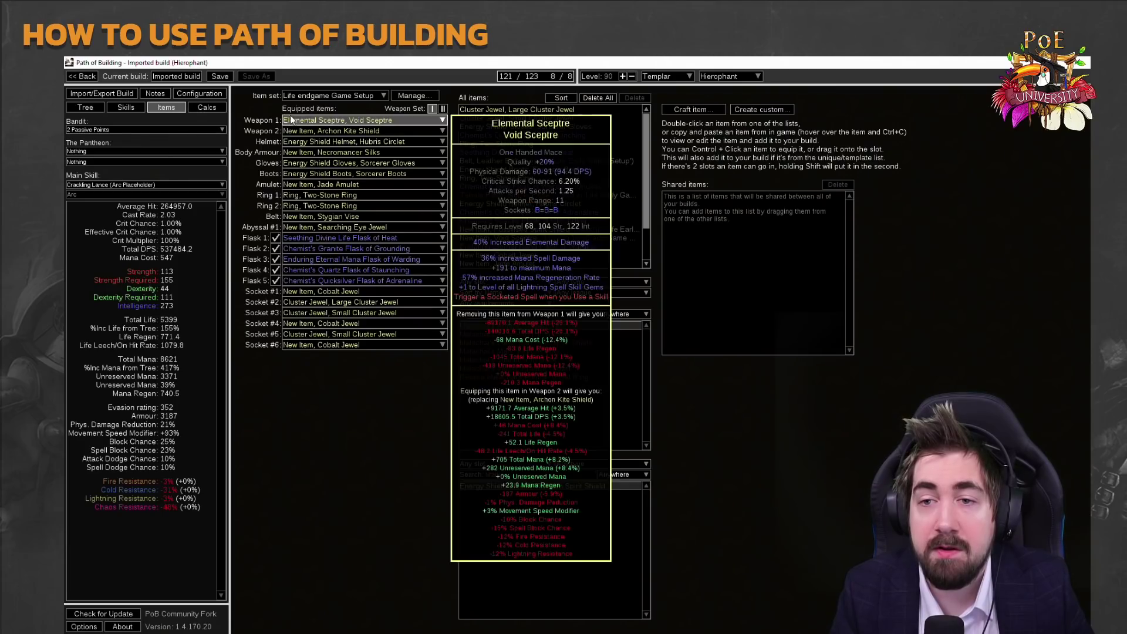
pyautogui.click(305, 120)
pyautogui.click(317, 148)
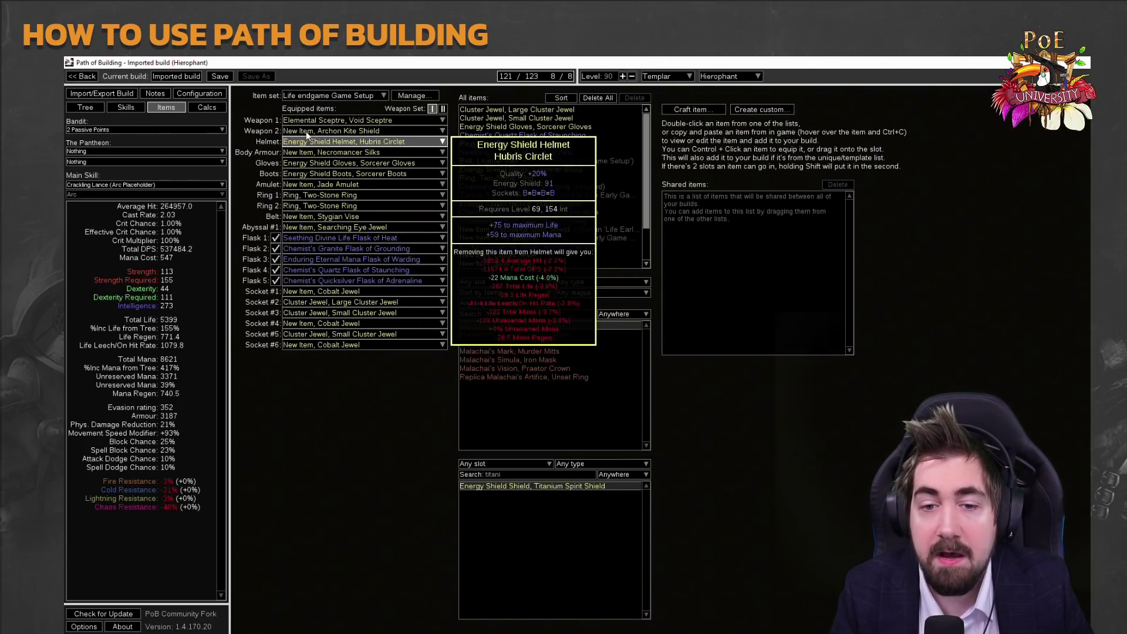
pyautogui.click(362, 122)
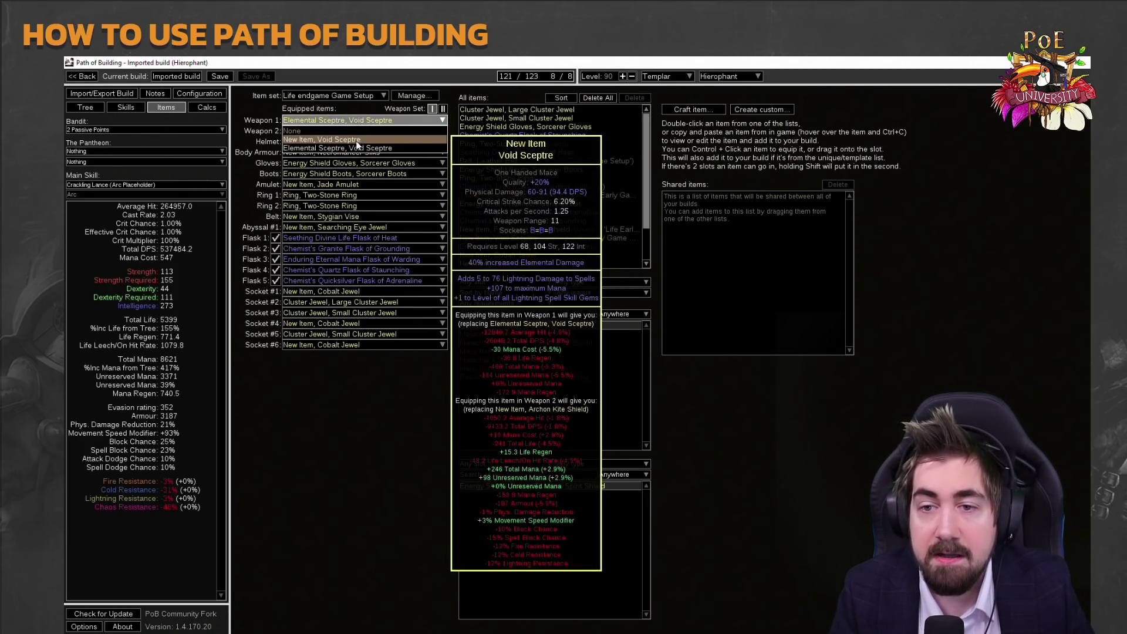
pyautogui.click(357, 140)
pyautogui.click(352, 120)
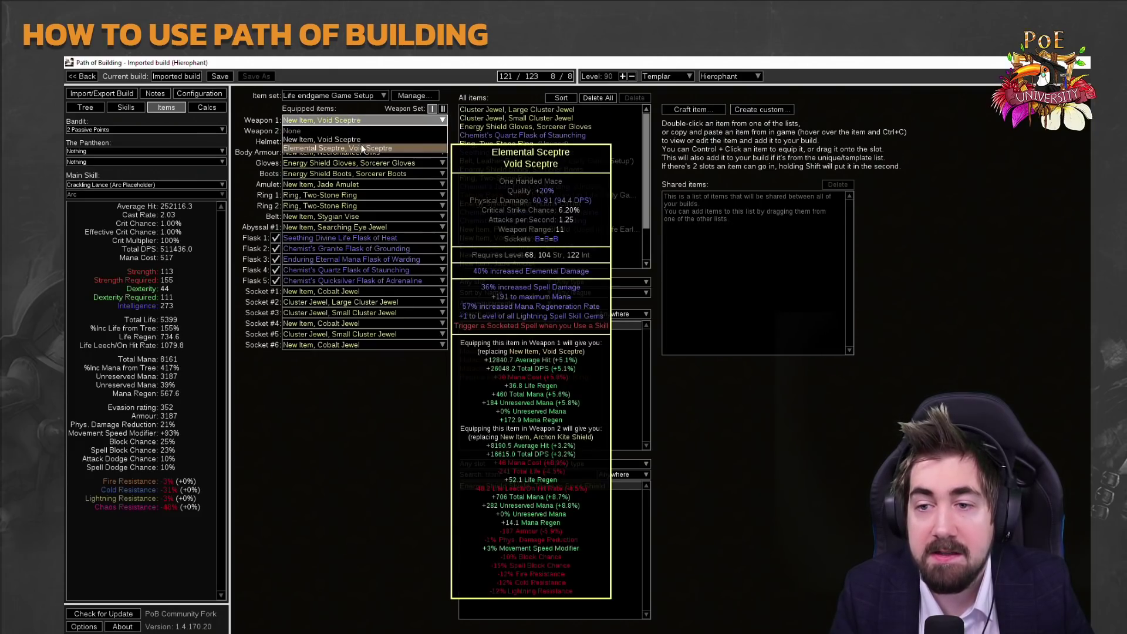
pyautogui.click(362, 148)
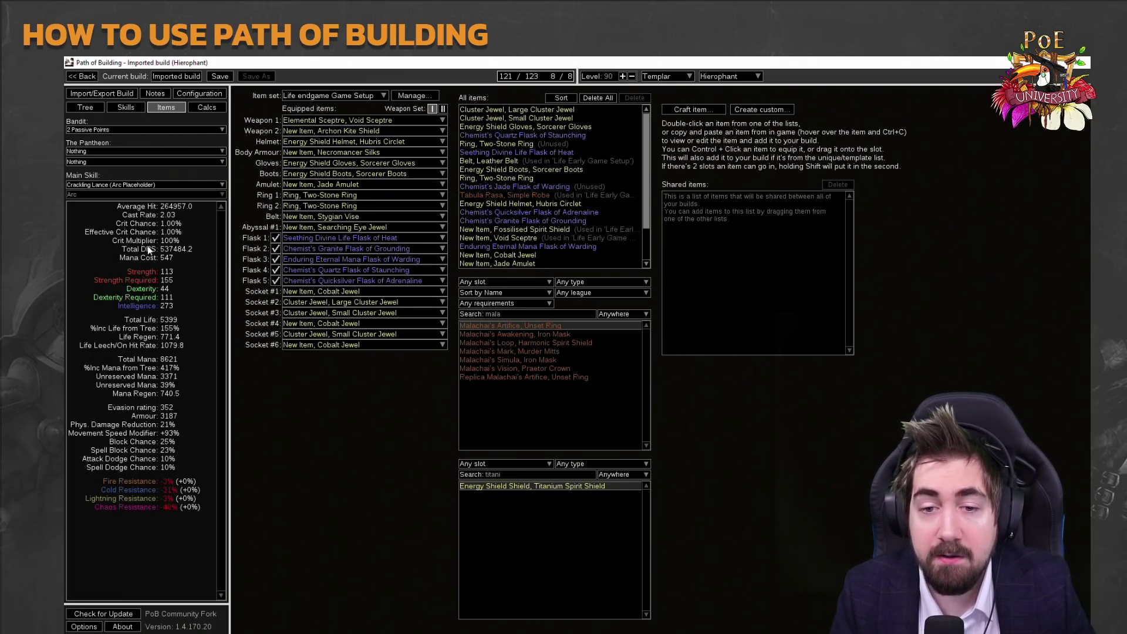
# View the build's skill socket groups, including the endgame Crackling Lance (Arc Placeholder) setup.
pyautogui.click(120, 114)
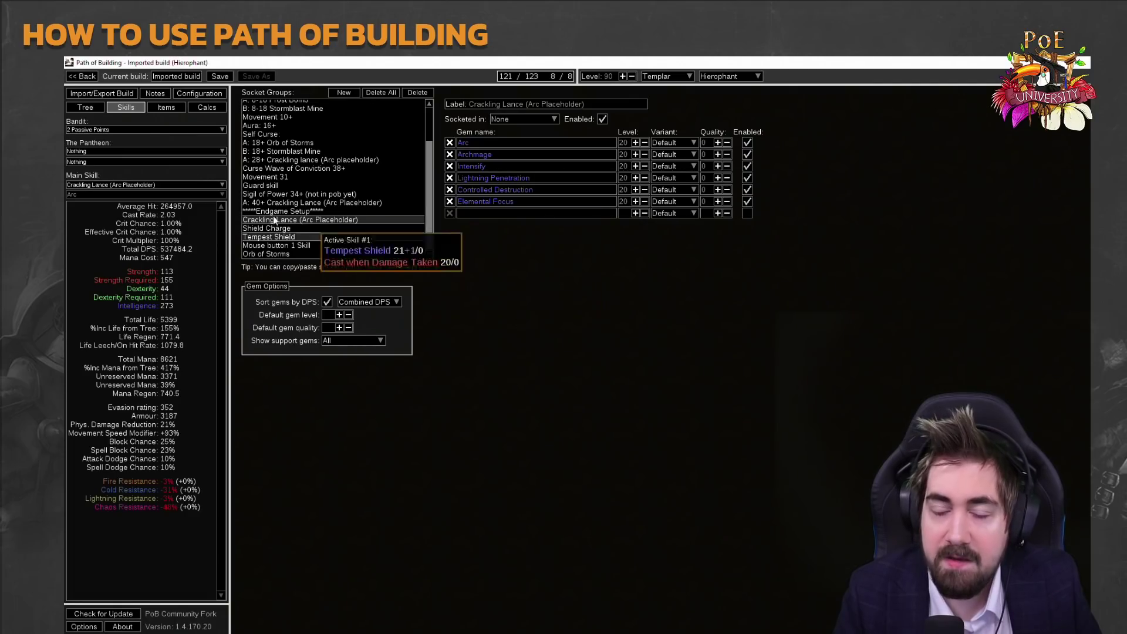
# In the combat configuration, enable power charges, endurance charges, Onslaught, Unholy Might, Fortify and Tailwind.
pyautogui.click(192, 94)
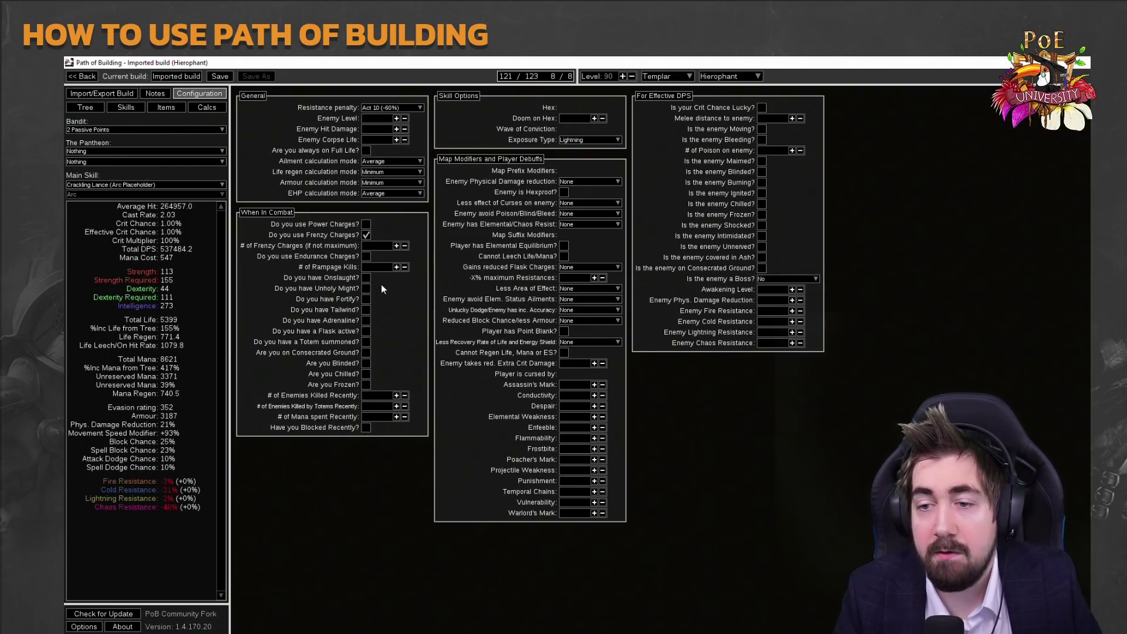
pyautogui.click(366, 224)
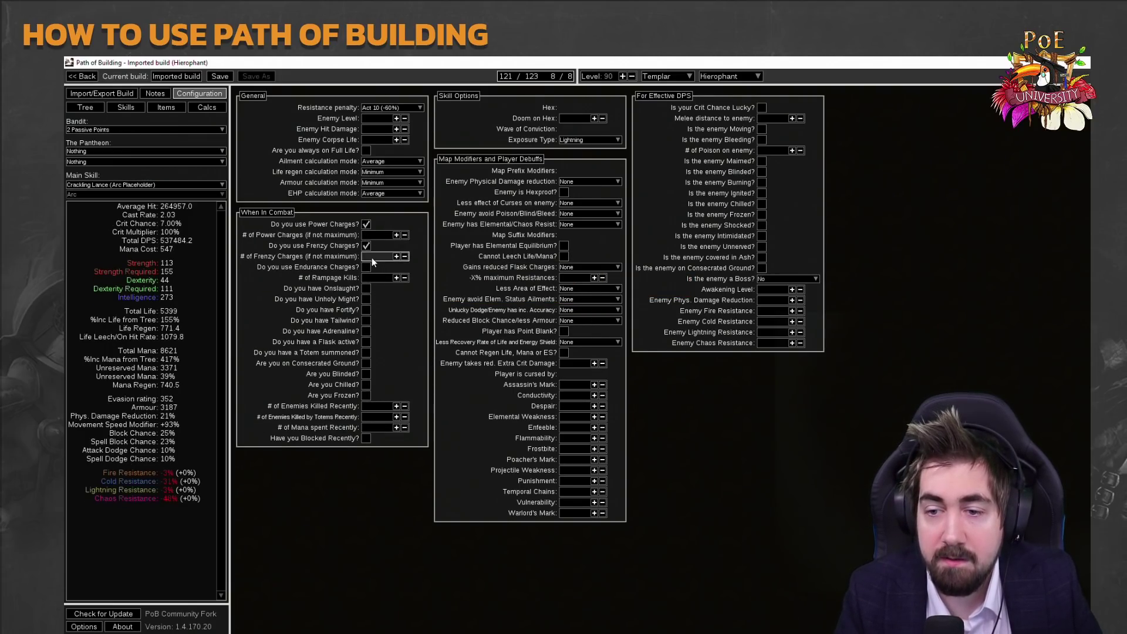
pyautogui.click(366, 267)
pyautogui.click(366, 309)
pyautogui.click(366, 320)
pyautogui.click(366, 331)
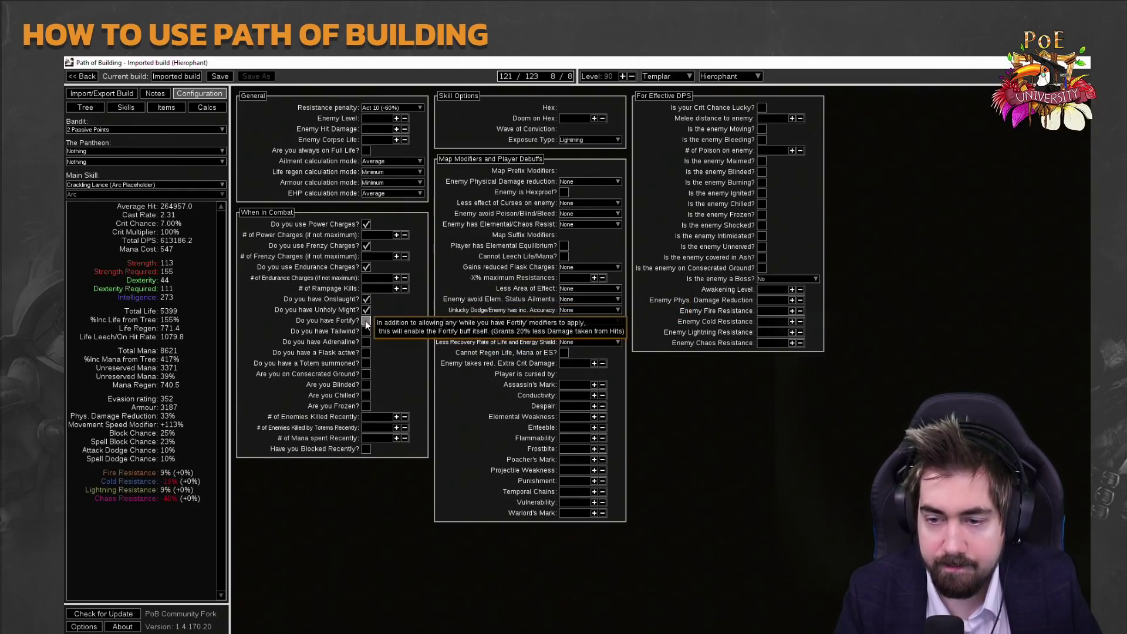
# Enable the combat conditions Adrenaline, Flask active, Totem summoned, Consecrated Ground, Blinded, Chilled, Frozen and Blocked Recently for the character.
pyautogui.click(367, 341)
pyautogui.click(366, 352)
pyautogui.click(366, 363)
pyautogui.click(366, 373)
pyautogui.click(366, 384)
pyautogui.click(366, 395)
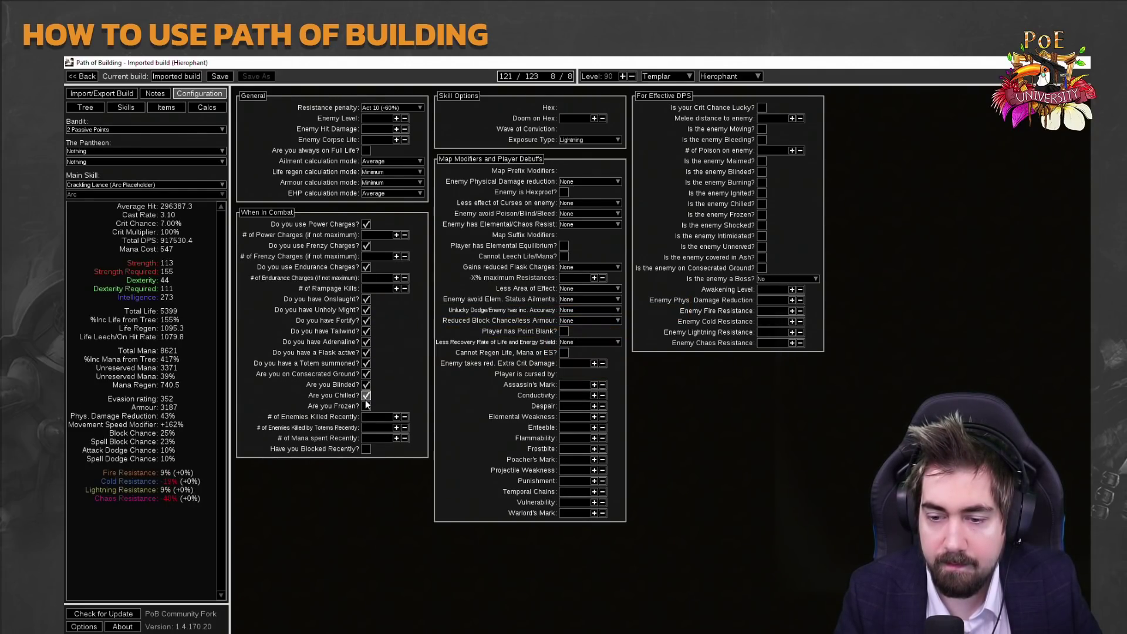
pyautogui.click(366, 405)
pyautogui.click(366, 448)
# Mark the enemy as Maimed, Blinded, Burning, Ignited, Chilled, Frozen and Shocked, with an Effect of Shock of 100.
pyautogui.click(762, 160)
pyautogui.click(761, 172)
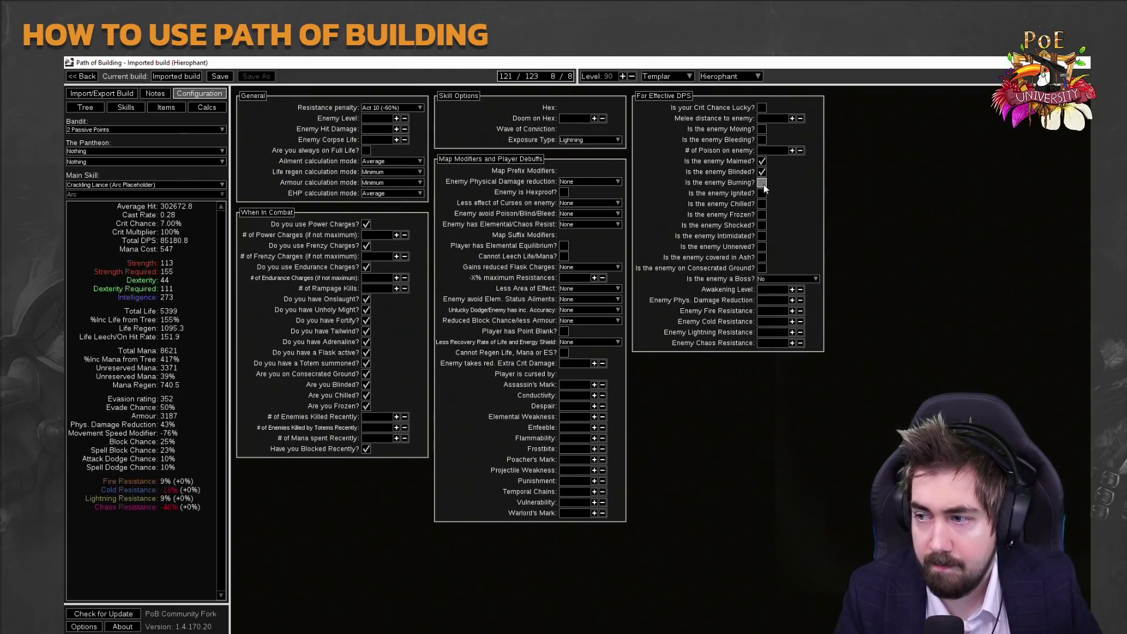
pyautogui.click(761, 193)
pyautogui.click(761, 214)
pyautogui.click(762, 225)
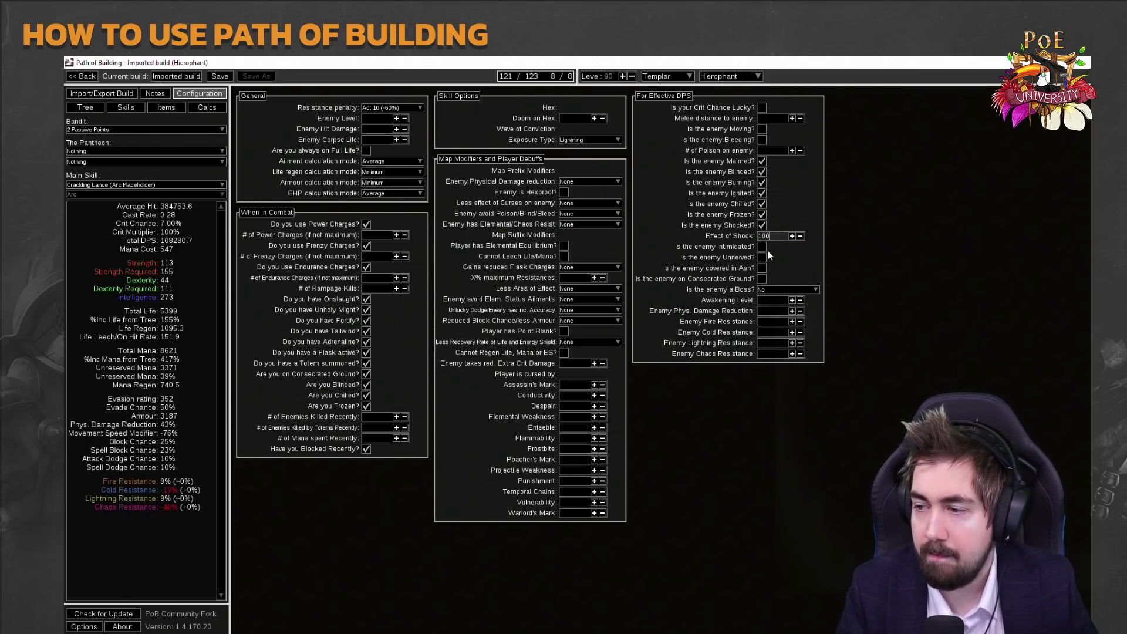
# Mark the enemy as Intimidated, Unnerved, covered in Ash and on Consecrated Ground.
pyautogui.click(761, 247)
pyautogui.click(761, 257)
pyautogui.click(761, 268)
pyautogui.click(761, 278)
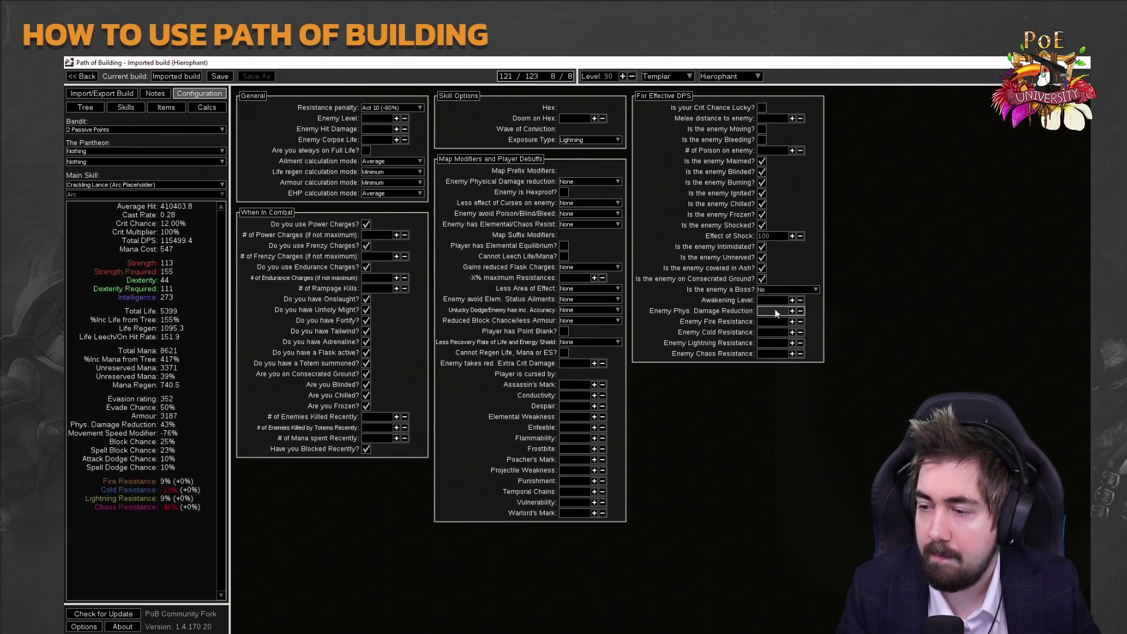
# Try an Enemy Fire Resistance of -5000 and clear the value again.
pyautogui.click(780, 321)
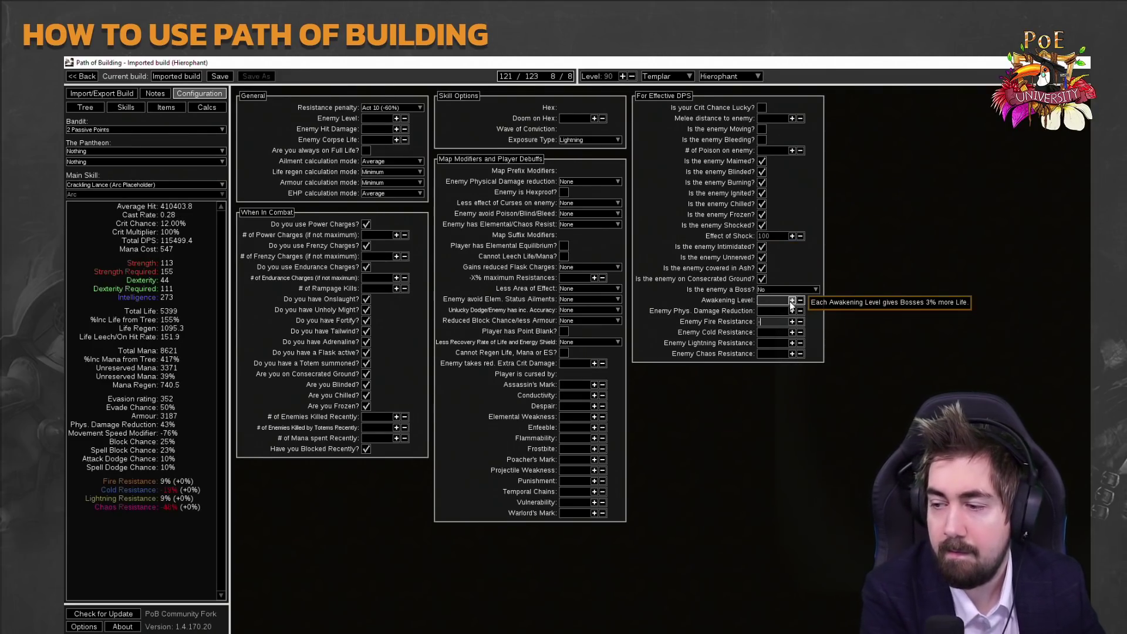
pyautogui.write('-5000')
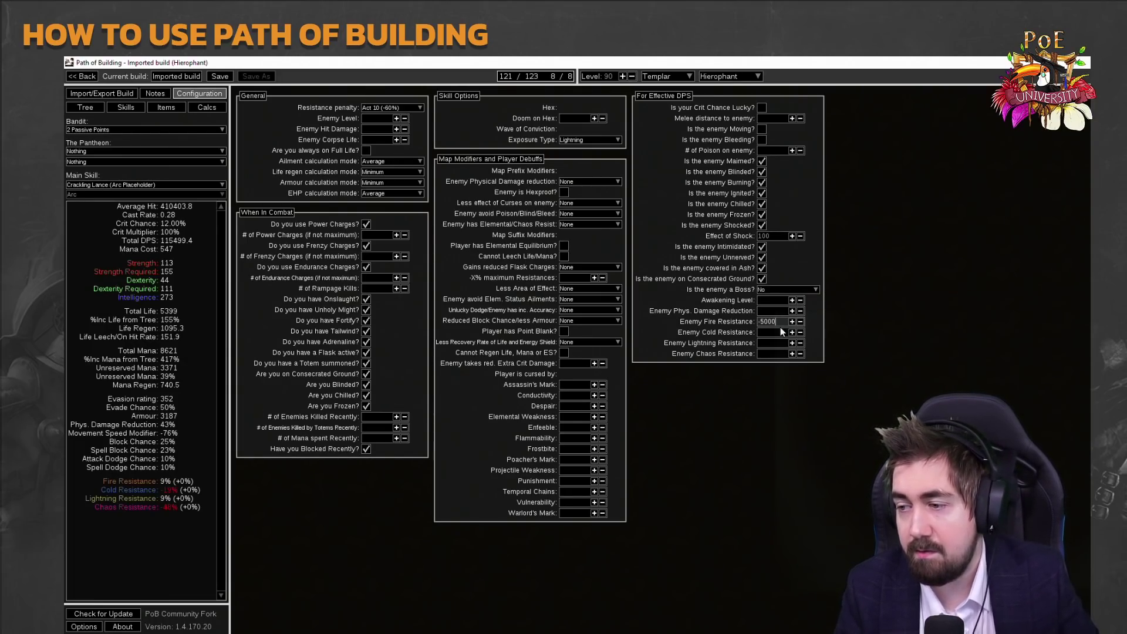
pyautogui.press('BackSpace')
pyautogui.press('BackSpace')
pyautogui.press('BackSpace')
pyautogui.press('BackSpace')
pyautogui.press('BackSpace')
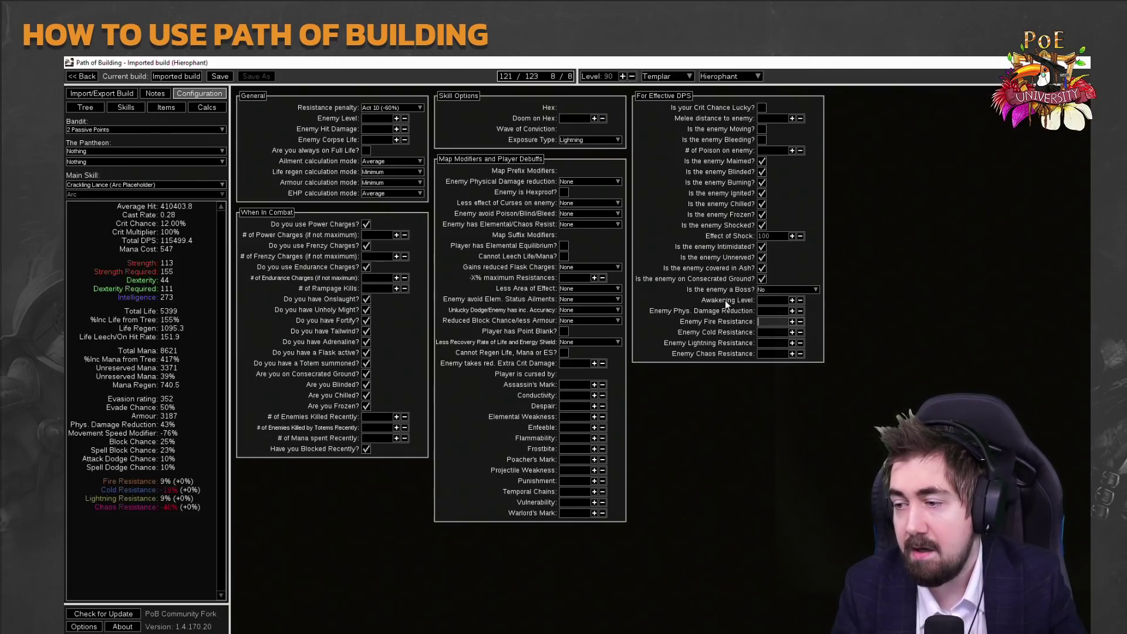
# Clear all the enemy conditions, from on Consecrated Ground, covered in Ash and Unnerved through to Blinded and Maimed.
pyautogui.click(761, 278)
pyautogui.click(761, 267)
pyautogui.click(762, 257)
pyautogui.click(762, 247)
pyautogui.click(762, 225)
pyautogui.click(762, 214)
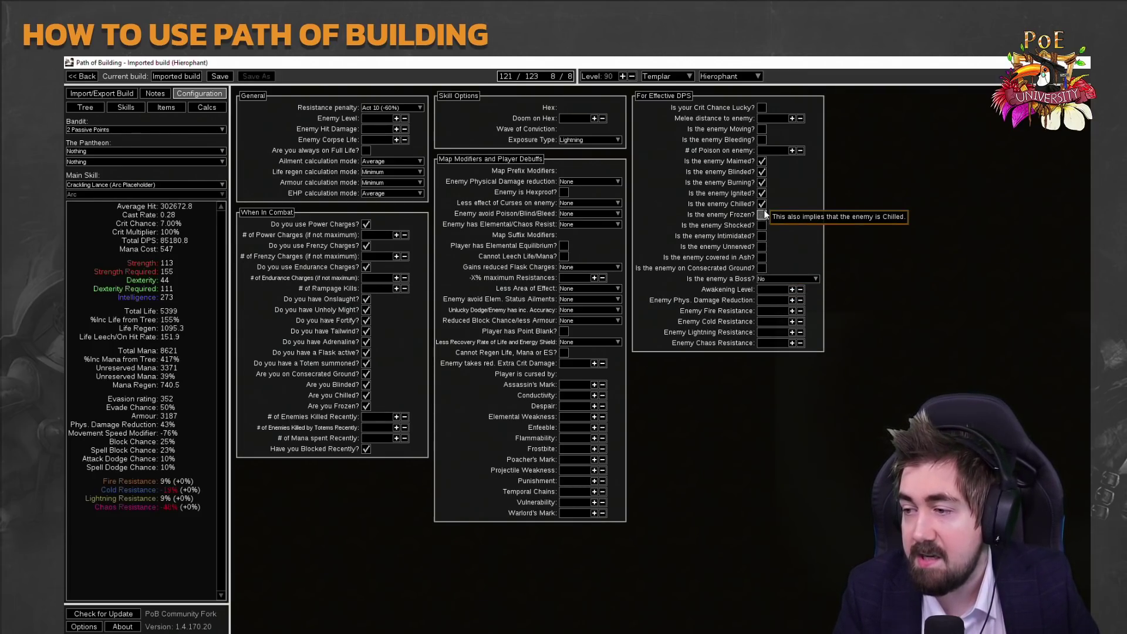
pyautogui.click(761, 203)
pyautogui.click(761, 181)
pyautogui.click(762, 193)
pyautogui.click(762, 171)
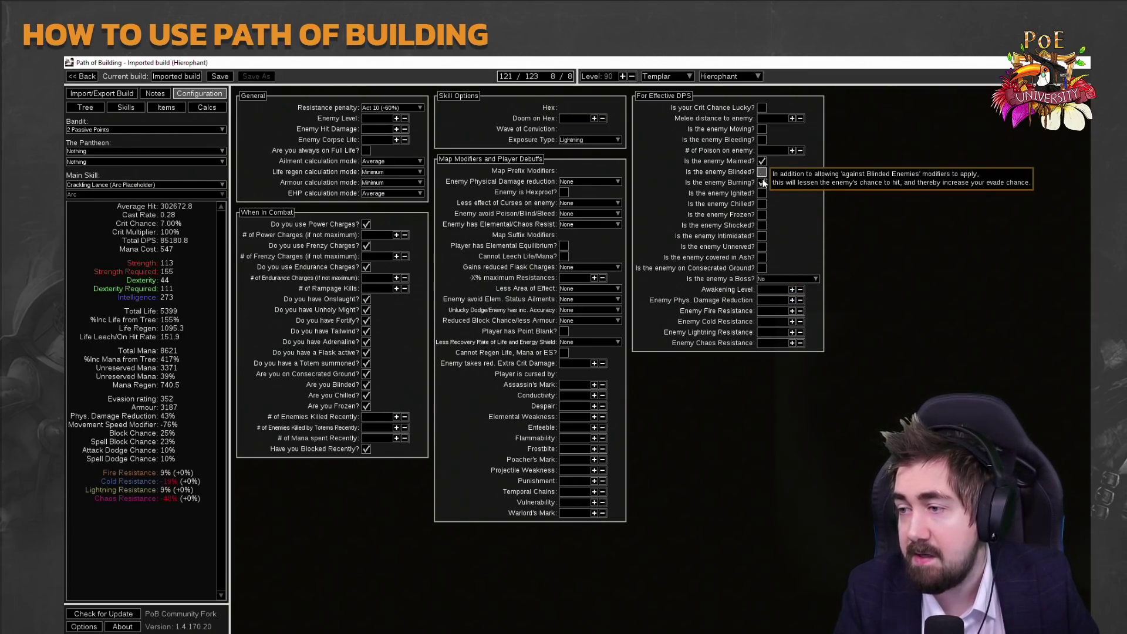
pyautogui.click(761, 161)
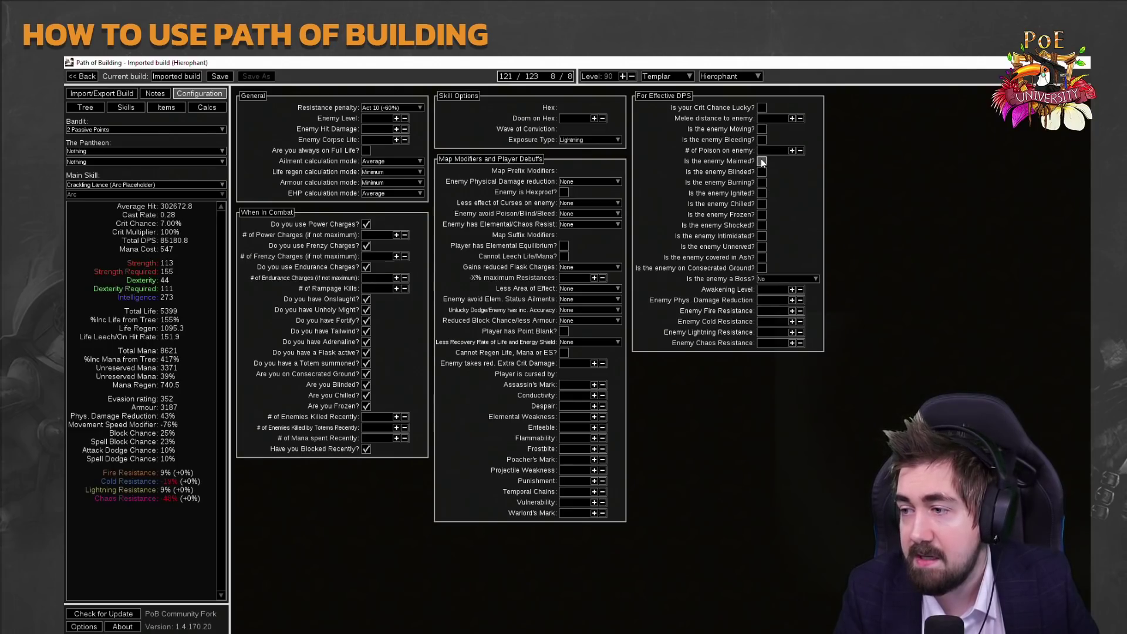
# Disable the character's Blocked Recently, Frozen, Chilled, Blinded, Consecrated Ground, Totem summoned and Flask active conditions.
pyautogui.click(366, 448)
pyautogui.click(366, 405)
pyautogui.click(366, 395)
pyautogui.click(367, 384)
pyautogui.click(367, 373)
pyautogui.click(367, 362)
pyautogui.click(367, 352)
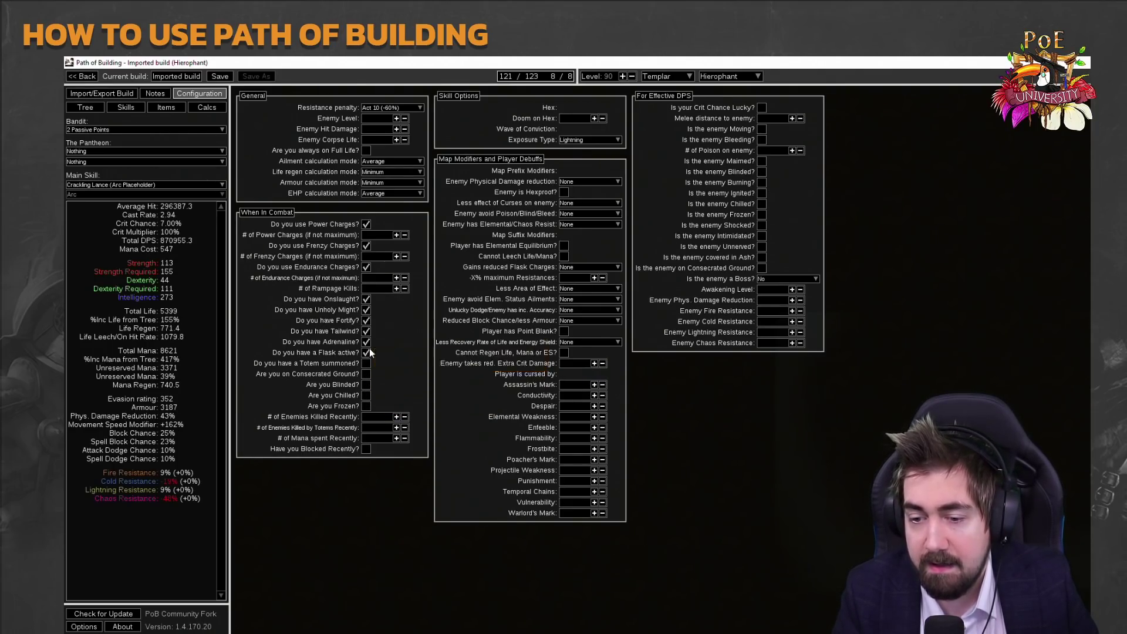
# Disable Adrenaline, Tailwind, Fortify, Unholy Might and Onslaught, as well as Endurance, Frenzy and Power Charges.
pyautogui.click(368, 342)
pyautogui.click(368, 331)
pyautogui.click(366, 320)
pyautogui.click(366, 310)
pyautogui.click(366, 299)
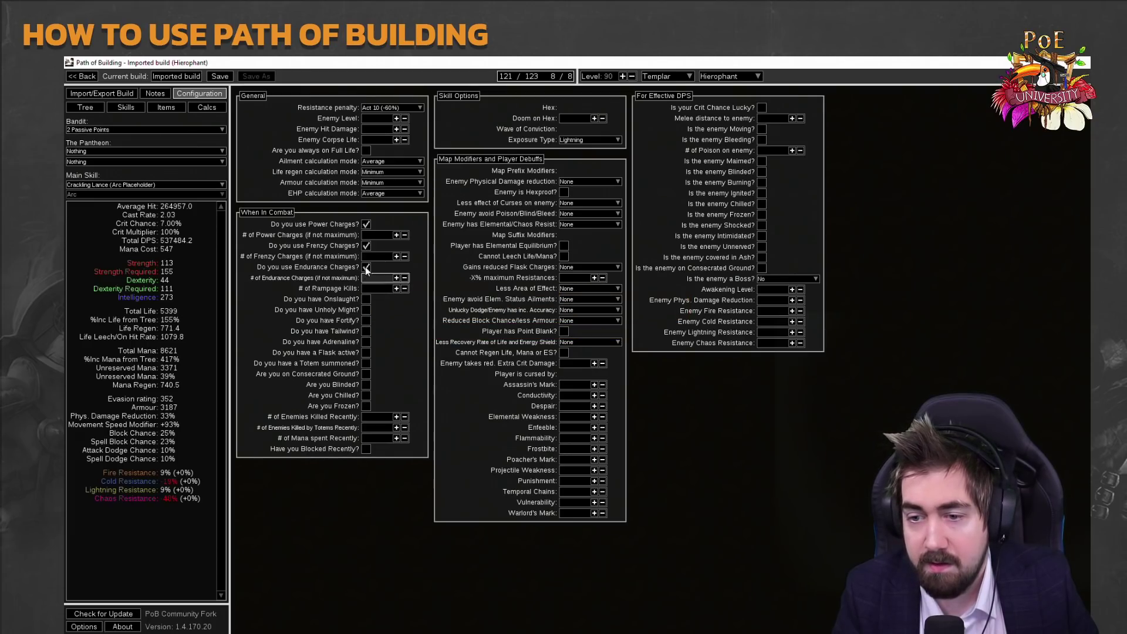
pyautogui.click(366, 267)
pyautogui.click(365, 246)
pyautogui.click(365, 224)
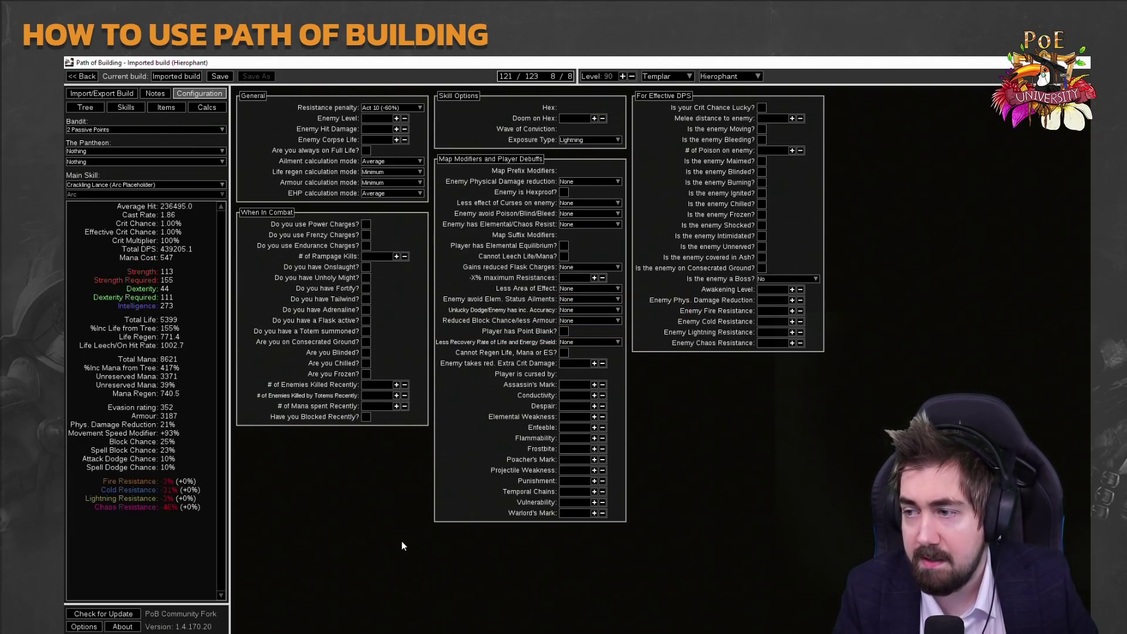
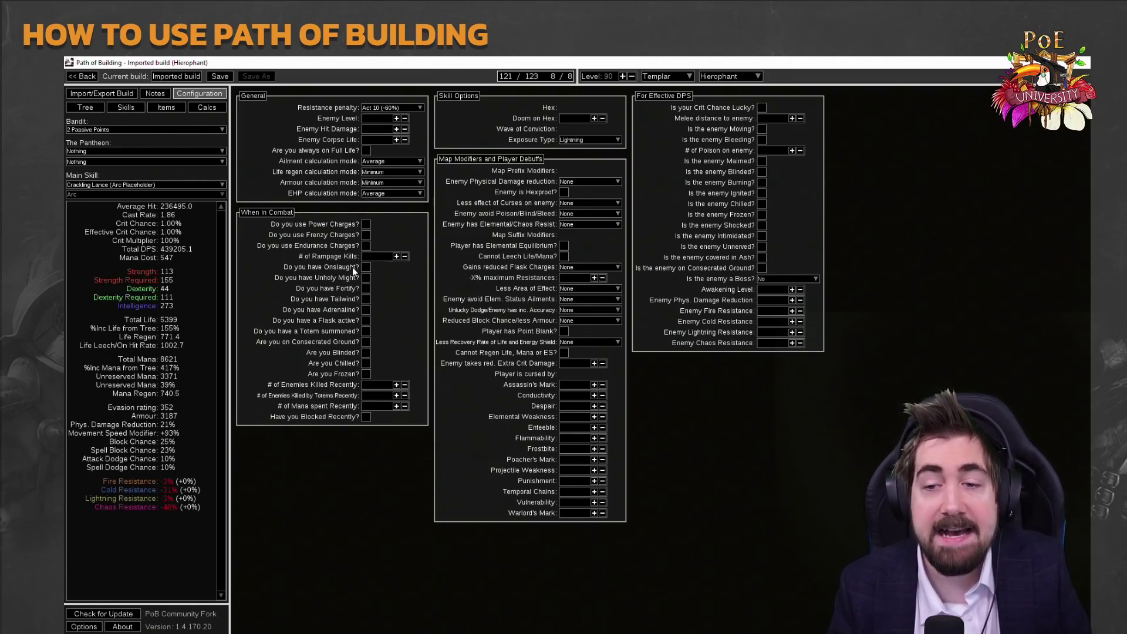
# Try Power Charges and disable them again, and enable Frenzy Charges and Onslaught for the character.
pyautogui.click(366, 224)
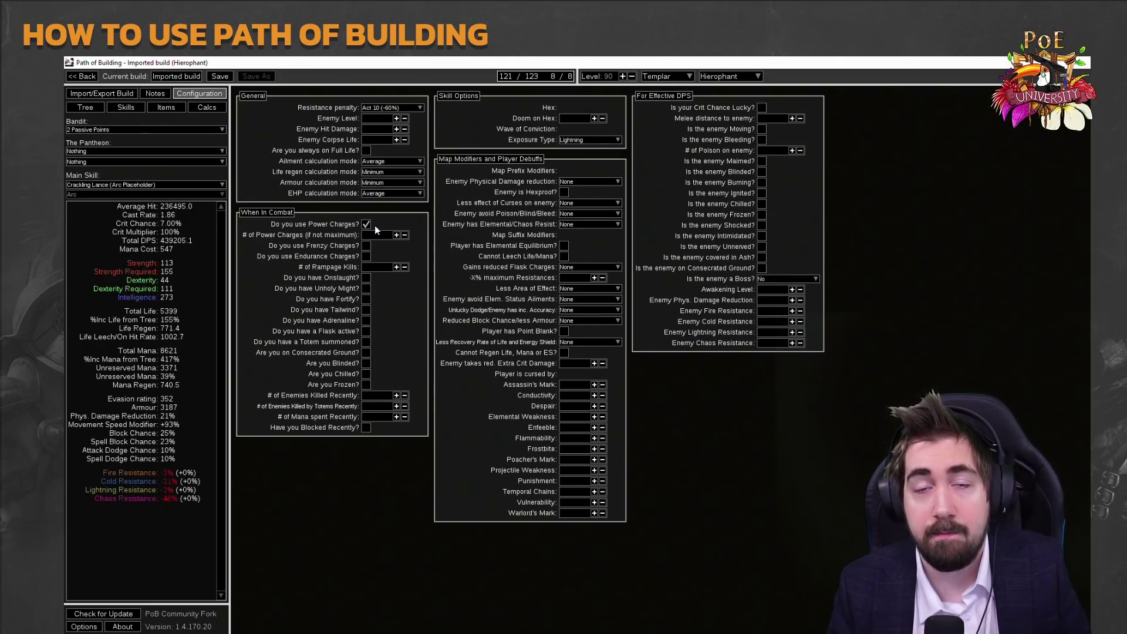
pyautogui.click(366, 225)
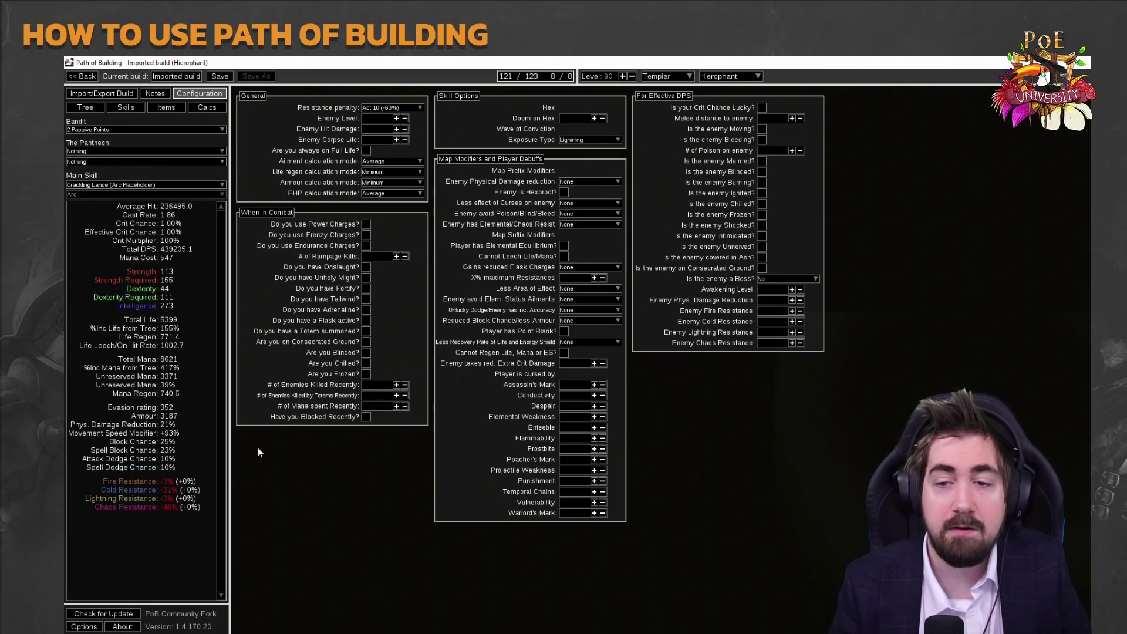
pyautogui.click(368, 238)
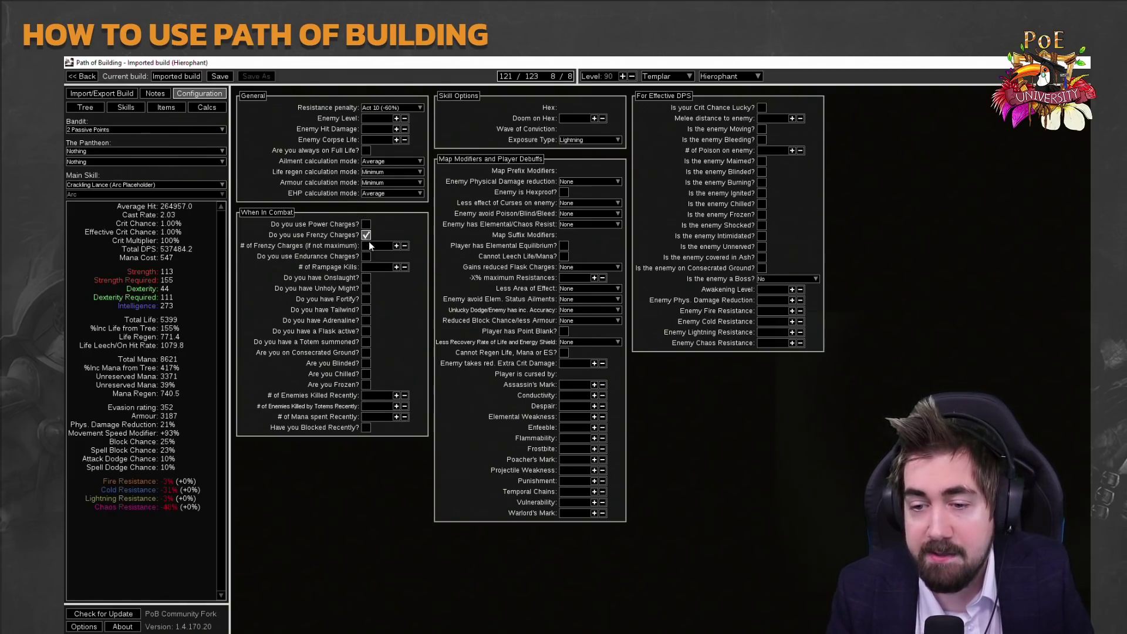
pyautogui.click(367, 278)
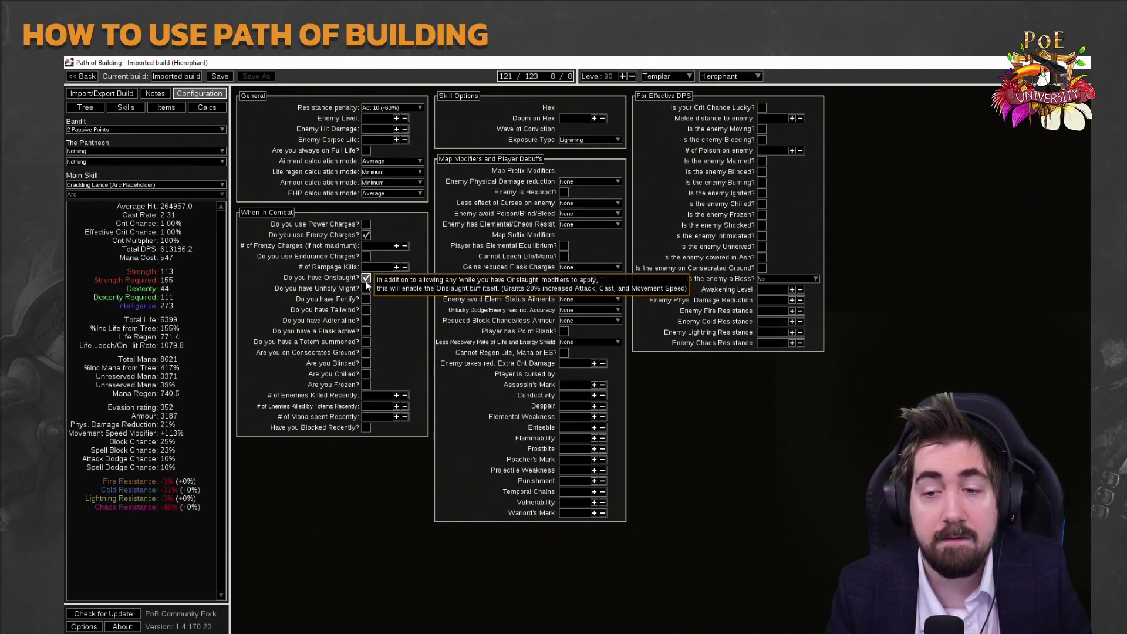
# Mark the Crit Chance as Lucky, checking the build's flasks, socket groups and equipped items for what supports the settings.
pyautogui.click(166, 108)
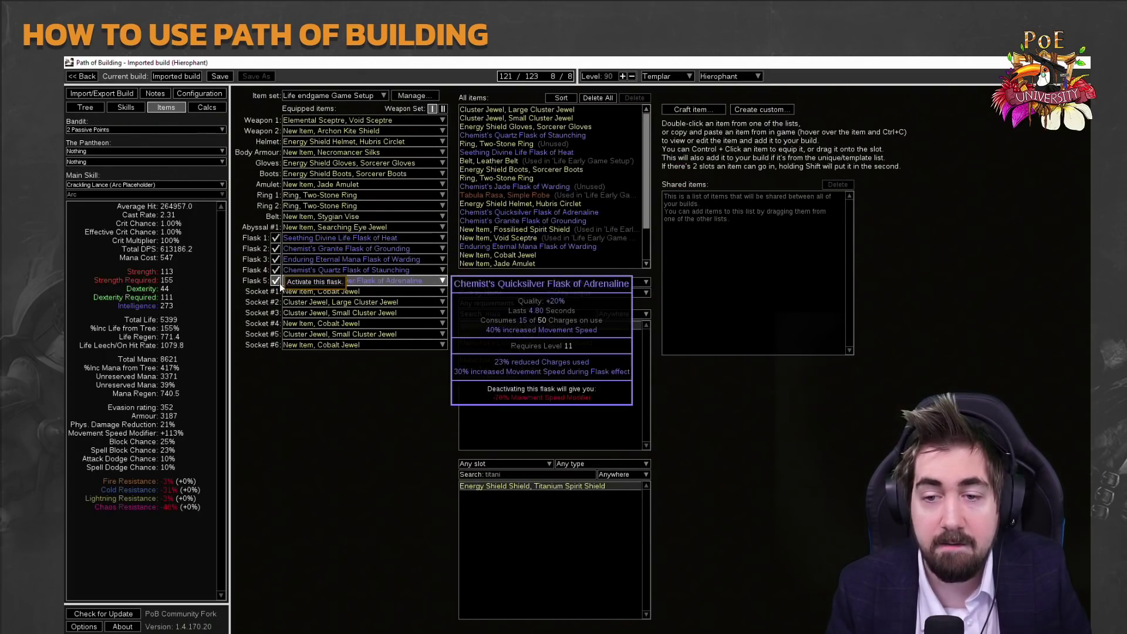
pyautogui.click(199, 94)
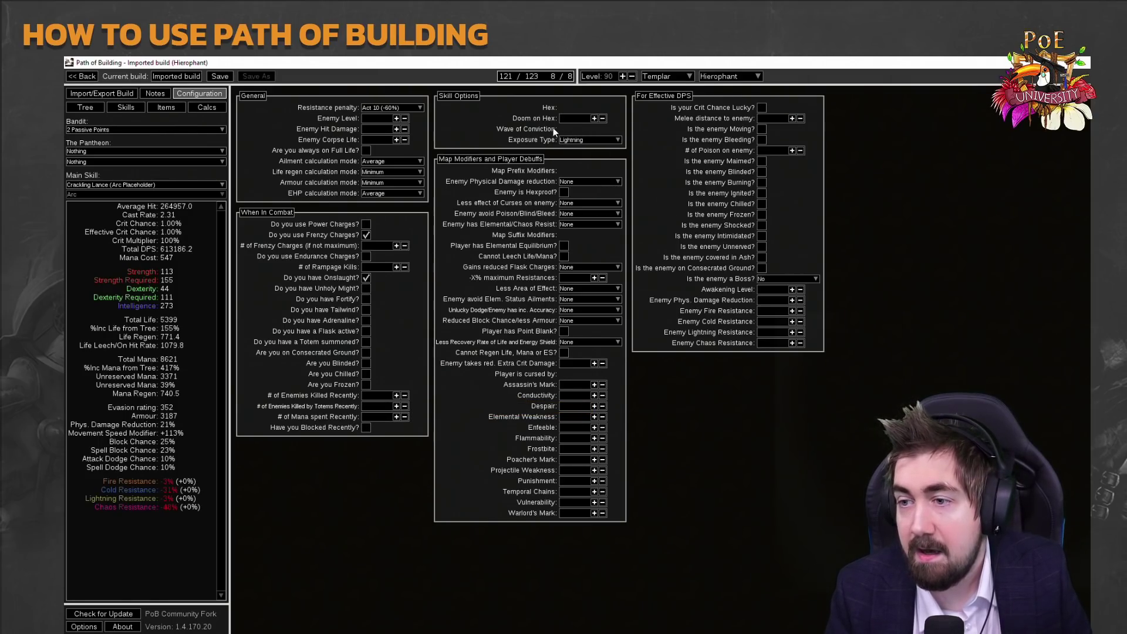
pyautogui.click(592, 139)
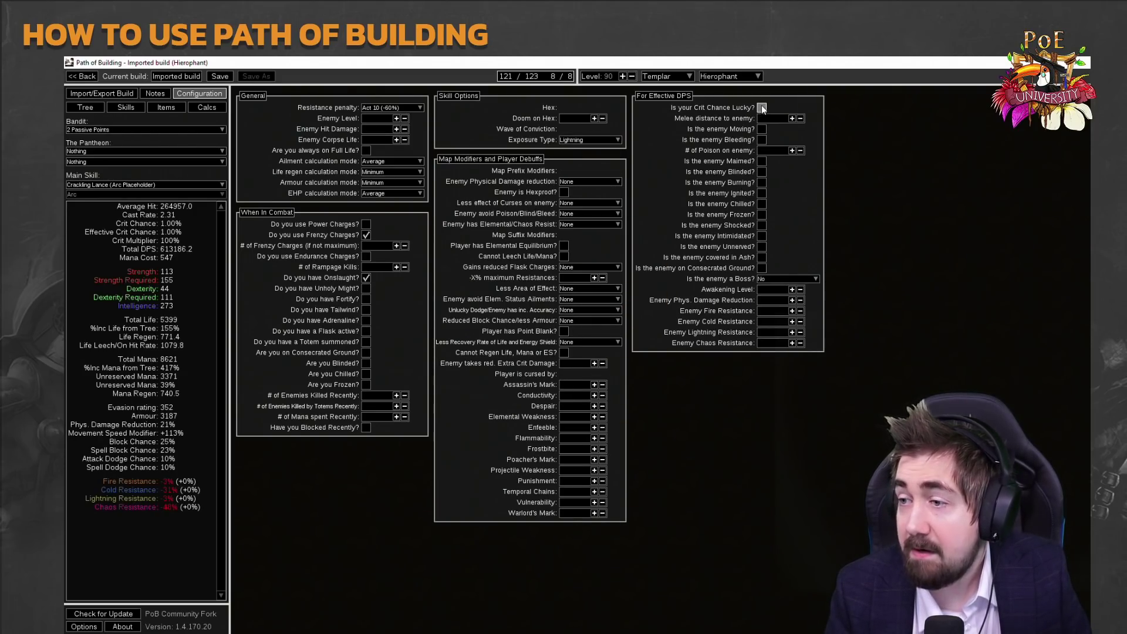
pyautogui.click(115, 106)
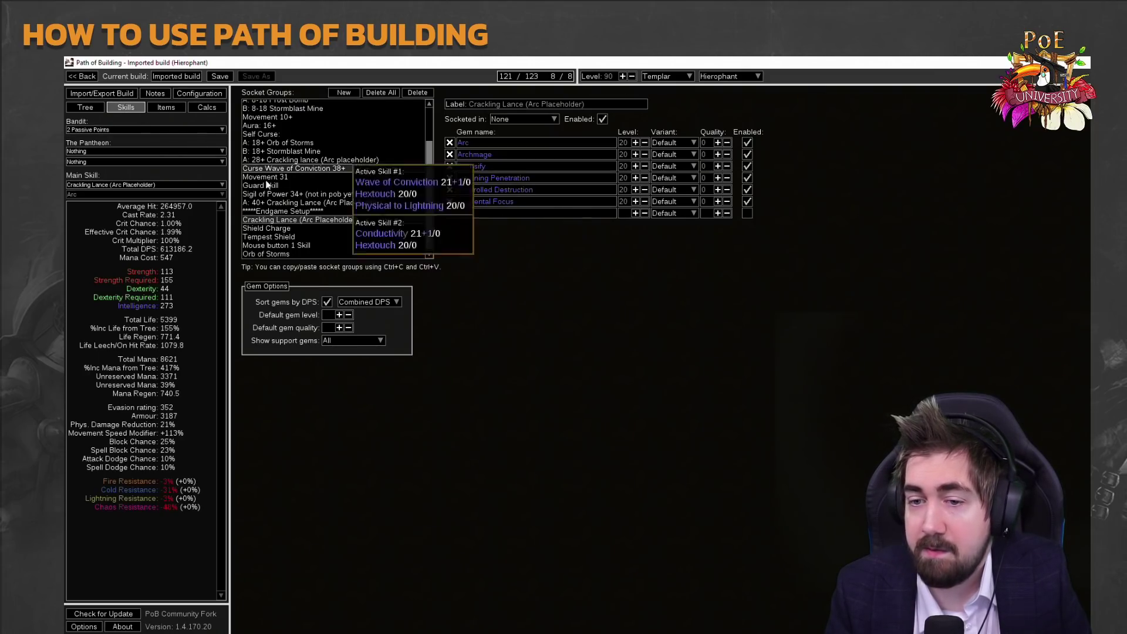
pyautogui.click(167, 107)
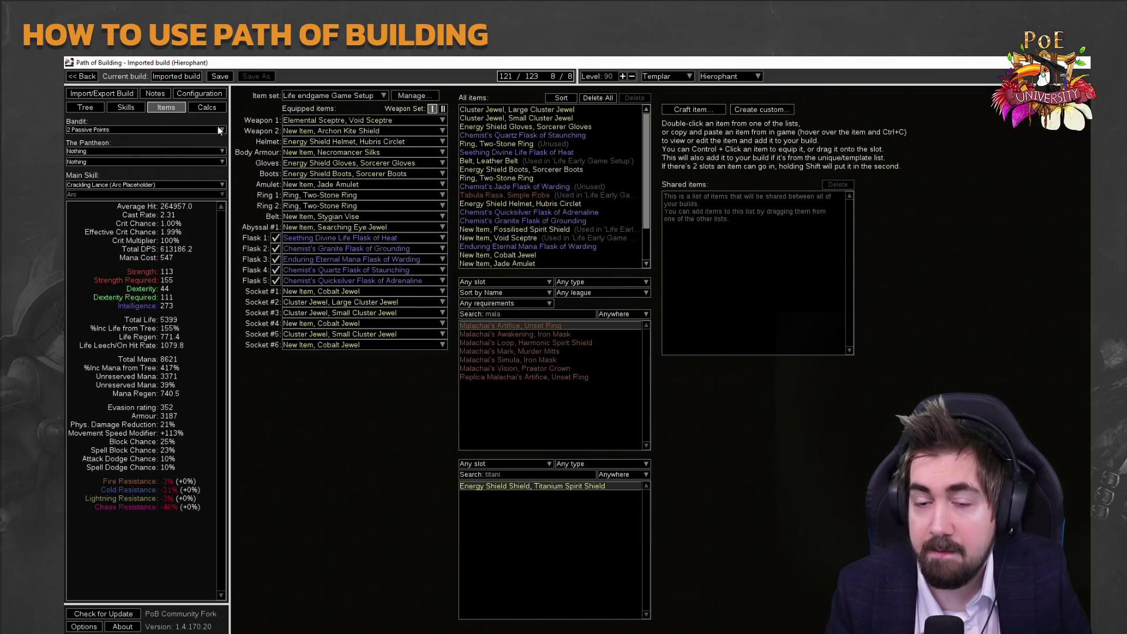
pyautogui.click(217, 94)
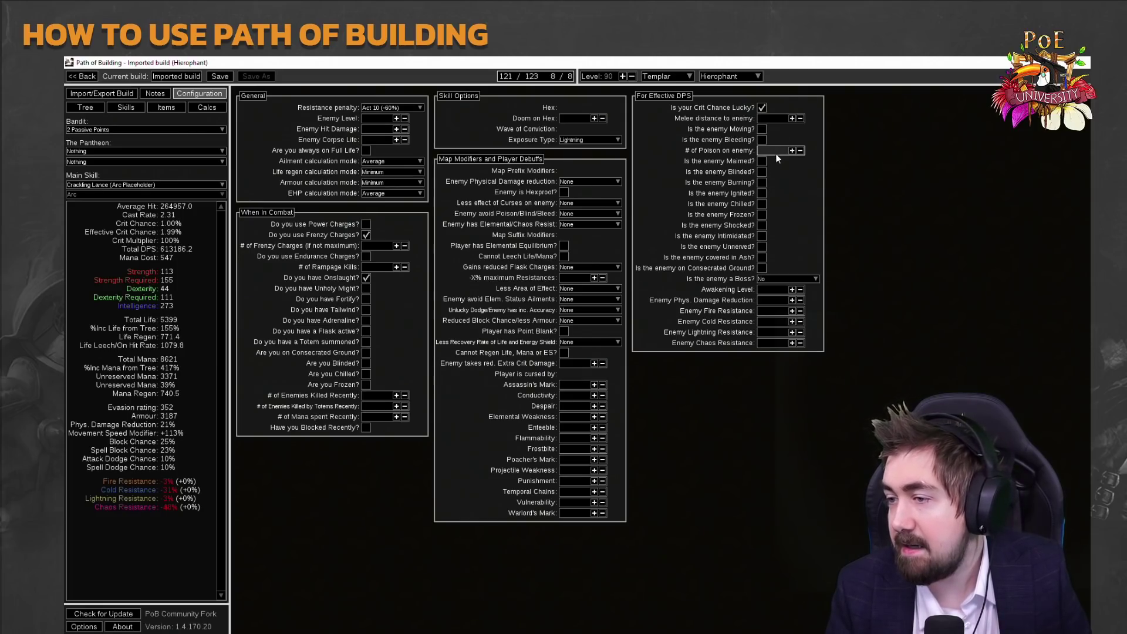
# Mark the enemy as Shocked with an Effect of Shock of 18, Chilled and Unnerved, and set the boss type to Sirus.
pyautogui.click(762, 226)
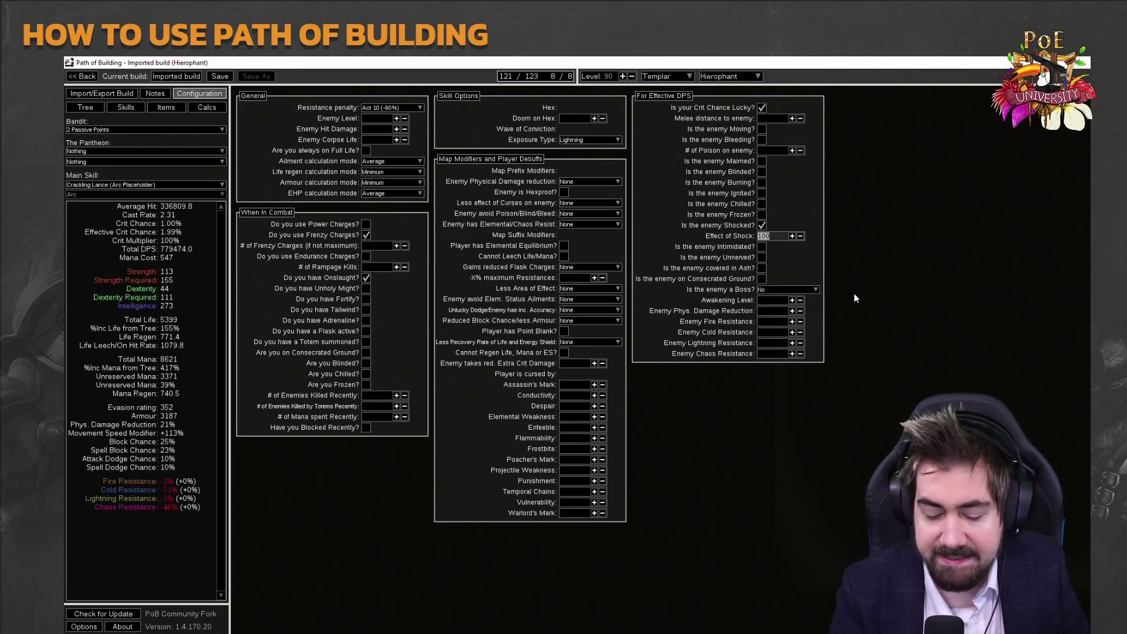
pyautogui.write('18')
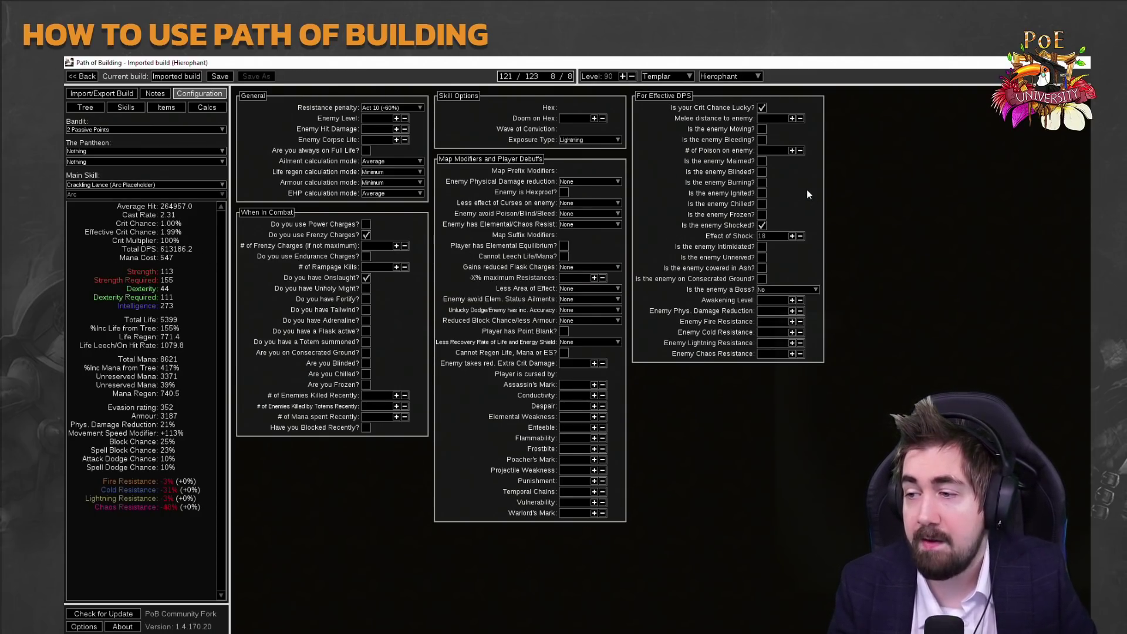
pyautogui.click(762, 204)
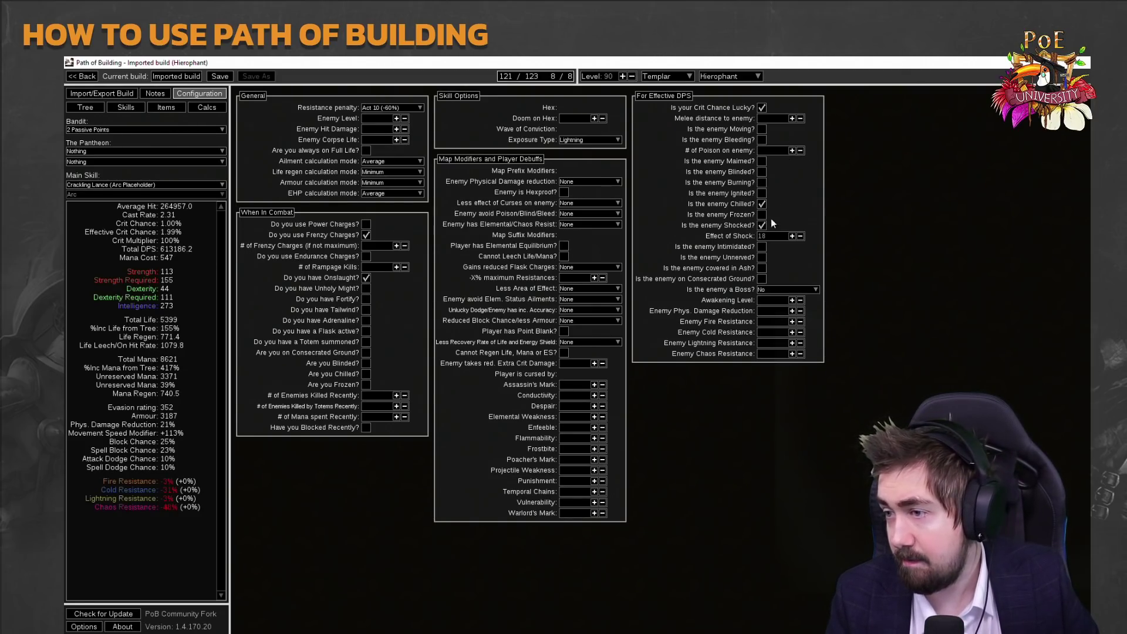
pyautogui.click(762, 259)
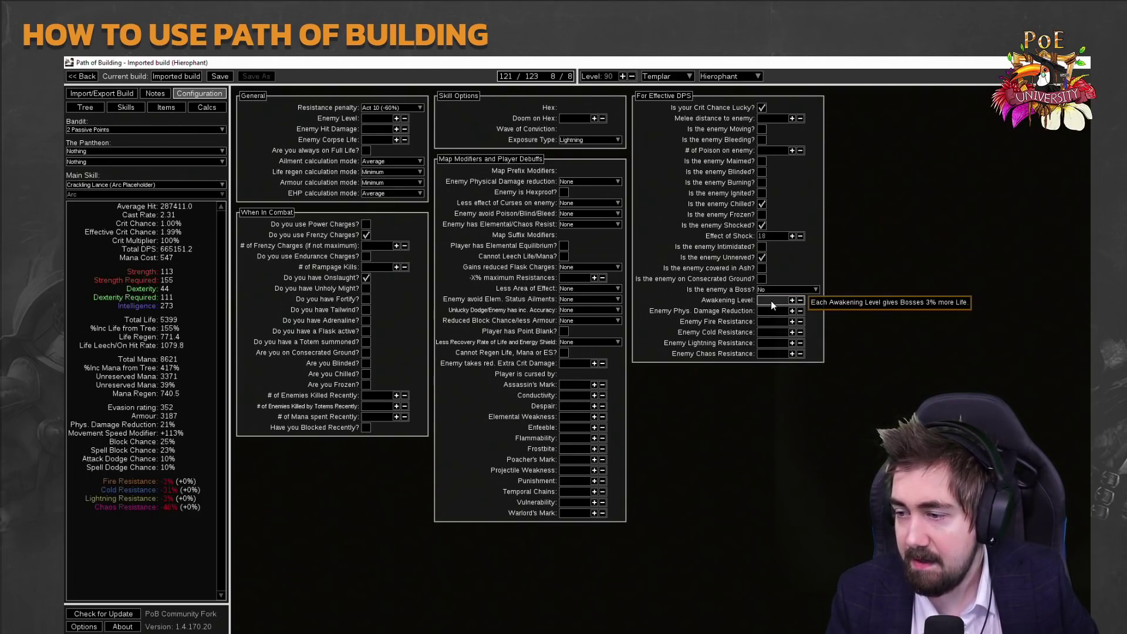
pyautogui.click(782, 289)
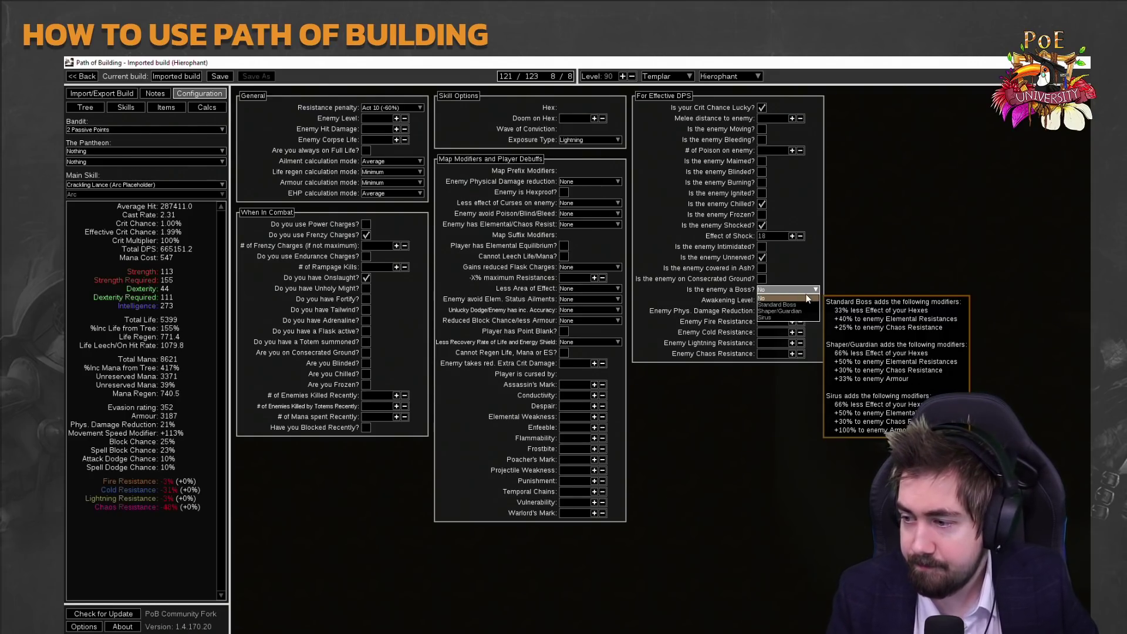
pyautogui.click(770, 318)
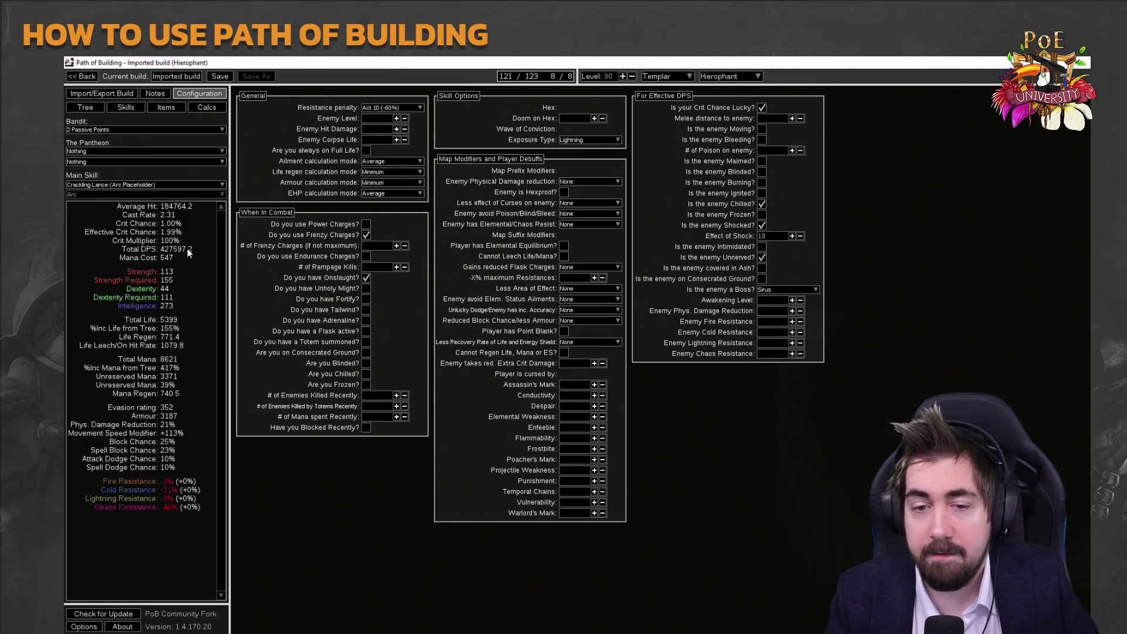
# Remove Lightning Penetration from the Crackling Lance (Arc Placeholder) group and compare candidate support gems for the empty slot.
pyautogui.click(135, 110)
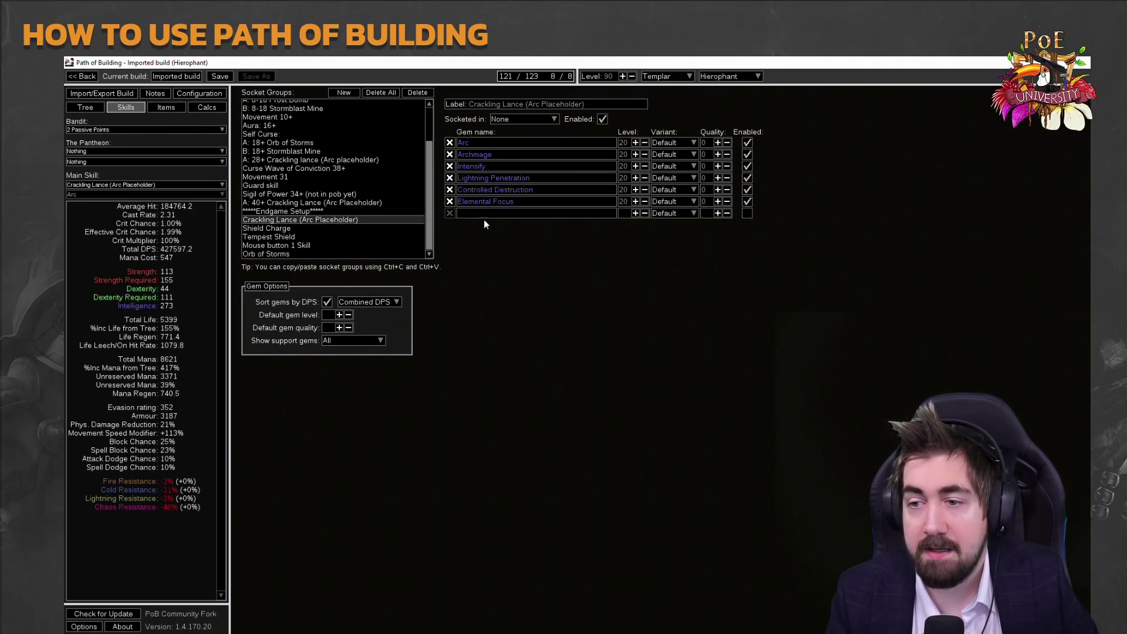
pyautogui.click(450, 177)
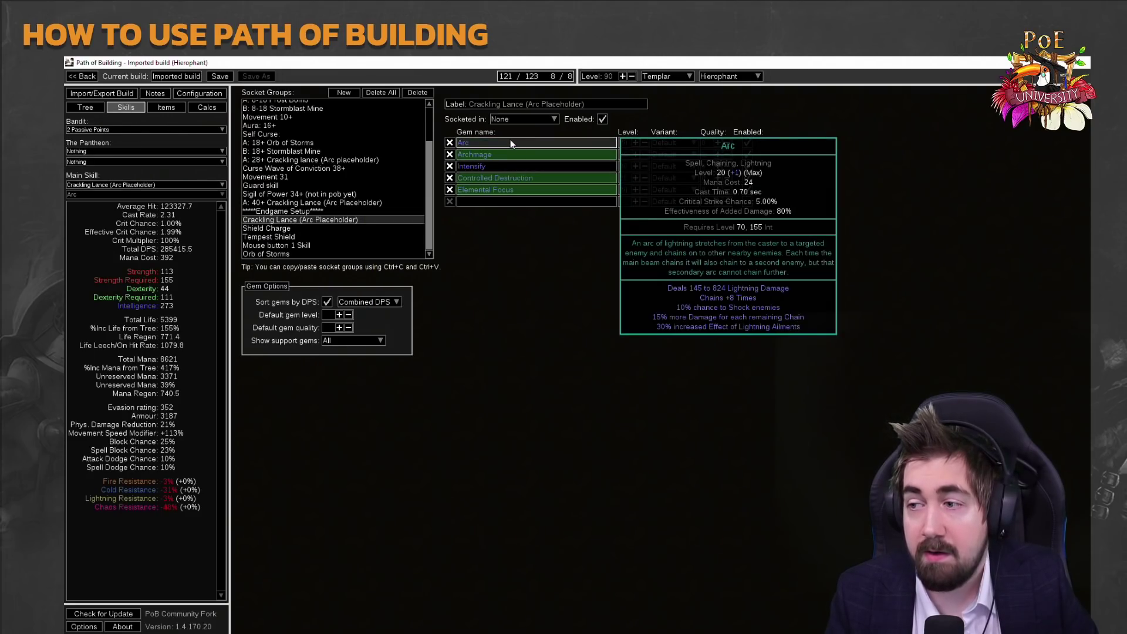
pyautogui.click(498, 201)
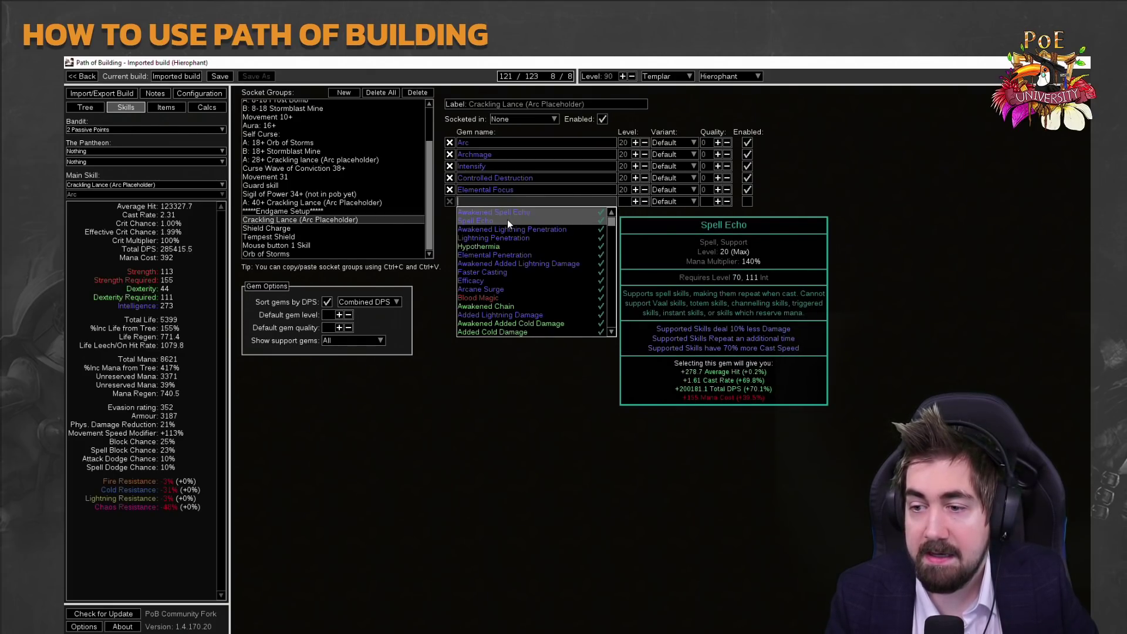
# Set the enemy boss option to No and compare Lightning Penetration with the other support gems for the empty slot.
pyautogui.click(206, 95)
pyautogui.click(787, 290)
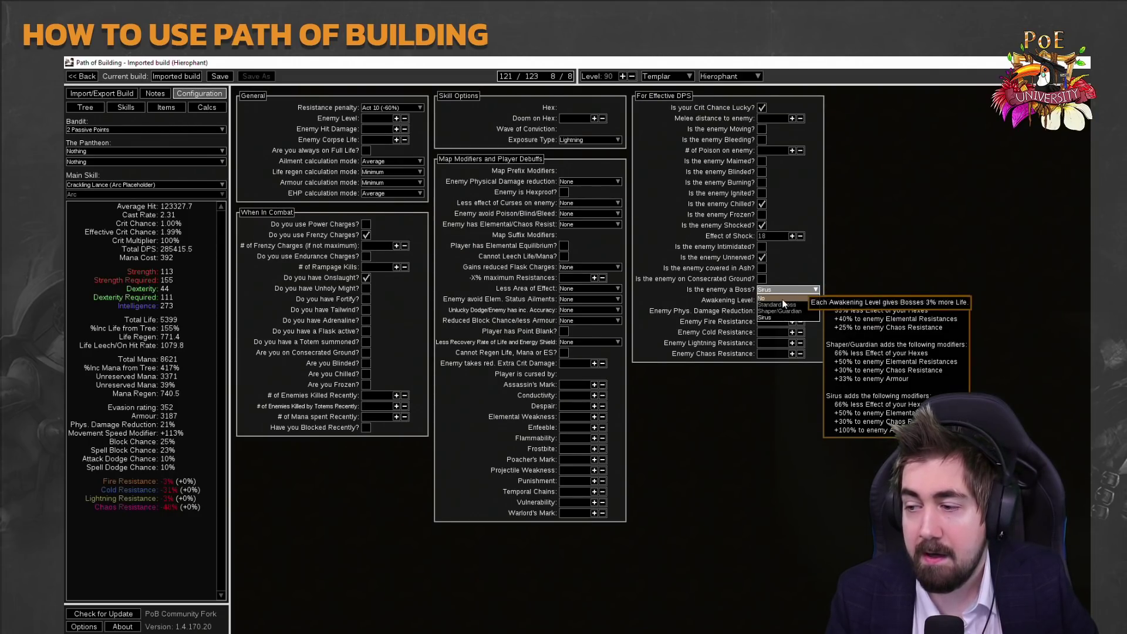
pyautogui.click(763, 298)
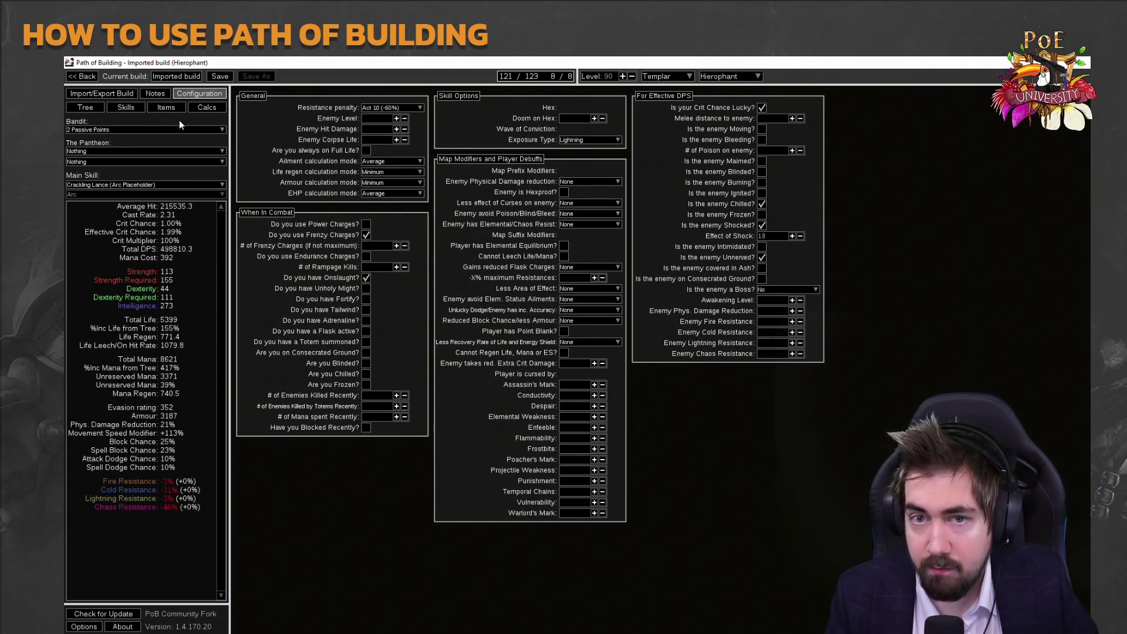
pyautogui.click(126, 107)
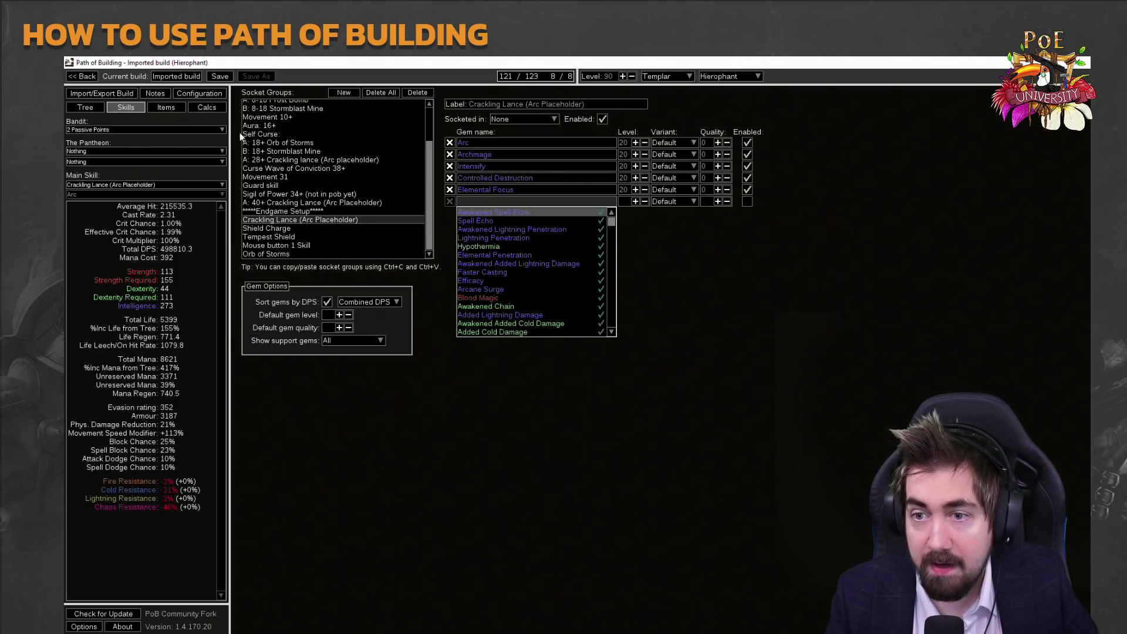
pyautogui.click(498, 199)
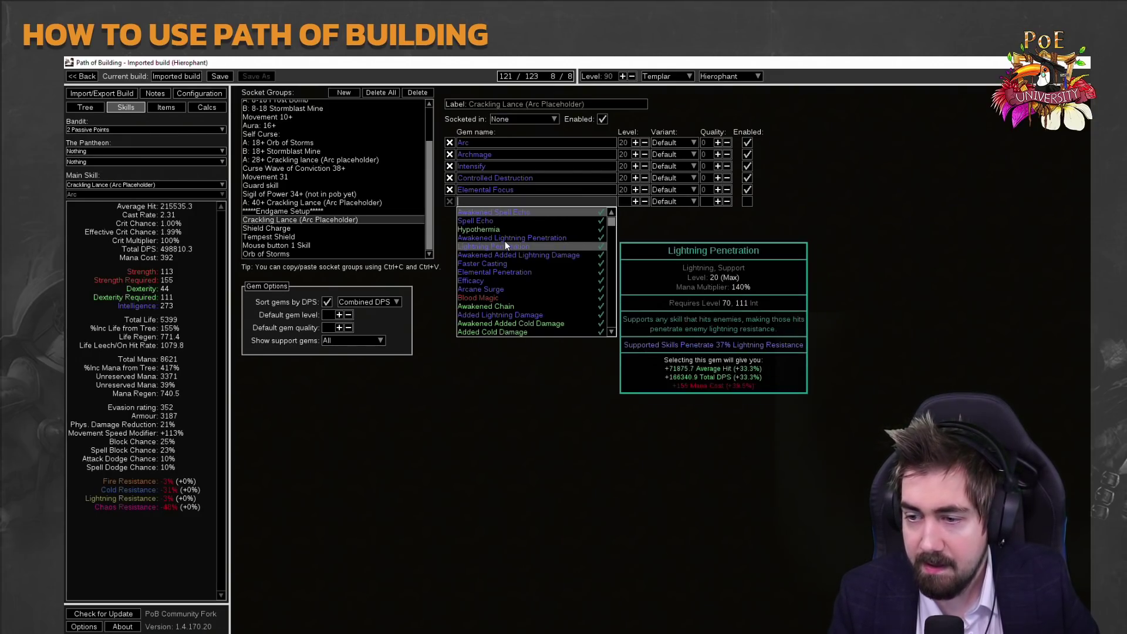
# Set the enemy boss type to Sirus in the build's configuration.
pyautogui.click(197, 94)
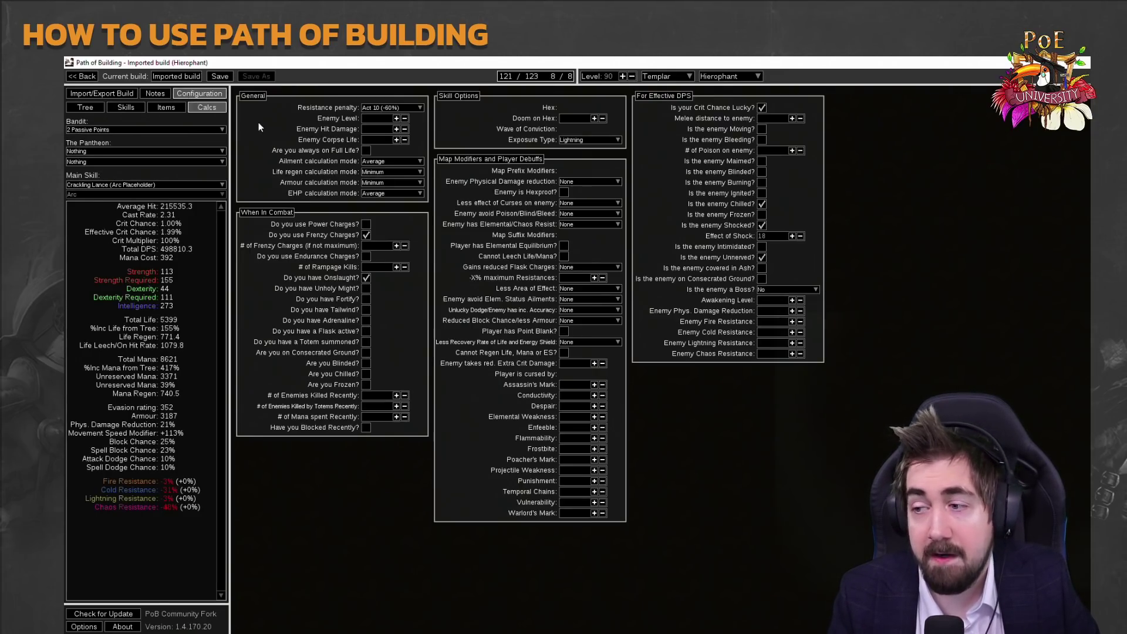
pyautogui.click(787, 290)
pyautogui.moveTo(794, 320)
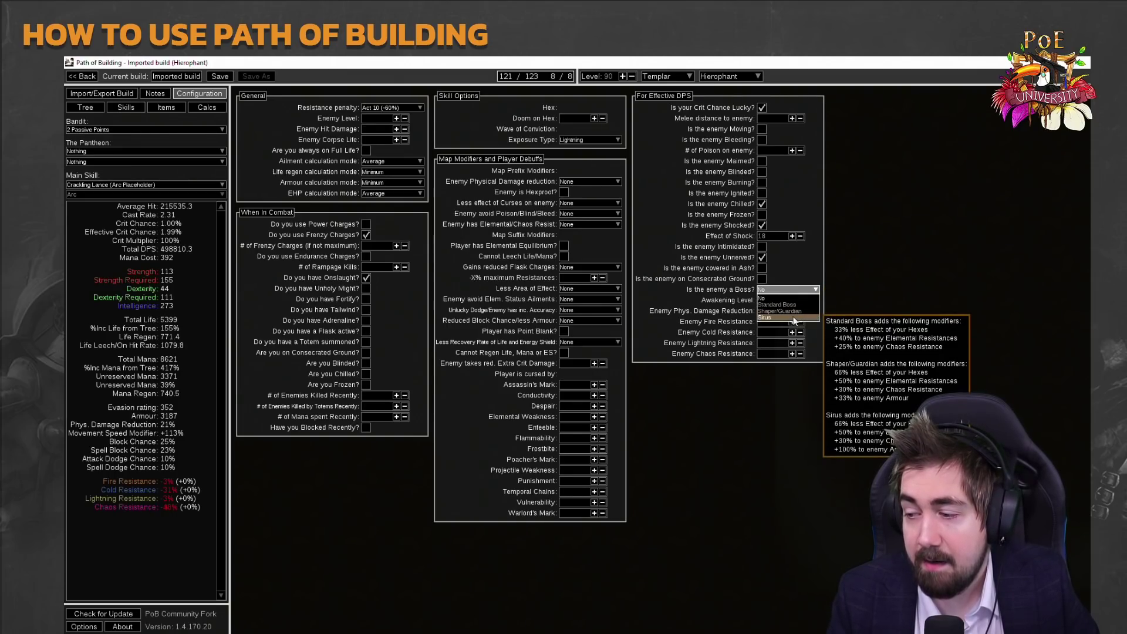
pyautogui.click(793, 316)
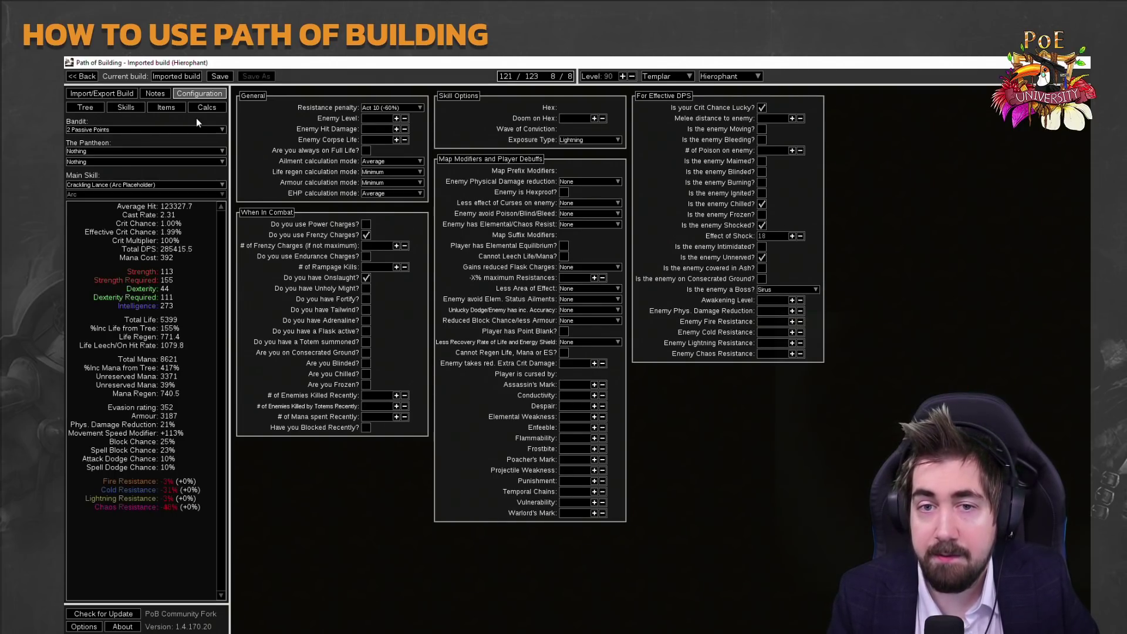
# Examine the DPS-ranked support gems offered for the empty slot of the Crackling Lance (Arc Placeholder) group.
pyautogui.click(125, 108)
pyautogui.click(465, 396)
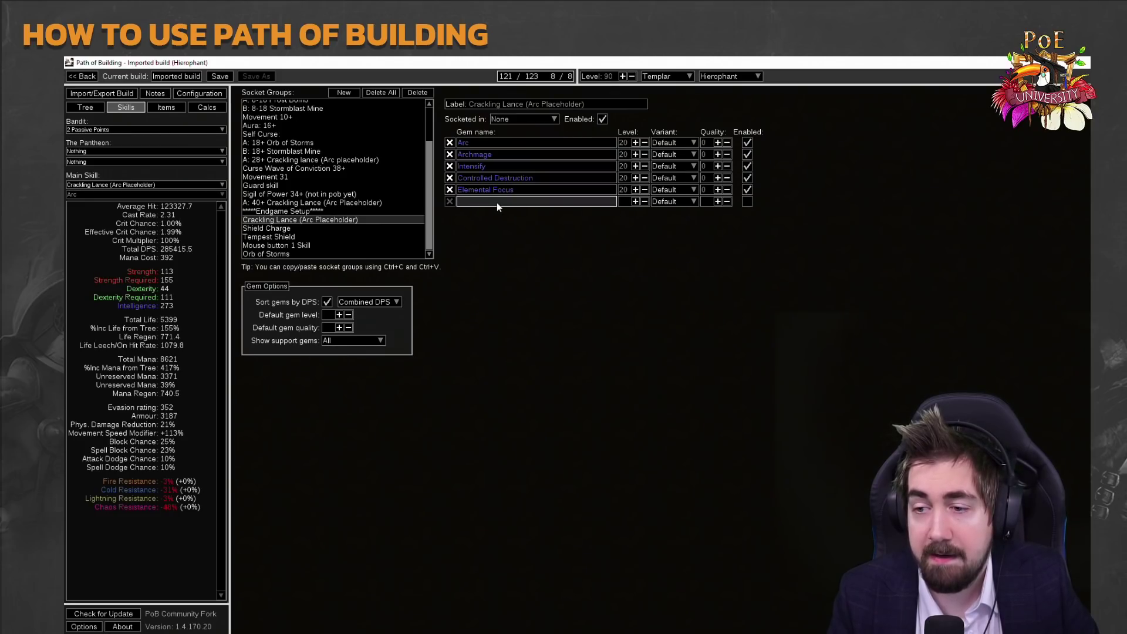
pyautogui.click(497, 203)
pyautogui.moveTo(499, 239)
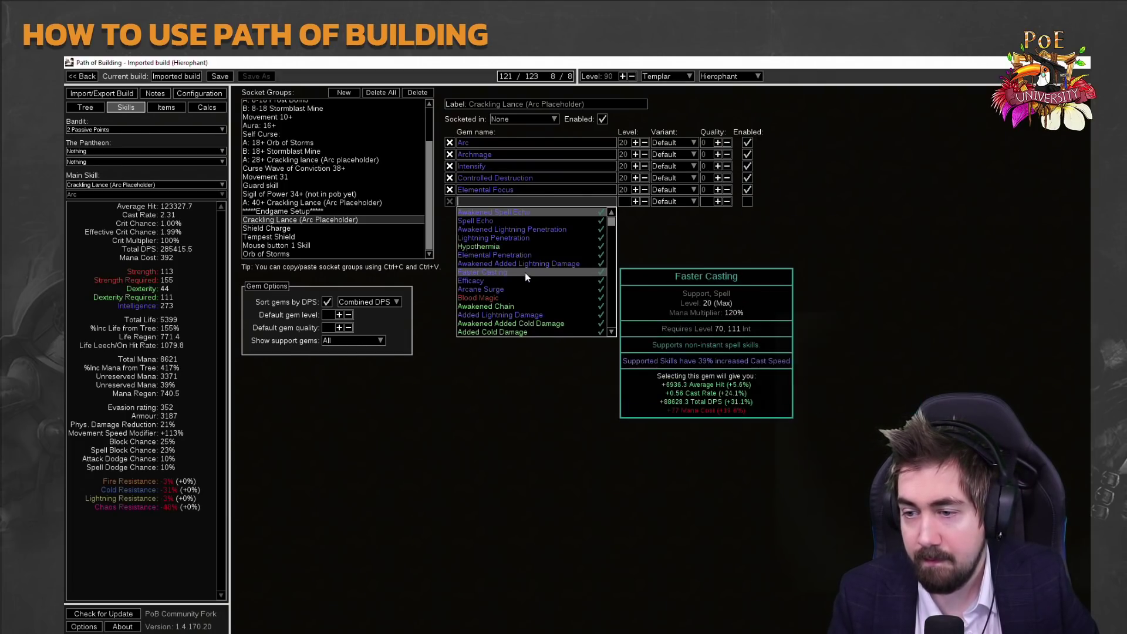
pyautogui.click(677, 249)
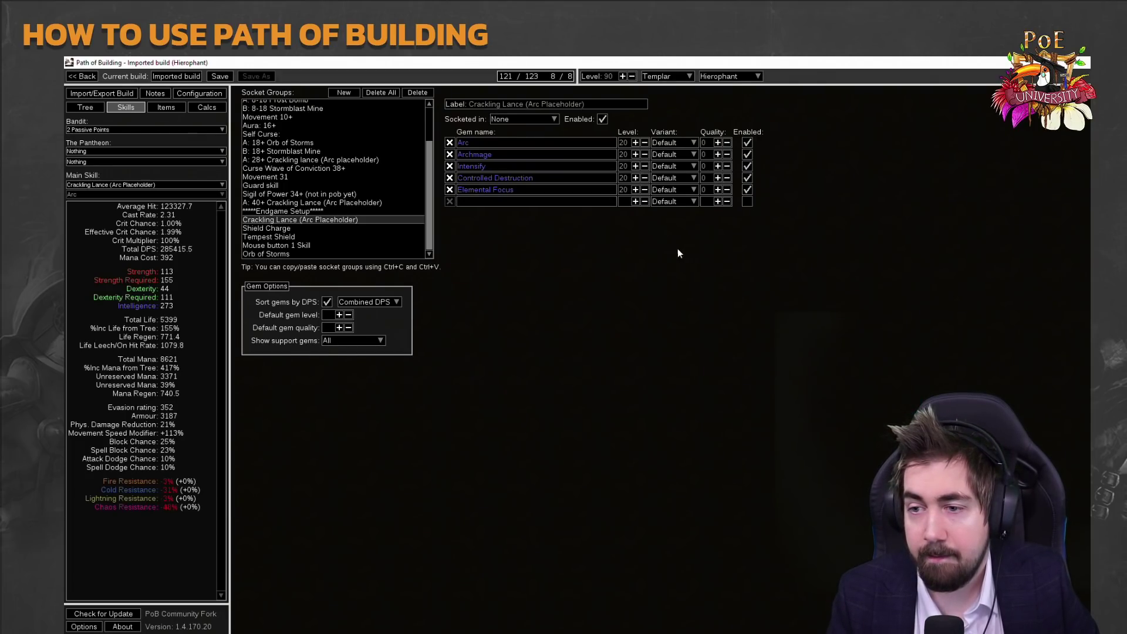
# Turn off the enemy Chilled condition in the effective DPS configuration.
pyautogui.click(196, 96)
pyautogui.click(126, 107)
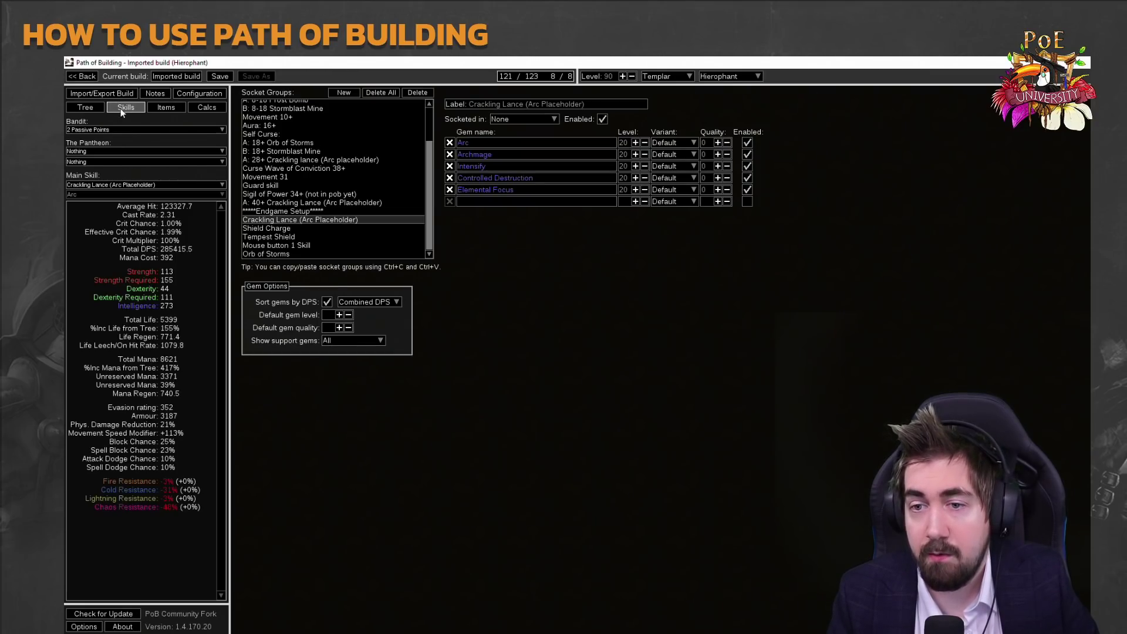
pyautogui.click(200, 93)
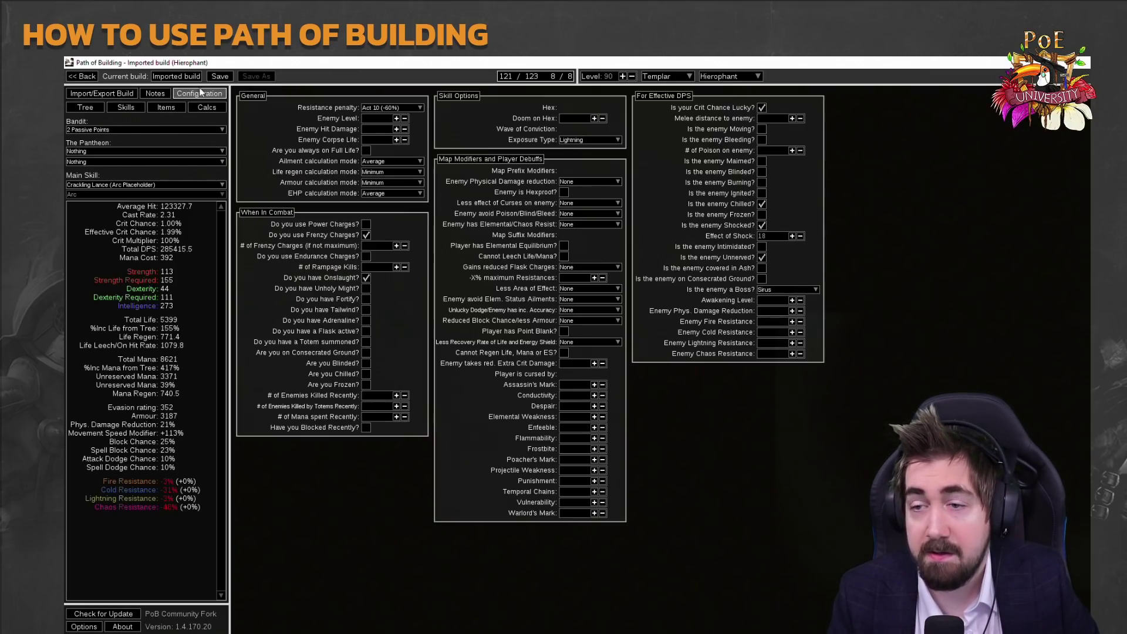
pyautogui.click(760, 204)
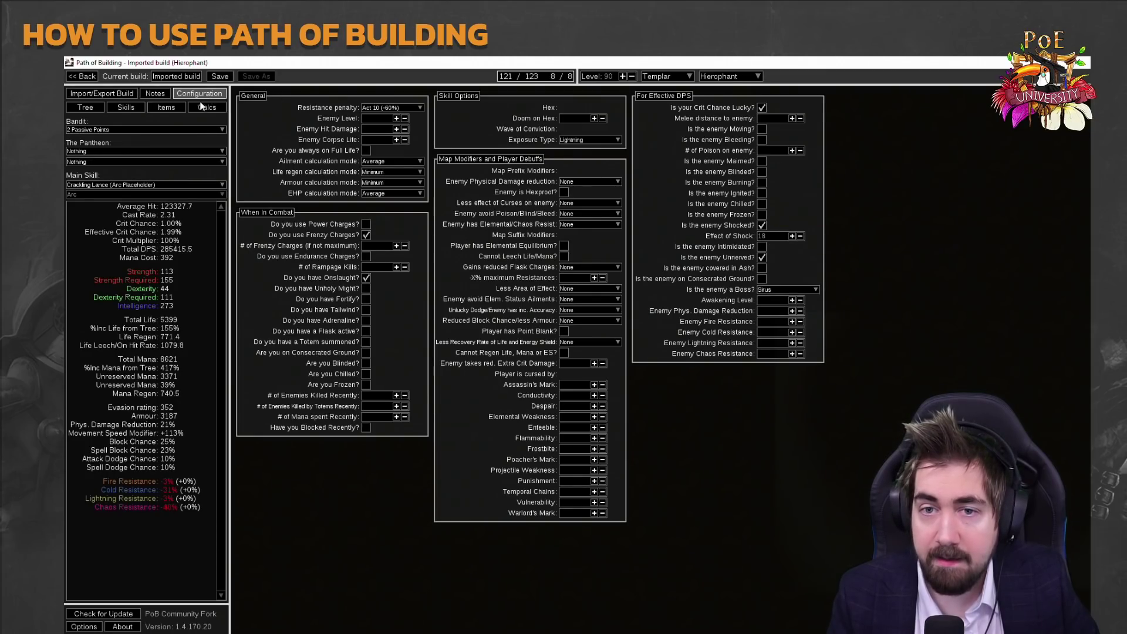
# Add the Hypothermia support gem to the Crackling Lance (Arc Placeholder) group.
pyautogui.click(136, 107)
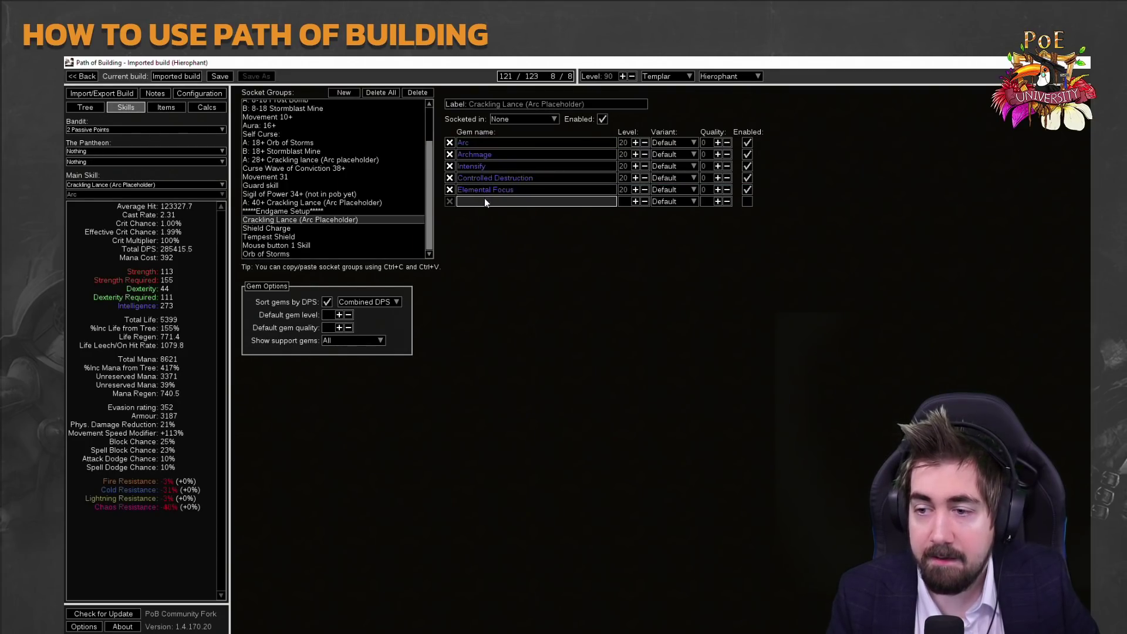
pyautogui.click(480, 200)
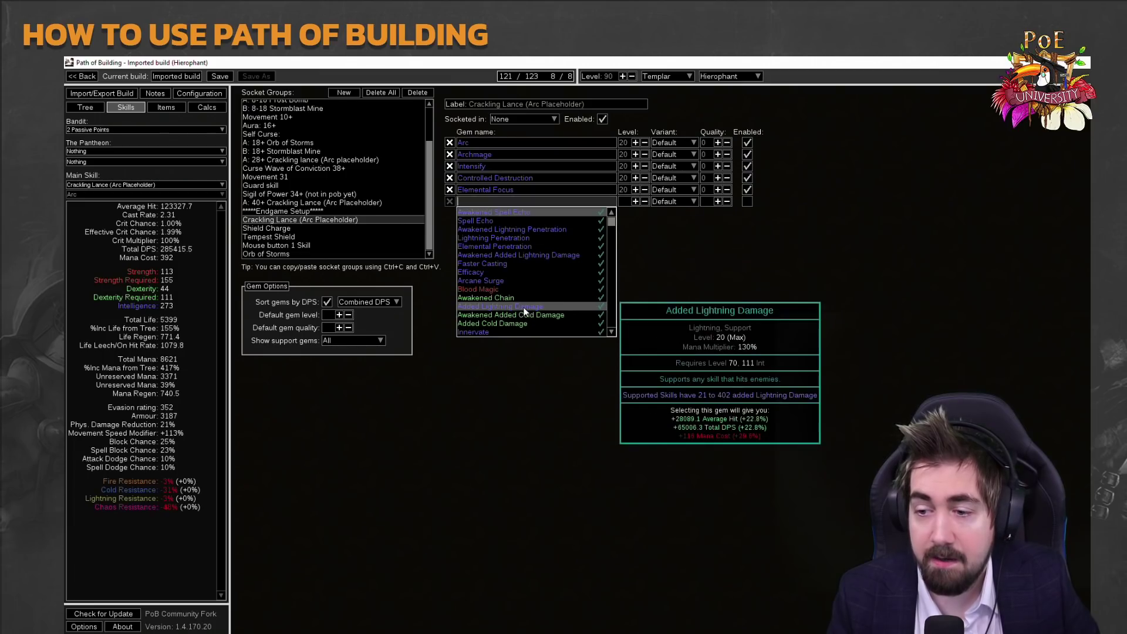
pyautogui.write('hypo')
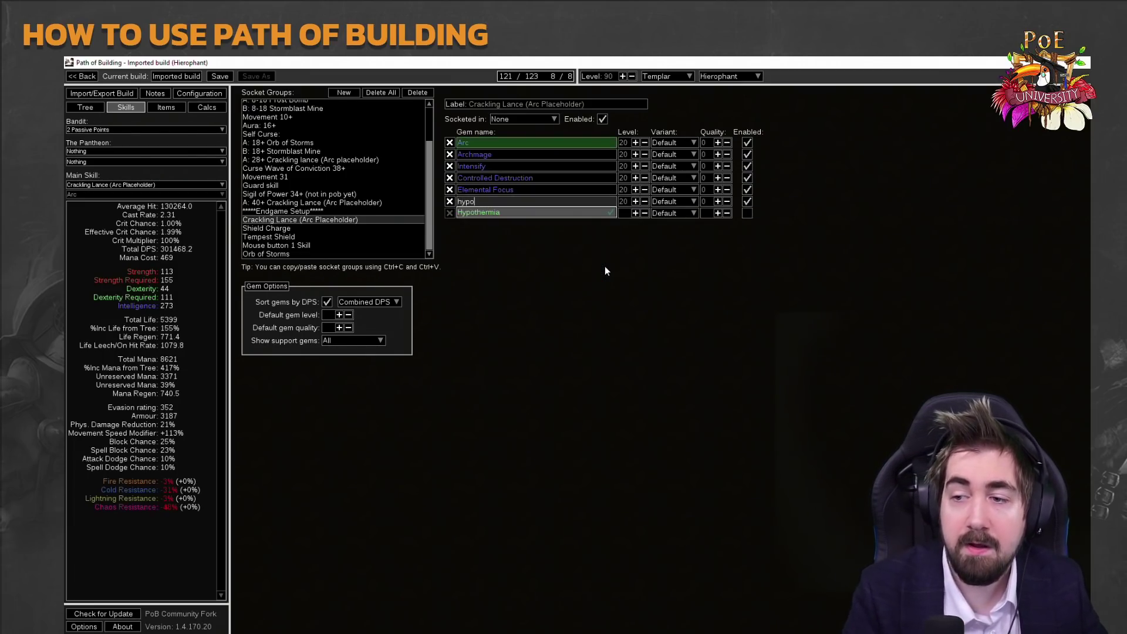
pyautogui.click(520, 213)
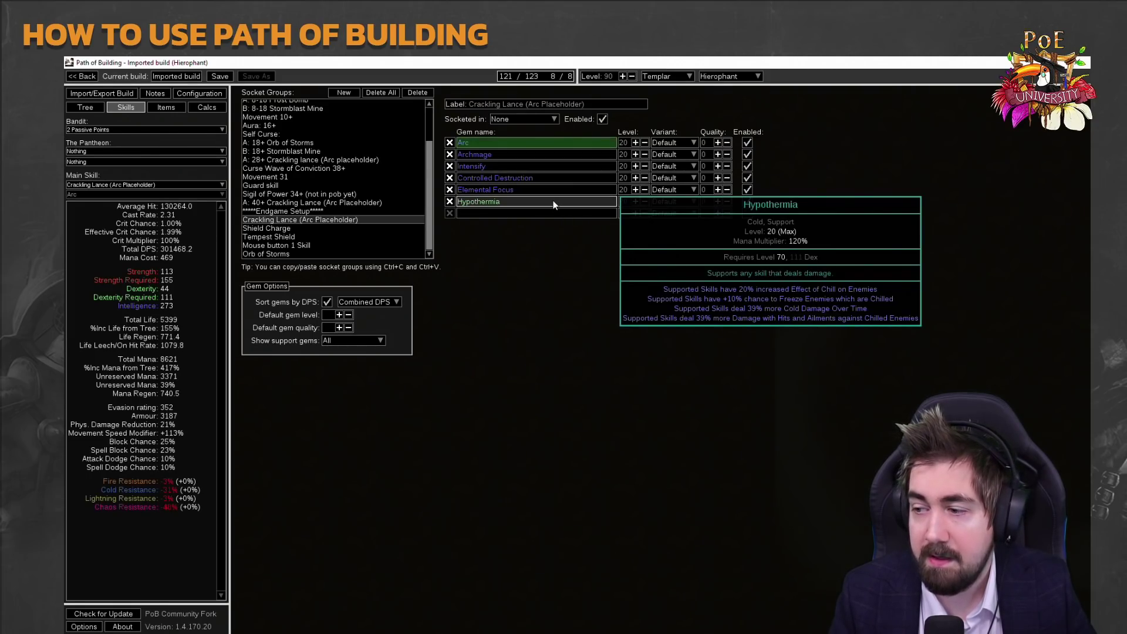
# Turn on the enemy Chilled condition in the effective DPS configuration and return to the skill gems.
pyautogui.click(187, 94)
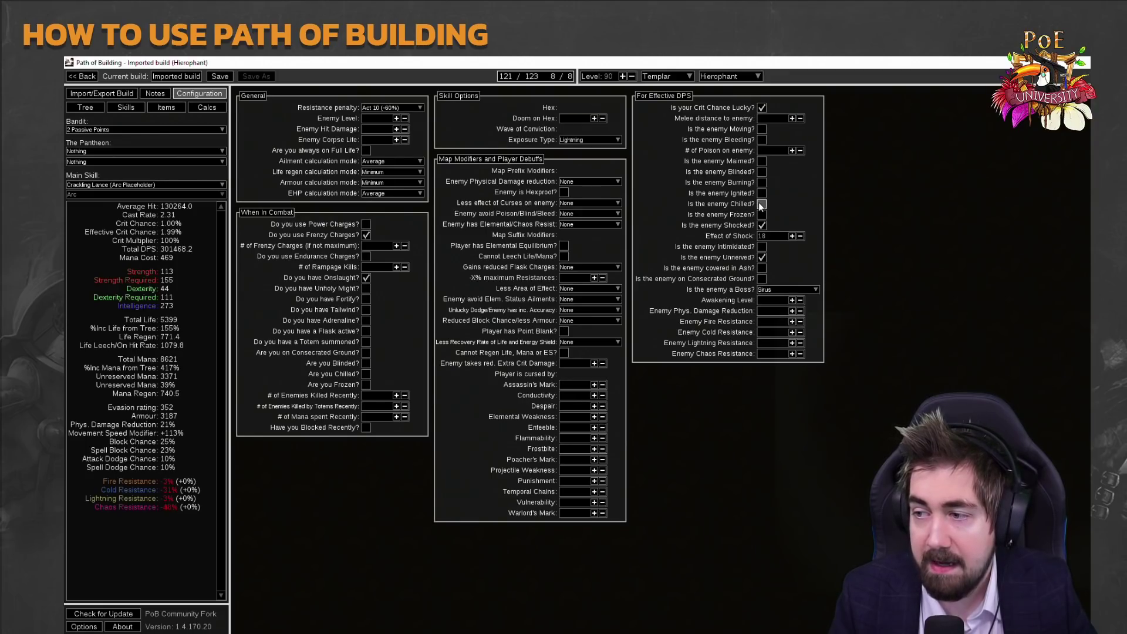
pyautogui.click(761, 204)
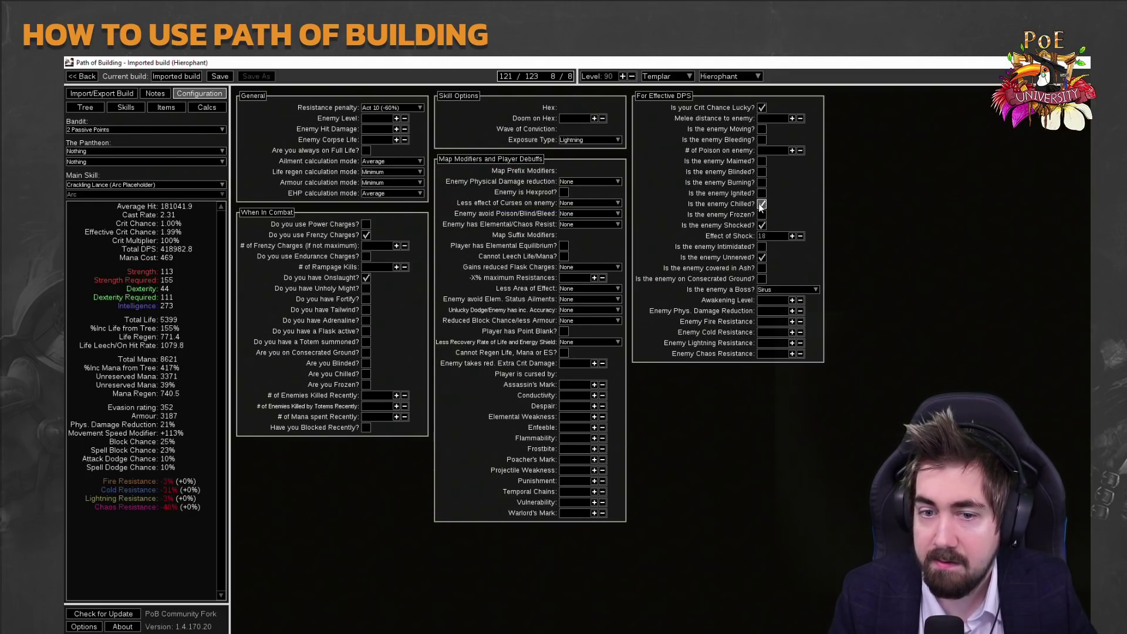
pyautogui.click(126, 108)
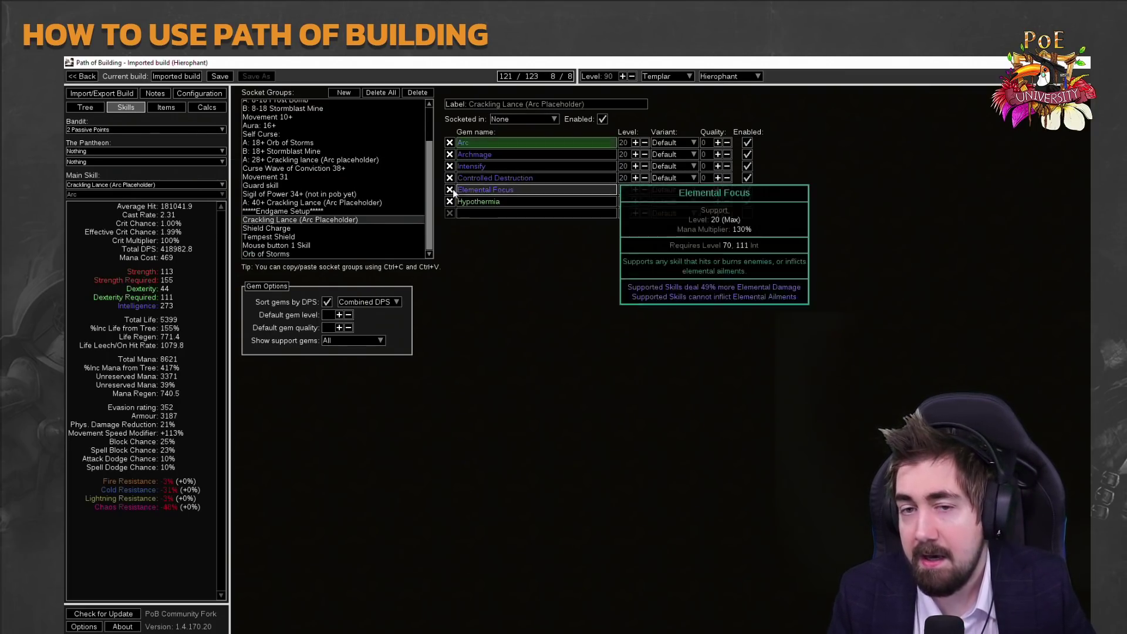
# Add the Inspiration support gem to the Crackling Lance group and enable the use of Inspiration Charges in combat.
pyautogui.click(199, 93)
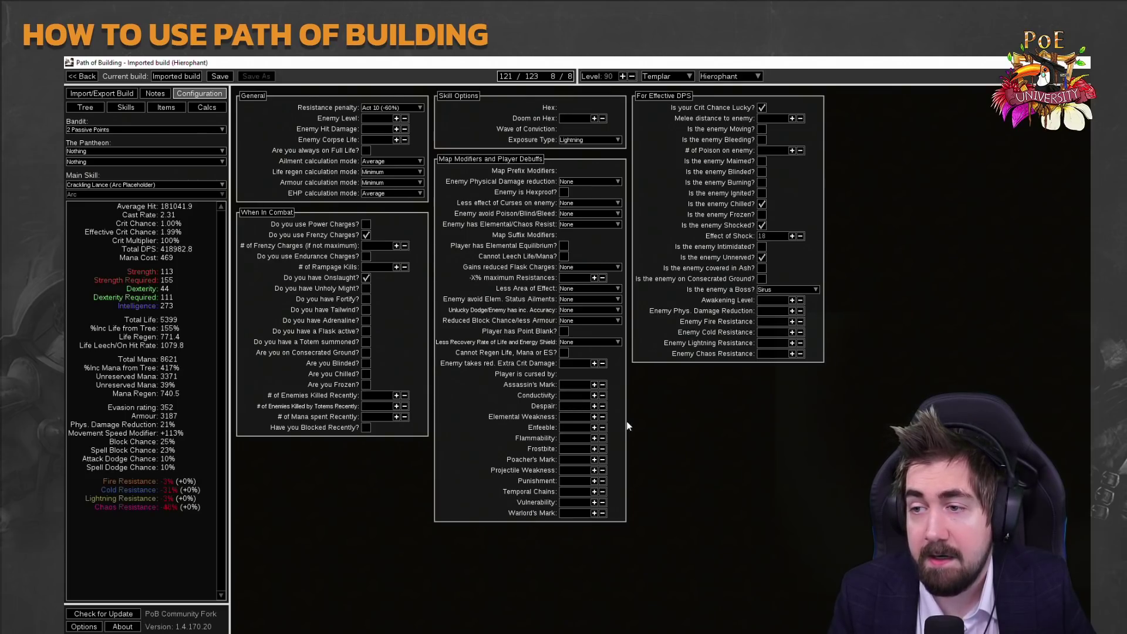
pyautogui.click(115, 109)
pyautogui.click(533, 211)
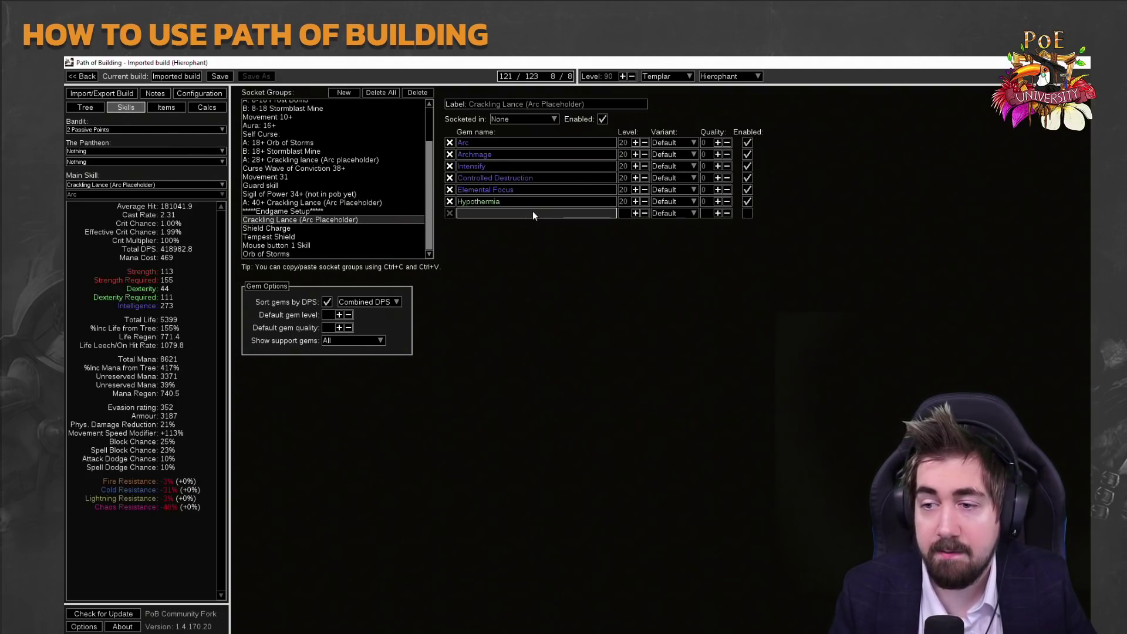
pyautogui.write('inspir')
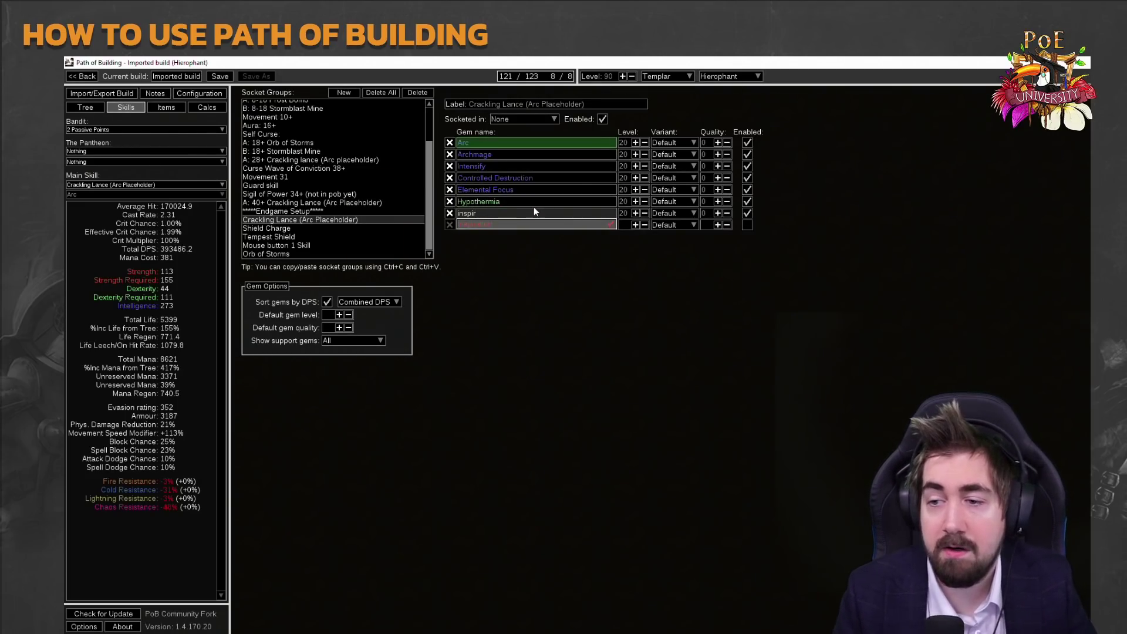
pyautogui.click(534, 223)
pyautogui.click(179, 94)
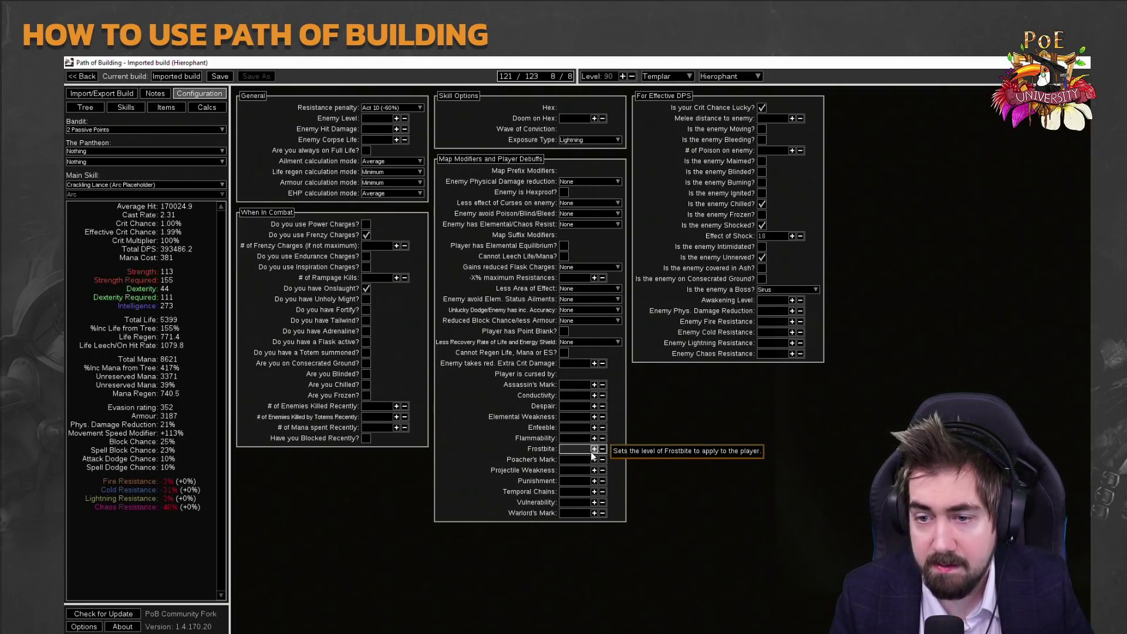
pyautogui.click(367, 268)
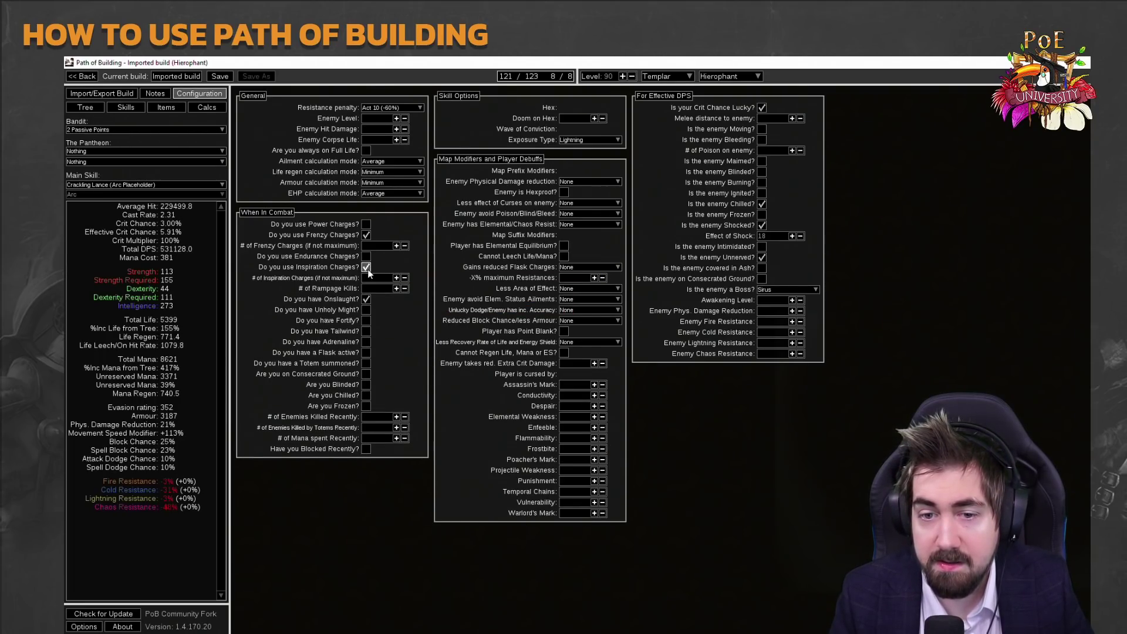
# Remove the Inspiration support gem from the Crackling Lance group.
pyautogui.click(130, 106)
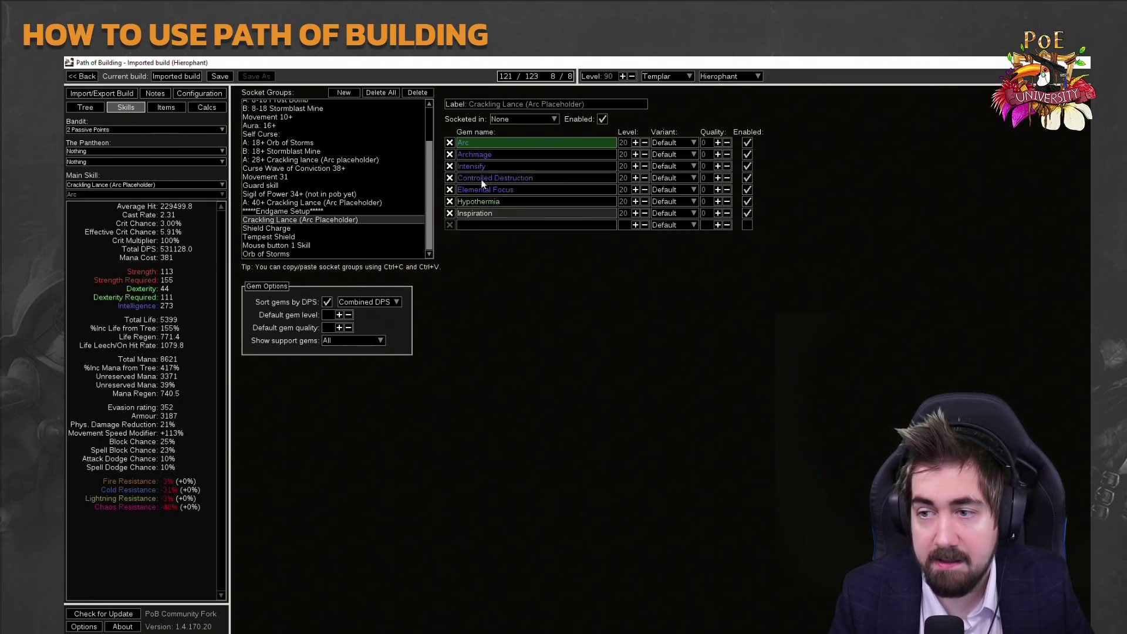
pyautogui.click(477, 213)
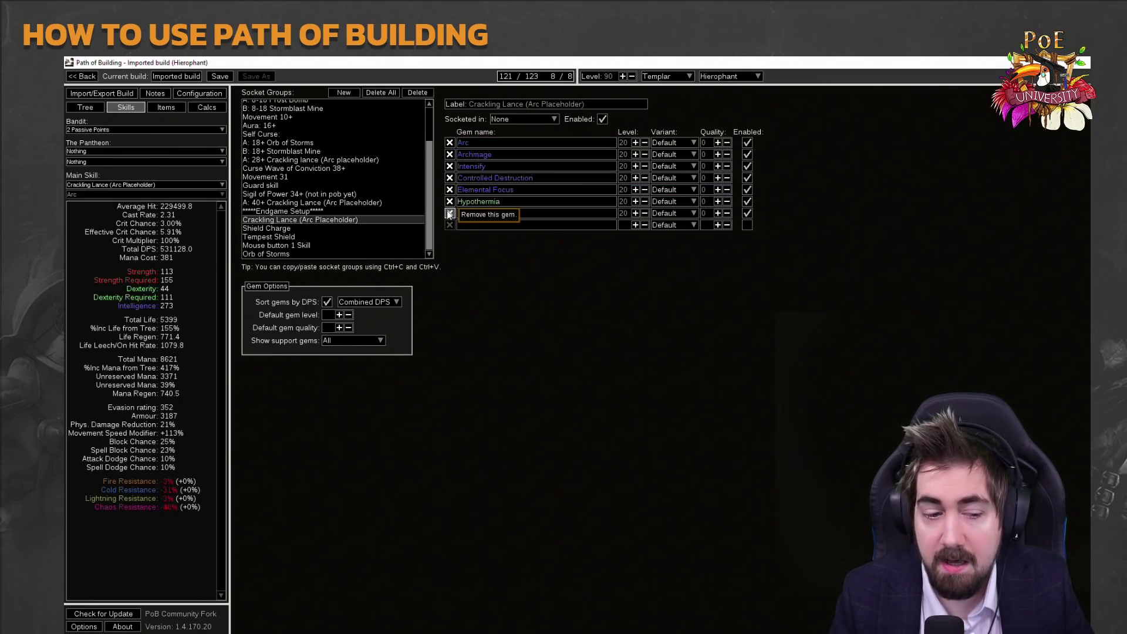
pyautogui.moveTo(464, 219)
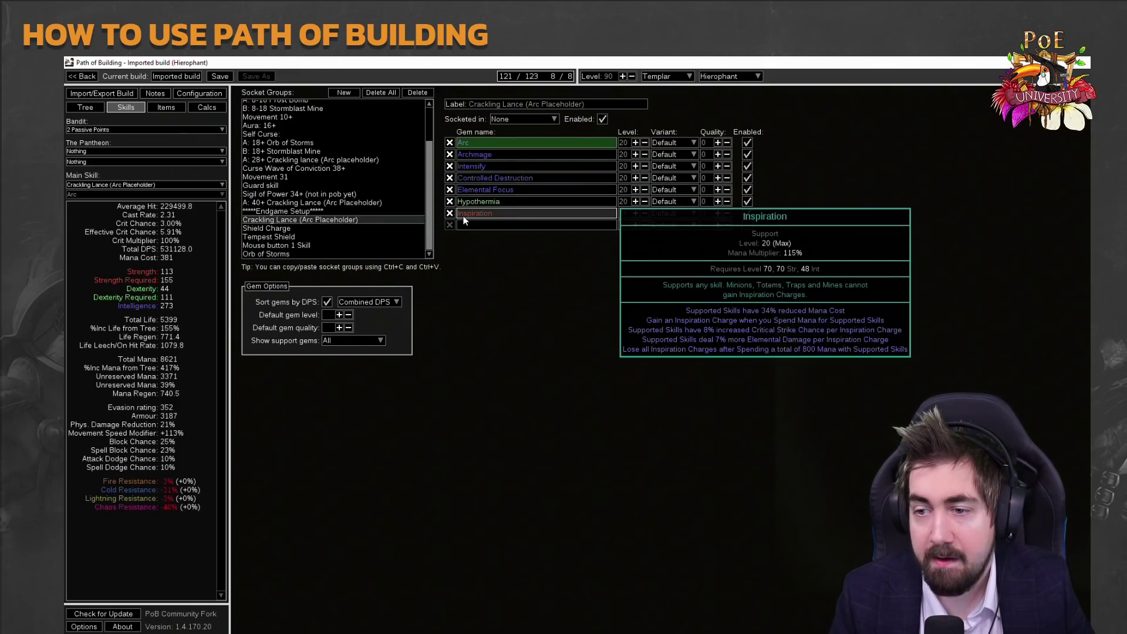
pyautogui.click(749, 213)
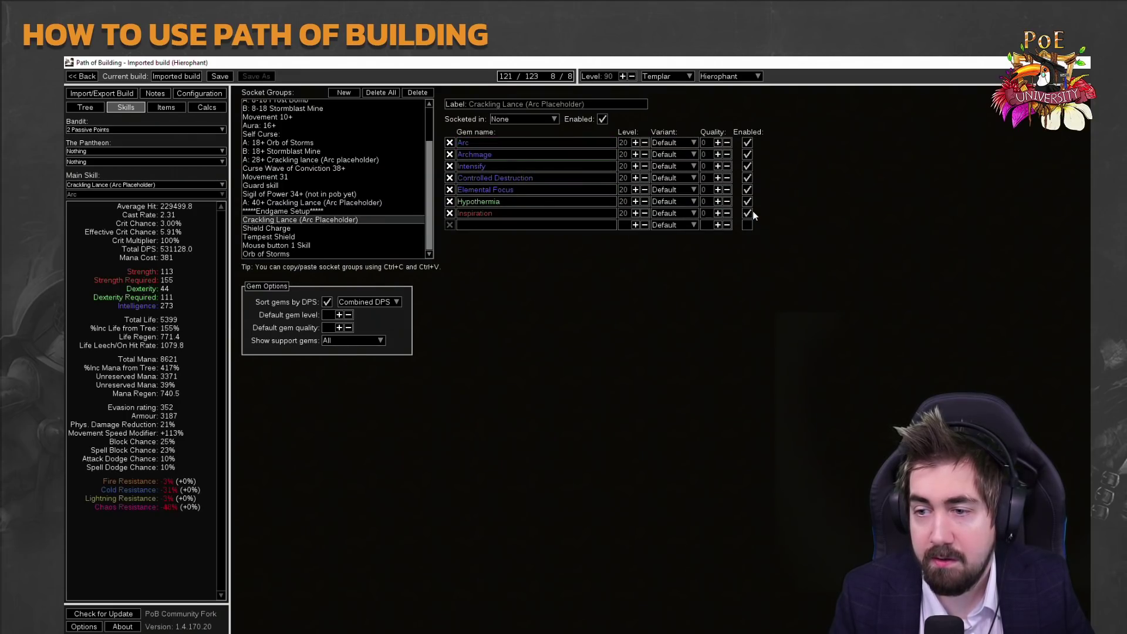
pyautogui.click(450, 213)
# Add the Innervate support gem to the Crackling Lance group and mark Innervation as active in the configuration.
pyautogui.click(474, 211)
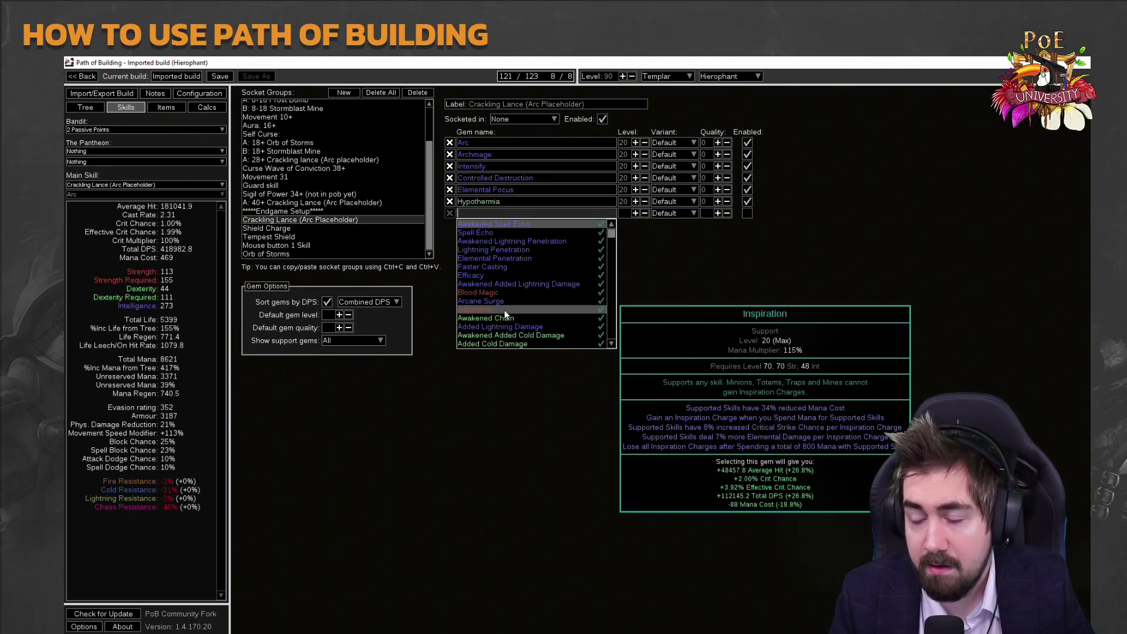
pyautogui.click(624, 284)
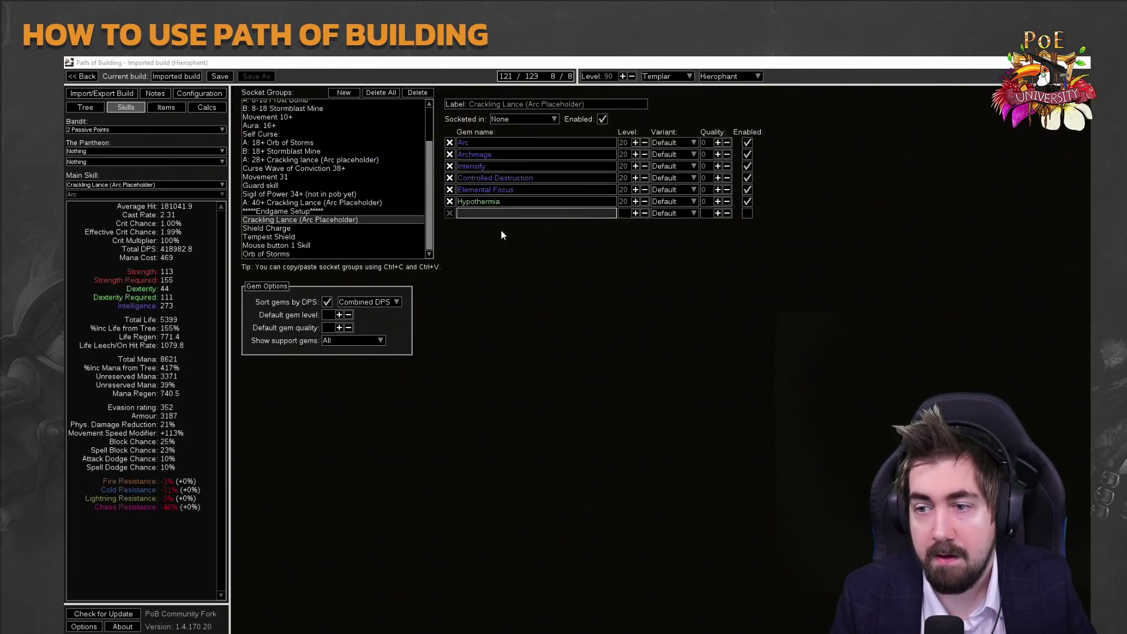
pyautogui.click(513, 216)
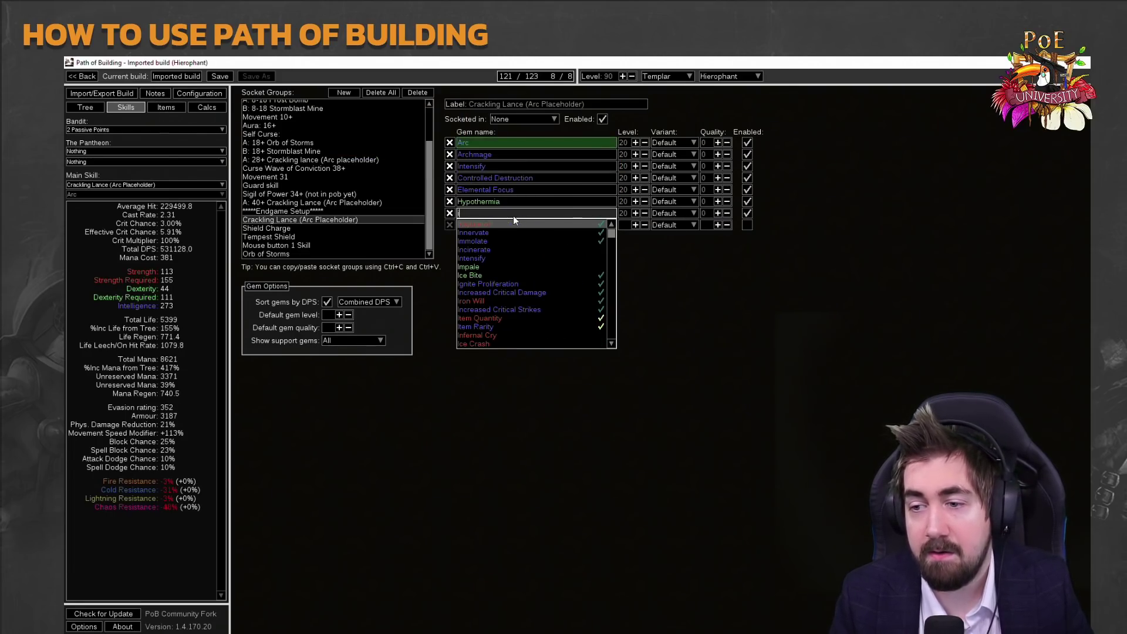
pyautogui.click(505, 225)
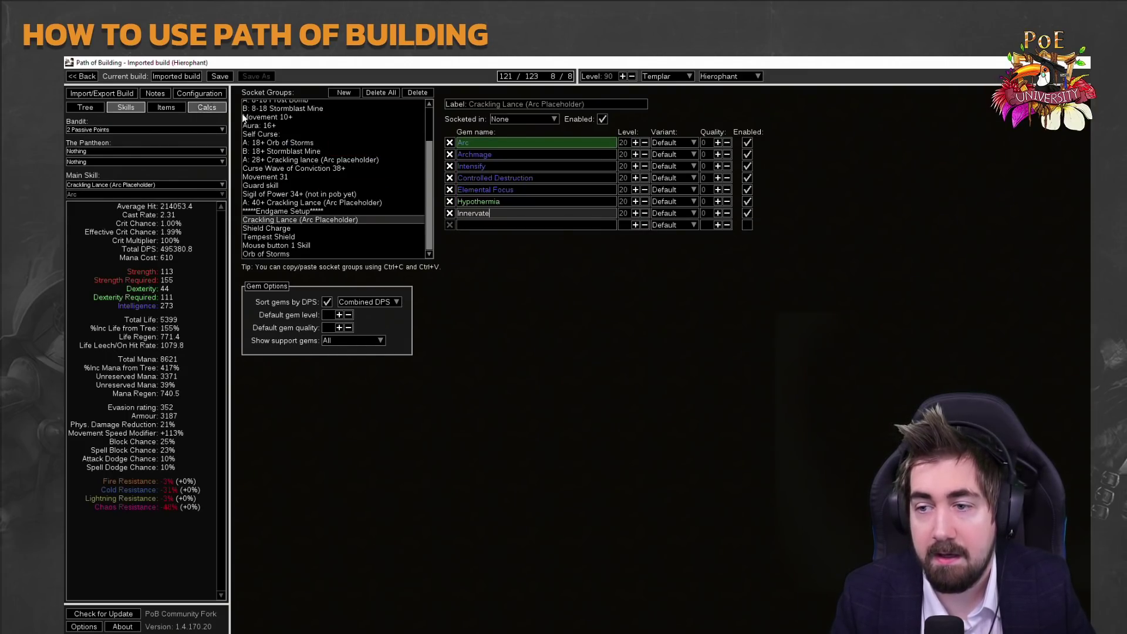
pyautogui.click(204, 93)
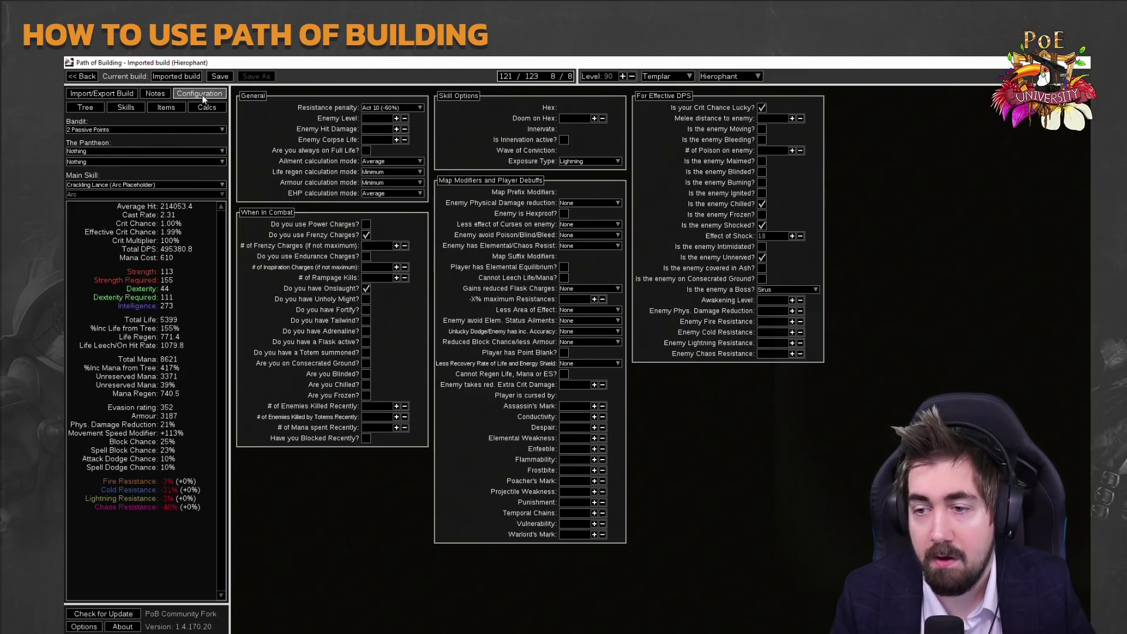
pyautogui.click(564, 139)
# Remove the Innervate support gem from the Crackling Lance group and check its entry in the ranked gem list.
pyautogui.click(128, 107)
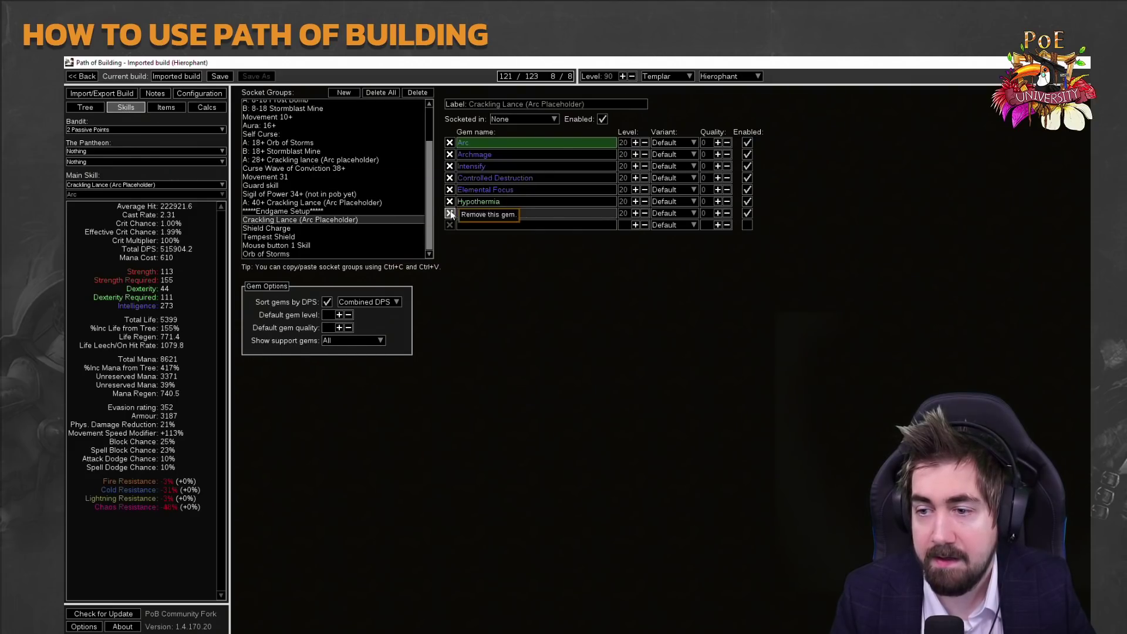
pyautogui.click(450, 213)
pyautogui.click(484, 211)
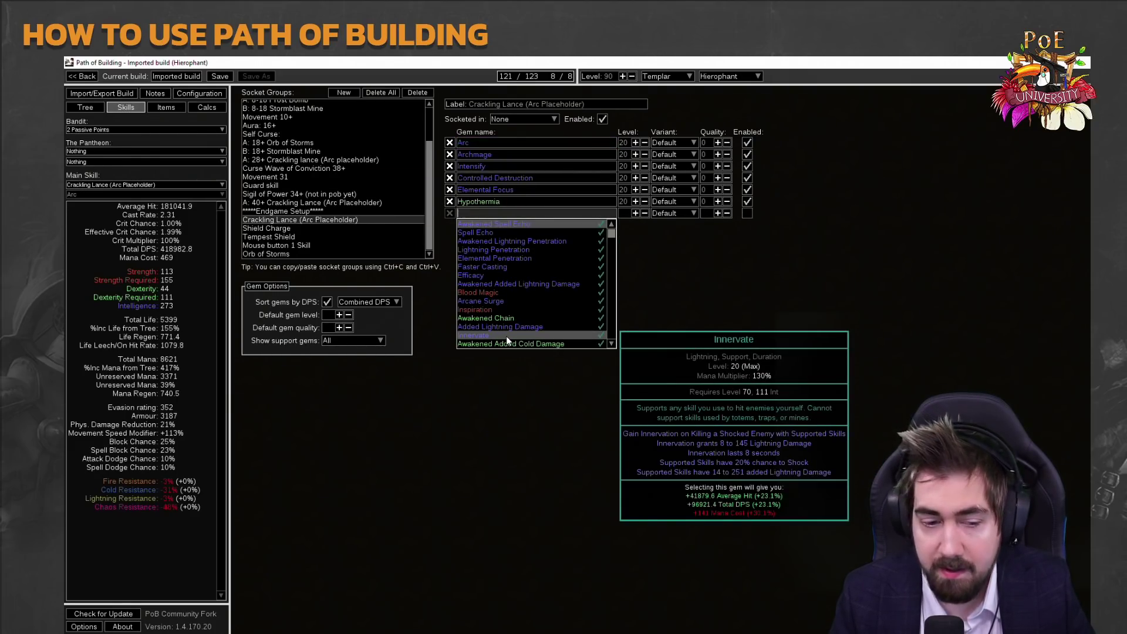
pyautogui.click(489, 460)
# Create a new socket group, try Conductivity as its first gem and remove that gem again.
pyautogui.click(189, 94)
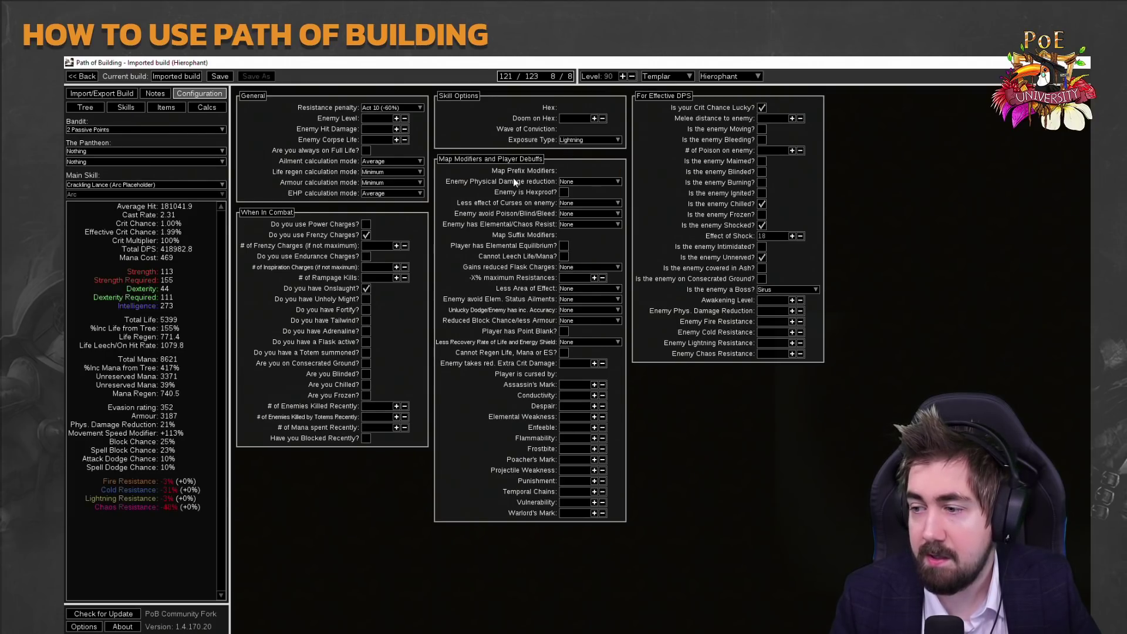
pyautogui.click(136, 107)
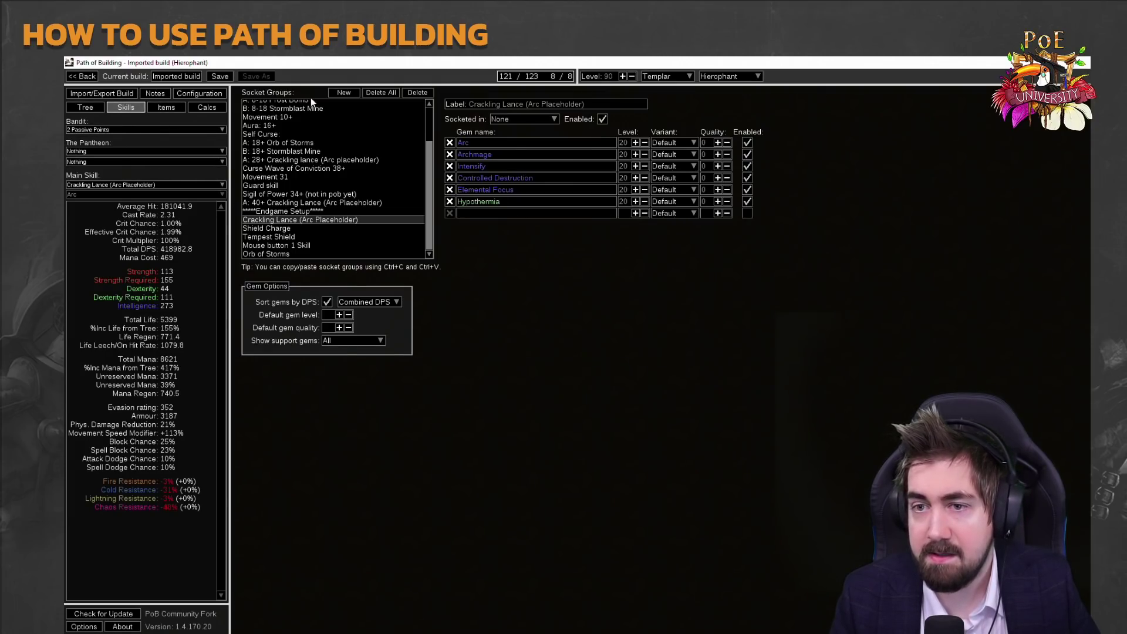
pyautogui.click(344, 92)
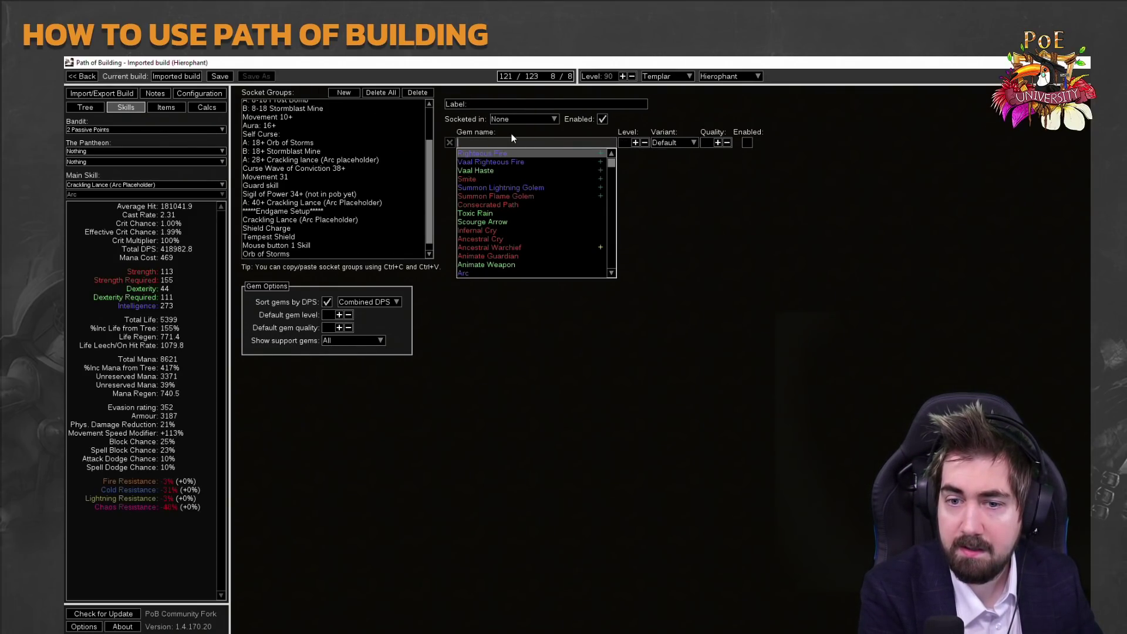
pyautogui.write('Conductivity')
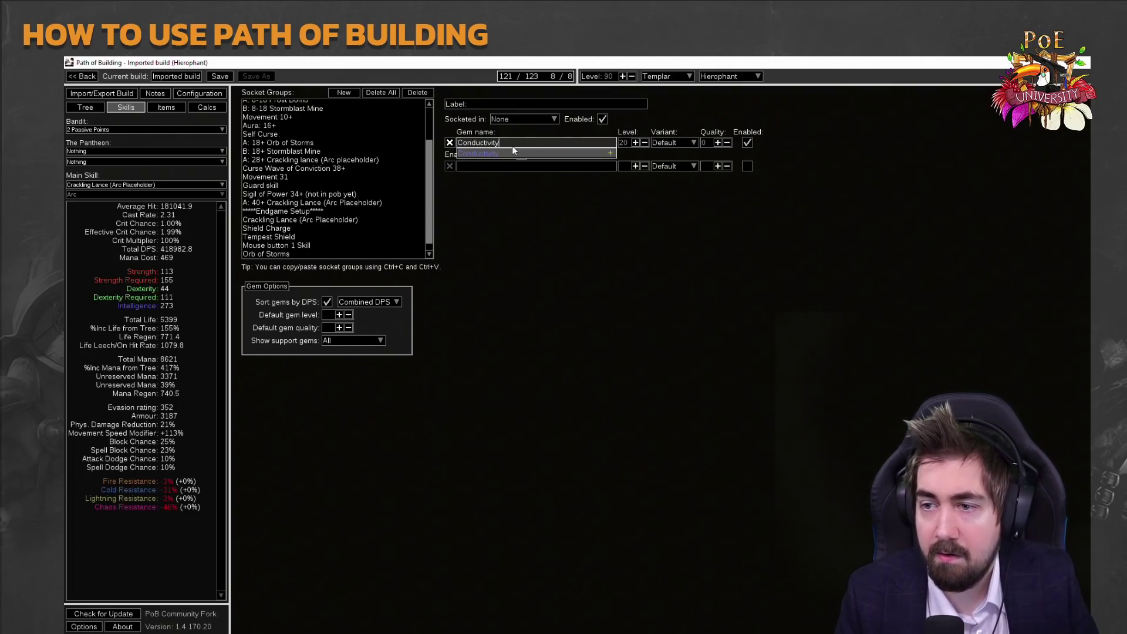
pyautogui.click(451, 144)
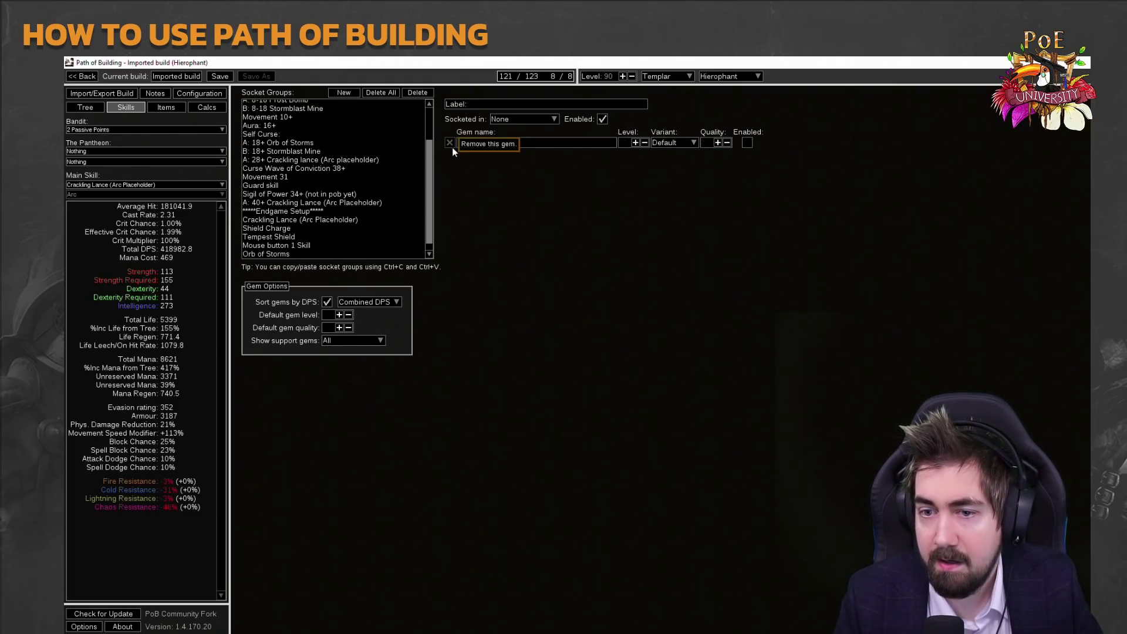
# Find the Curse Wave of Conviction 38+ socket group and disable Conductivity in it.
pyautogui.scroll(4, 430, 206)
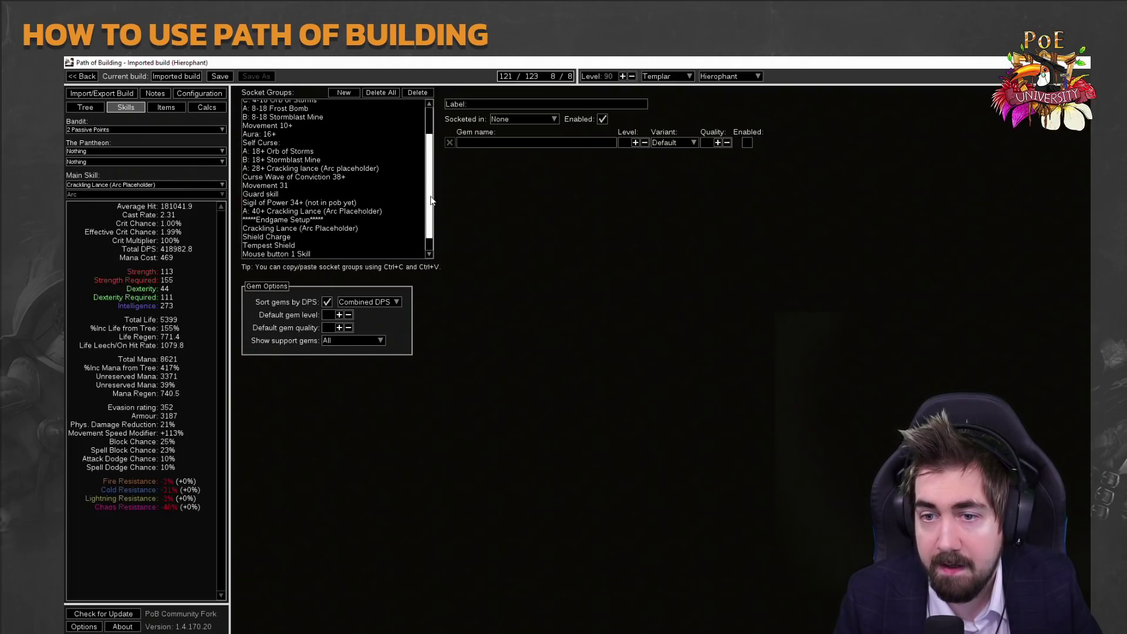
pyautogui.moveTo(431, 150); pyautogui.dragTo(438, 231)
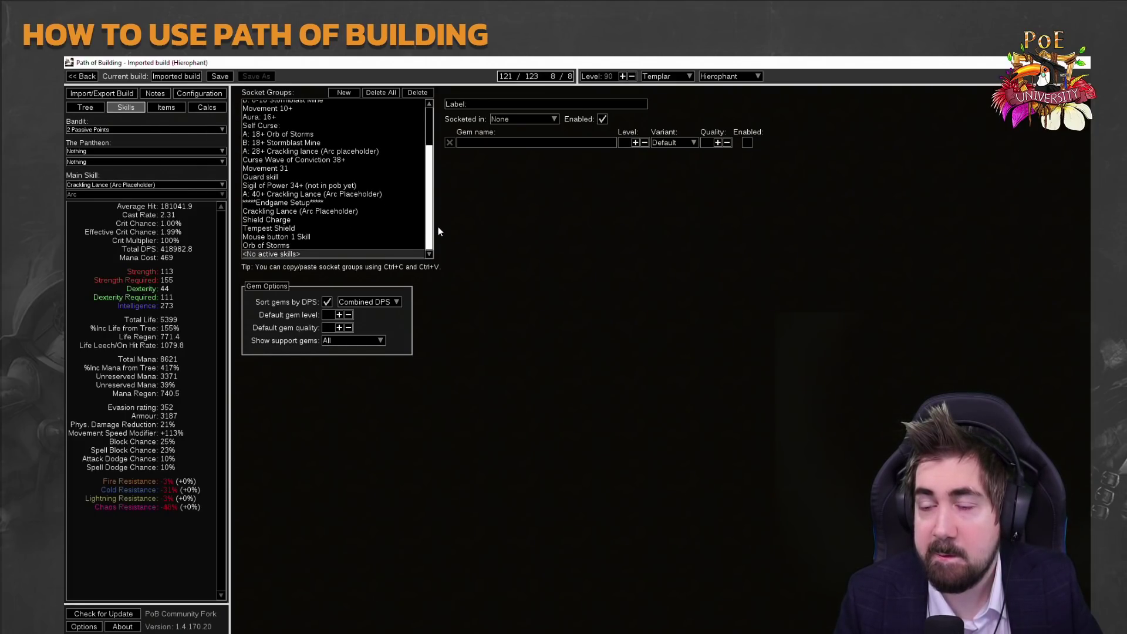
pyautogui.click(338, 246)
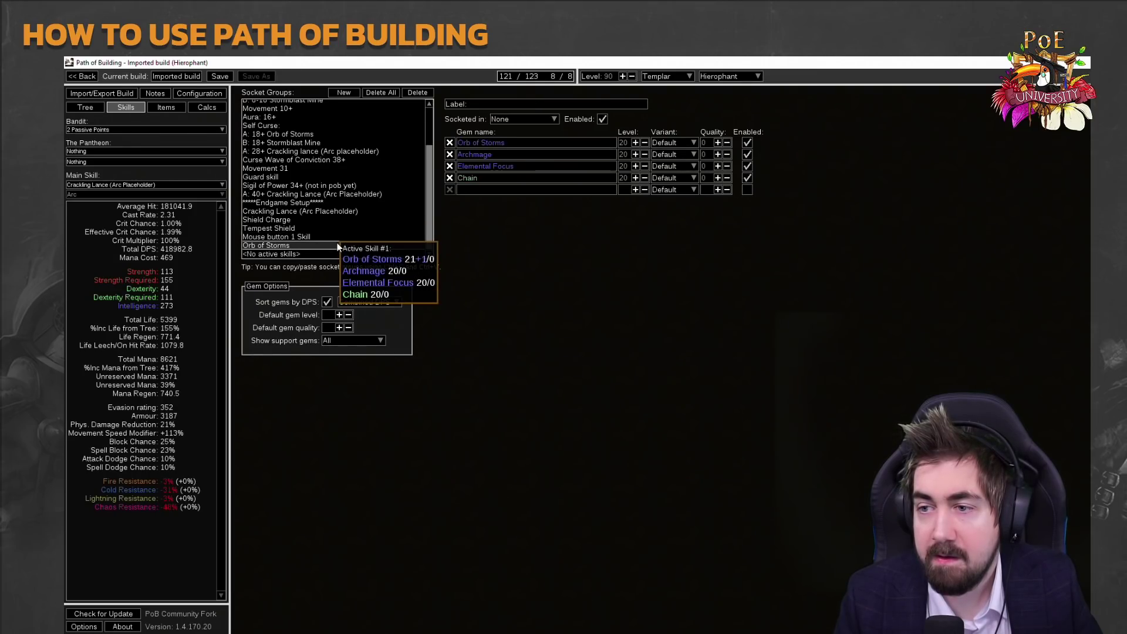
pyautogui.click(336, 228)
pyautogui.click(336, 220)
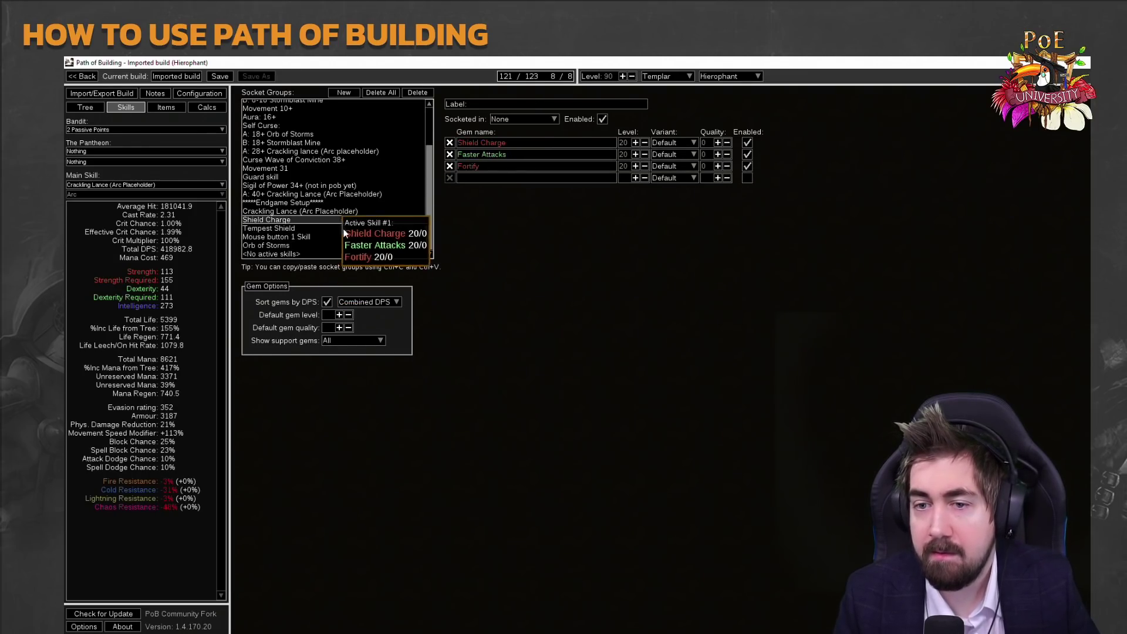
pyautogui.click(340, 212)
pyautogui.click(341, 202)
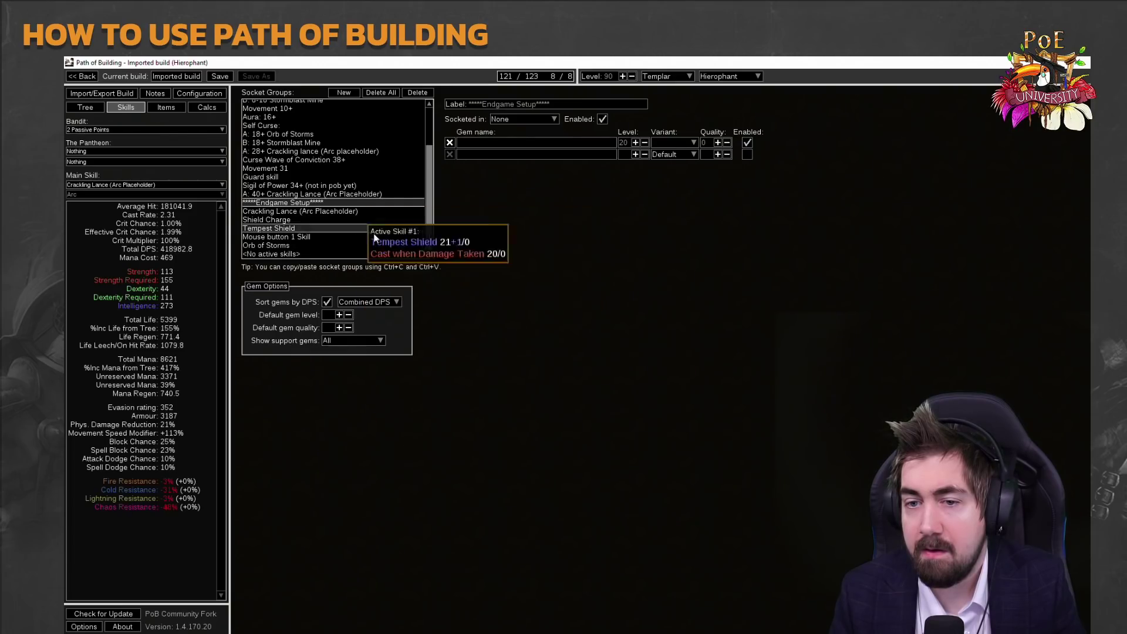
pyautogui.press('Up')
pyautogui.press('Up')
pyautogui.press('Up')
pyautogui.press('Up')
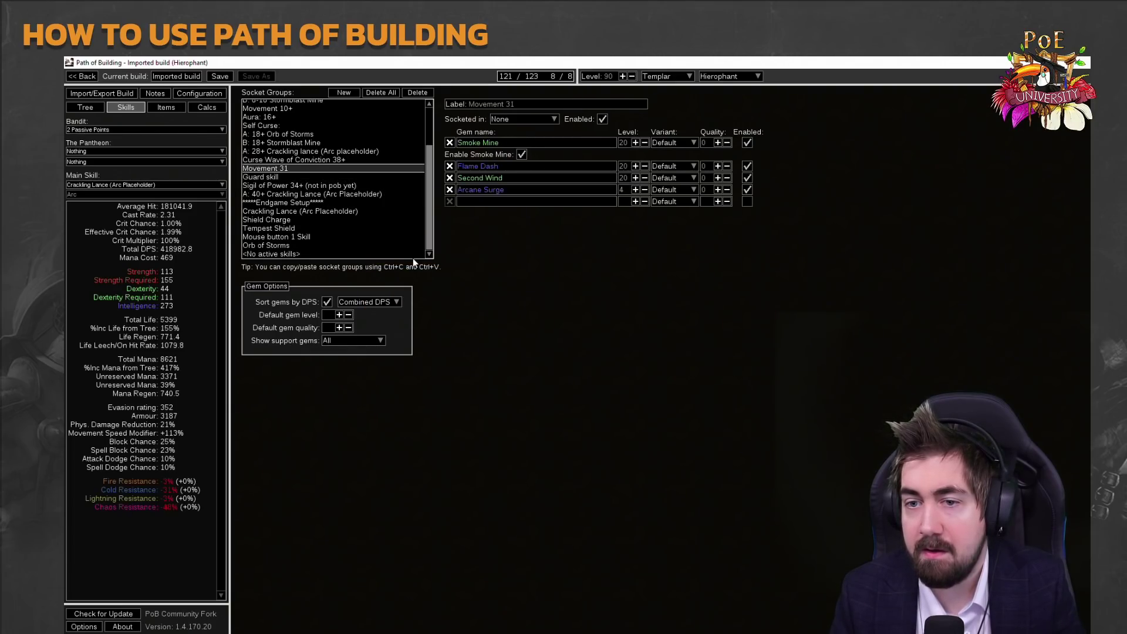
pyautogui.press('Up')
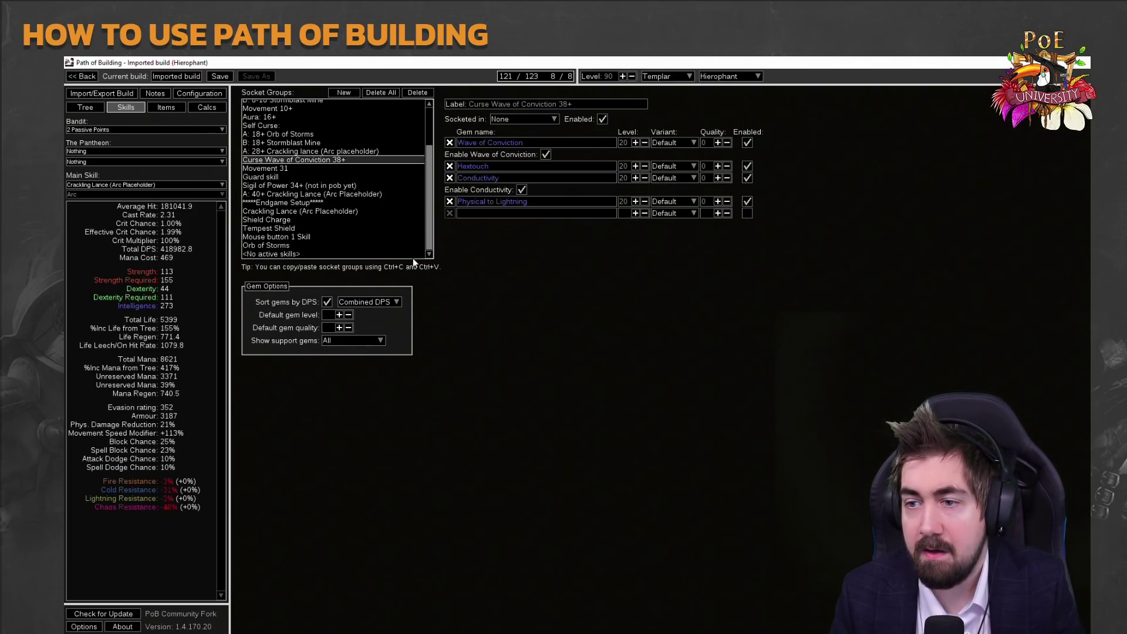
pyautogui.click(747, 178)
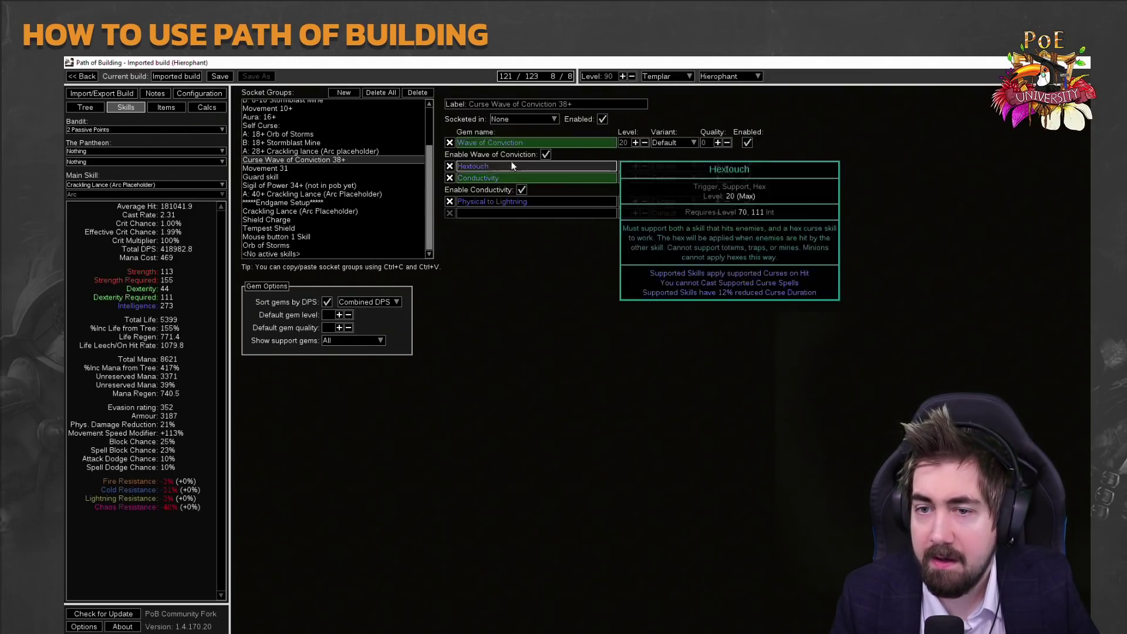
pyautogui.scroll(2, 365, 175)
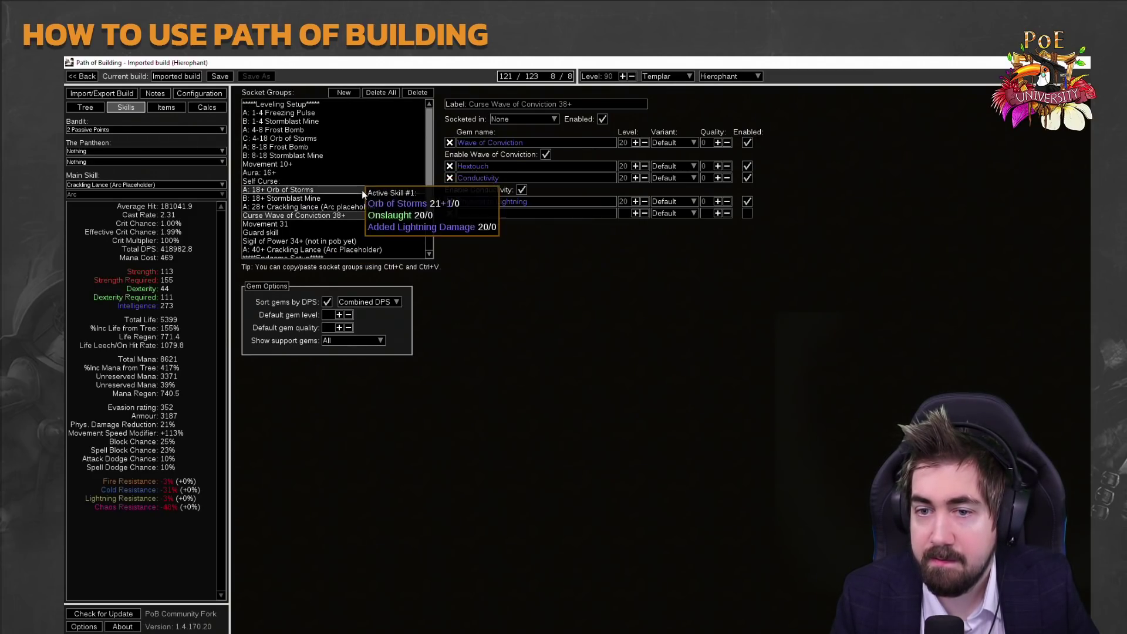
pyautogui.scroll(-3, 361, 189)
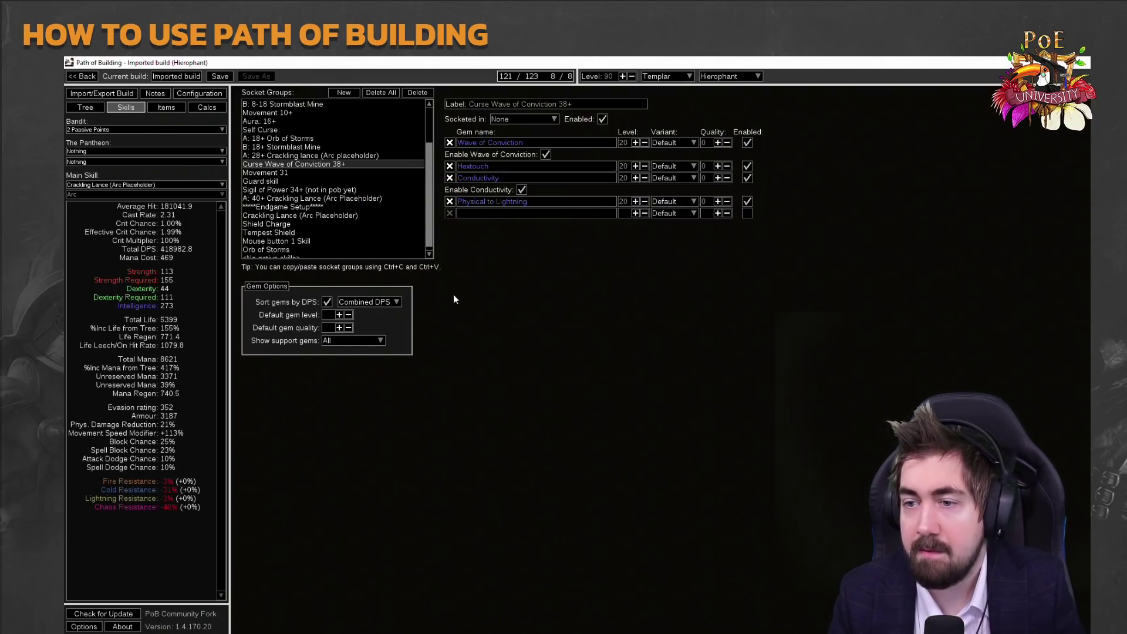
pyautogui.click(747, 178)
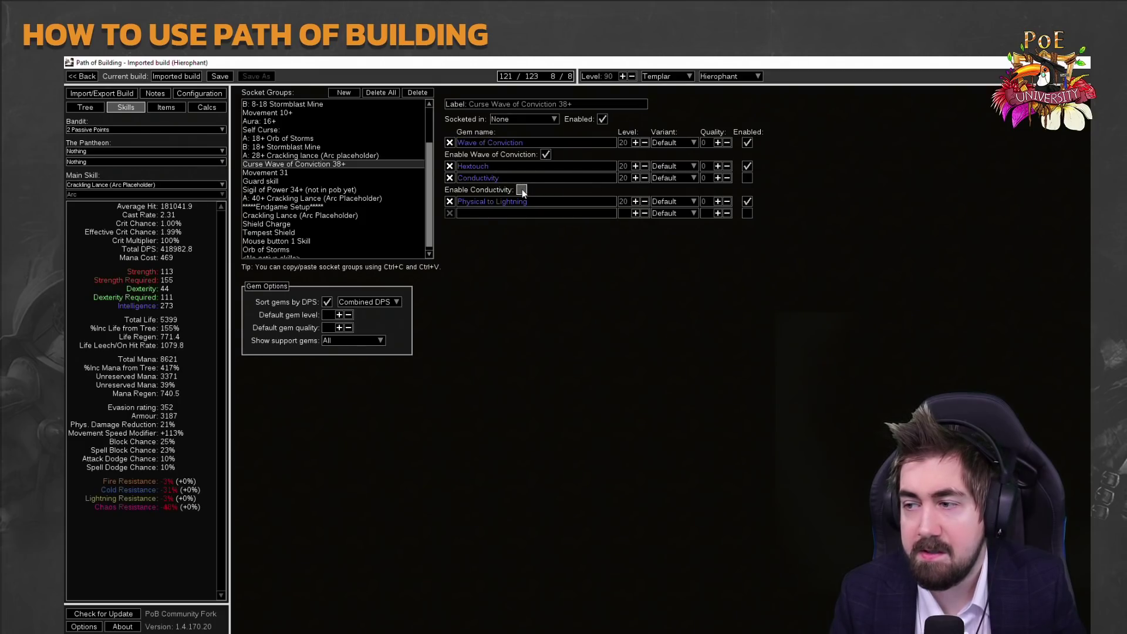
# Find the Self Curse socket group among the leveling groups and disable its Conductivity gem.
pyautogui.moveTo(322, 154)
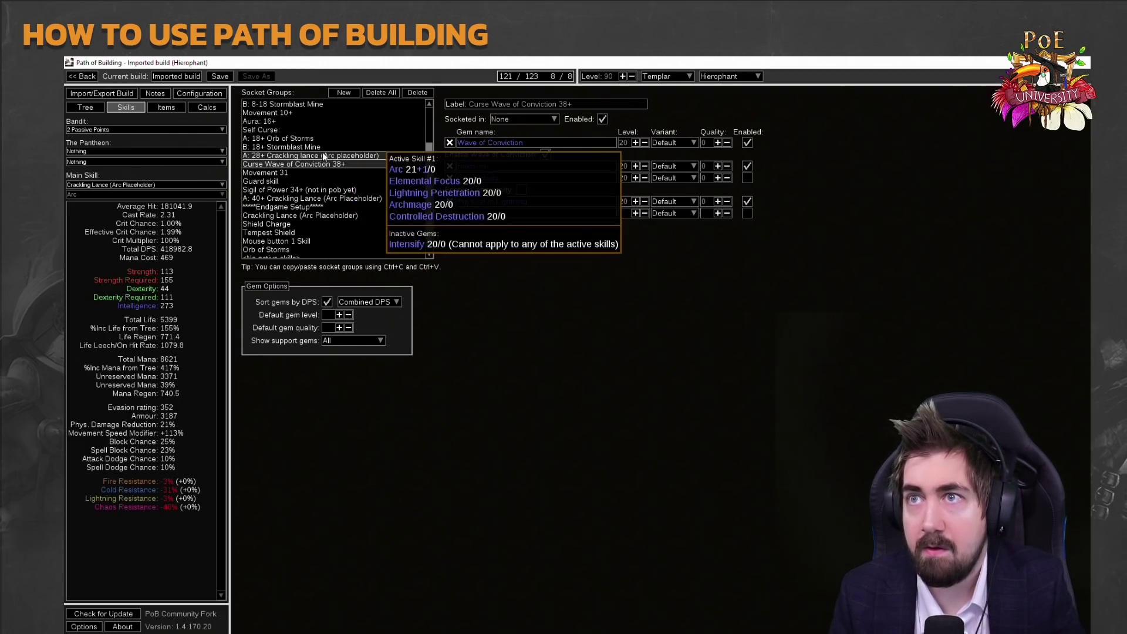
pyautogui.press('Down')
pyautogui.press('Down')
pyautogui.press('Down')
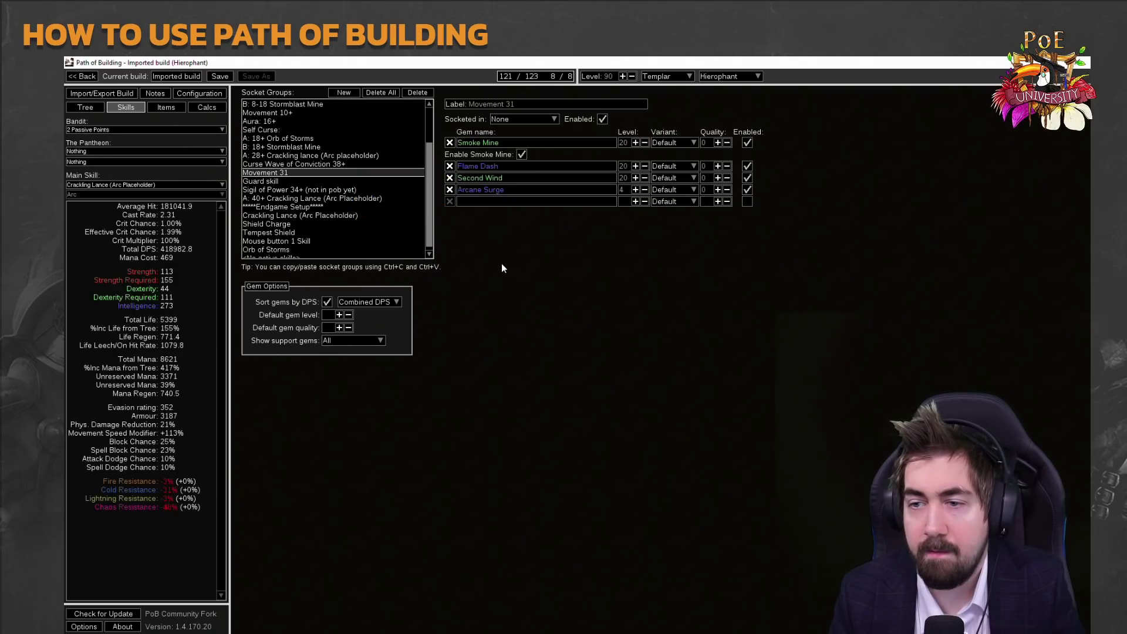
pyautogui.press('Down')
pyautogui.press('Down')
pyautogui.press('Down')
pyautogui.press('Down')
pyautogui.press('Down')
pyautogui.press('Down')
pyautogui.press('Down')
pyautogui.press('Down')
pyautogui.press('Down')
pyautogui.press('Down')
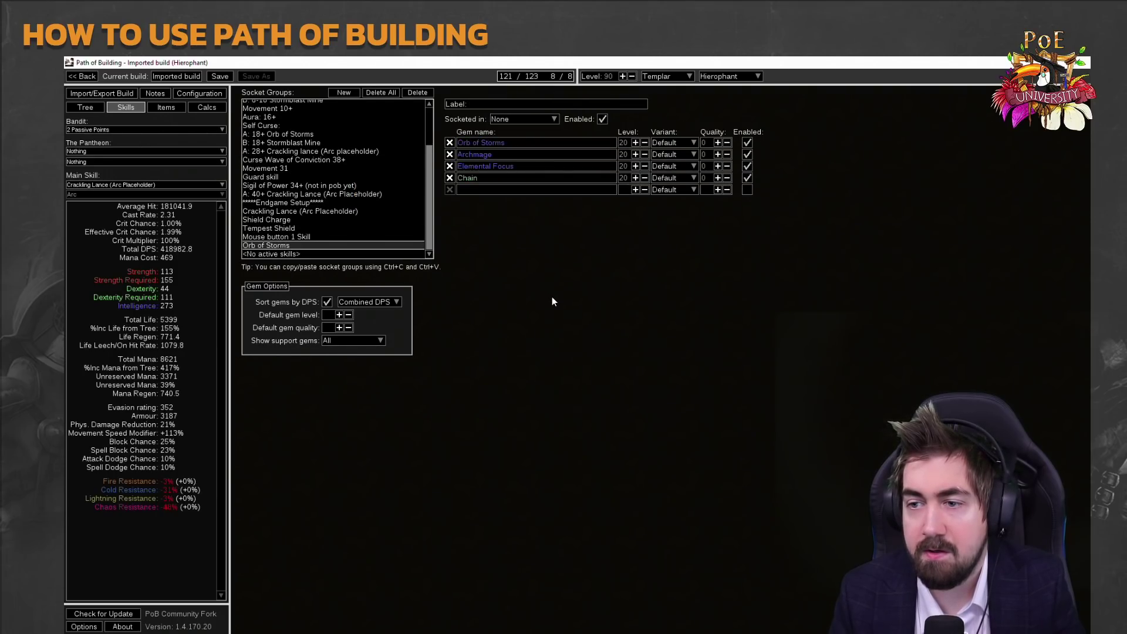
pyautogui.press('Down')
pyautogui.press('Down')
pyautogui.press('Down')
pyautogui.press('Down')
pyautogui.press('Down')
pyautogui.press('Down')
pyautogui.press('Down')
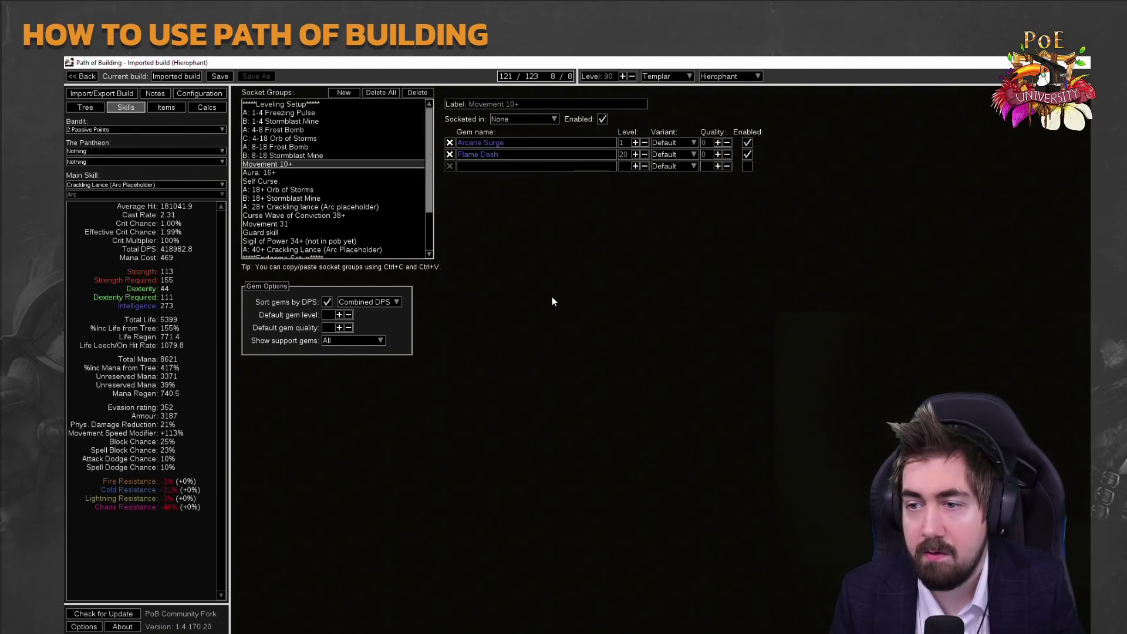
pyautogui.press('Down')
pyautogui.press('Down')
pyautogui.press('Up')
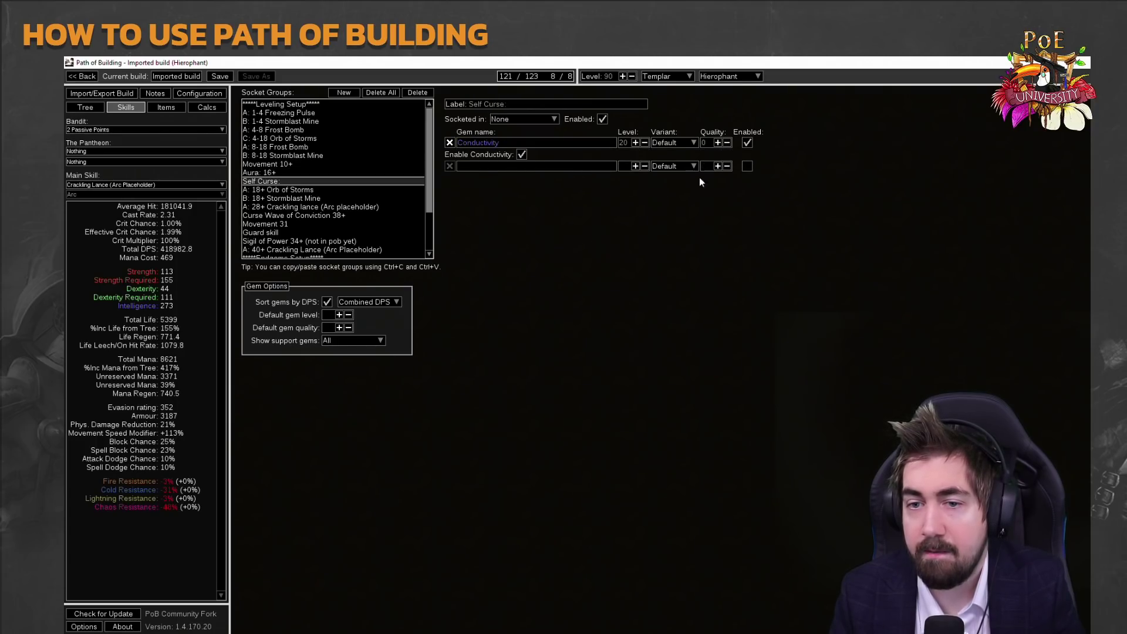
pyautogui.click(747, 142)
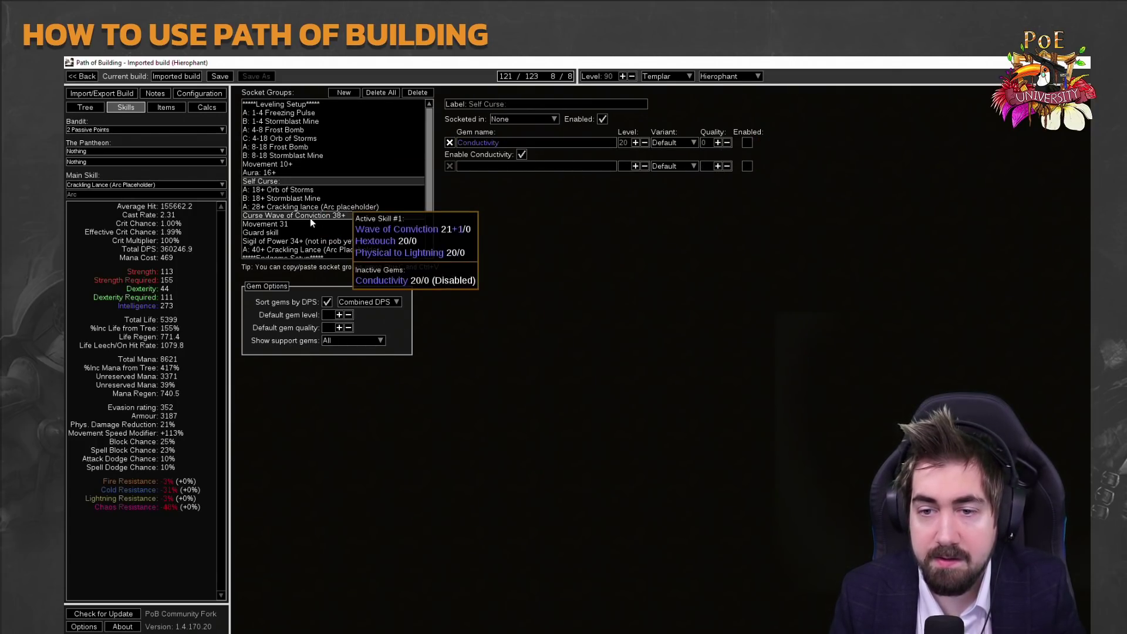
# Enable the Conductivity gem and its curse effect in the Curse Wave of Conviction 38+ socket group.
pyautogui.click(311, 220)
pyautogui.click(746, 178)
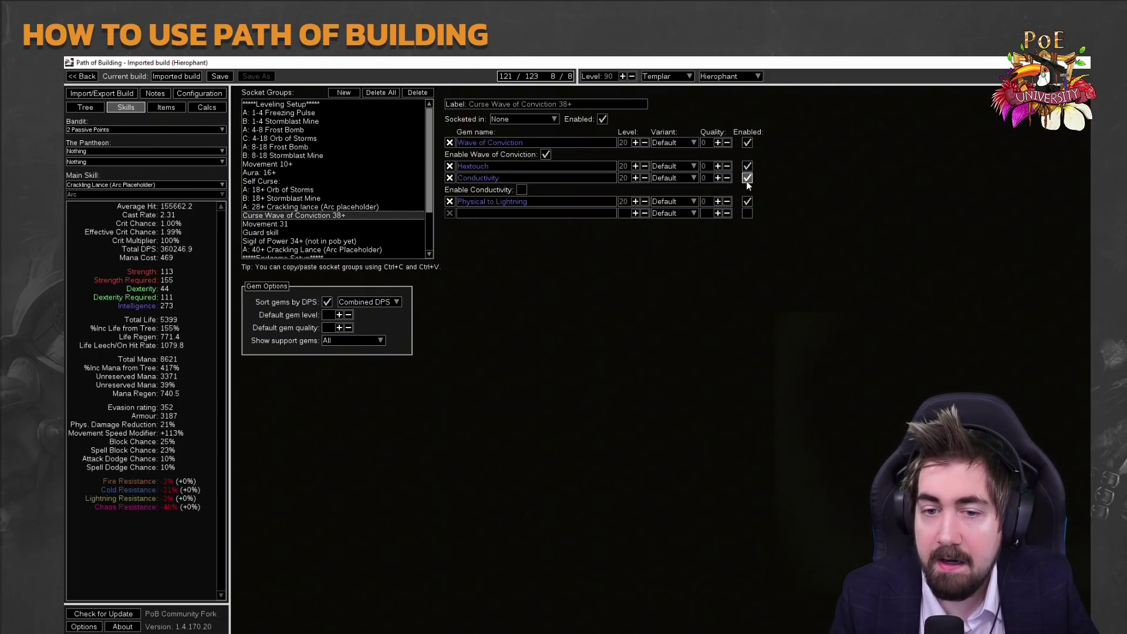
pyautogui.click(520, 190)
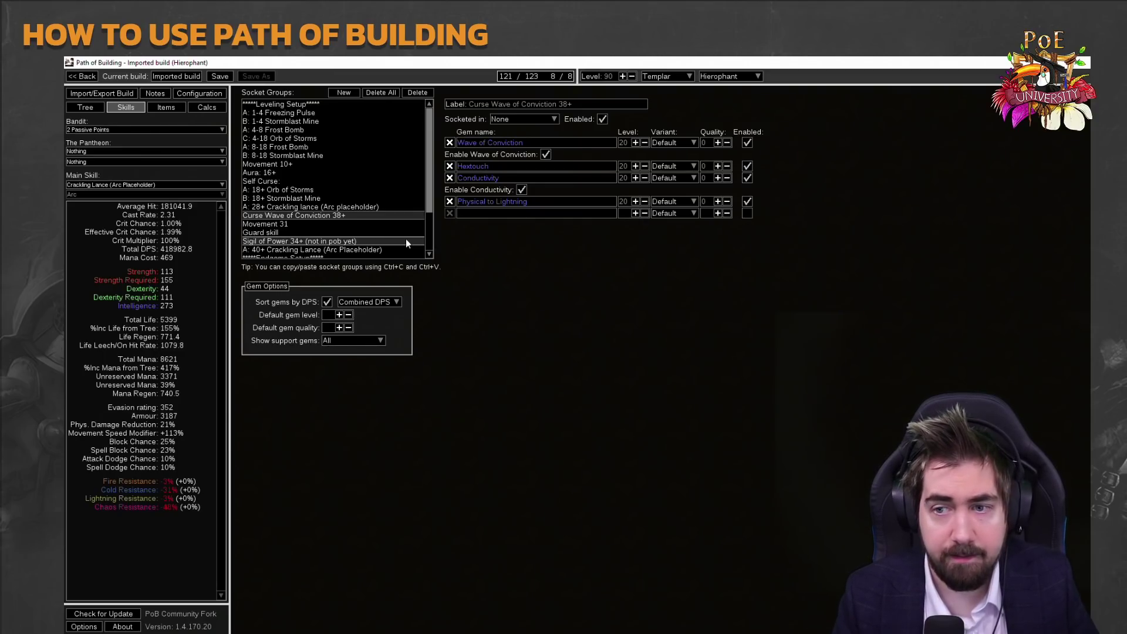
pyautogui.scroll(-2, 432, 251)
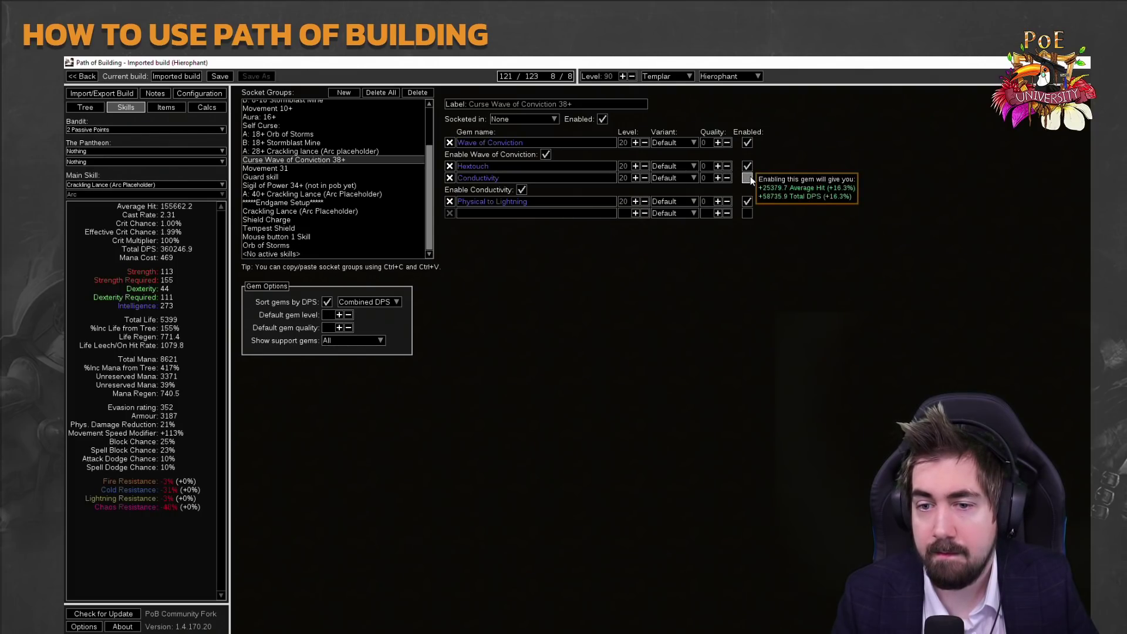
# Review the passive tree, the skill calculations and the general configuration options such as resistance penalty and enemy hit damage.
pyautogui.click(96, 110)
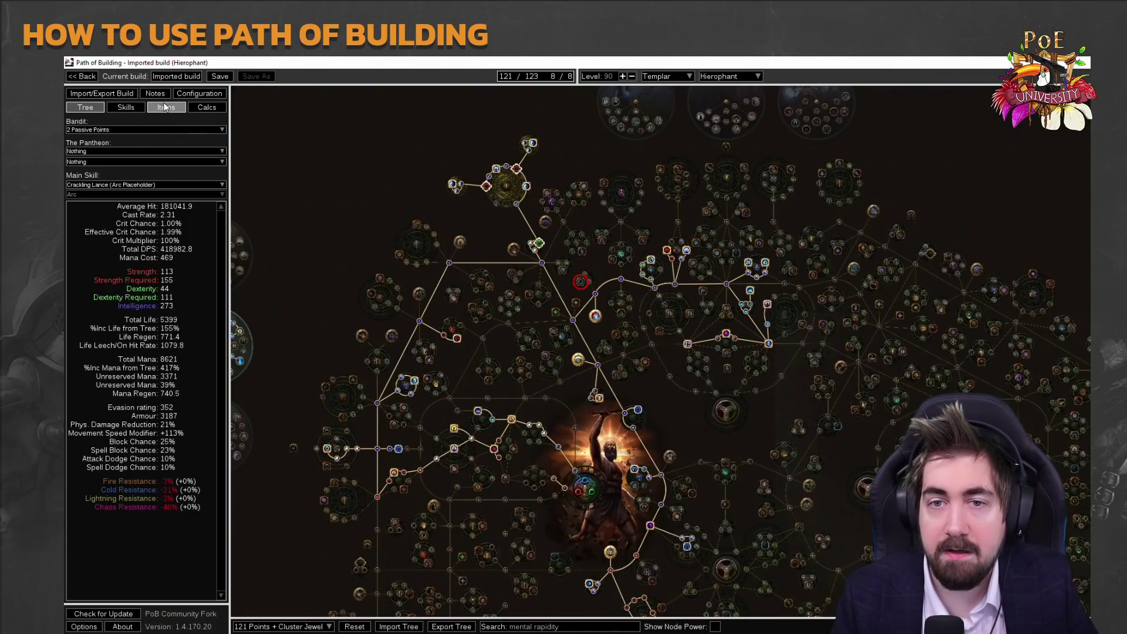
pyautogui.click(138, 108)
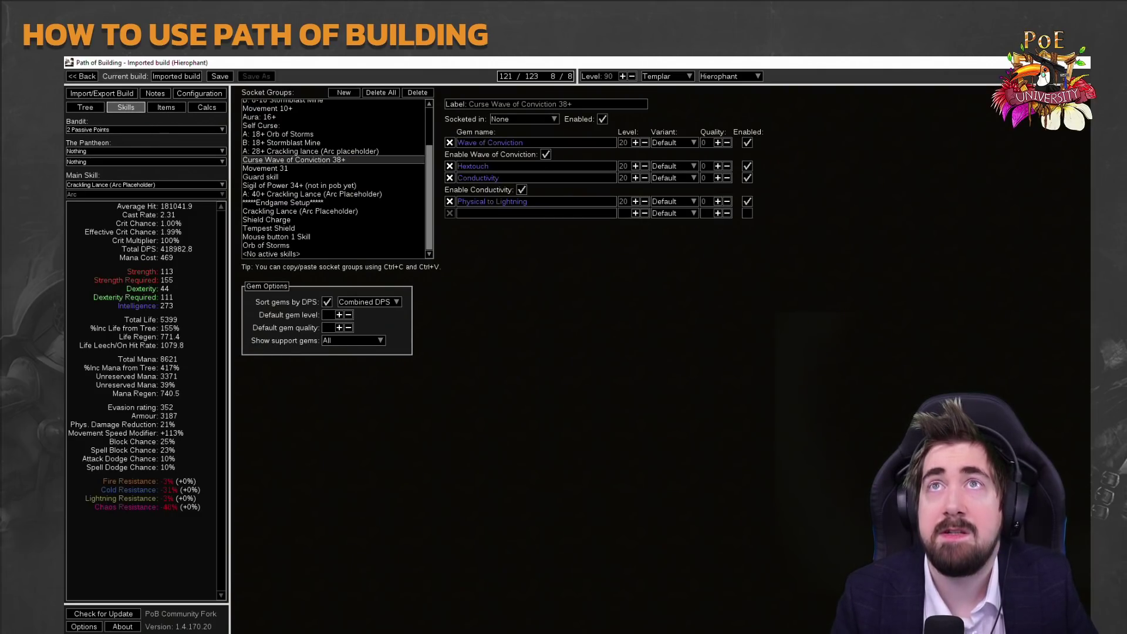
pyautogui.click(159, 111)
pyautogui.click(194, 104)
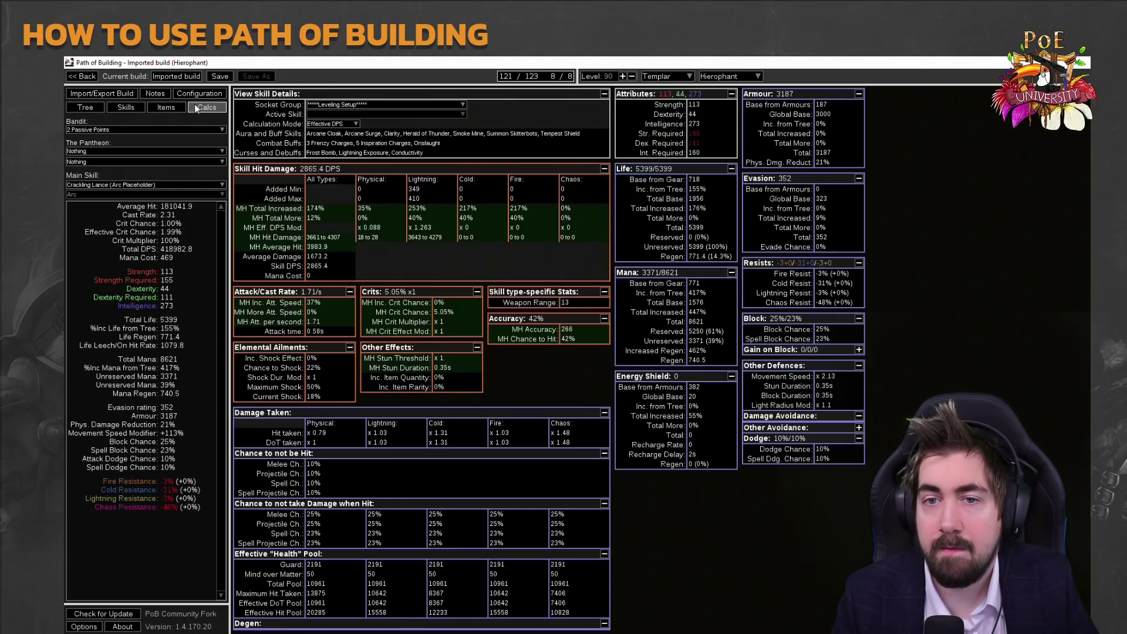
pyautogui.click(198, 94)
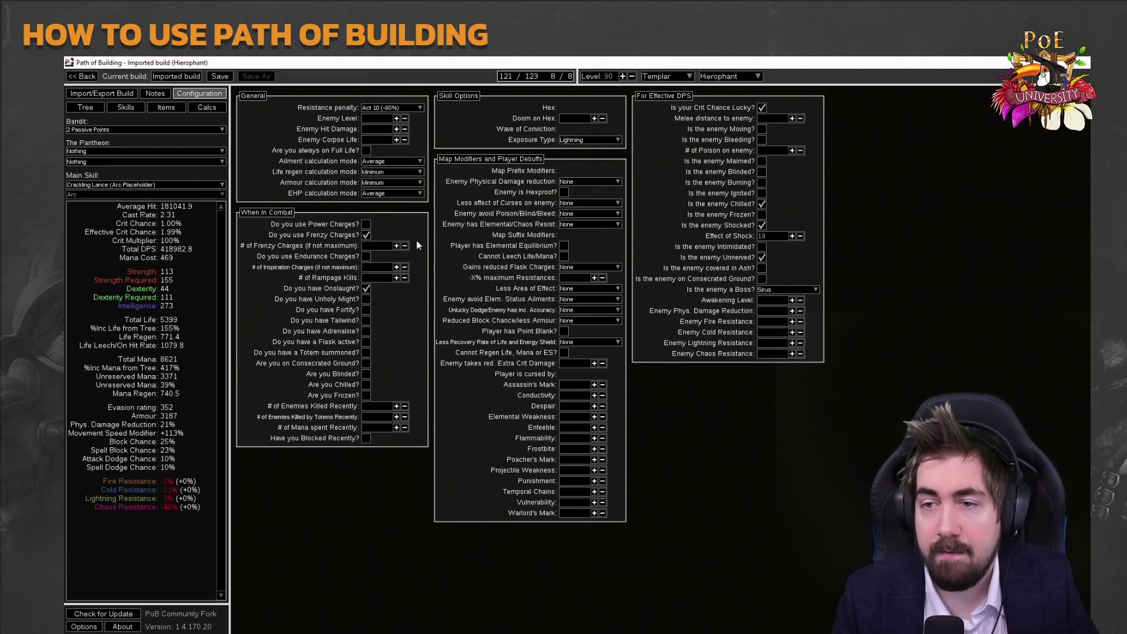
pyautogui.click(387, 108)
pyautogui.click(383, 129)
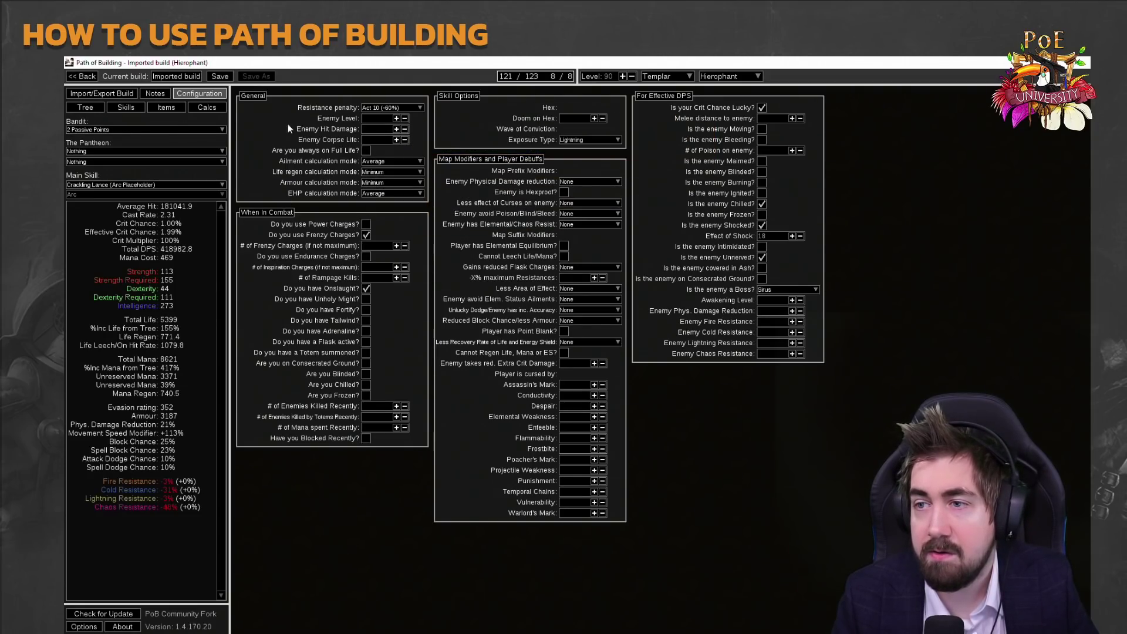
# Set the character level to 1 to compare the build's stats, and restore it to 90.
pyautogui.doubleClick(595, 78)
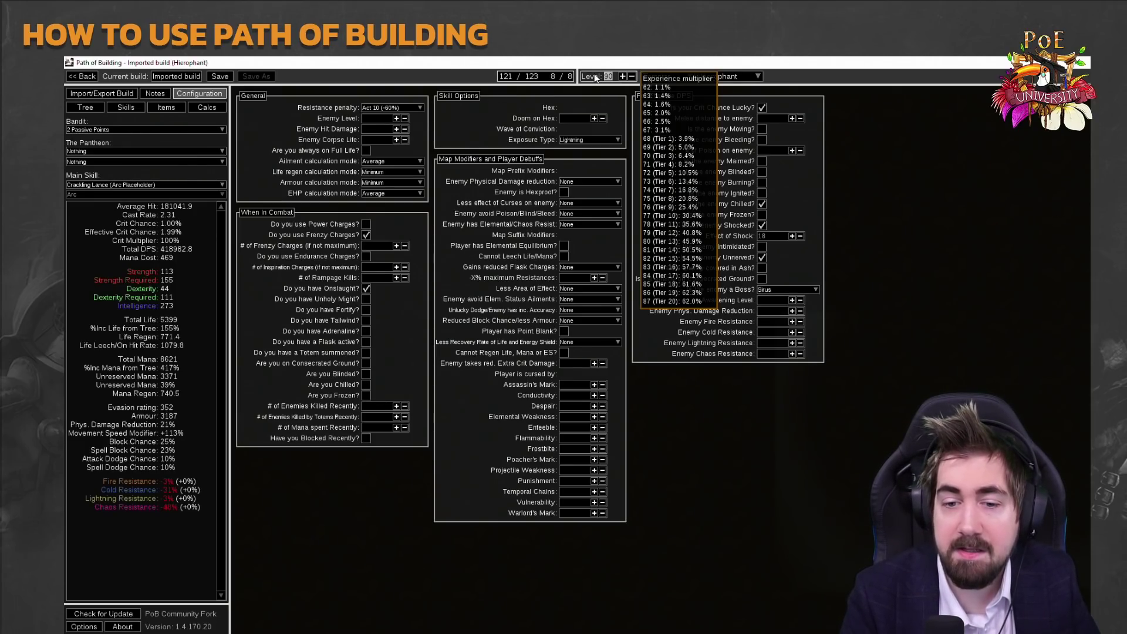
pyautogui.write('1')
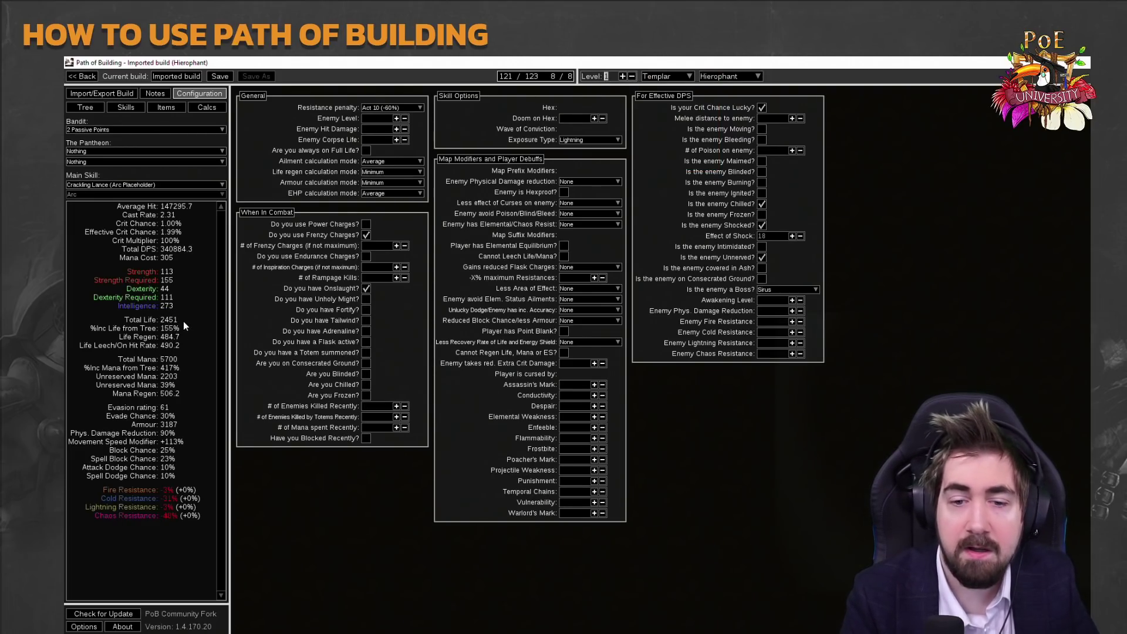
pyautogui.write('90')
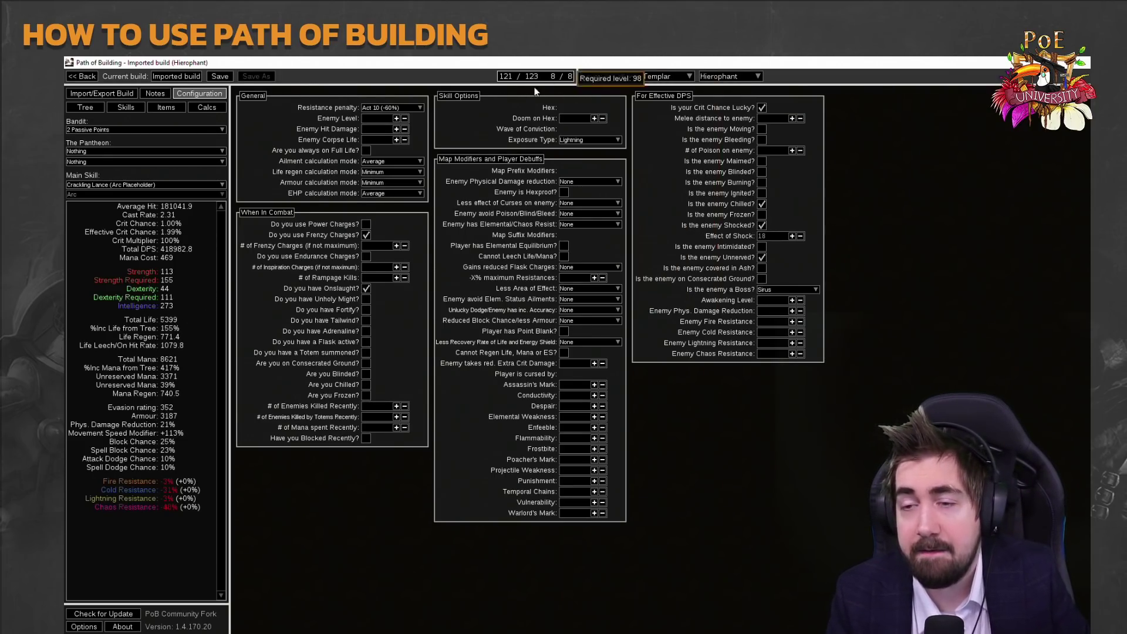
pyautogui.moveTo(381, 121)
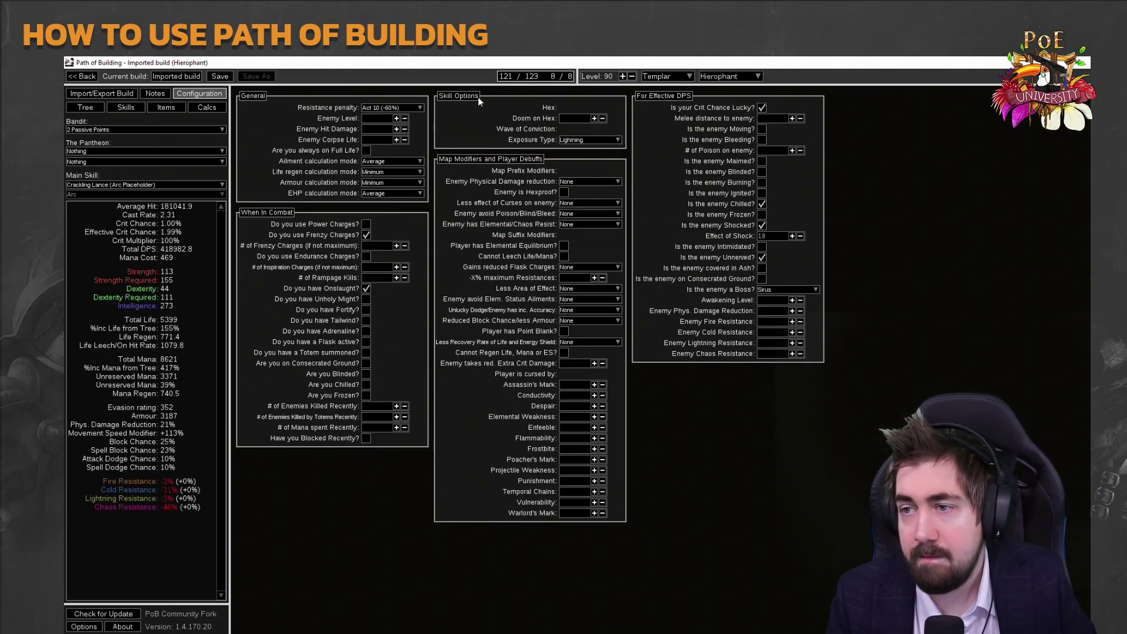
pyautogui.moveTo(531, 79)
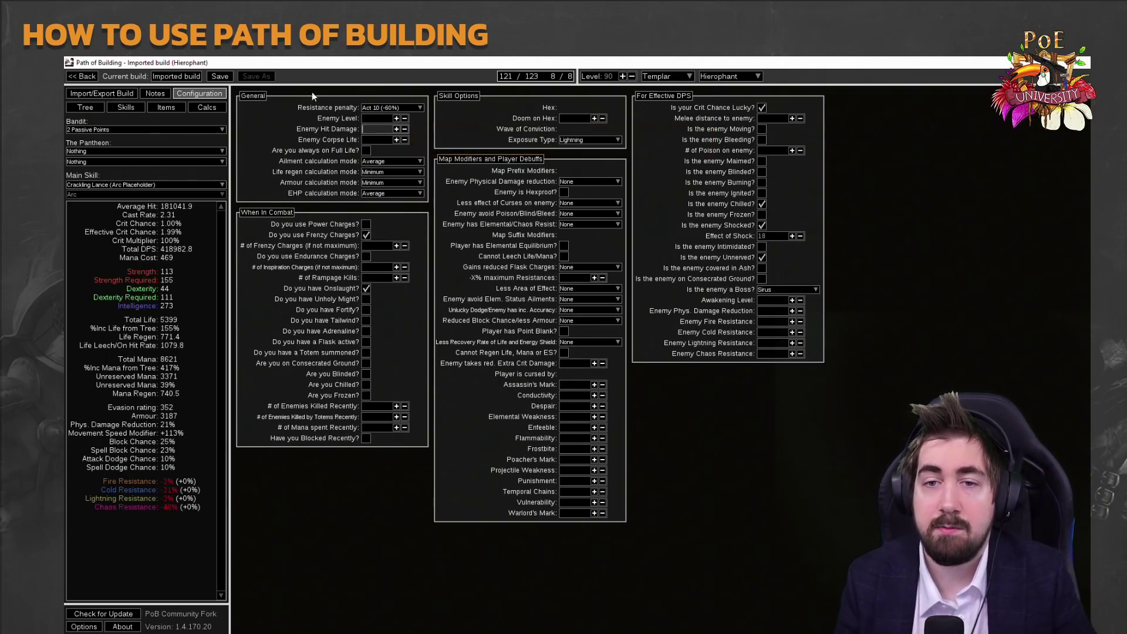
# Compare the enemy hit damage setting in the configuration with the physical damage reduction in the calculations.
pyautogui.click(207, 107)
pyautogui.click(200, 93)
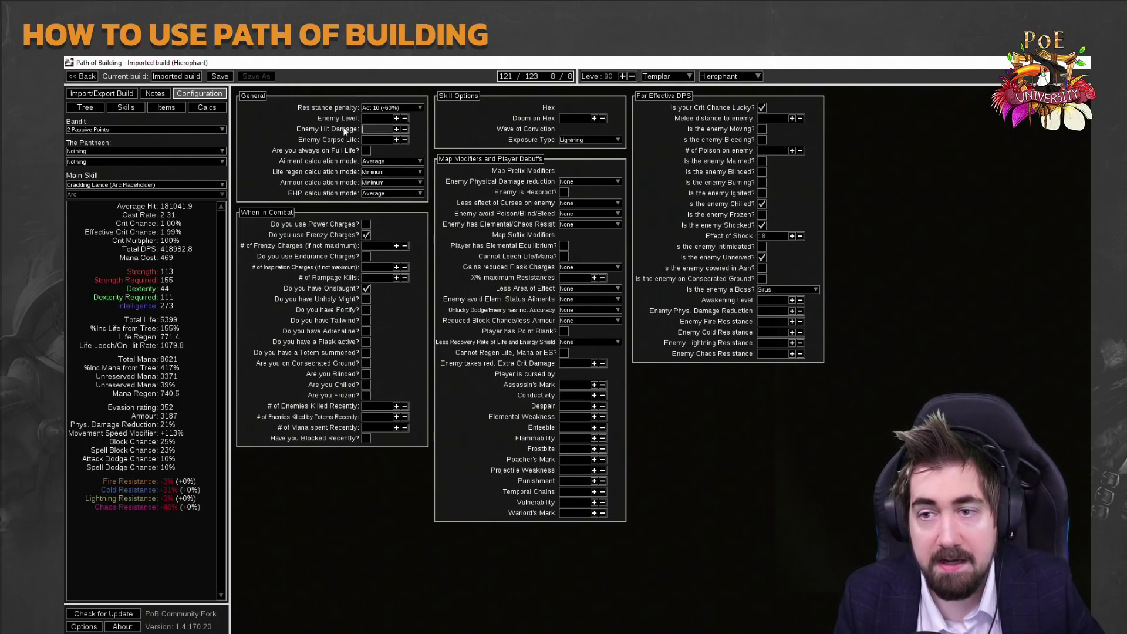
pyautogui.click(200, 108)
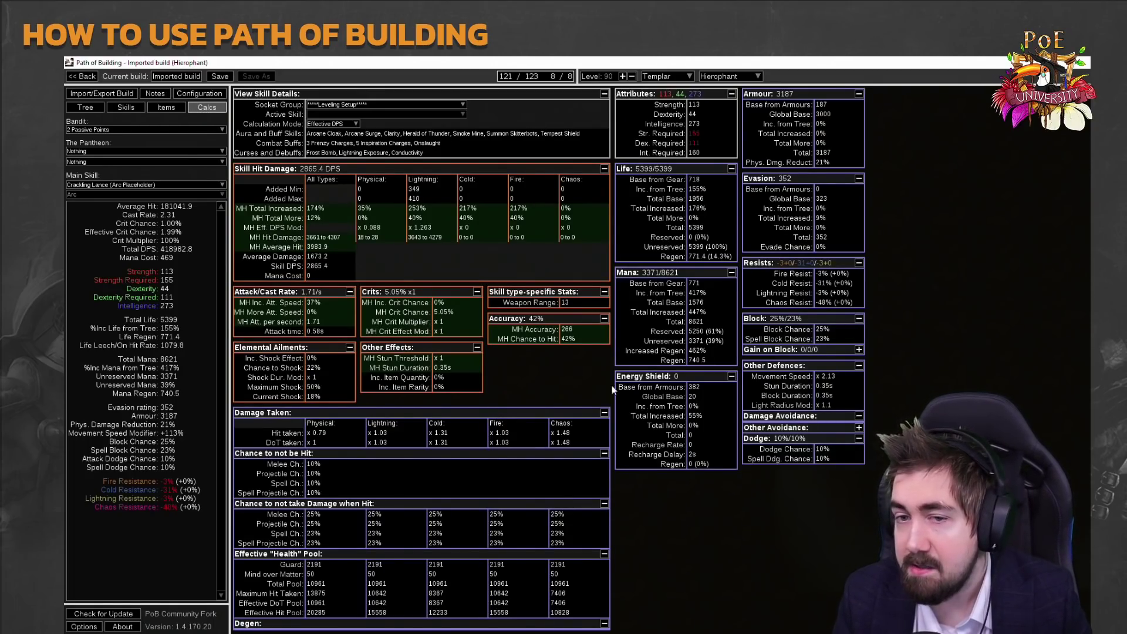
pyautogui.click(173, 106)
# Set the enemy hit damage to 10 and check the armour sources and physical damage reduction in the calculations.
pyautogui.click(199, 94)
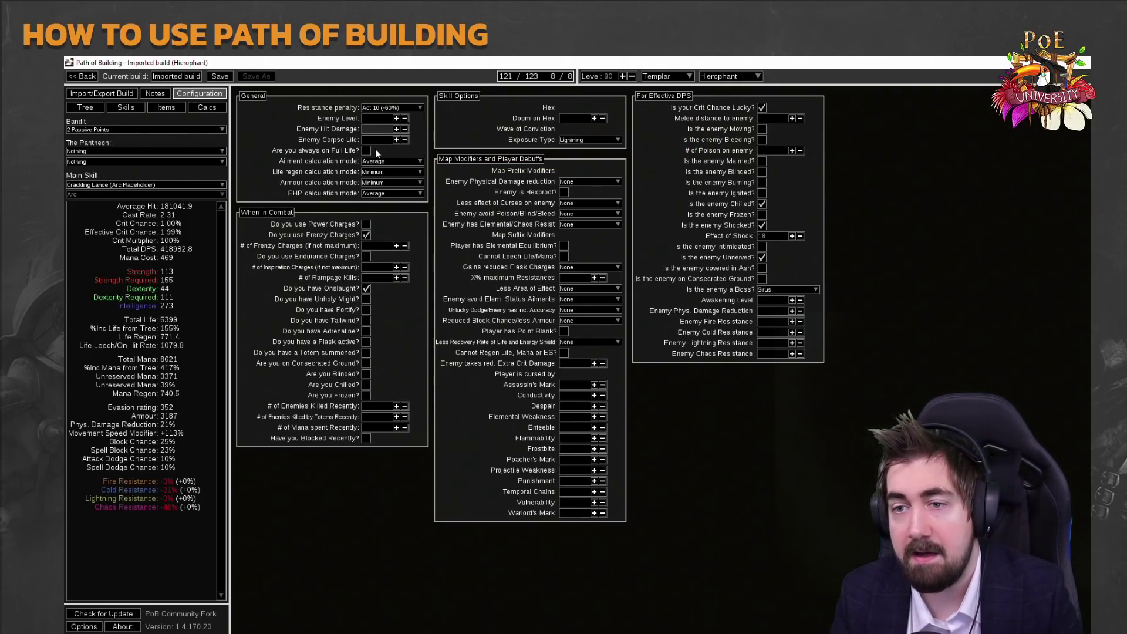
pyautogui.click(189, 107)
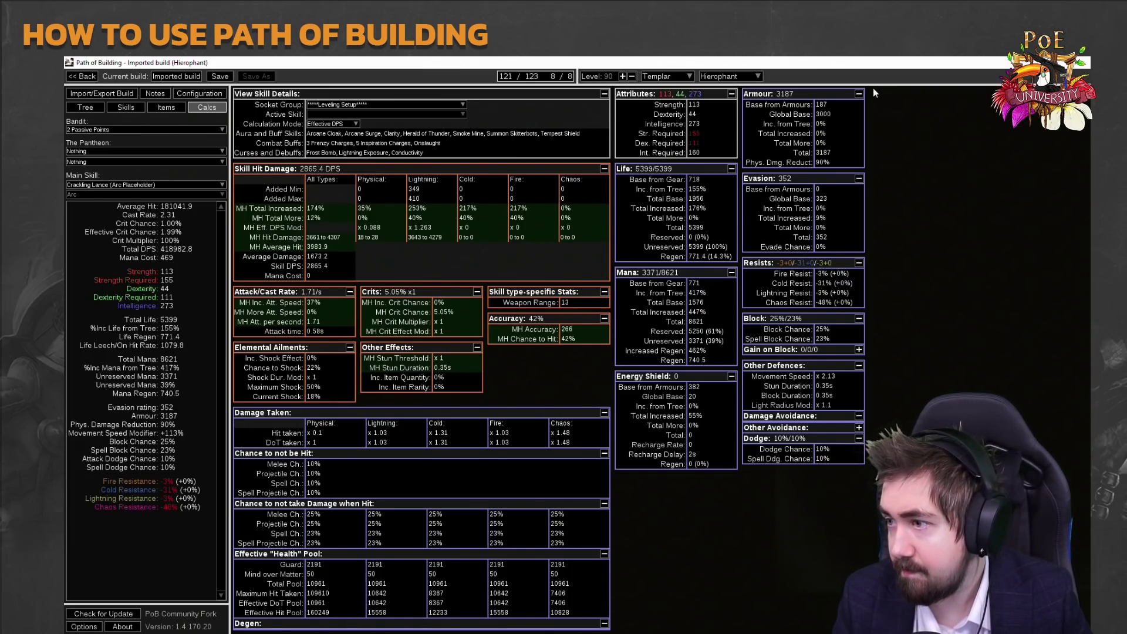
pyautogui.moveTo(836, 107)
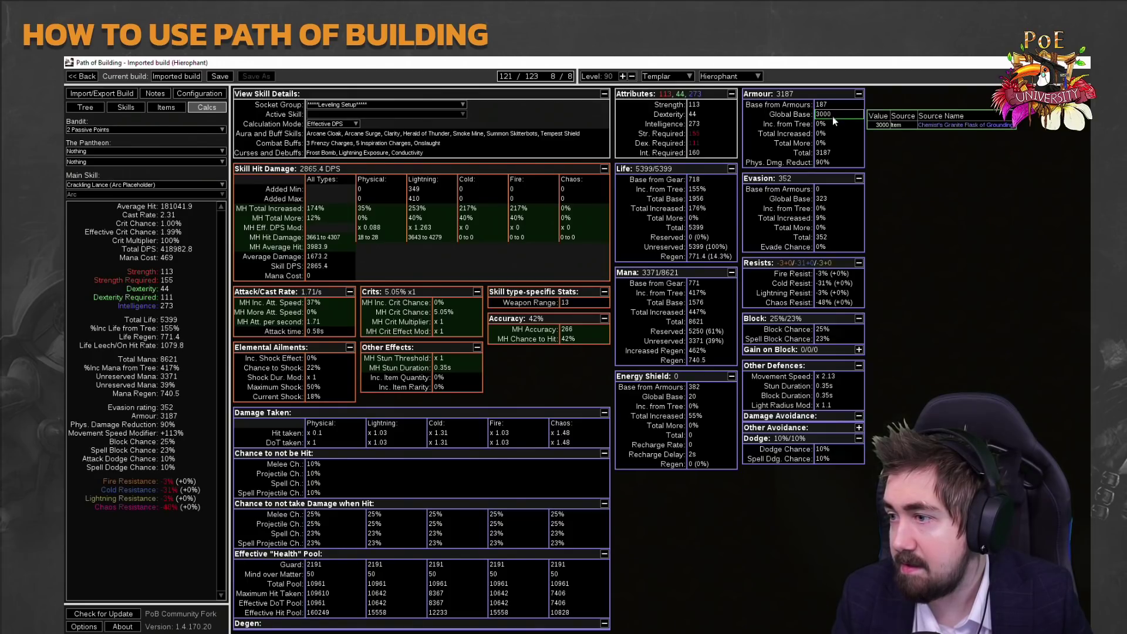
pyautogui.moveTo(836, 153)
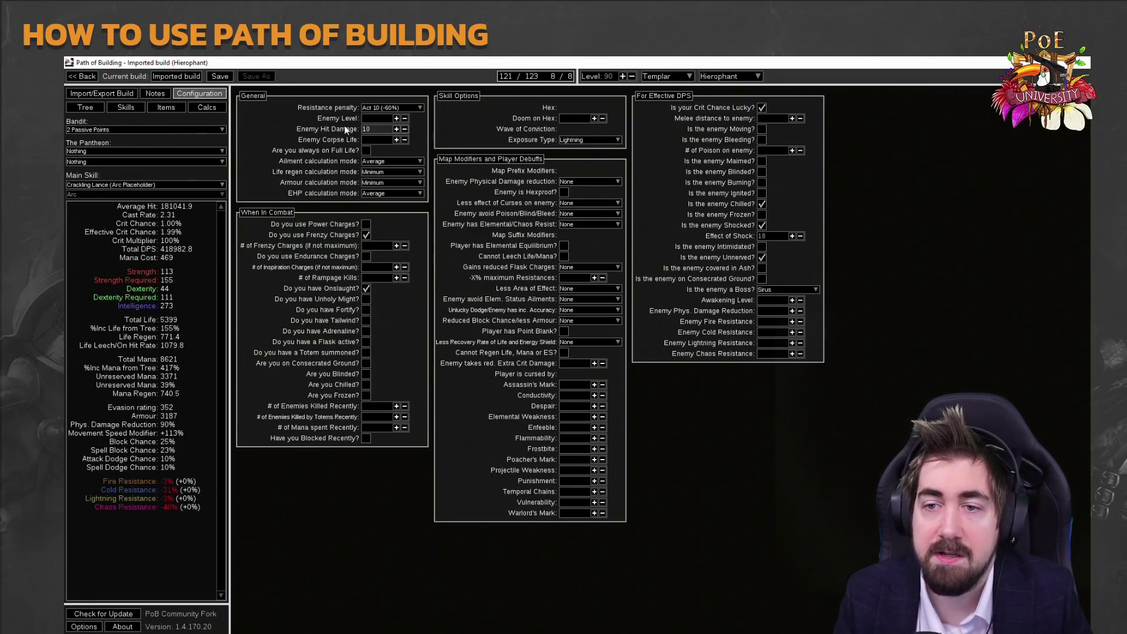
# Clear the enemy hit damage, set it to 10000, and inspect the physical damage reduction from armour for each case.
pyautogui.click(199, 93)
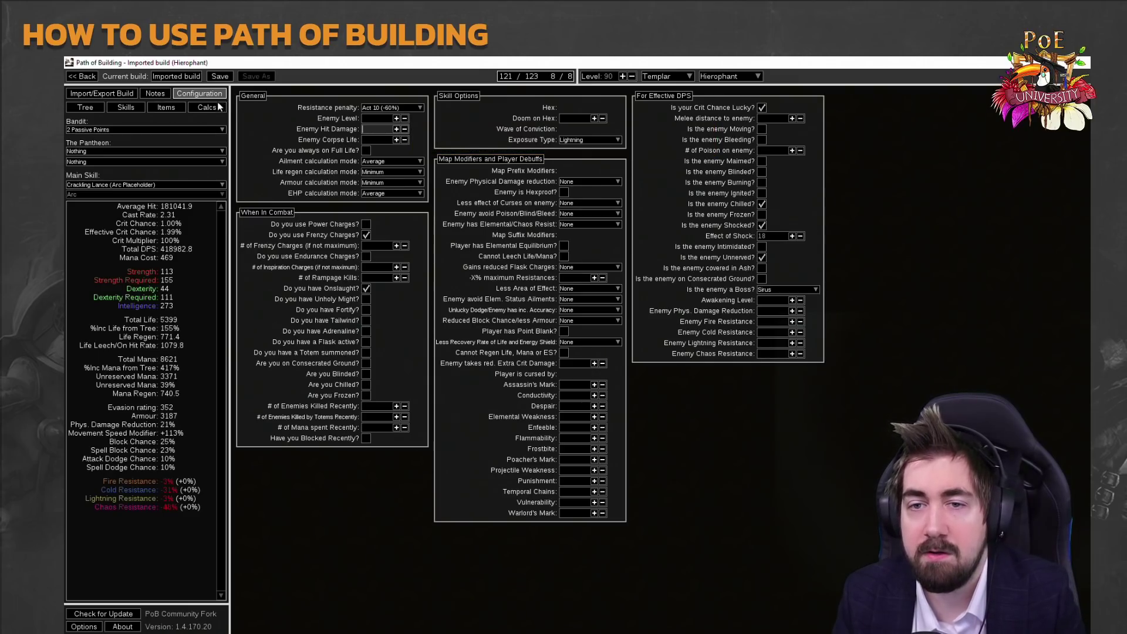
pyautogui.click(207, 107)
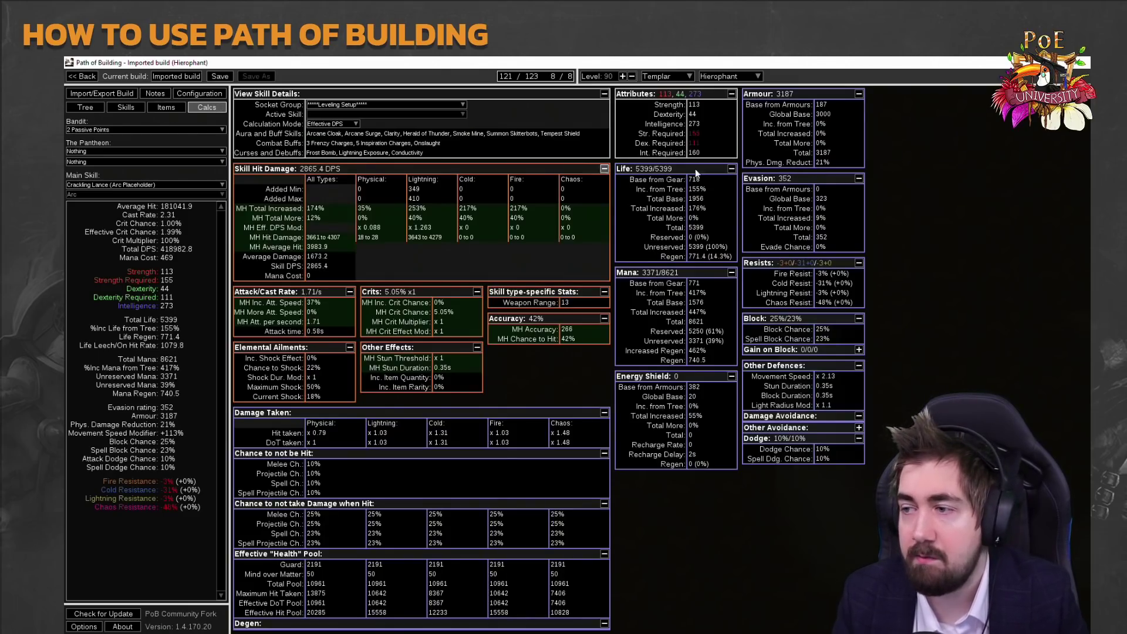
pyautogui.click(210, 94)
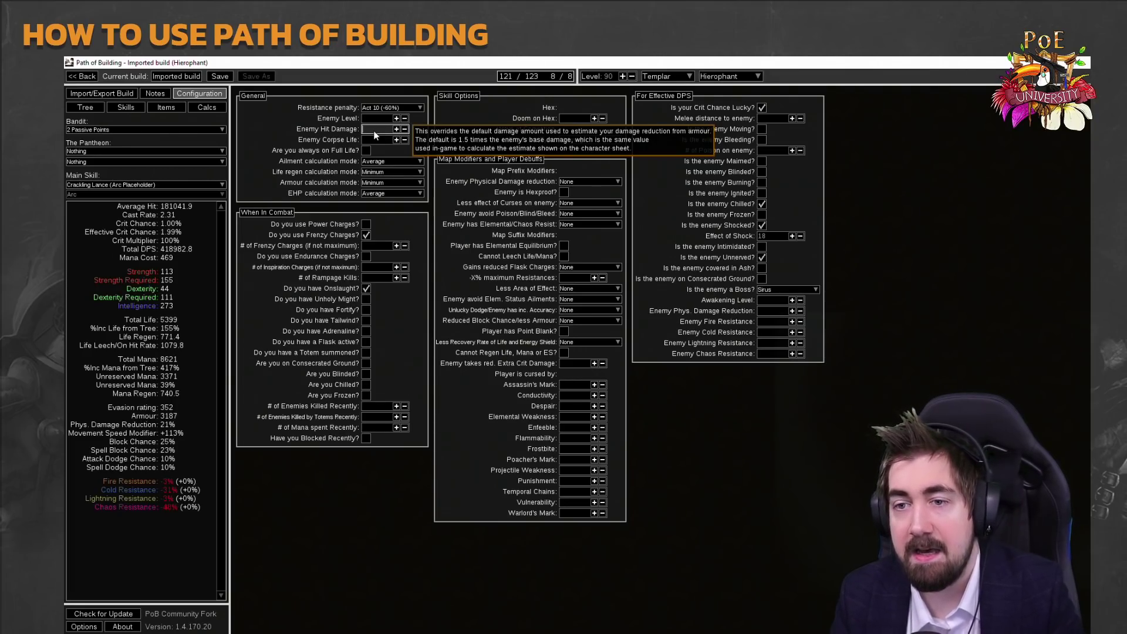
pyautogui.click(211, 108)
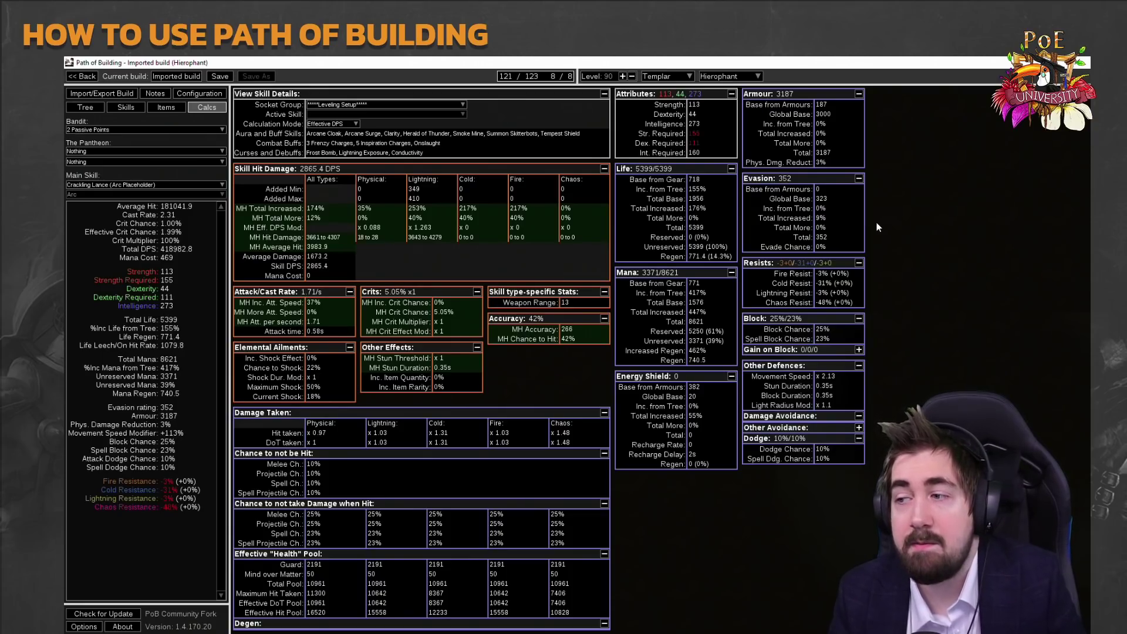
pyautogui.moveTo(837, 168)
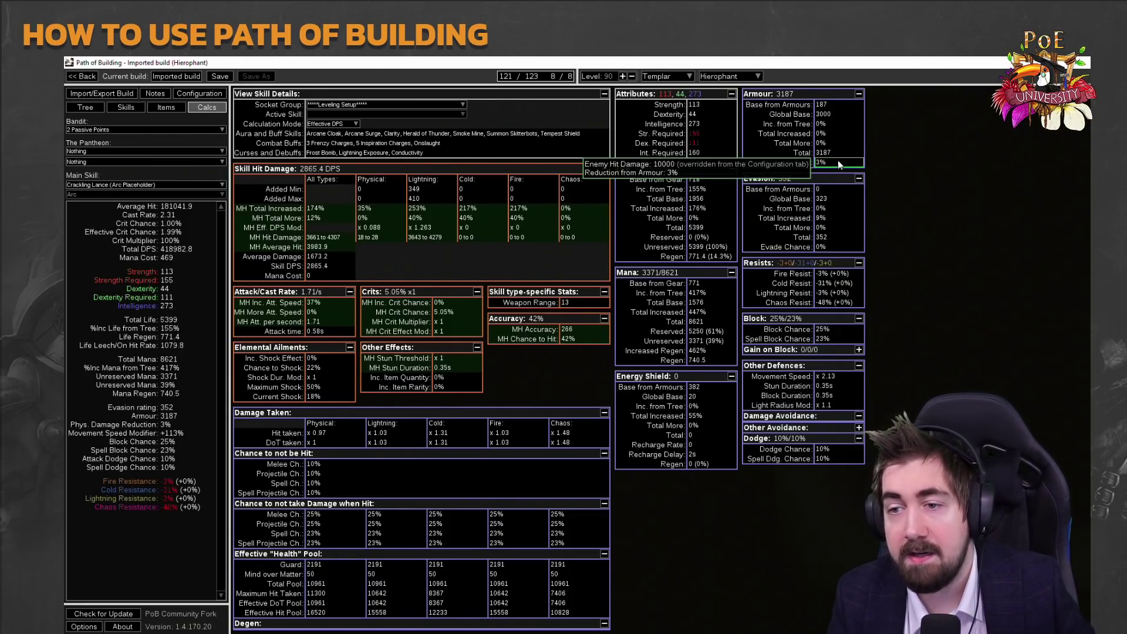
# Replace the enemy hit damage with a lower value and recheck the physical damage reduction in the calculations.
pyautogui.click(189, 96)
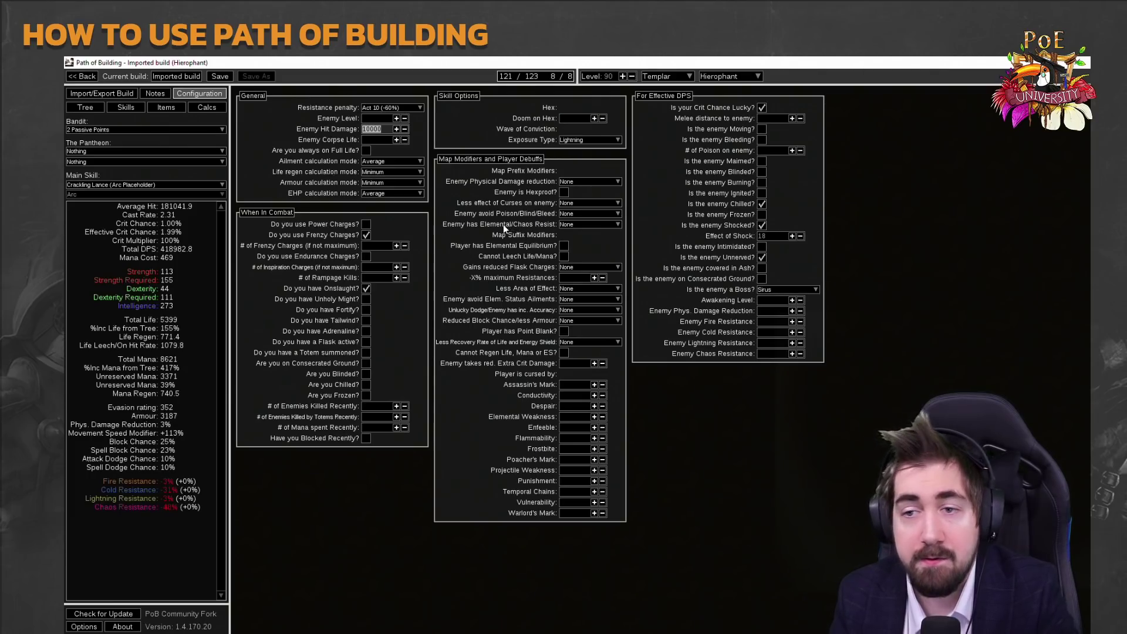
pyautogui.click(221, 110)
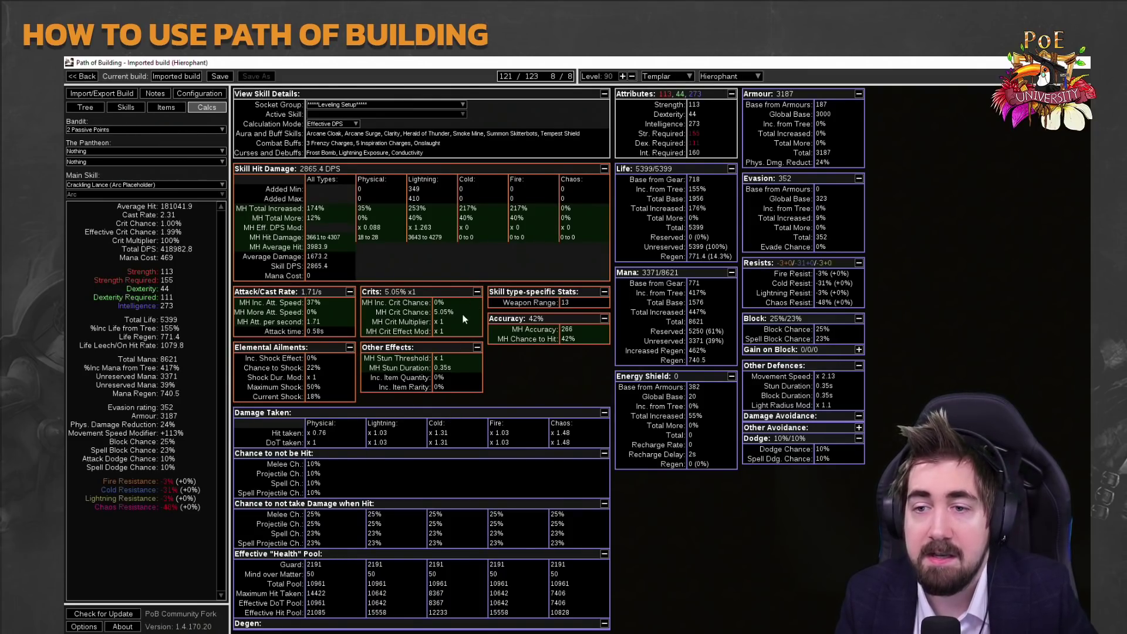
# Replace the Arc gem in the endgame Crackling Lance socket group with Ball Lightning.
pyautogui.click(351, 103)
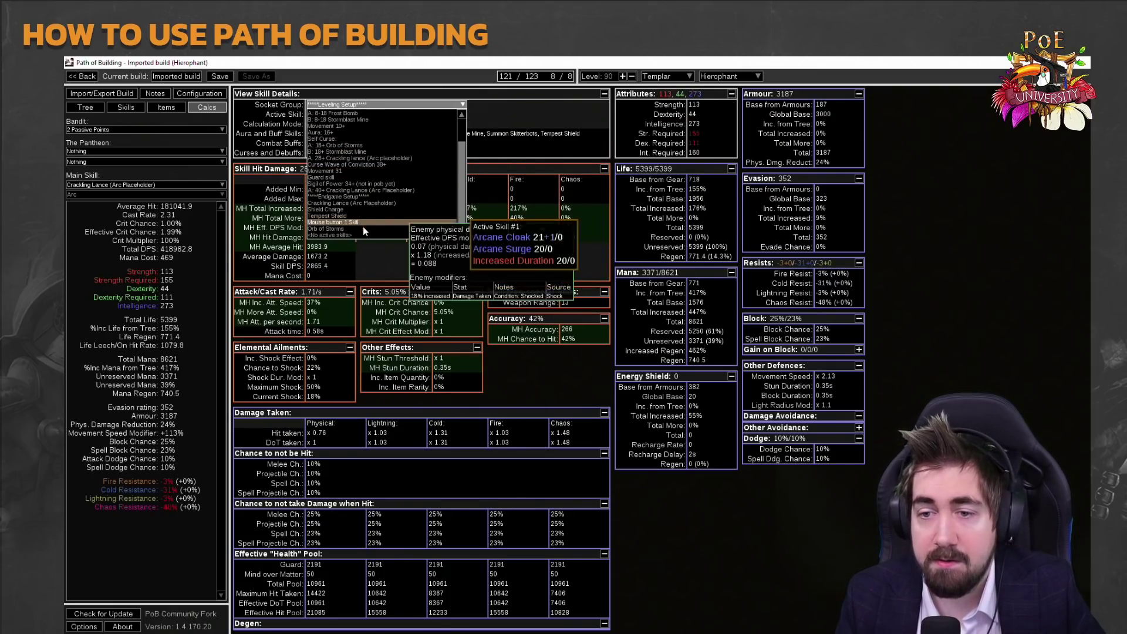
pyautogui.click(365, 202)
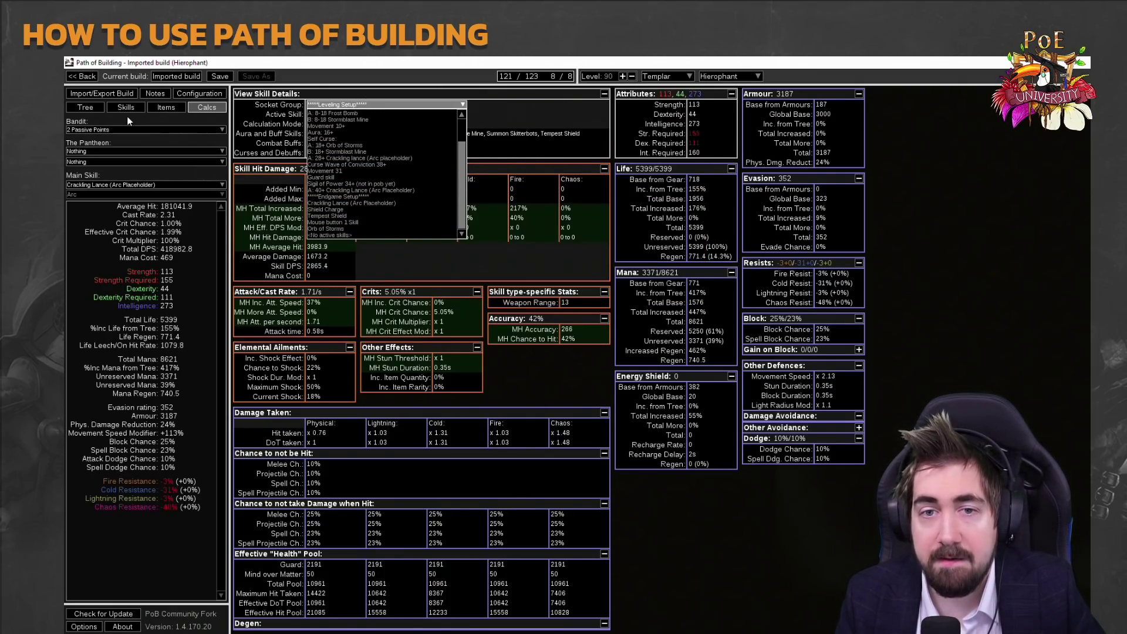
pyautogui.click(111, 109)
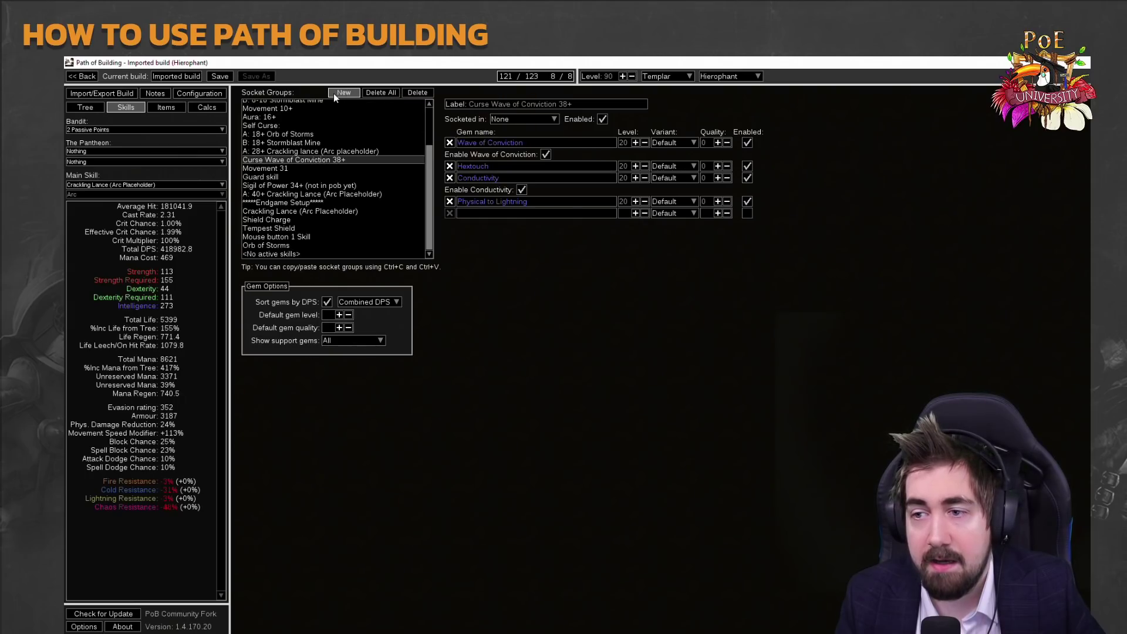
pyautogui.click(329, 211)
pyautogui.click(554, 142)
pyautogui.write('ba')
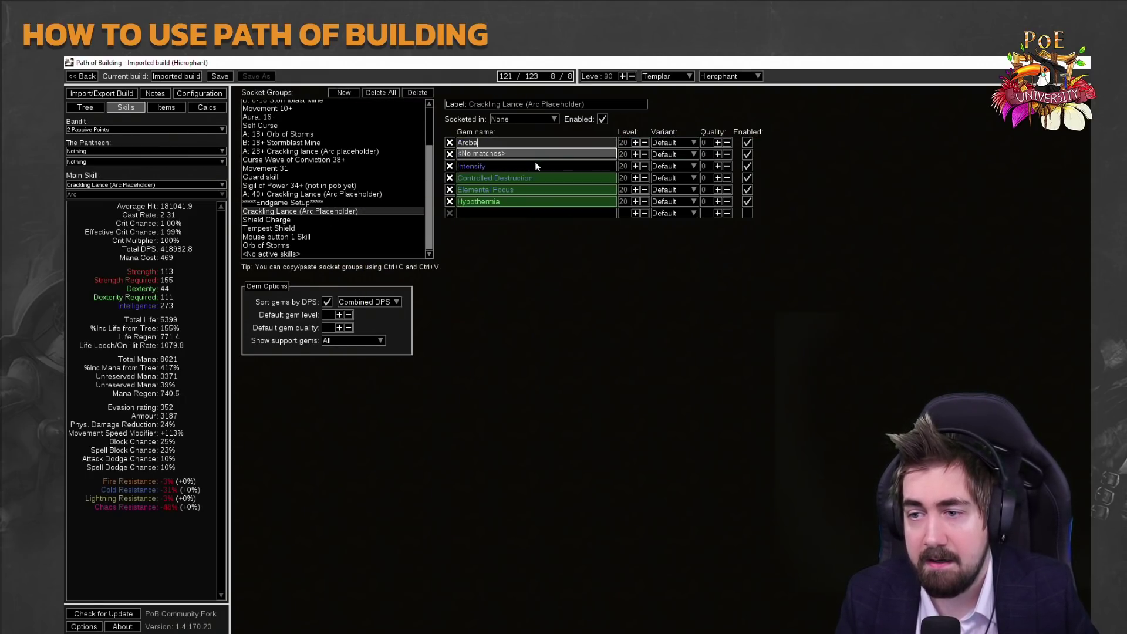
pyautogui.write('ll')
pyautogui.click(532, 153)
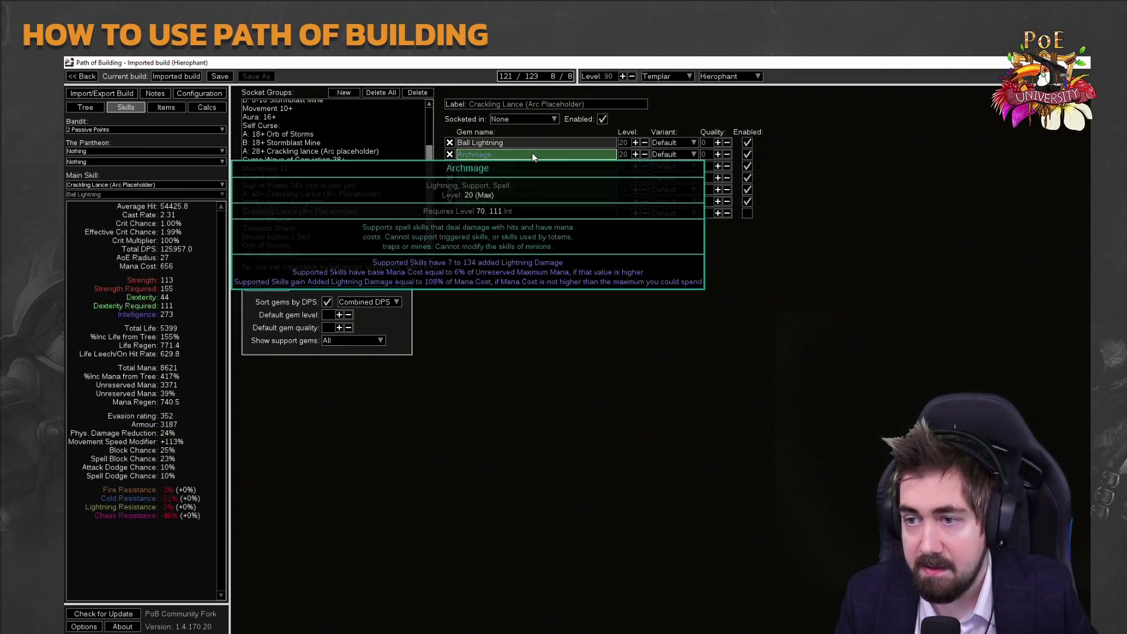
# Show the calculations for the endgame Crackling Lance socket group and examine the damage and radius breakdown of Ball Lightning.
pyautogui.click(179, 107)
pyautogui.click(206, 107)
pyautogui.click(339, 105)
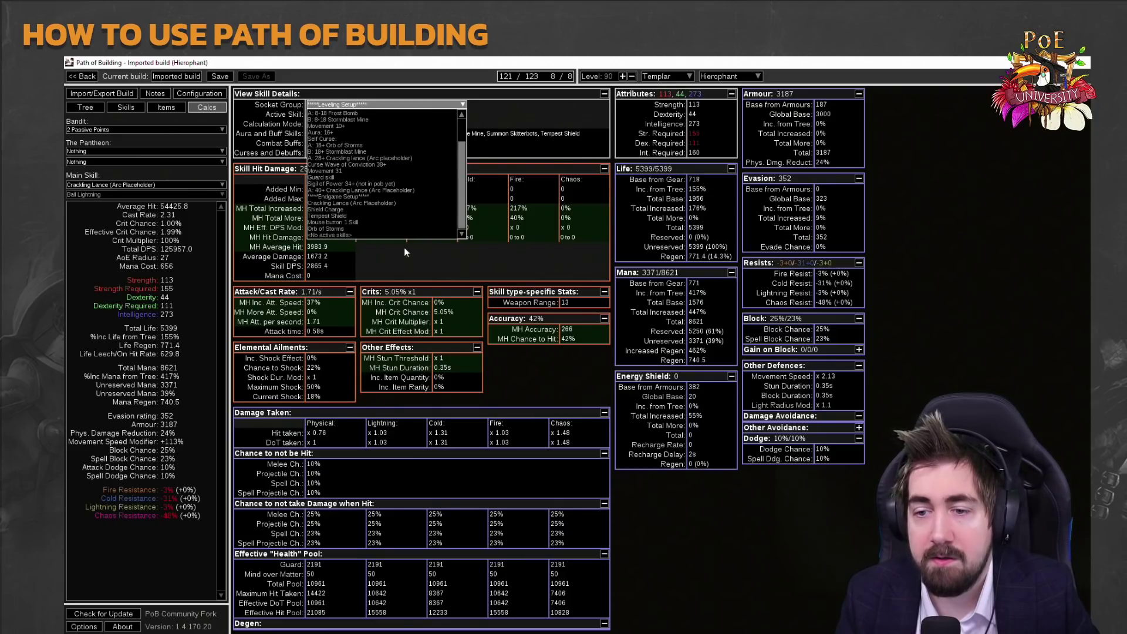
pyautogui.click(382, 203)
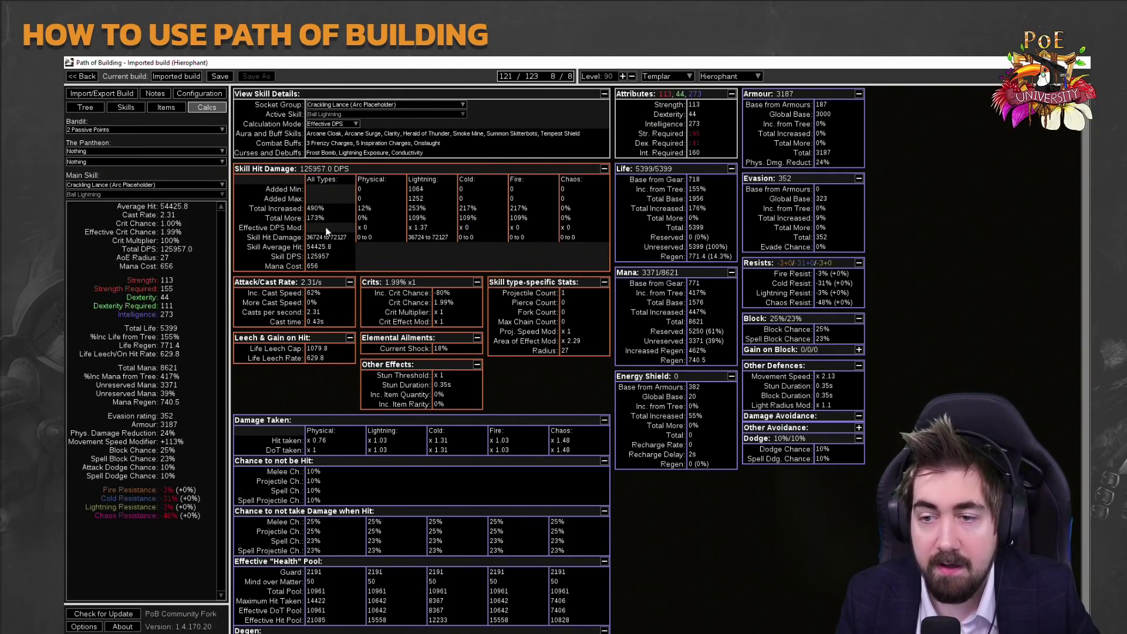
pyautogui.moveTo(434, 245)
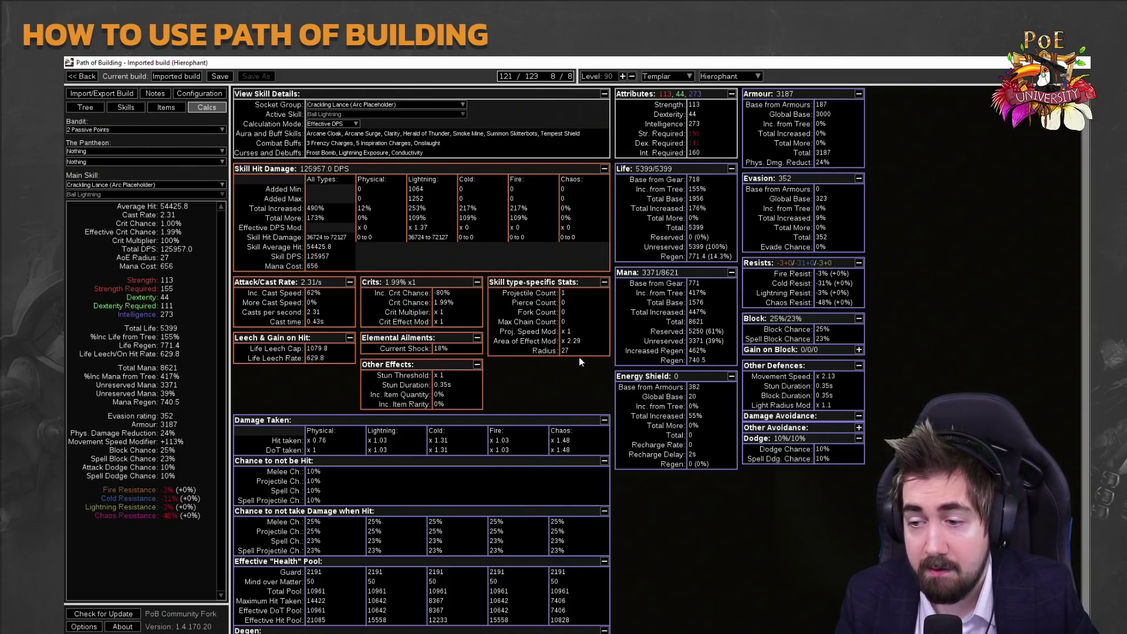
pyautogui.moveTo(579, 354)
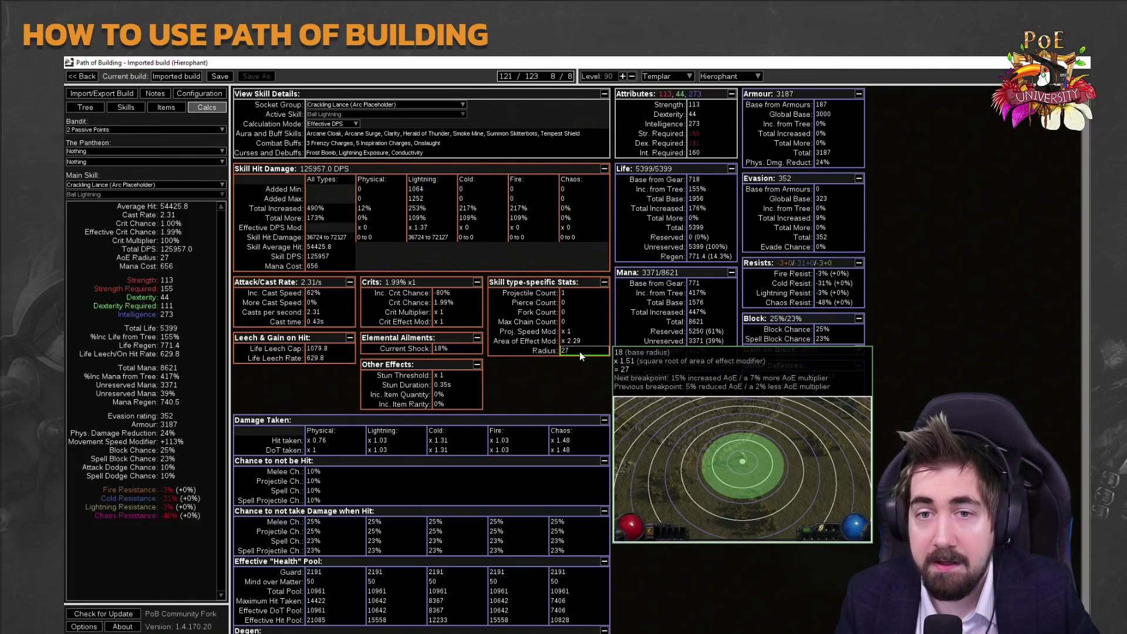
# Unallocate the Blast Radius passive to check its effect on the skill's radius, and allocate it again.
pyautogui.click(97, 108)
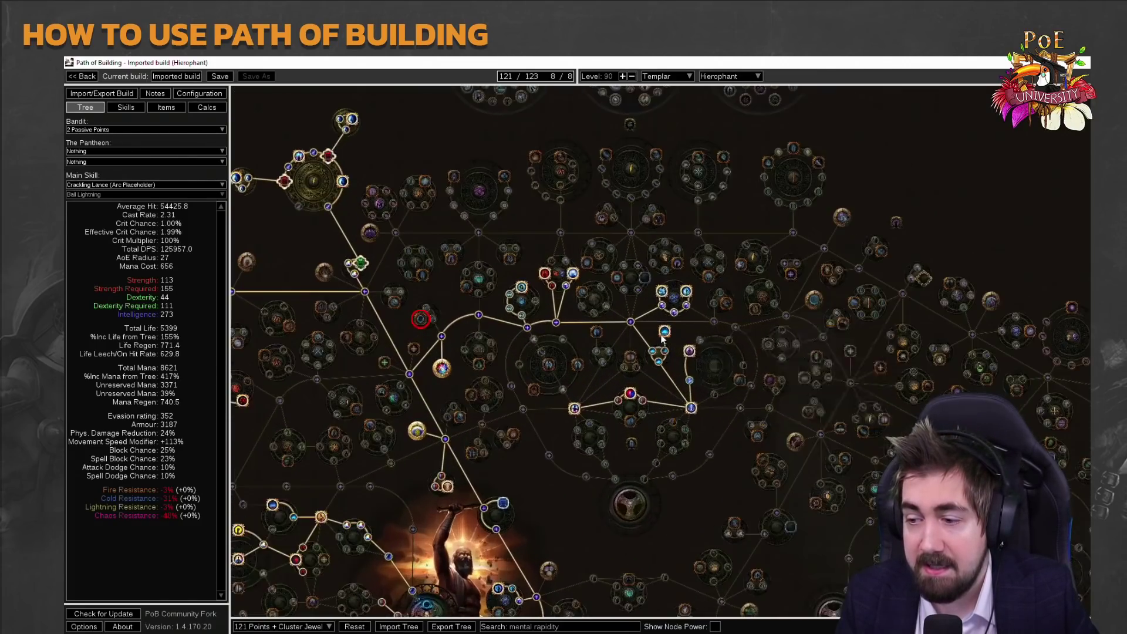
pyautogui.click(656, 344)
pyautogui.click(216, 108)
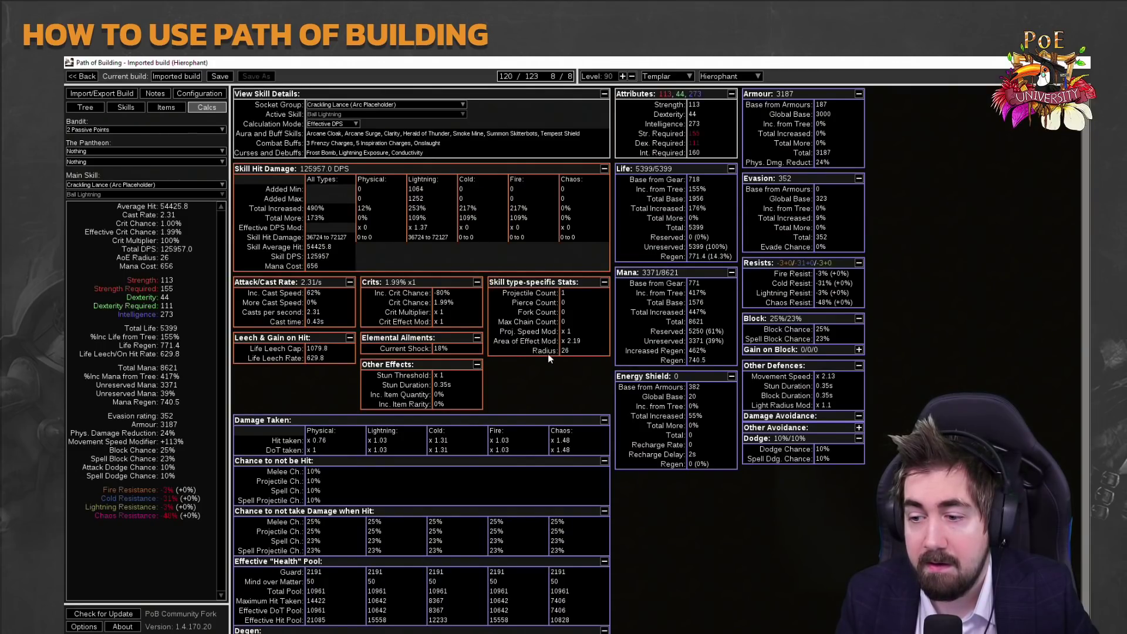
pyautogui.click(97, 109)
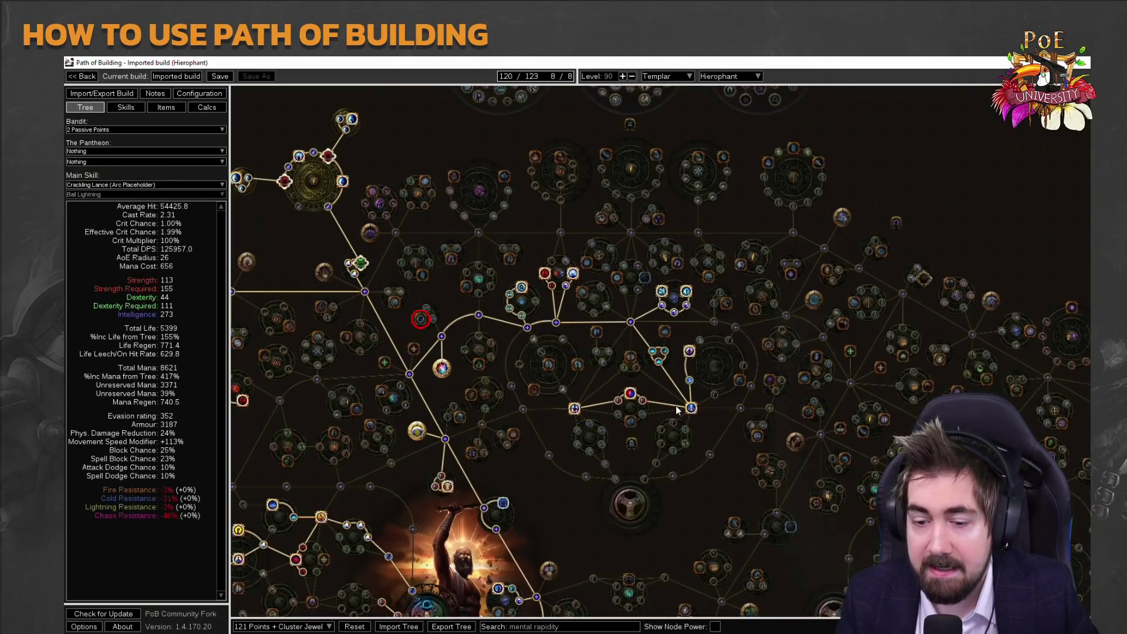
pyautogui.click(665, 332)
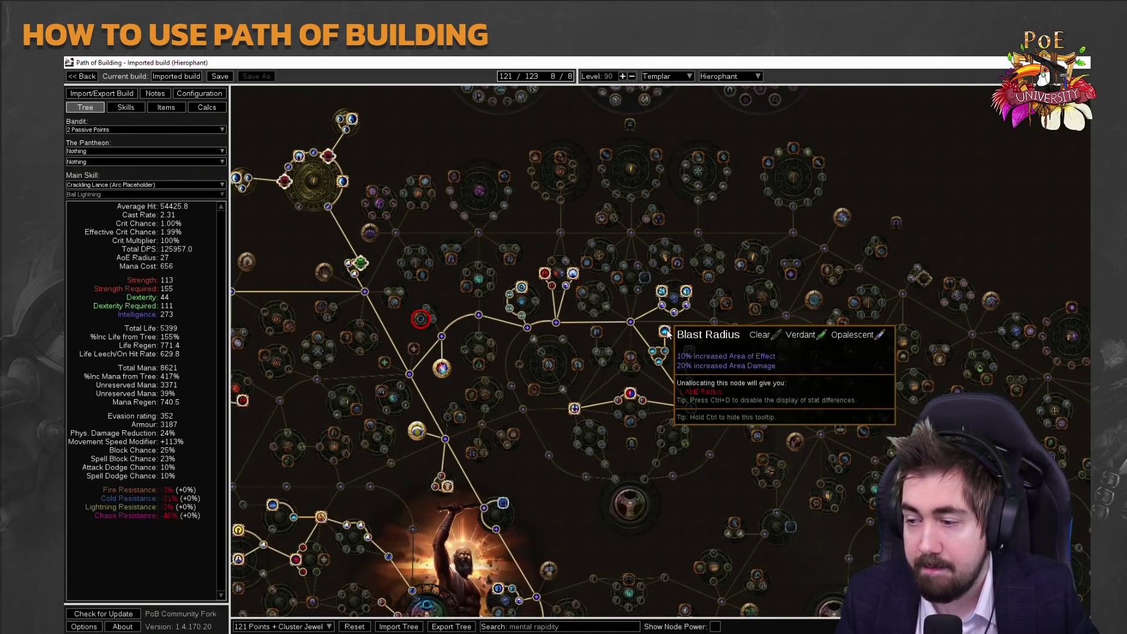
# Toggle the 10% Area of Effect passive near the Templar start on and off, comparing the skill's radius in the calculations.
pyautogui.click(274, 531)
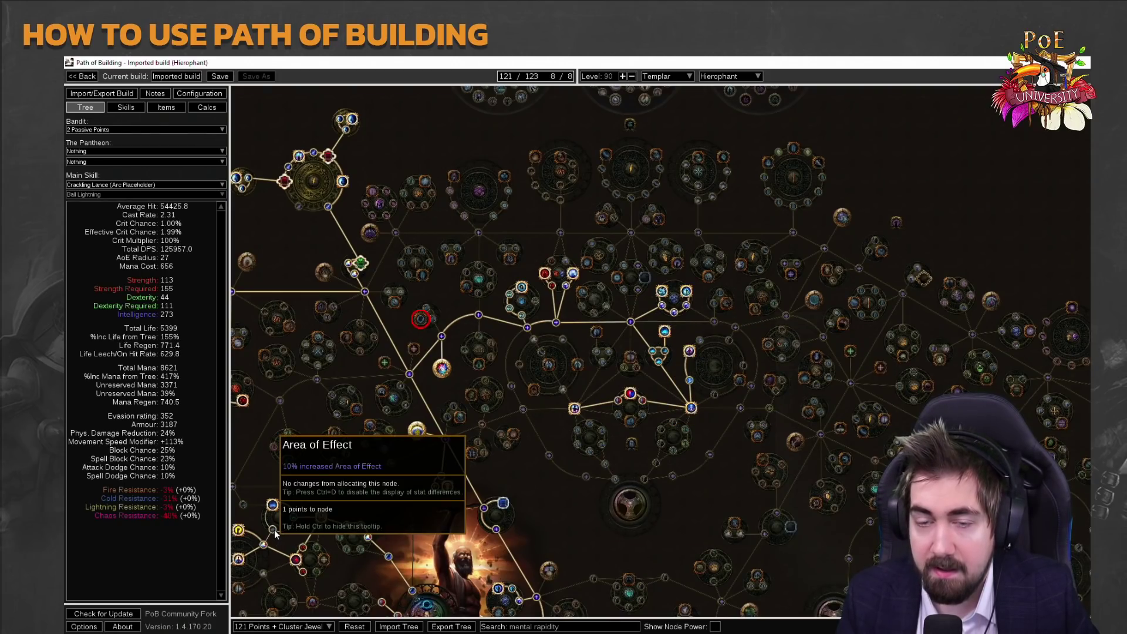
pyautogui.click(205, 107)
pyautogui.click(104, 108)
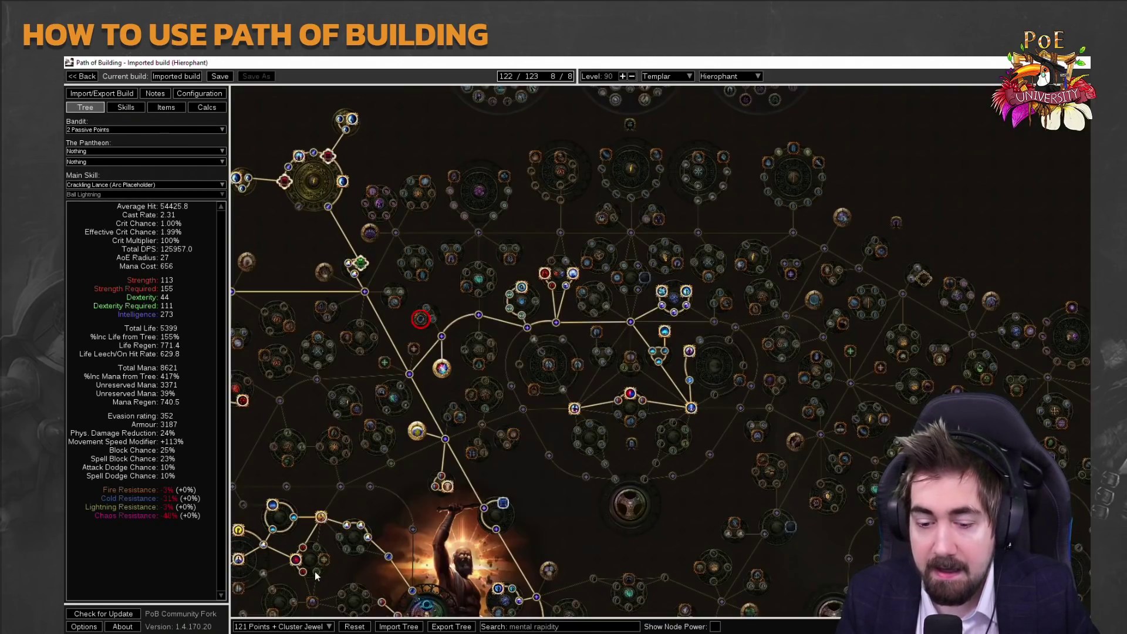
pyautogui.click(274, 532)
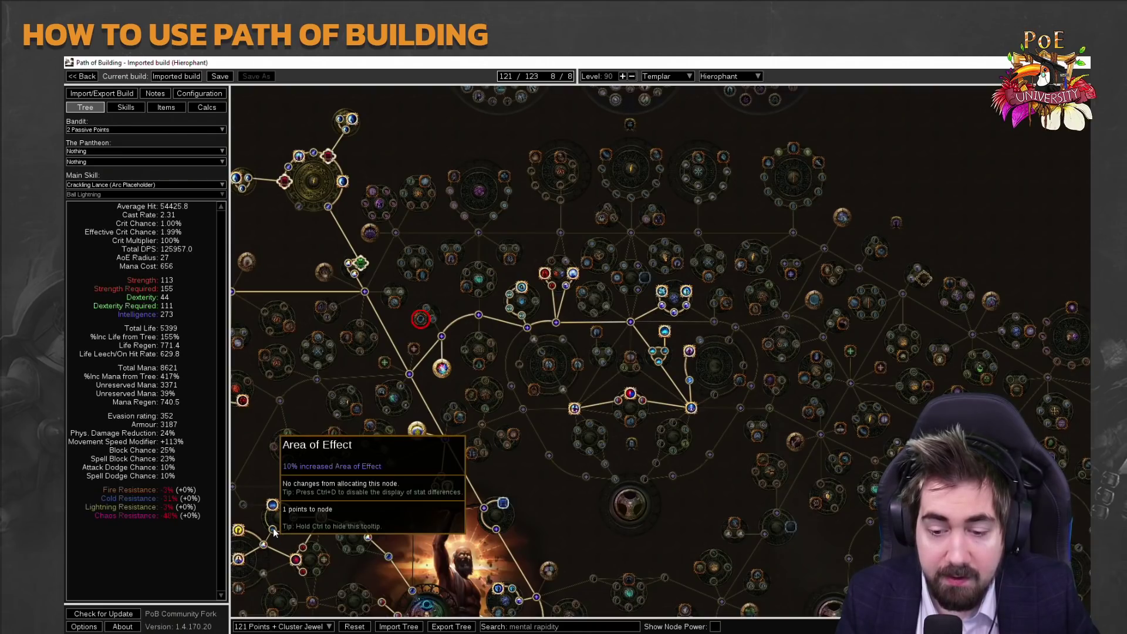
pyautogui.click(274, 532)
pyautogui.click(274, 532)
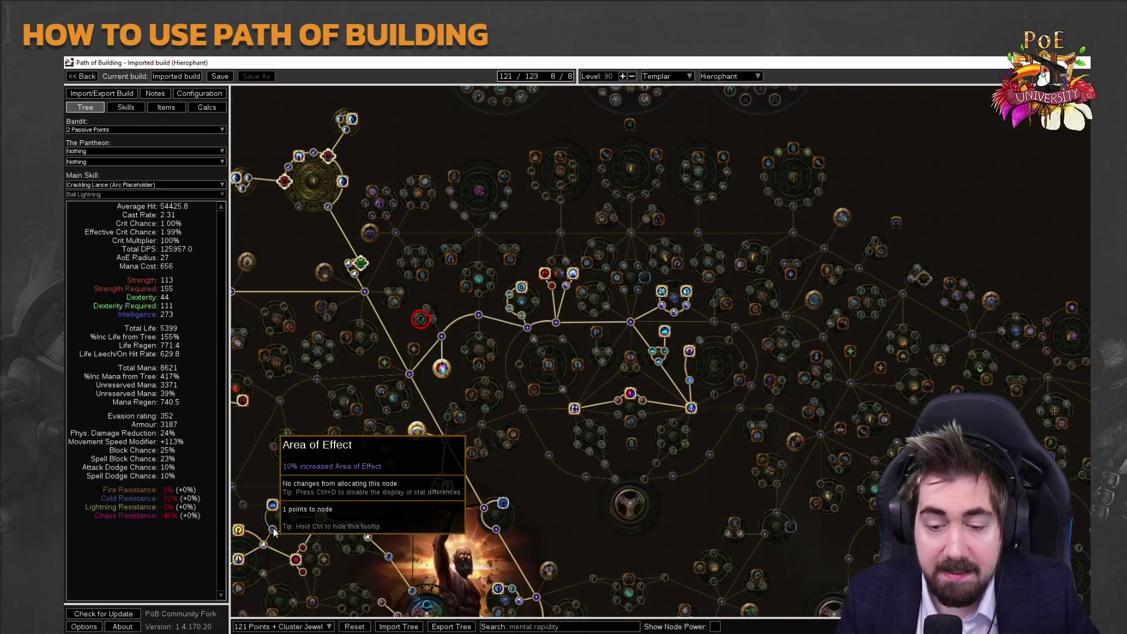
pyautogui.click(201, 109)
pyautogui.moveTo(573, 350)
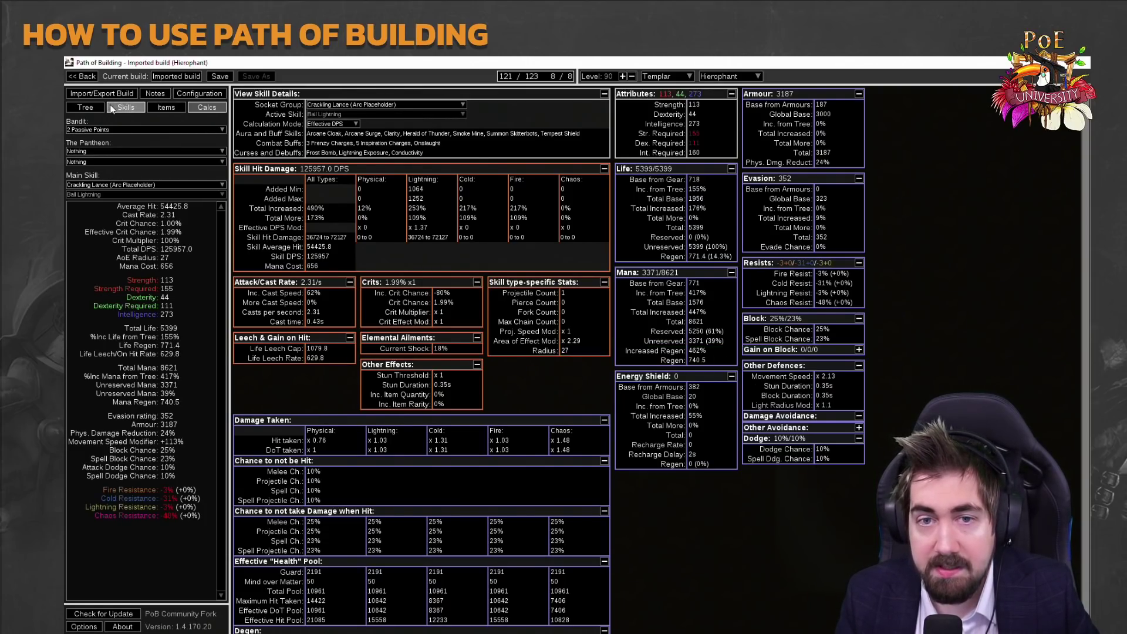
# Allocate the 10% Area of Effect passive near the Templar start and inspect the skill's radius breakpoints.
pyautogui.click(91, 107)
pyautogui.click(273, 530)
pyautogui.click(205, 108)
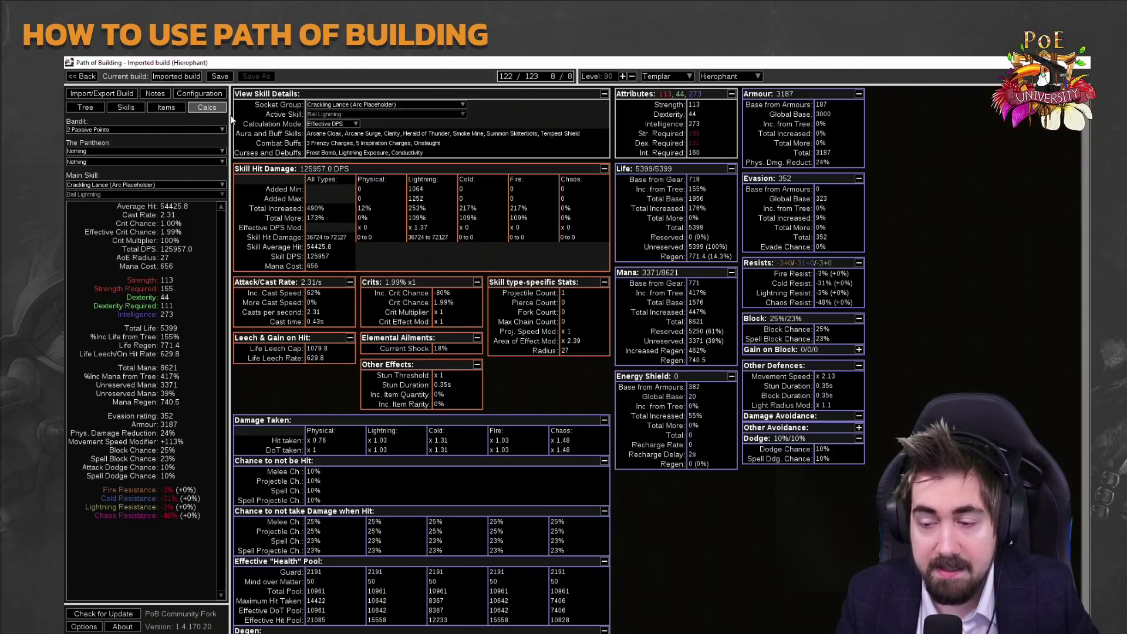
pyautogui.moveTo(567, 351)
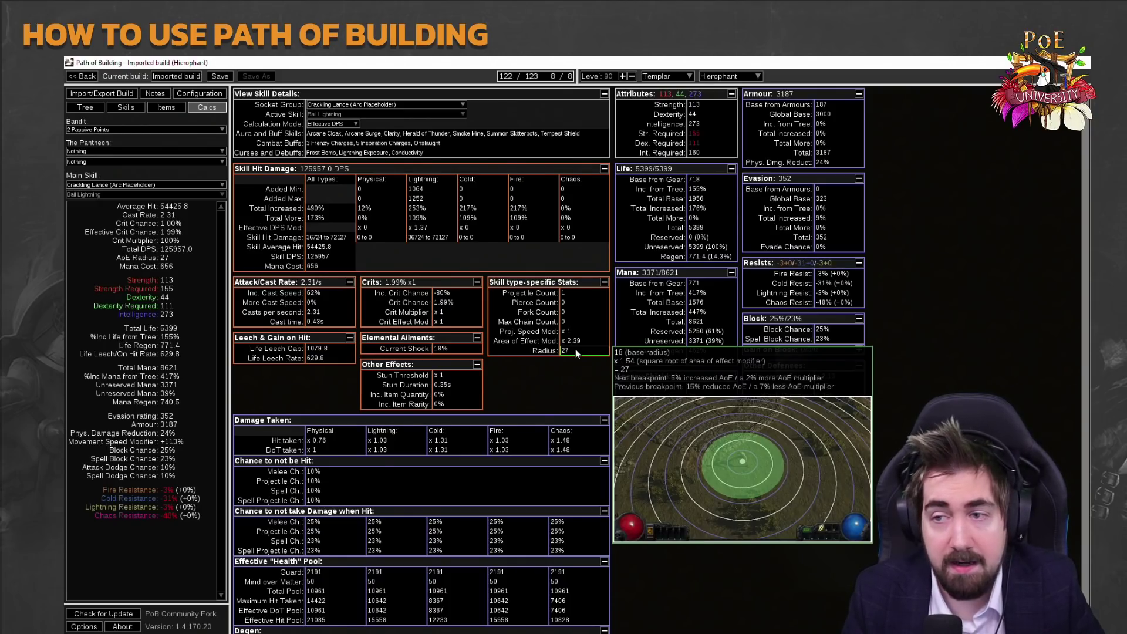
pyautogui.click(88, 108)
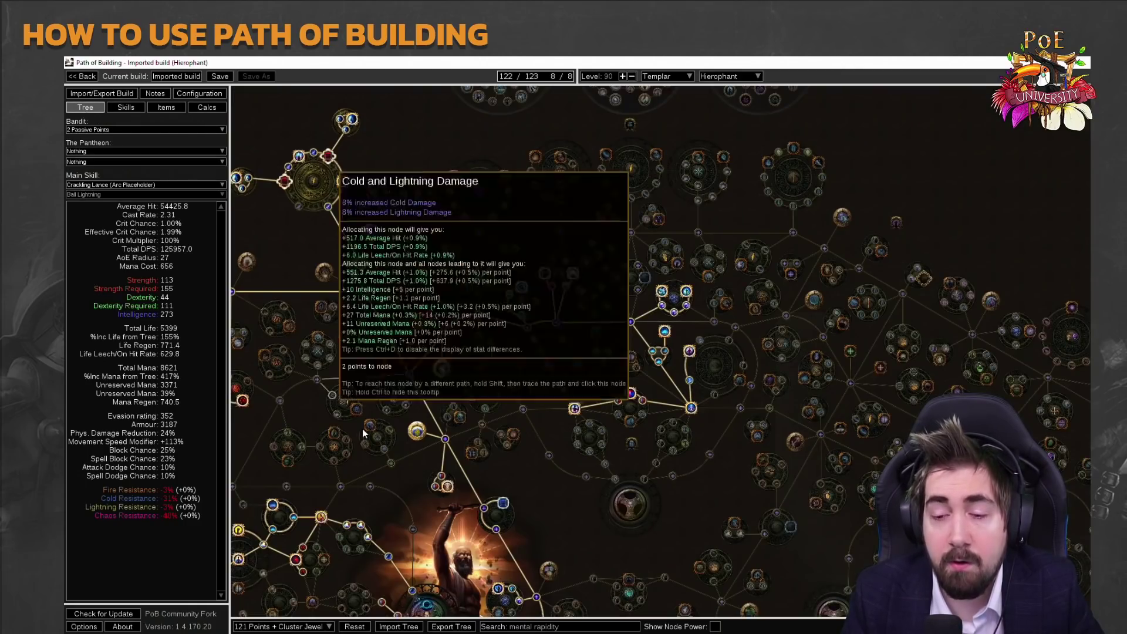
pyautogui.moveTo(362, 429); pyautogui.dragTo(418, 335)
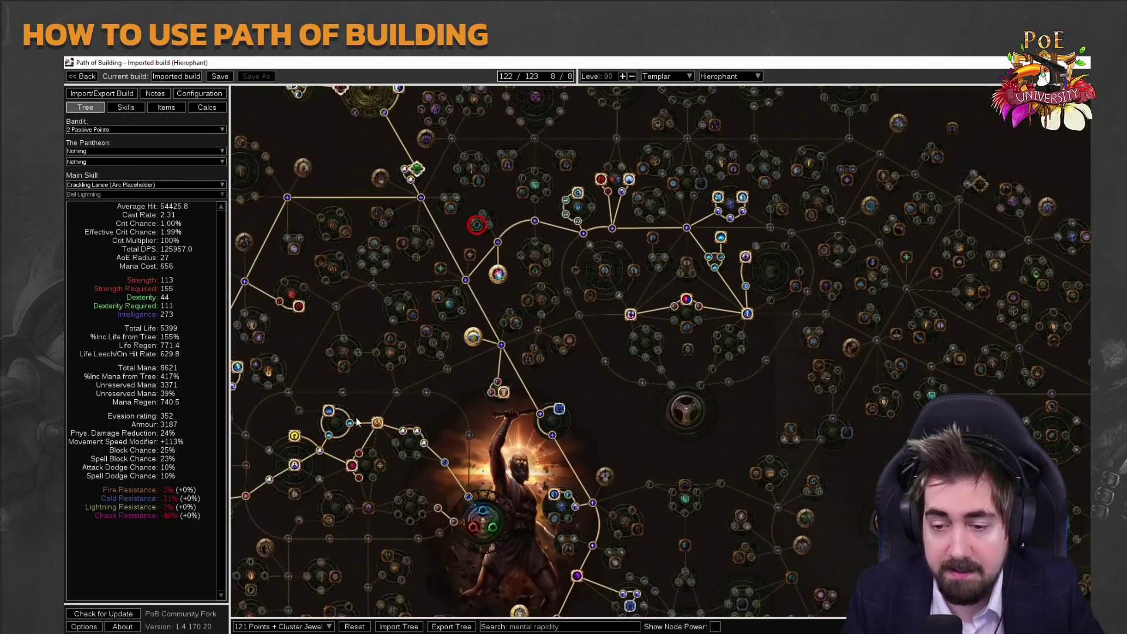
pyautogui.click(206, 108)
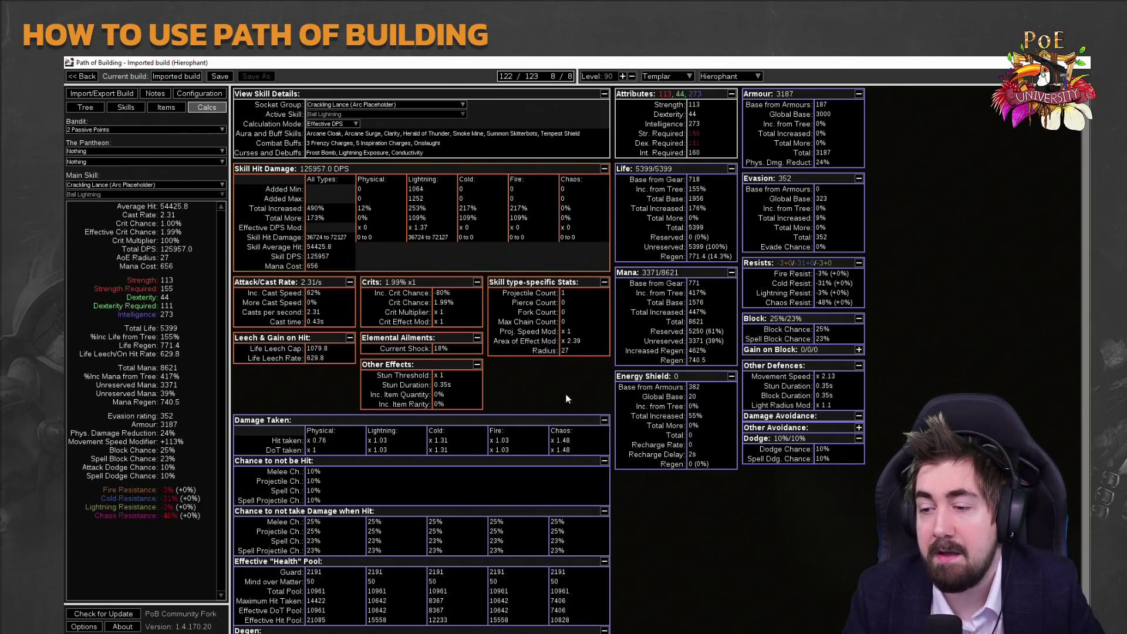
pyautogui.moveTo(594, 354)
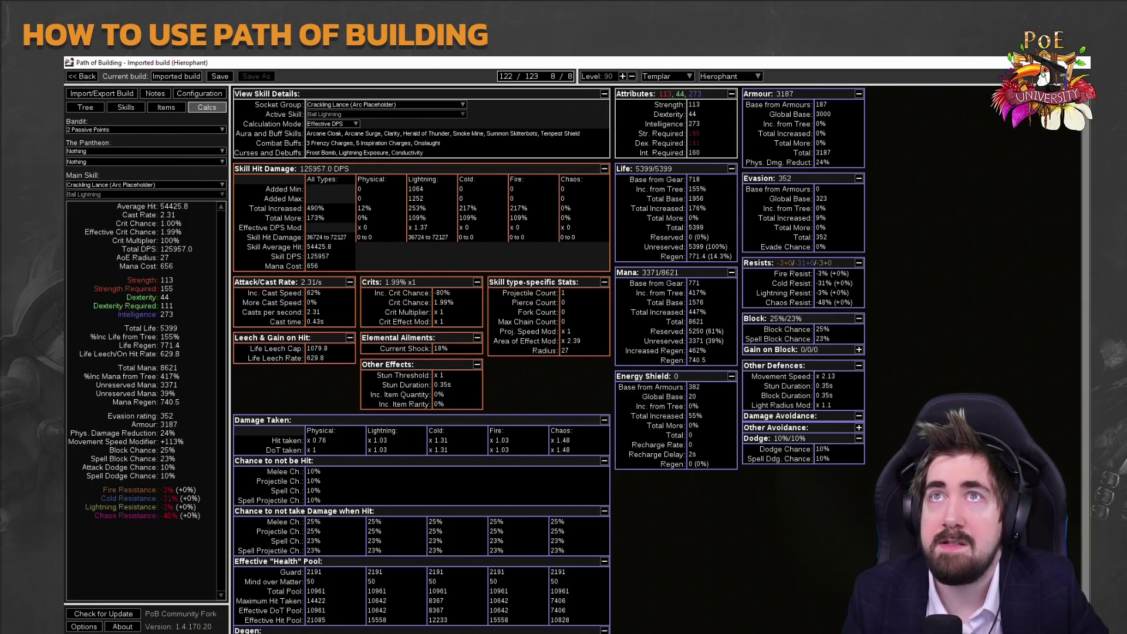
pyautogui.hotkey('alt', 'Tab')
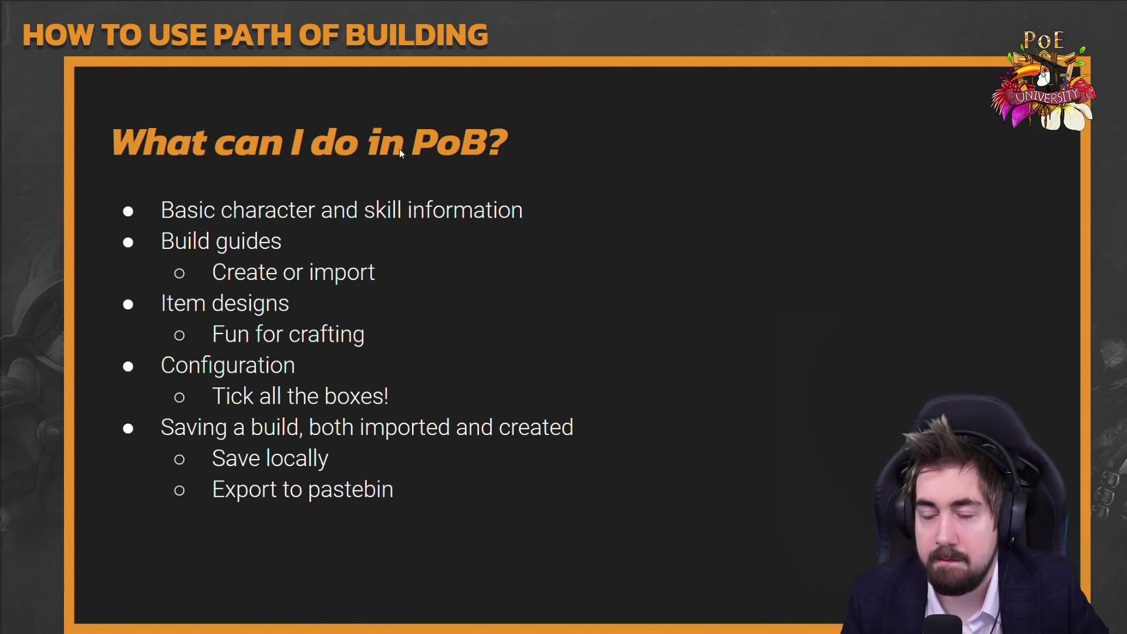
pyautogui.hotkey('alt', 'Tab')
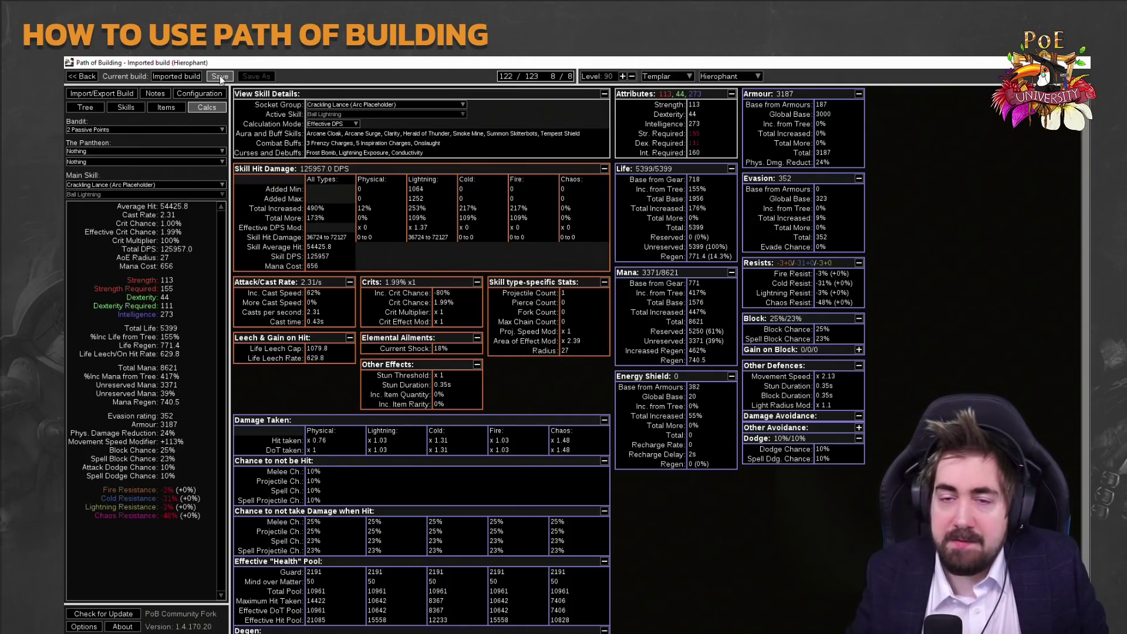
pyautogui.click(88, 106)
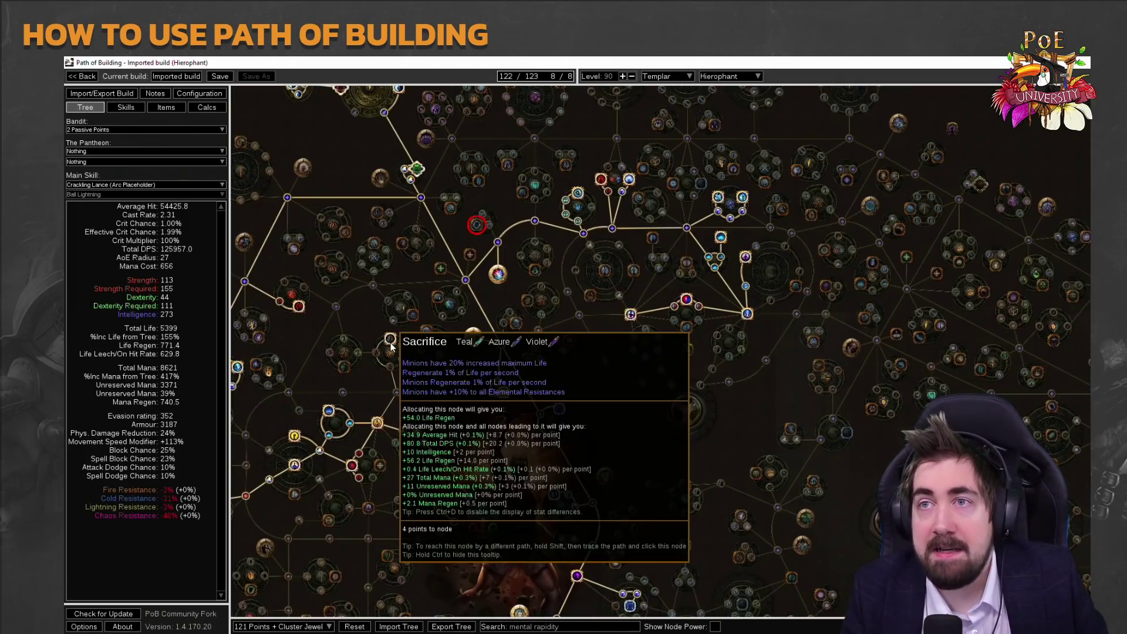
pyautogui.scroll(-3, 460, 342)
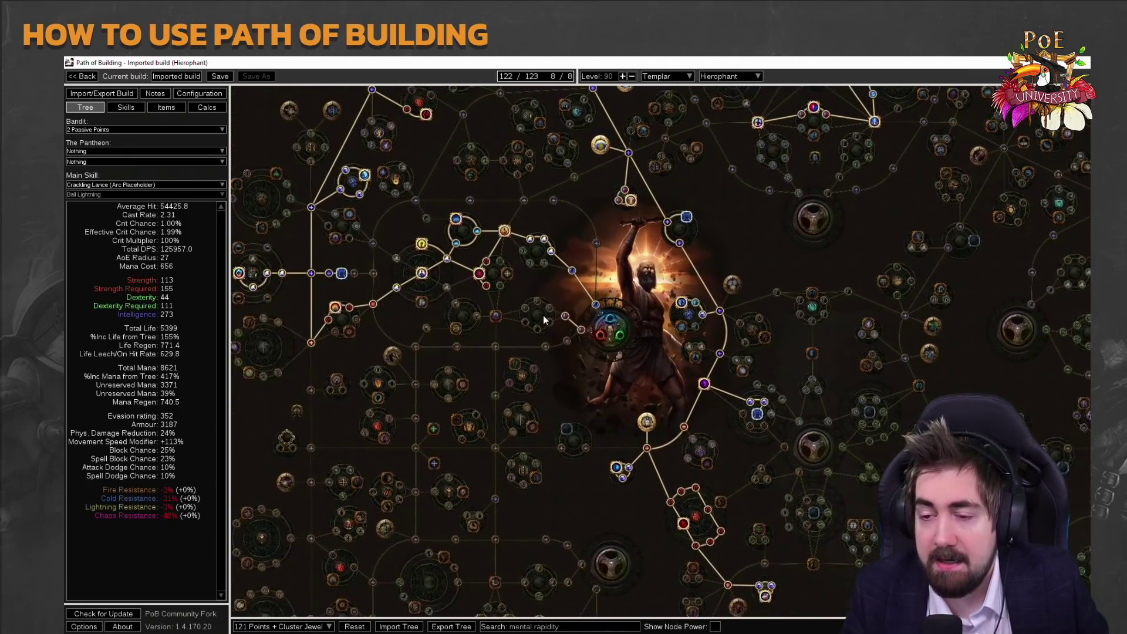
pyautogui.moveTo(519, 229); pyautogui.dragTo(439, 390)
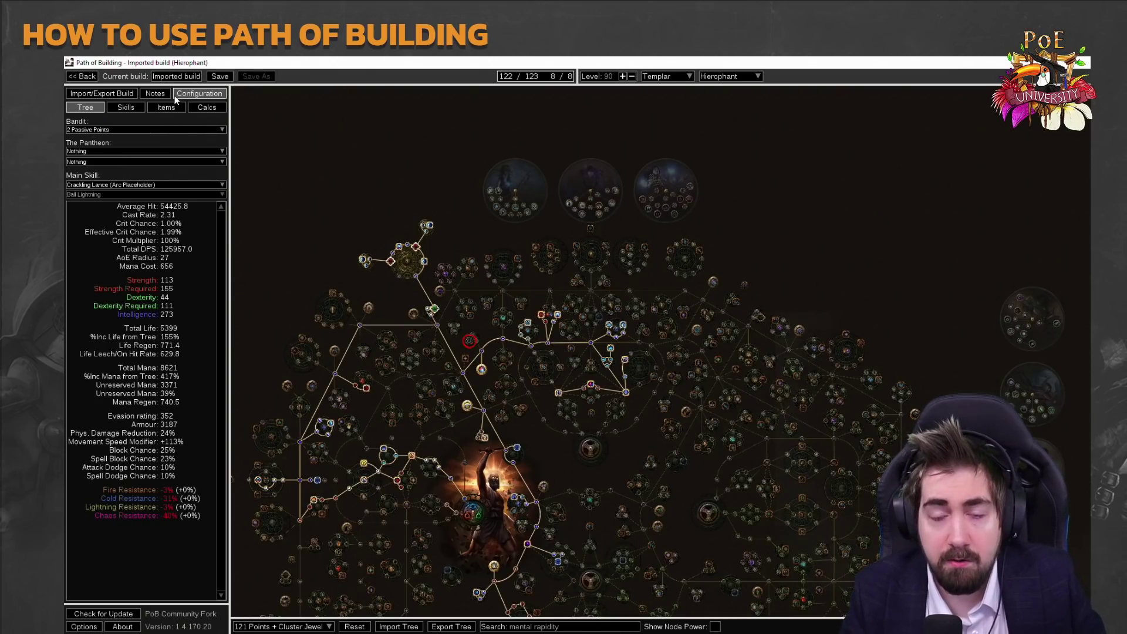
# Create a new folder named 3.13 under Builds while saving the build, and close the save dialog without storing it.
pyautogui.click(220, 77)
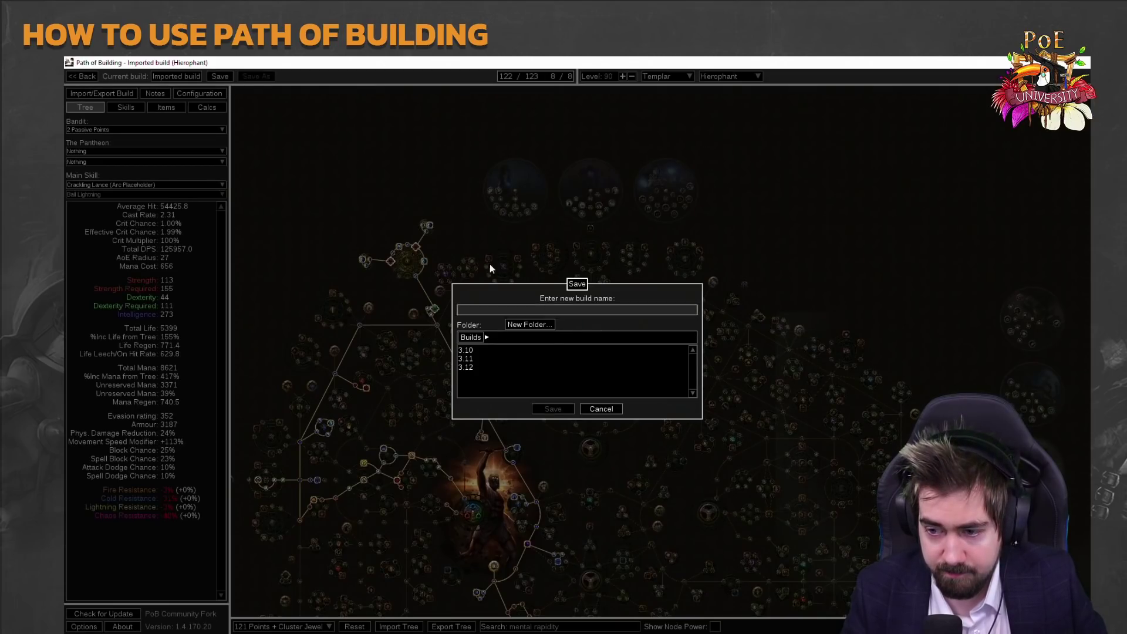
pyautogui.click(525, 325)
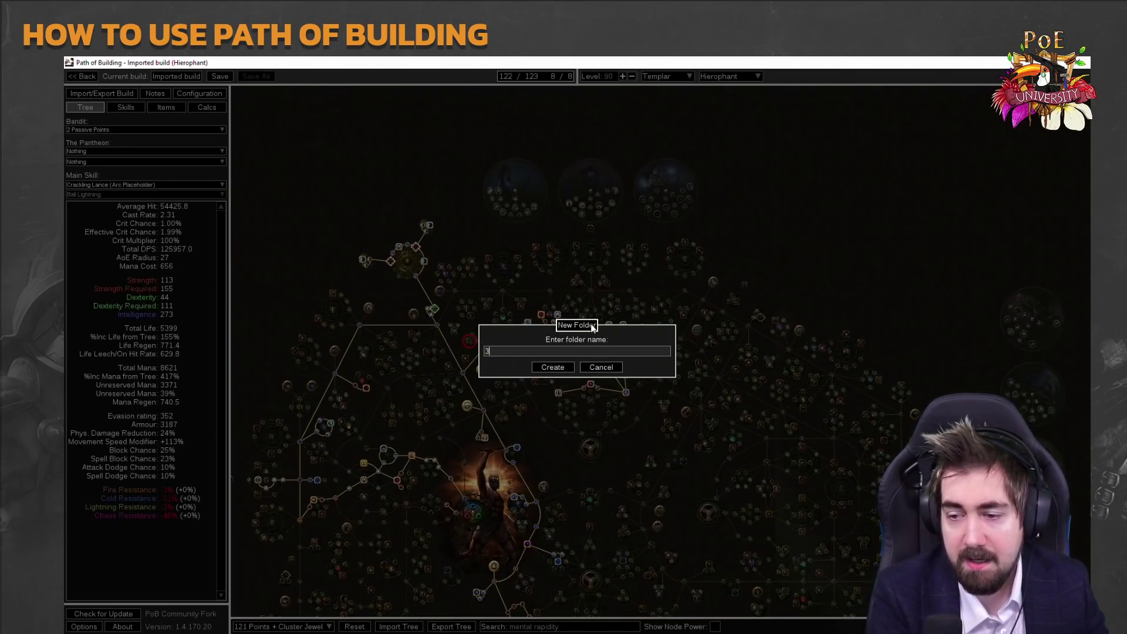
pyautogui.write('3.13')
pyautogui.click(551, 367)
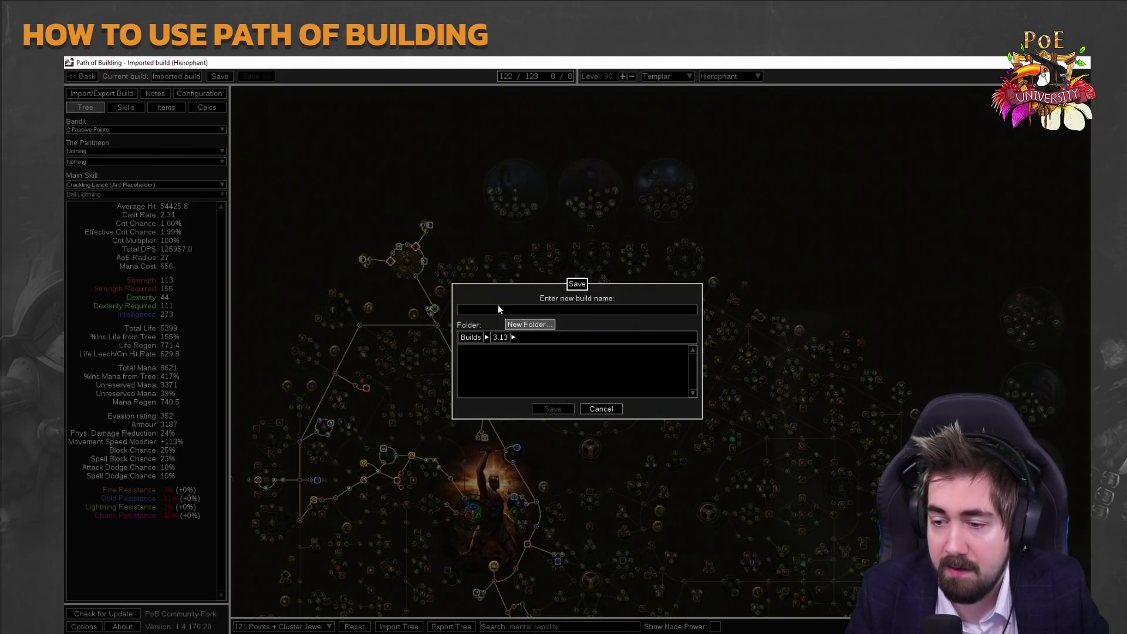
pyautogui.click(600, 410)
pyautogui.scroll(3, 357, 172)
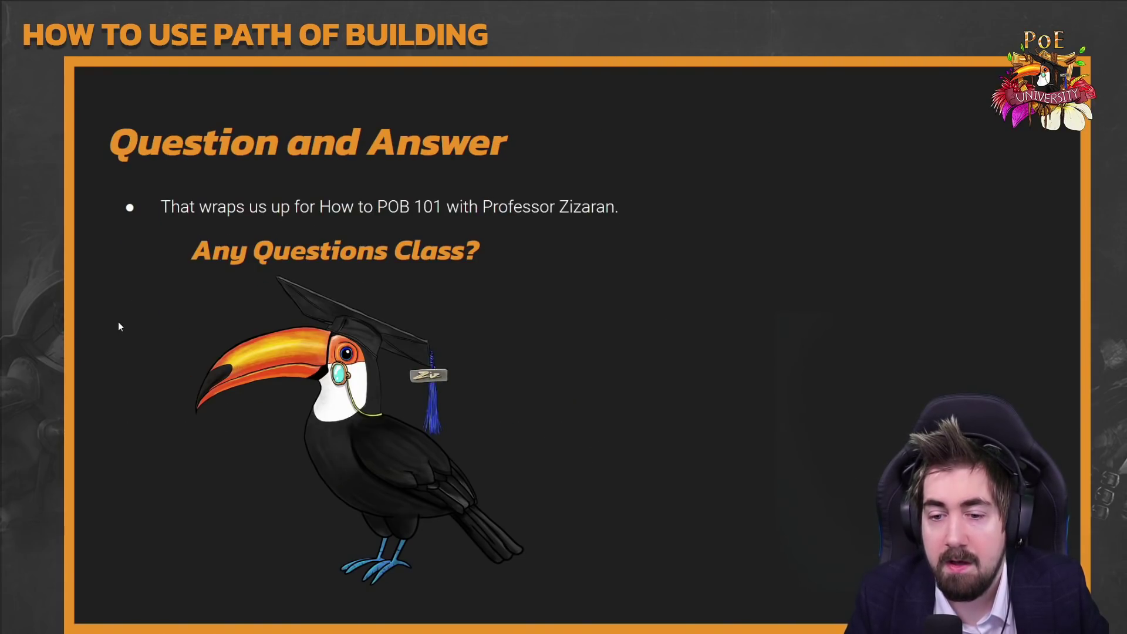
pyautogui.press('Right')
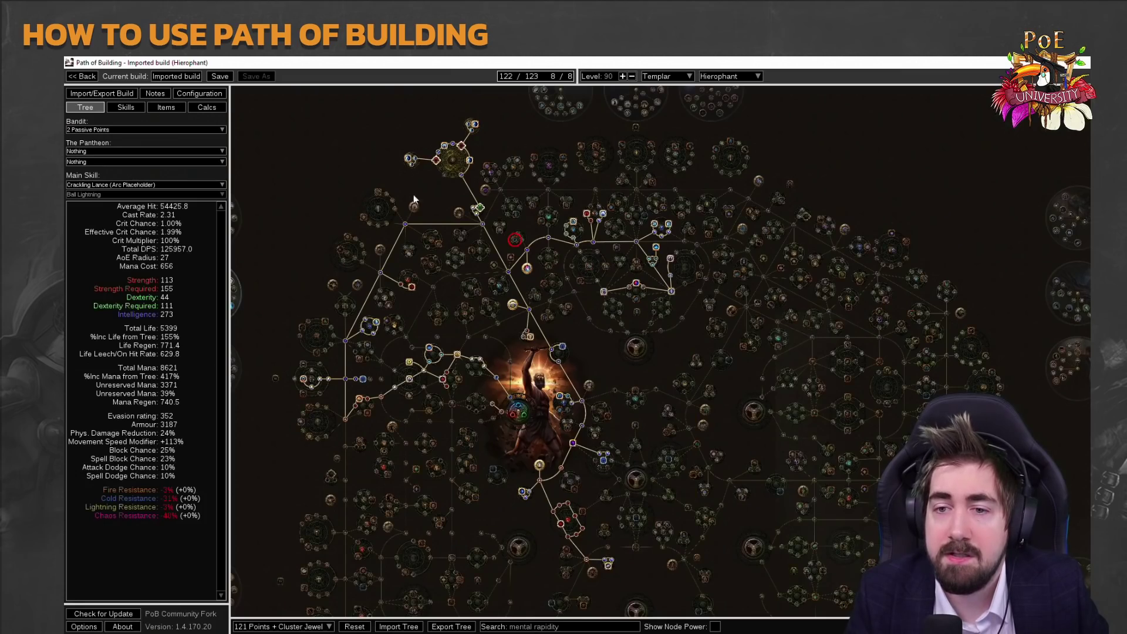
pyautogui.click(200, 95)
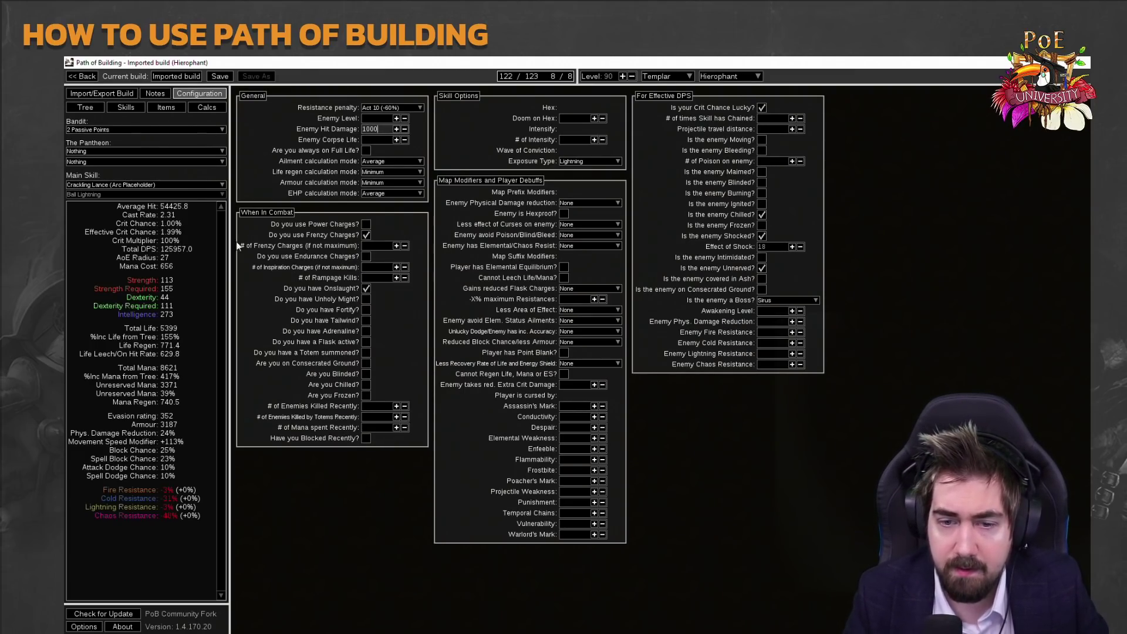
pyautogui.click(159, 108)
pyautogui.click(132, 109)
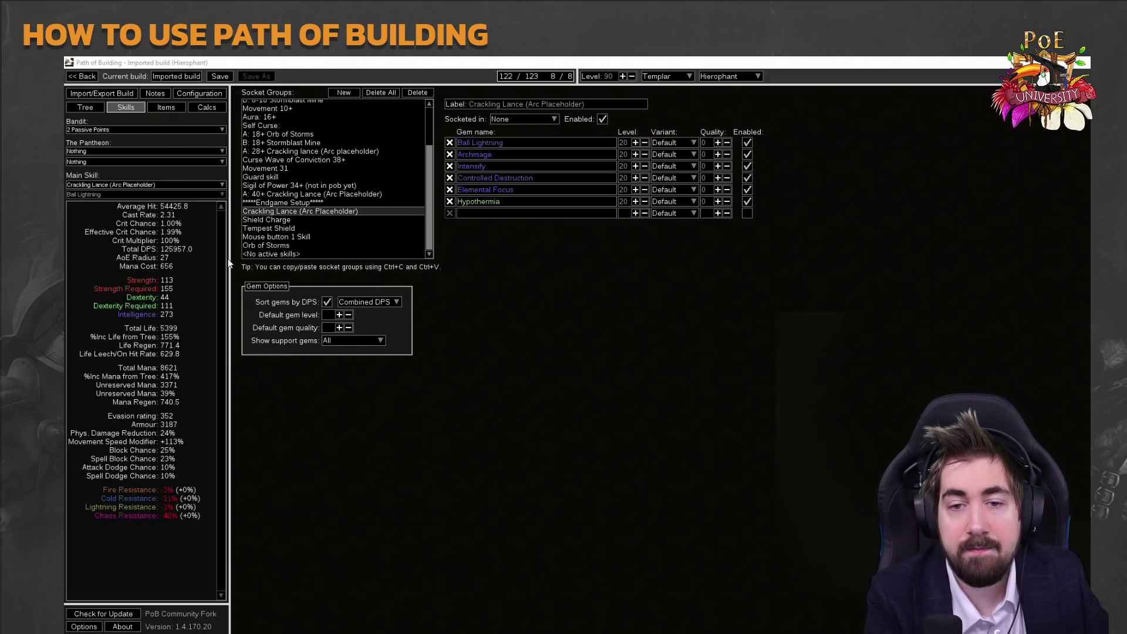
# Switch to the calculator, multiply the average hit 54425 by 7 and by 2, and close the calculator.
pyautogui.hotkey('alt', 'Tab')
pyautogui.write('54')
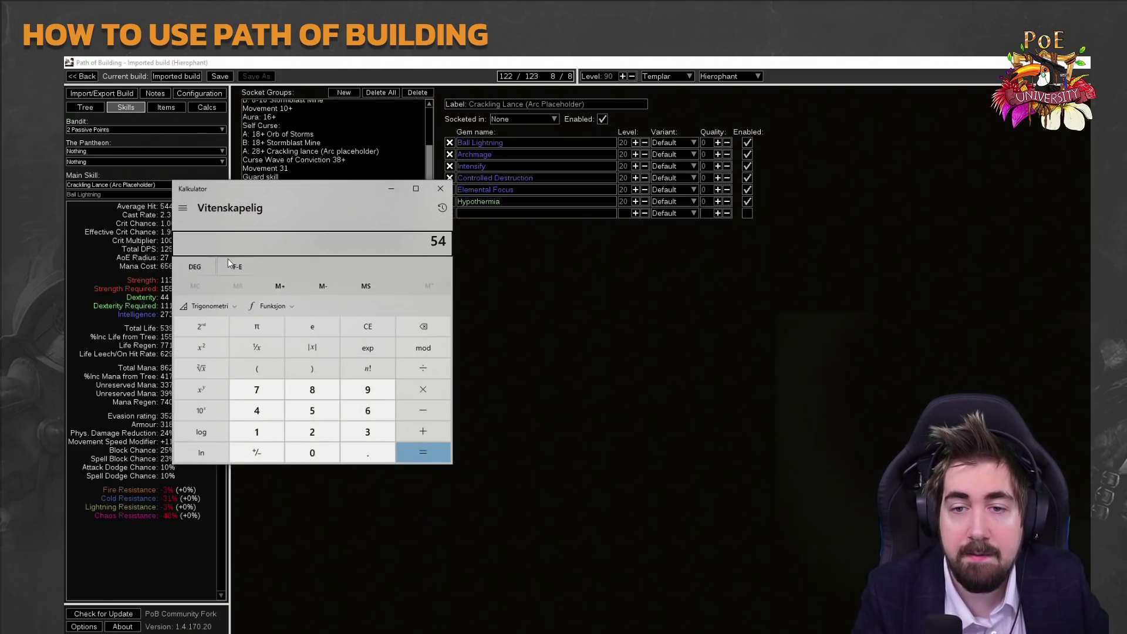
pyautogui.moveTo(294, 185); pyautogui.dragTo(459, 202)
pyautogui.write('425')
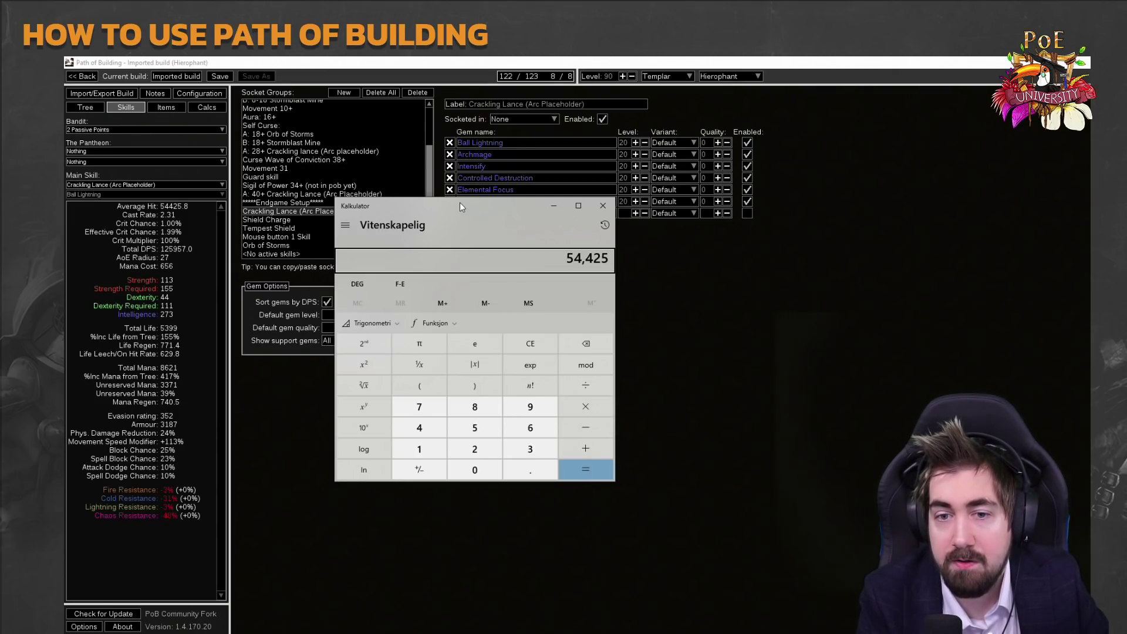
pyautogui.press('*')
pyautogui.write('7')
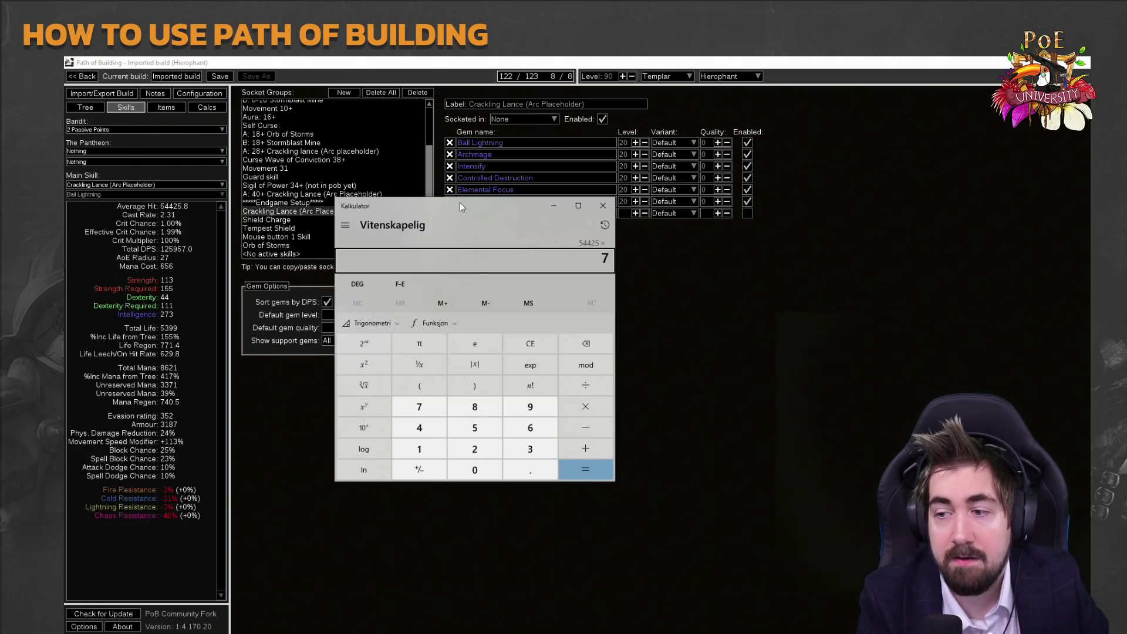
pyautogui.press('*')
pyautogui.write('2')
pyautogui.press('Return')
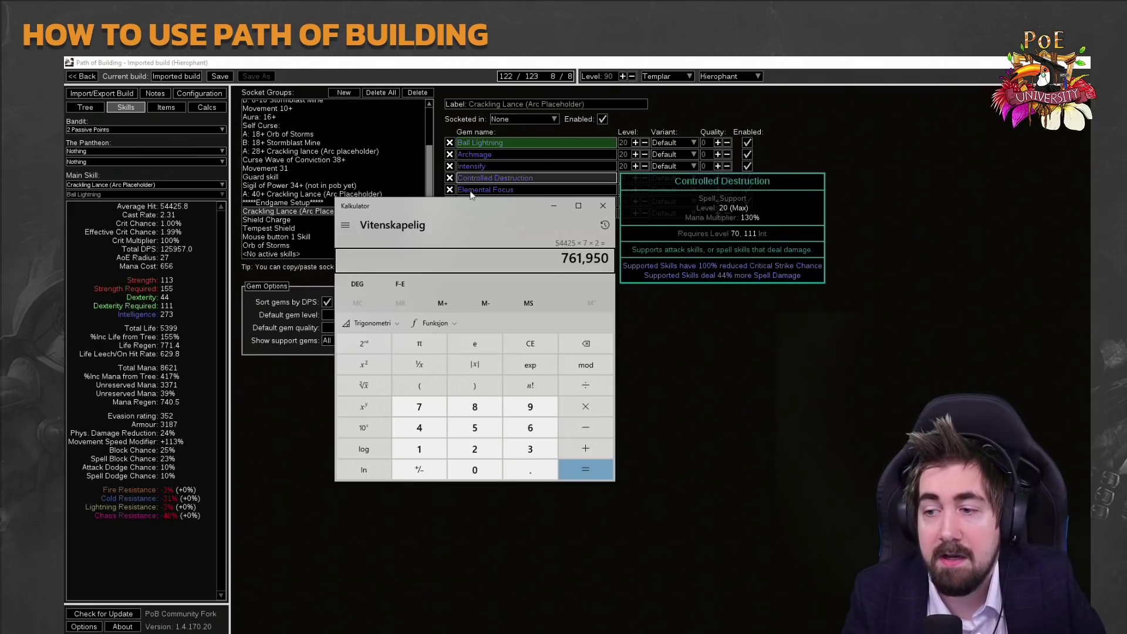
pyautogui.click(611, 206)
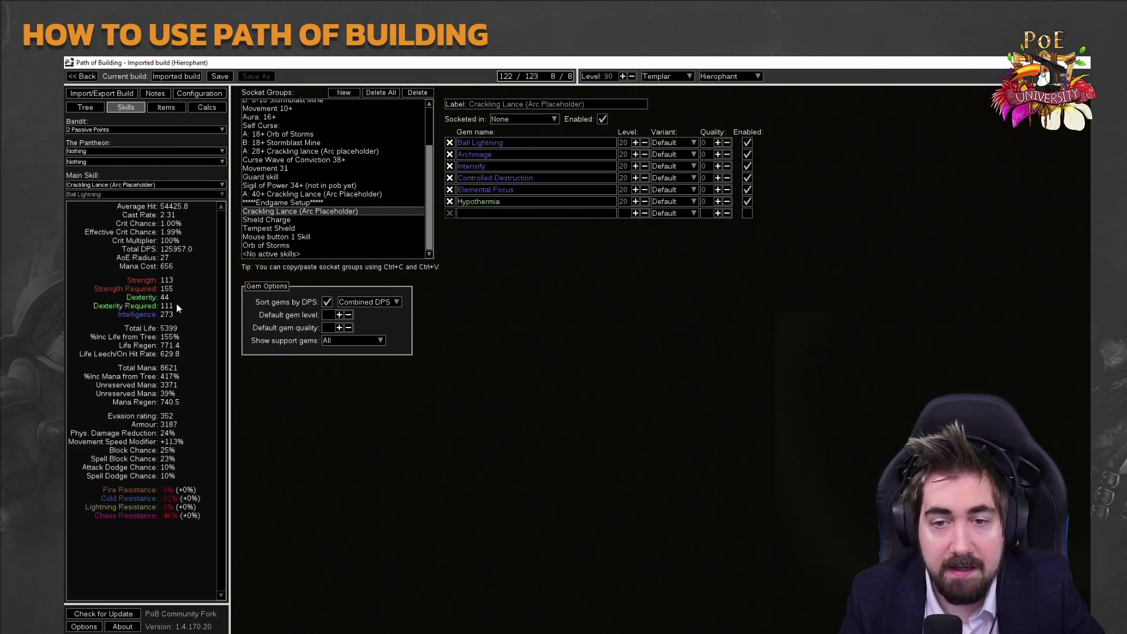
# Equip the New Item, Void Sceptre as Weapon 1 and compare it with the Elemental Sceptre's stats.
pyautogui.click(165, 107)
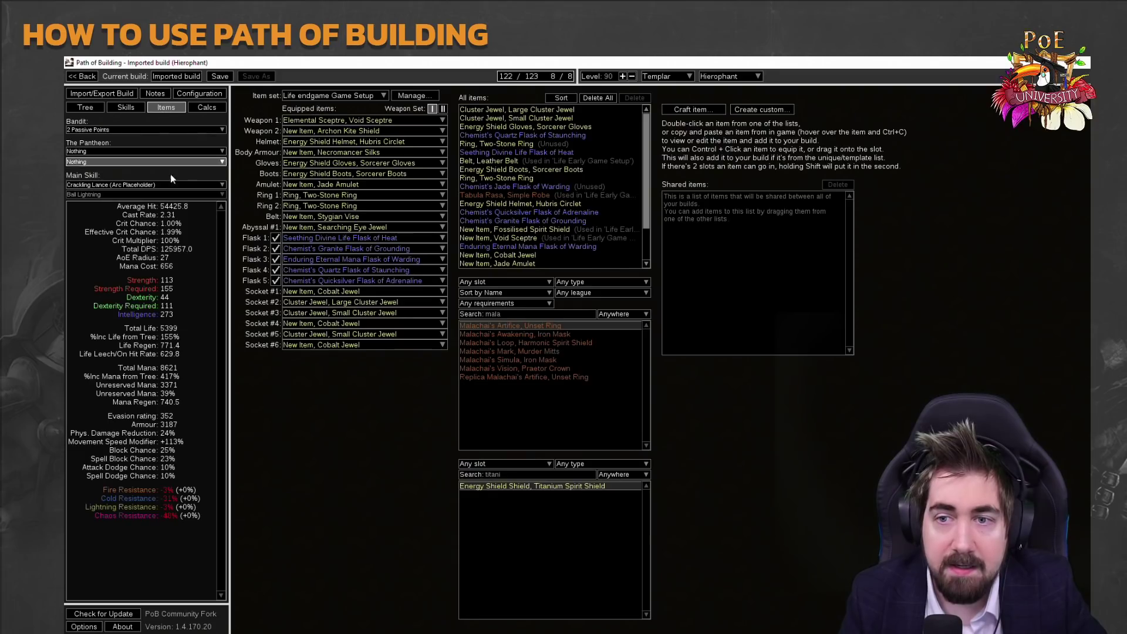
pyautogui.moveTo(316, 118)
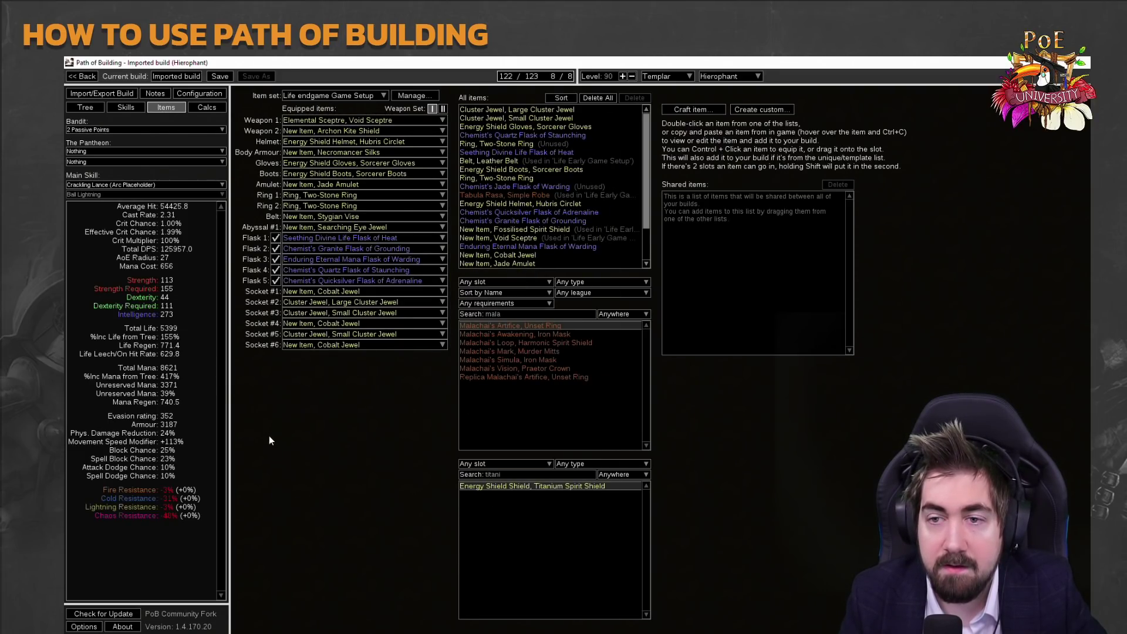
pyautogui.click(350, 117)
pyautogui.click(350, 140)
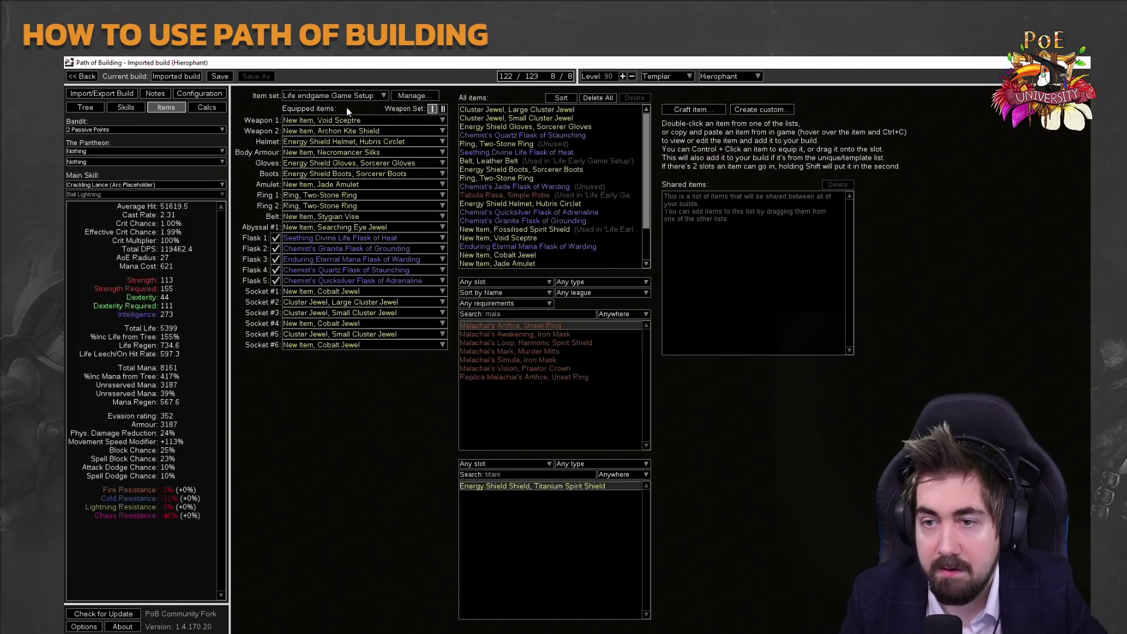
pyautogui.click(350, 120)
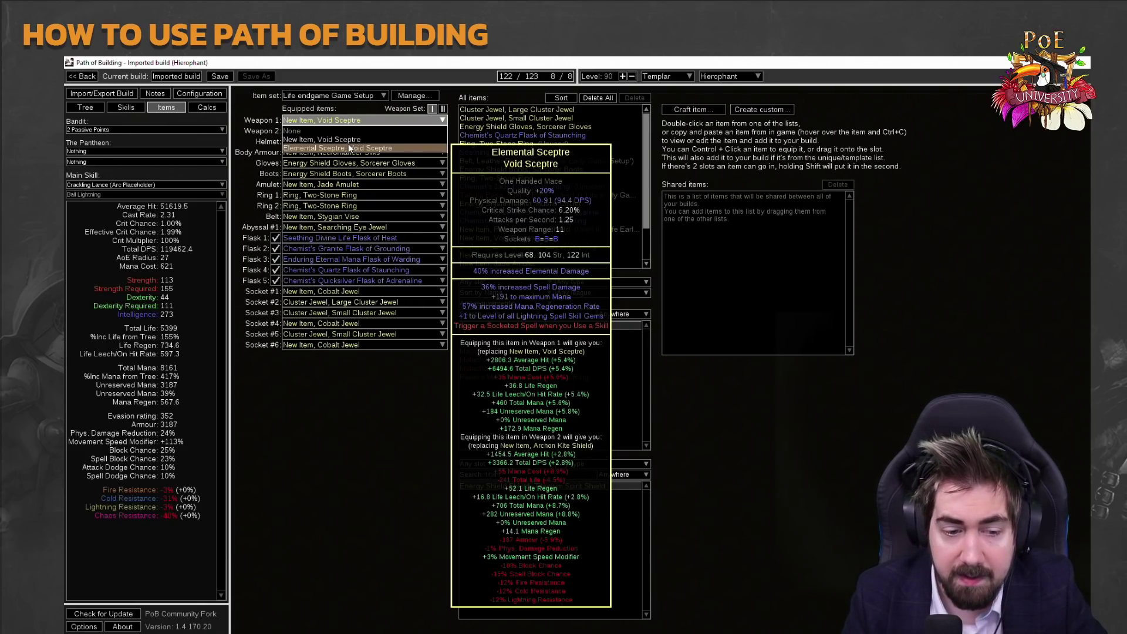
pyautogui.click(359, 447)
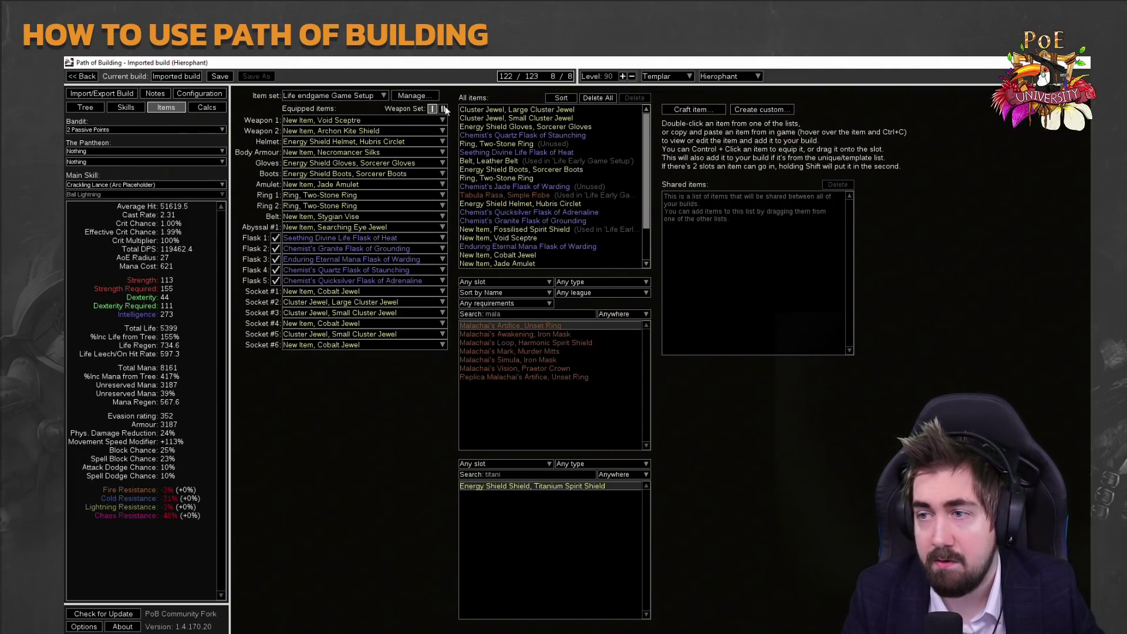
# Add a new socket group containing the Animate Guardian gem.
pyautogui.click(119, 106)
pyautogui.click(344, 92)
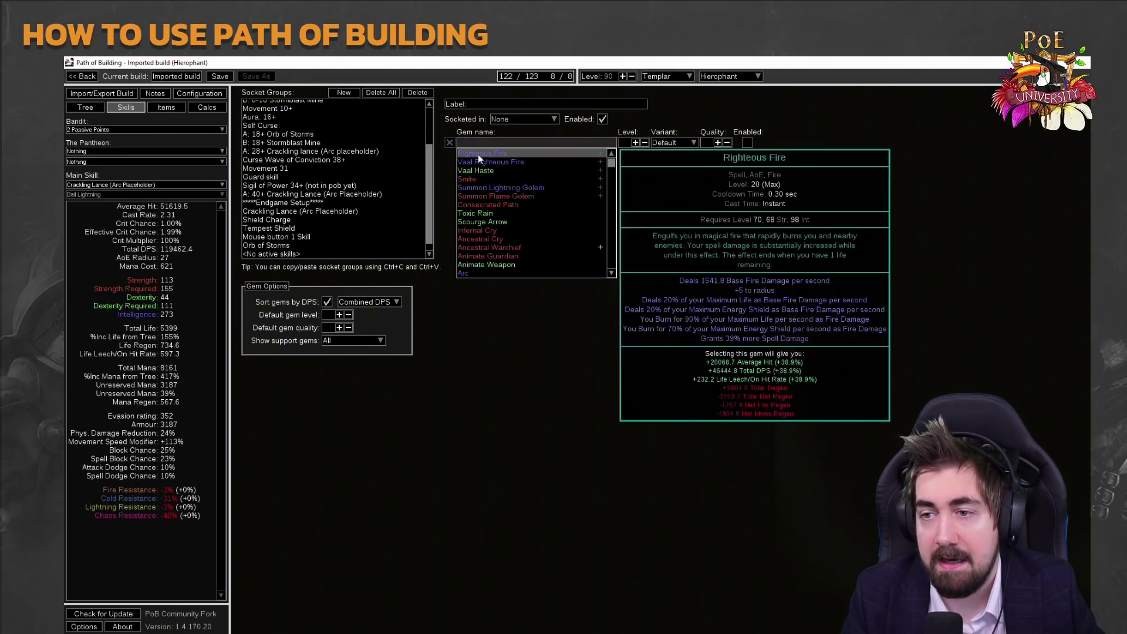
pyautogui.write('anim')
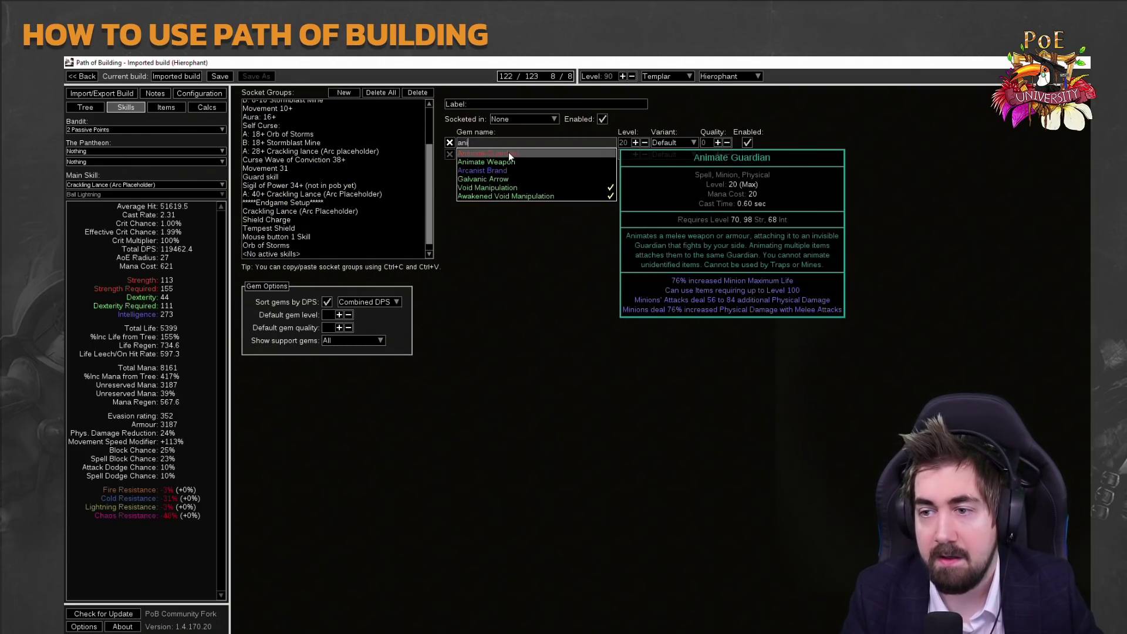
pyautogui.click(507, 152)
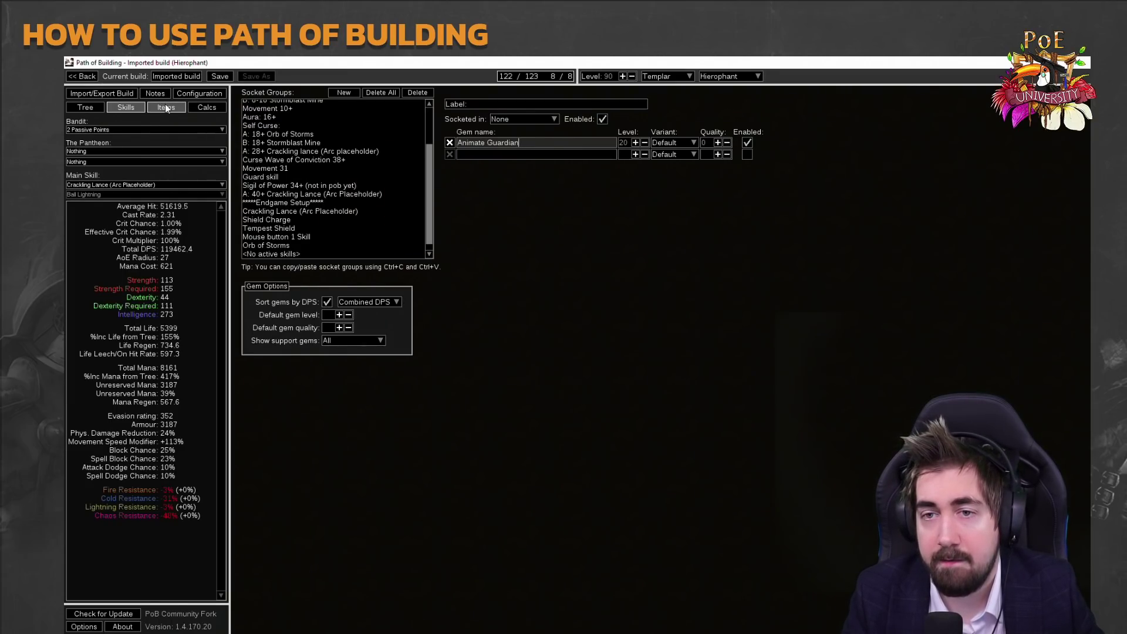
pyautogui.click(518, 205)
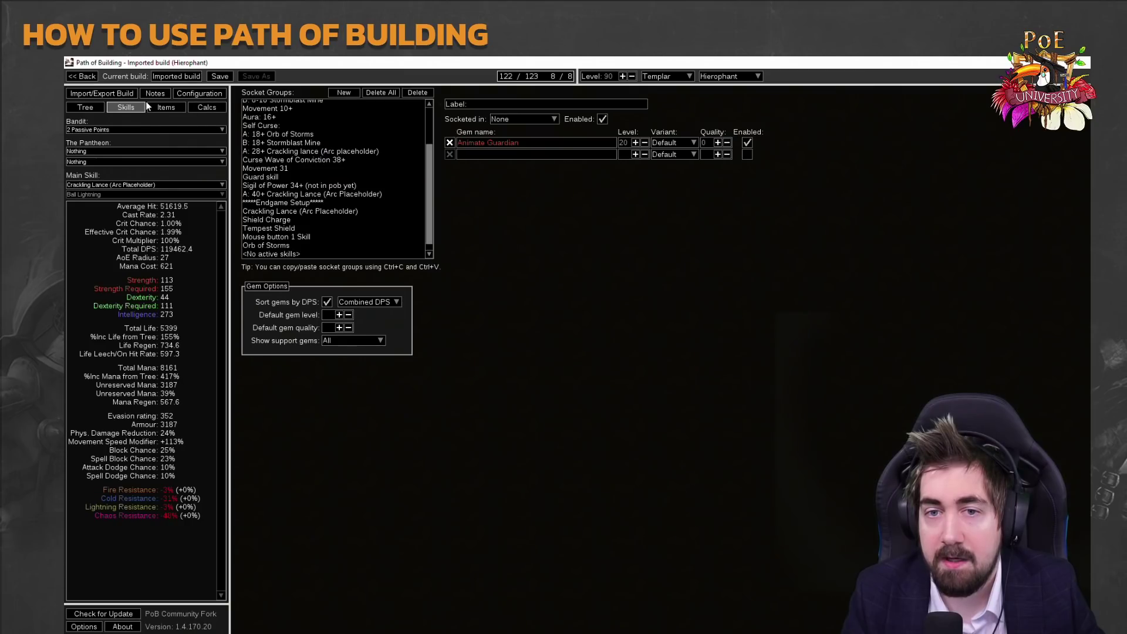
# Make Animate Guardian the main skill and inspect the item sets available to the minion.
pyautogui.click(144, 184)
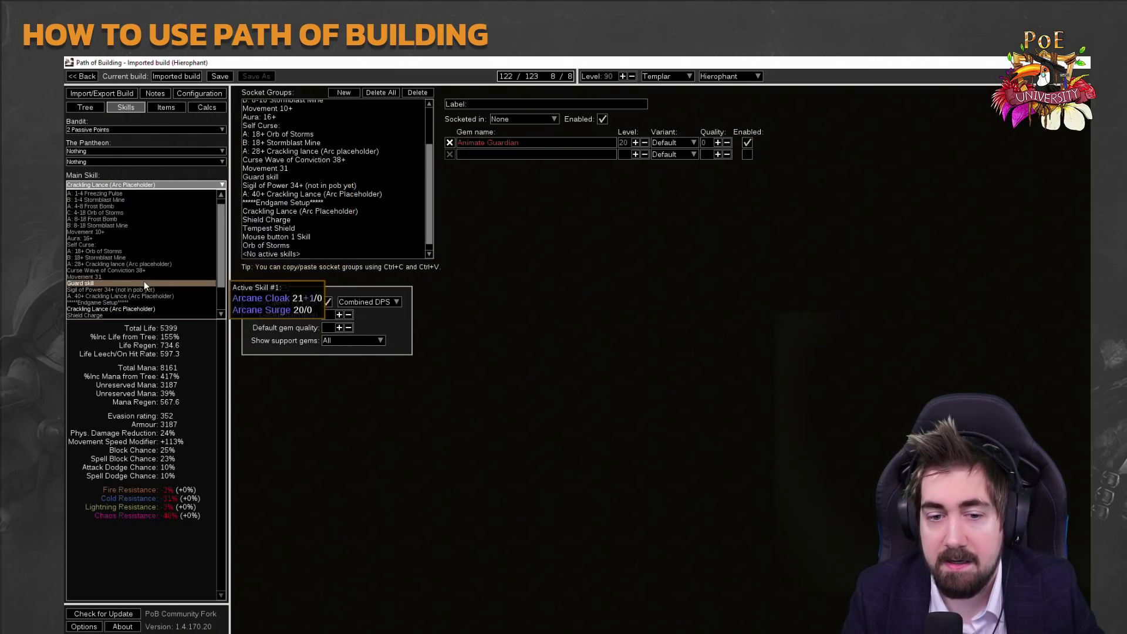
pyautogui.click(142, 315)
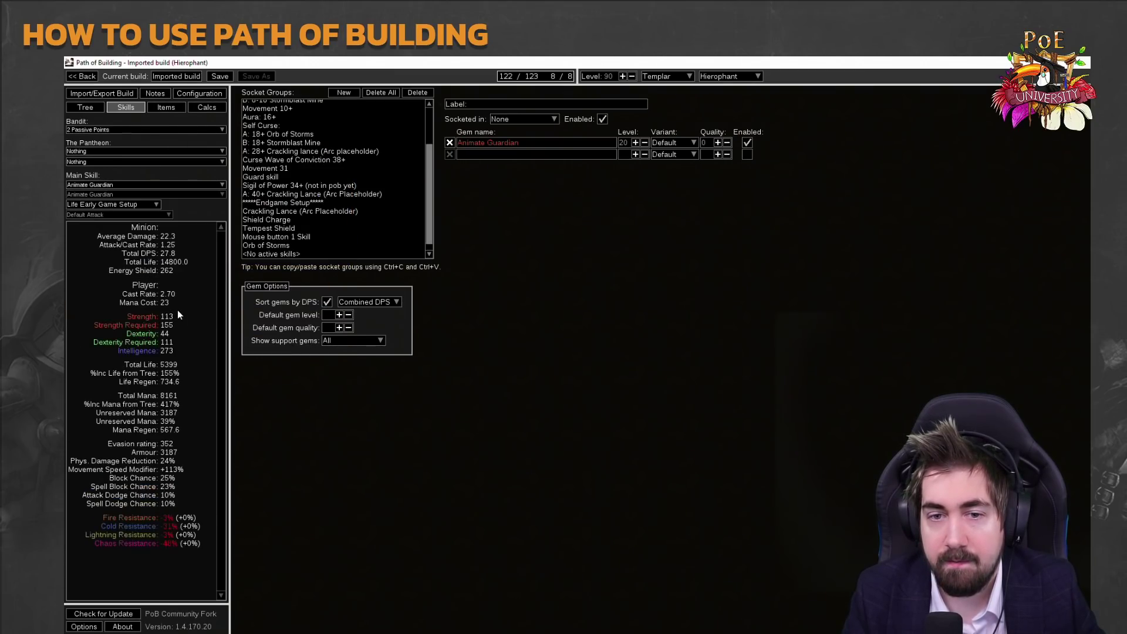
pyautogui.click(146, 205)
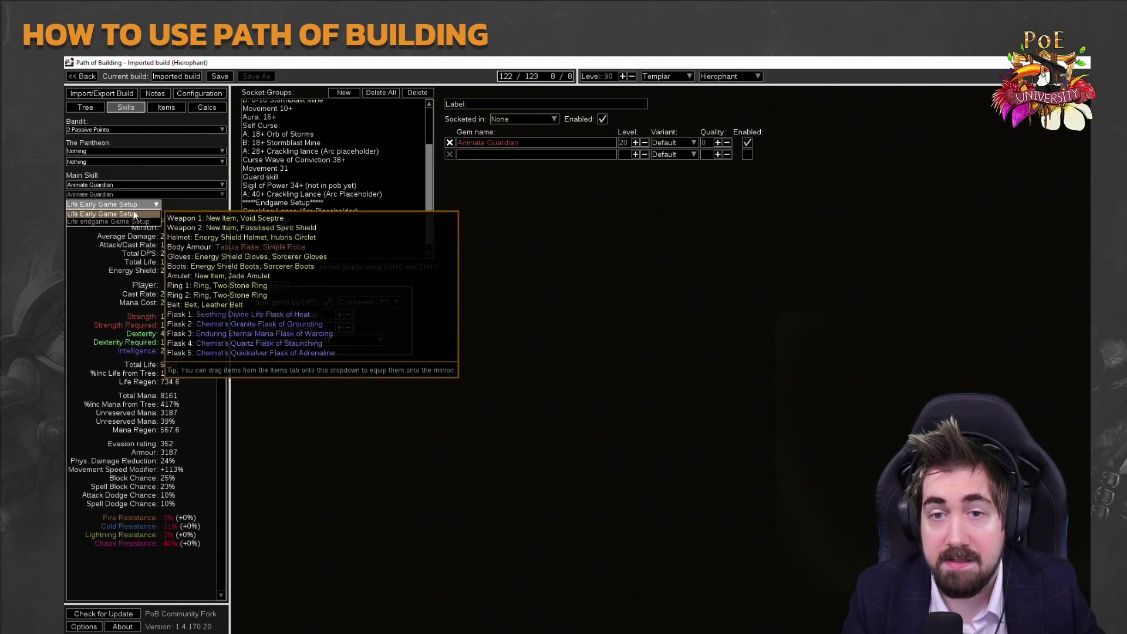
# Create a new item set named AG and make it the active item set.
pyautogui.click(163, 121)
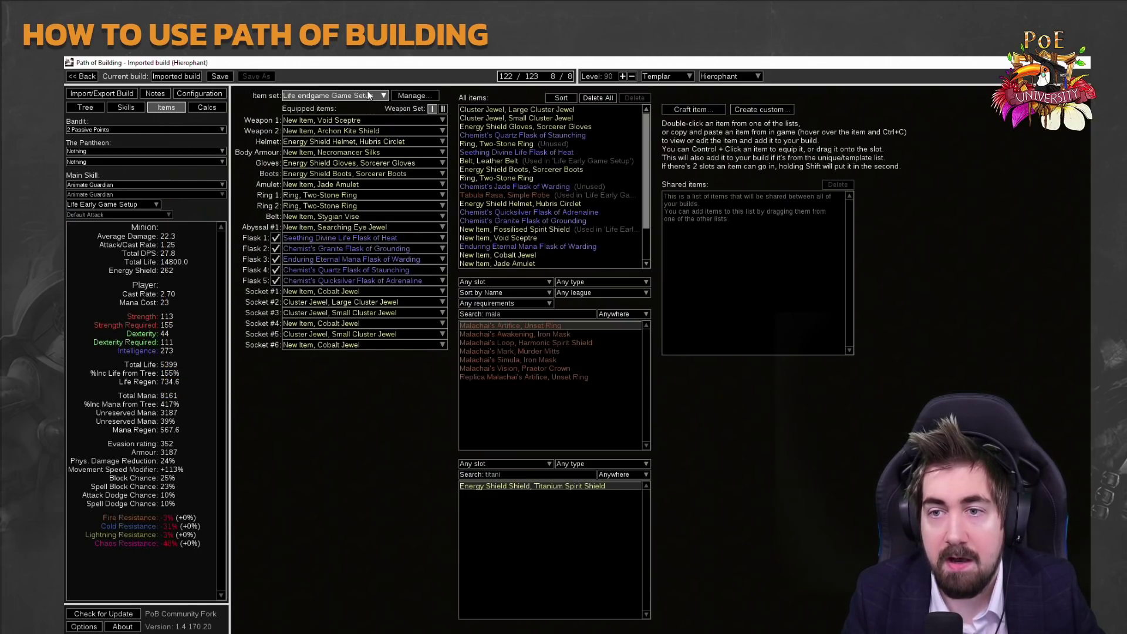
pyautogui.click(414, 95)
pyautogui.click(443, 294)
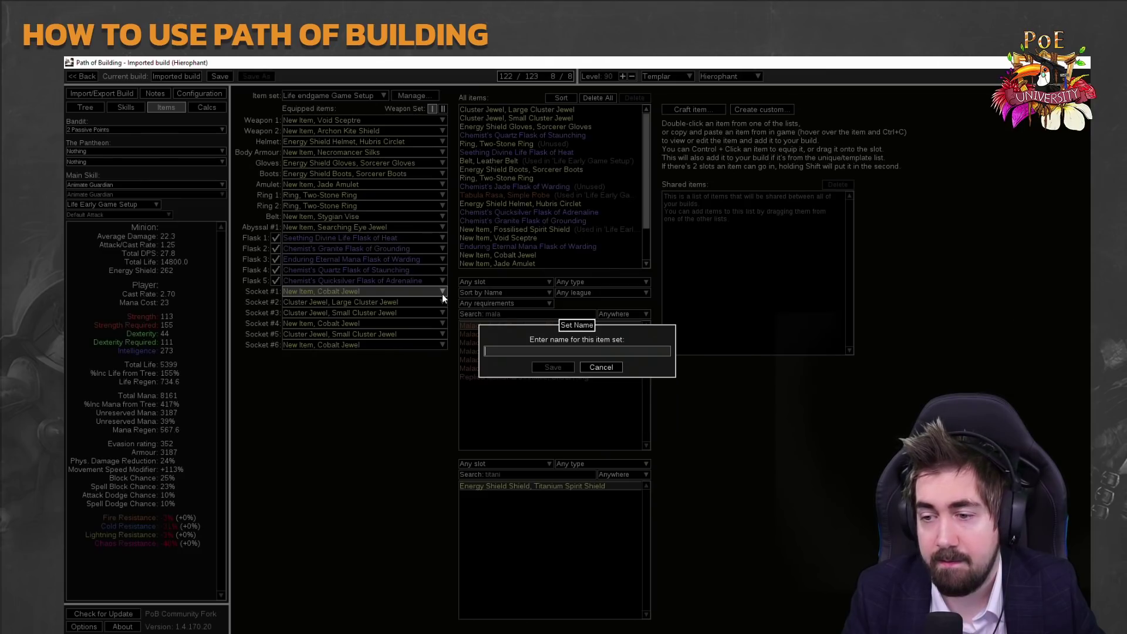
pyautogui.write('AG')
pyautogui.press('Return')
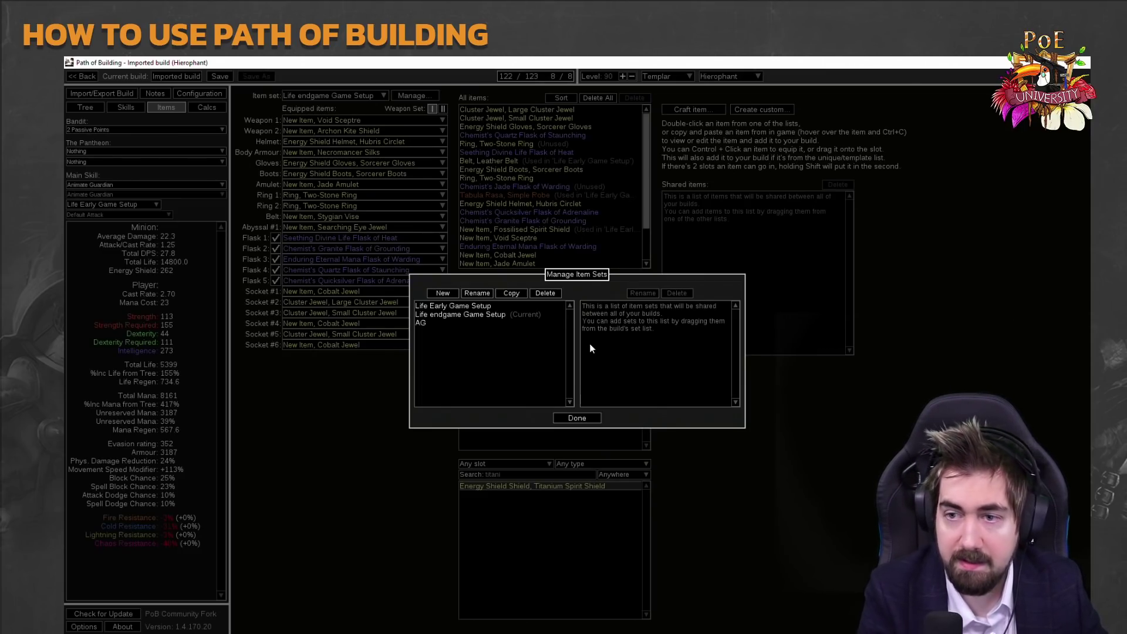
pyautogui.doubleClick(476, 322)
pyautogui.click(598, 422)
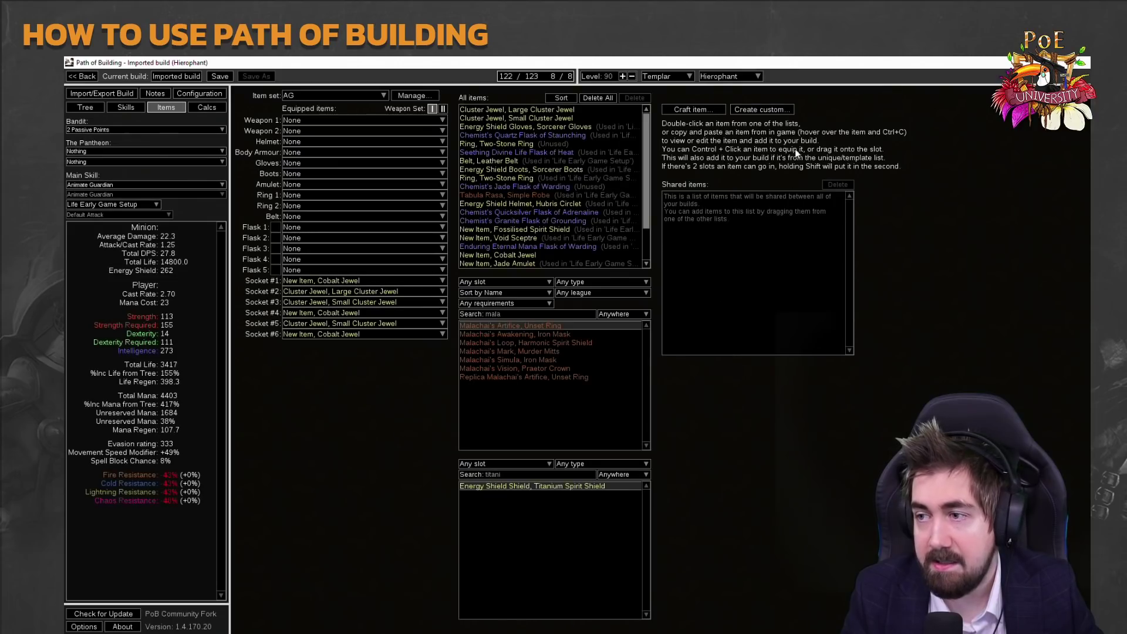
# Find Belly of the Beast, Full Wyrmscale among the uniques and add it as the AG set's body armour.
pyautogui.doubleClick(590, 315)
pyautogui.write('belly')
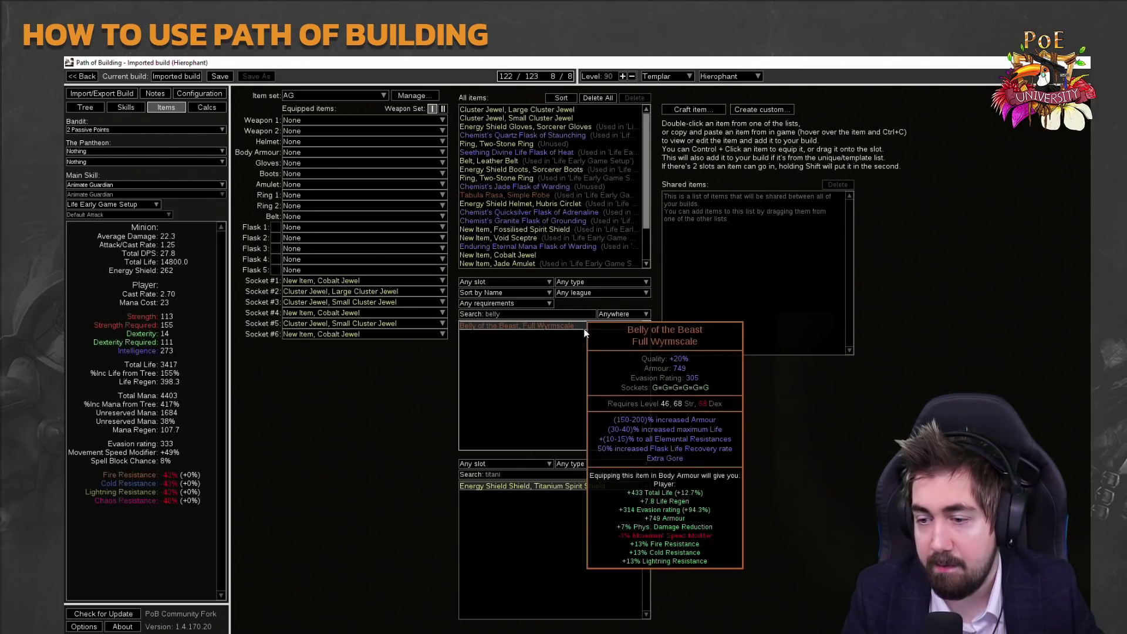
pyautogui.doubleClick(583, 327)
pyautogui.click(690, 110)
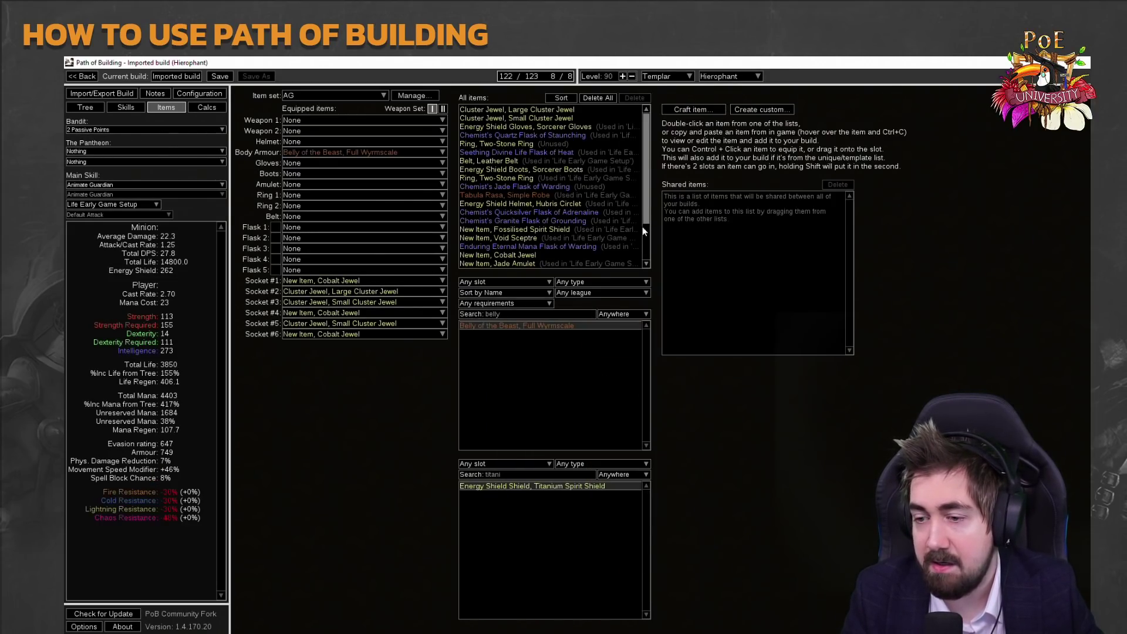
# Add the unique Starforge, Infernal Sword as Weapon 1 and assign the AG item set to the Animate Guardian minion.
pyautogui.doubleClick(539, 312)
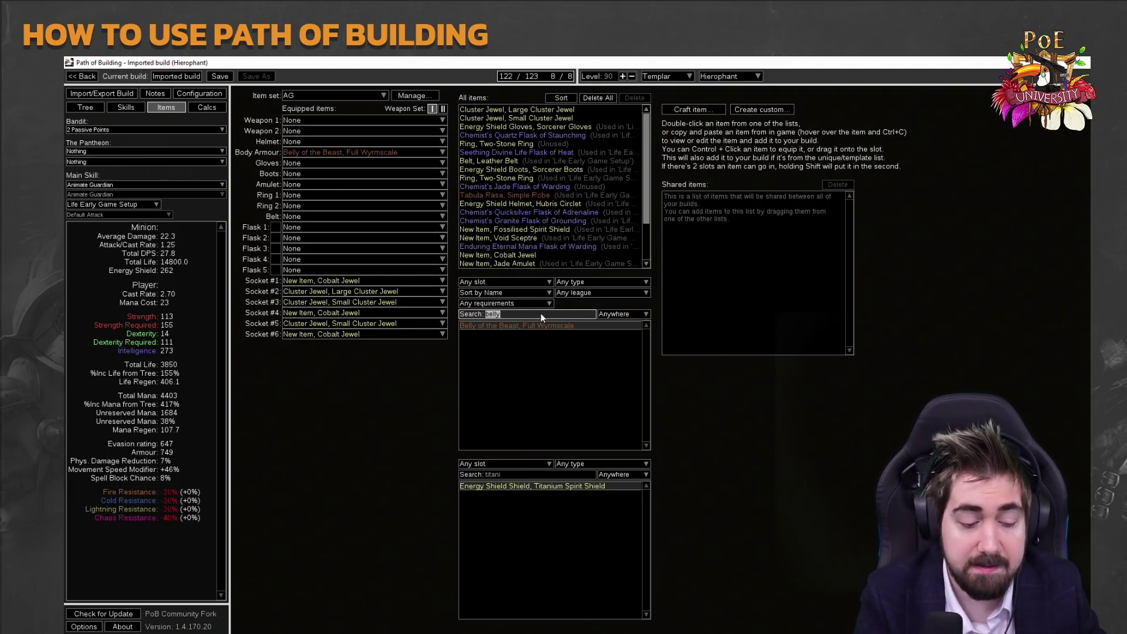
pyautogui.press('BackSpace')
pyautogui.write('starf')
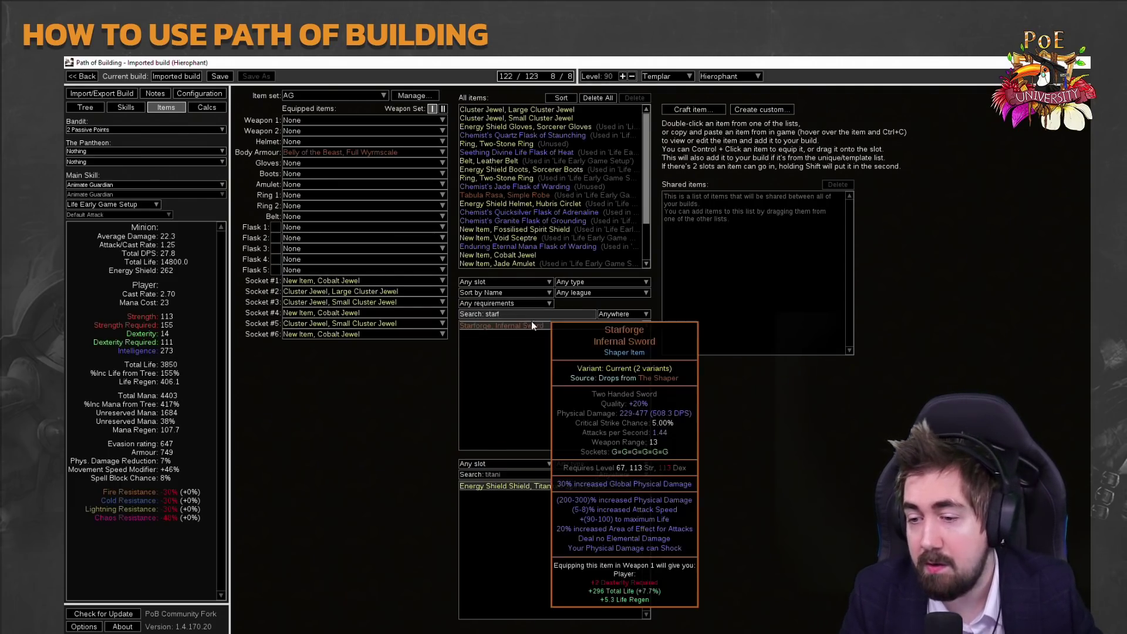
pyautogui.doubleClick(524, 326)
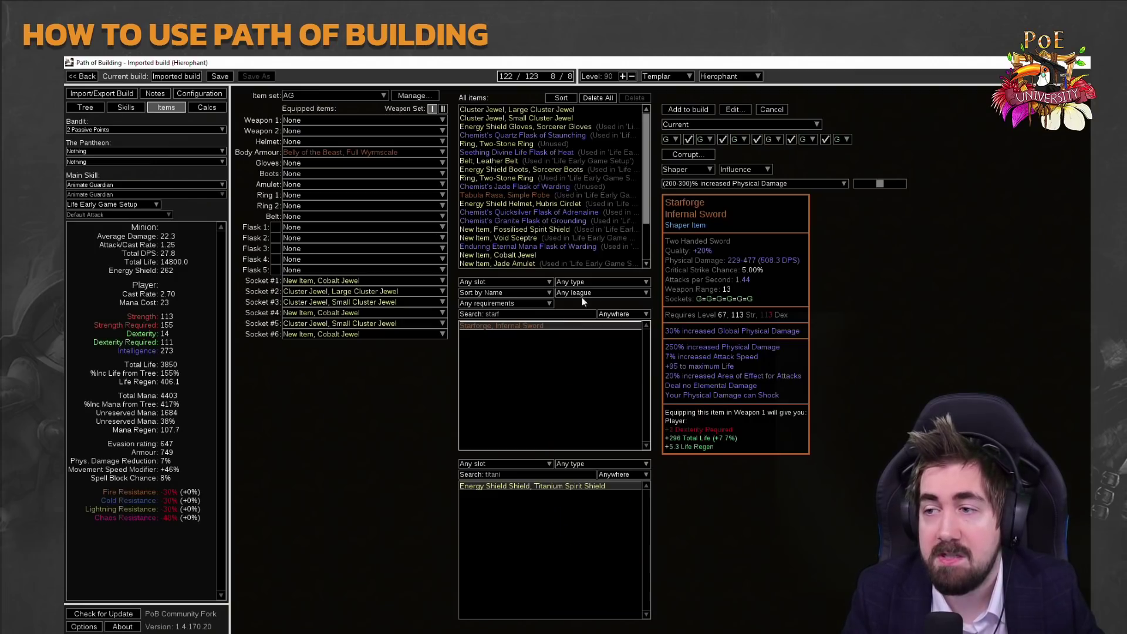
pyautogui.click(688, 110)
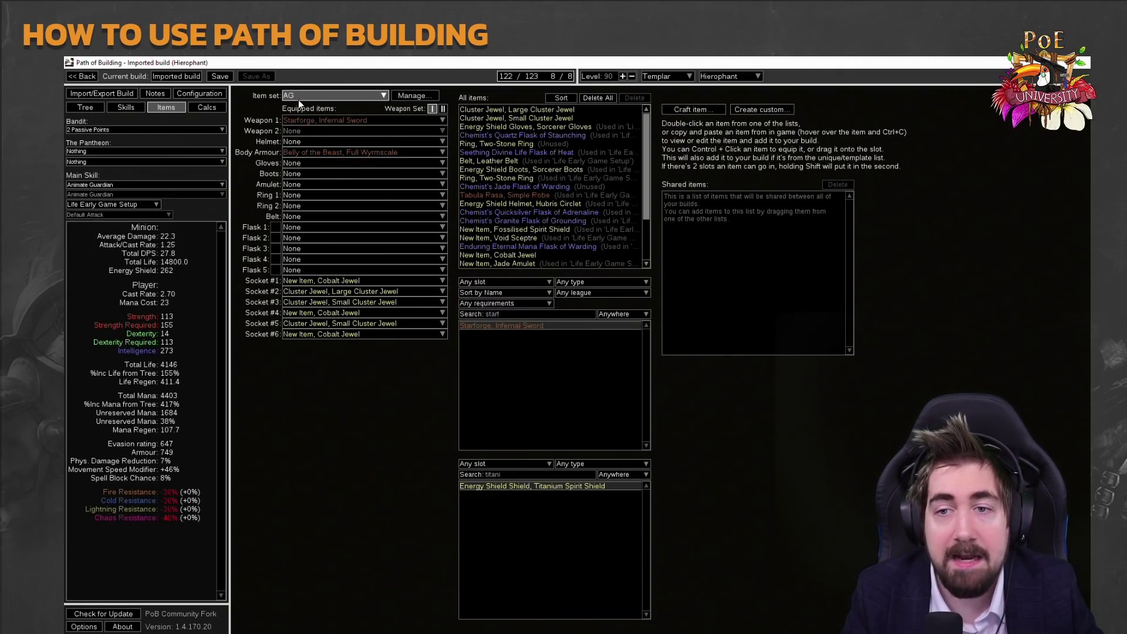
pyautogui.click(152, 205)
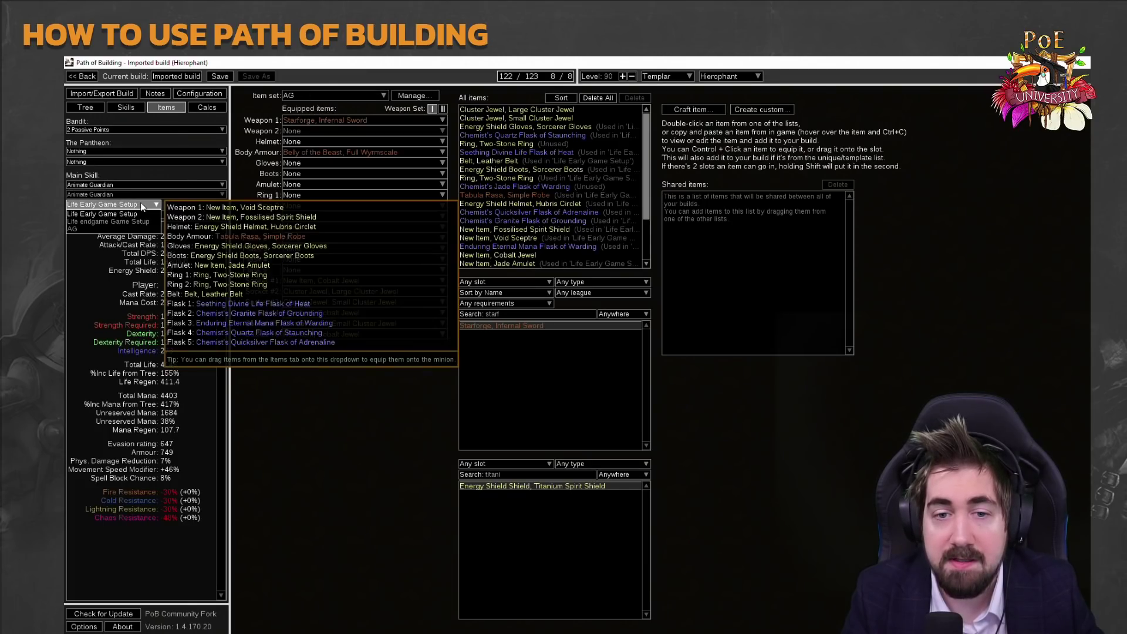
pyautogui.click(139, 228)
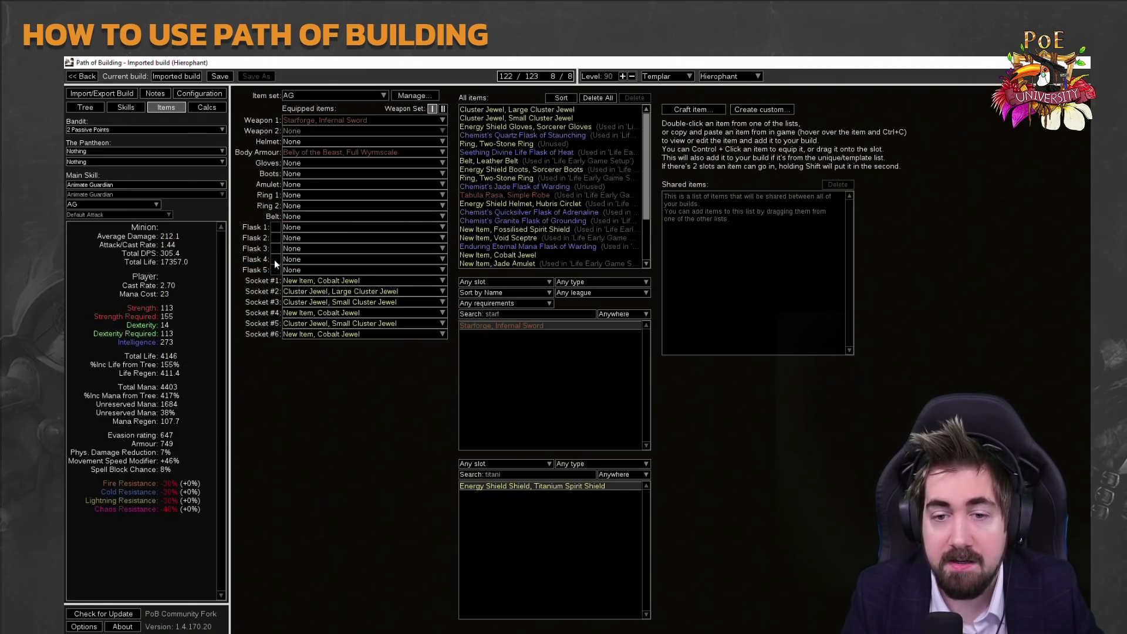
# Find the unique Southbound, Soldier Gloves and add them to the AG set's gloves slot.
pyautogui.doubleClick(515, 314)
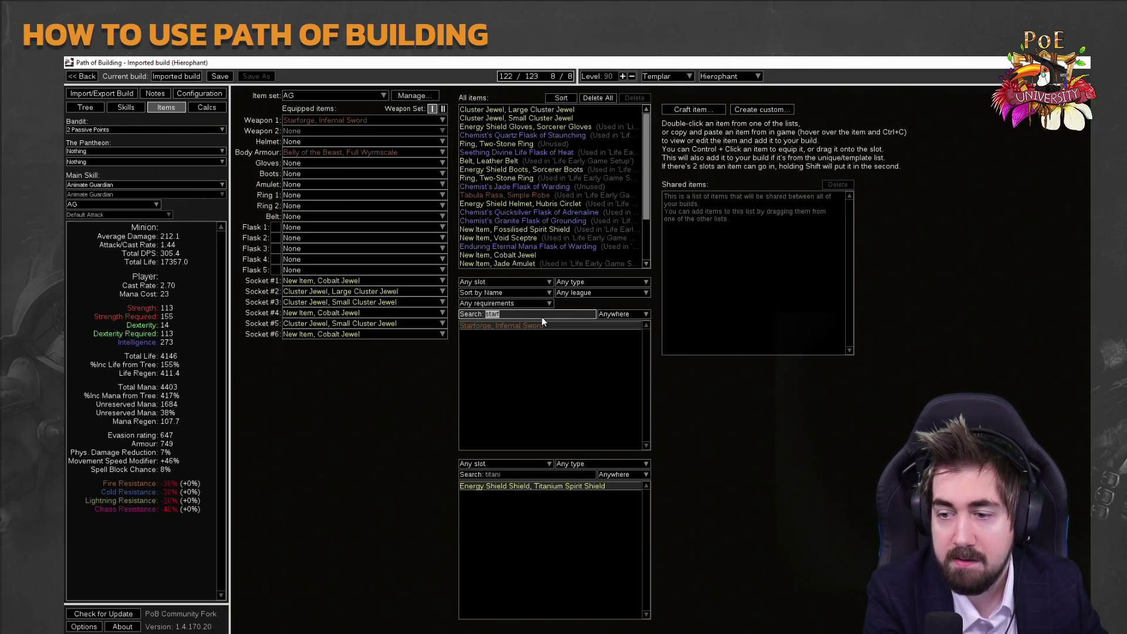
pyautogui.write('south')
pyautogui.doubleClick(537, 334)
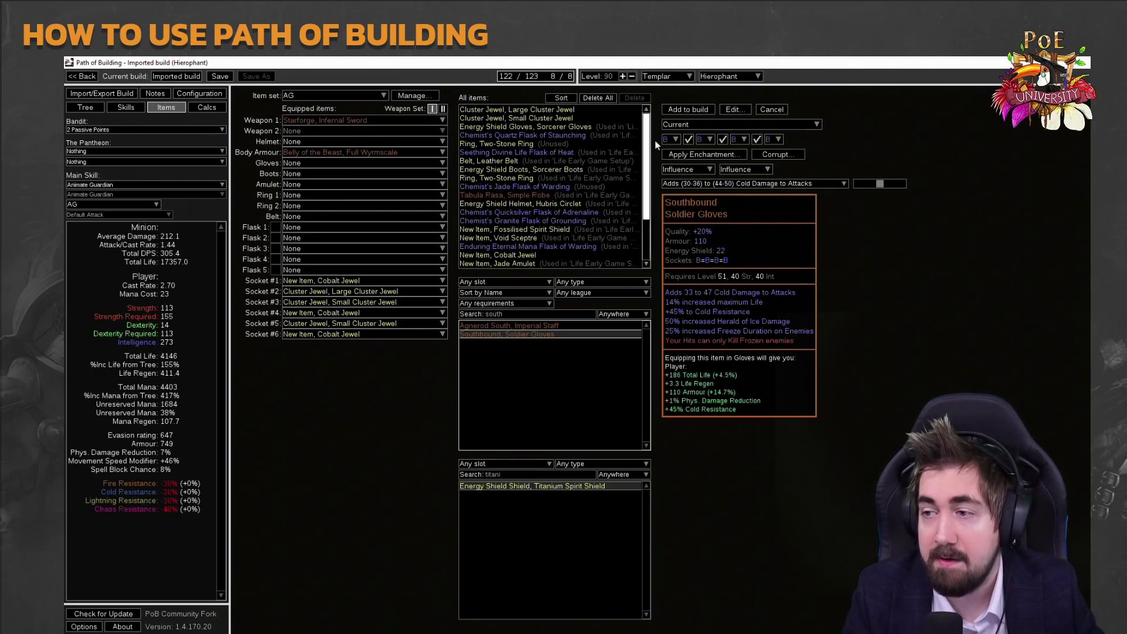
pyautogui.click(680, 109)
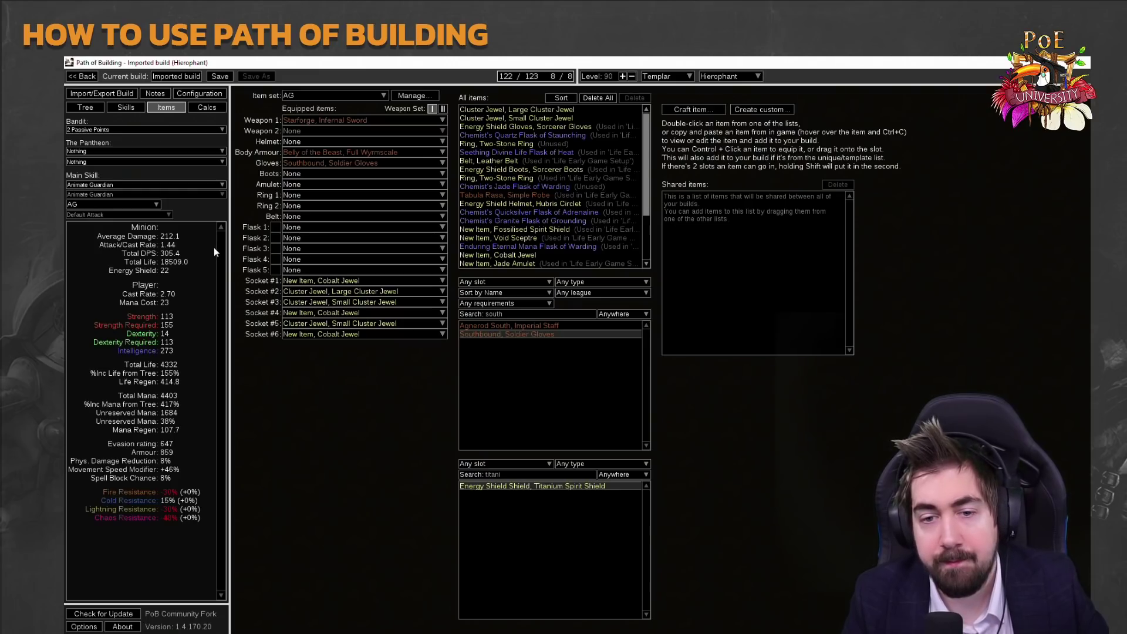
# Check the build's detailed calculations with the AG set active, and return to the items.
pyautogui.click(192, 94)
pyautogui.click(200, 111)
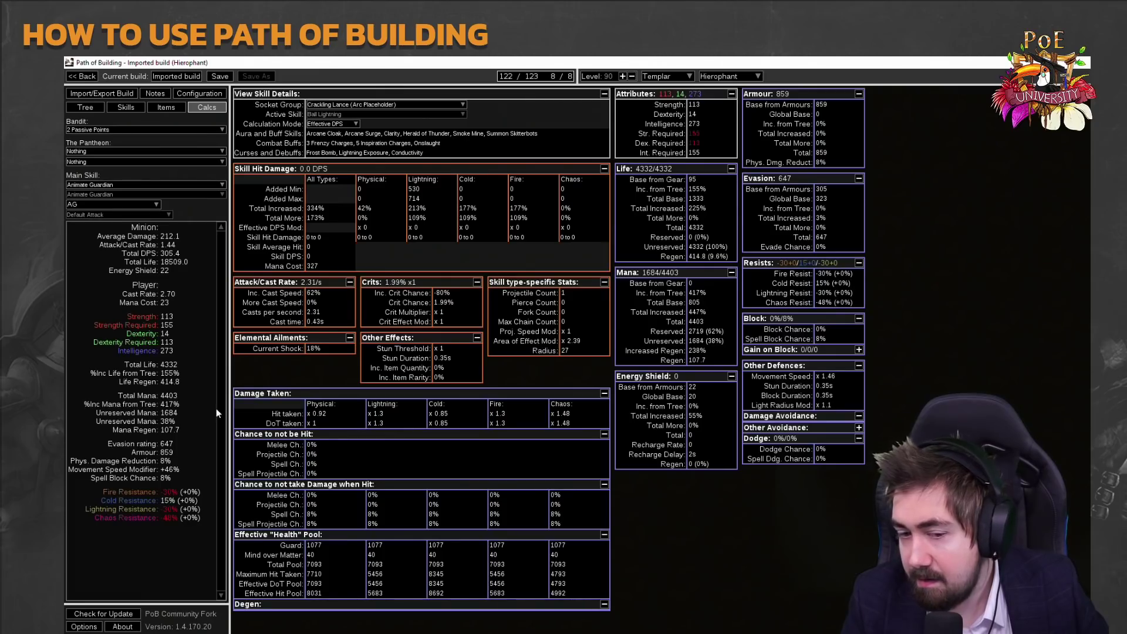
pyautogui.click(157, 108)
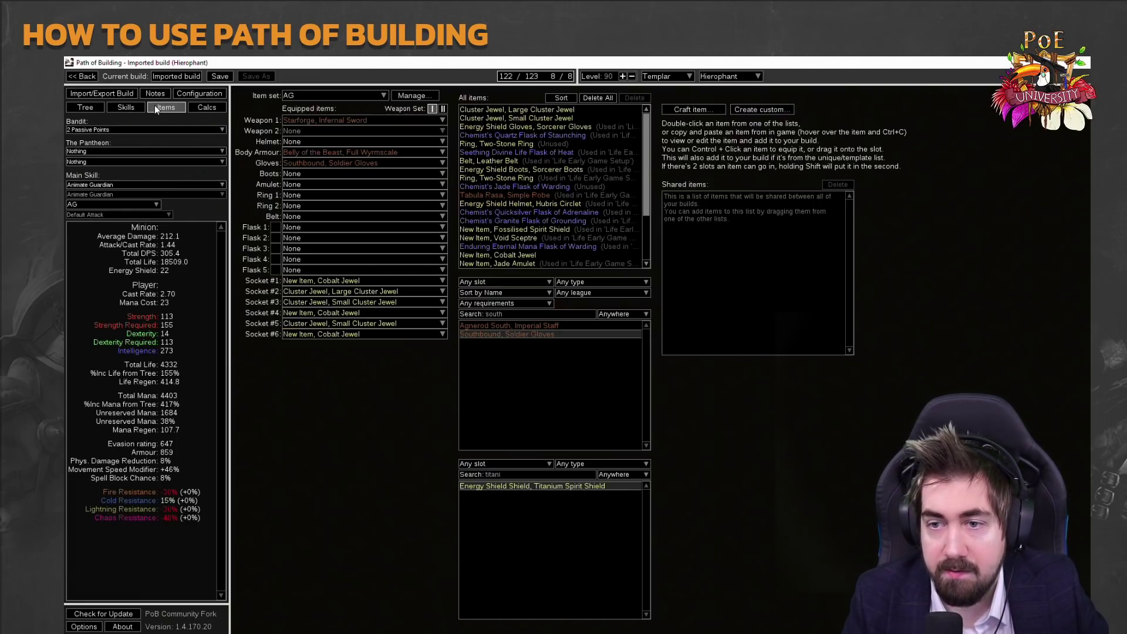
# Switch the item set back to Life Early Game Setup and open the Fire and Lightning Two-Stone Ring.
pyautogui.click(328, 96)
pyautogui.click(328, 102)
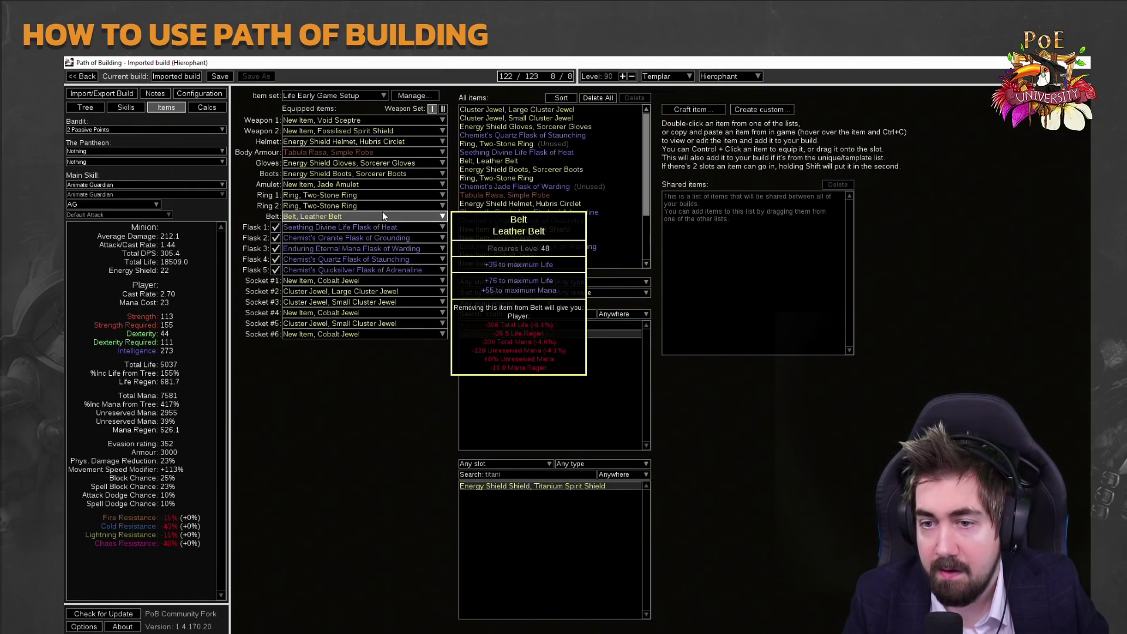
pyautogui.scroll(-2, 554, 247)
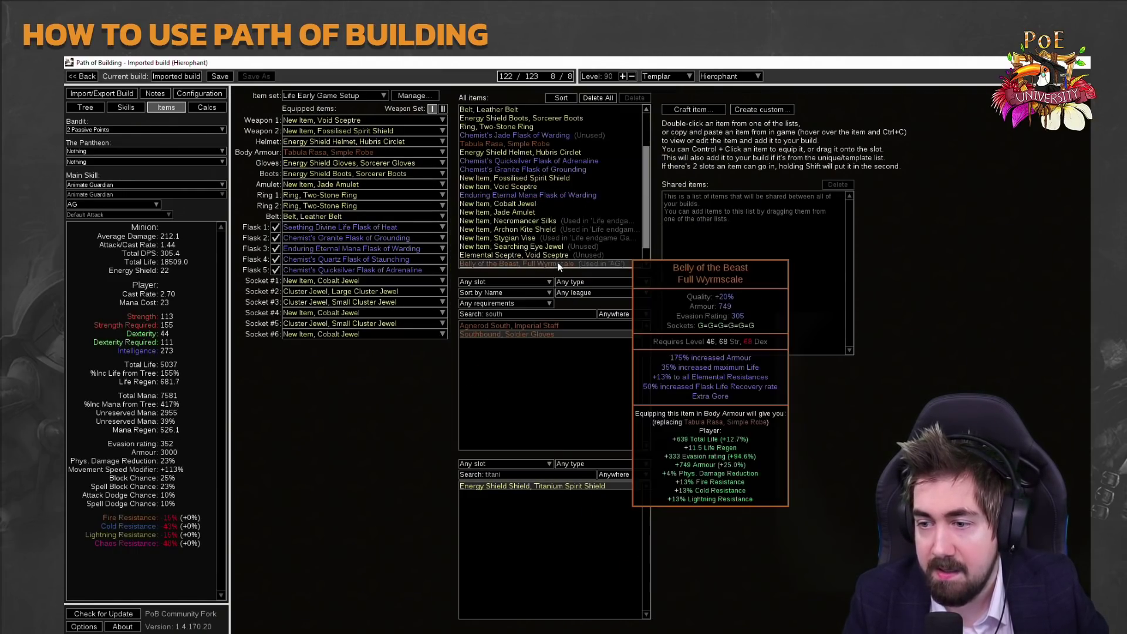
pyautogui.doubleClick(555, 204)
pyautogui.click(556, 179)
pyautogui.doubleClick(556, 178)
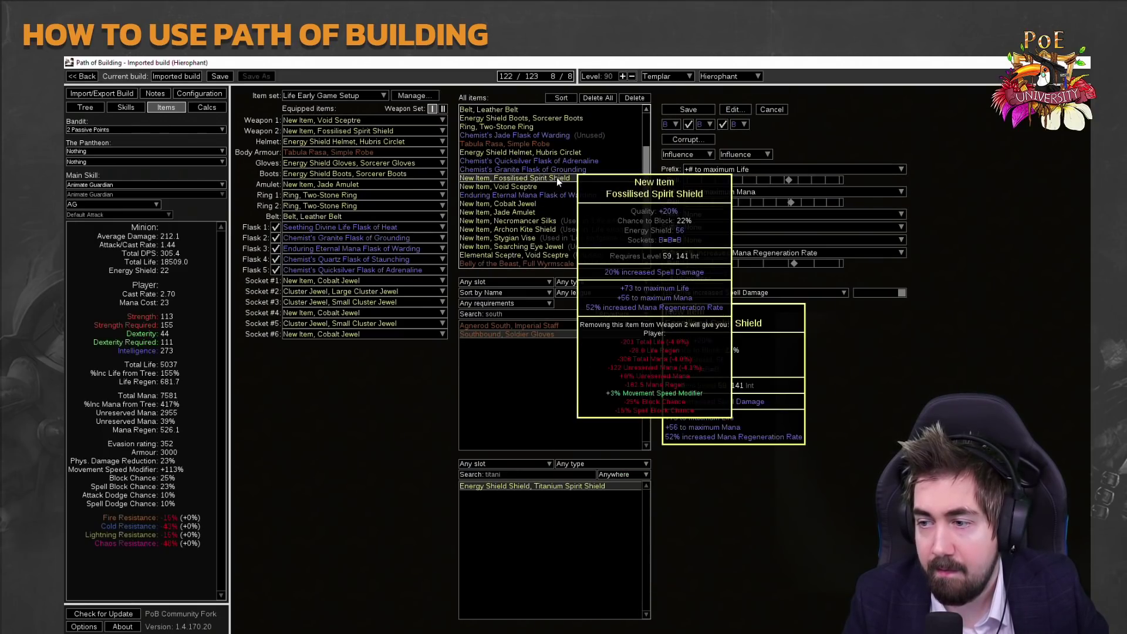
pyautogui.doubleClick(556, 126)
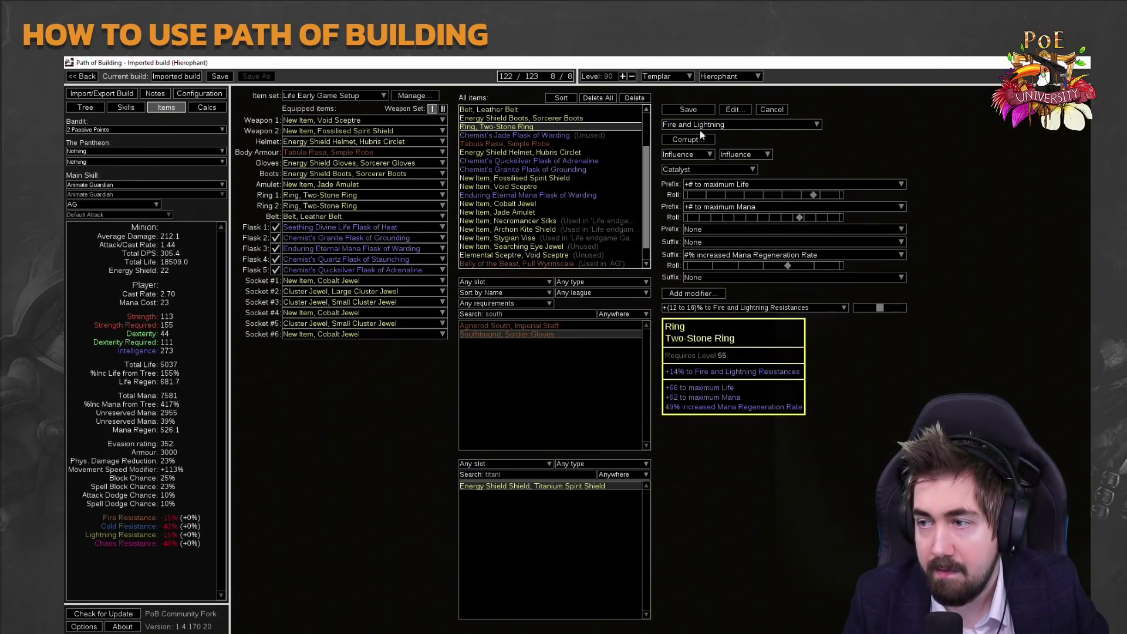
# Add the line "+200% to All Elemental Resistances" to the Two-Stone Ring's item text and save the ring.
pyautogui.click(741, 110)
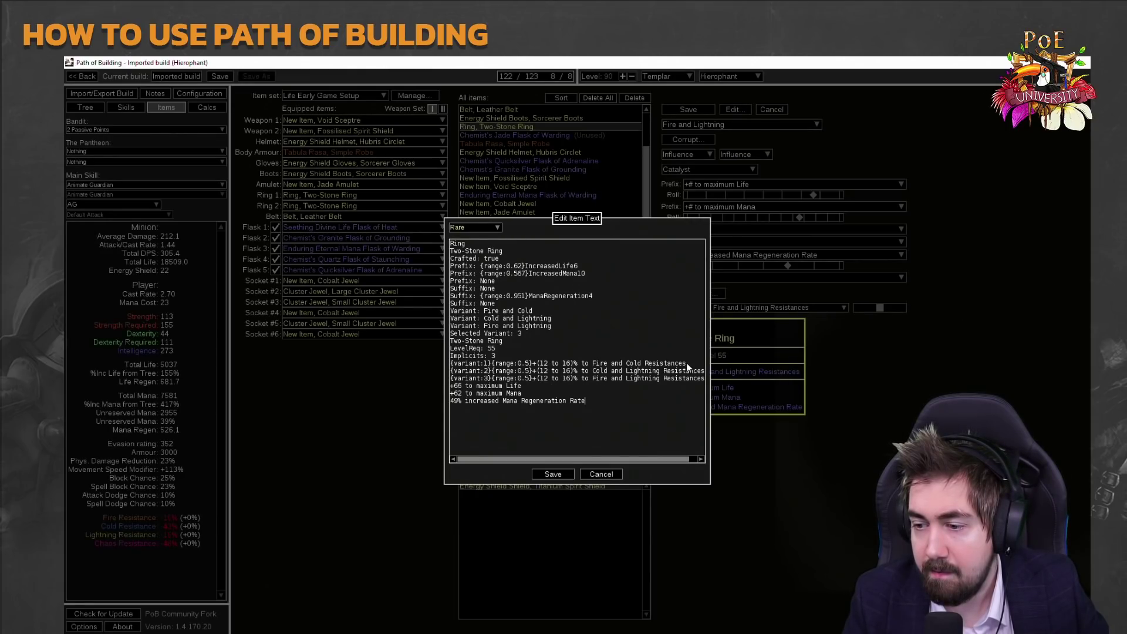
pyautogui.moveTo(563, 458); pyautogui.dragTo(700, 375)
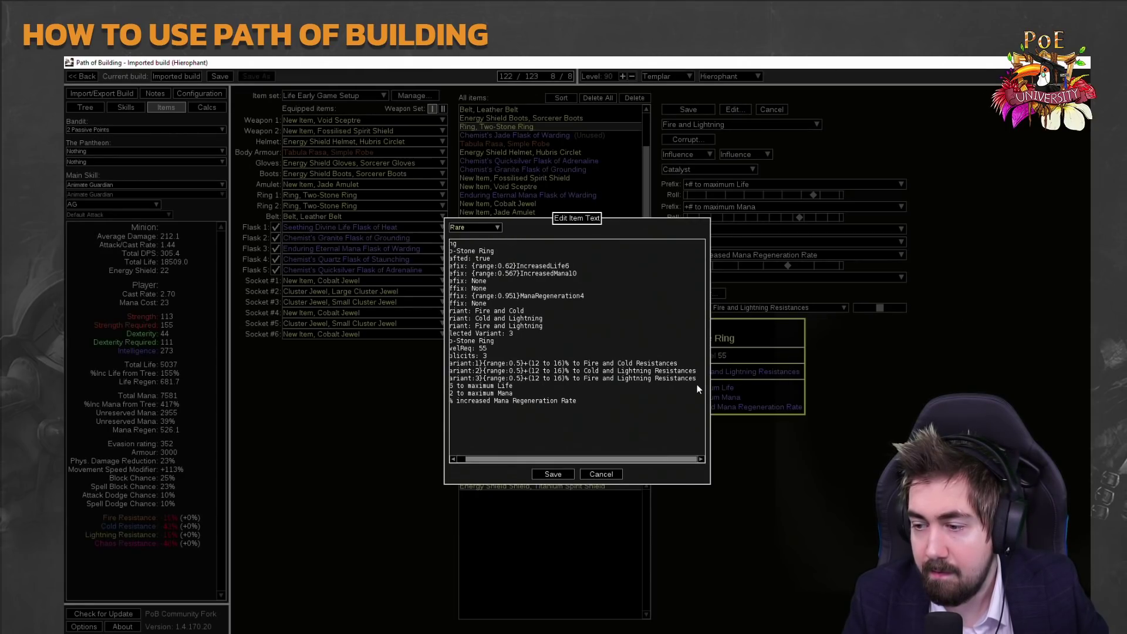
pyautogui.click(563, 378)
pyautogui.moveTo(584, 381); pyautogui.dragTo(535, 380)
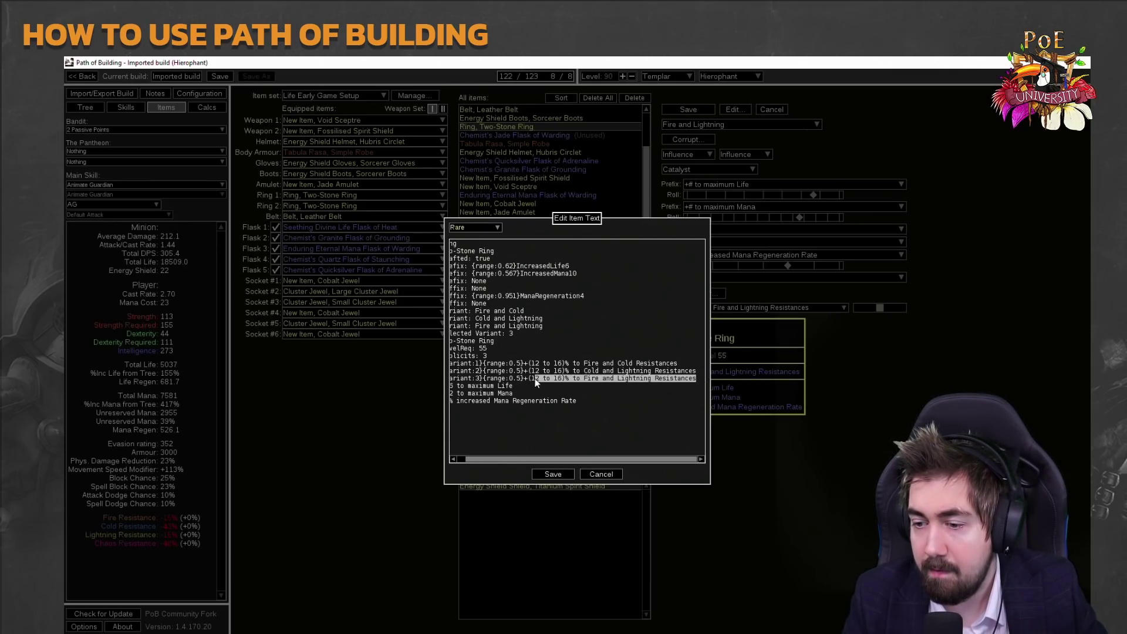
pyautogui.click(636, 421)
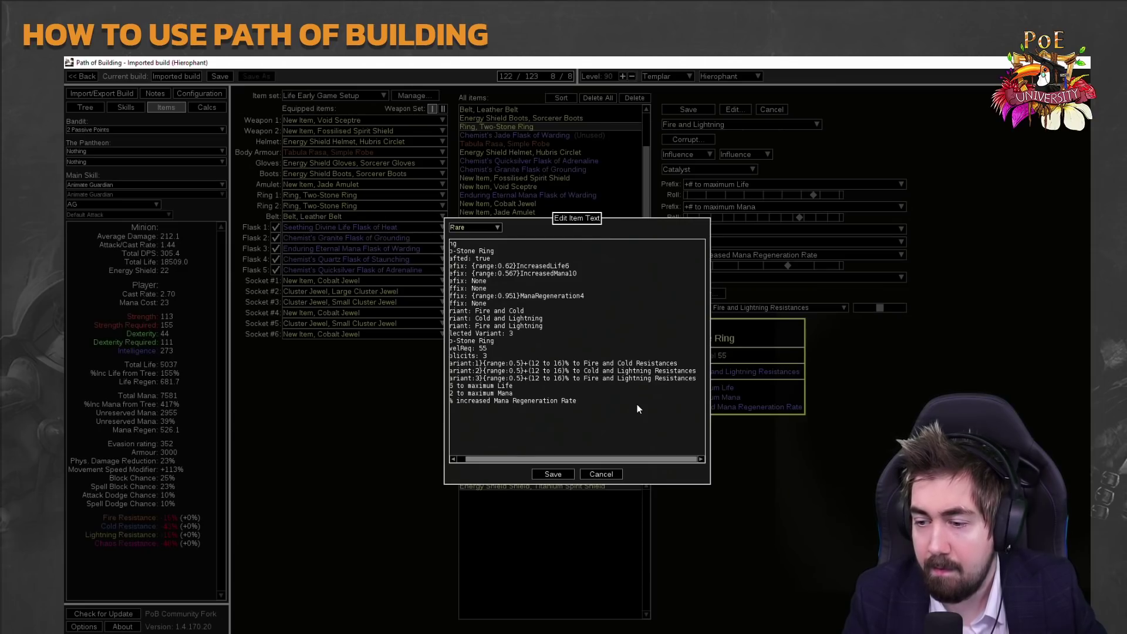
pyautogui.press('Return')
pyautogui.write('+(12 to 16)% to Fire and Lightning Resistances')
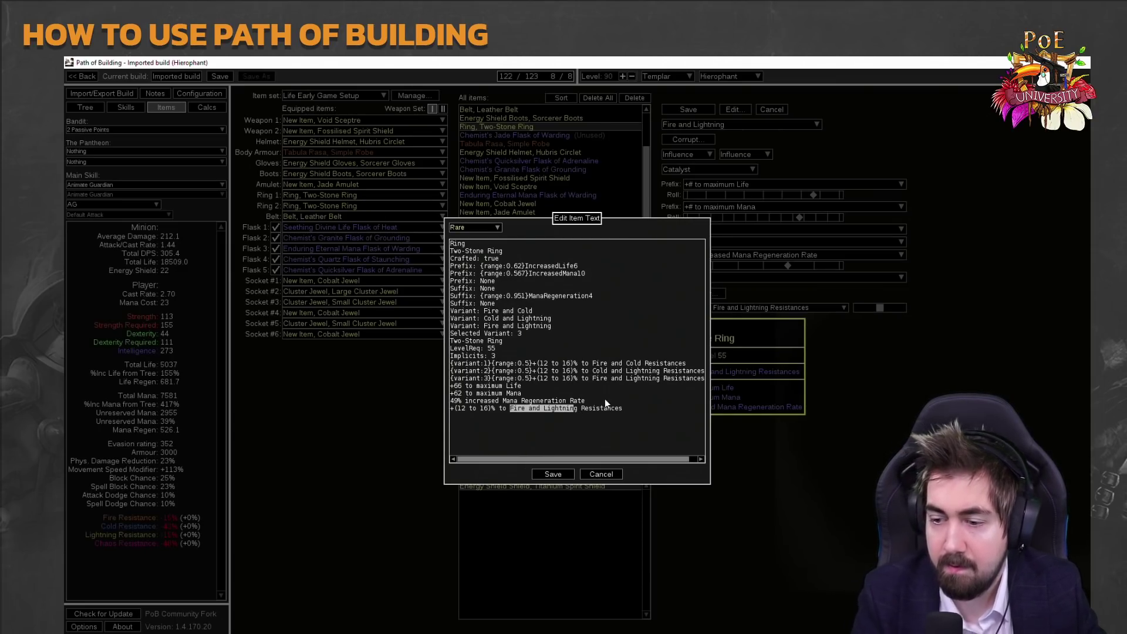
pyautogui.write('All Elemental')
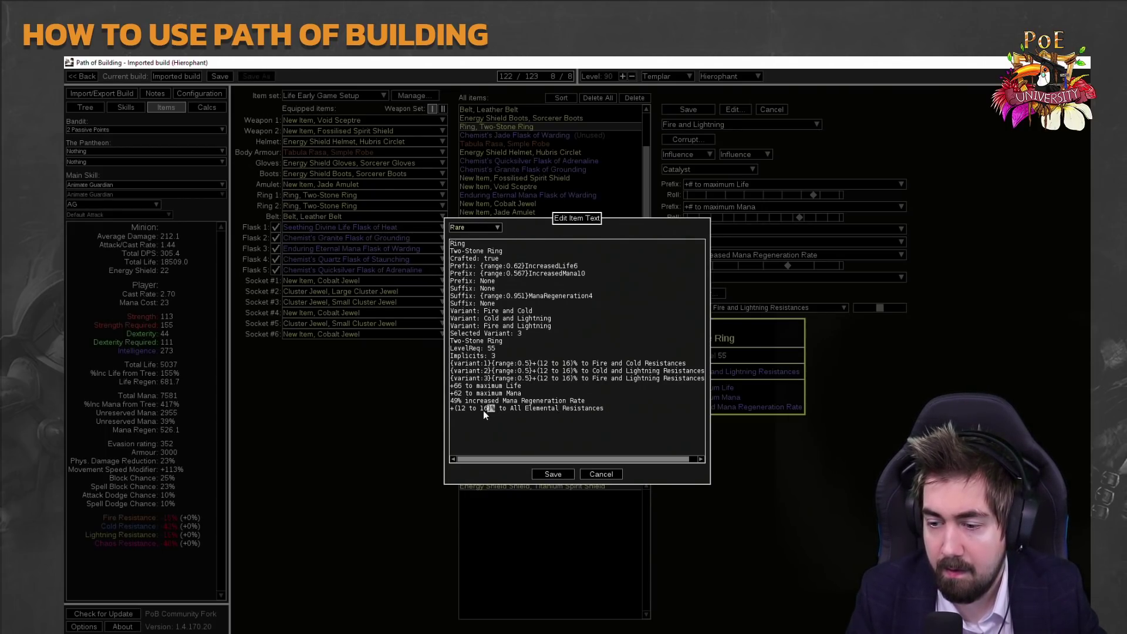
pyautogui.write('200')
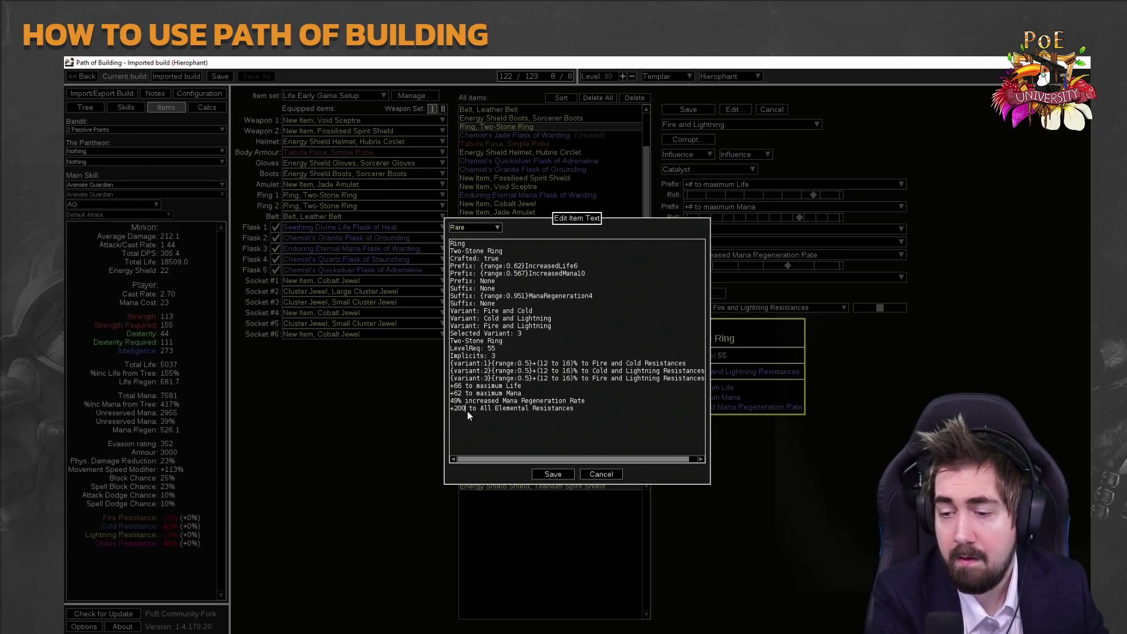
pyautogui.click(553, 473)
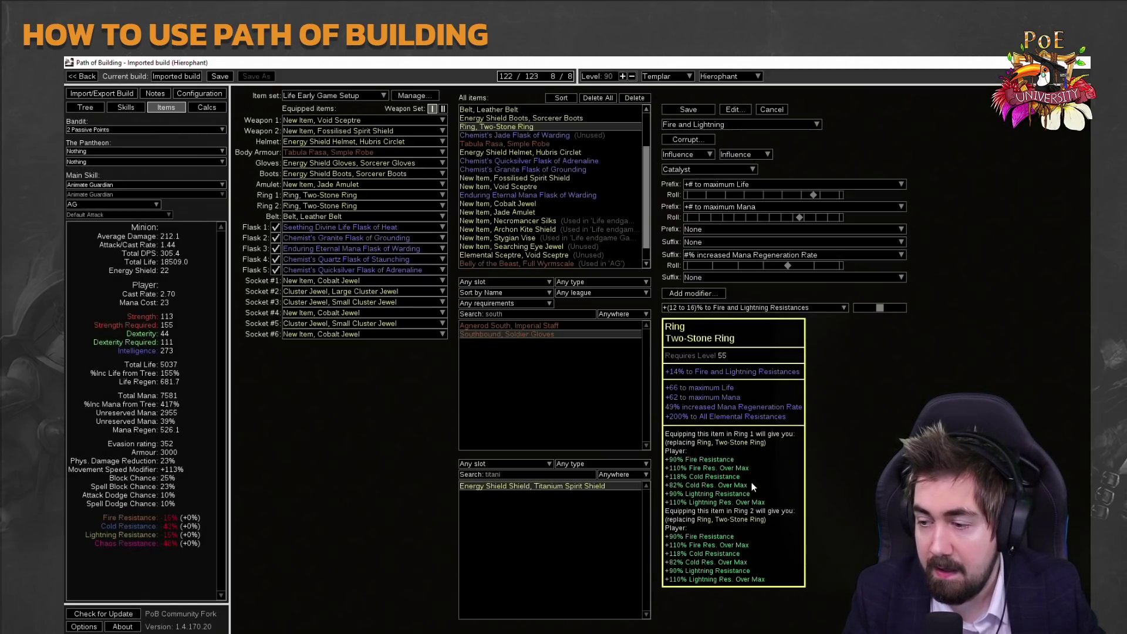
pyautogui.click(688, 109)
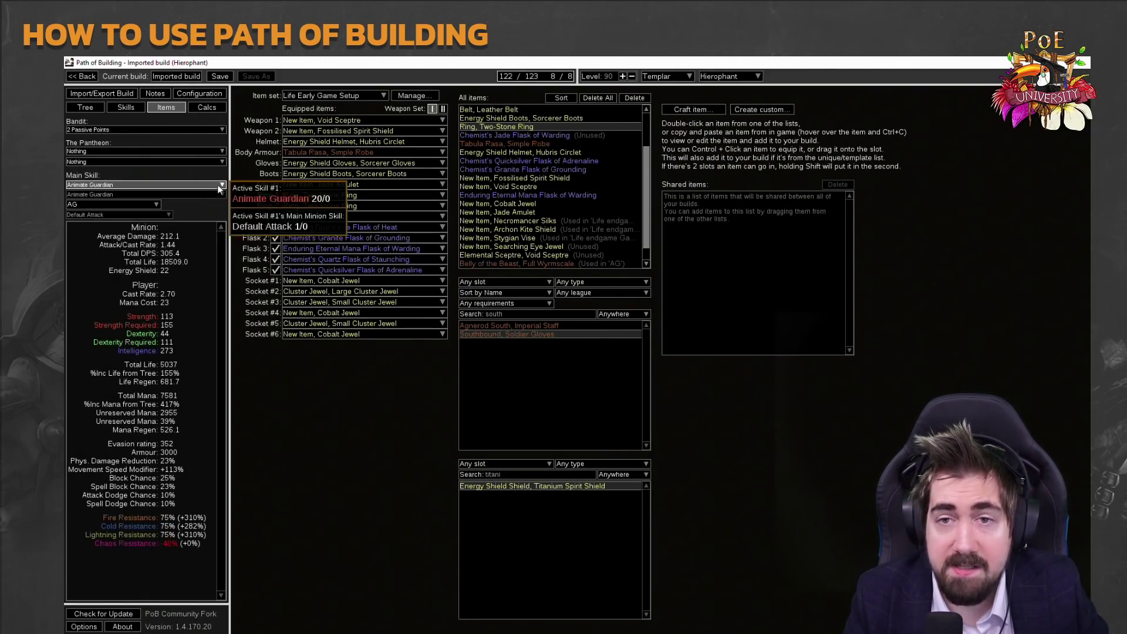
# Review the calculated resistances, damage avoidance and effective health pool, and the sources of total increased mana.
pyautogui.click(212, 108)
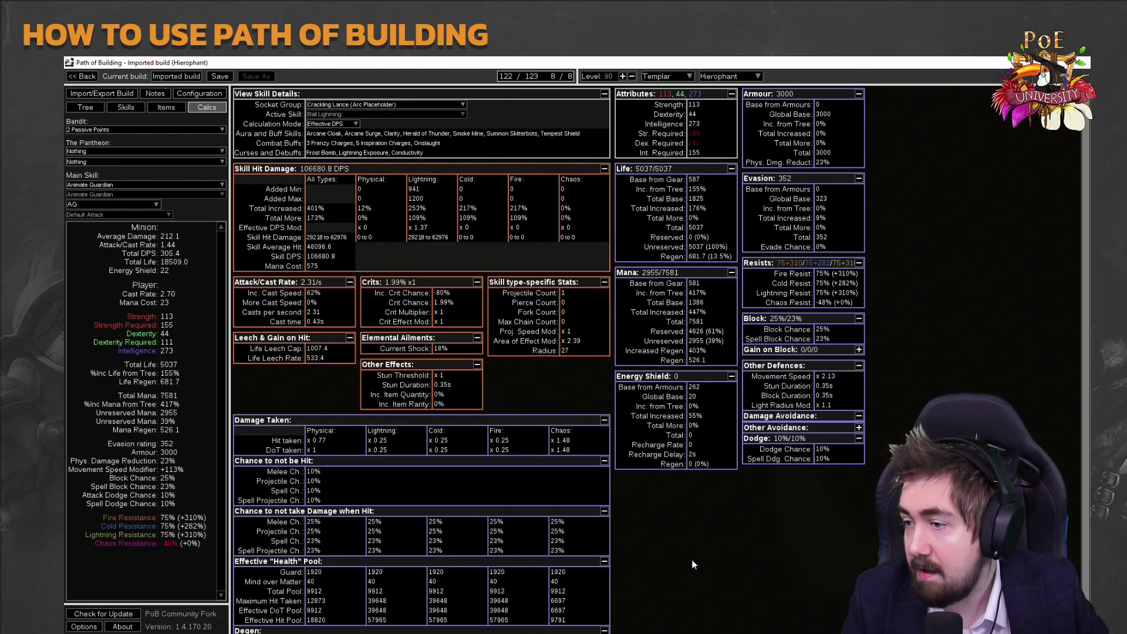
pyautogui.moveTo(825, 273)
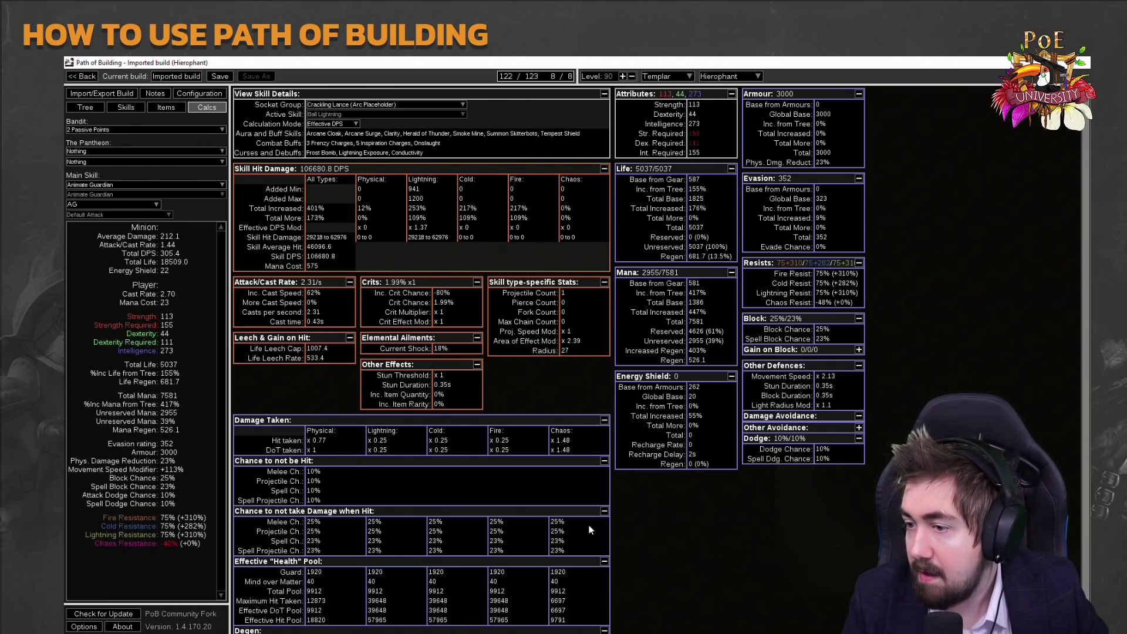
pyautogui.moveTo(687, 313)
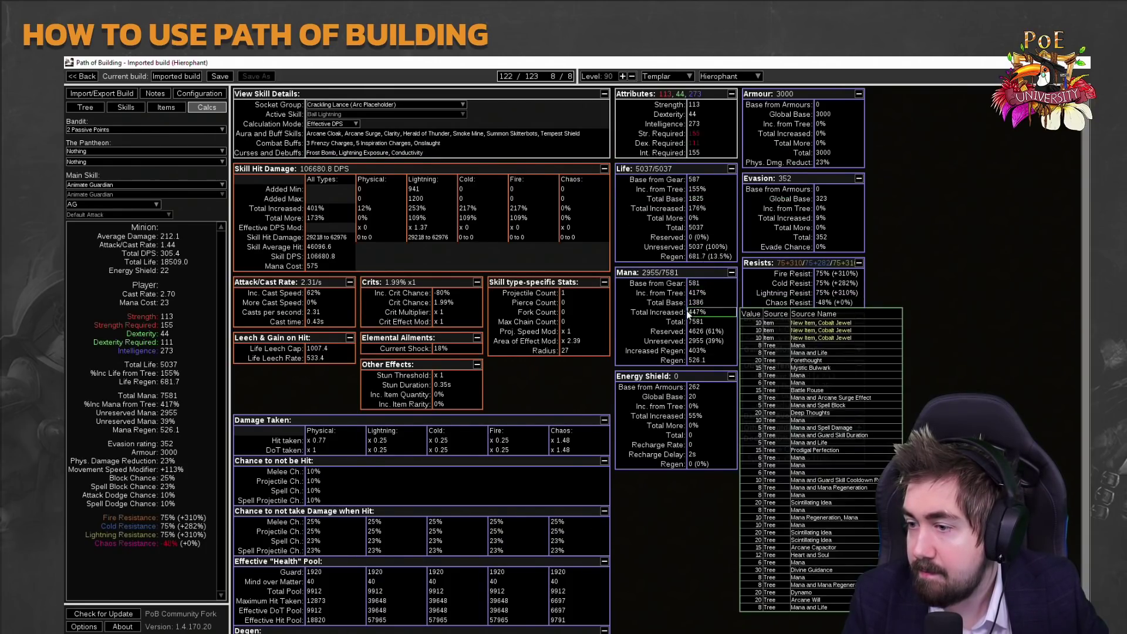
# Set the EHP calculation mode to Spell and check the effective health pool in the calculations.
pyautogui.click(185, 93)
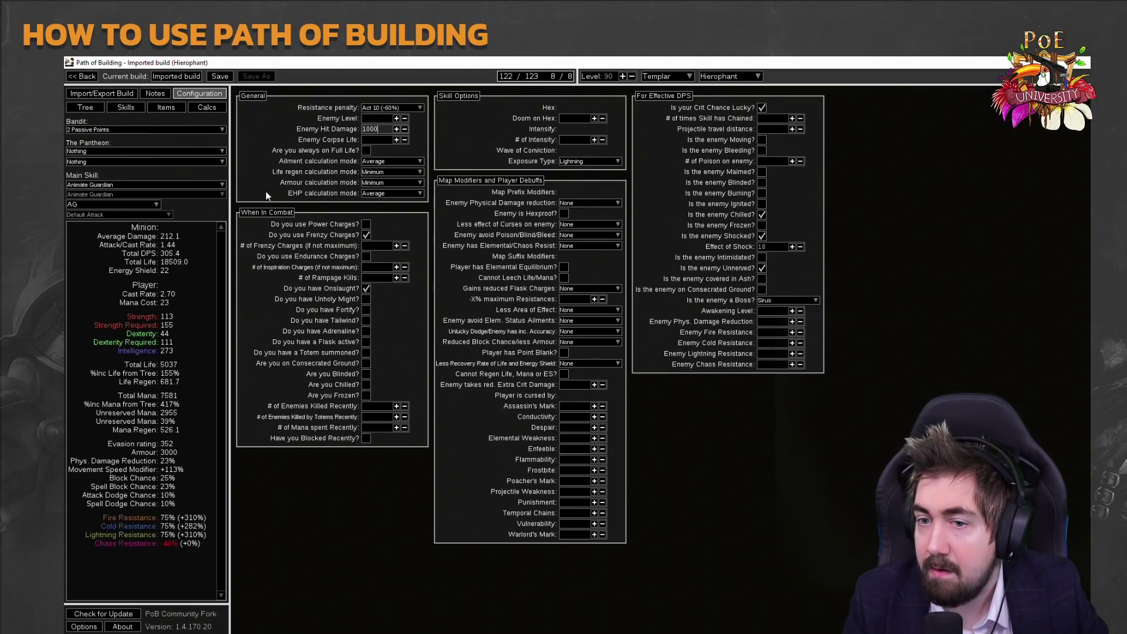
pyautogui.click(370, 193)
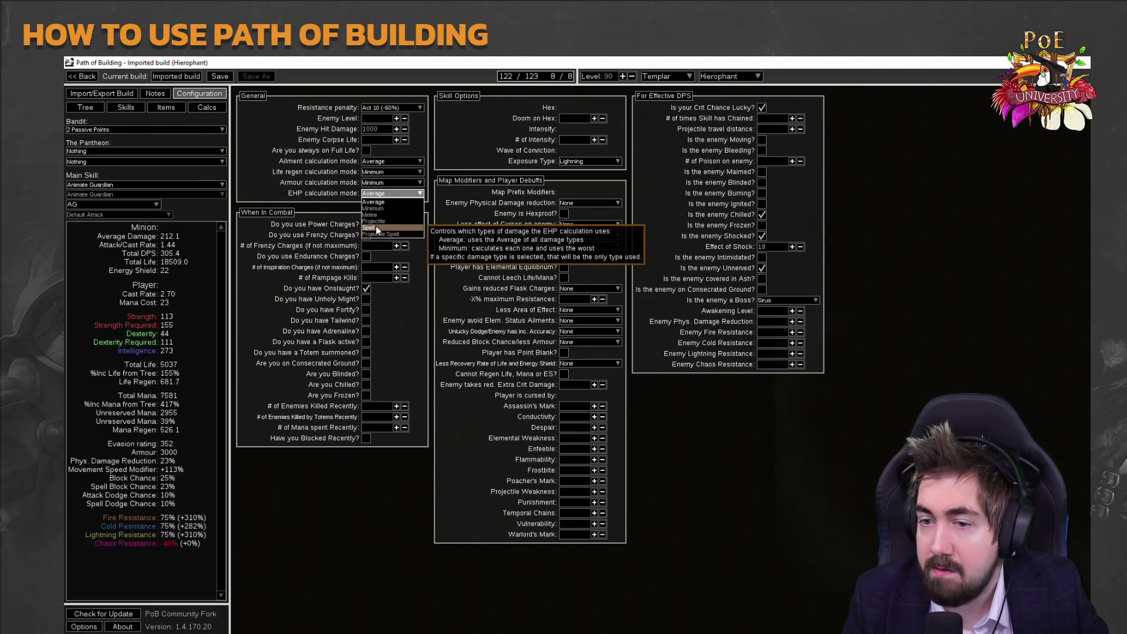
pyautogui.click(377, 227)
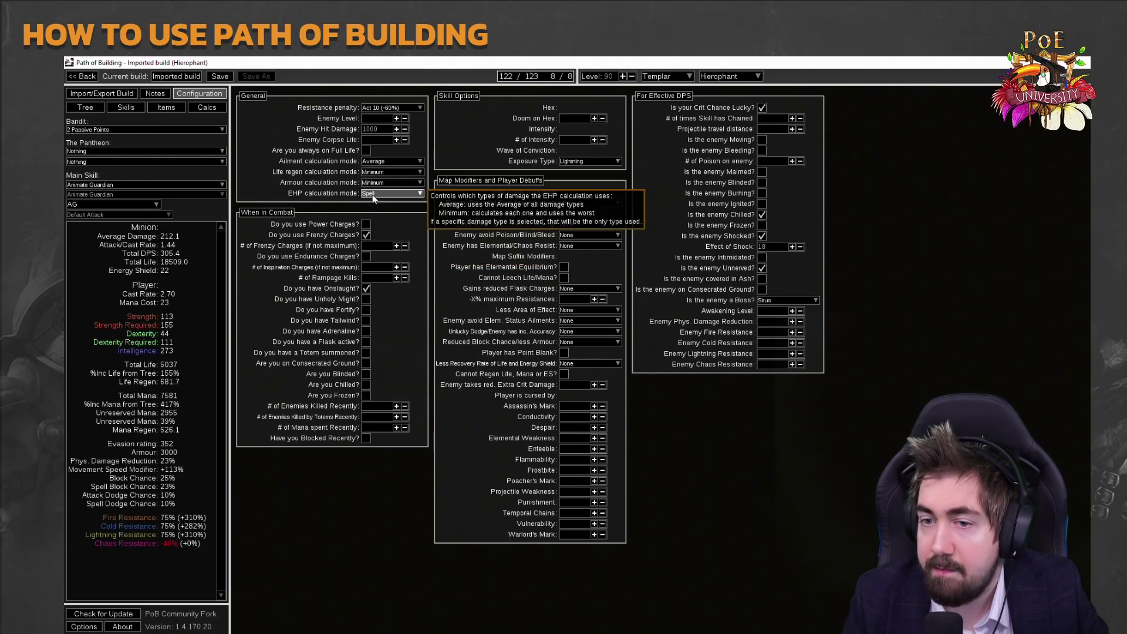
pyautogui.click(220, 111)
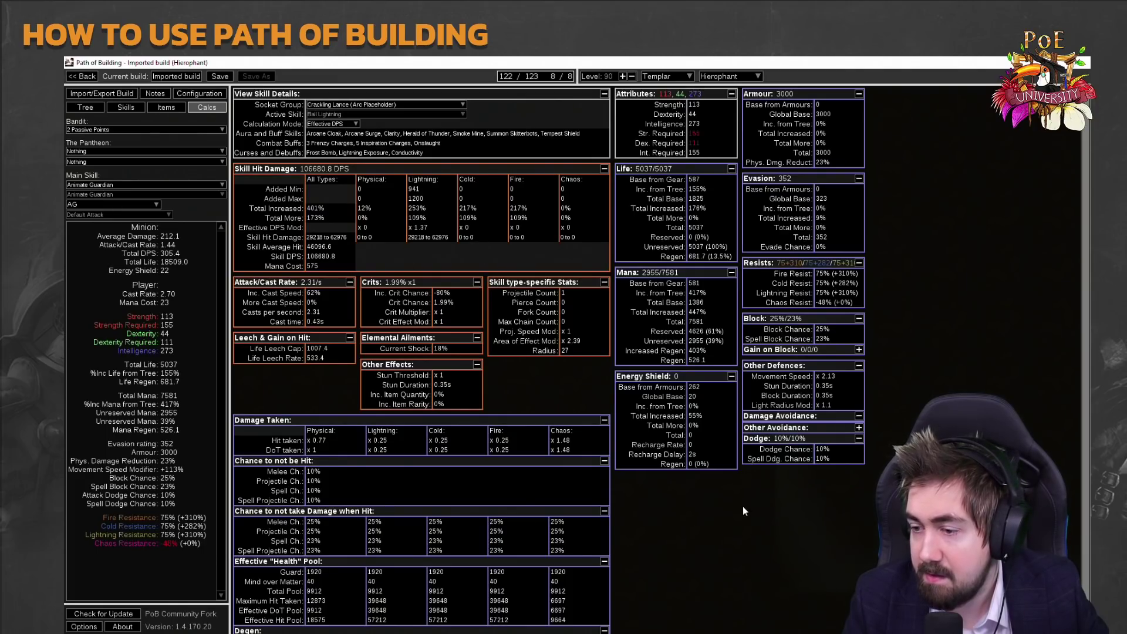
pyautogui.scroll(-1, 533, 462)
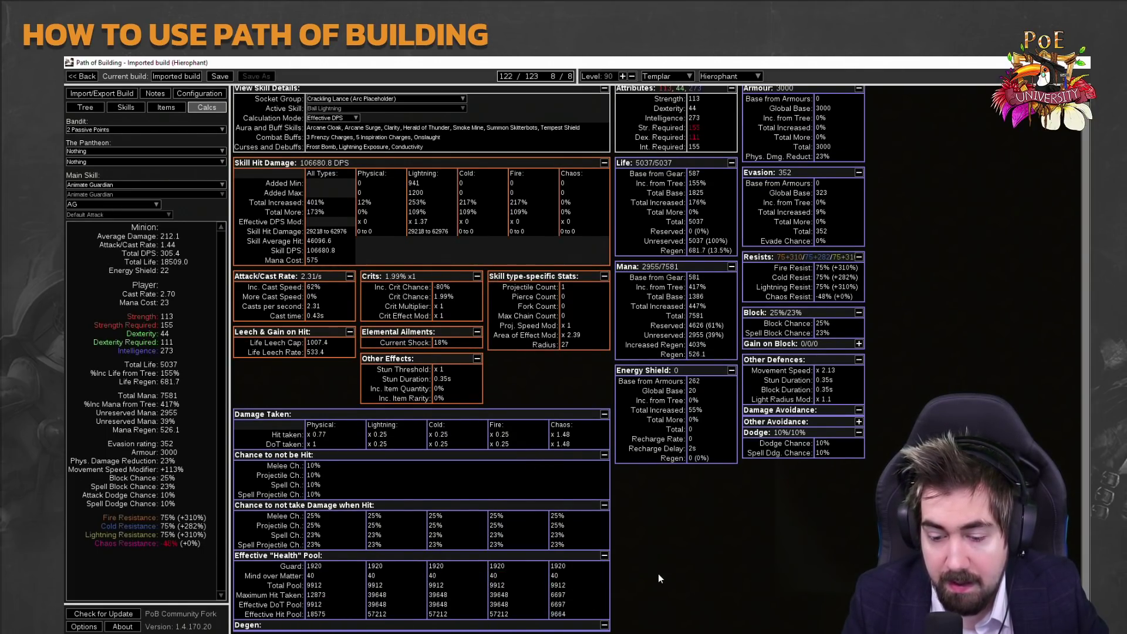
pyautogui.moveTo(622, 574)
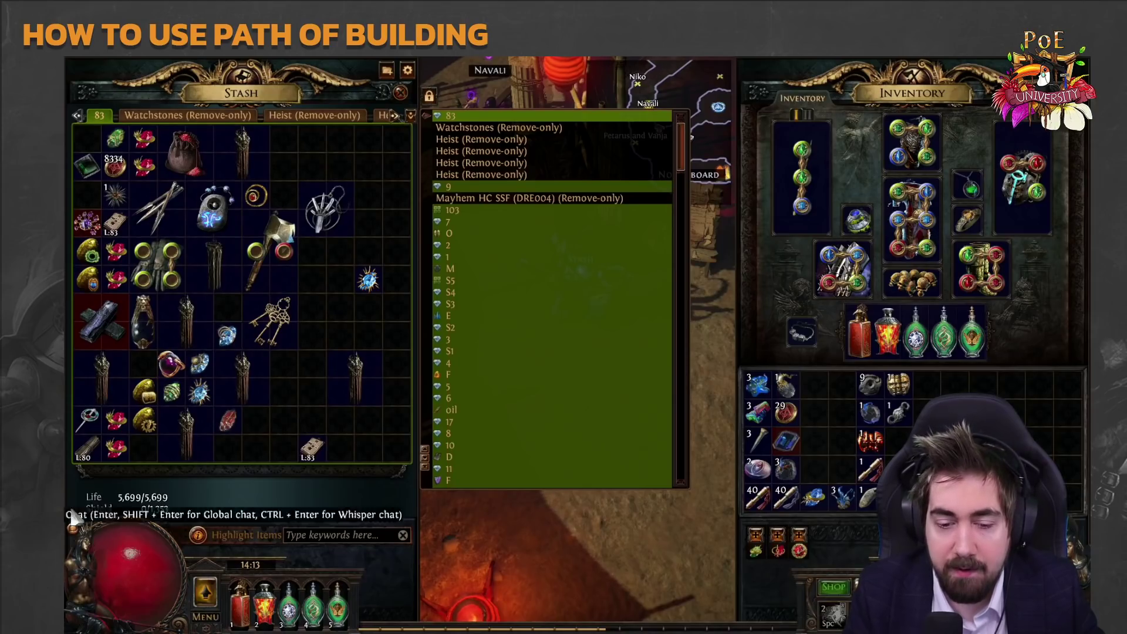
pyautogui.press('Escape')
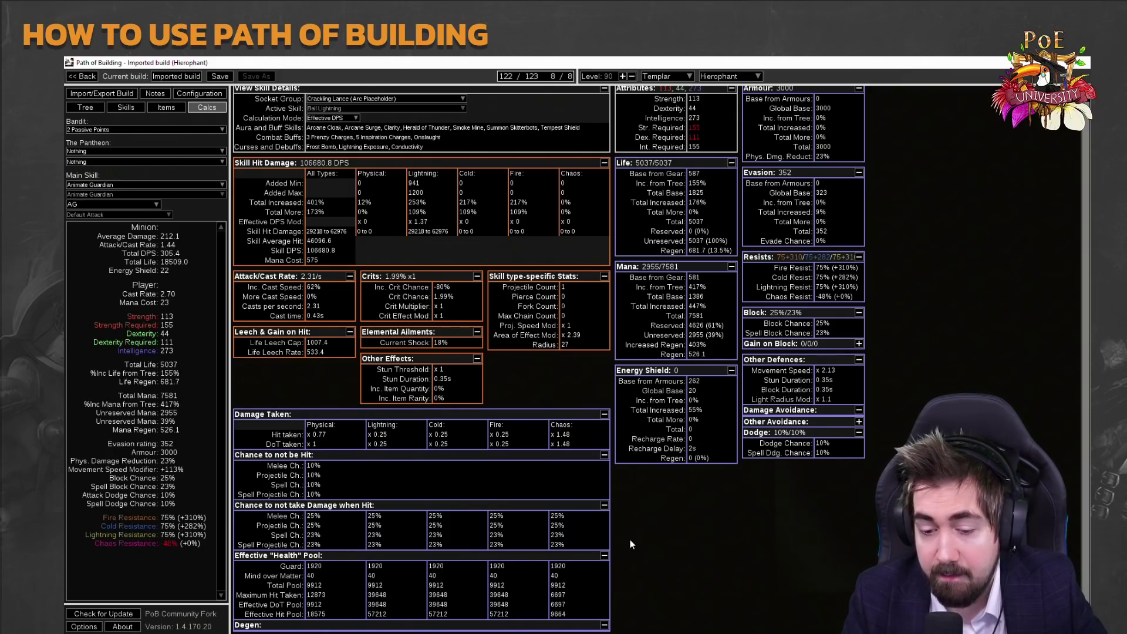
# Set the EHP calculation mode back to Average and compare the effective hit pool breakdowns for fire and lightning.
pyautogui.click(200, 94)
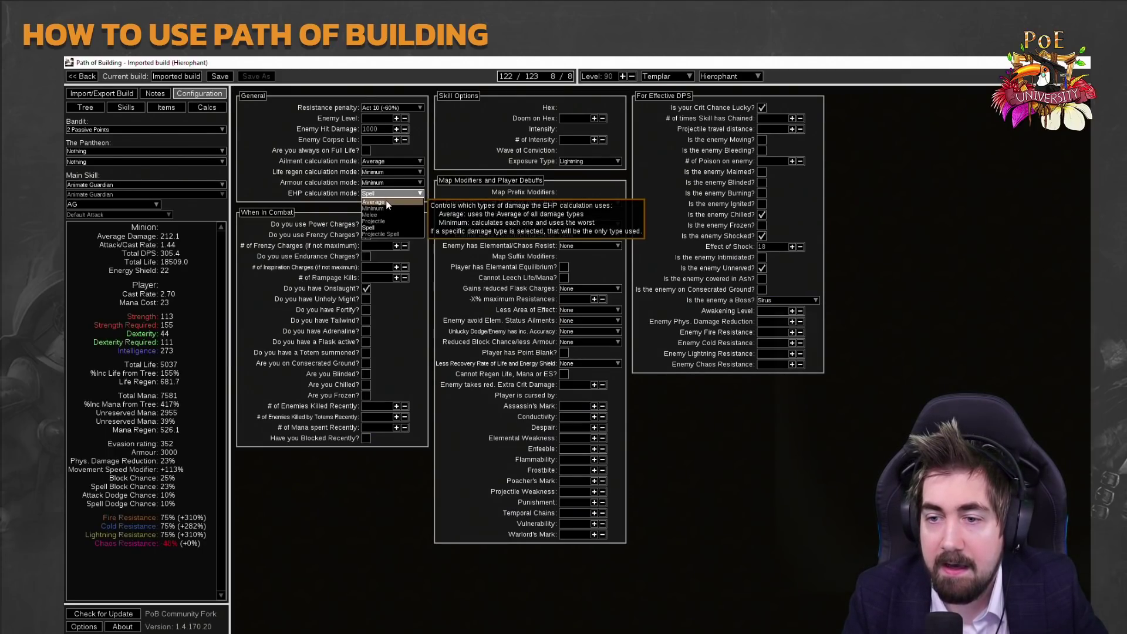
pyautogui.click(202, 106)
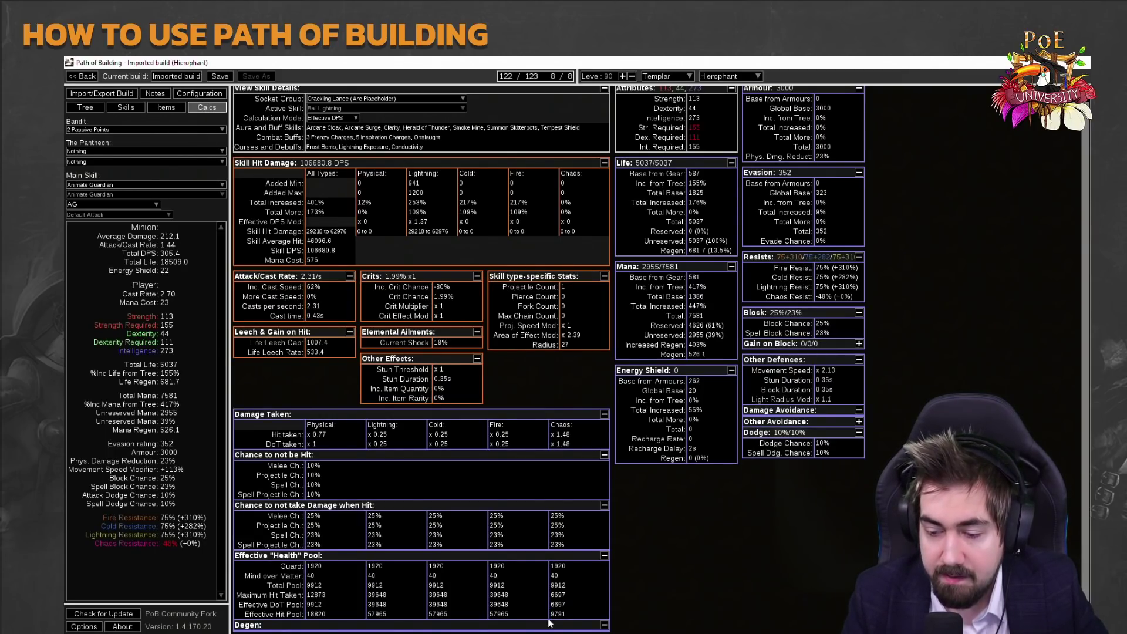
pyautogui.moveTo(514, 621)
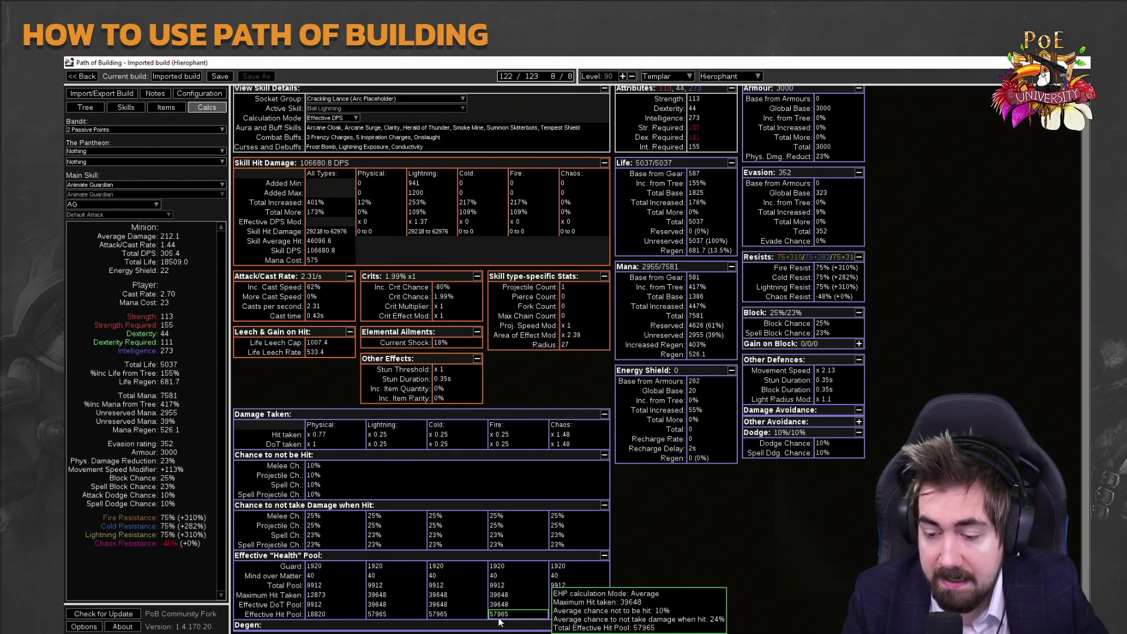
pyautogui.moveTo(399, 620)
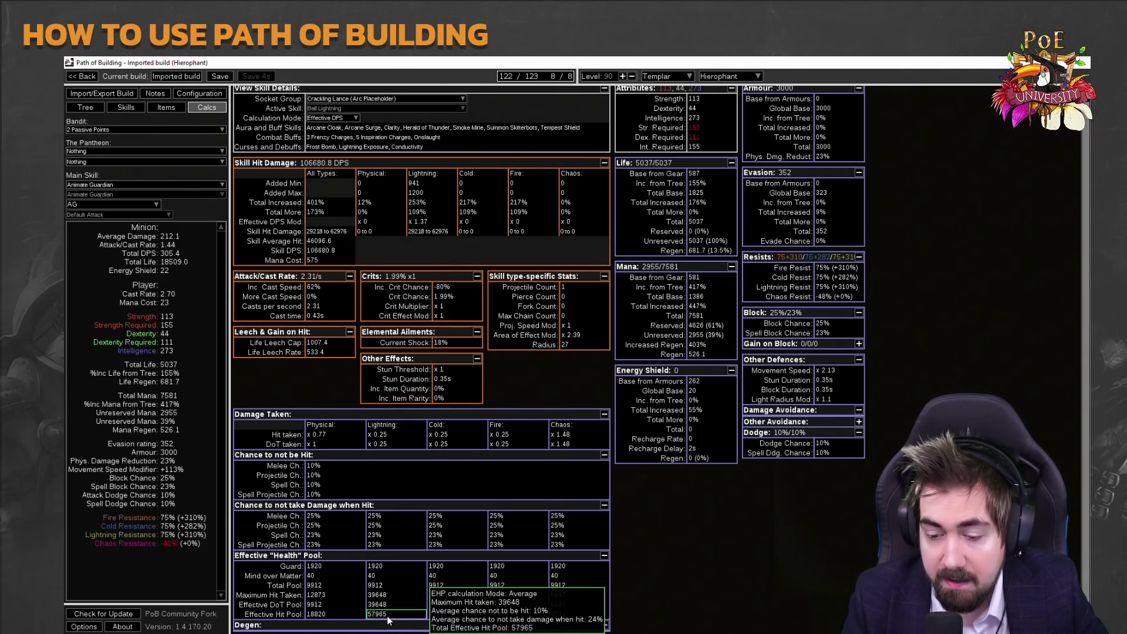
pyautogui.moveTo(316, 598)
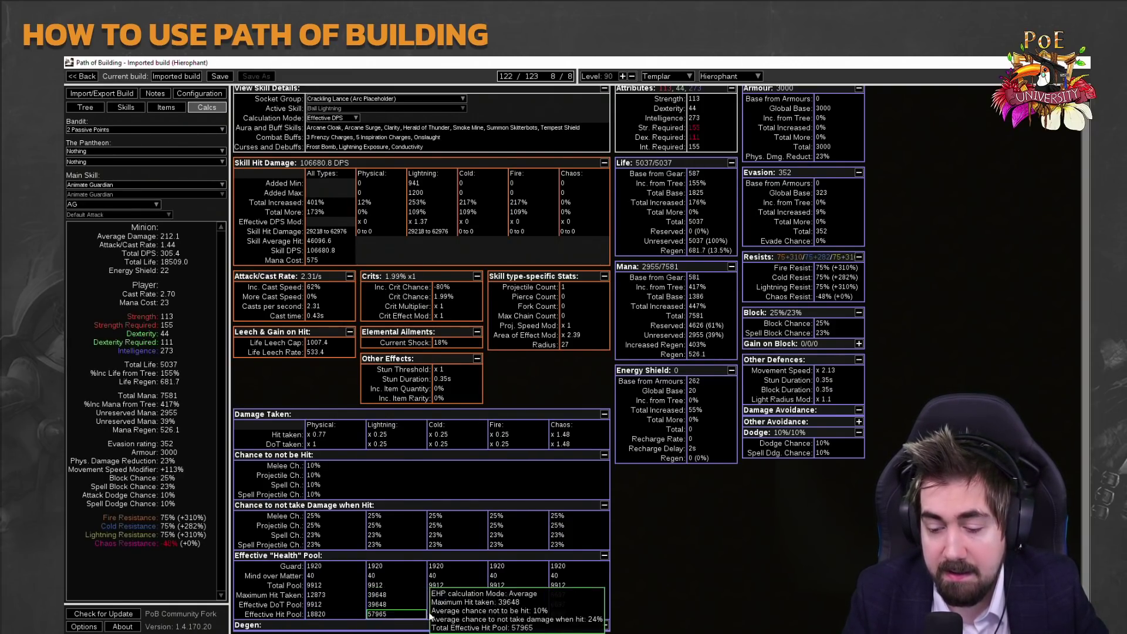
# Inspect how the lightning effective hit pool and the Mind over Matter life protection are calculated.
pyautogui.moveTo(593, 618)
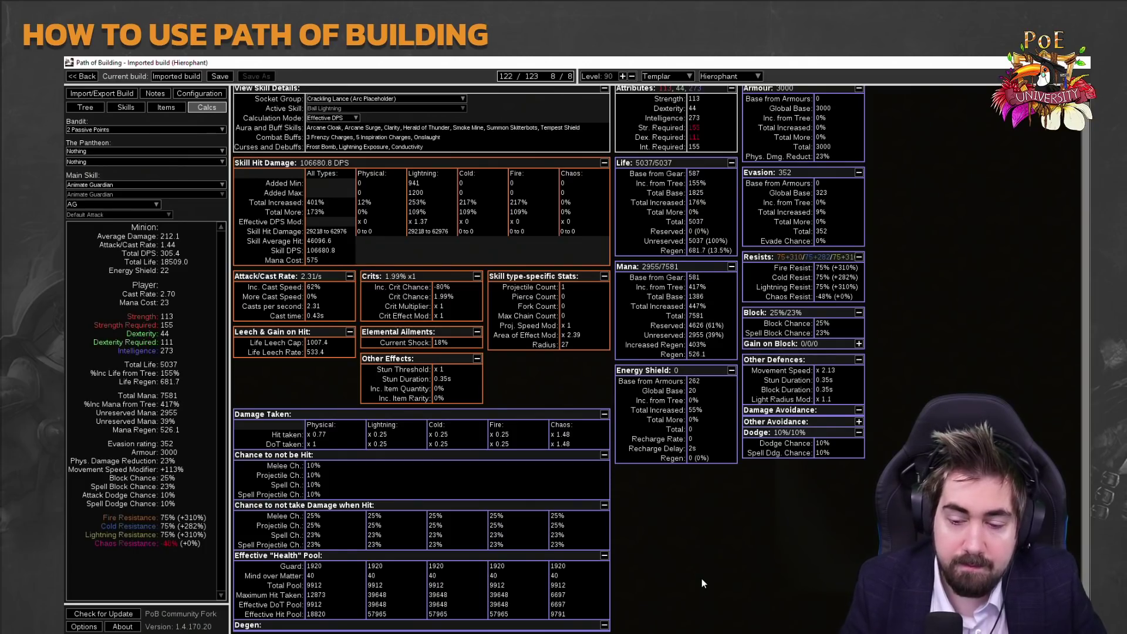
pyautogui.moveTo(344, 619)
pyautogui.moveTo(382, 620)
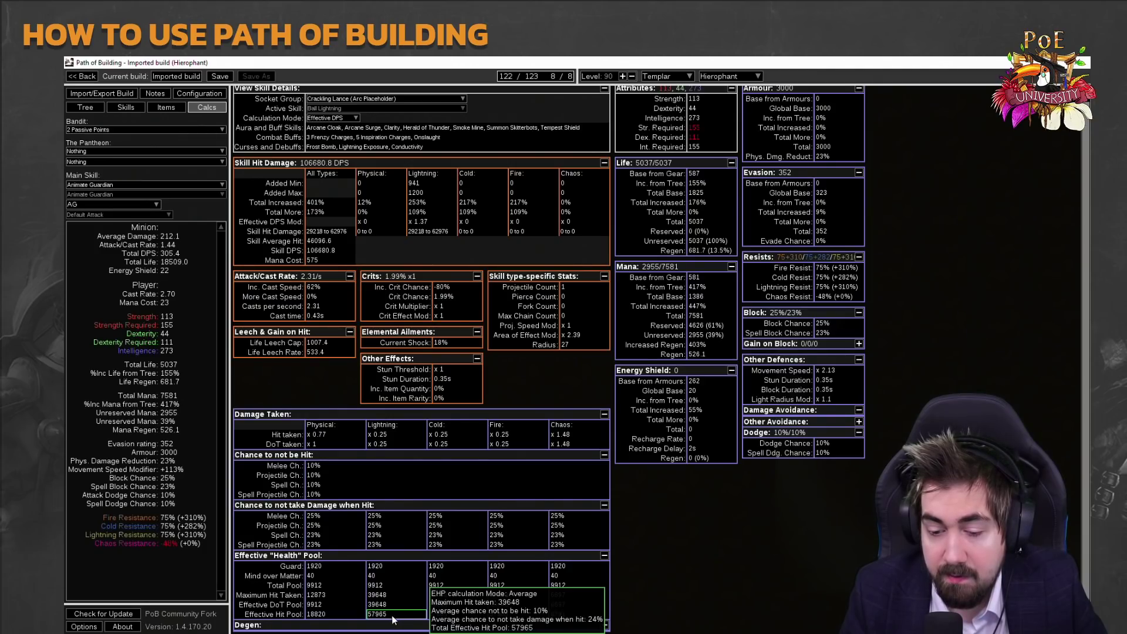
pyautogui.moveTo(315, 580)
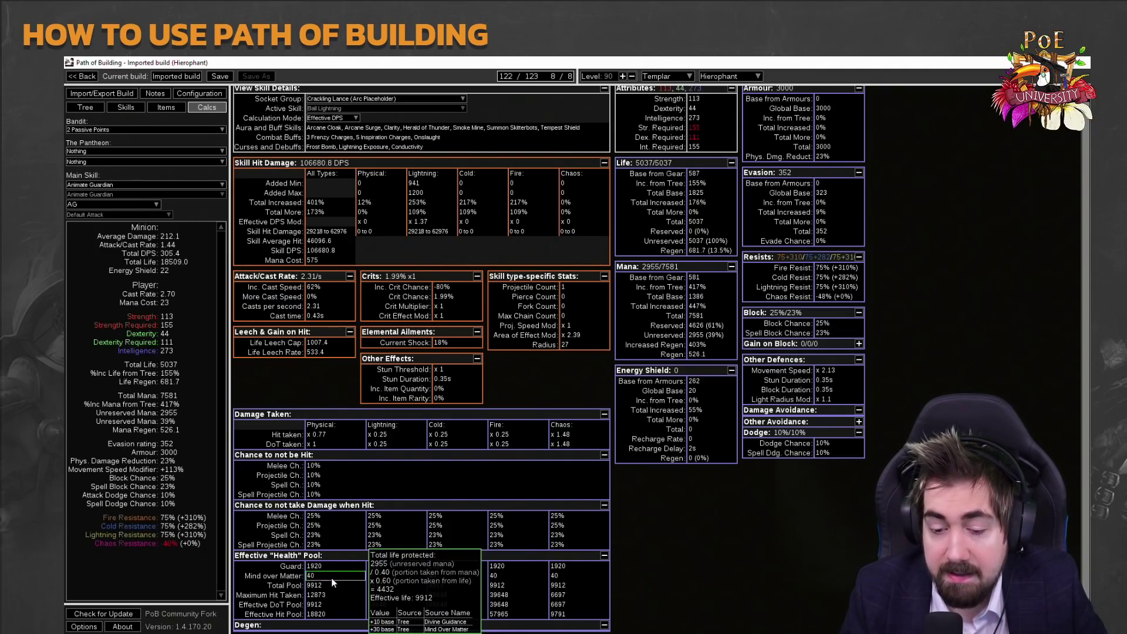
# Look over the allocated passive tree, and return to the calculations to review the effective hit pool per damage type.
pyautogui.click(93, 106)
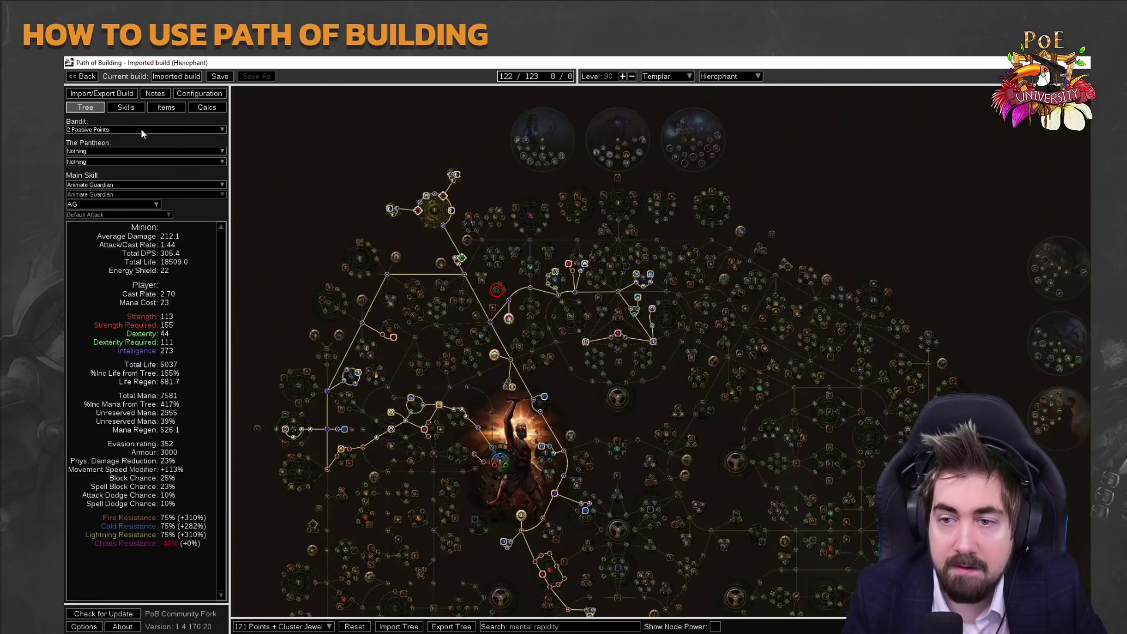
pyautogui.moveTo(471, 449); pyautogui.dragTo(463, 416)
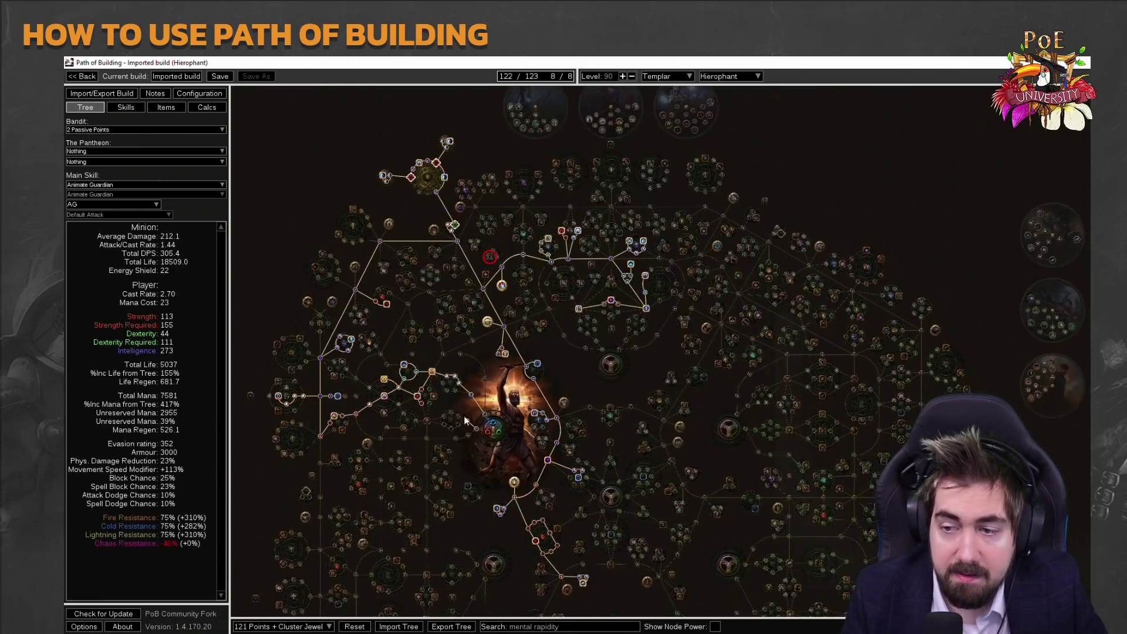
pyautogui.moveTo(292, 198); pyautogui.dragTo(312, 183)
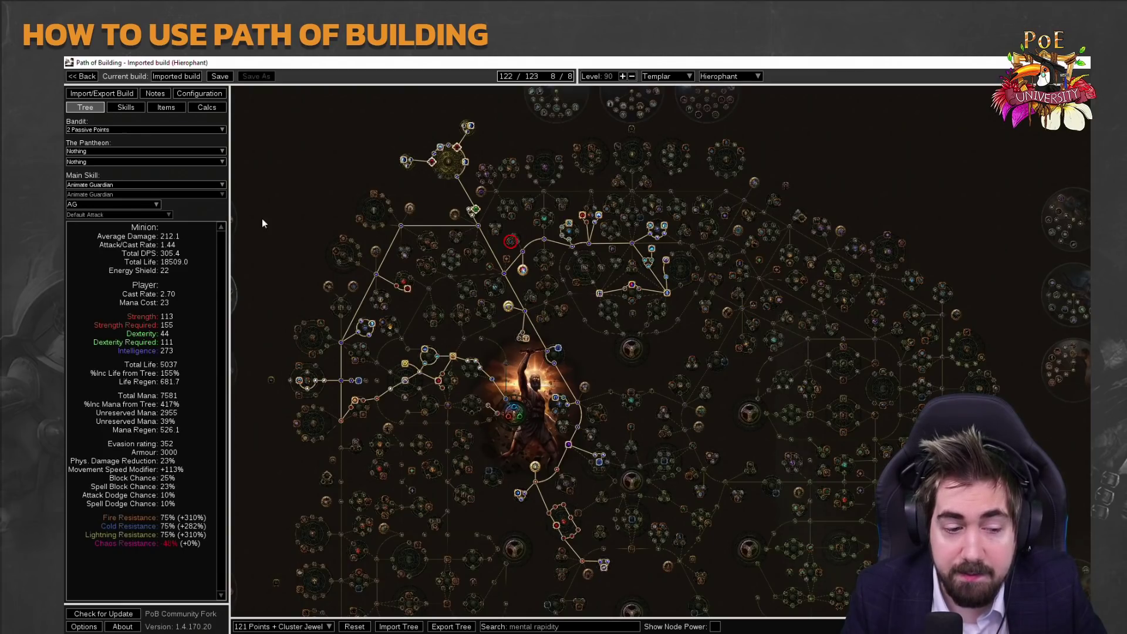
pyautogui.click(206, 108)
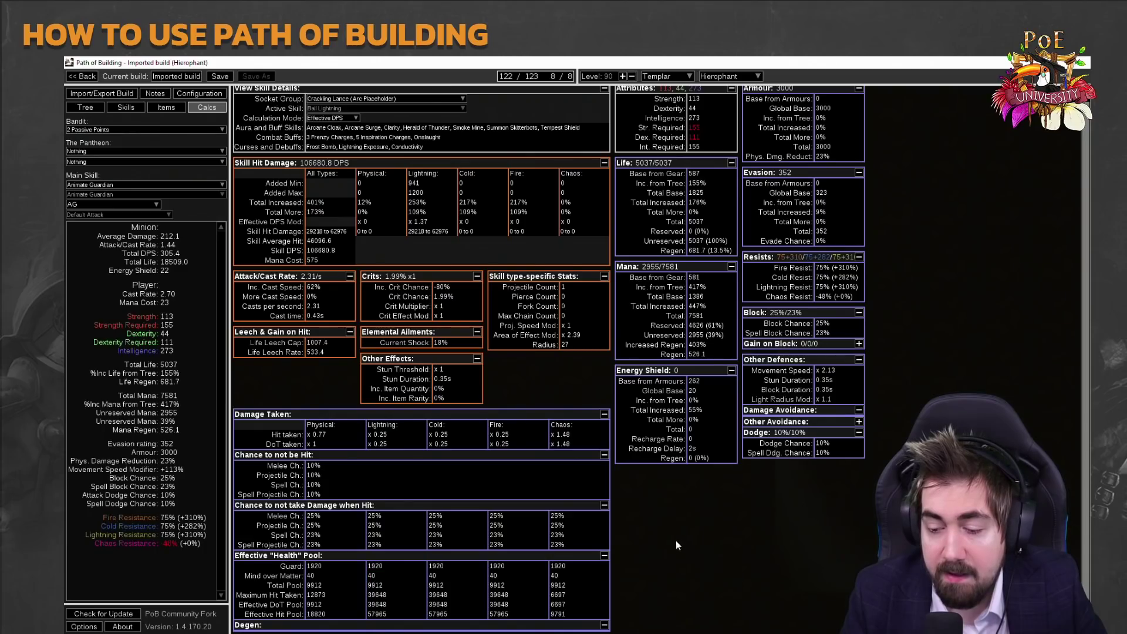
pyautogui.moveTo(413, 618)
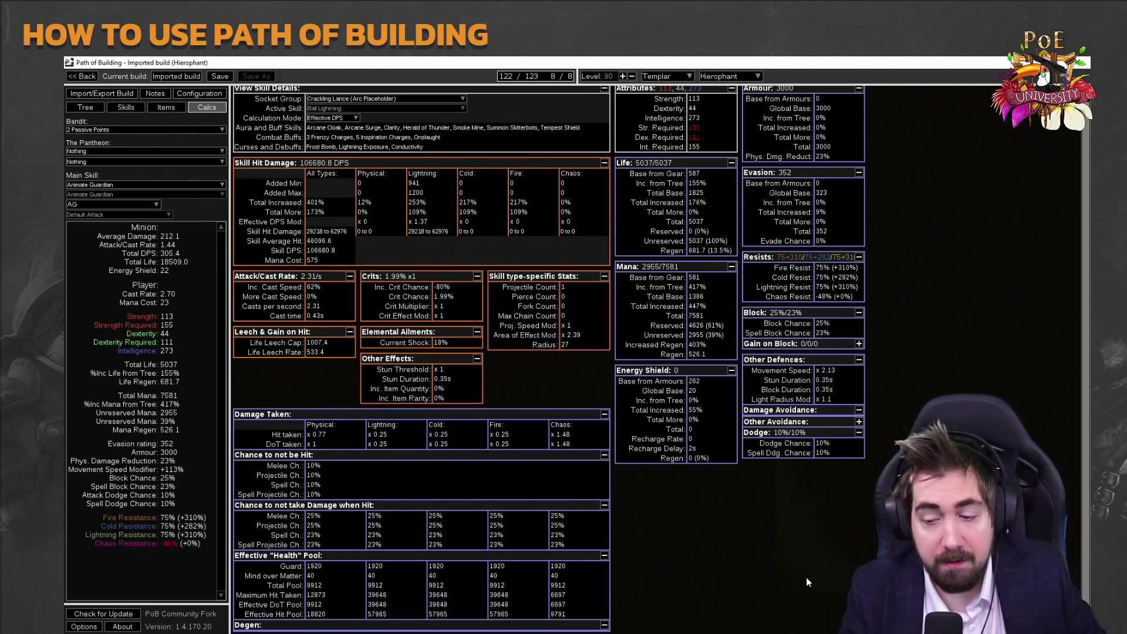
pyautogui.moveTo(519, 615)
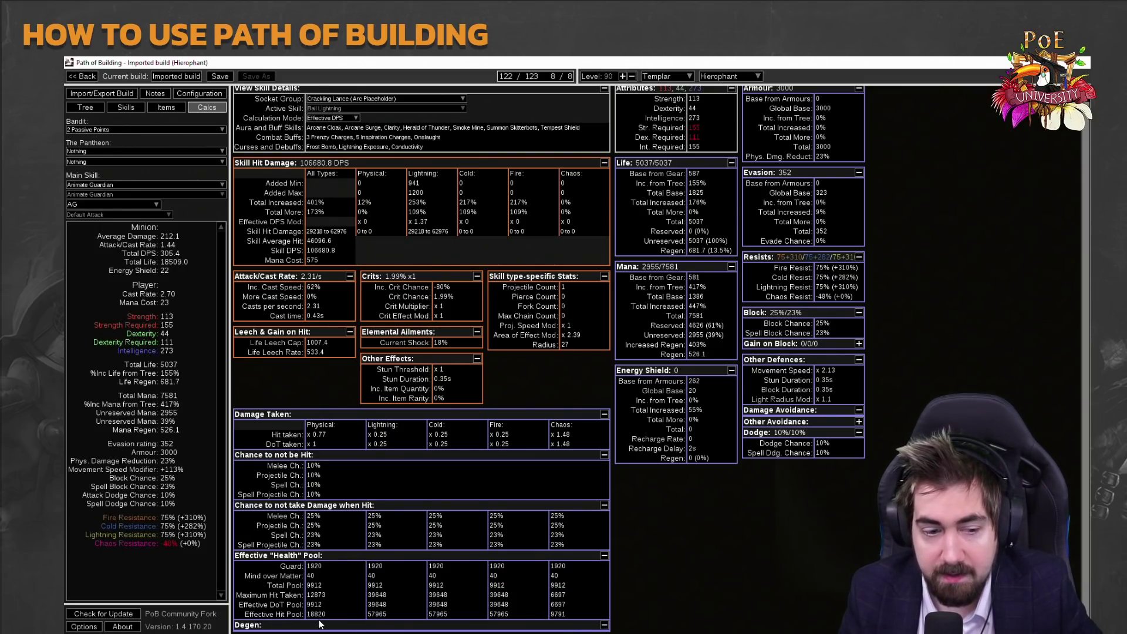
pyautogui.moveTo(337, 614)
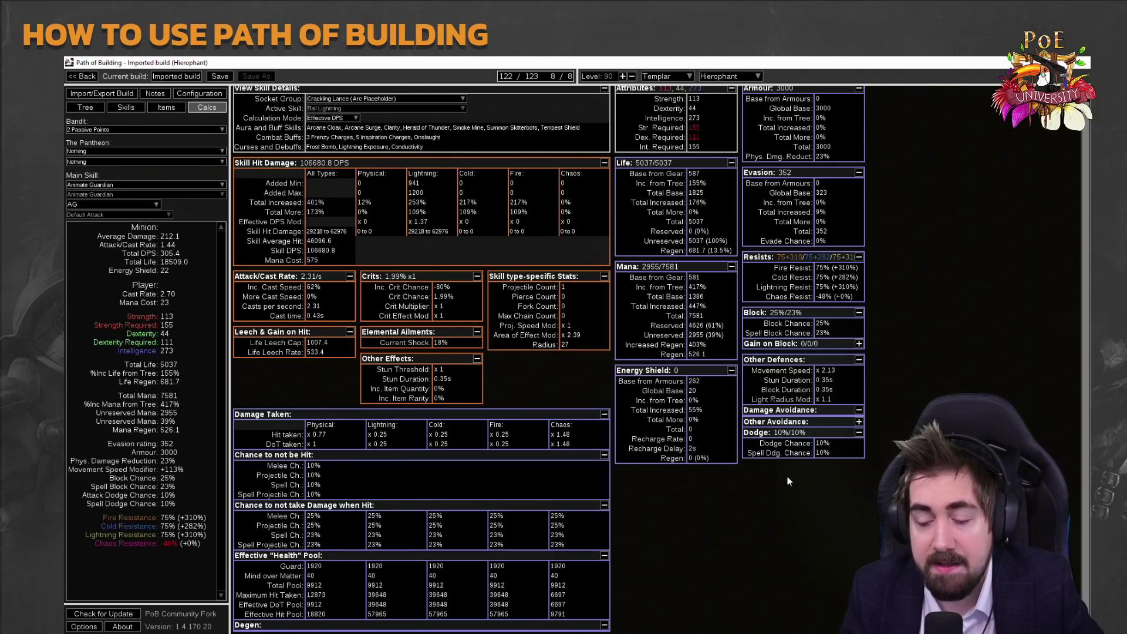
pyautogui.click(85, 108)
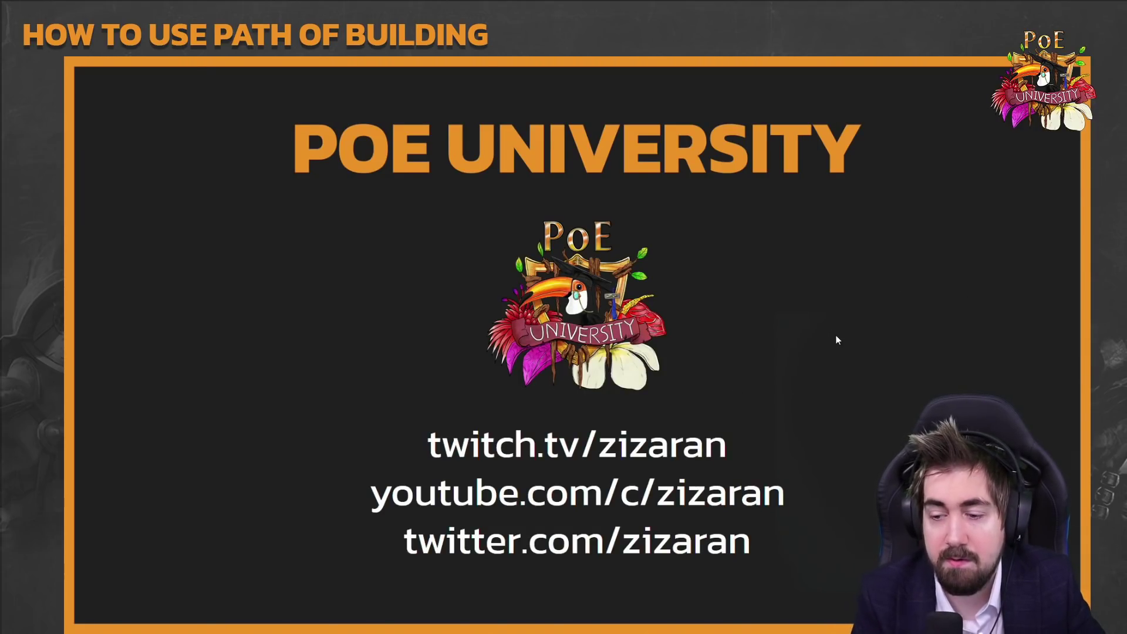
pyautogui.press('Right')
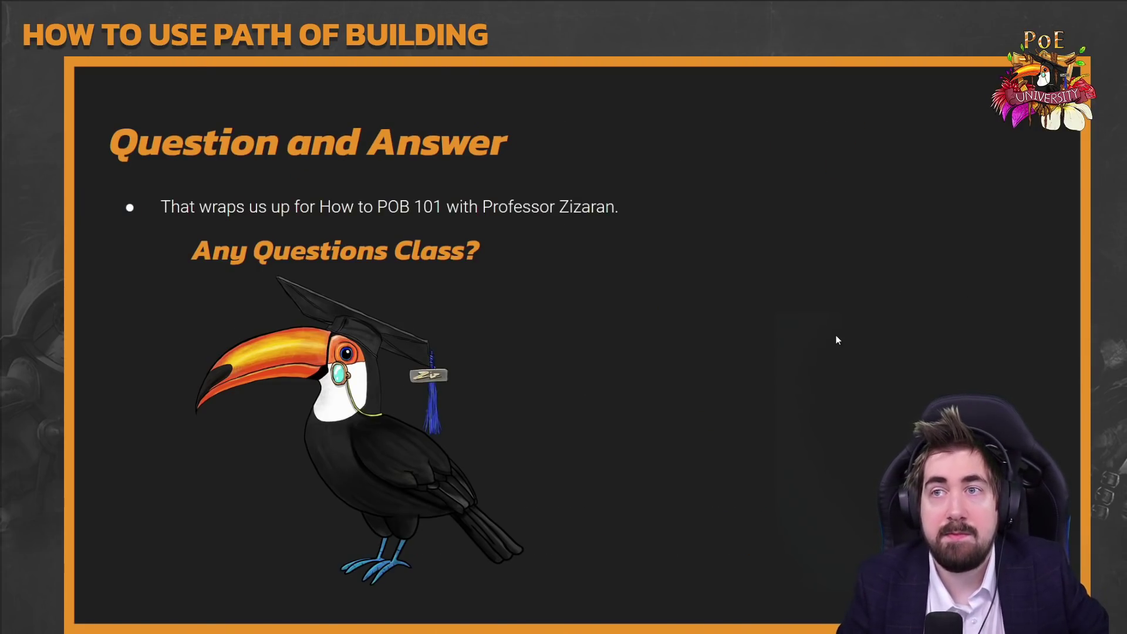
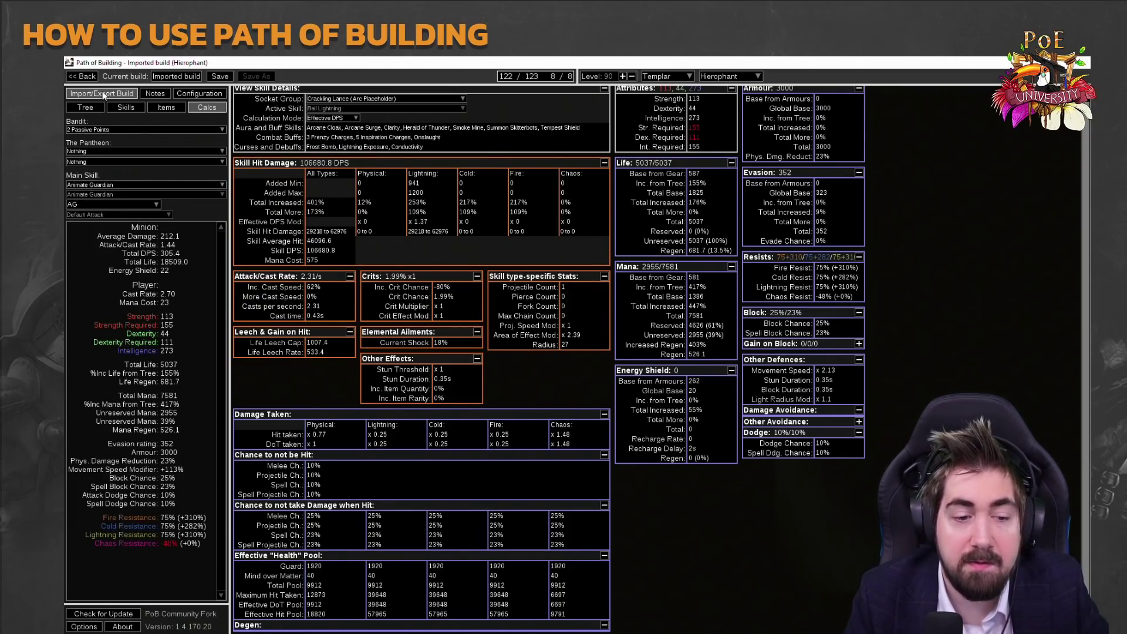
# Review the build's passive tree, configuration options and detailed calculations.
pyautogui.click(84, 107)
pyautogui.scroll(-2, 411, 335)
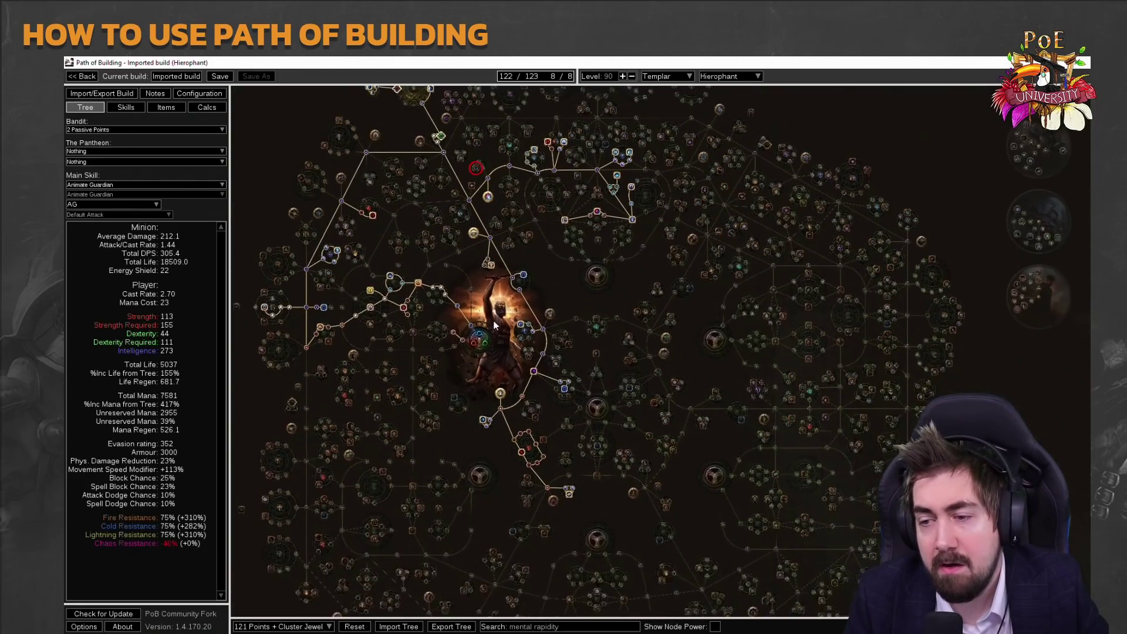
pyautogui.moveTo(479, 292); pyautogui.dragTo(485, 368)
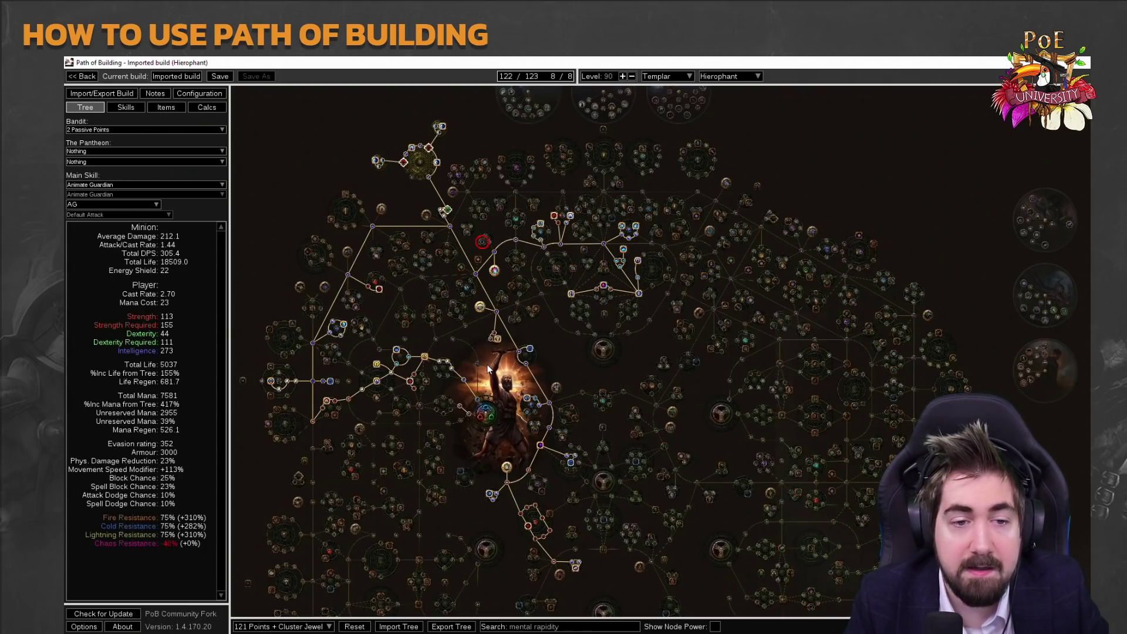
pyautogui.click(189, 93)
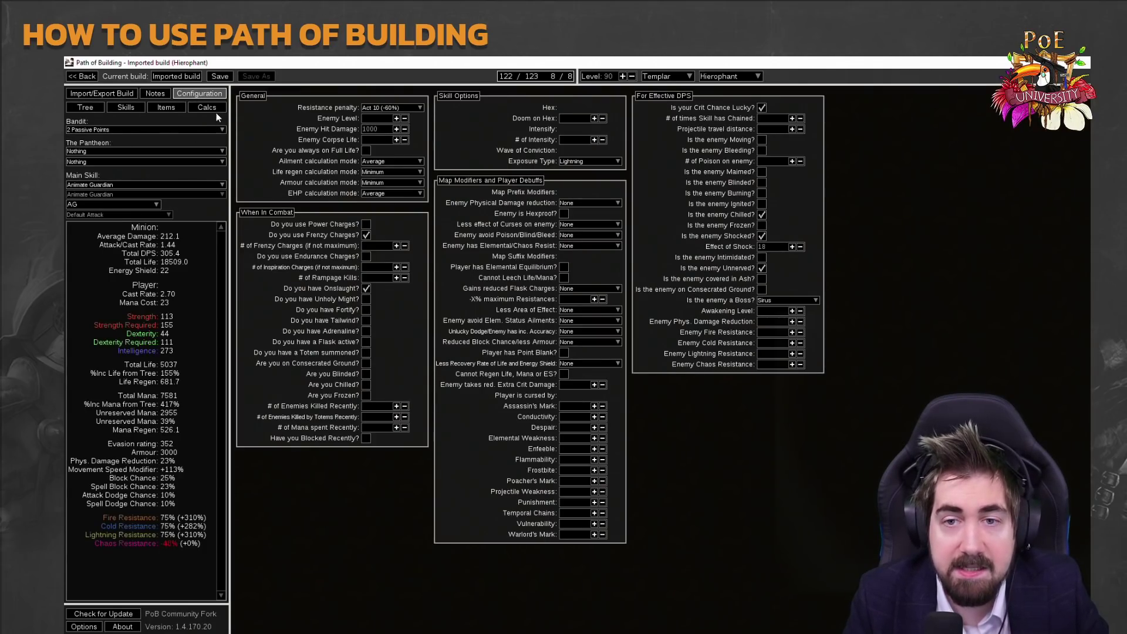
pyautogui.click(214, 110)
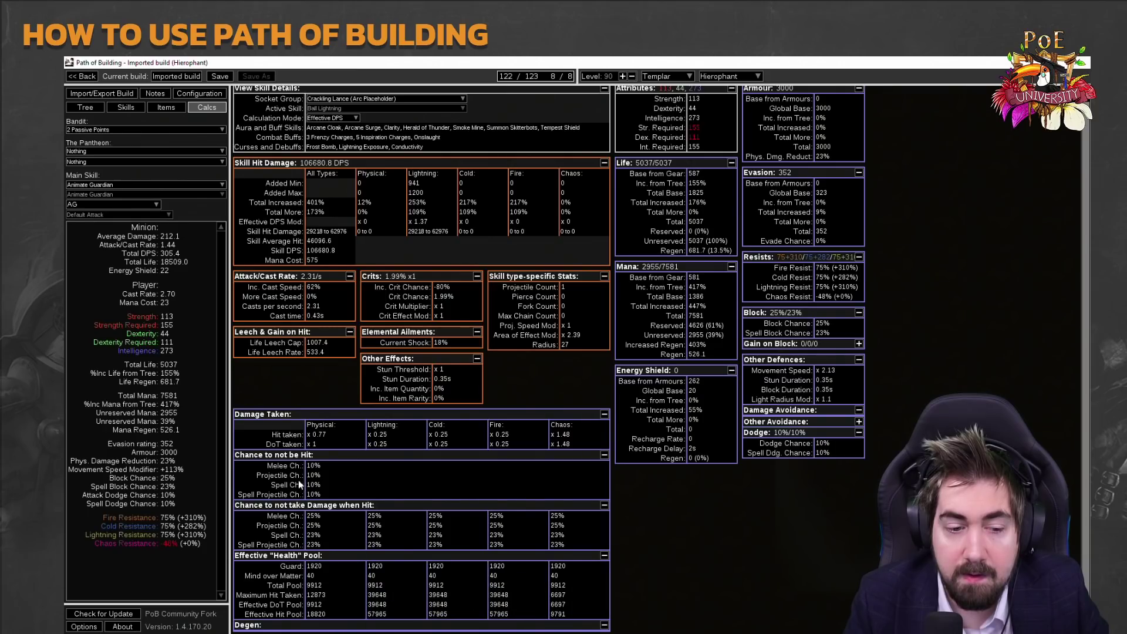
pyautogui.click(86, 107)
pyautogui.moveTo(336, 255); pyautogui.dragTo(379, 228)
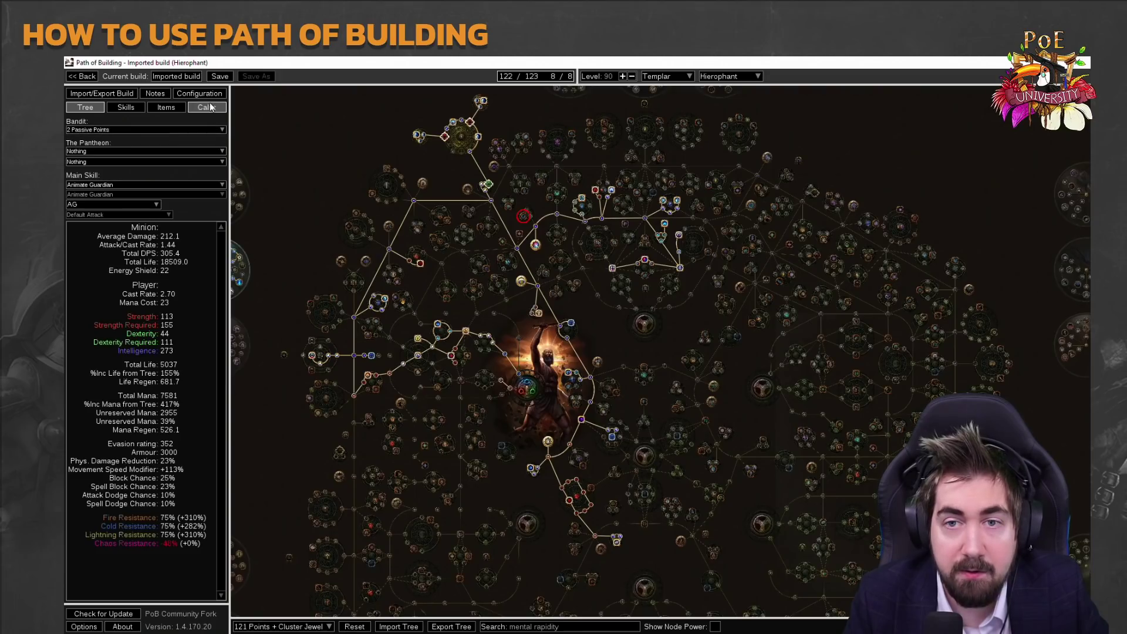
# Show the configuration options and change the main skill from Animate Guardian to Crackling Lance (Arc Placeholder).
pyautogui.click(200, 93)
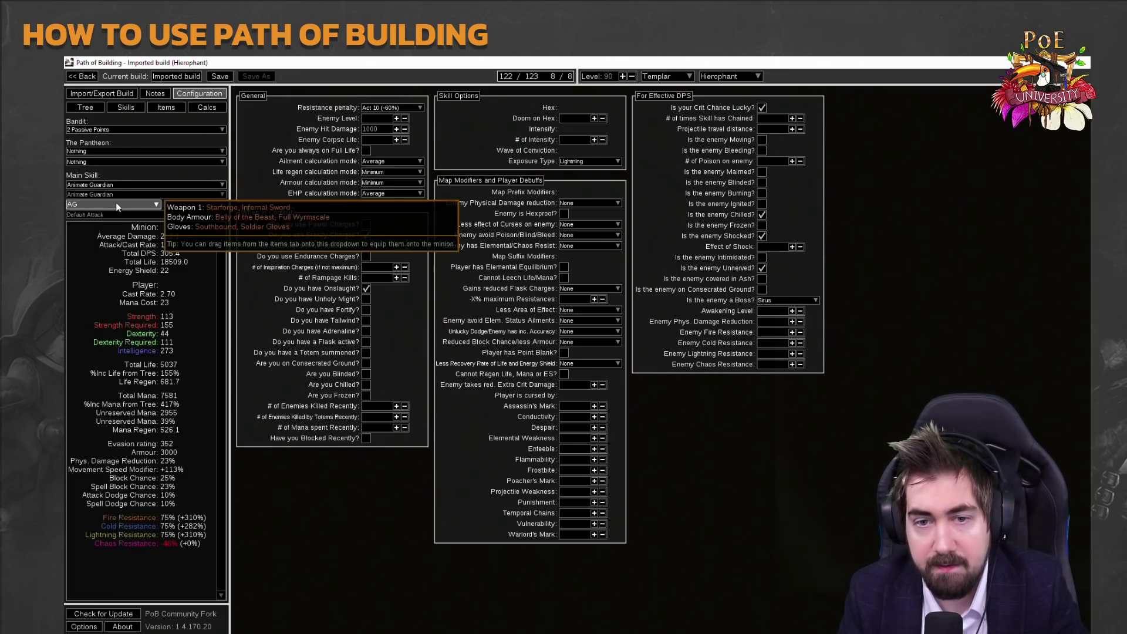
pyautogui.click(129, 184)
pyautogui.click(127, 302)
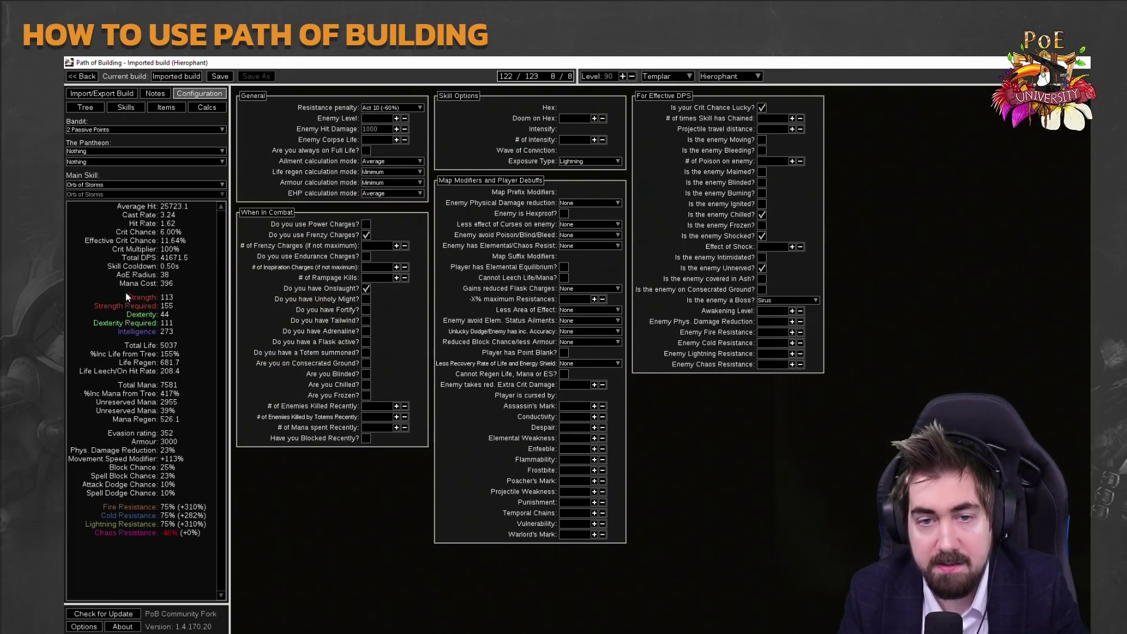
pyautogui.click(124, 185)
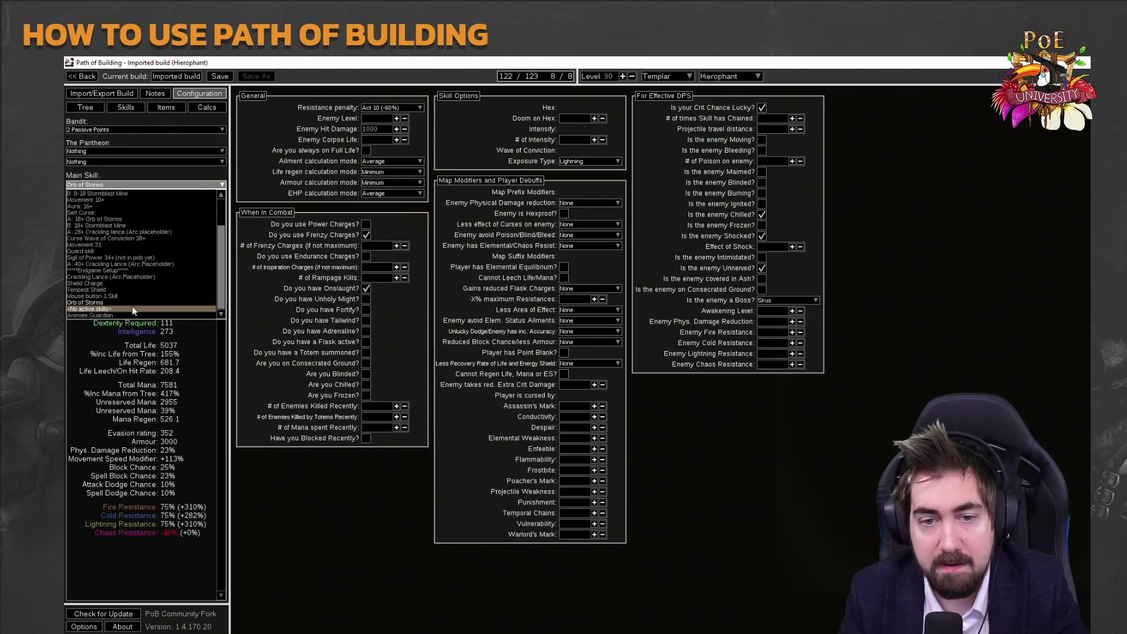
pyautogui.click(135, 277)
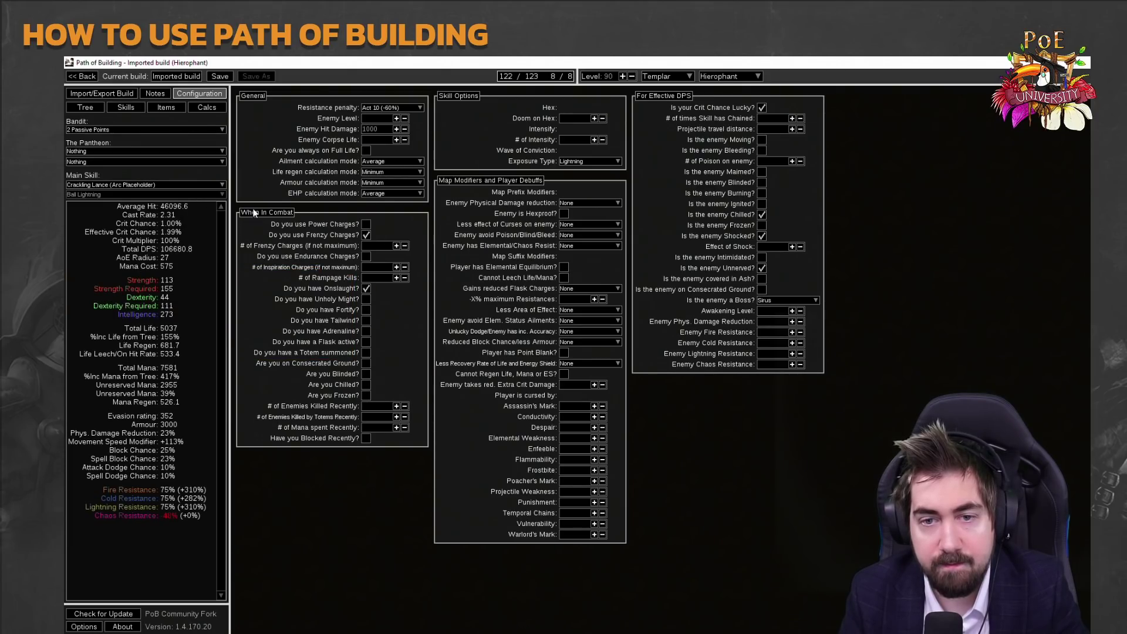
# Try an effect of shock of 50 on the shocked enemy, and clear the value again.
pyautogui.click(761, 235)
pyautogui.click(761, 235)
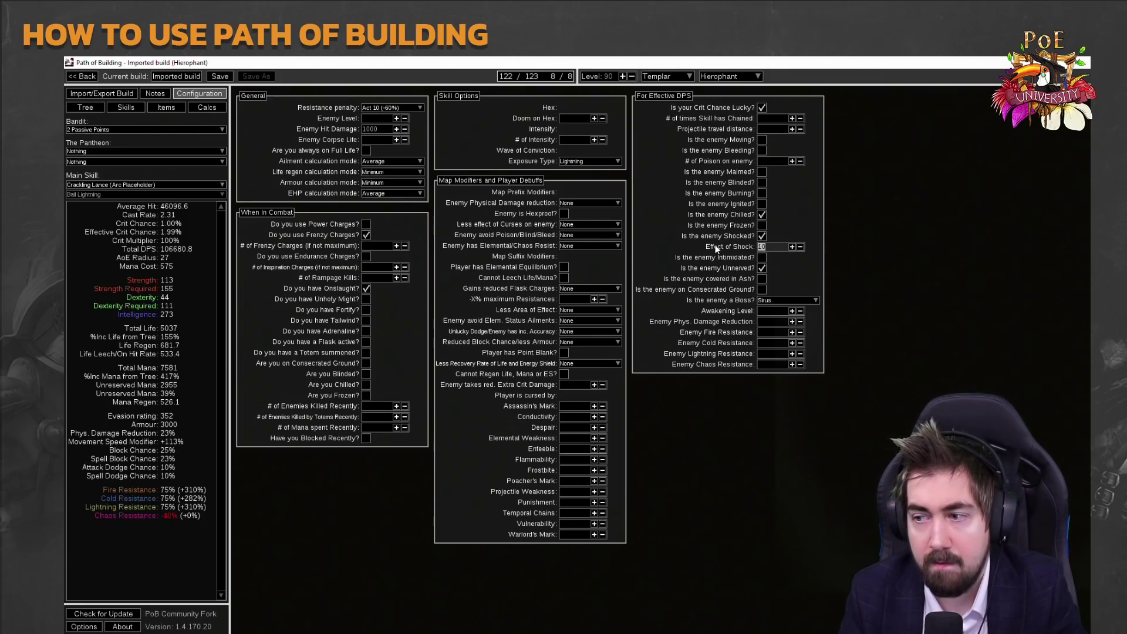
pyautogui.press('BackSpace')
pyautogui.press('BackSpace')
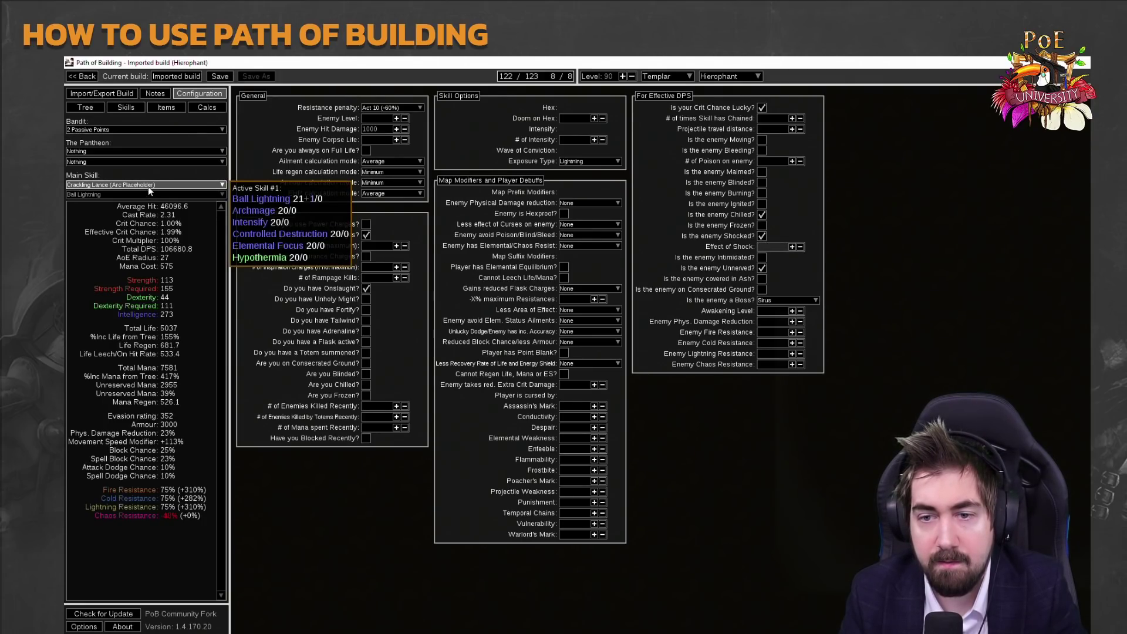
pyautogui.write('20')
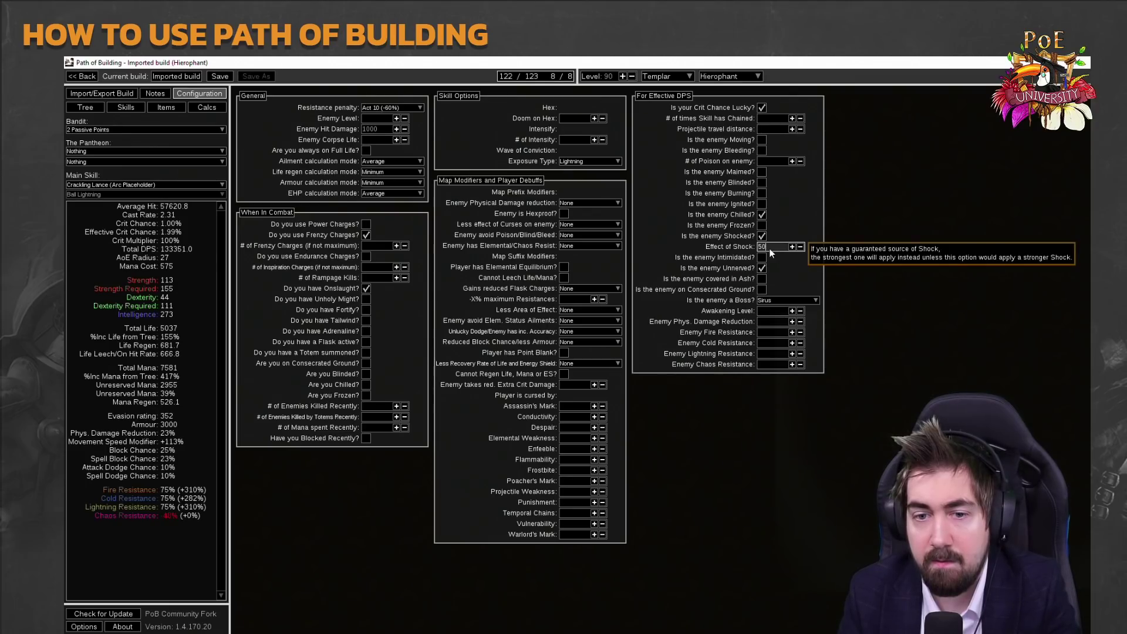
pyautogui.press('BackSpace')
pyautogui.press('BackSpace')
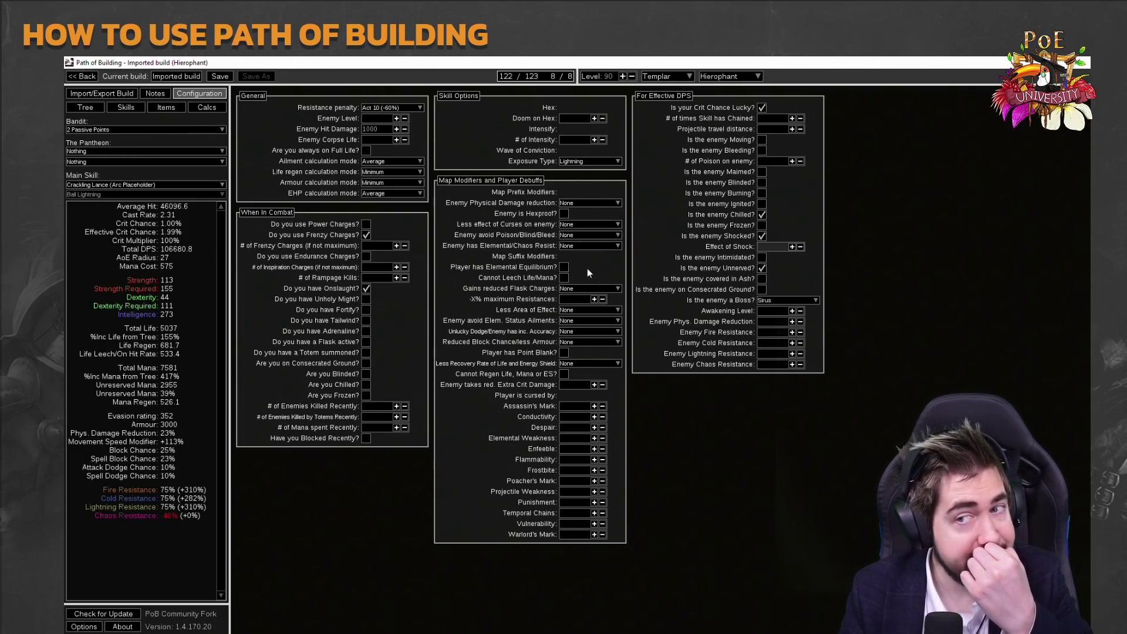
# Try an enemy level of 84 in the general configuration, and clear the value again.
pyautogui.click(378, 119)
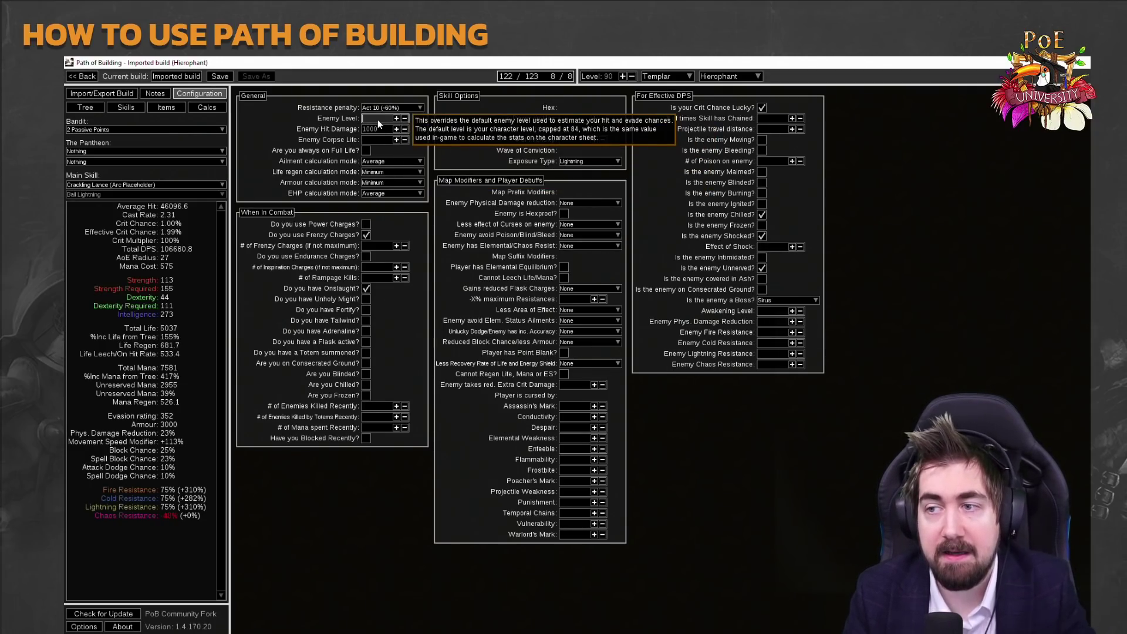
pyautogui.write('84')
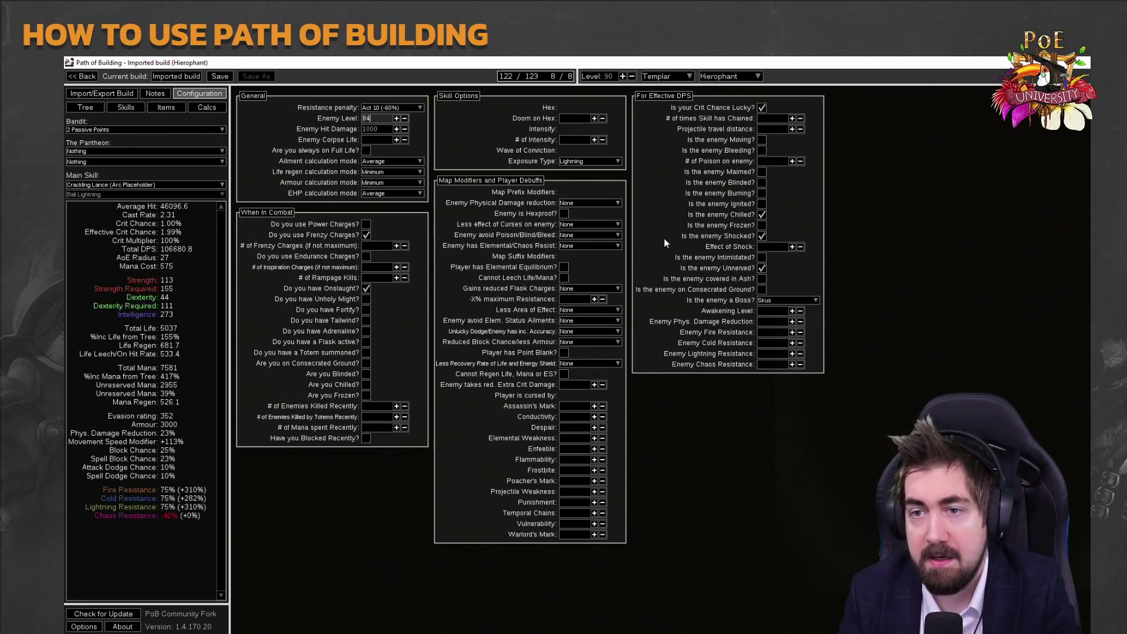
pyautogui.press('BackSpace')
pyautogui.press('BackSpace')
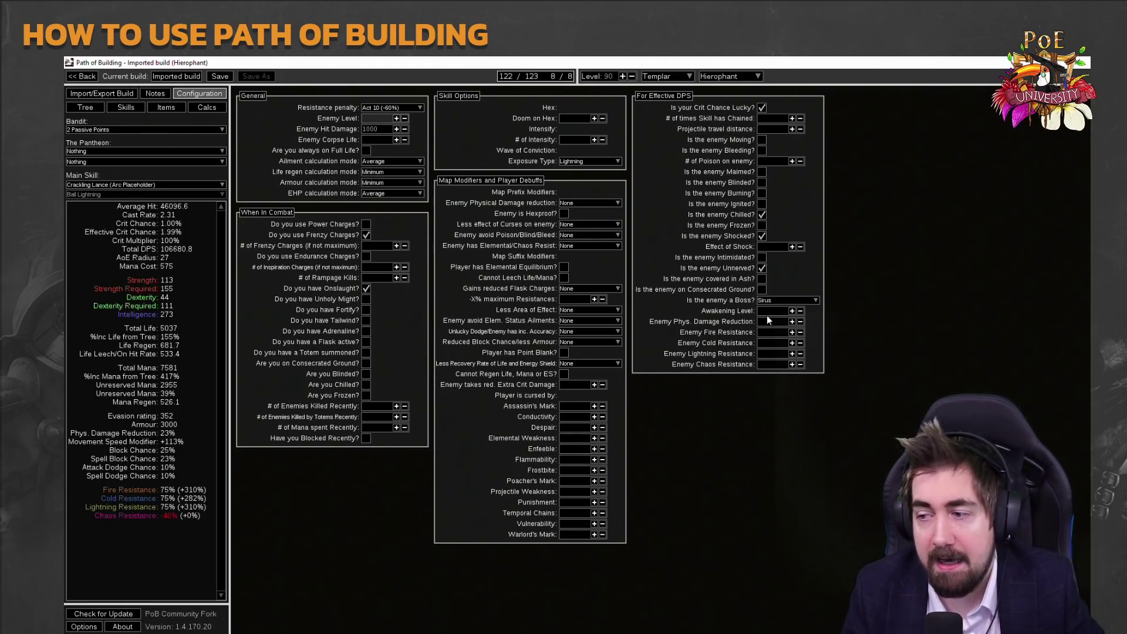
# Try effects of shock of 18 and 17 on the enemy, and empty the value again.
pyautogui.click(777, 246)
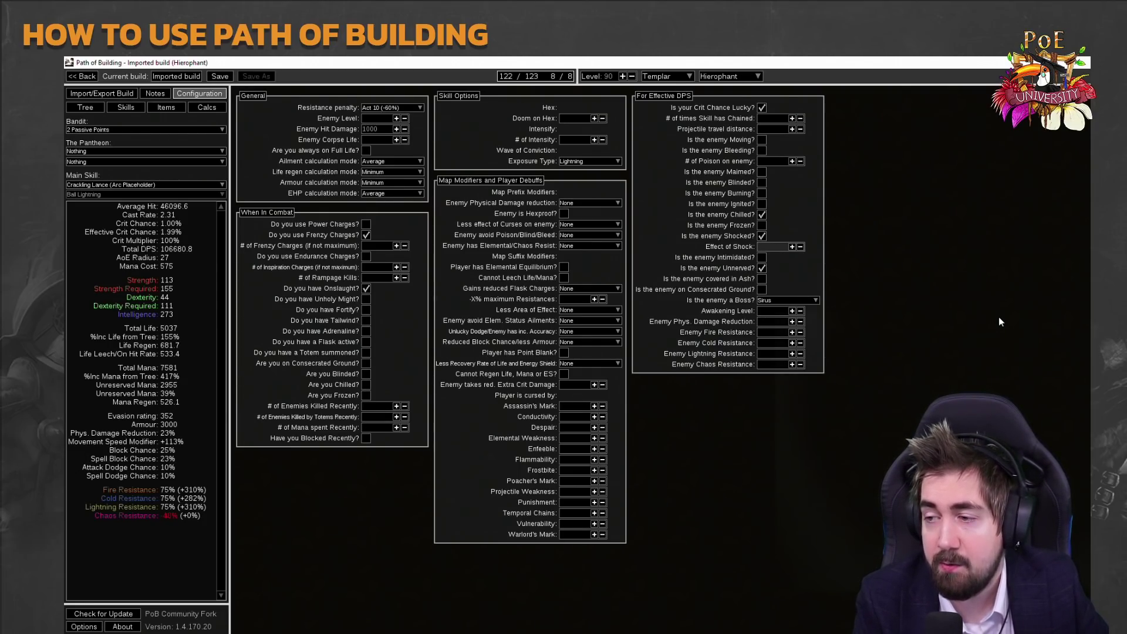
pyautogui.write('18')
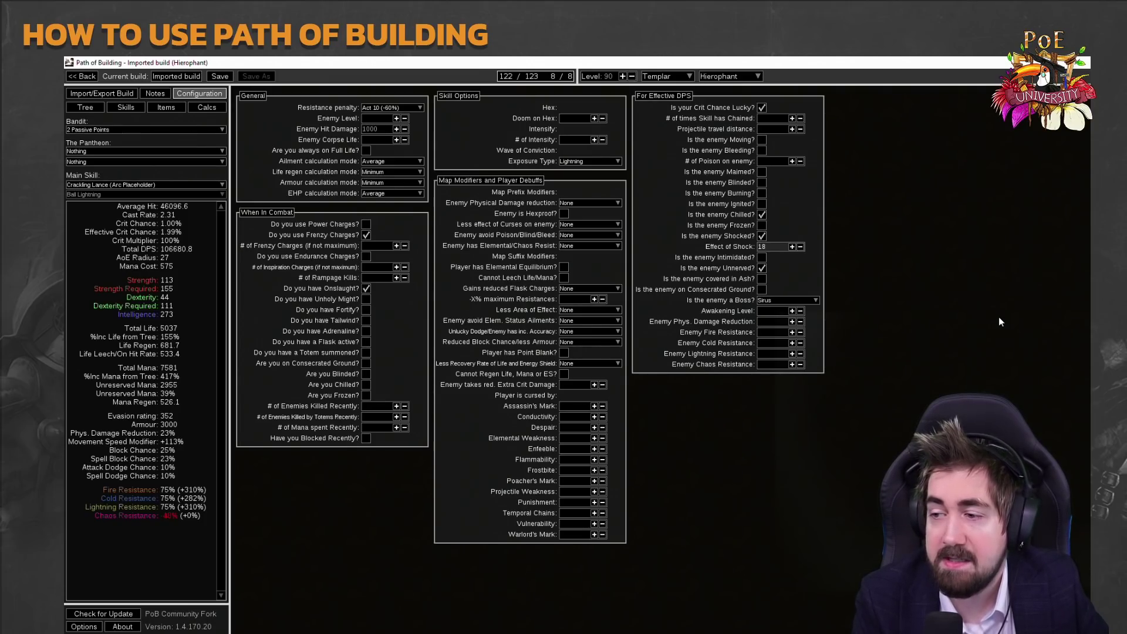
pyautogui.press('BackSpace')
pyautogui.write('7')
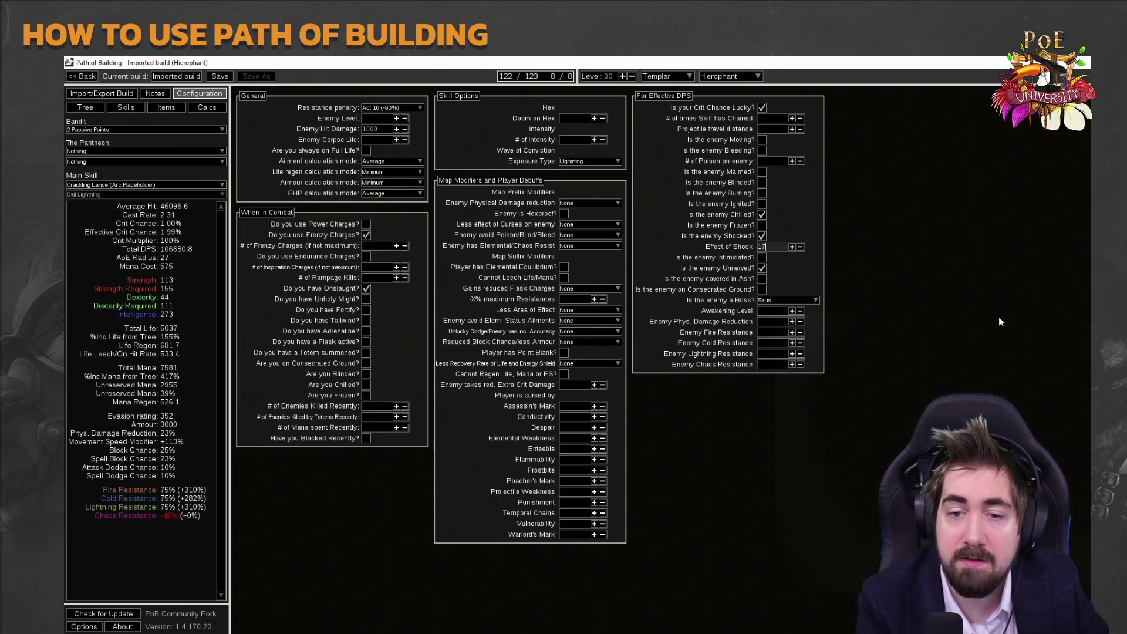
pyautogui.press('BackSpace')
pyautogui.press('BackSpace')
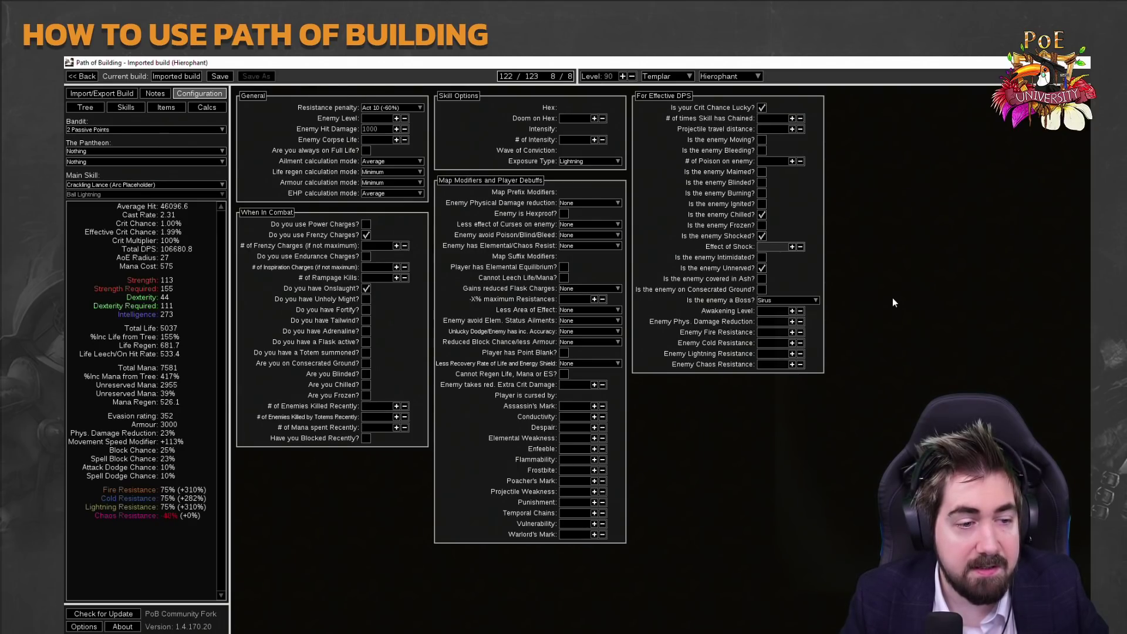
# Show the build's equipped items and compare the alternatives available for the first weapon slot without changing it.
pyautogui.click(156, 106)
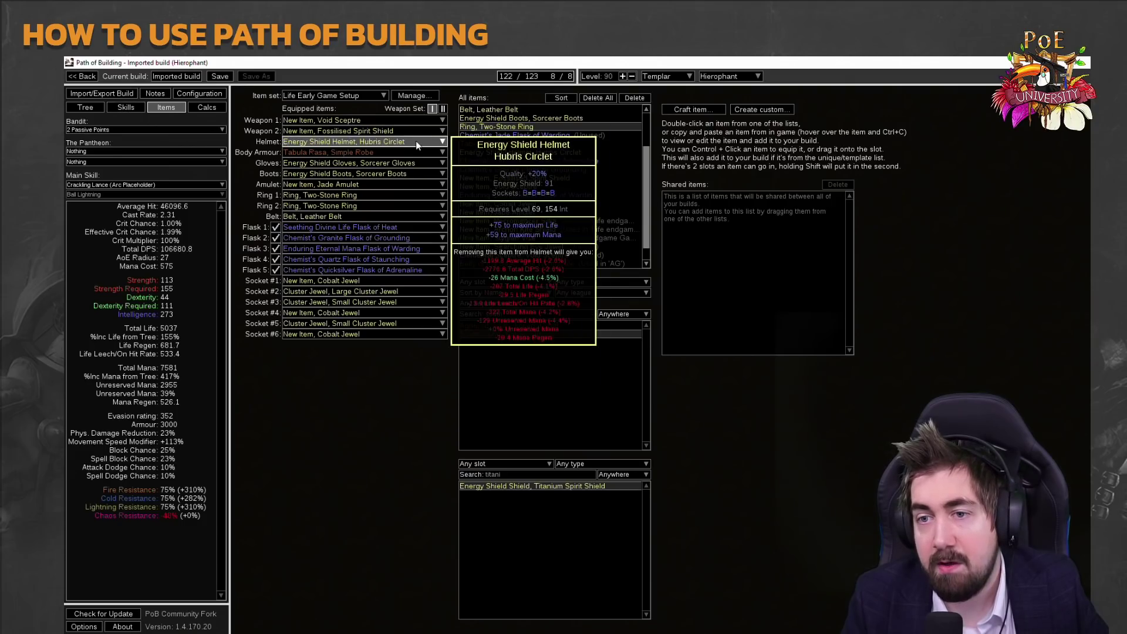
pyautogui.moveTo(389, 118)
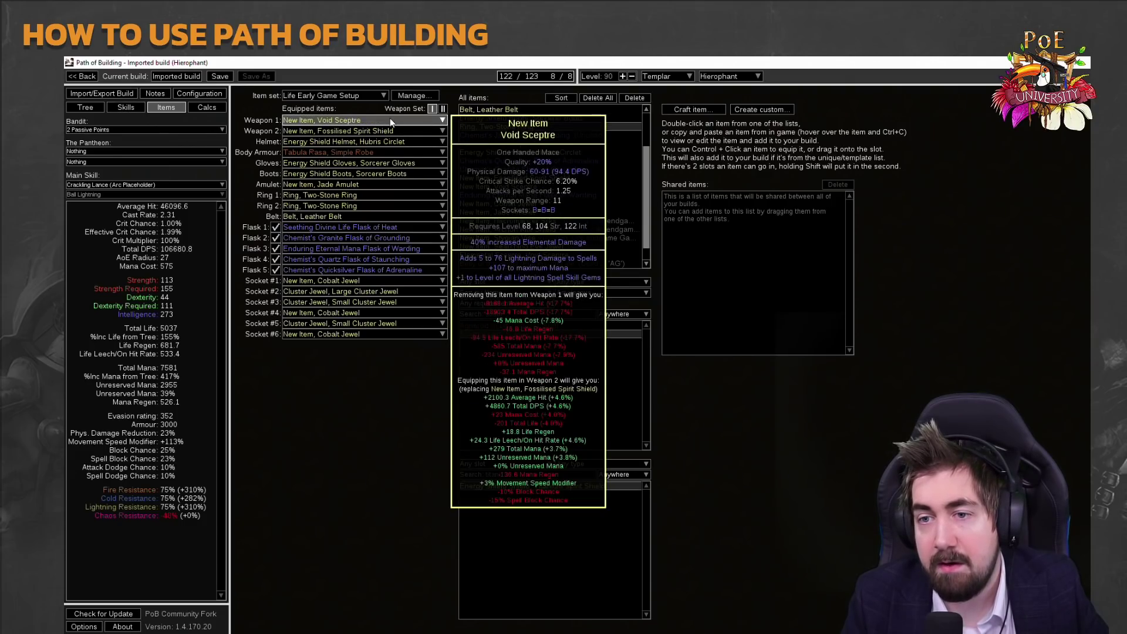
pyautogui.click(335, 121)
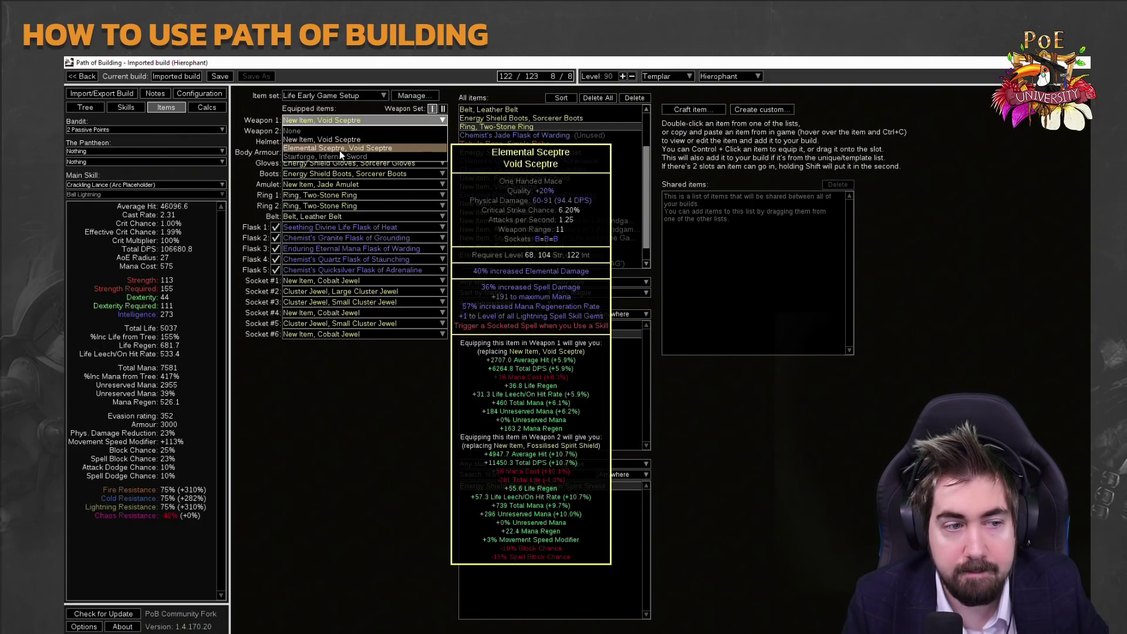
pyautogui.click(336, 436)
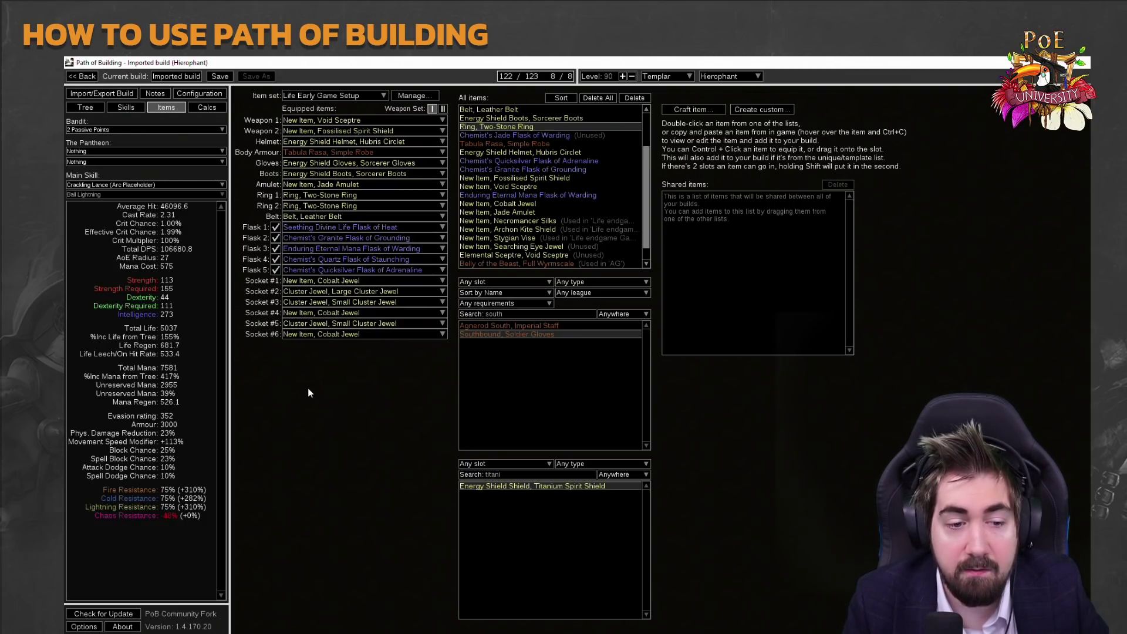
# Search the unique item database for "glorious", replacing the previous search term.
pyautogui.click(550, 315)
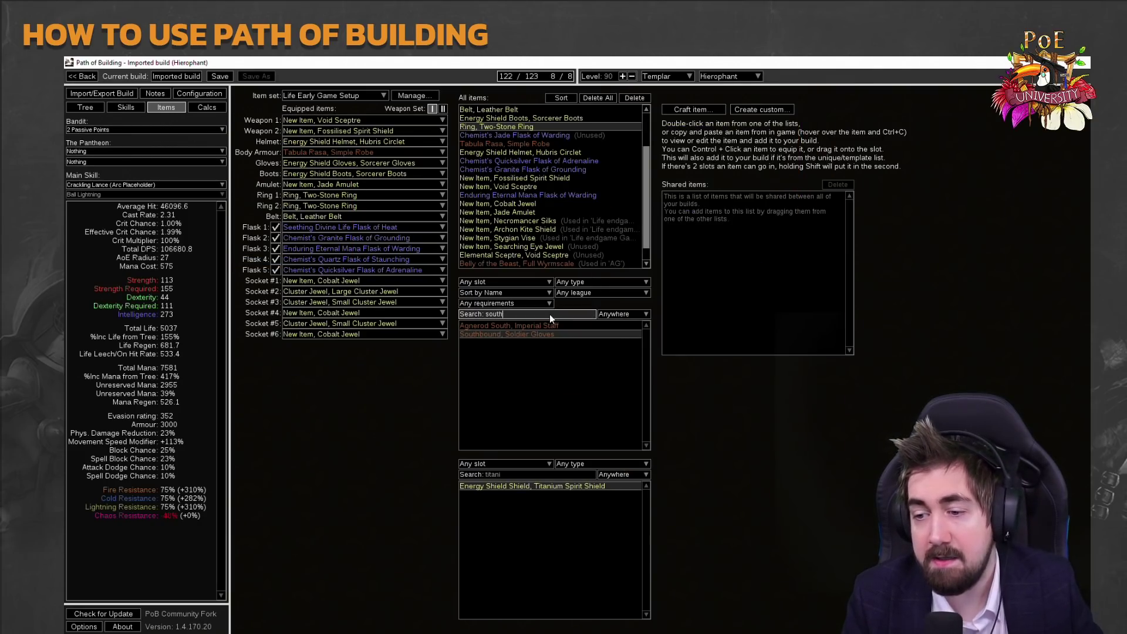
pyautogui.press('BackSpace')
pyautogui.press('BackSpace')
pyautogui.press('BackSpace')
pyautogui.press('BackSpace')
pyautogui.press('BackSpace')
pyautogui.write('glorious')
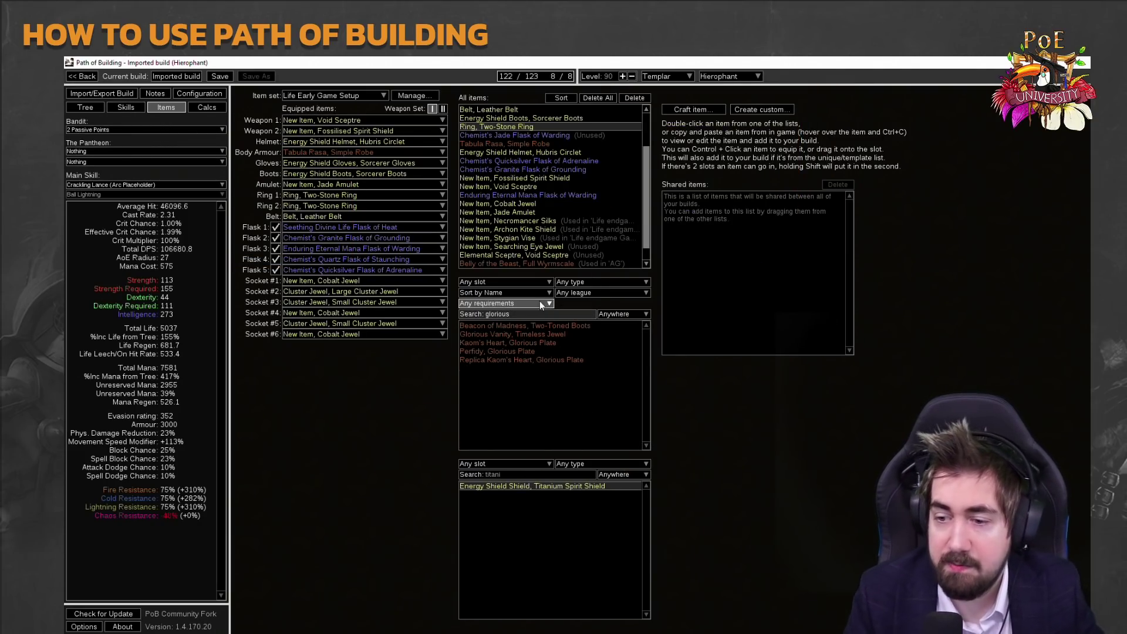
# Open the Glorious Vanity timeless jewel, set its sacrificed-blood roll to 3568 and add it to the build.
pyautogui.doubleClick(552, 333)
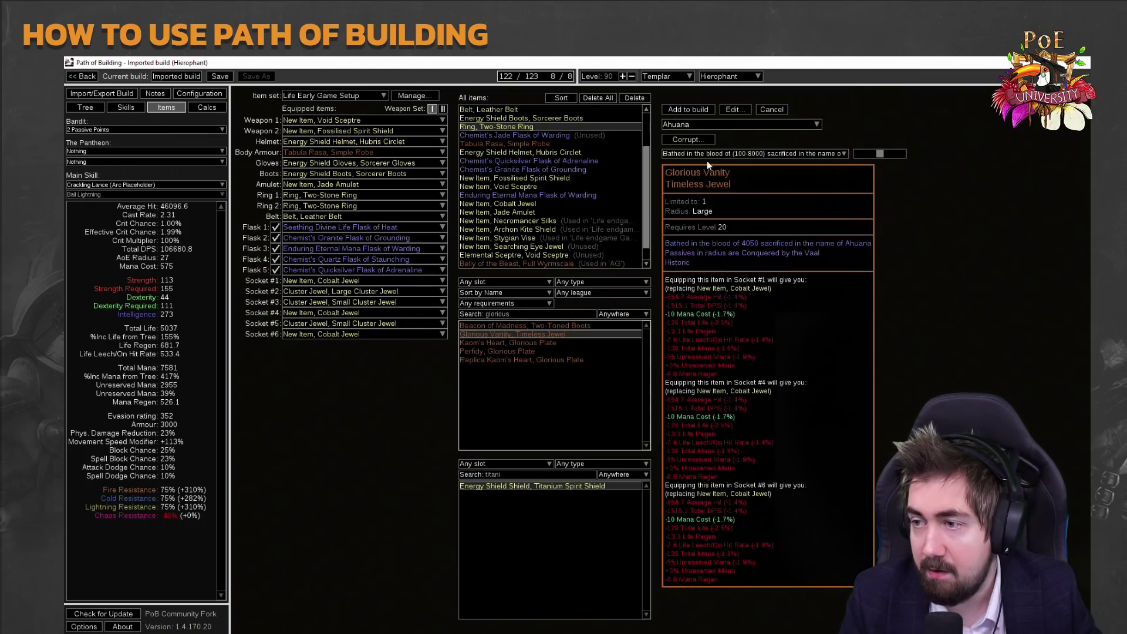
pyautogui.click(882, 154)
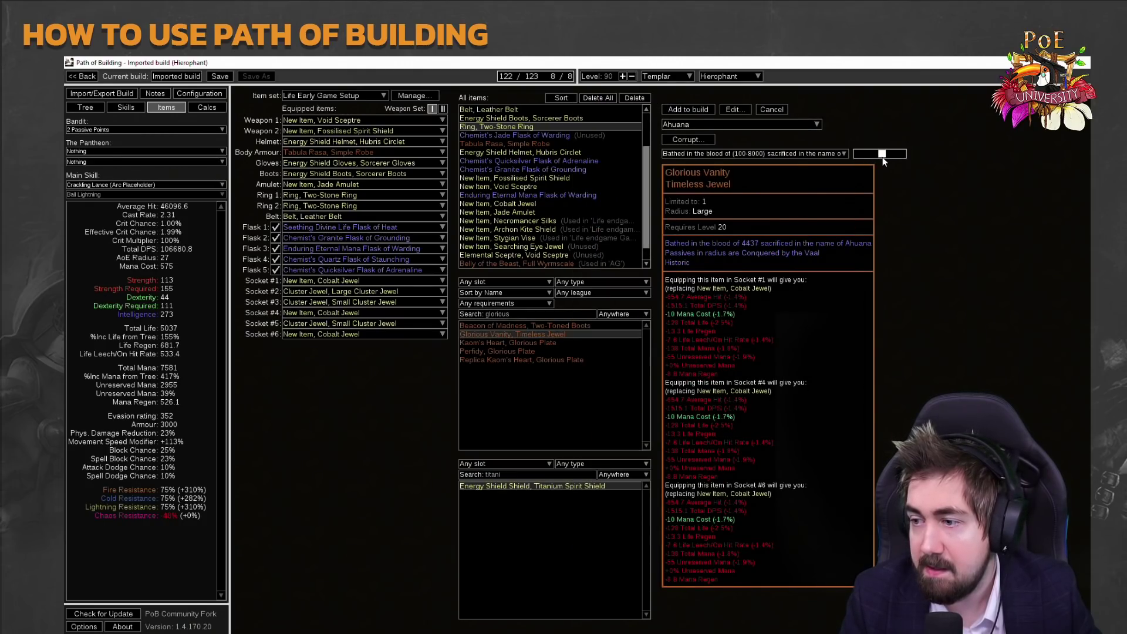
pyautogui.moveTo(882, 158); pyautogui.dragTo(874, 159)
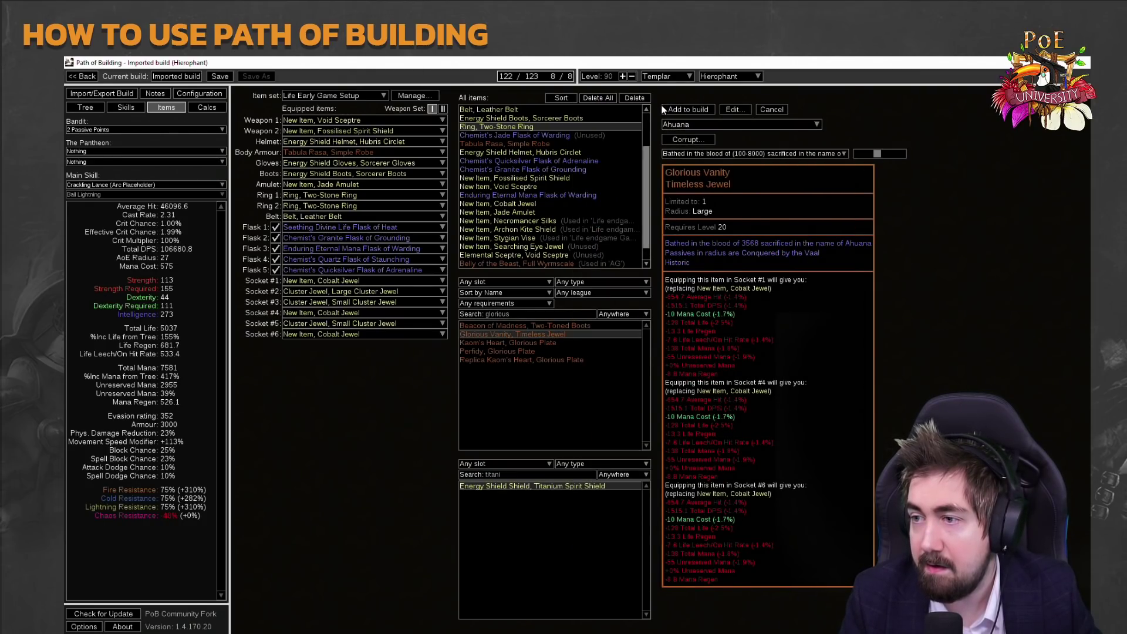
pyautogui.click(707, 109)
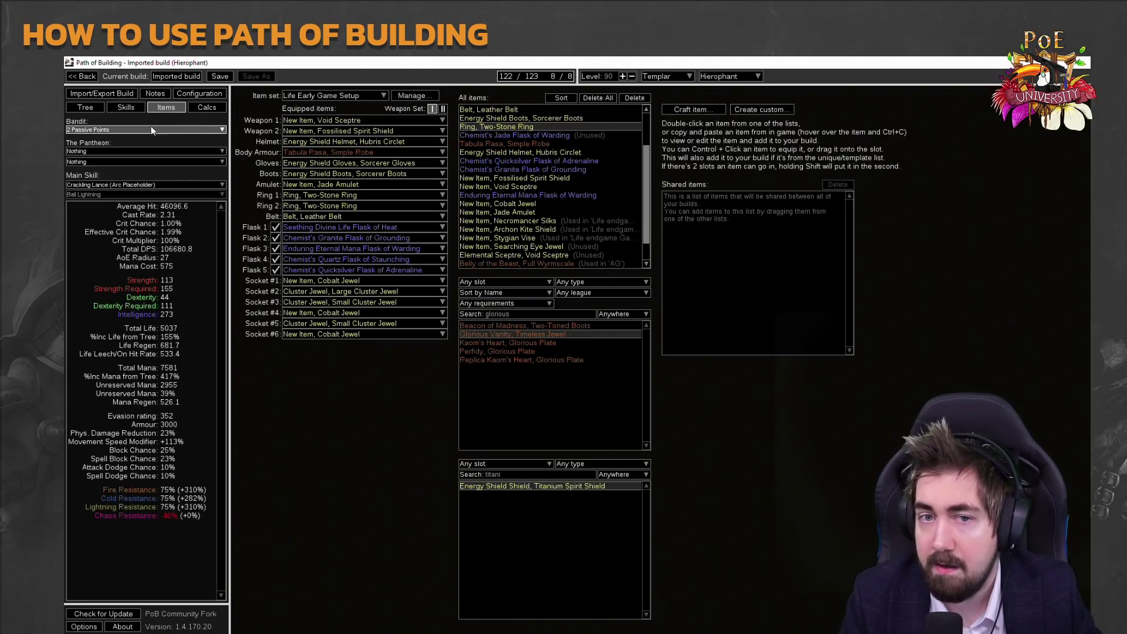
# Equip the Glorious Vanity timeless jewel in jewel socket #6.
pyautogui.click(92, 109)
pyautogui.click(580, 371)
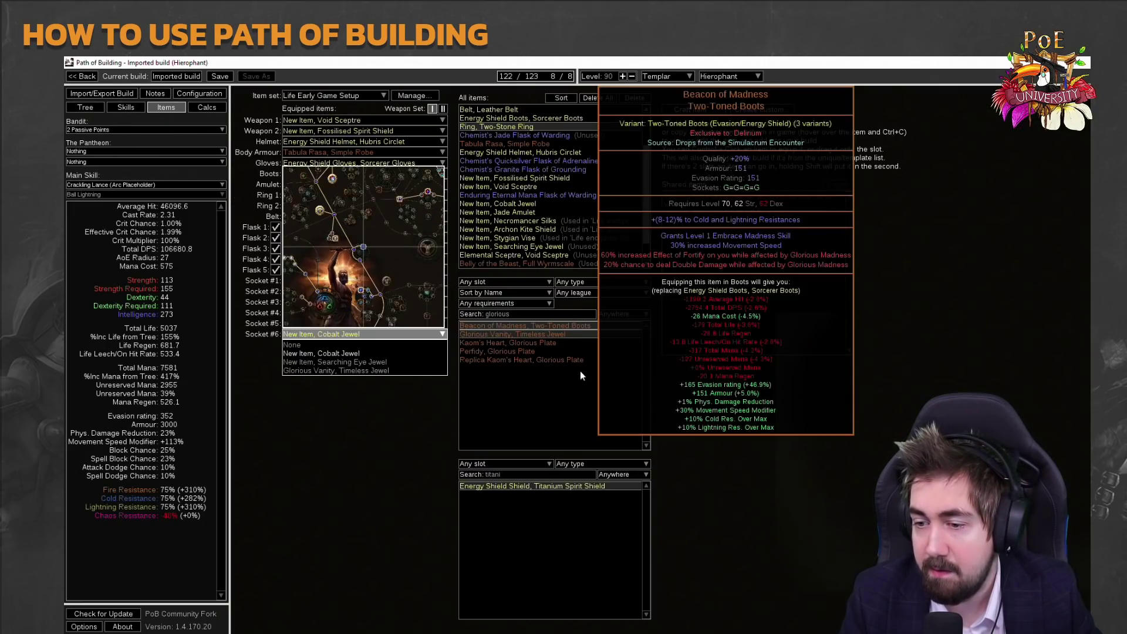
pyautogui.click(378, 370)
# Examine the passives within Glorious Vanity's radius on the tree, open the modifier replacement for one of them, and cancel it.
pyautogui.click(82, 107)
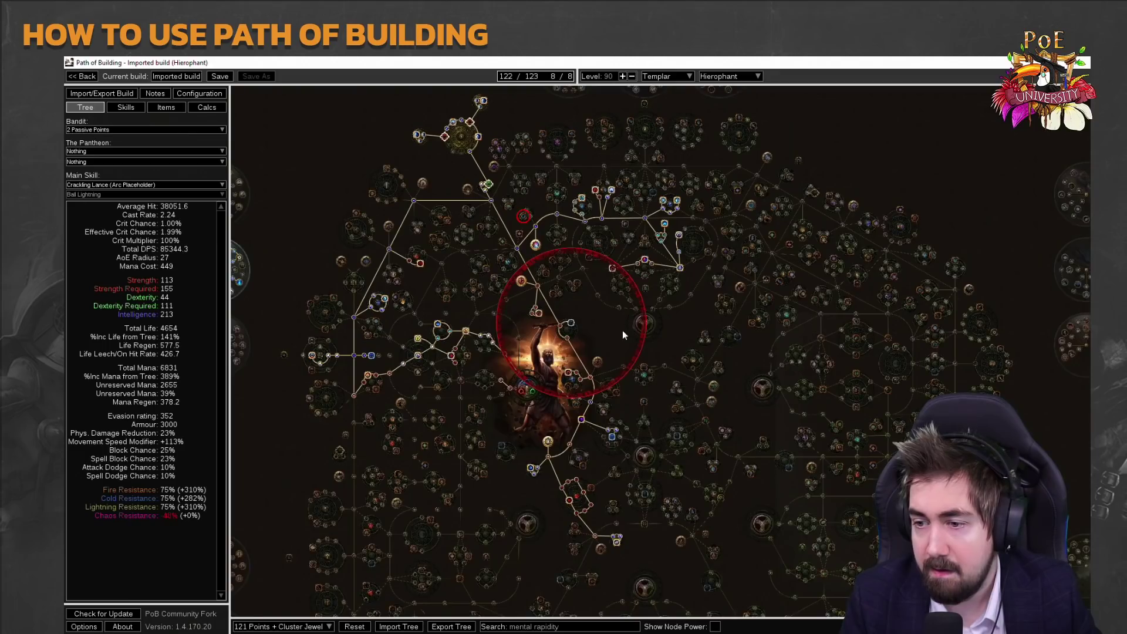
pyautogui.scroll(3, 623, 331)
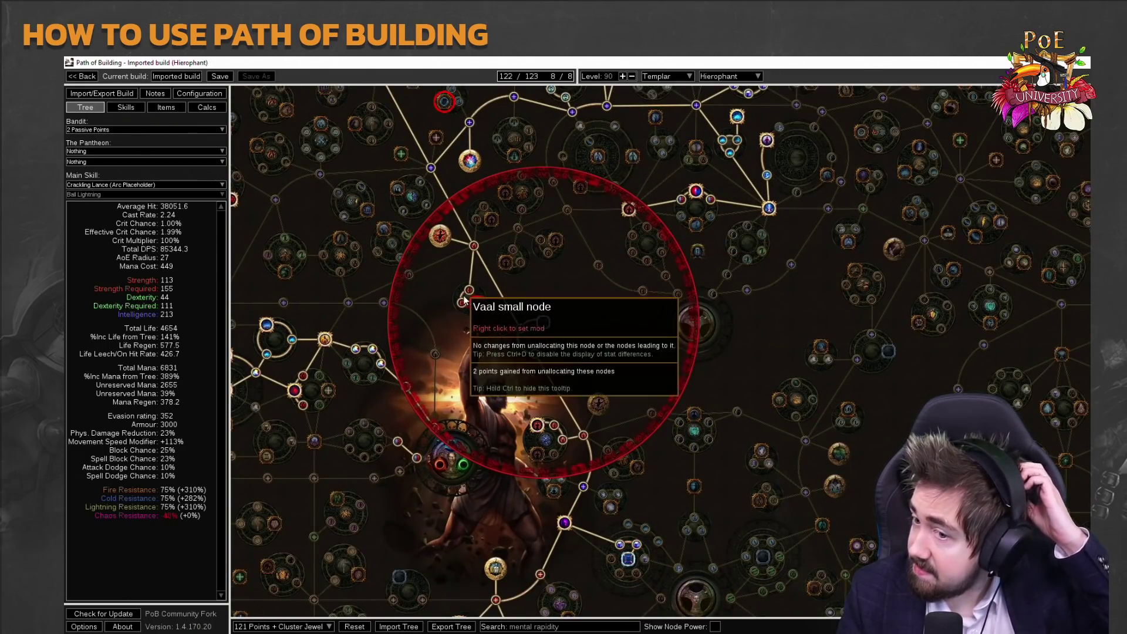
pyautogui.click(440, 235)
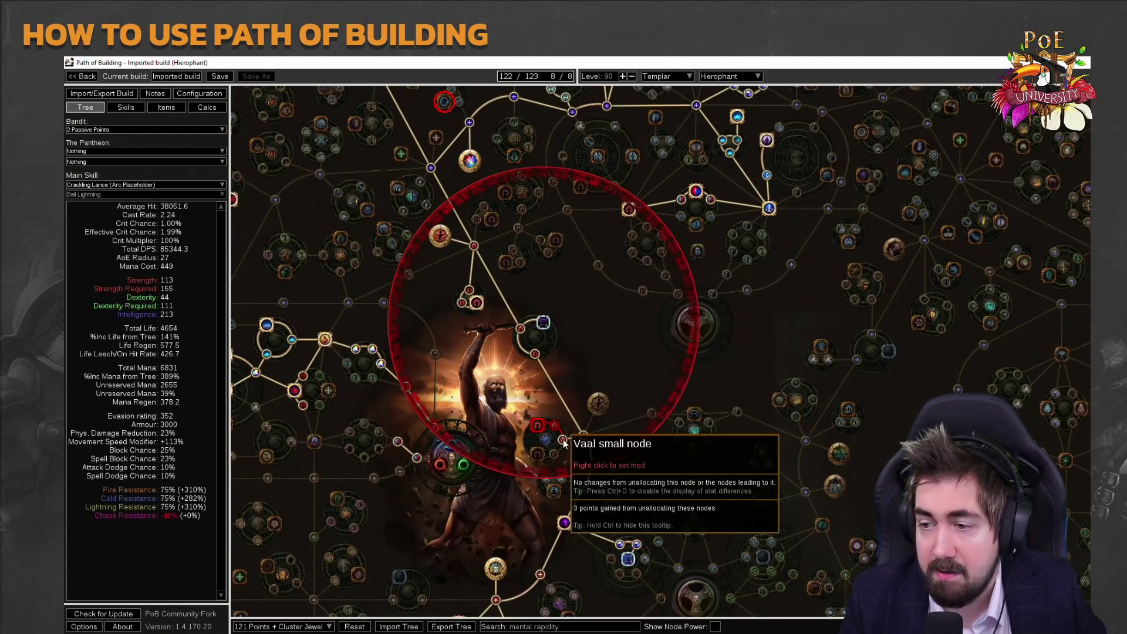
pyautogui.rightClick(583, 436)
pyautogui.click(538, 341)
pyautogui.click(537, 340)
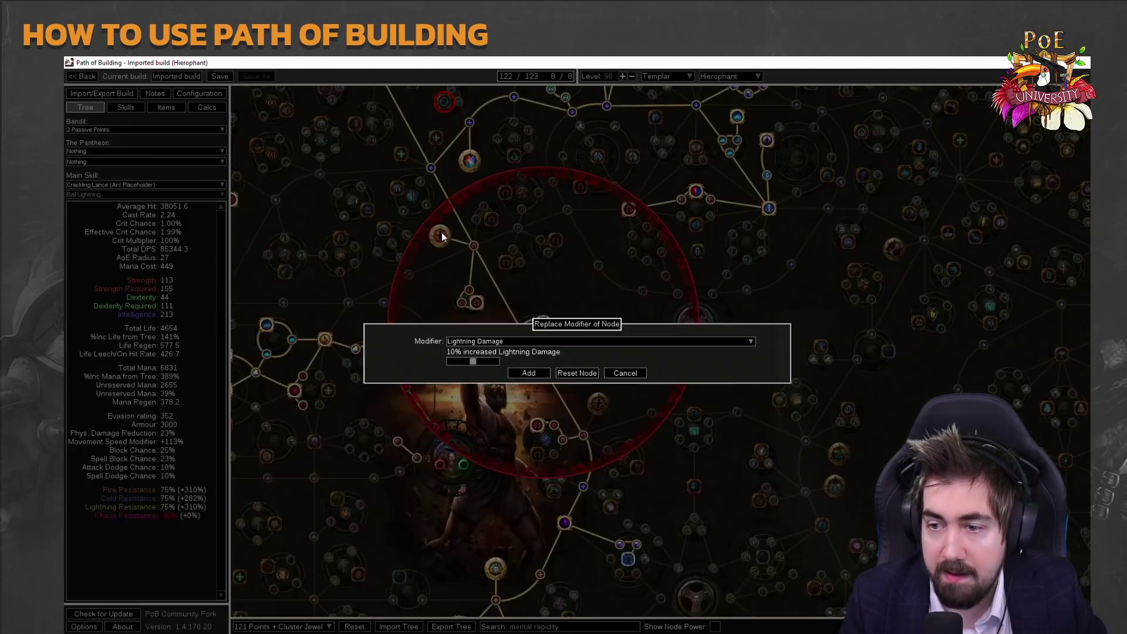
pyautogui.click(546, 340)
pyautogui.click(546, 341)
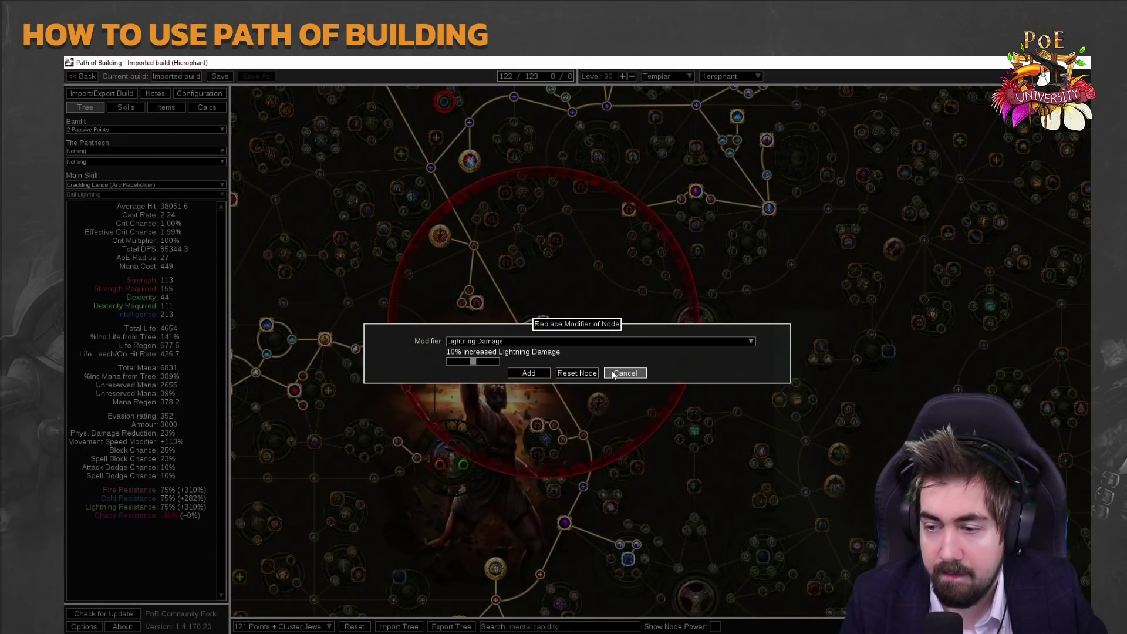
pyautogui.click(613, 372)
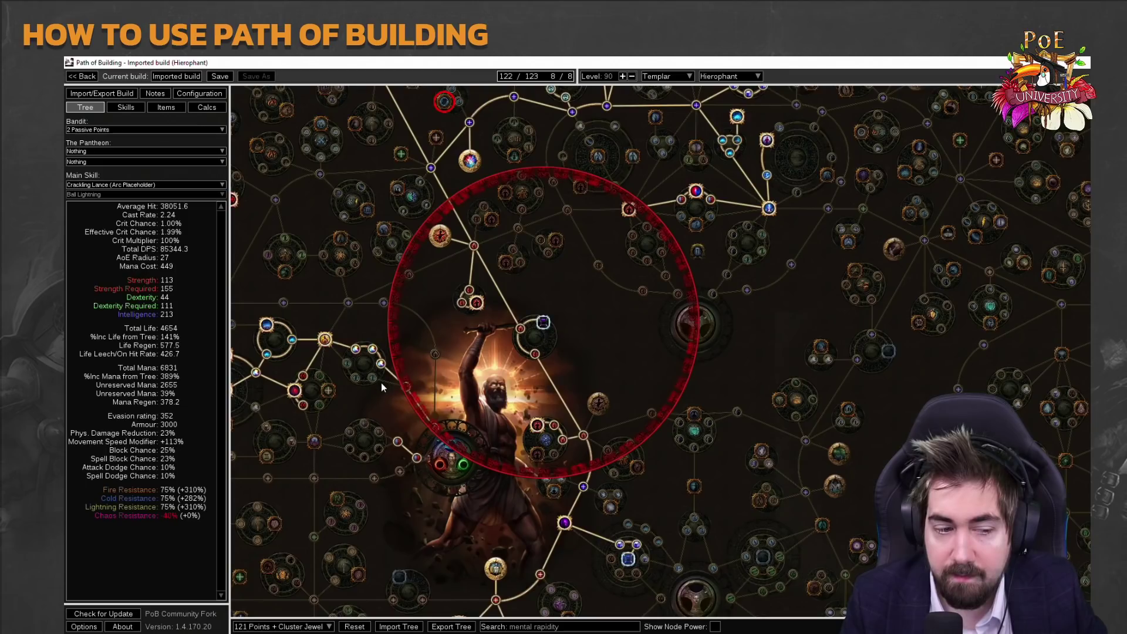
pyautogui.moveTo(442, 362); pyautogui.dragTo(443, 347)
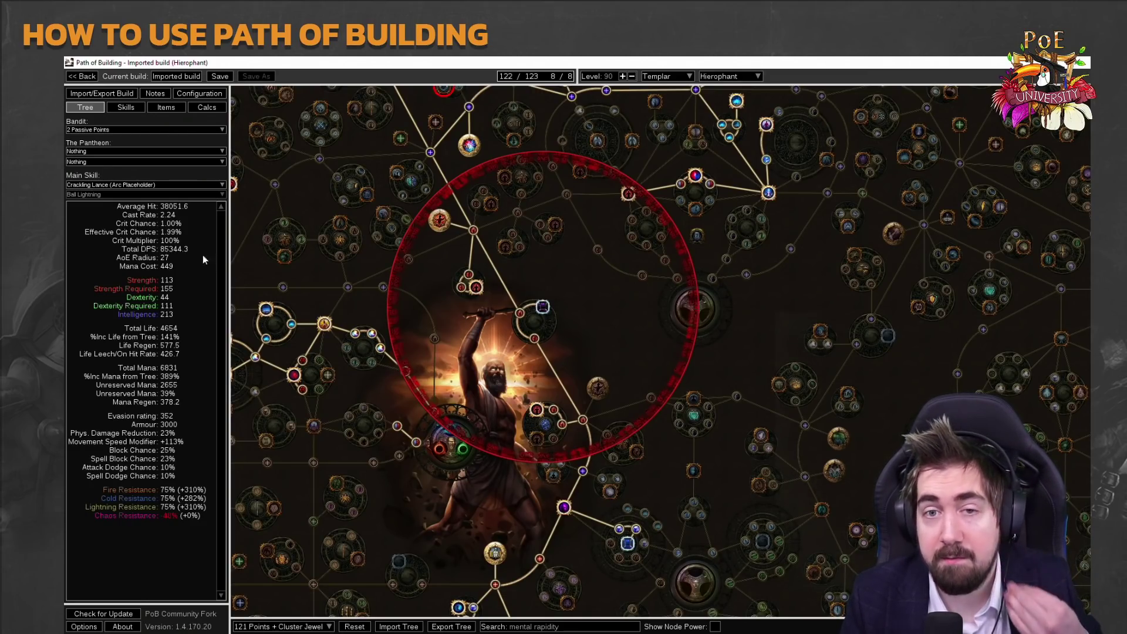
# Remove the Elemental Focus support gem from the endgame Crackling Lance (Arc Placeholder) socket group.
pyautogui.click(134, 107)
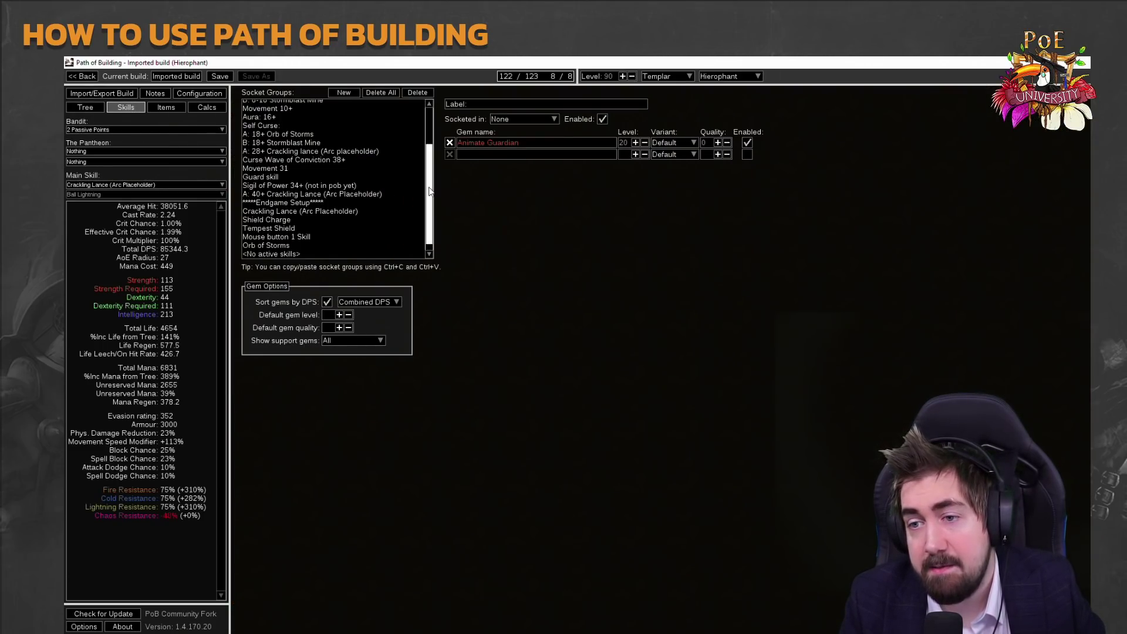
pyautogui.scroll(-1, 375, 235)
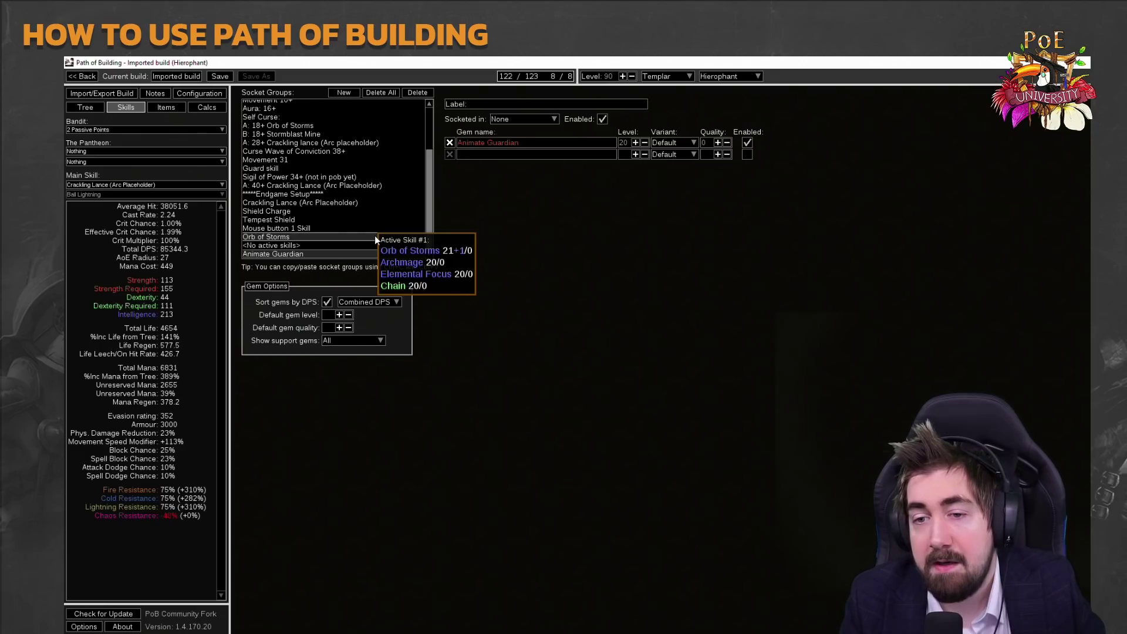
pyautogui.click(376, 202)
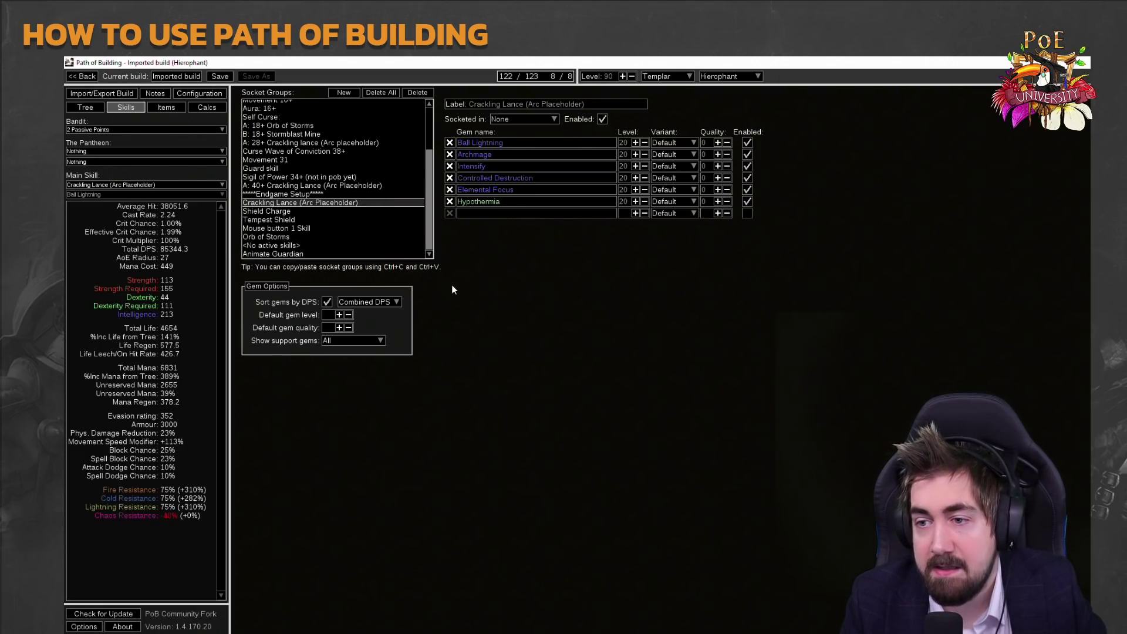
pyautogui.click(449, 190)
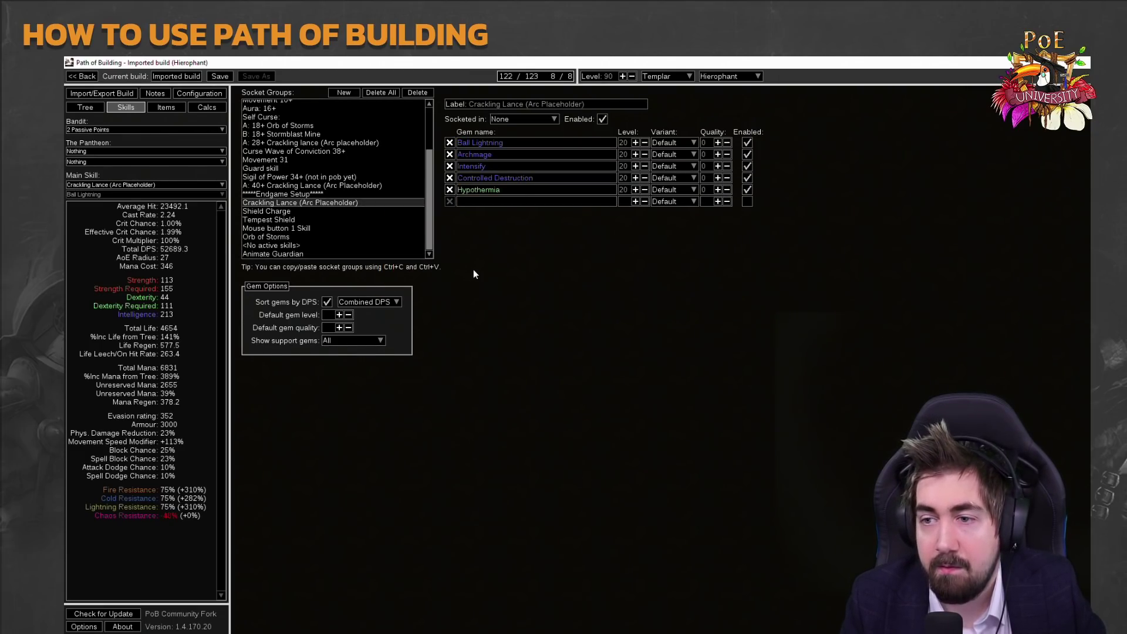
# Compare the DPS changes offered by support gems such as Spell Echo and Elemental Focus for the Crackling Lance group's empty slot.
pyautogui.click(487, 202)
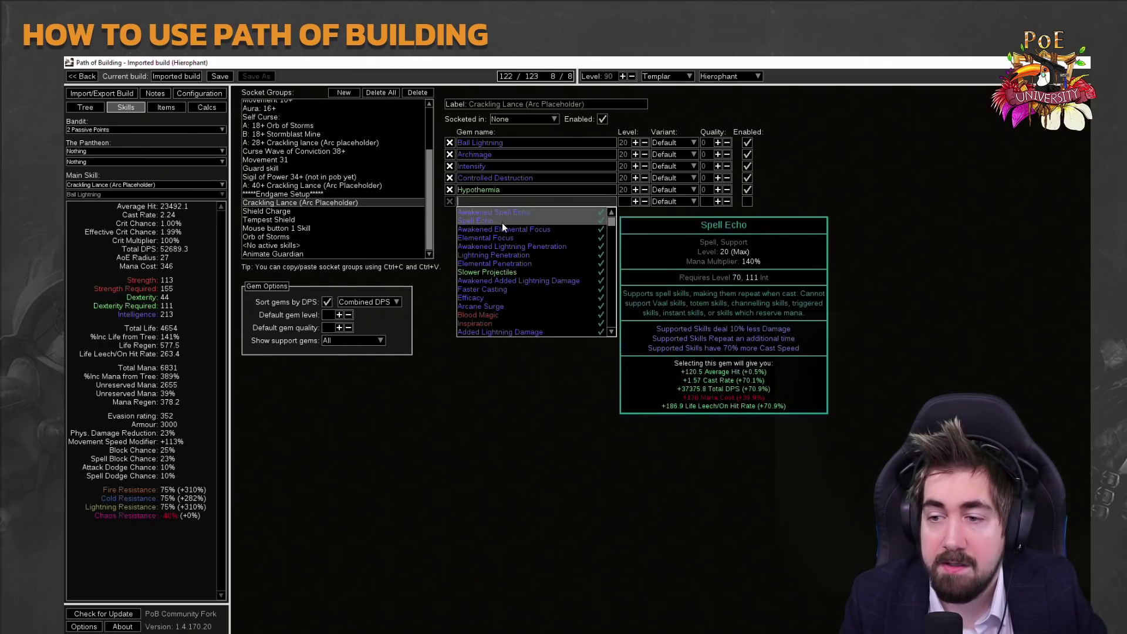
pyautogui.moveTo(541, 236)
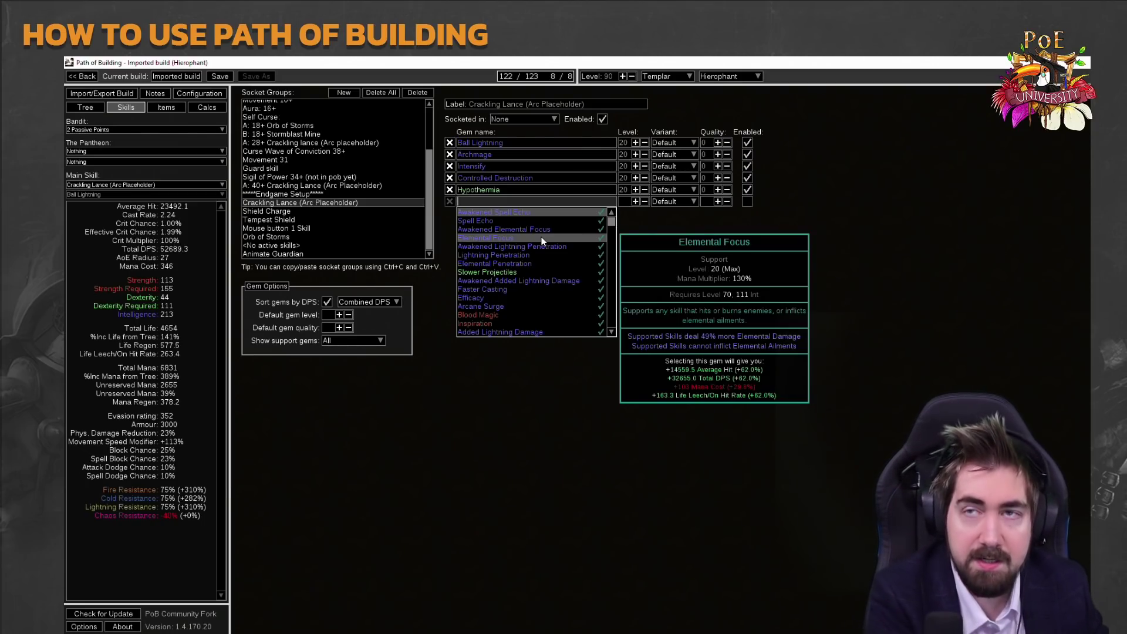
# Switch to Paint and dot scattered black points across the blank canvas with a thicker brush.
pyautogui.press('super+1')
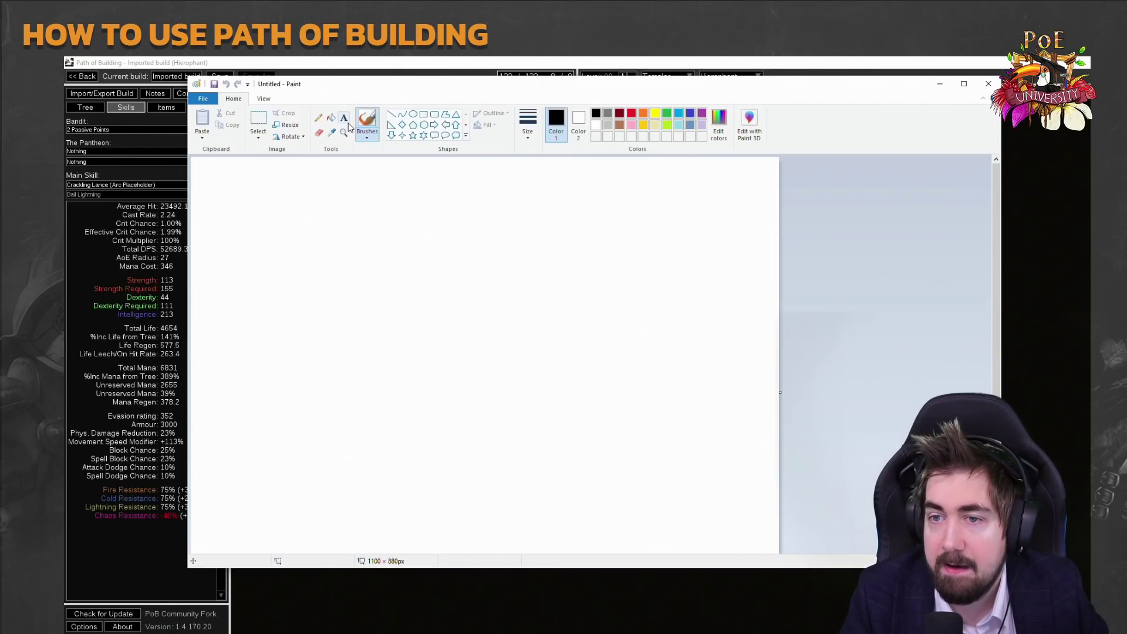
pyautogui.click(367, 135)
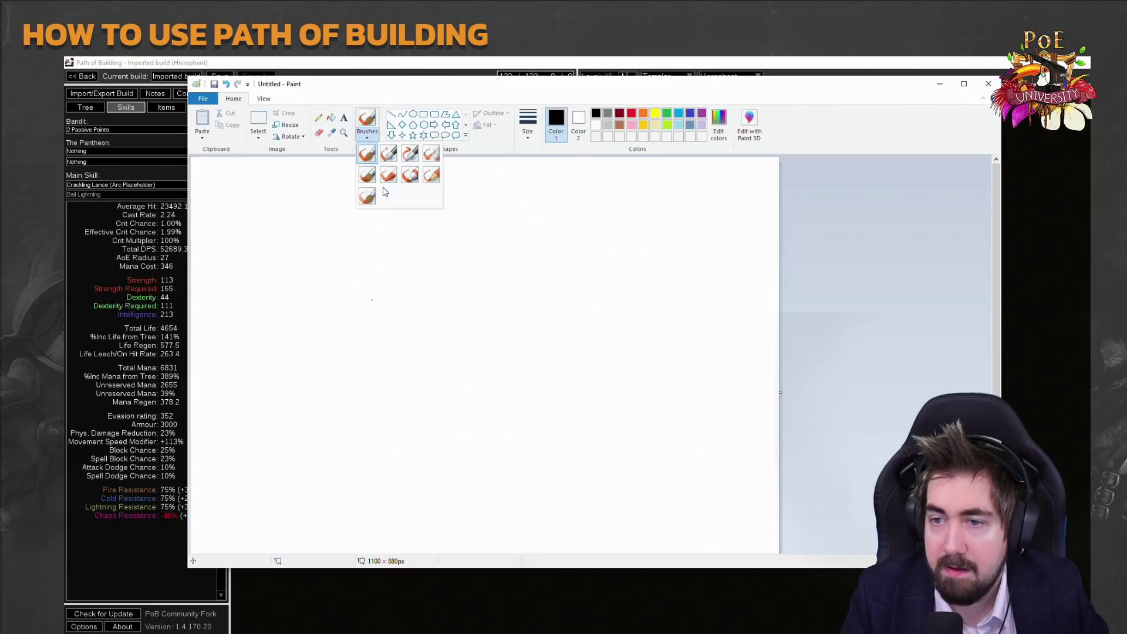
pyautogui.click(367, 155)
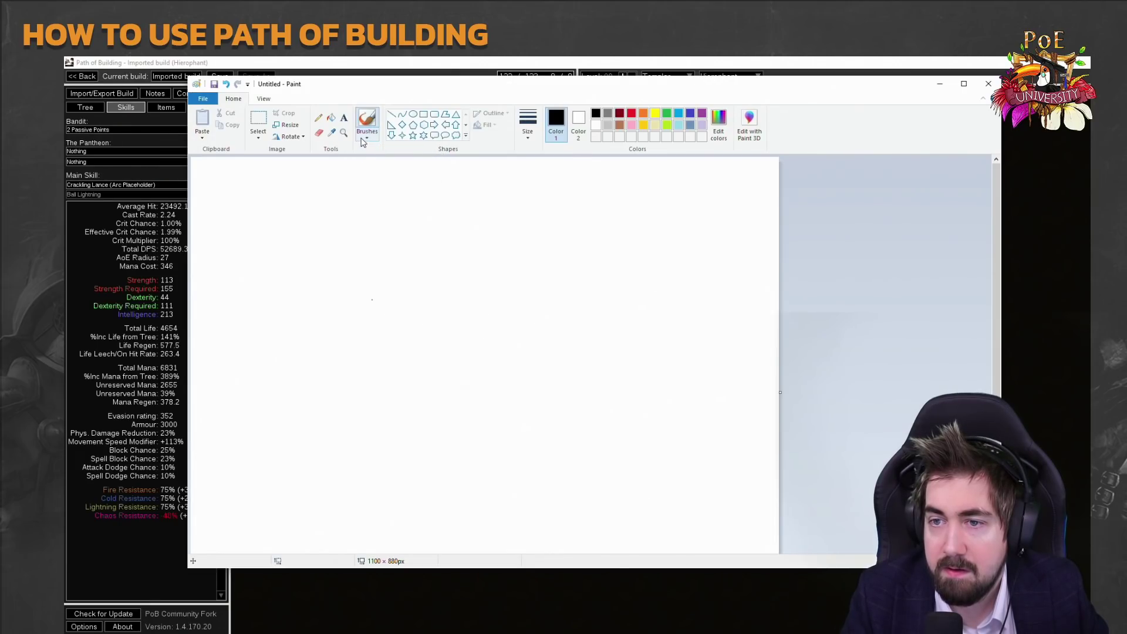
pyautogui.click(361, 136)
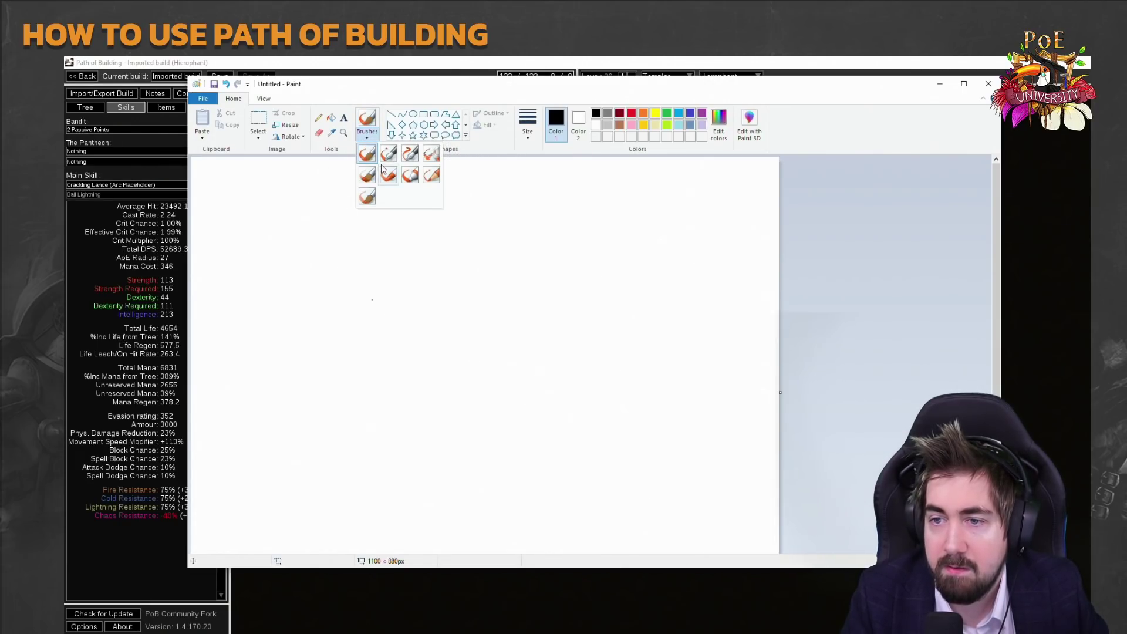
pyautogui.click(528, 124)
pyautogui.click(552, 218)
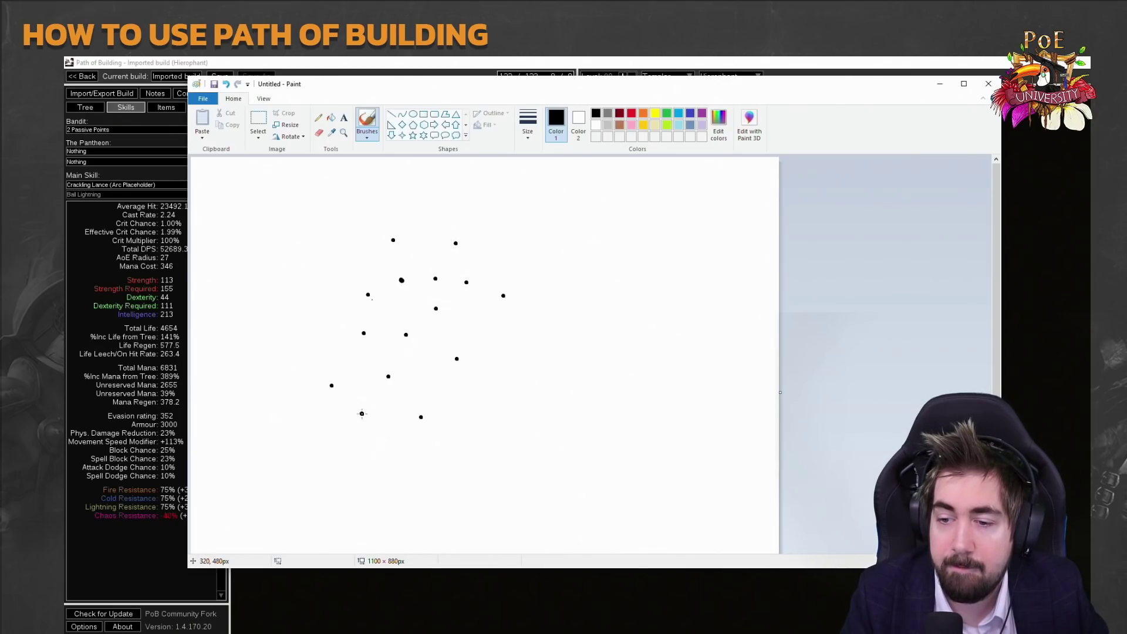
pyautogui.click(434, 371)
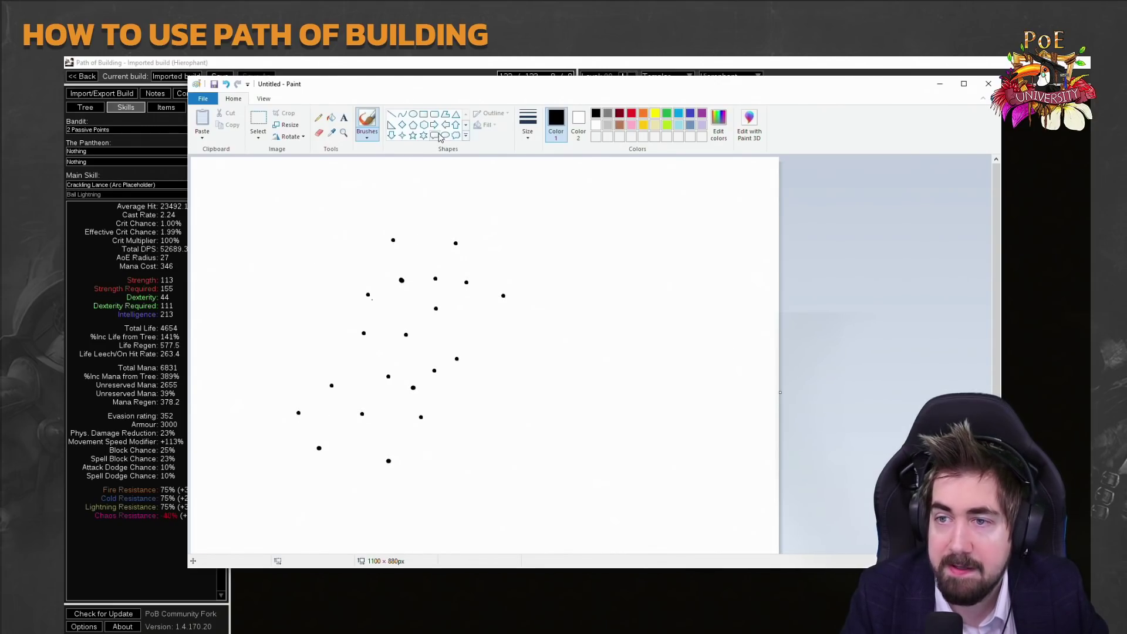
# Draw four large overlapping red circle outlines over the upper group of black dots.
pyautogui.click(413, 114)
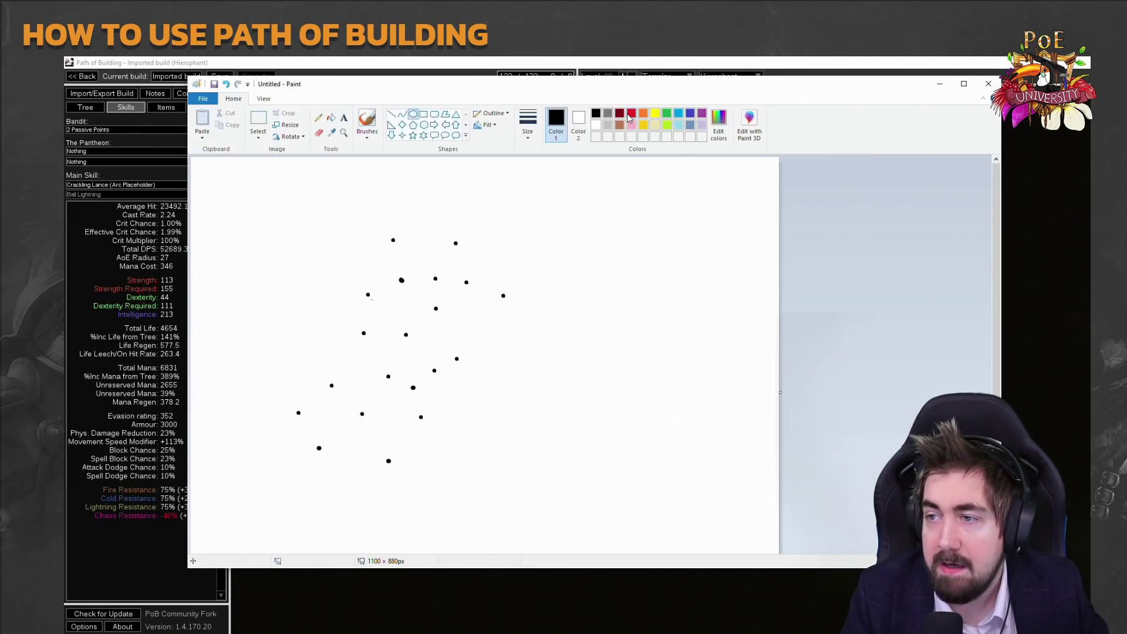
pyautogui.click(630, 113)
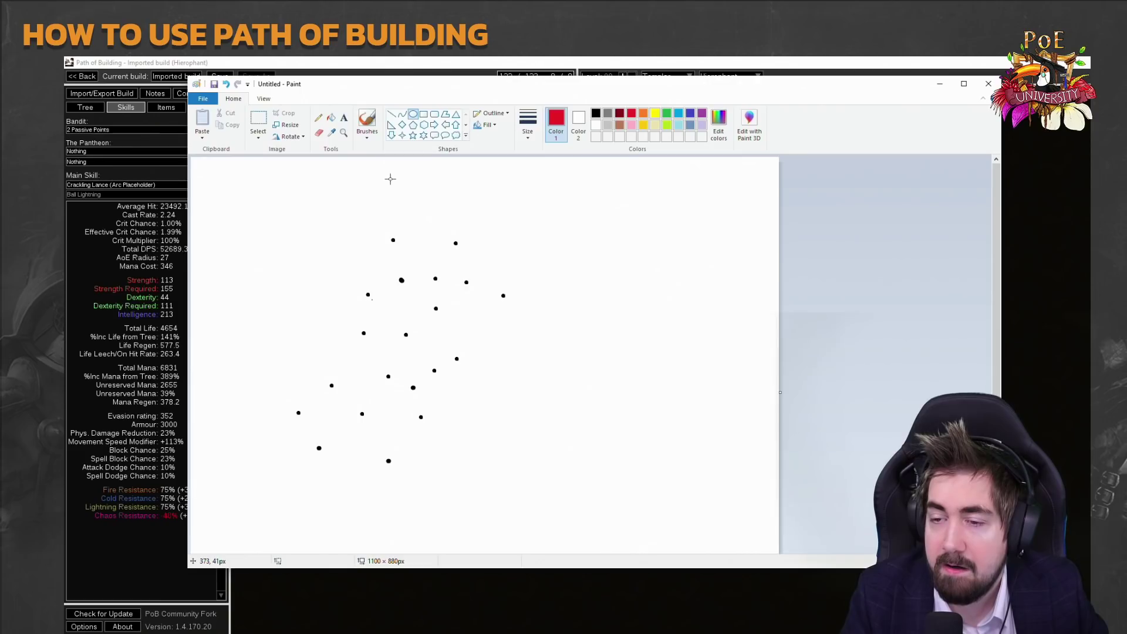
pyautogui.moveTo(389, 178); pyautogui.dragTo(525, 315)
pyautogui.moveTo(445, 243); pyautogui.dragTo(593, 377)
pyautogui.click(267, 276)
pyautogui.moveTo(373, 235); pyautogui.dragTo(509, 352)
pyautogui.click(478, 197)
pyautogui.moveTo(424, 230); pyautogui.dragTo(561, 356)
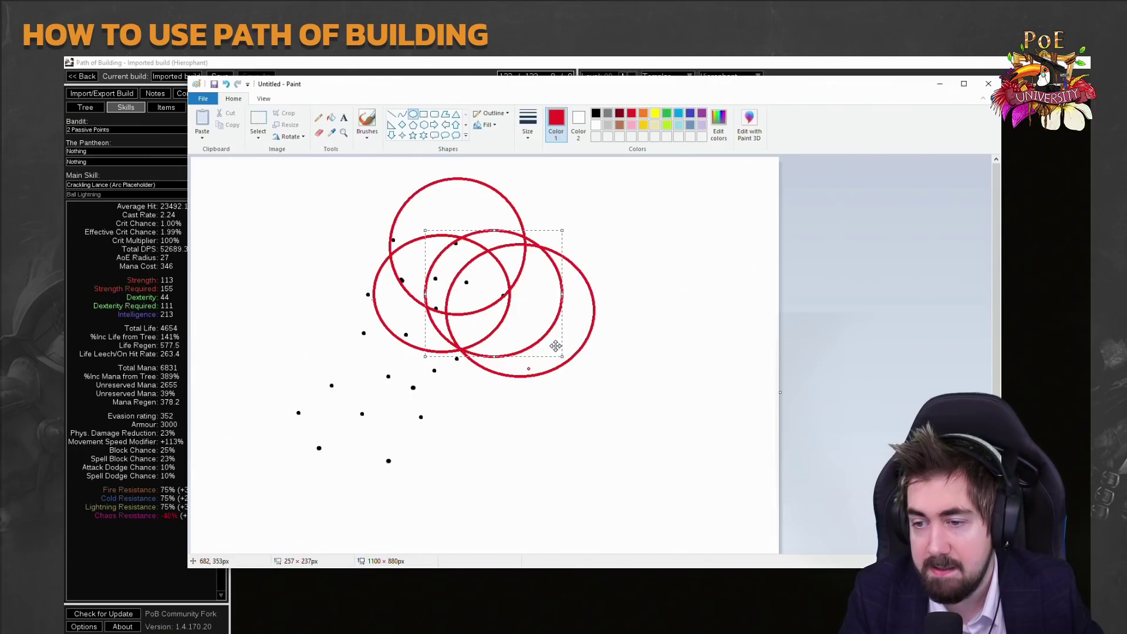
# Move the last red circle slightly up and left, and add three more large red circles overlapping the others.
pyautogui.moveTo(512, 286); pyautogui.dragTo(491, 290)
pyautogui.rightClick(477, 263)
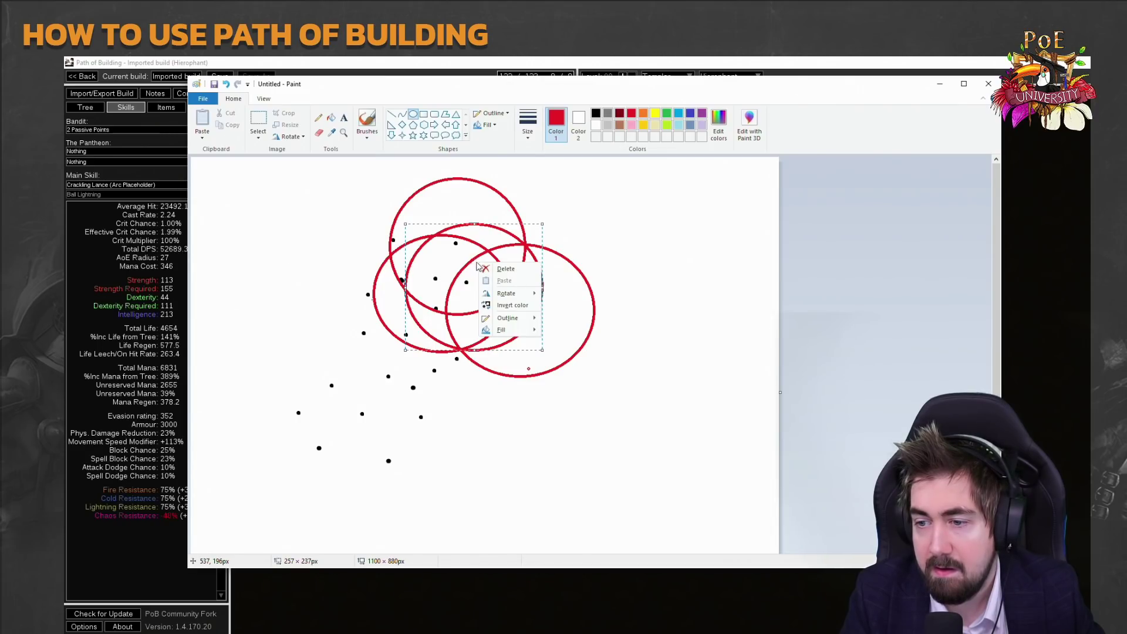
pyautogui.click(436, 259)
pyautogui.press('Escape')
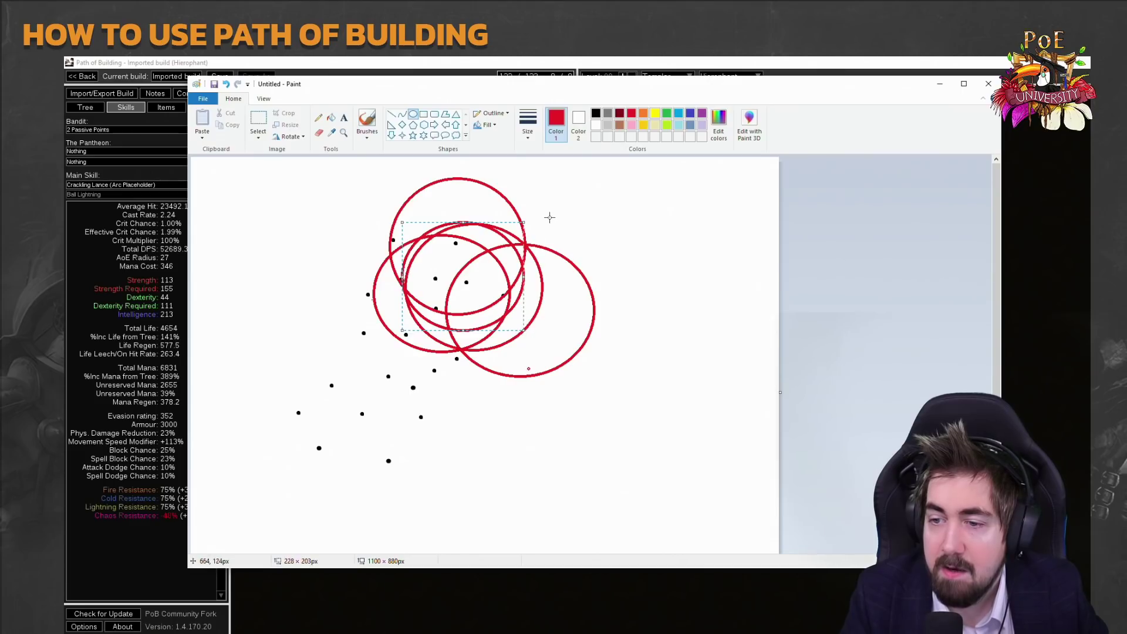
pyautogui.moveTo(412, 178); pyautogui.dragTo(506, 286)
pyautogui.hotkey('ctrl', 'z')
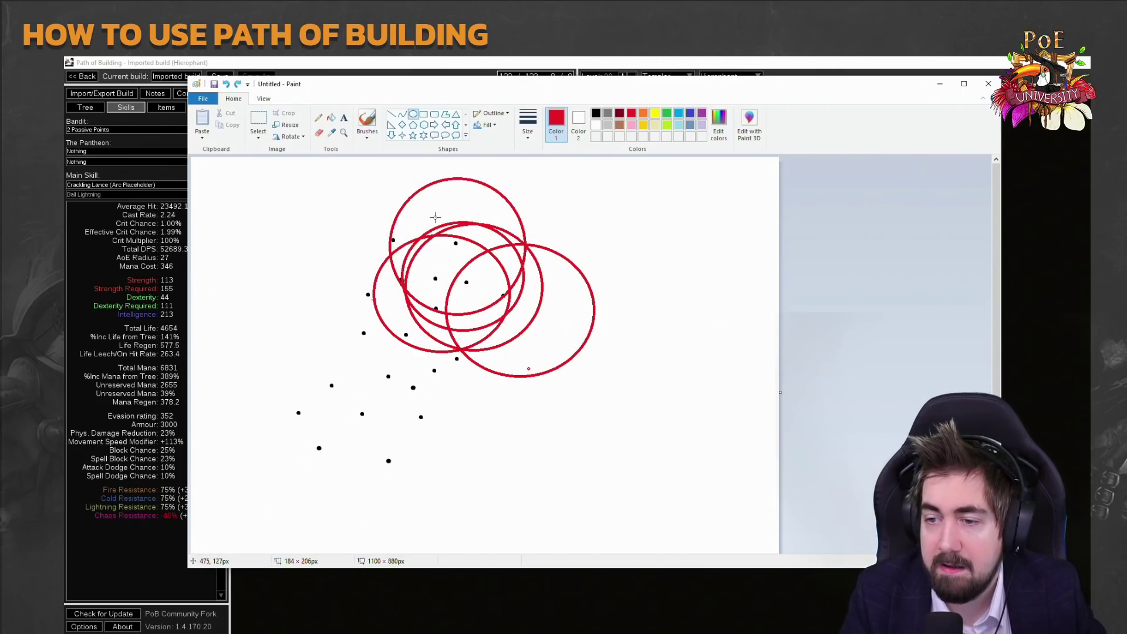
pyautogui.moveTo(372, 172)
pyautogui.mouseDown()
pyautogui.moveTo(514, 254)
pyautogui.moveTo(521, 294)
pyautogui.mouseUp()
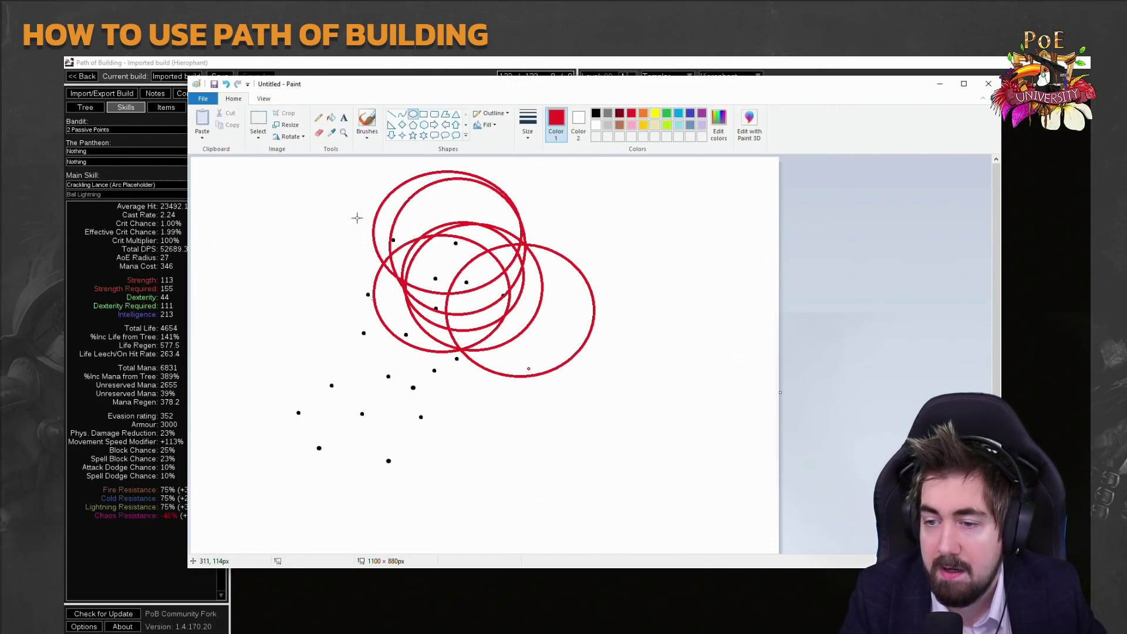
pyautogui.moveTo(356, 237)
pyautogui.mouseDown()
pyautogui.moveTo(543, 389)
pyautogui.moveTo(520, 375)
pyautogui.mouseUp()
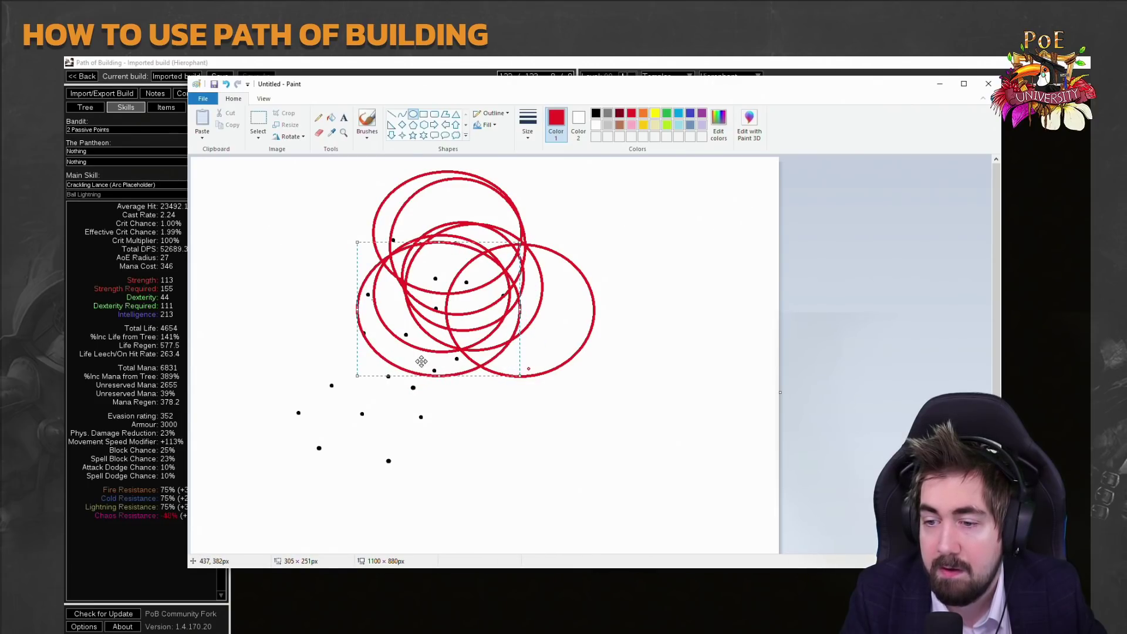
pyautogui.moveTo(278, 250); pyautogui.dragTo(470, 357)
pyautogui.click(631, 126)
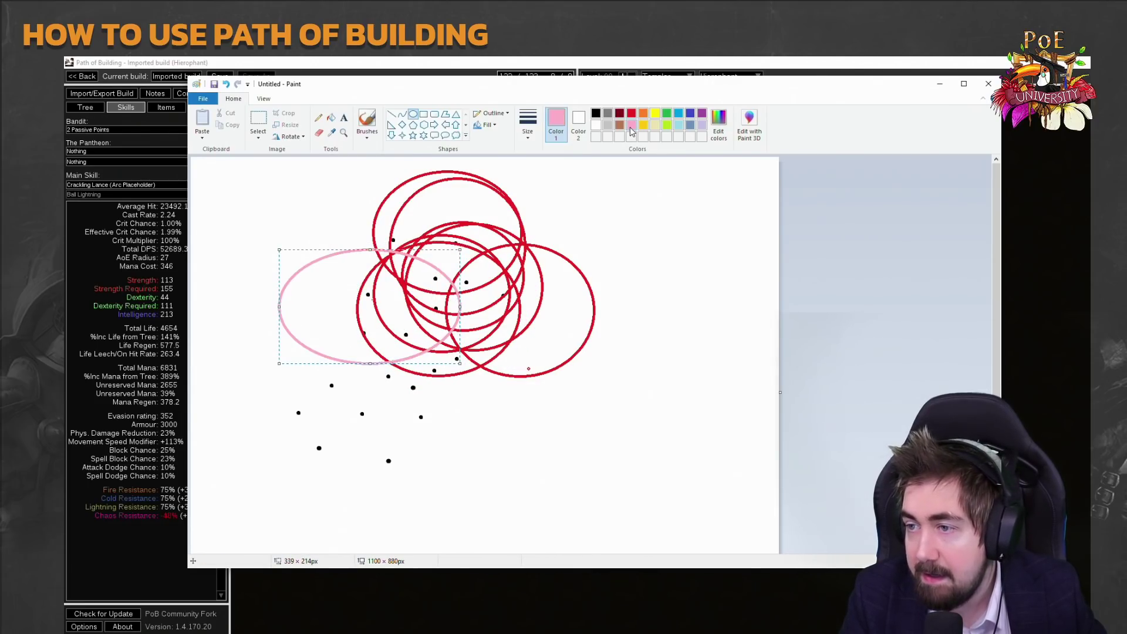
pyautogui.click(478, 303)
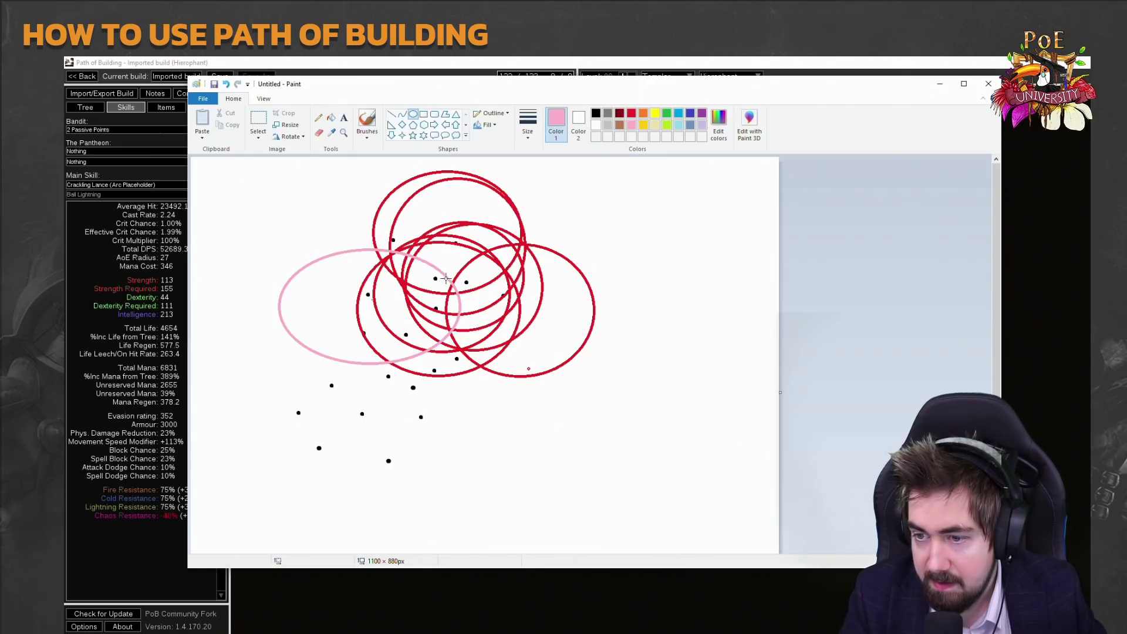
pyautogui.hotkey('ctrl', 'z')
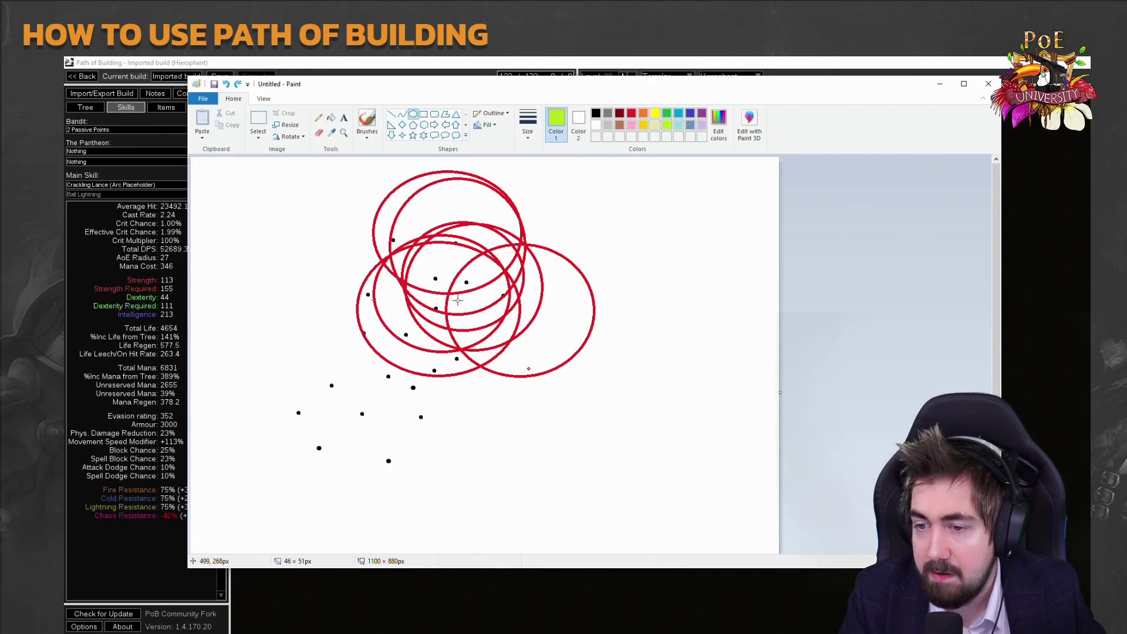
# Draw a lime circle about 64 × 67 px inside the red overlap and eight medium-sized indigo circles around the surrounding dots.
pyautogui.moveTo(440, 271); pyautogui.dragTo(486, 315)
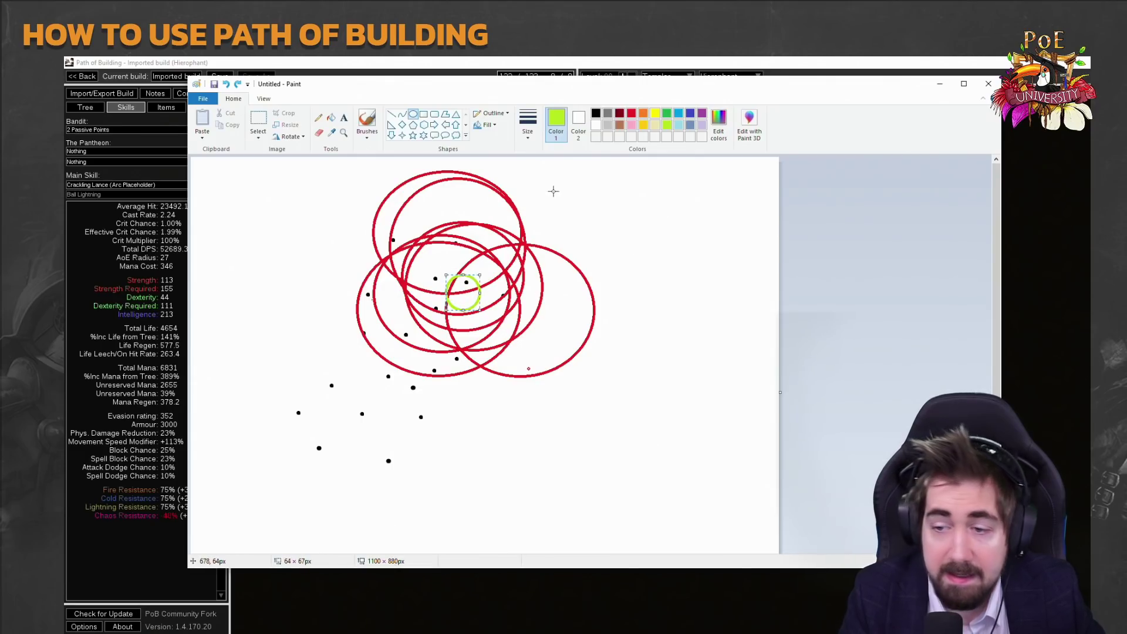
pyautogui.click(407, 286)
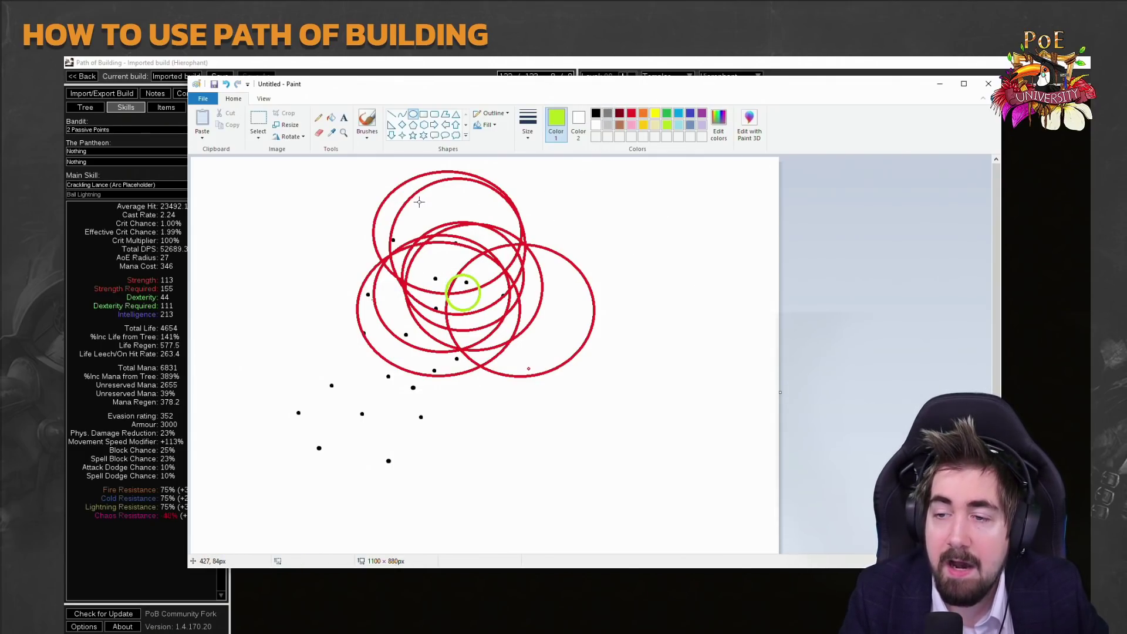
pyautogui.click(690, 112)
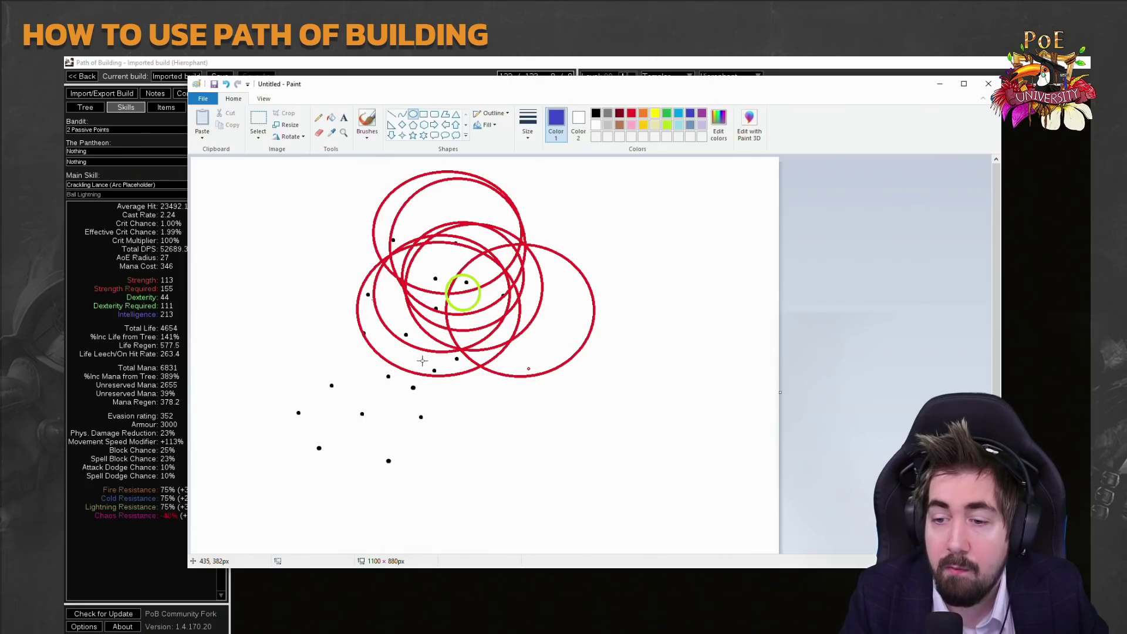
pyautogui.moveTo(361, 294); pyautogui.dragTo(446, 370)
pyautogui.moveTo(352, 268); pyautogui.dragTo(414, 331)
pyautogui.moveTo(413, 248); pyautogui.dragTo(475, 314)
pyautogui.moveTo(446, 253); pyautogui.dragTo(500, 315)
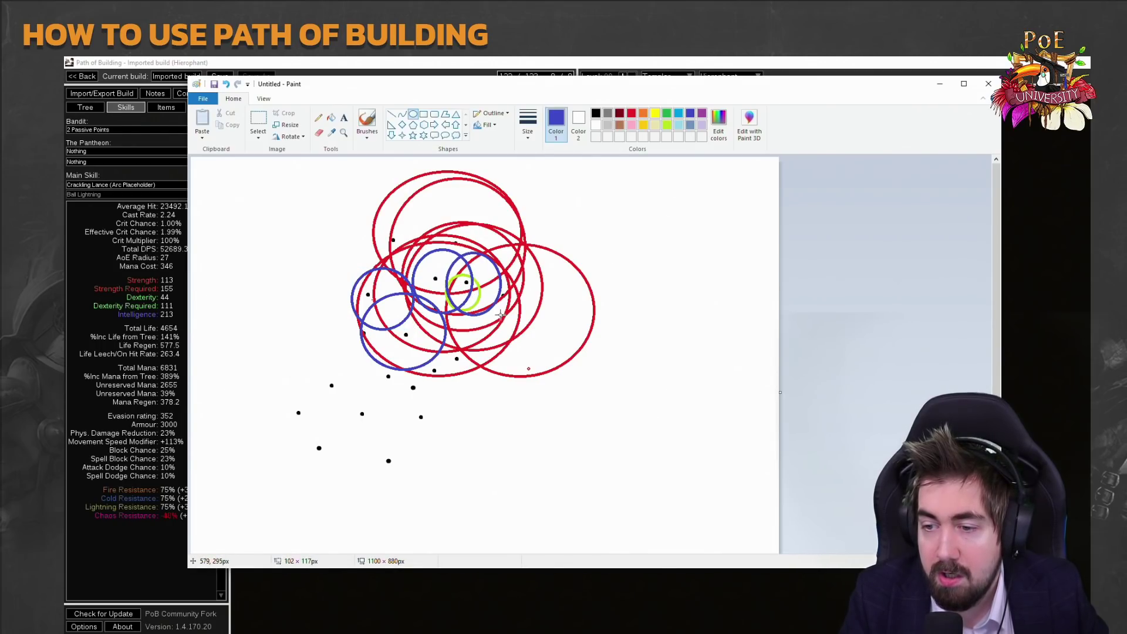
pyautogui.moveTo(482, 269); pyautogui.dragTo(543, 324)
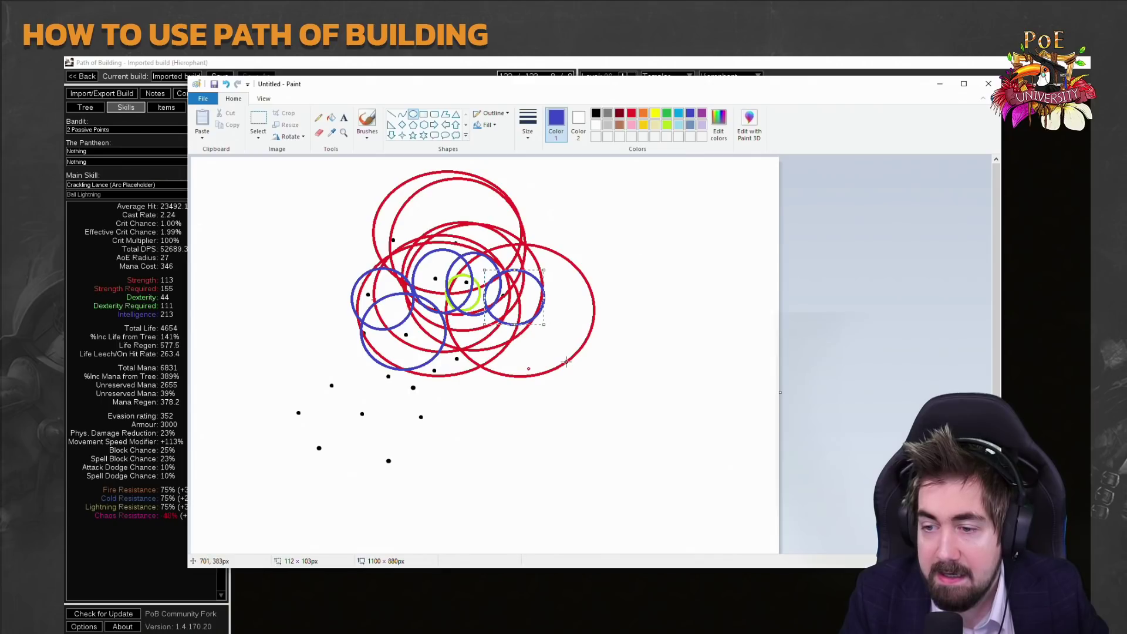
pyautogui.moveTo(437, 333); pyautogui.dragTo(492, 385)
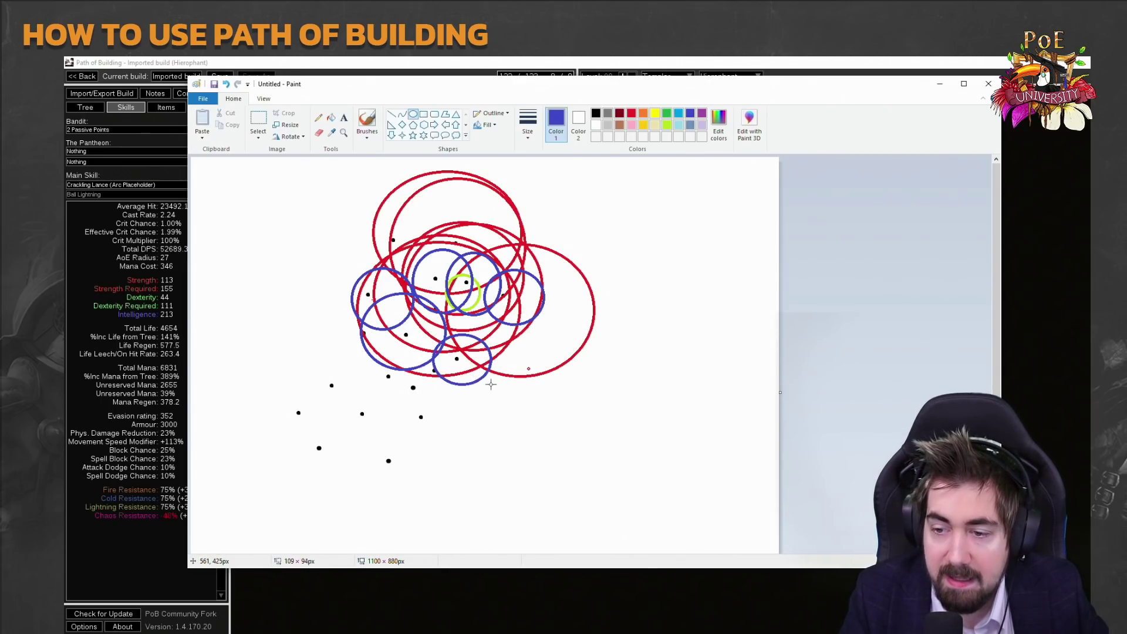
pyautogui.moveTo(372, 216); pyautogui.dragTo(424, 268)
pyautogui.moveTo(437, 213); pyautogui.dragTo(492, 265)
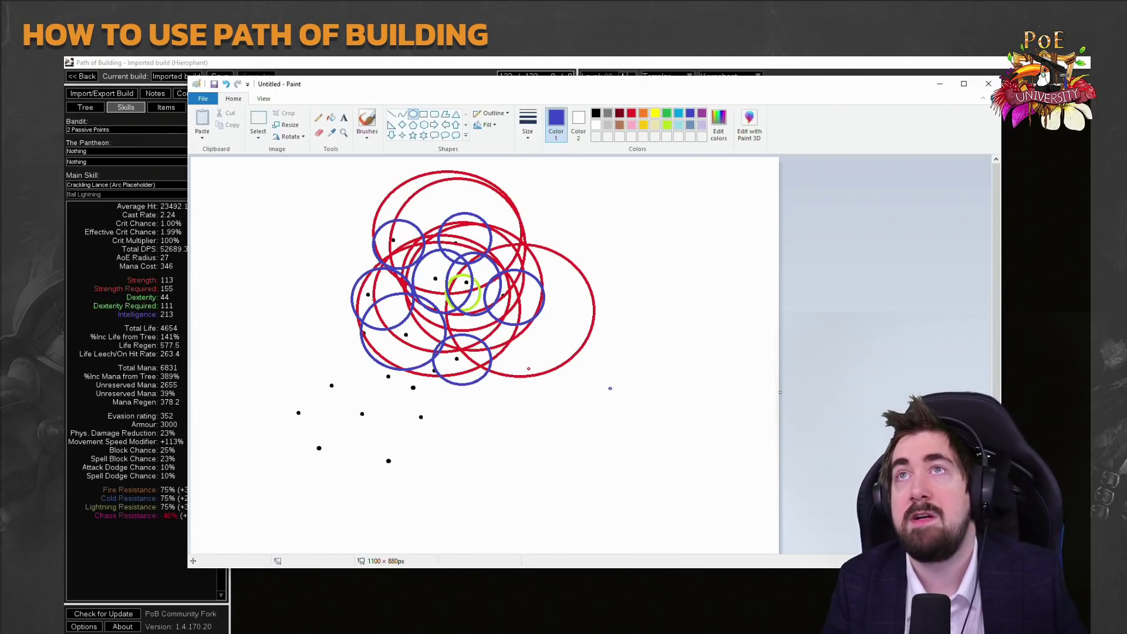
# Switch back to Path of Building and create a new socket group containing the Raise Spectre gem.
pyautogui.hotkey('alt', 'Tab')
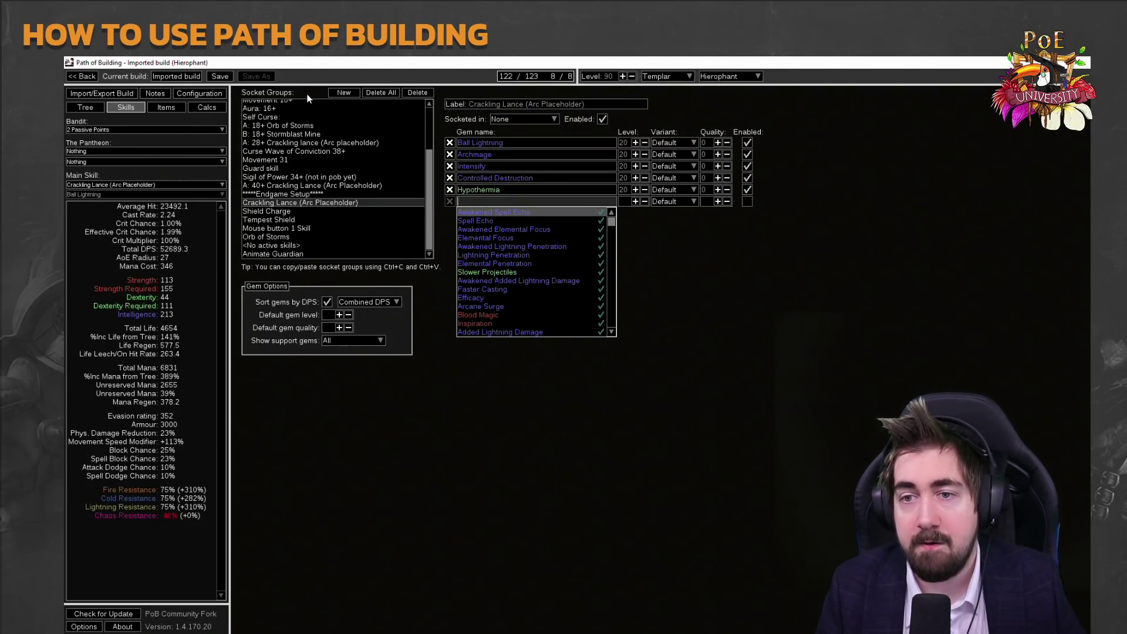
pyautogui.click(343, 93)
pyautogui.write('sop')
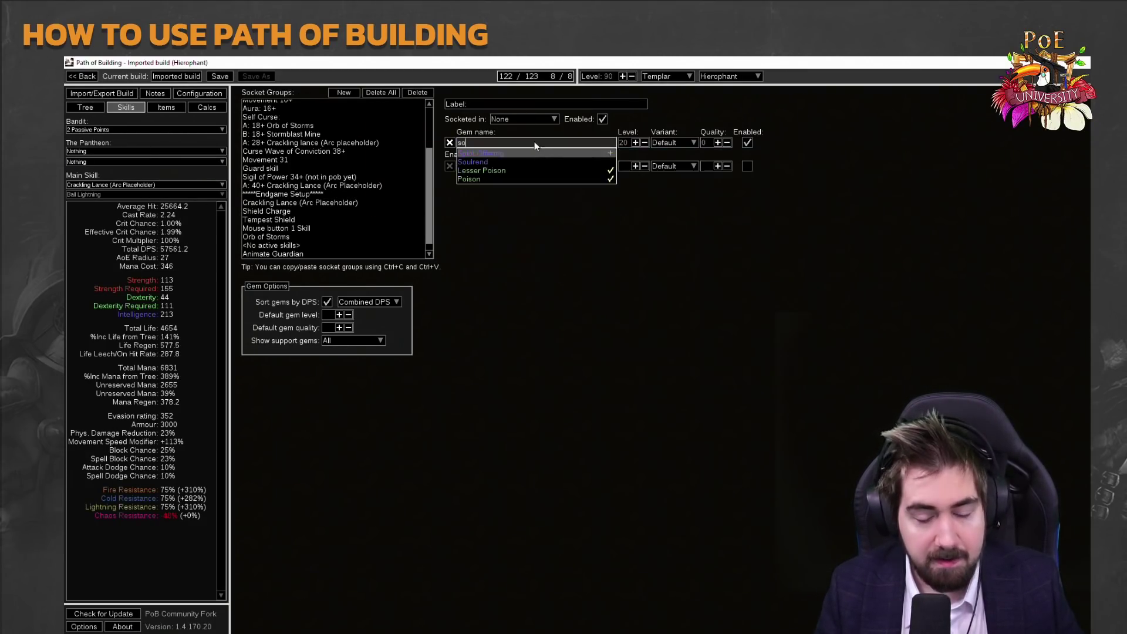
pyautogui.press('BackSpace')
pyautogui.press('BackSpace')
pyautogui.press('BackSpace')
pyautogui.write('spec')
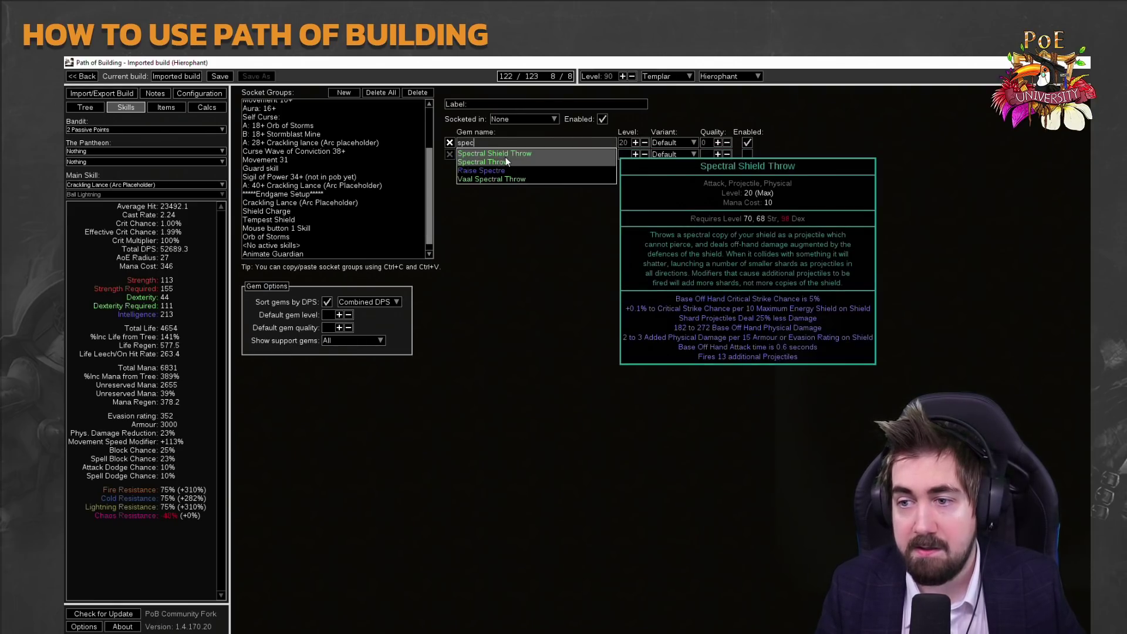
pyautogui.click(499, 154)
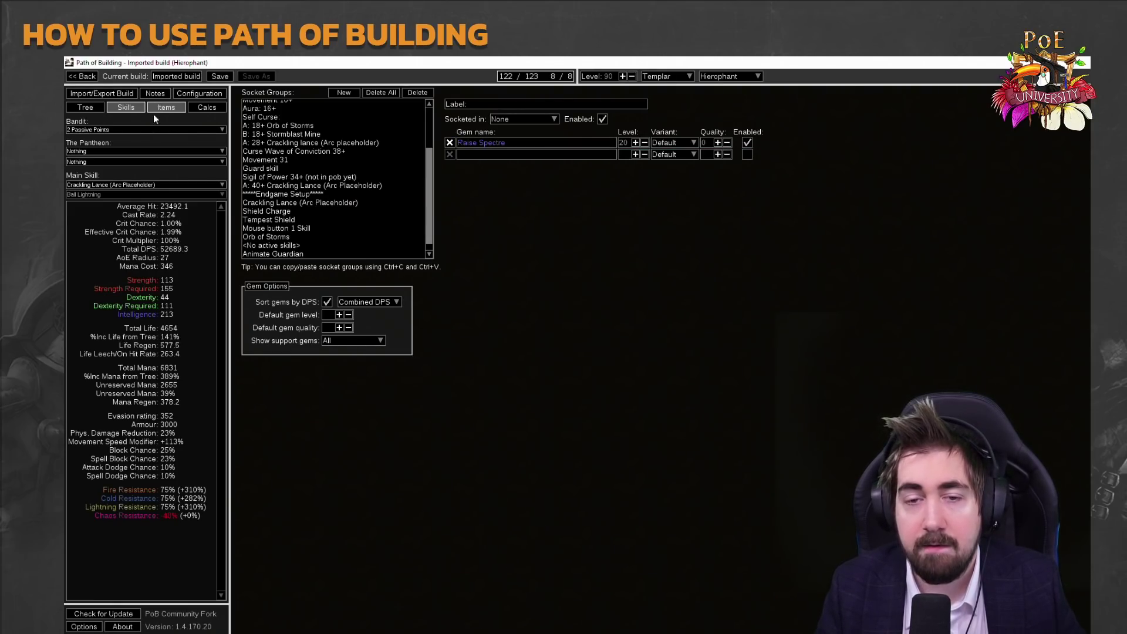
# Make Raise Spectre the main skill and add Syndicate Operative to the build's spectres.
pyautogui.click(148, 185)
pyautogui.click(136, 316)
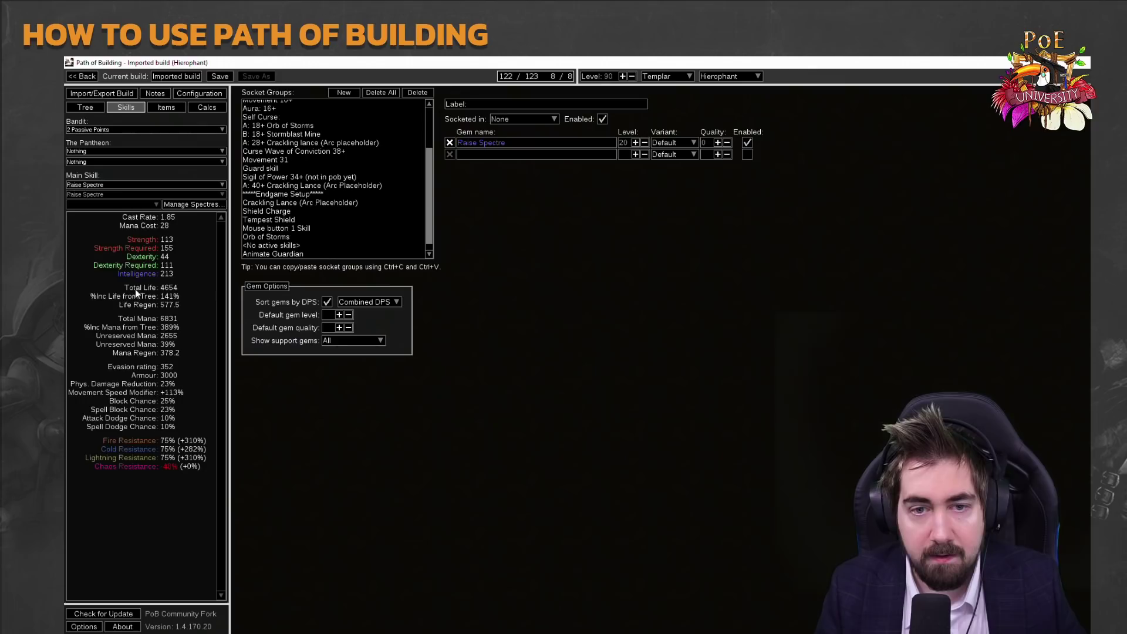
pyautogui.click(186, 205)
pyautogui.scroll(-4, 648, 325)
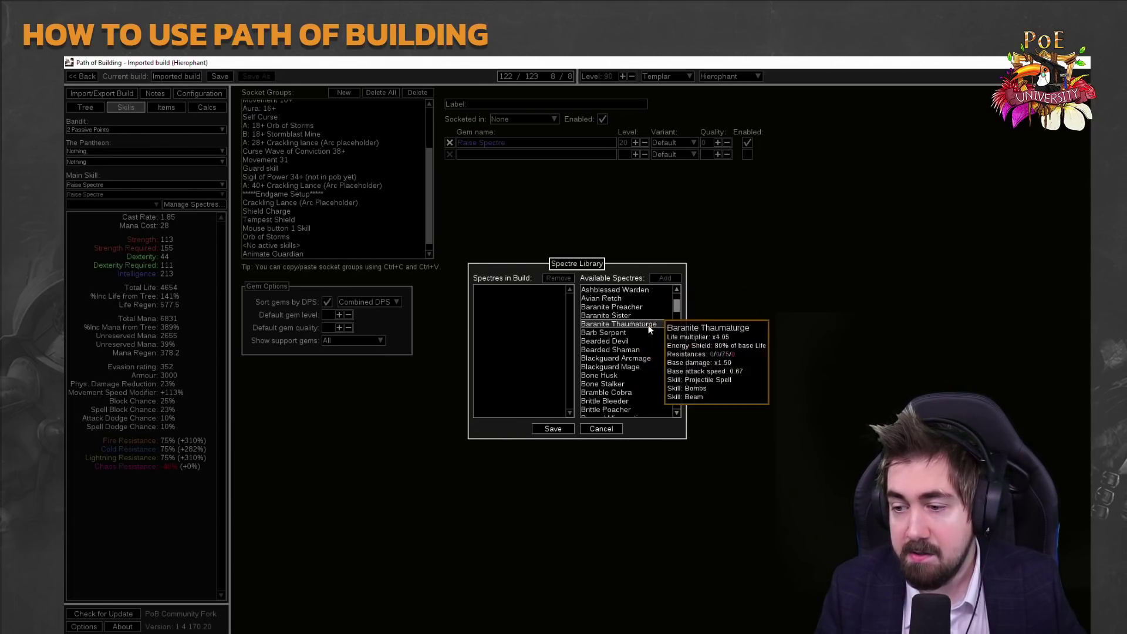
pyautogui.moveTo(678, 313); pyautogui.dragTo(680, 395)
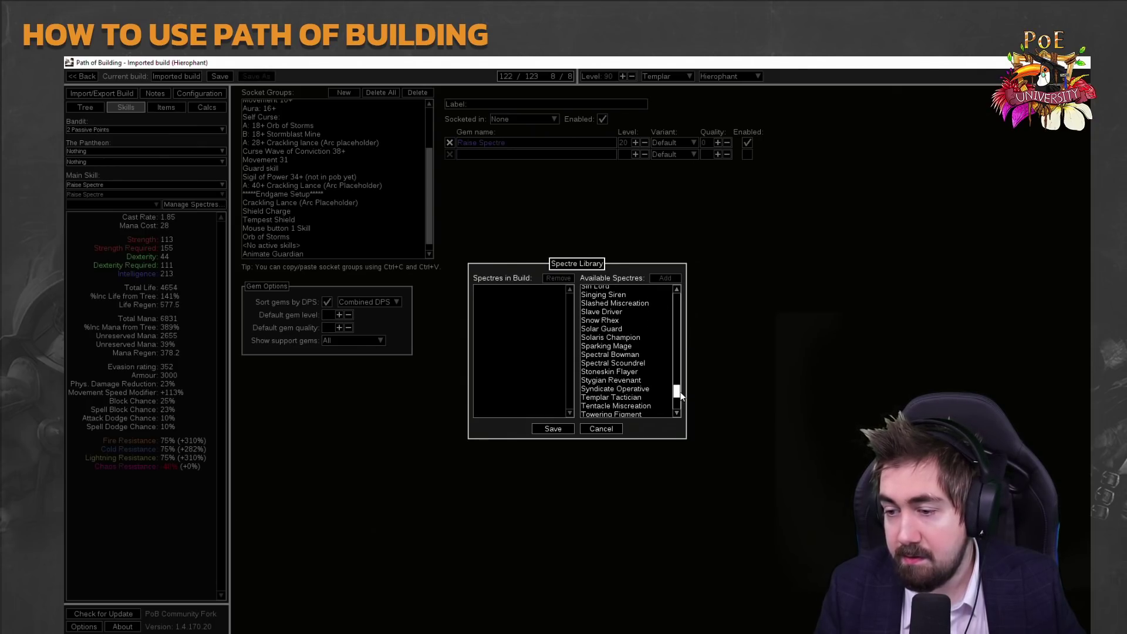
pyautogui.doubleClick(628, 391)
pyautogui.click(556, 429)
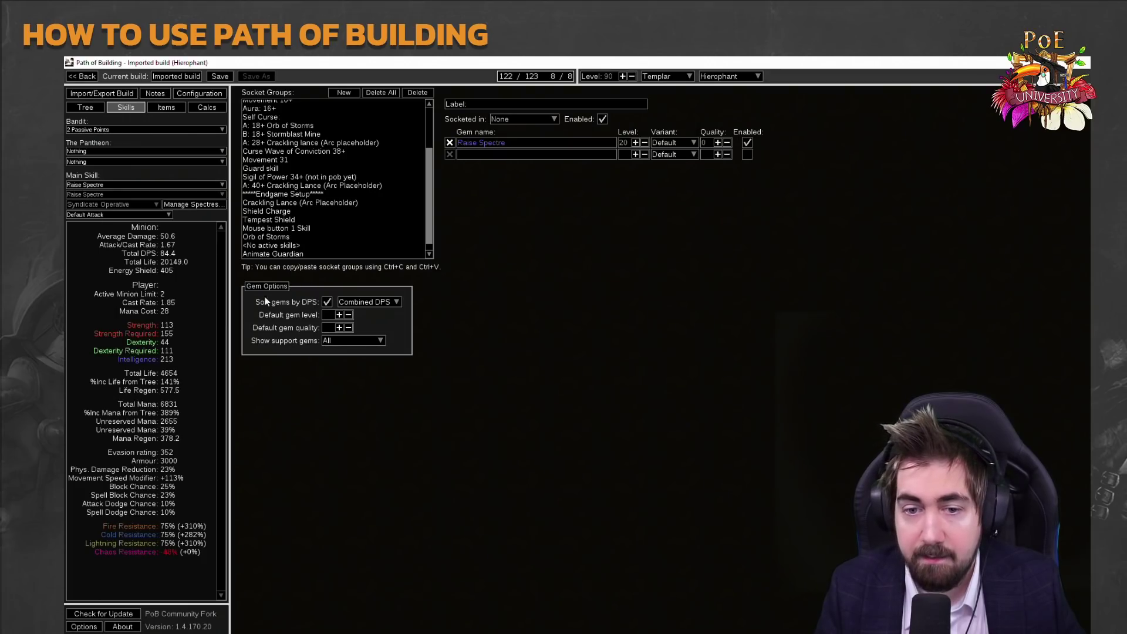
# Add the Lesser Multiple Projectiles and Physical to Lightning support gems to the Raise Spectre socket group.
pyautogui.click(530, 154)
pyautogui.write('lesser')
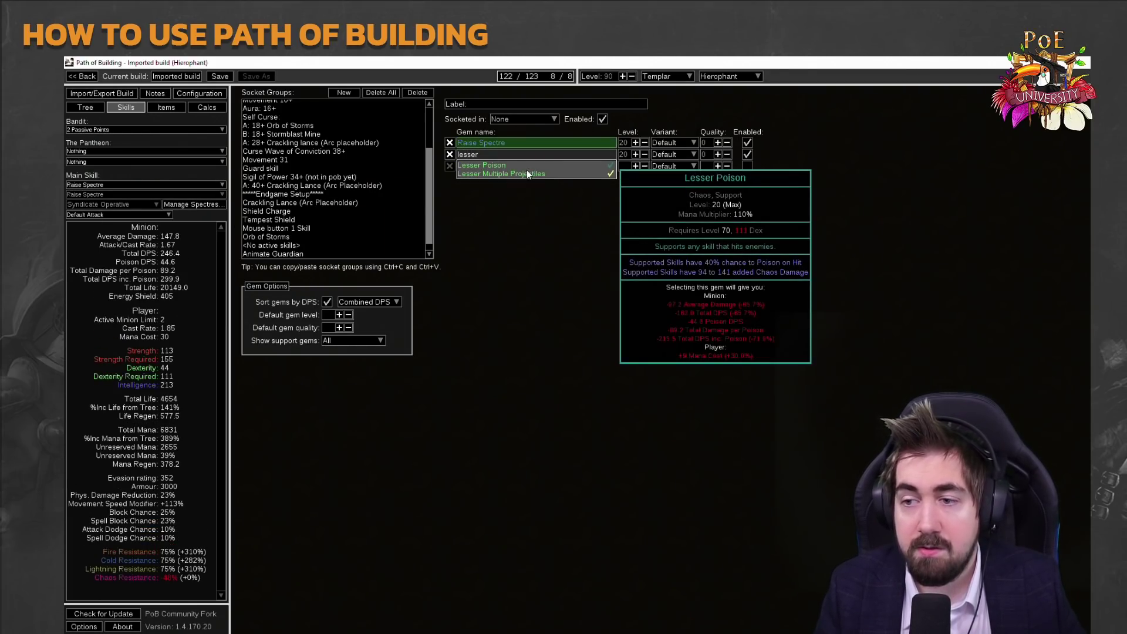
pyautogui.click(527, 174)
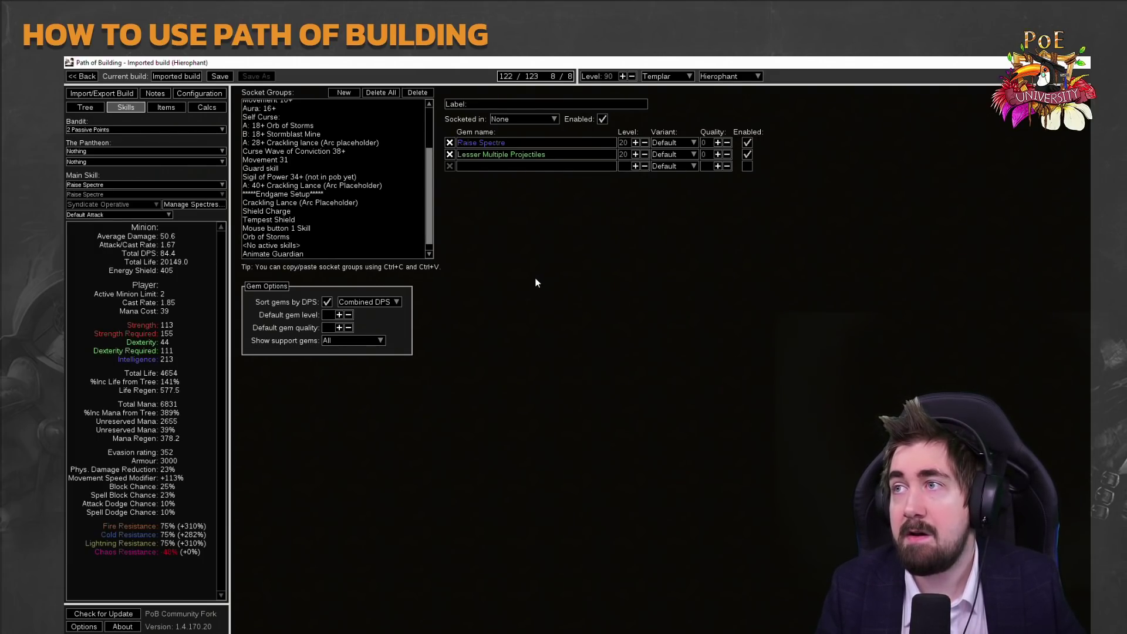
pyautogui.click(496, 166)
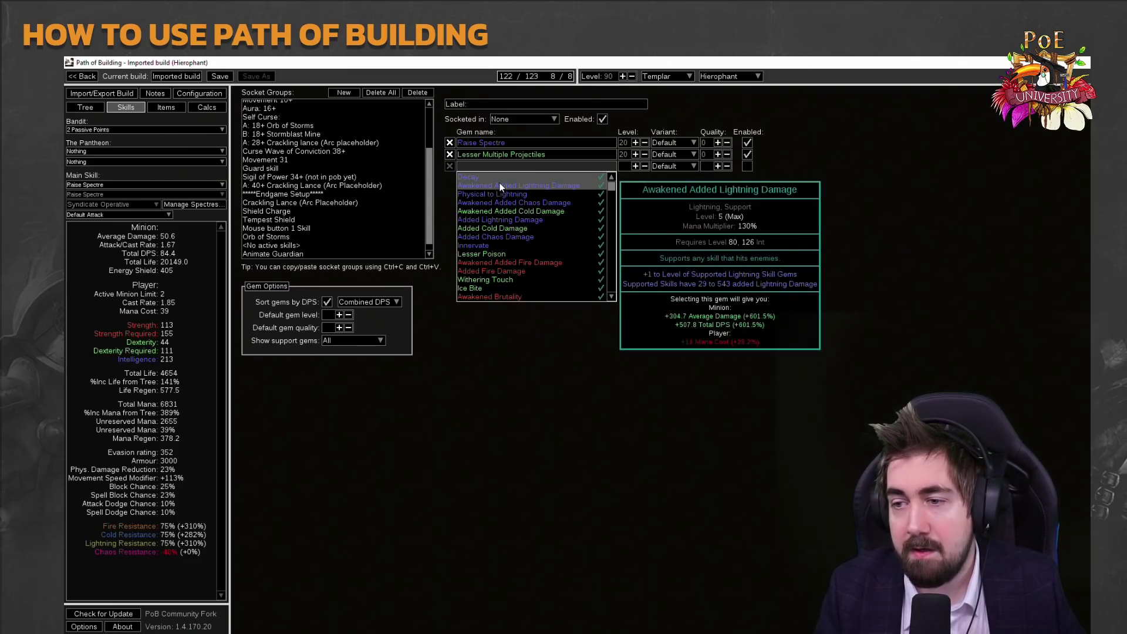
pyautogui.click(506, 193)
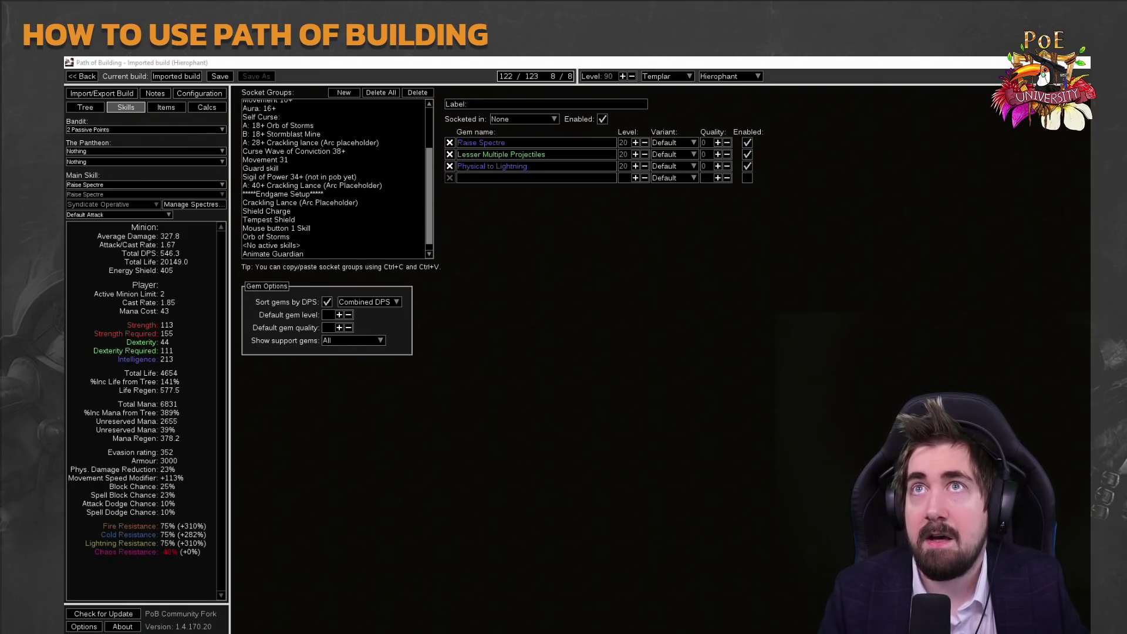
# Switch to the browser, view the T-shirts in the Zizaran Merch Store, and close the page.
pyautogui.hotkey('alt', 'Tab')
pyautogui.scroll(-2, 425, 206)
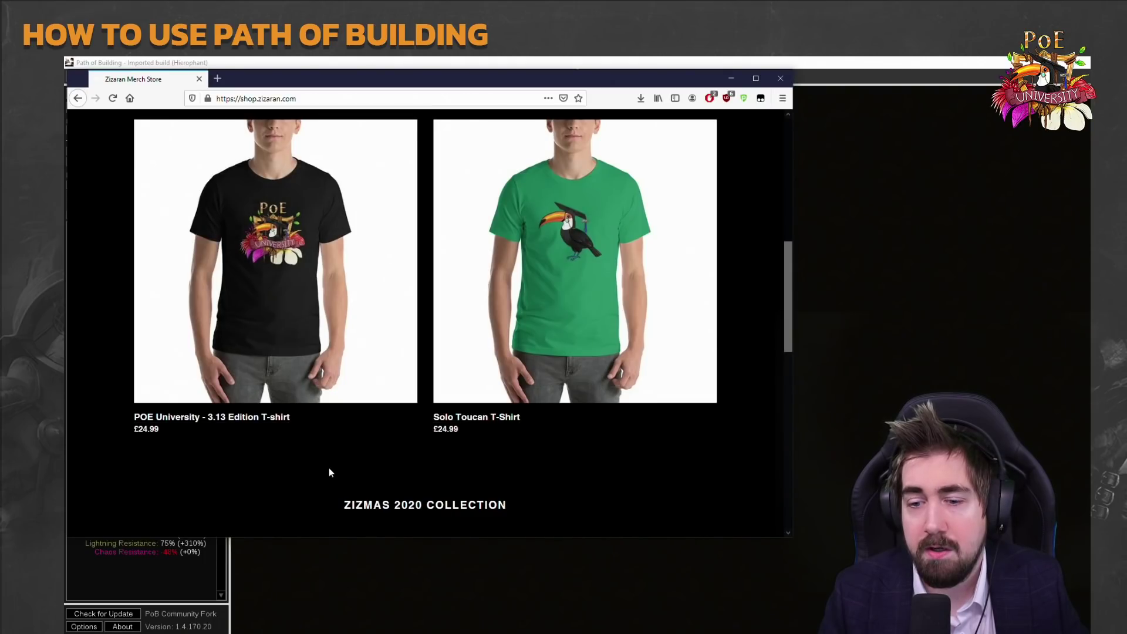
pyautogui.click(198, 79)
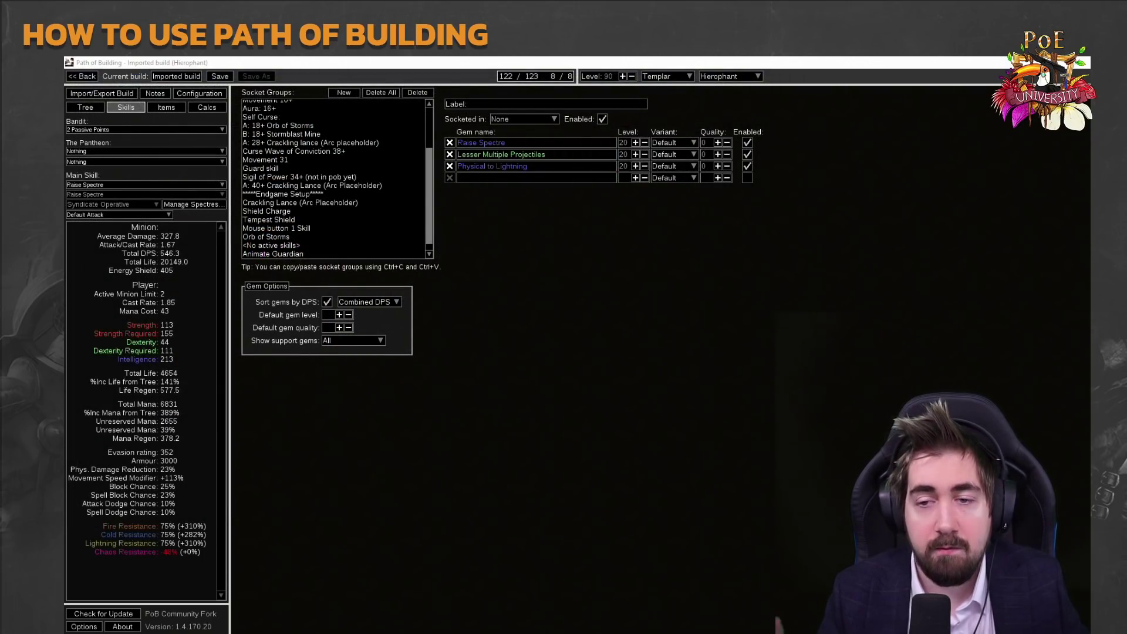